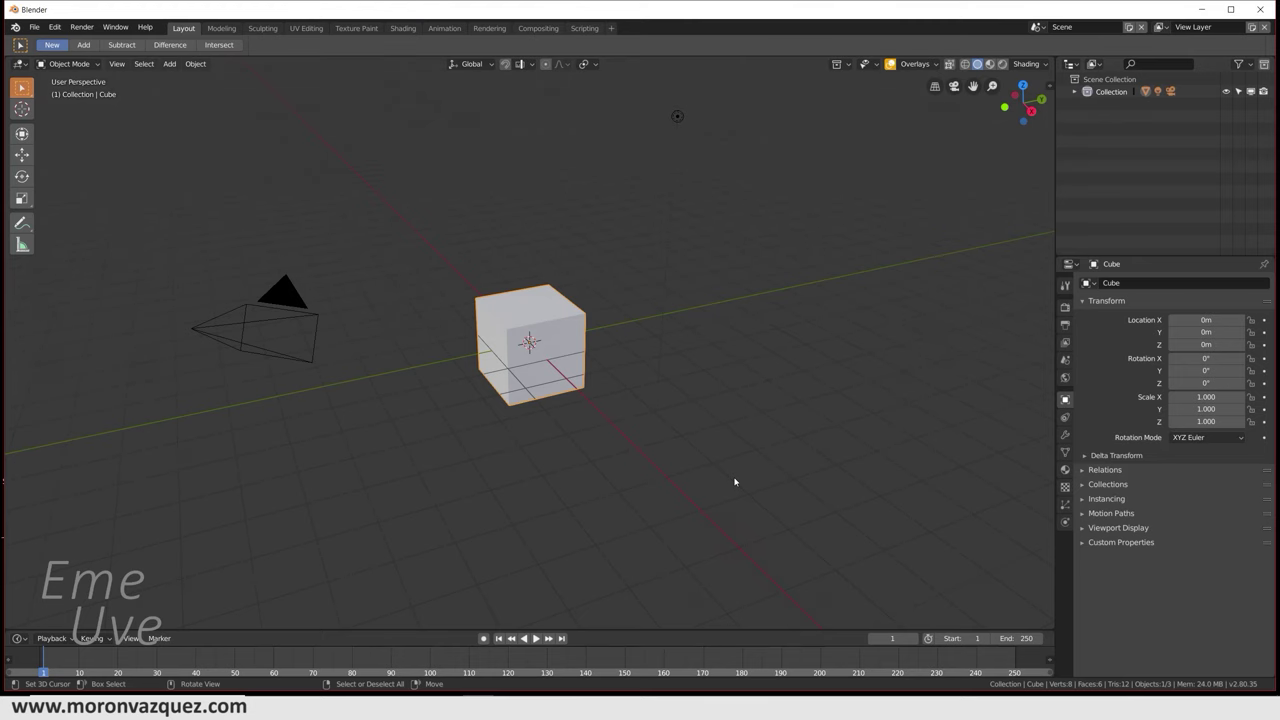
Step: Select all default objects (camera, cube, light) and delete them, leaving a bare grid
{"action": "mouse_move", "coordinate": [672, 388]}
{"action": "middle_mouse_down"}
{"action": "mouse_move", "coordinate": [686, 395]}
{"action": "mouse_move", "coordinate": [649, 383]}
{"action": "mouse_move", "coordinate": [669, 391]}
{"action": "mouse_move", "coordinate": [743, 506]}
{"action": "mouse_move", "coordinate": [731, 437]}
{"action": "mouse_move", "coordinate": [752, 515]}
{"action": "mouse_move", "coordinate": [740, 526]}
{"action": "mouse_move", "coordinate": [679, 437]}
{"action": "middle_mouse_up"}
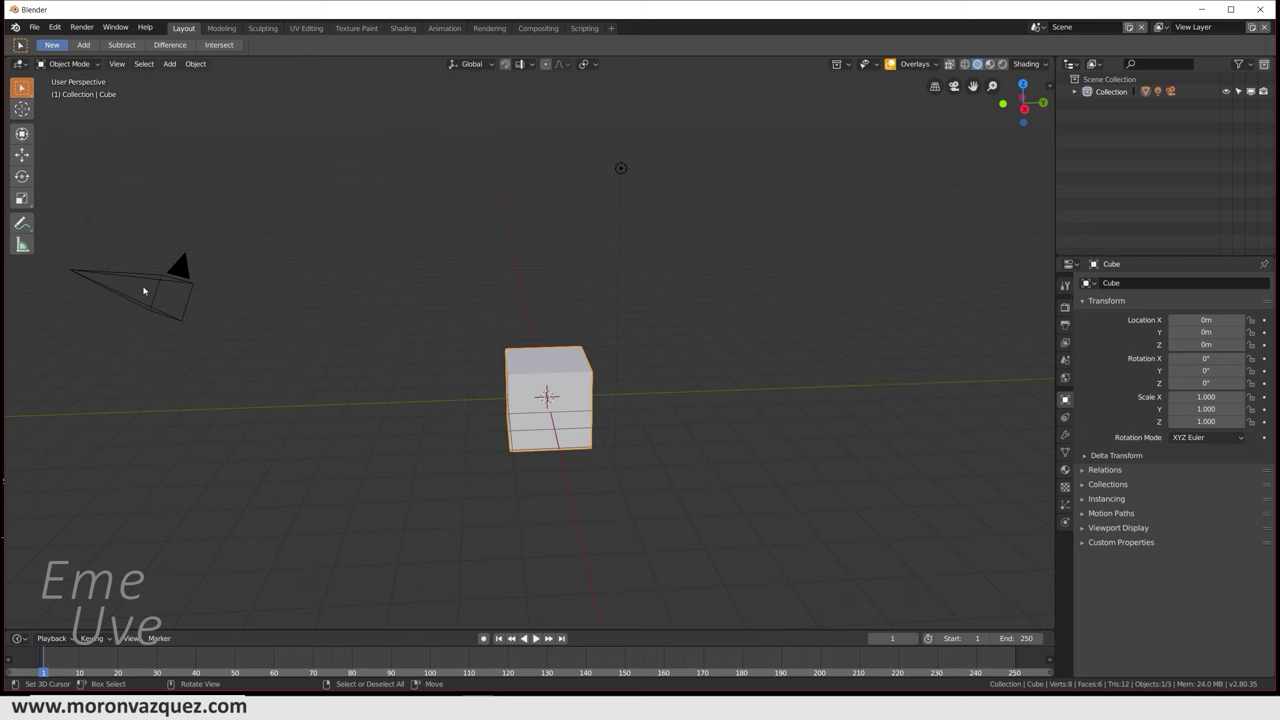
{"action": "left_click", "coordinate": [108, 286]}
{"action": "key", "text": "a"}
{"action": "key", "text": "Delete"}
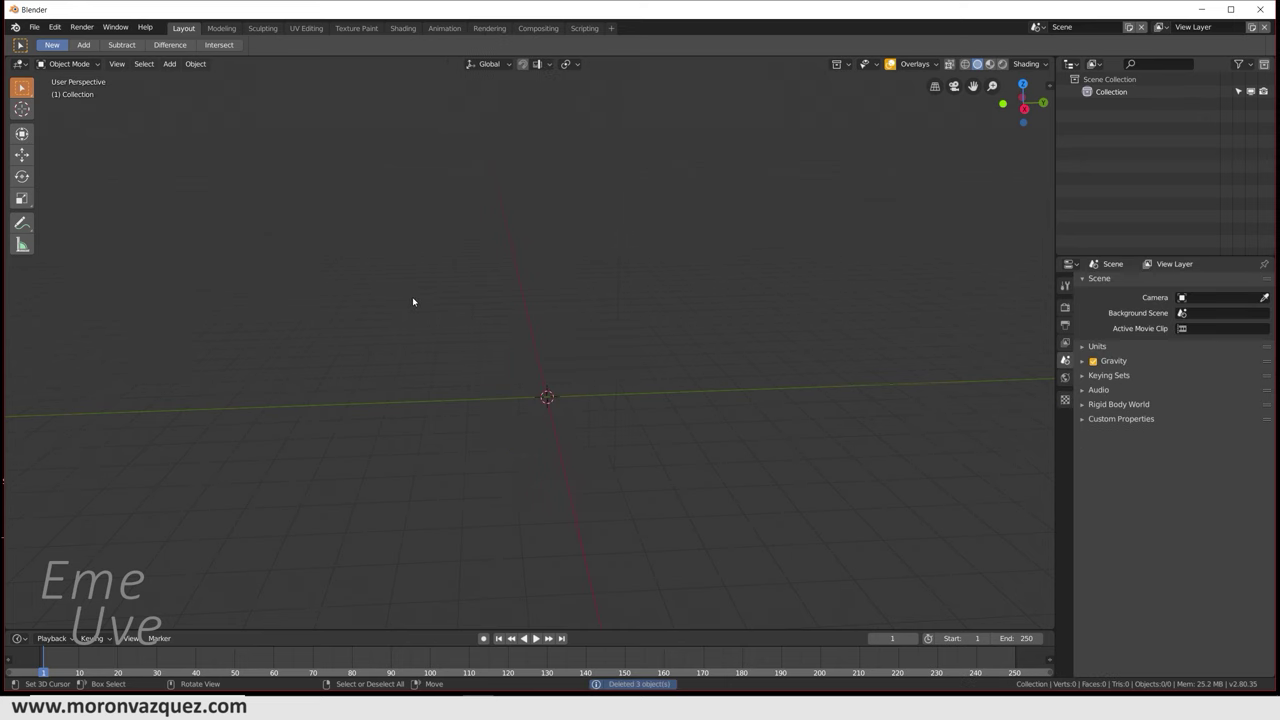
{"action": "scroll", "coordinate": [600, 345], "scroll_direction": "down", "scroll_amount": 3}
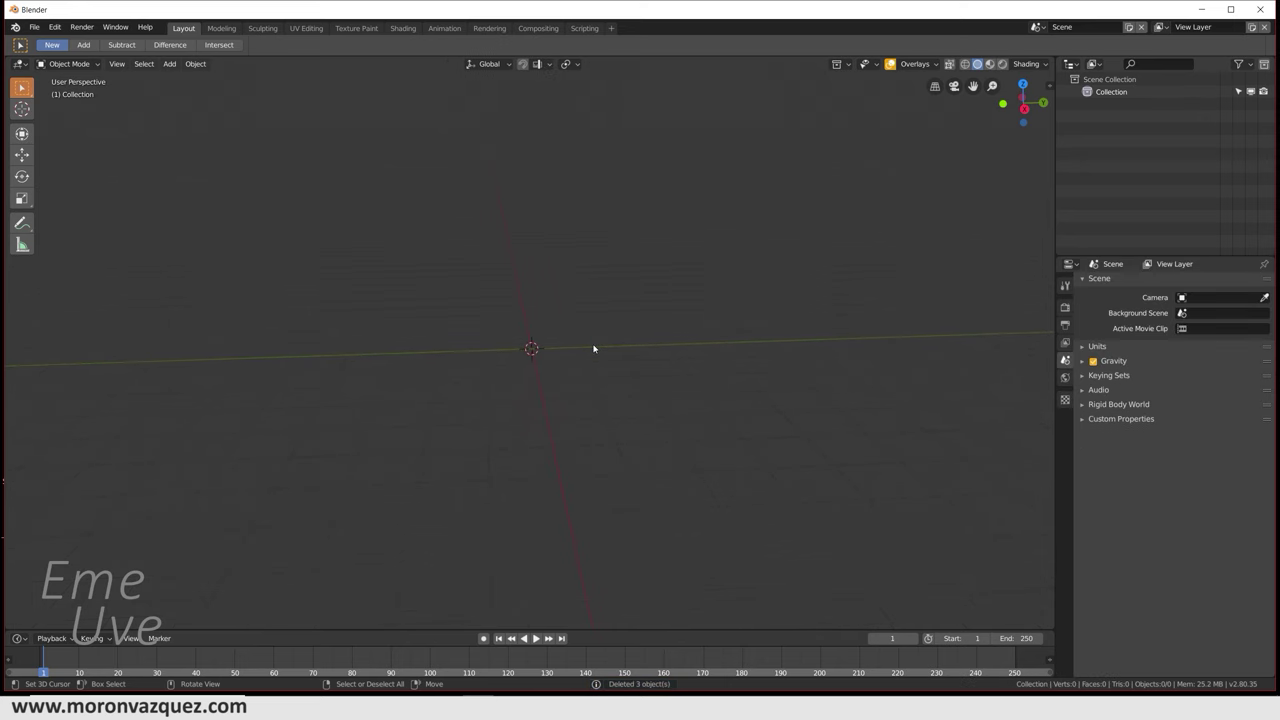
{"action": "key", "text": "shift+a"}
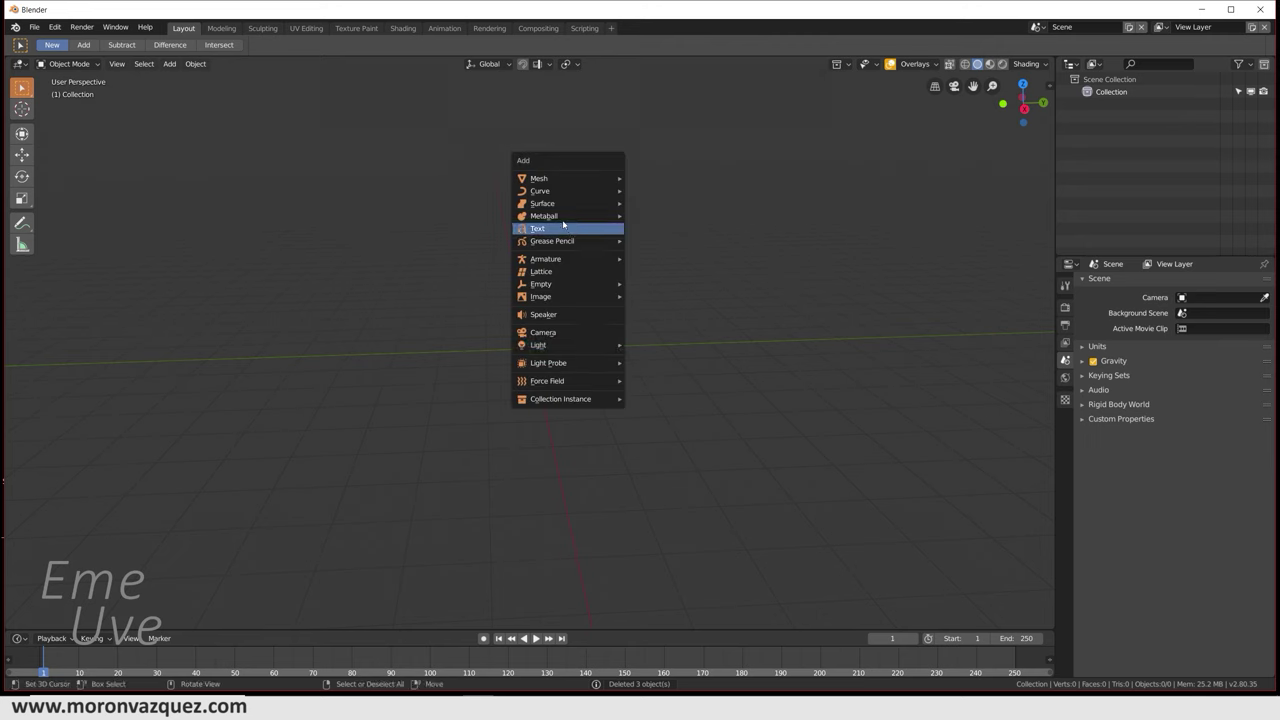
{"action": "mouse_move", "coordinate": [566, 178]}
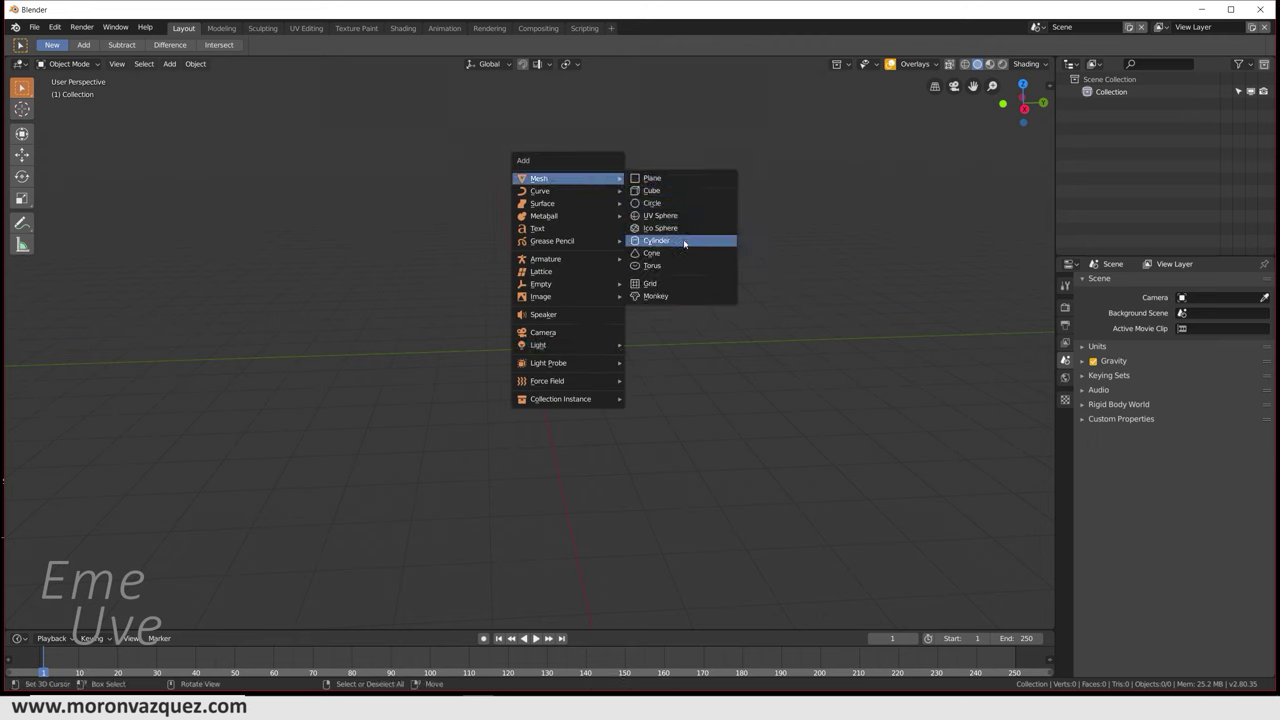
Step: Add a cylinder, scale it to 36.717, and flatten its Z scale to 3.524
{"action": "left_click", "coordinate": [675, 240]}
{"action": "key", "text": "s"}
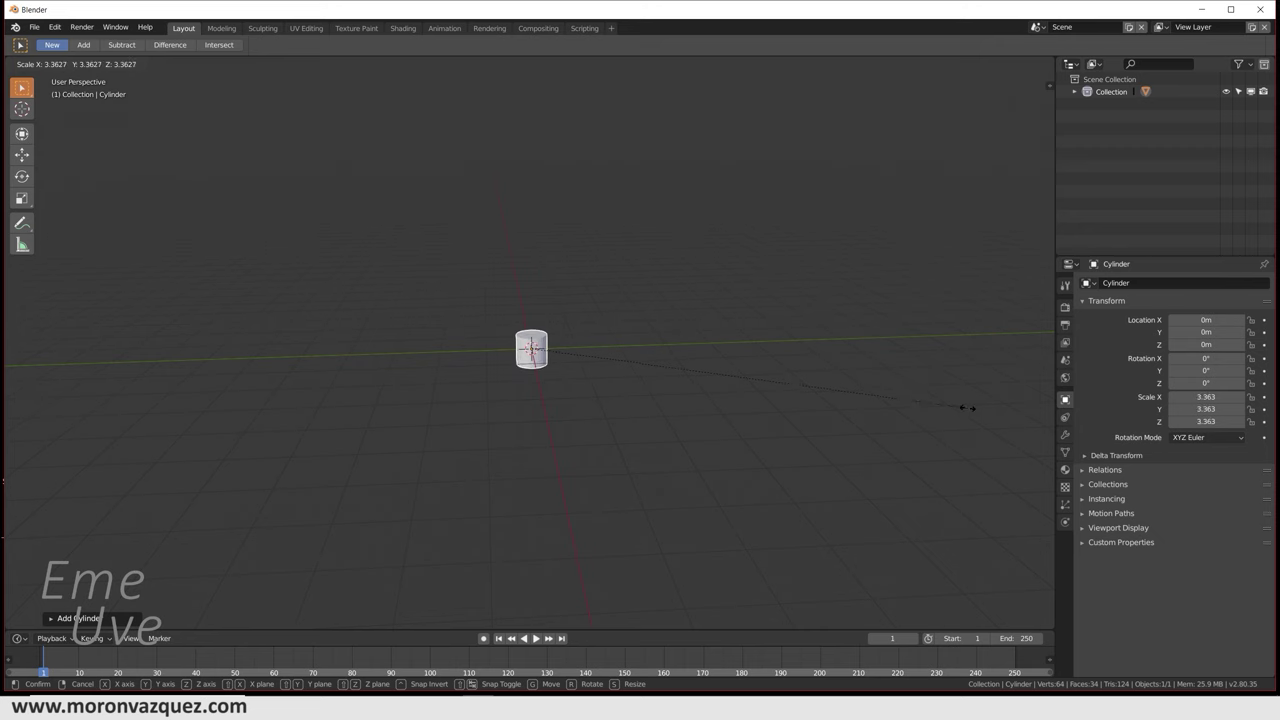
{"action": "left_click", "coordinate": [89, 194]}
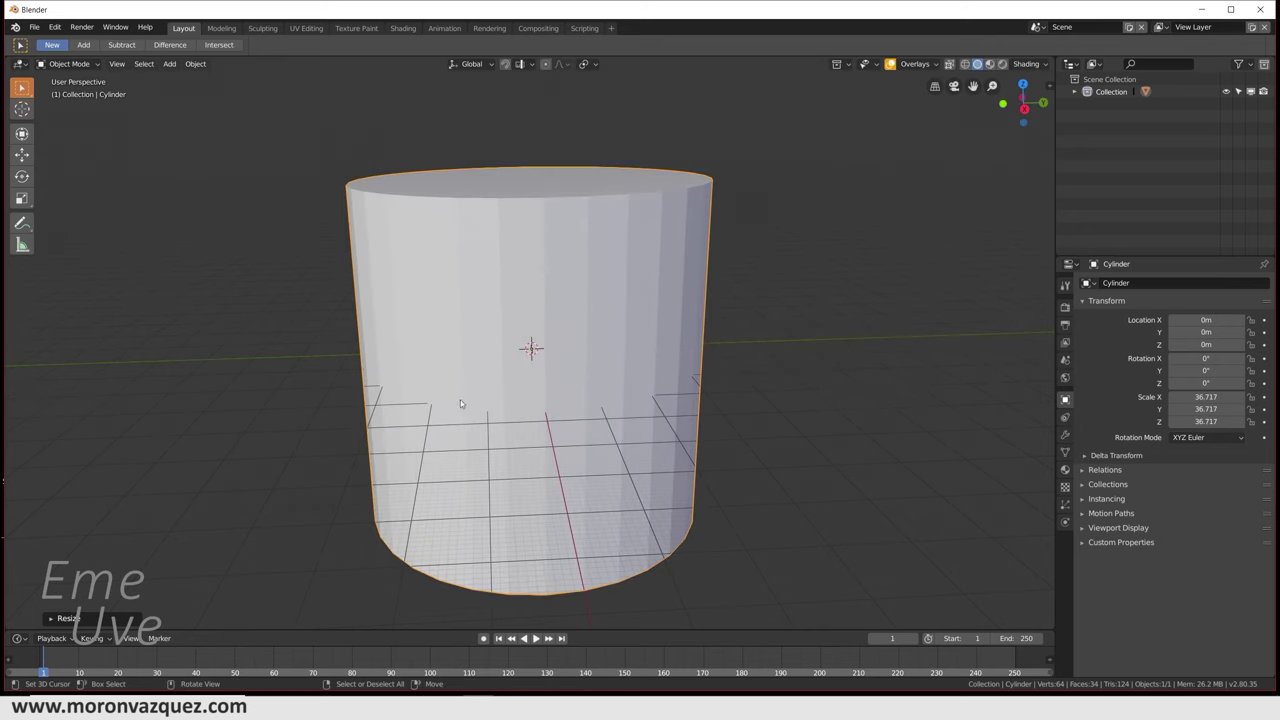
{"action": "left_click", "coordinate": [22, 133]}
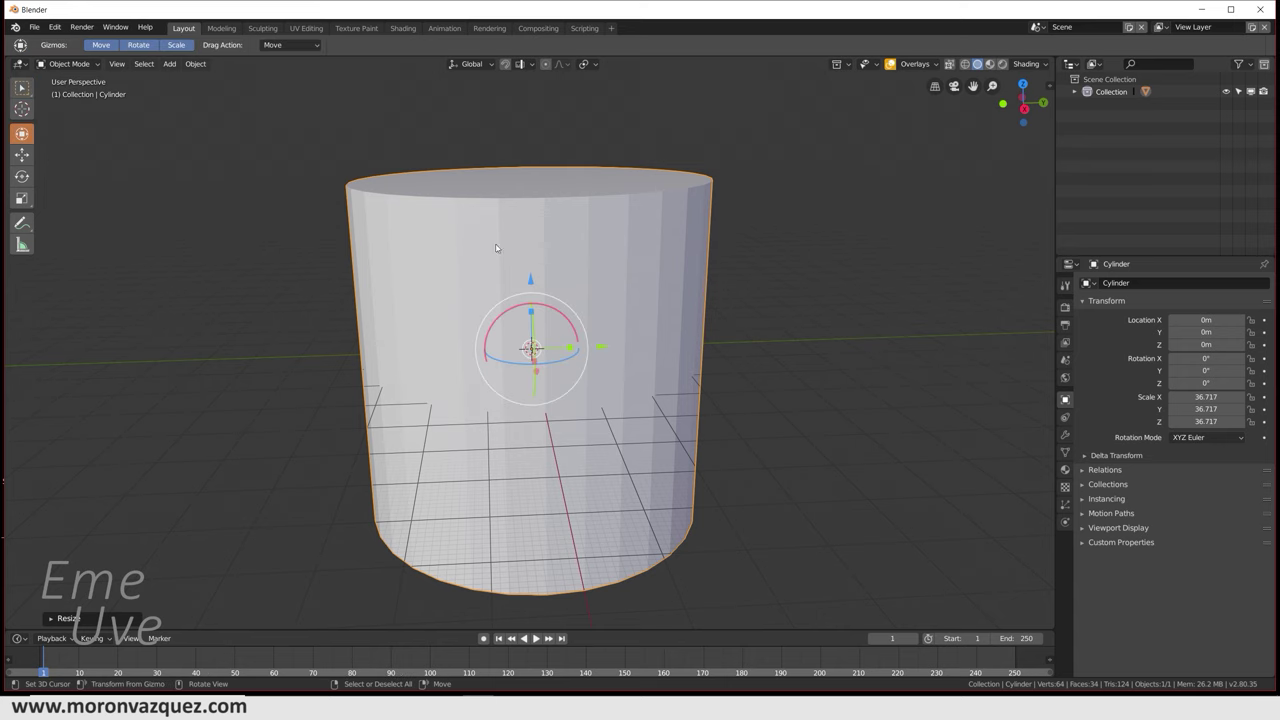
{"action": "left_click", "coordinate": [535, 316]}
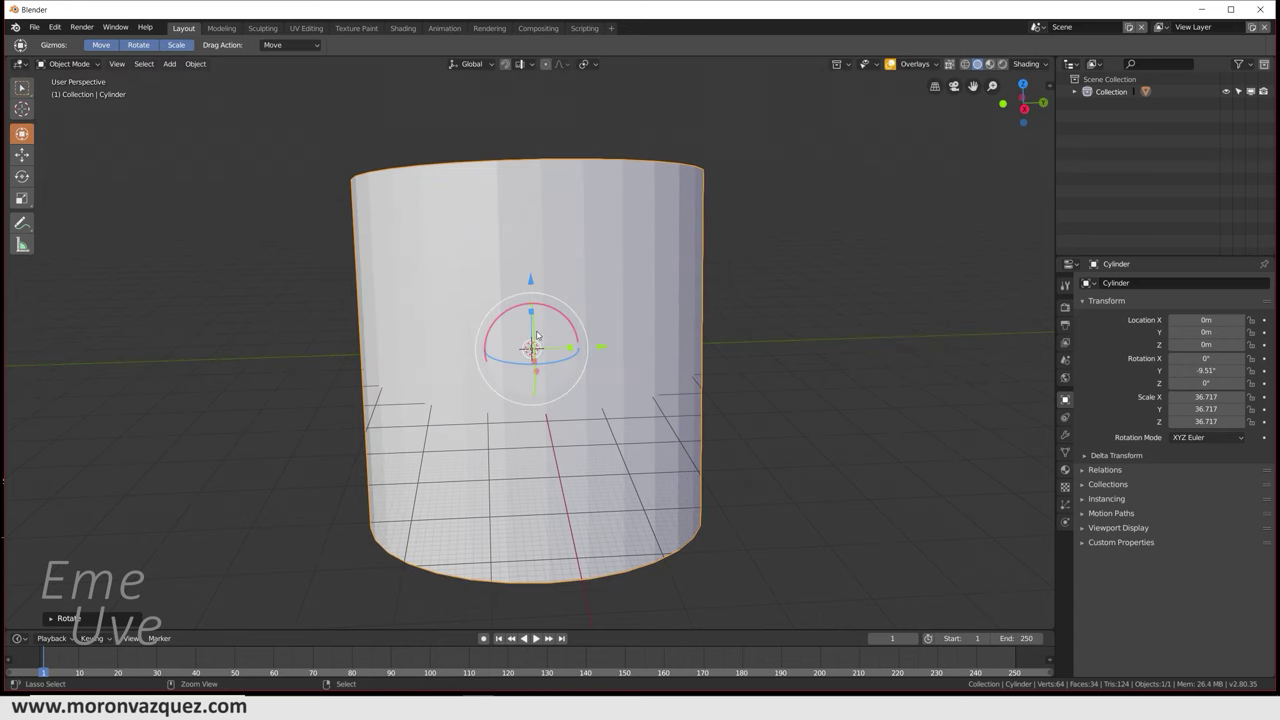
{"action": "left_click_drag", "start_coordinate": [531, 312], "coordinate": [531, 347]}
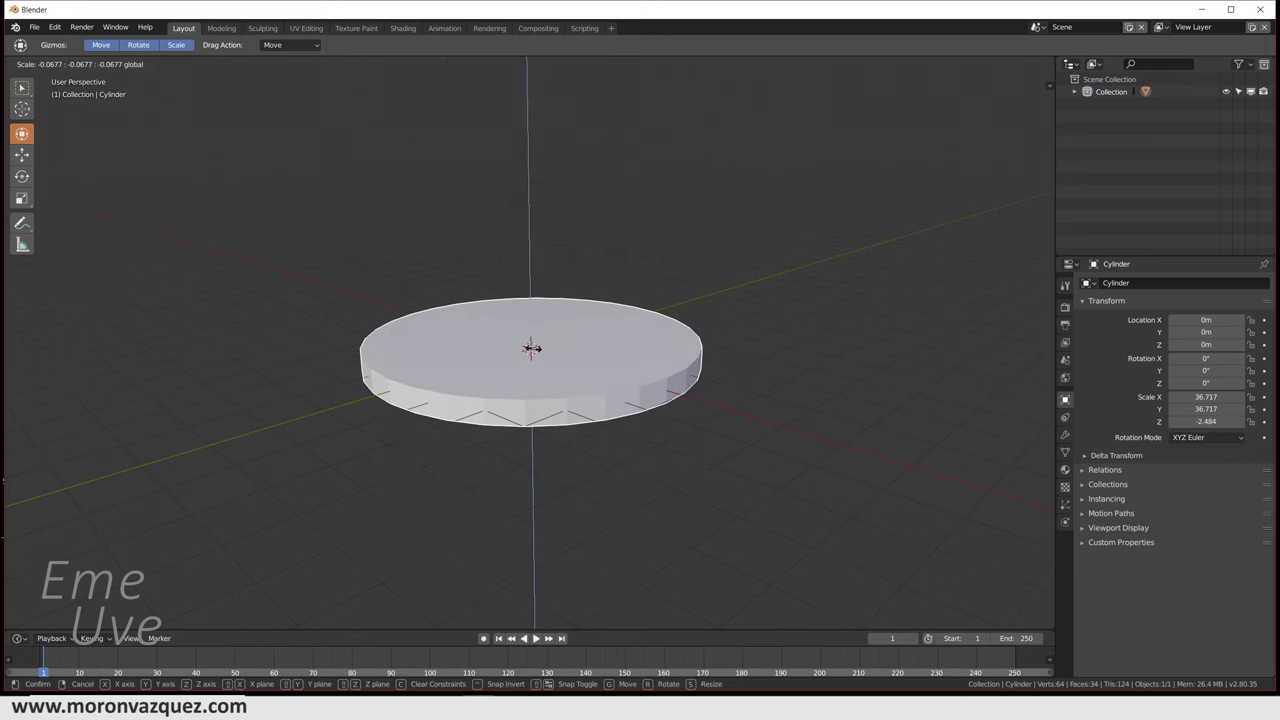
{"action": "left_click_drag", "start_coordinate": [531, 347], "coordinate": [529, 344]}
{"action": "scroll", "coordinate": [672, 394], "scroll_direction": "up", "scroll_amount": 3}
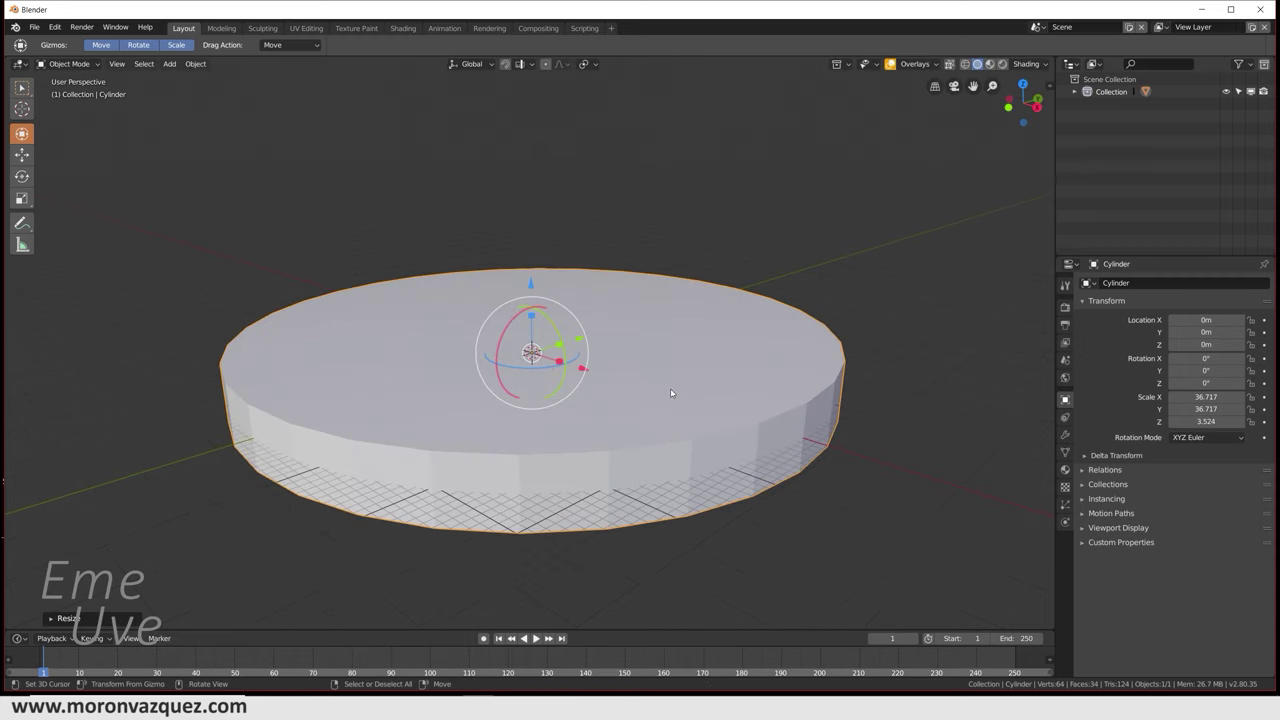
{"action": "middle_click_drag", "start_coordinate": [655, 381], "coordinate": [620, 382]}
Step: Add a cube and raise it above the platform to Z 5.2556
{"action": "scroll", "coordinate": [580, 362], "scroll_direction": "up", "scroll_amount": 3}
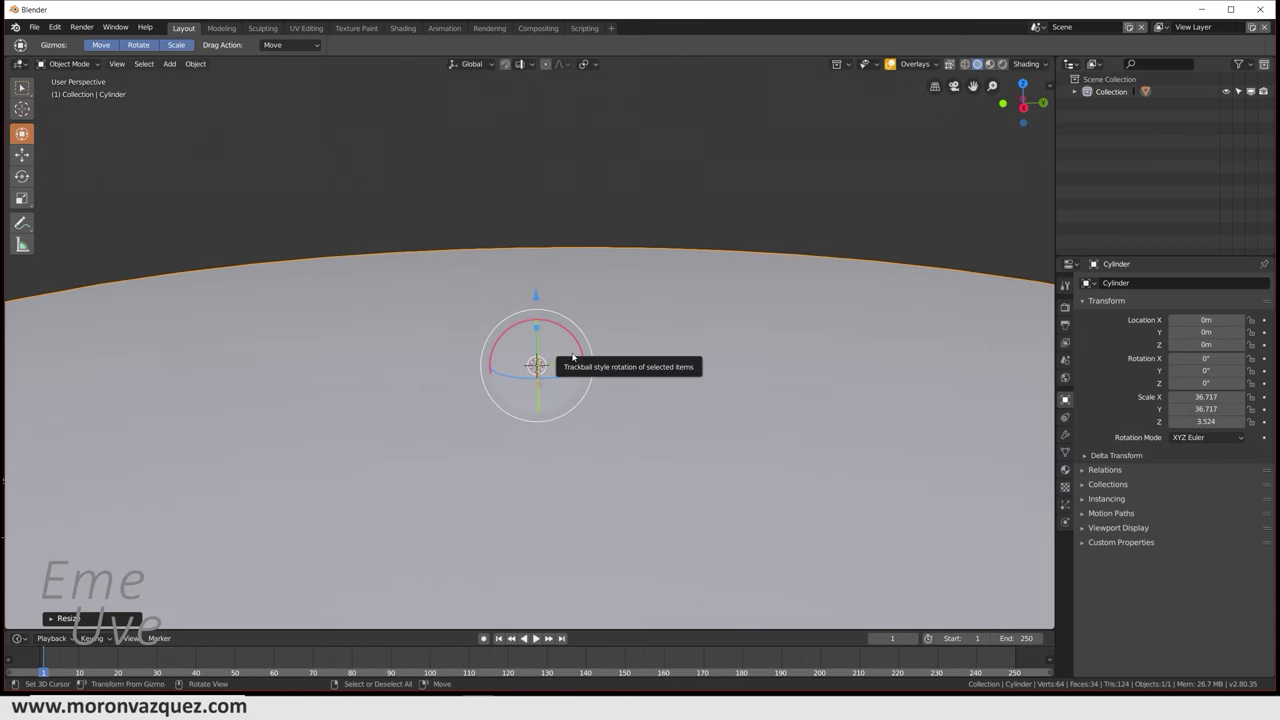
{"action": "key", "text": "shift+a"}
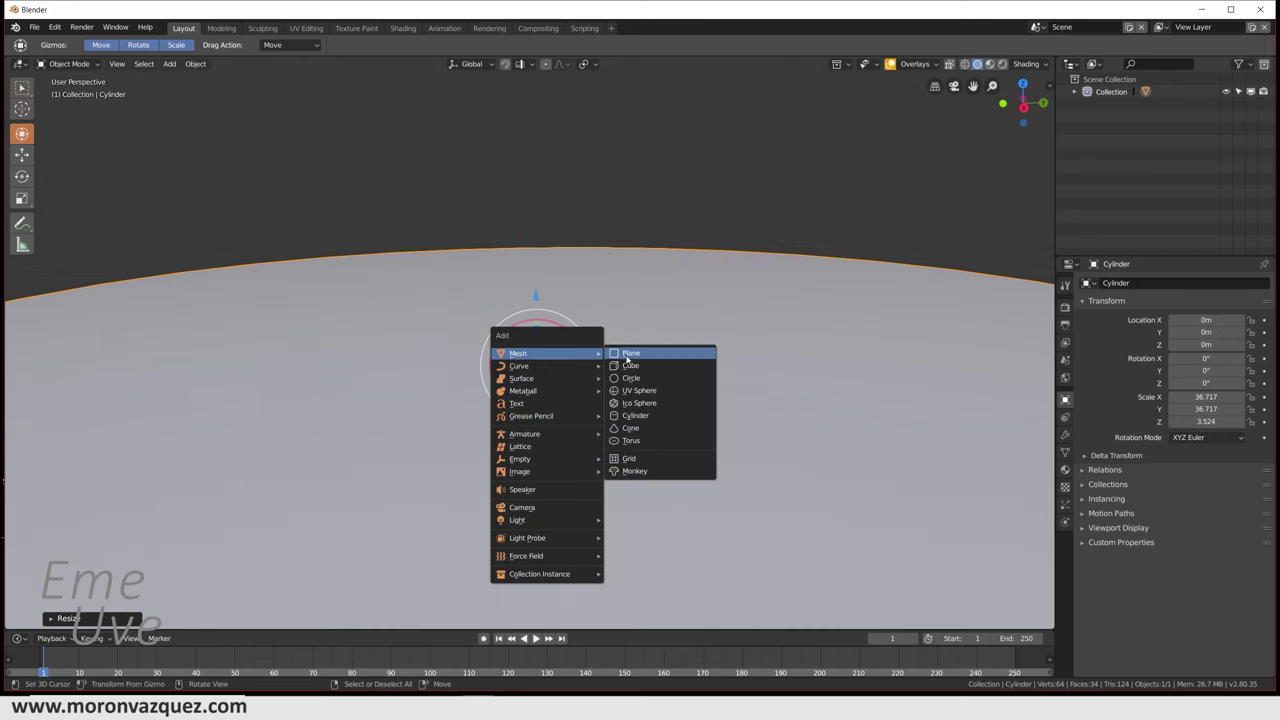
{"action": "left_click", "coordinate": [636, 367]}
{"action": "key", "text": "g"}
{"action": "key", "text": "z"}
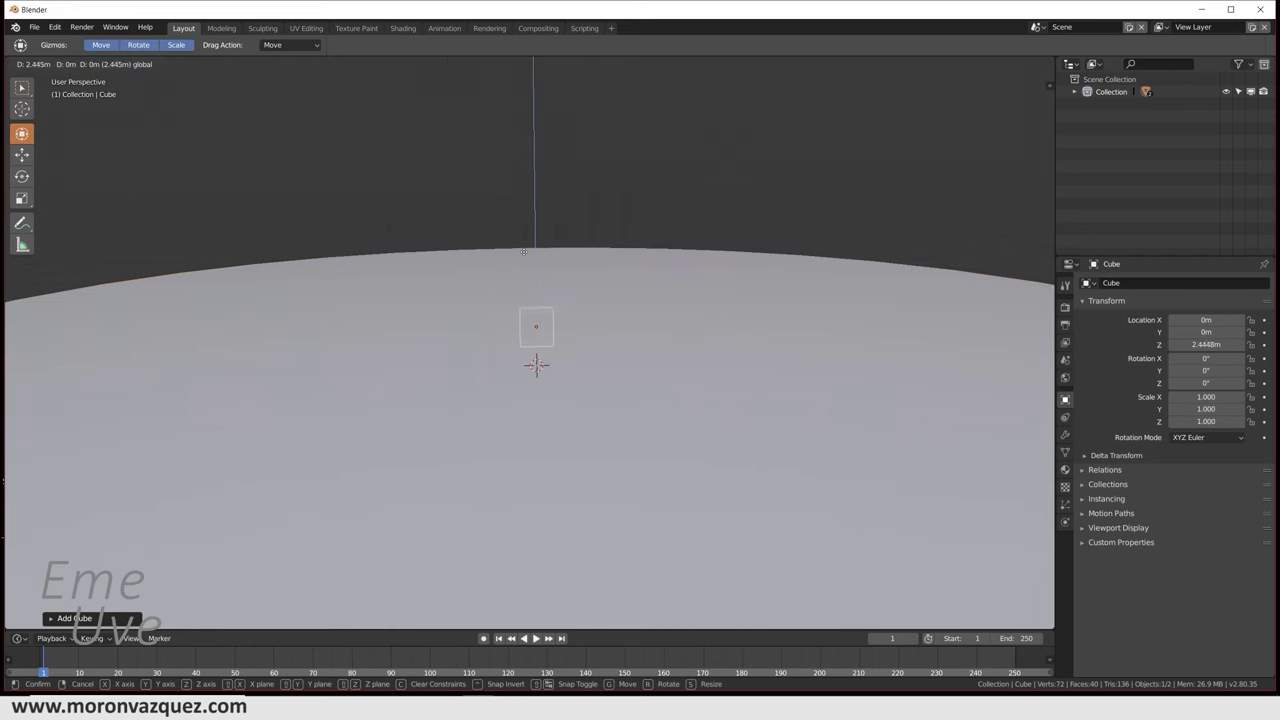
{"action": "left_click", "coordinate": [550, 226]}
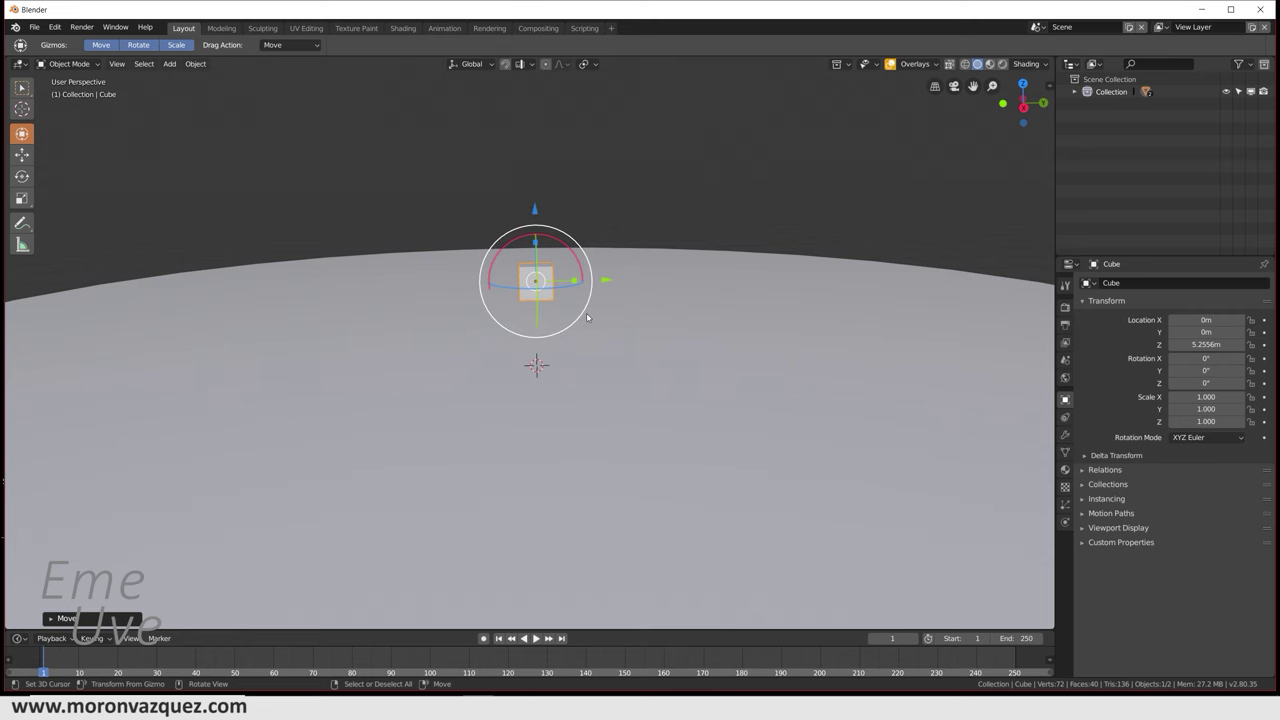
{"action": "mouse_move", "coordinate": [571, 283]}
{"action": "middle_mouse_down"}
{"action": "mouse_move", "coordinate": [583, 280]}
{"action": "mouse_move", "coordinate": [594, 305]}
{"action": "mouse_move", "coordinate": [555, 325]}
{"action": "middle_mouse_up"}
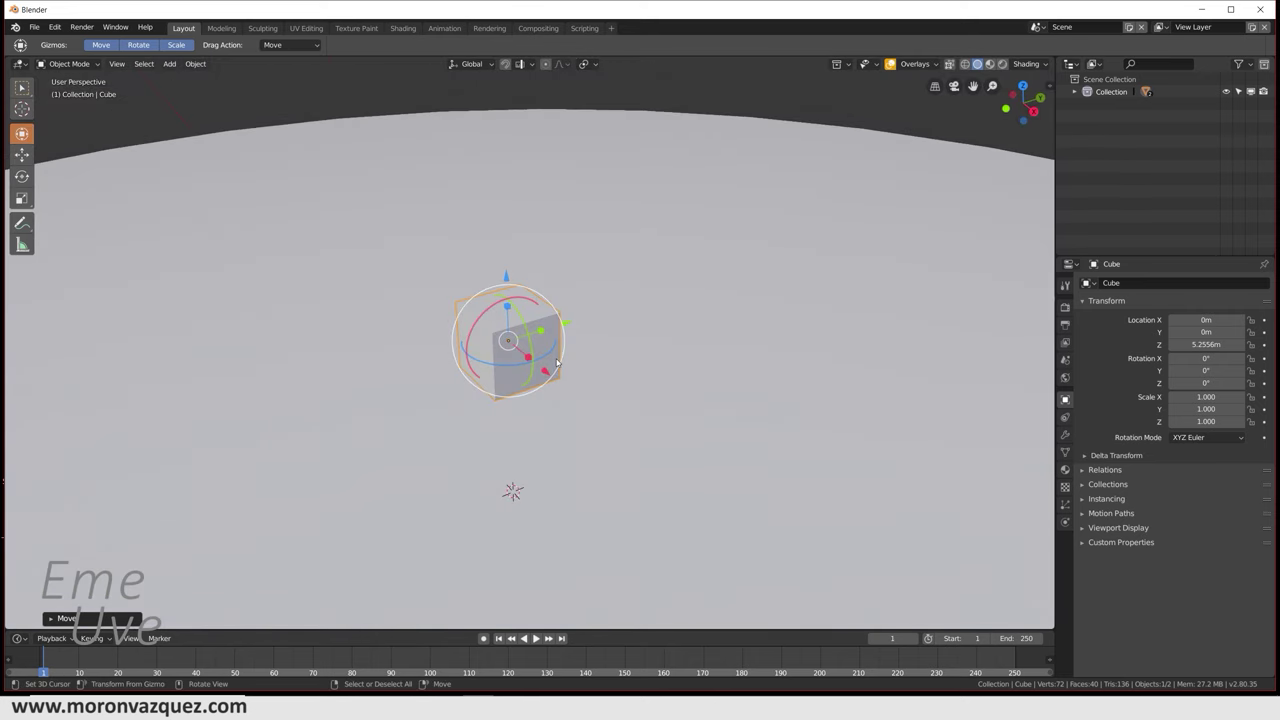
Step: Stretch the cube along Y and shrink it uniformly into a small brick
{"action": "key", "text": "s"}
{"action": "key", "text": "y"}
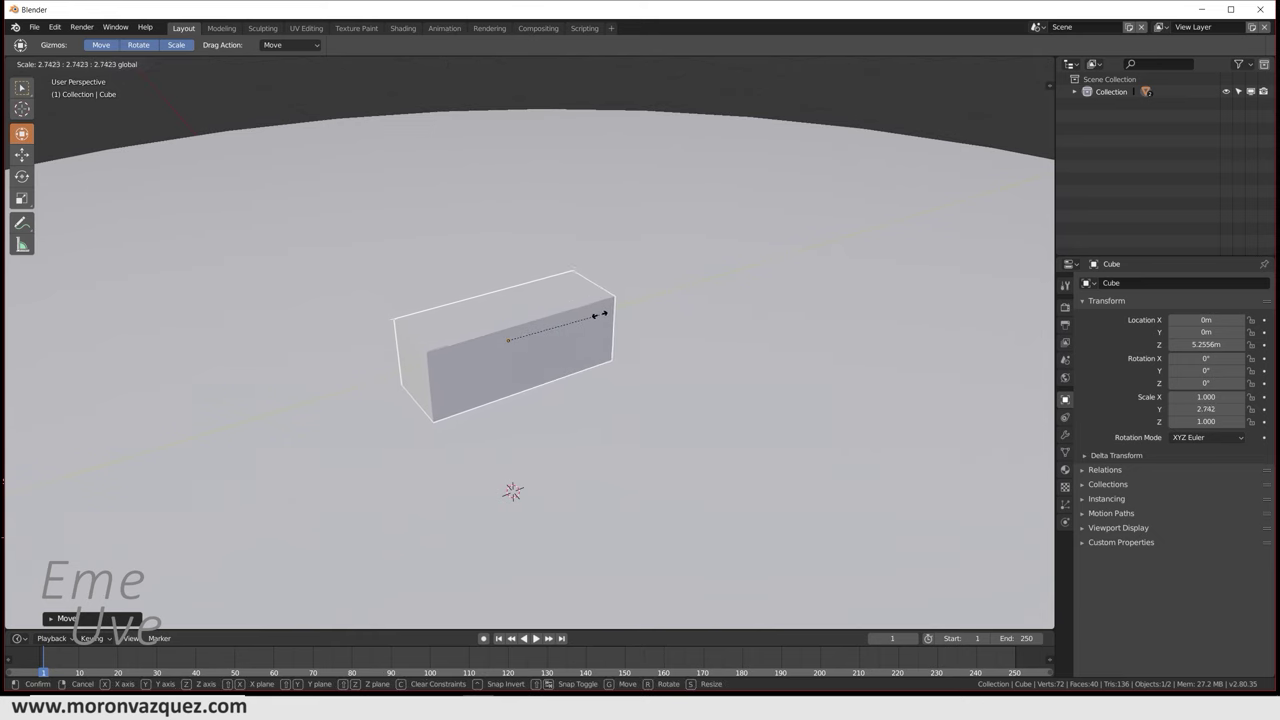
{"action": "left_click", "coordinate": [687, 330]}
{"action": "key", "text": "s"}
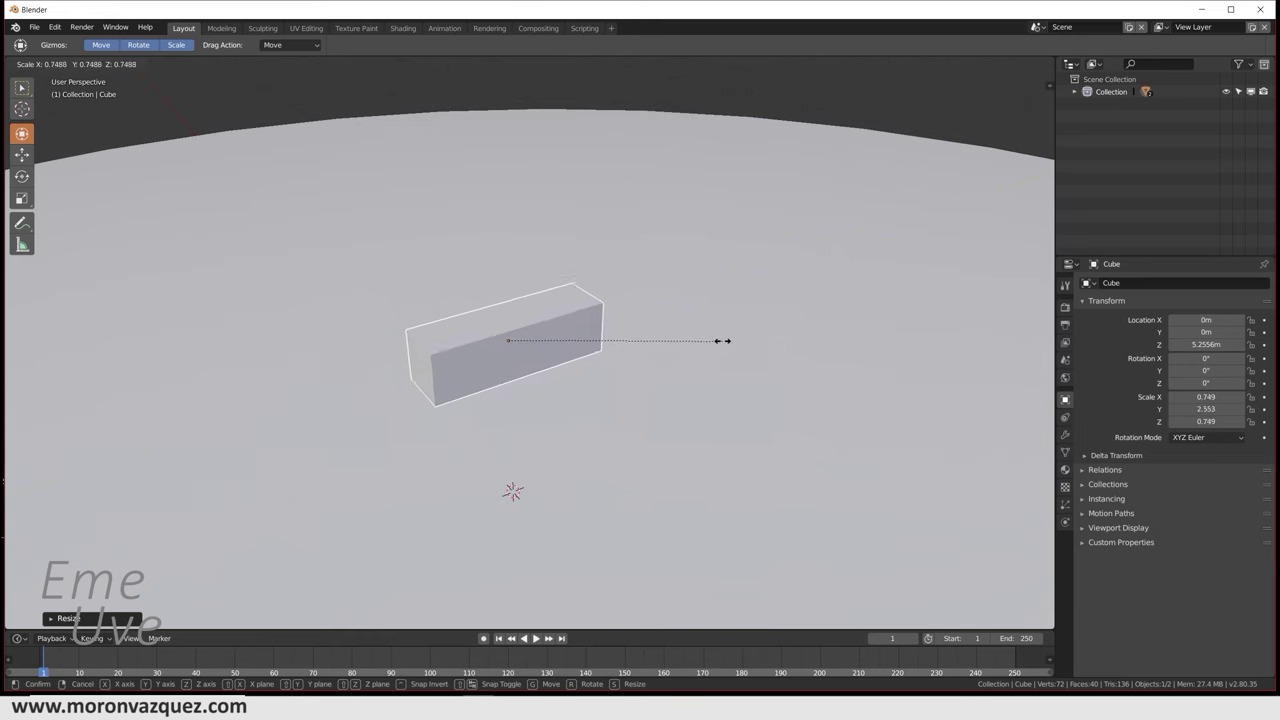
{"action": "left_click", "coordinate": [588, 340]}
{"action": "mouse_move", "coordinate": [588, 340]}
{"action": "middle_mouse_down"}
{"action": "mouse_move", "coordinate": [663, 354]}
{"action": "mouse_move", "coordinate": [637, 372]}
{"action": "middle_mouse_up"}
{"action": "scroll", "coordinate": [587, 383], "scroll_direction": "up", "scroll_amount": 3}
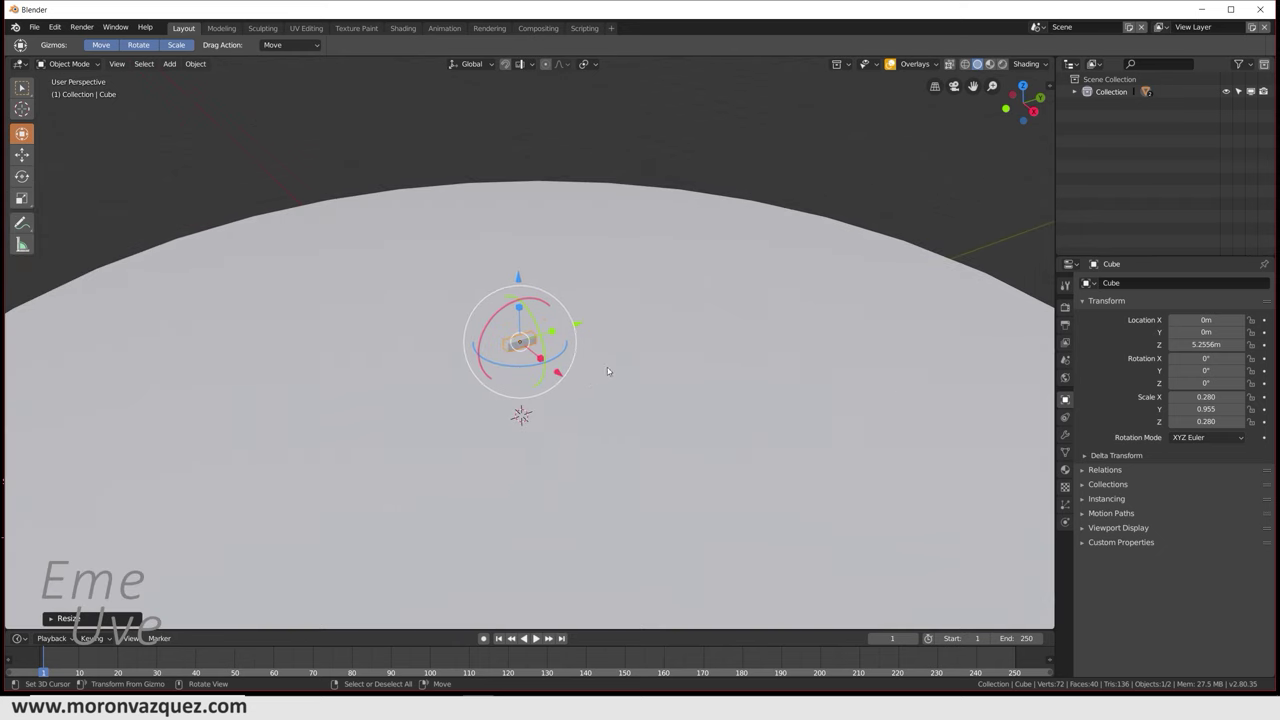
{"action": "scroll", "coordinate": [607, 367], "scroll_direction": "up", "scroll_amount": 2}
{"action": "scroll", "coordinate": [622, 362], "scroll_direction": "up", "scroll_amount": 2}
{"action": "mouse_move", "coordinate": [619, 408]}
{"action": "middle_mouse_down"}
{"action": "mouse_move", "coordinate": [651, 337]}
{"action": "mouse_move", "coordinate": [663, 381]}
{"action": "mouse_move", "coordinate": [640, 388]}
{"action": "middle_mouse_up"}
Step: Raise the brick to about Z 6.4, clear its rotation, and place it at X 9.5456, Y -12.95
{"action": "left_click_drag", "start_coordinate": [530, 253], "coordinate": [526, 237]}
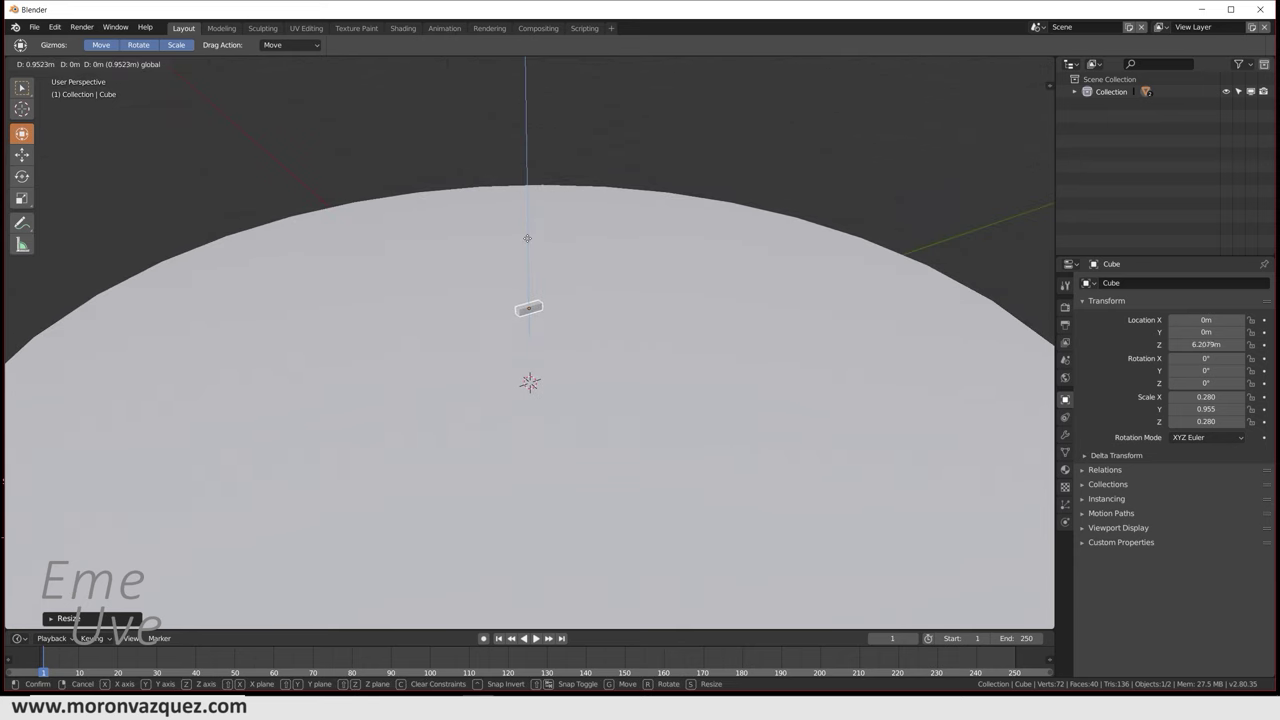
{"action": "mouse_move", "coordinate": [626, 291]}
{"action": "middle_mouse_down"}
{"action": "mouse_move", "coordinate": [717, 237]}
{"action": "mouse_move", "coordinate": [566, 169]}
{"action": "mouse_move", "coordinate": [598, 242]}
{"action": "mouse_move", "coordinate": [540, 249]}
{"action": "mouse_move", "coordinate": [603, 334]}
{"action": "mouse_move", "coordinate": [586, 257]}
{"action": "middle_mouse_up"}
{"action": "mouse_move", "coordinate": [586, 257]}
{"action": "left_mouse_down"}
{"action": "mouse_move", "coordinate": [571, 251]}
{"action": "mouse_move", "coordinate": [631, 317]}
{"action": "mouse_move", "coordinate": [629, 294]}
{"action": "left_mouse_up"}
{"action": "key", "text": "alt+r"}
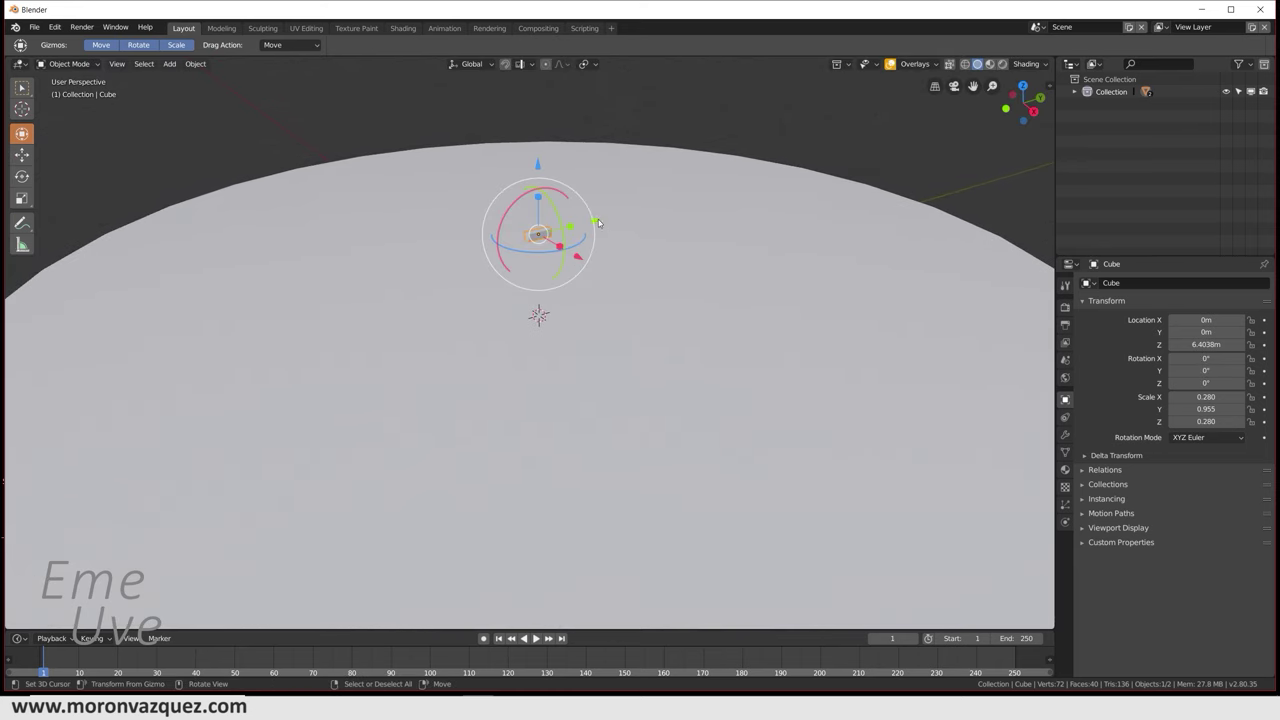
{"action": "key", "text": "g"}
{"action": "key", "text": "x"}
{"action": "left_click", "coordinate": [636, 316]}
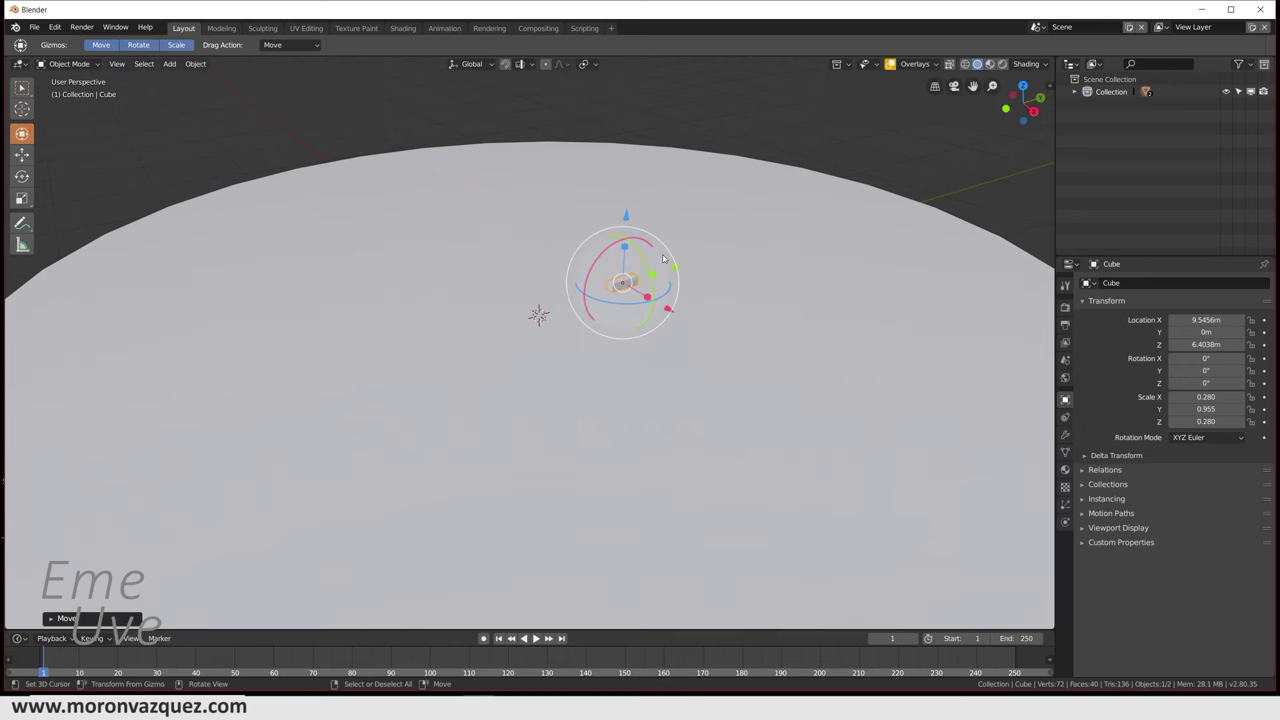
{"action": "key", "text": "g"}
{"action": "key", "text": "y"}
{"action": "left_click", "coordinate": [478, 326]}
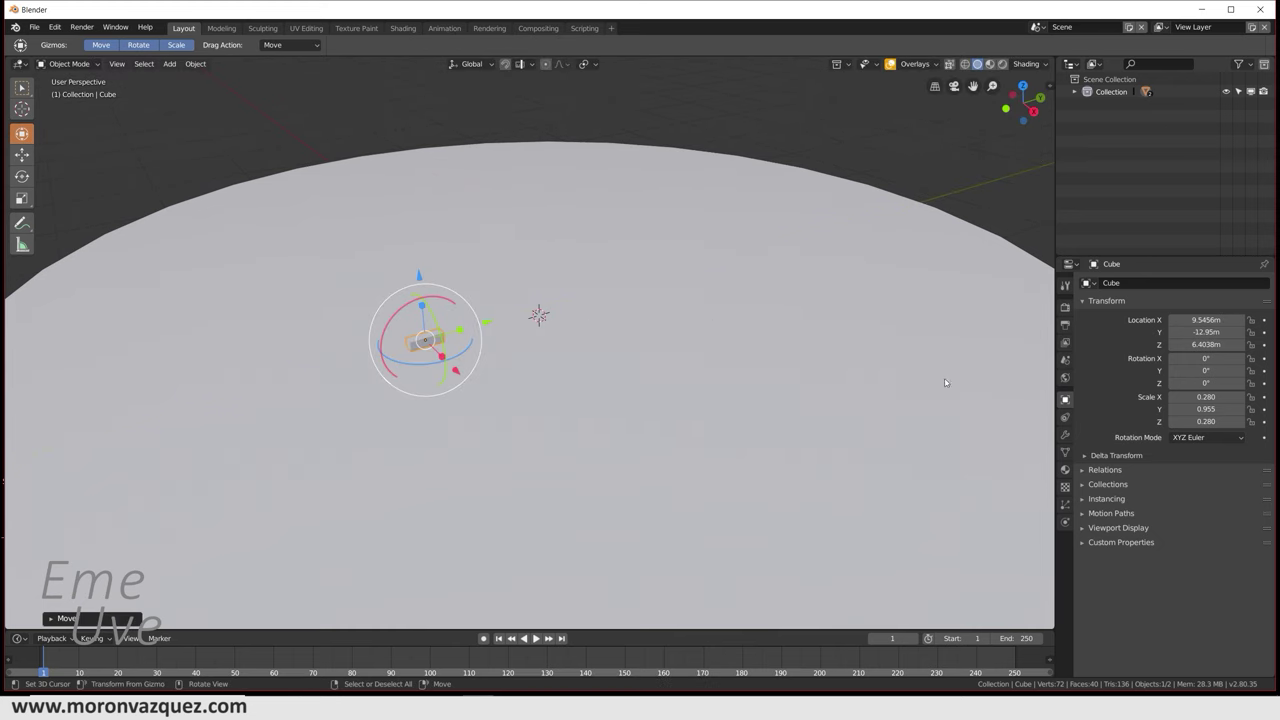
{"action": "left_click", "coordinate": [739, 406]}
{"action": "key", "text": "KP_Decimal"}
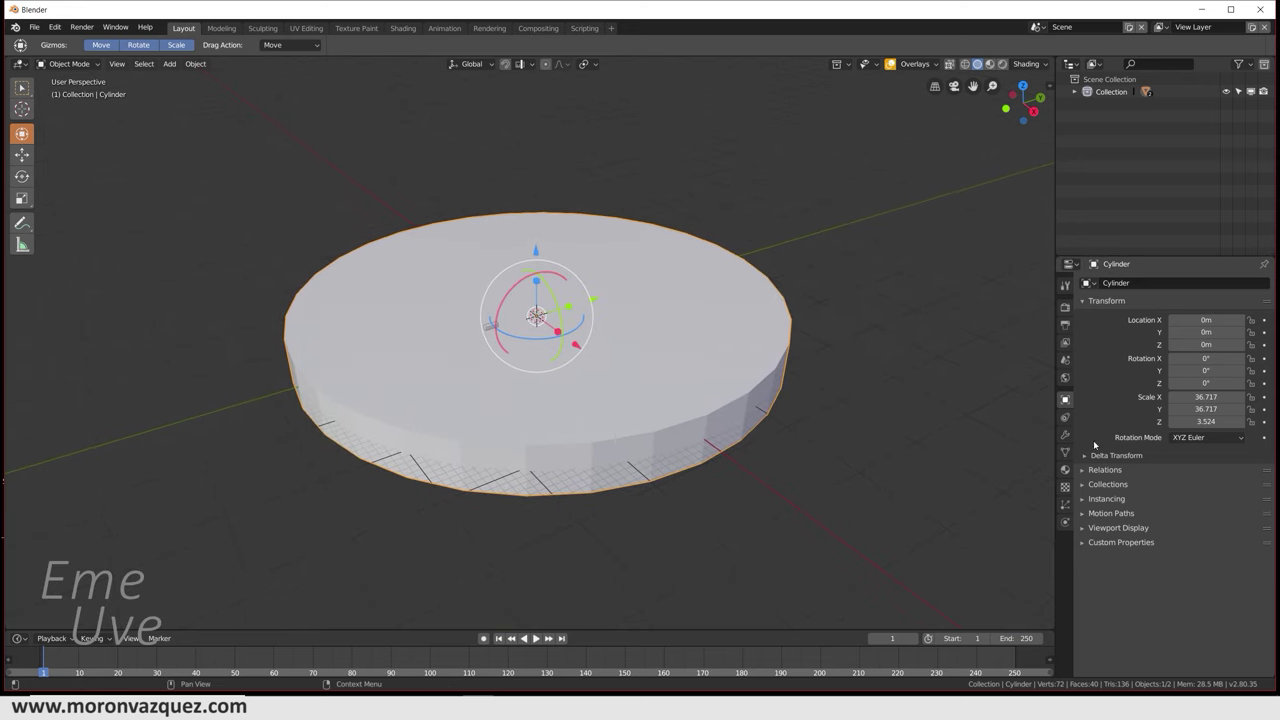
Step: Make the platform a Passive rigid body with a Mesh collision shape
{"action": "left_click", "coordinate": [1066, 522]}
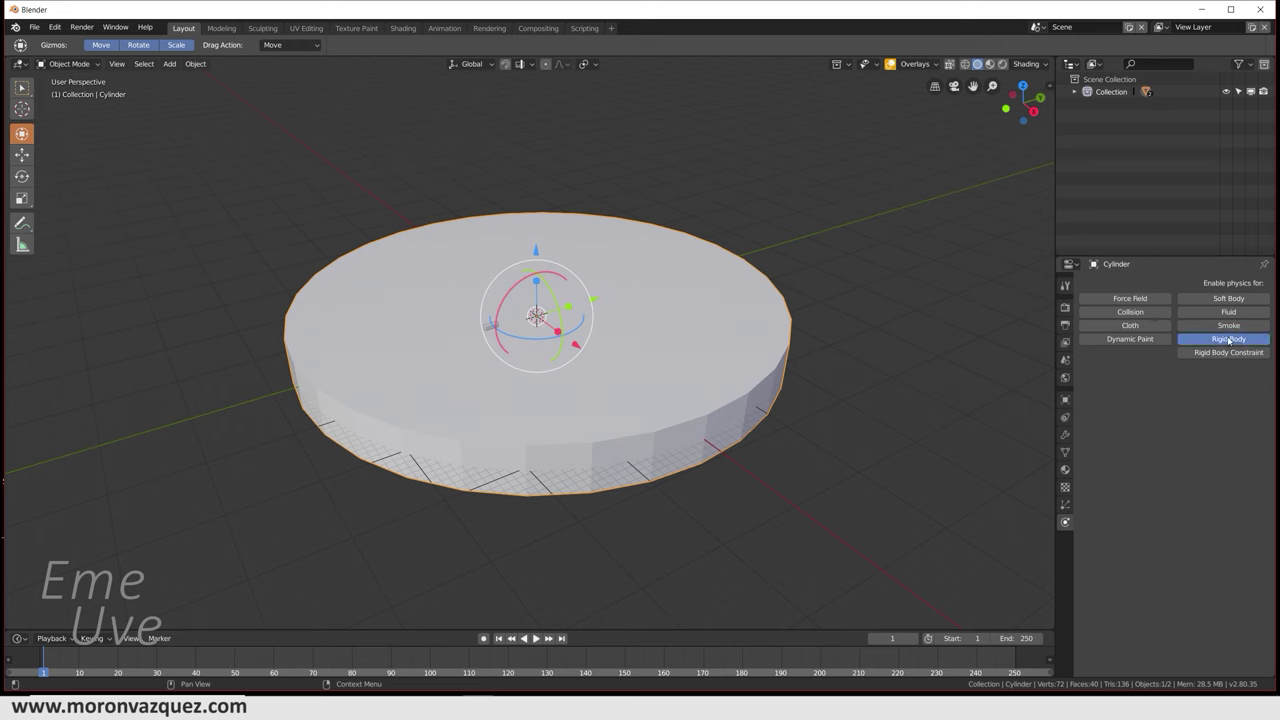
{"action": "left_click", "coordinate": [1229, 340]}
{"action": "left_click", "coordinate": [1210, 389]}
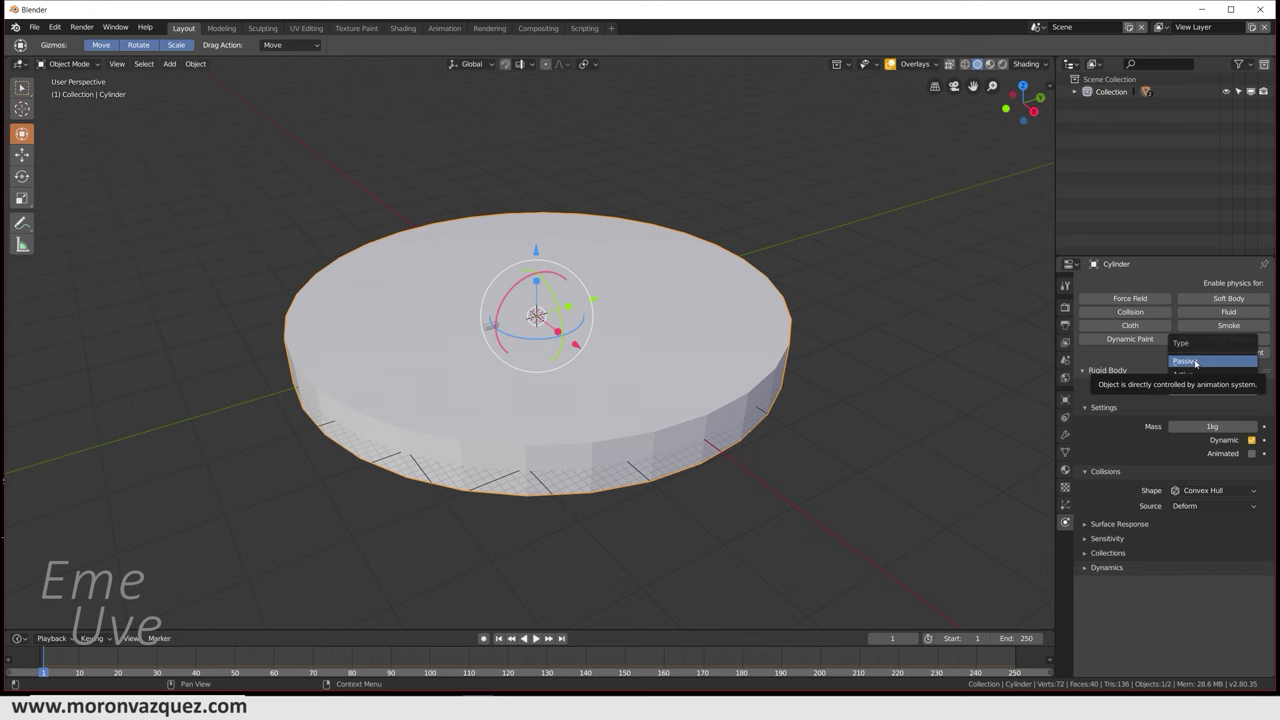
{"action": "left_click", "coordinate": [1195, 362]}
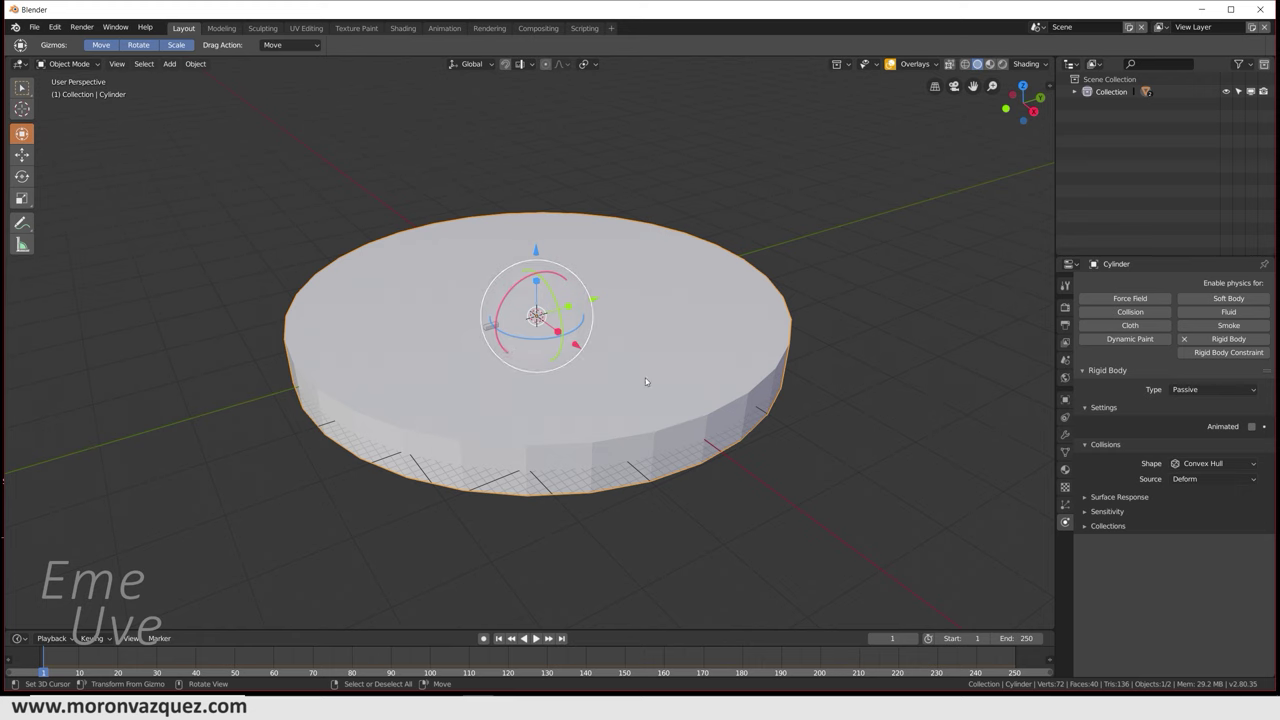
{"action": "left_click", "coordinate": [1200, 463]}
{"action": "left_click", "coordinate": [1194, 367]}
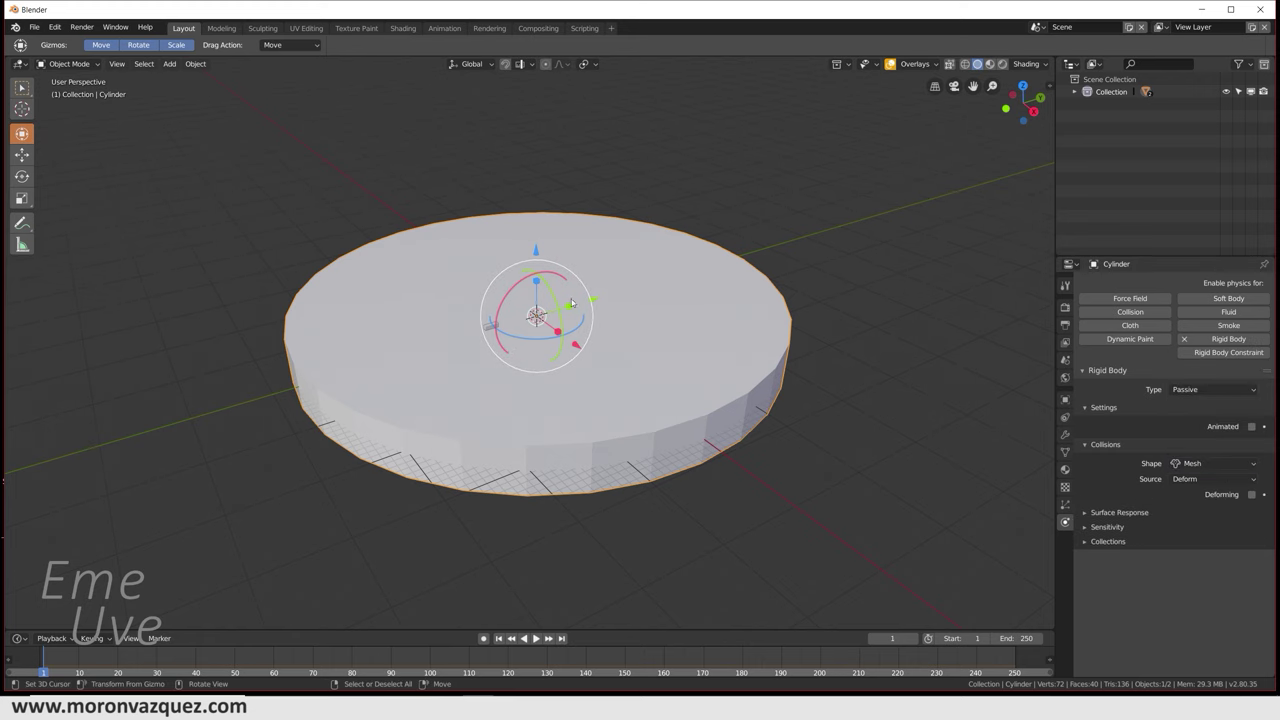
{"action": "scroll", "coordinate": [633, 319], "scroll_direction": "up", "scroll_amount": 3}
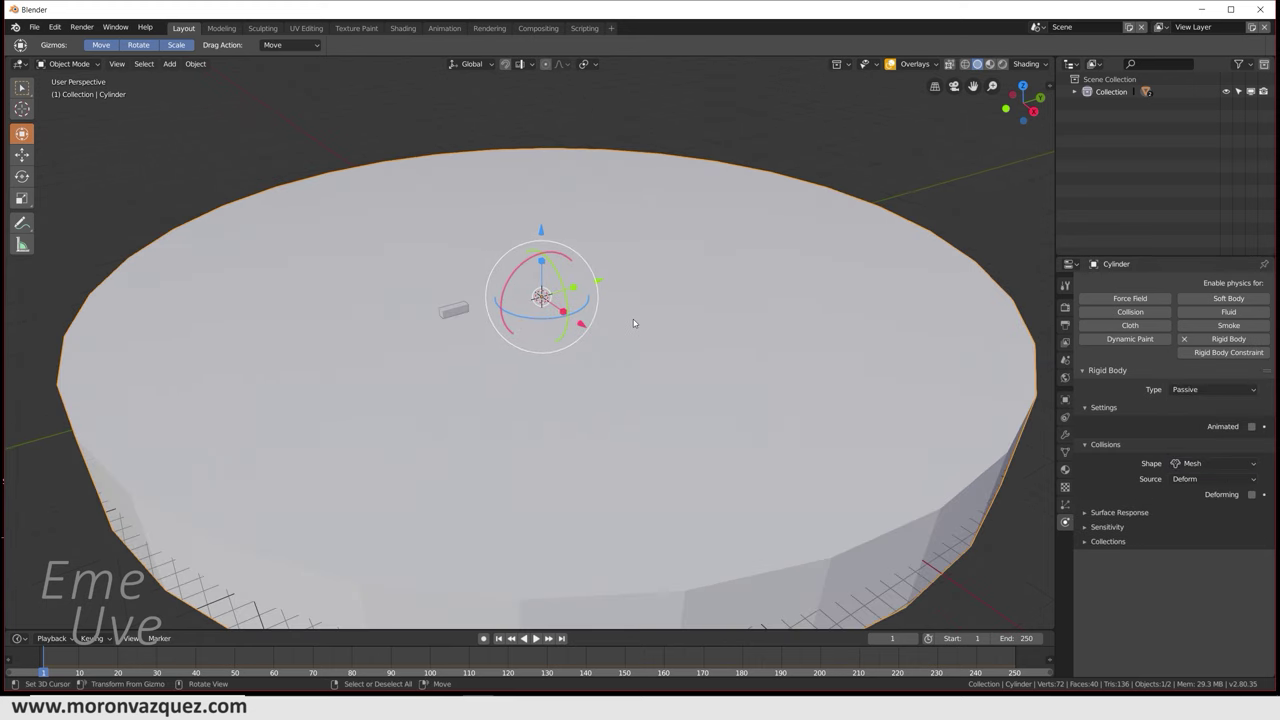
Step: Make the brick an Active rigid body and preview the scene in Rendered shading
{"action": "left_click", "coordinate": [447, 317]}
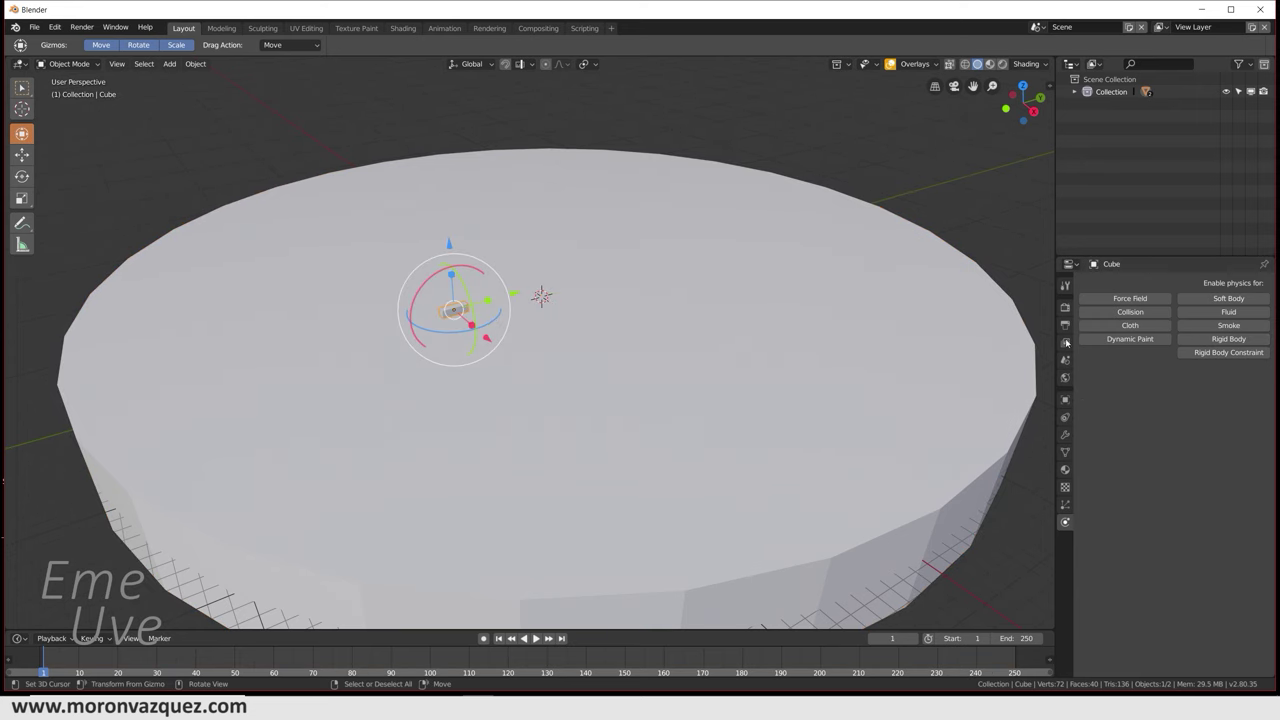
{"action": "left_click", "coordinate": [1213, 340]}
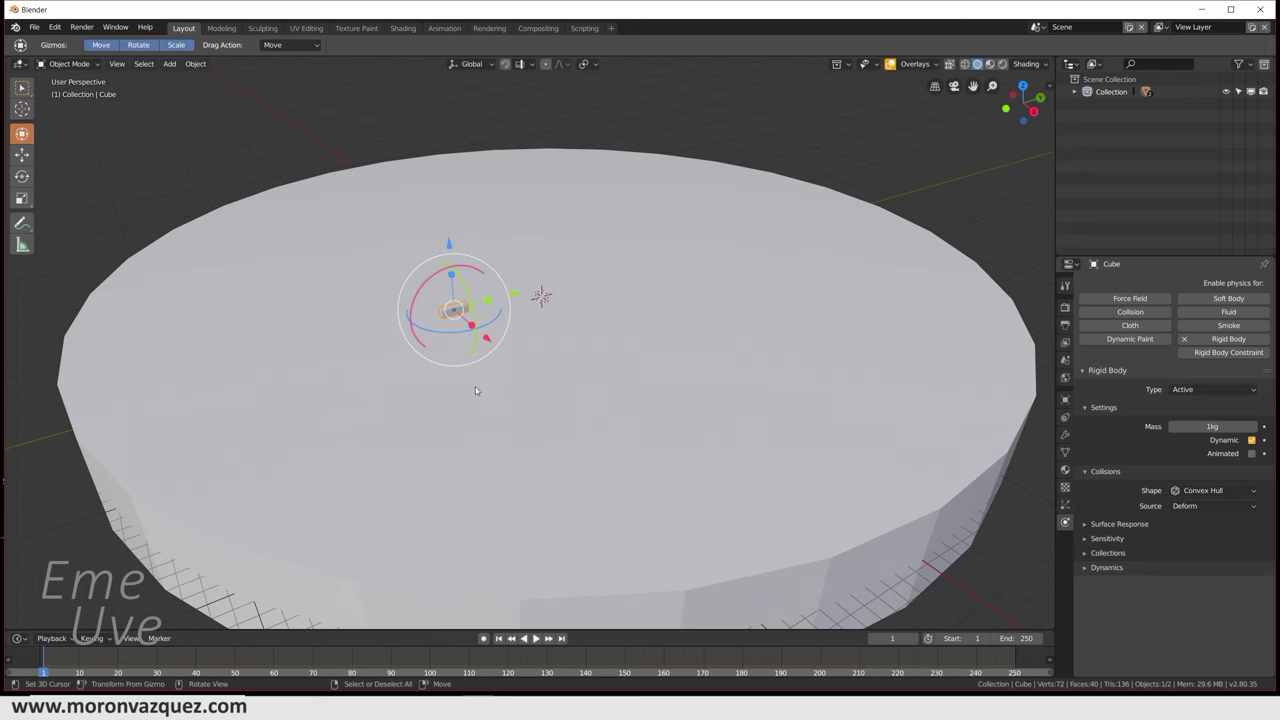
{"action": "scroll", "coordinate": [476, 391], "scroll_direction": "up", "scroll_amount": 4}
{"action": "mouse_move", "coordinate": [549, 368]}
{"action": "middle_mouse_down"}
{"action": "mouse_move", "coordinate": [534, 374]}
{"action": "mouse_move", "coordinate": [508, 340]}
{"action": "mouse_move", "coordinate": [557, 420]}
{"action": "mouse_move", "coordinate": [918, 258]}
{"action": "middle_mouse_up"}
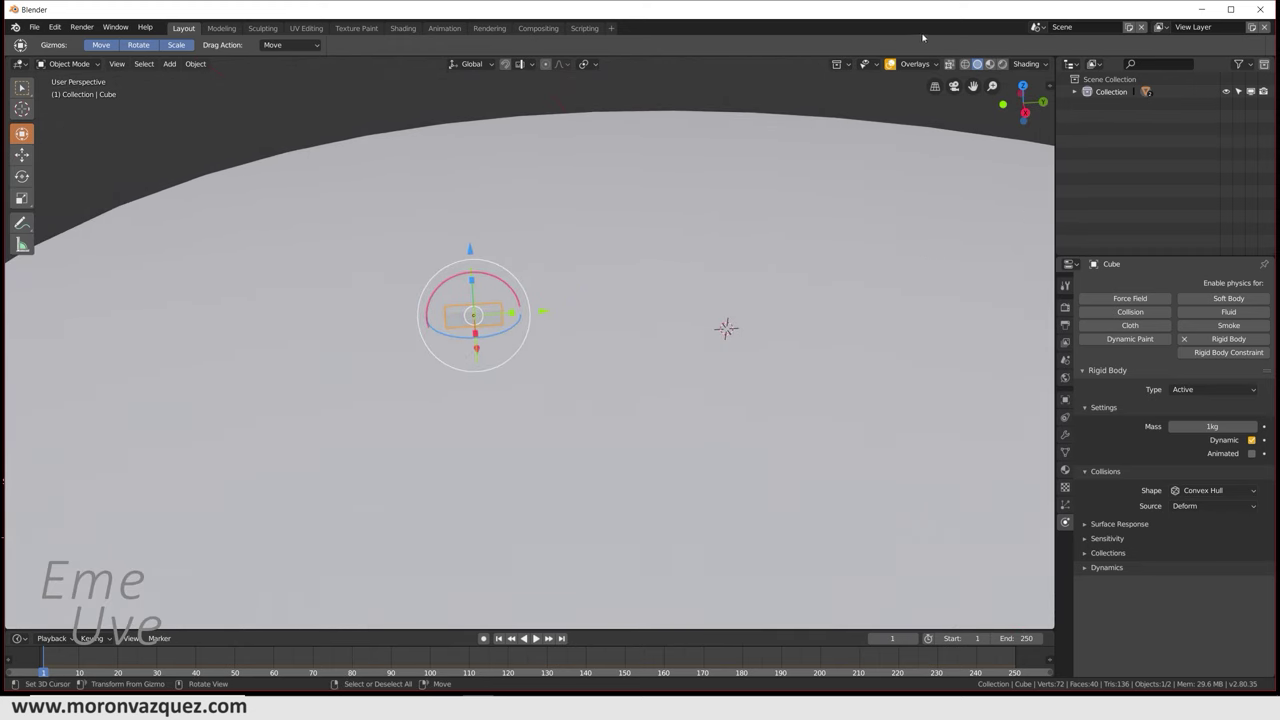
{"action": "left_click", "coordinate": [1003, 65]}
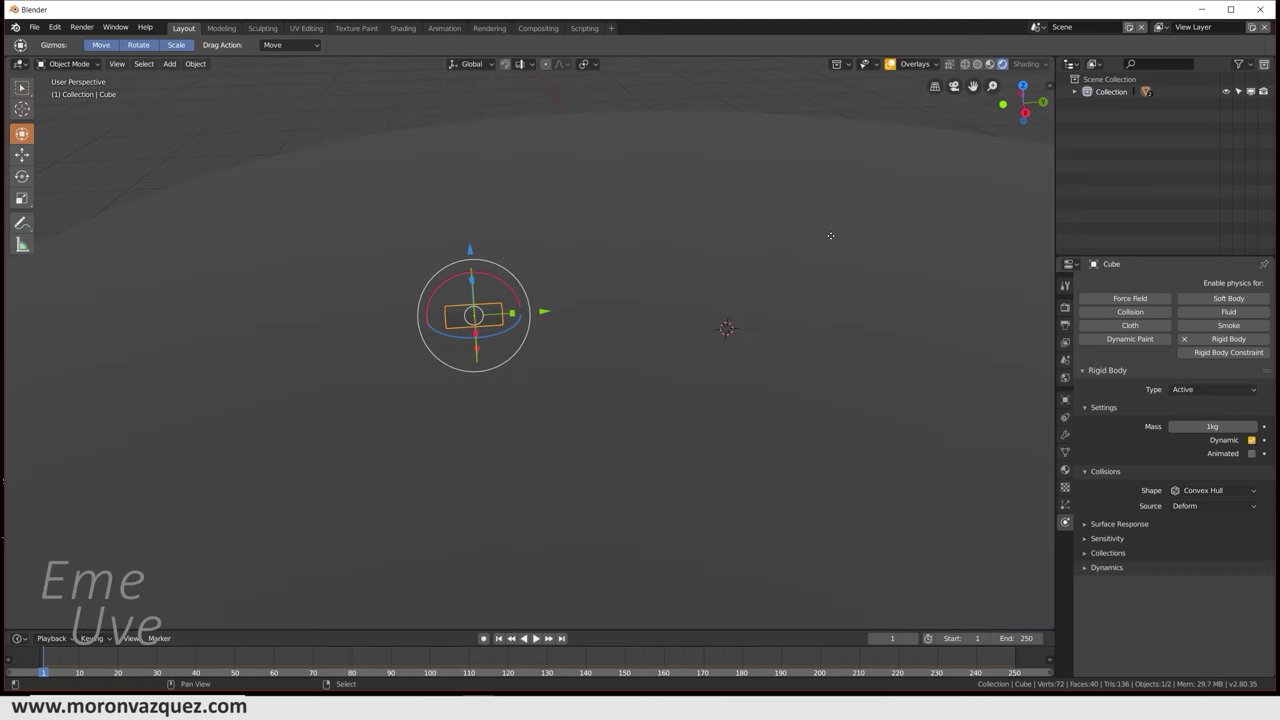
Step: Add a Sun lamp, angle it, shrink it and raise it high above the platform
{"action": "key", "text": "shift+a"}
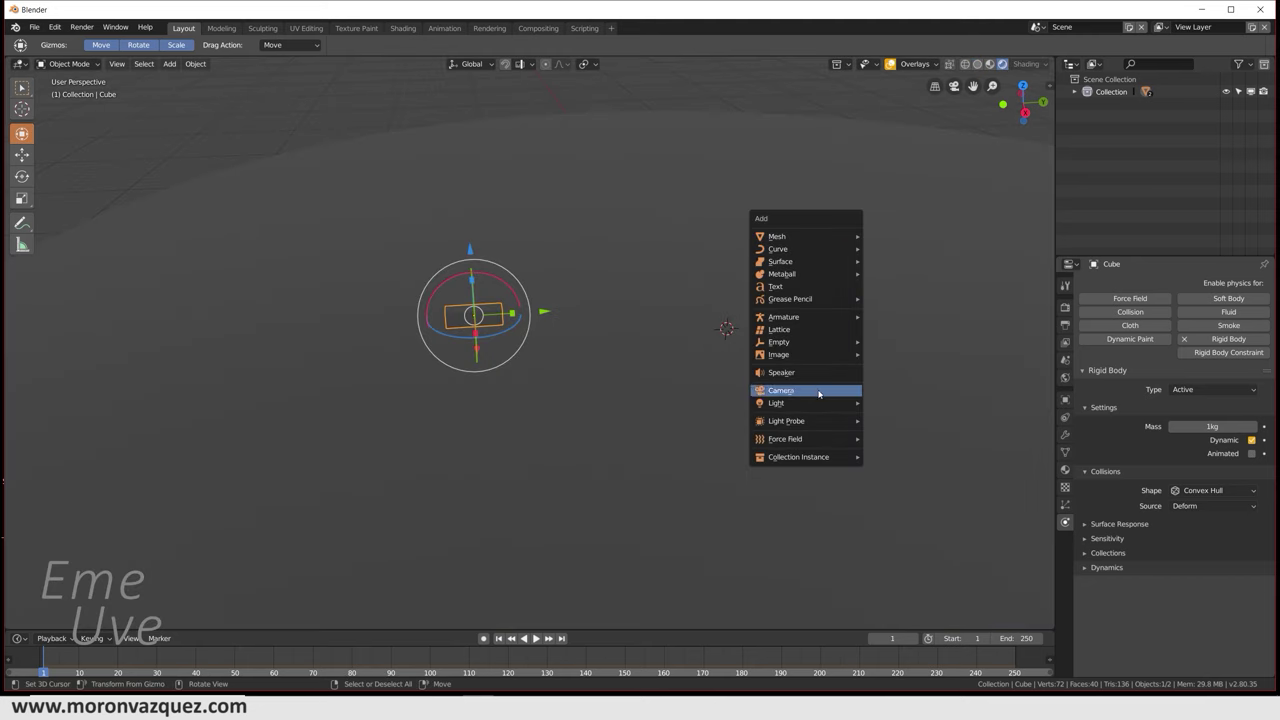
{"action": "mouse_move", "coordinate": [795, 403]}
{"action": "left_click", "coordinate": [904, 418]}
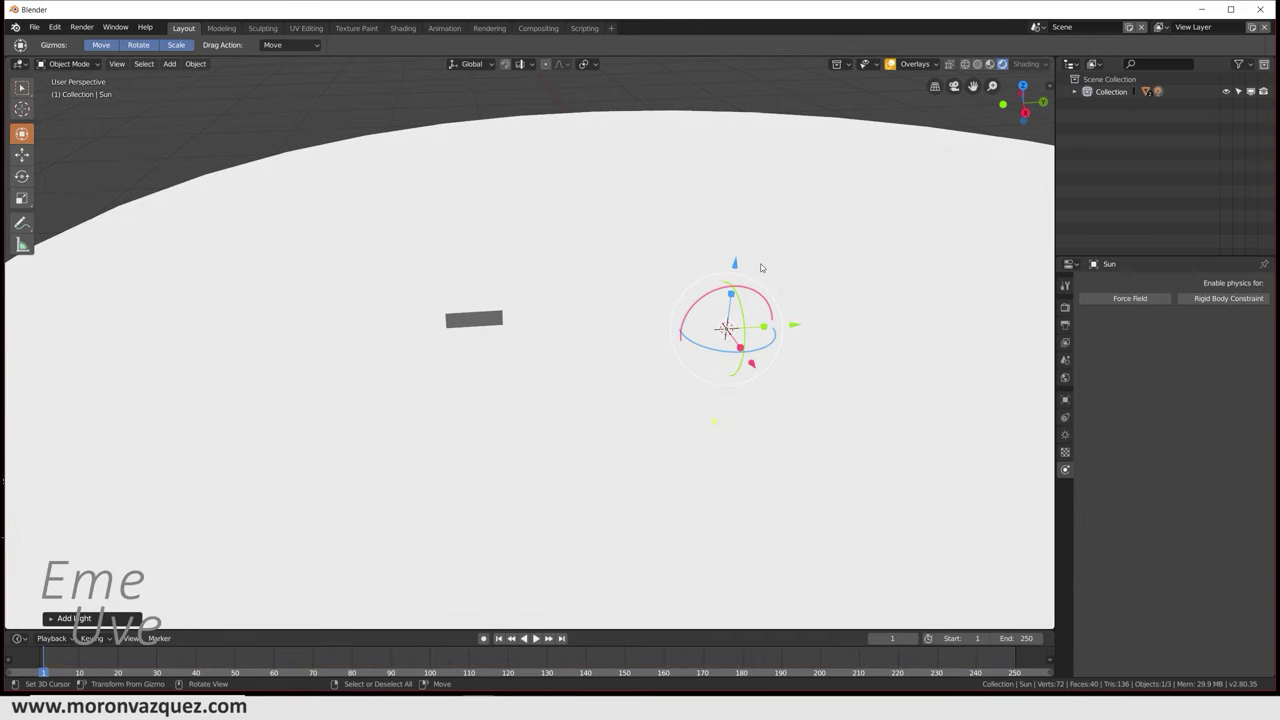
{"action": "mouse_move", "coordinate": [727, 326]}
{"action": "left_mouse_down"}
{"action": "mouse_move", "coordinate": [767, 151]}
{"action": "mouse_move", "coordinate": [775, 160]}
{"action": "left_mouse_up"}
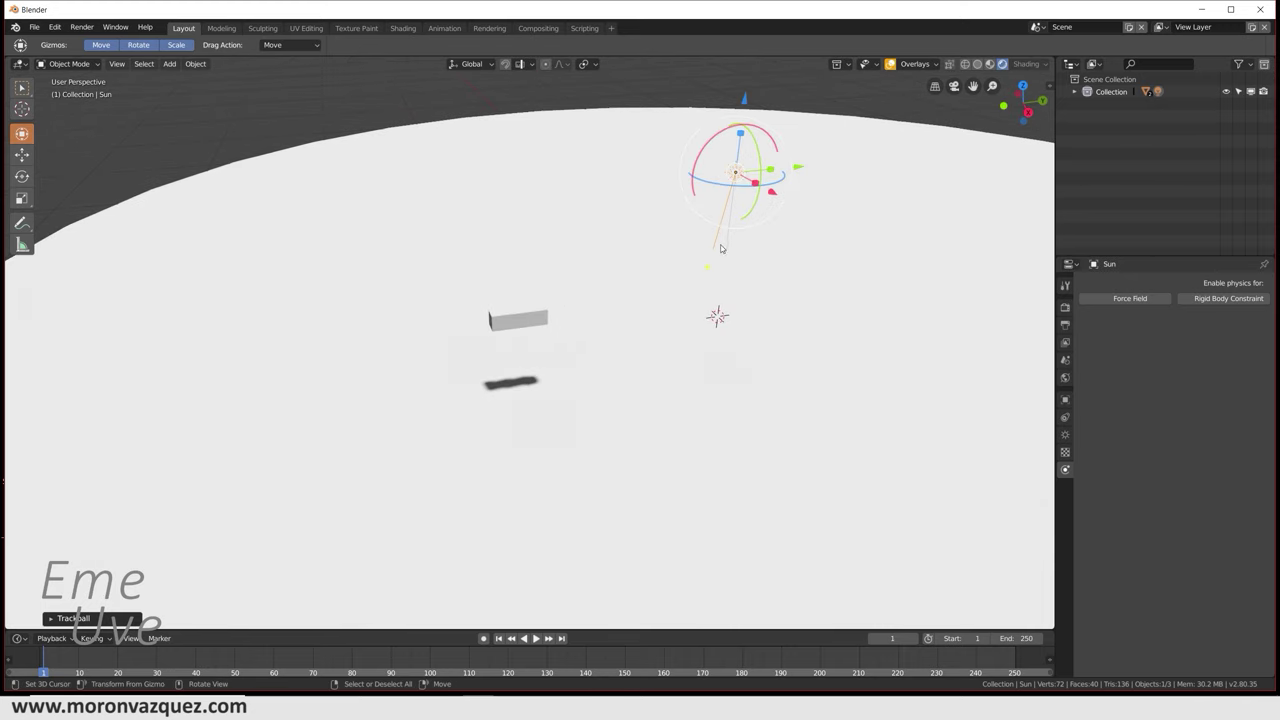
{"action": "mouse_move", "coordinate": [800, 166]}
{"action": "left_mouse_down"}
{"action": "mouse_move", "coordinate": [839, 184]}
{"action": "mouse_move", "coordinate": [823, 188]}
{"action": "left_mouse_up"}
{"action": "key", "text": "s"}
{"action": "left_click", "coordinate": [810, 239]}
{"action": "left_click_drag", "start_coordinate": [776, 94], "coordinate": [790, 60]}
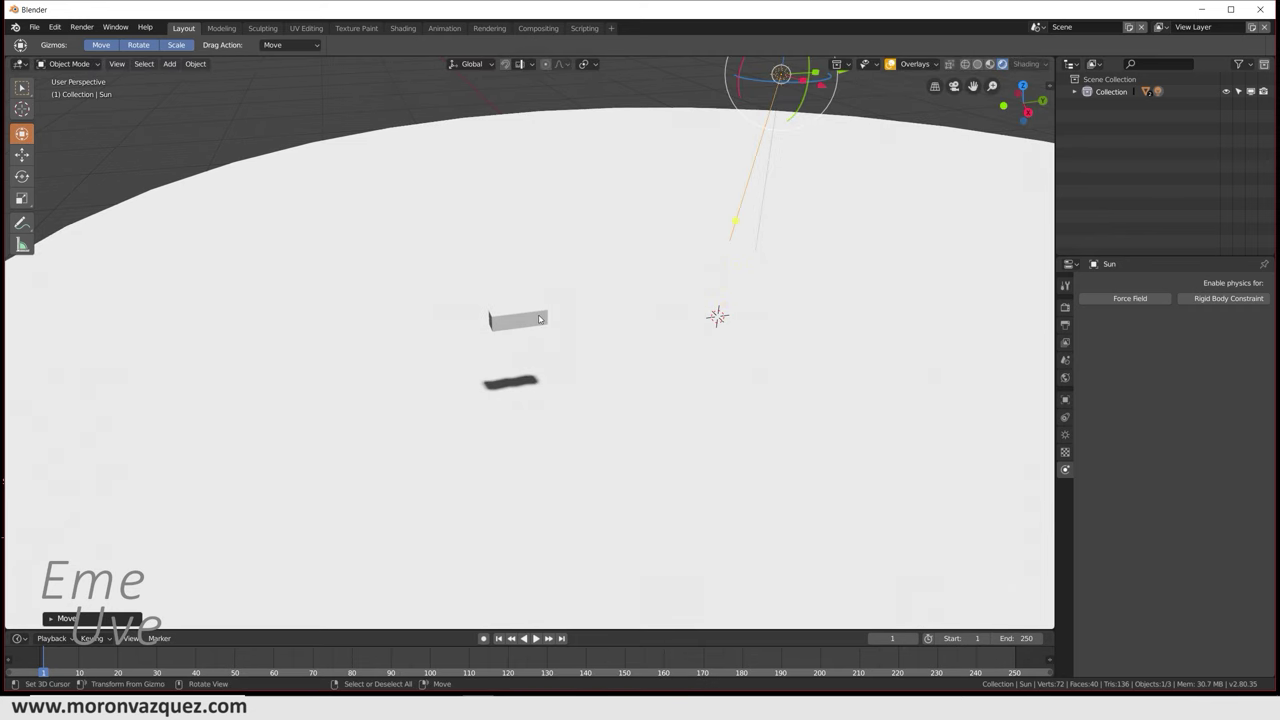
{"action": "left_click", "coordinate": [499, 321]}
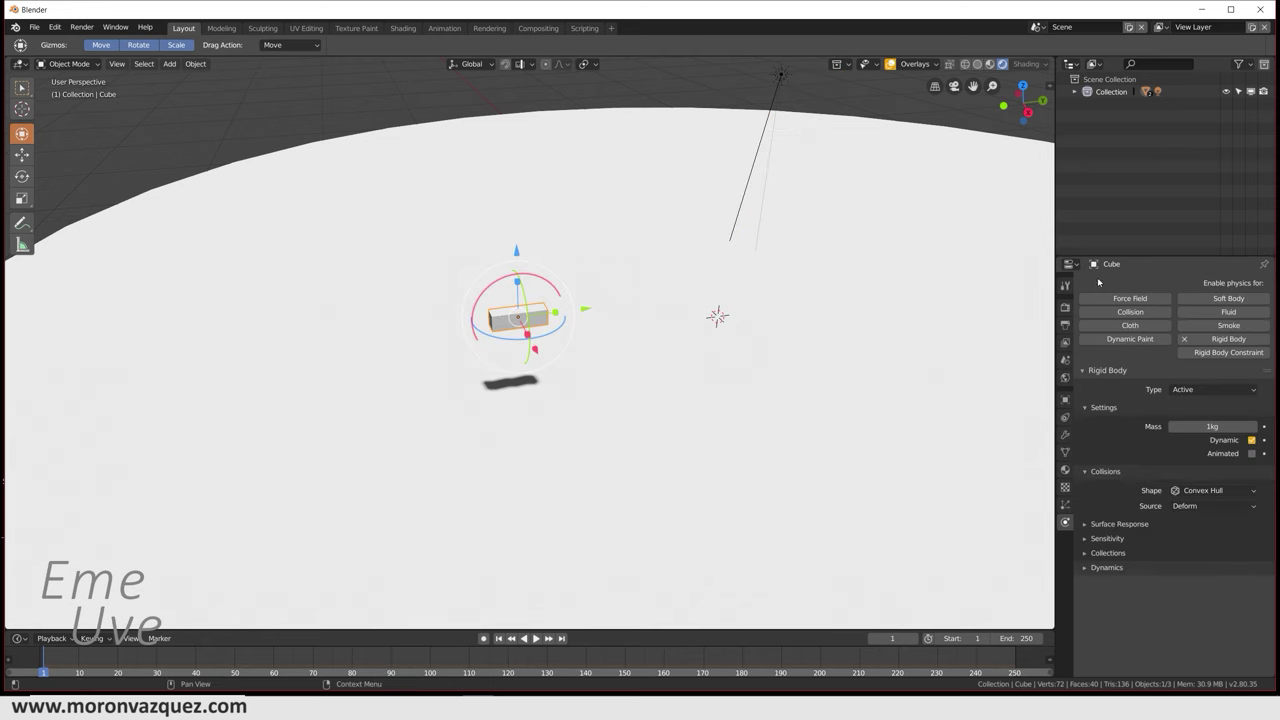
Step: Give the brick a new material, Material.001, with a dark brick-brown base colour
{"action": "left_click", "coordinate": [1065, 470]}
{"action": "left_click", "coordinate": [1124, 337]}
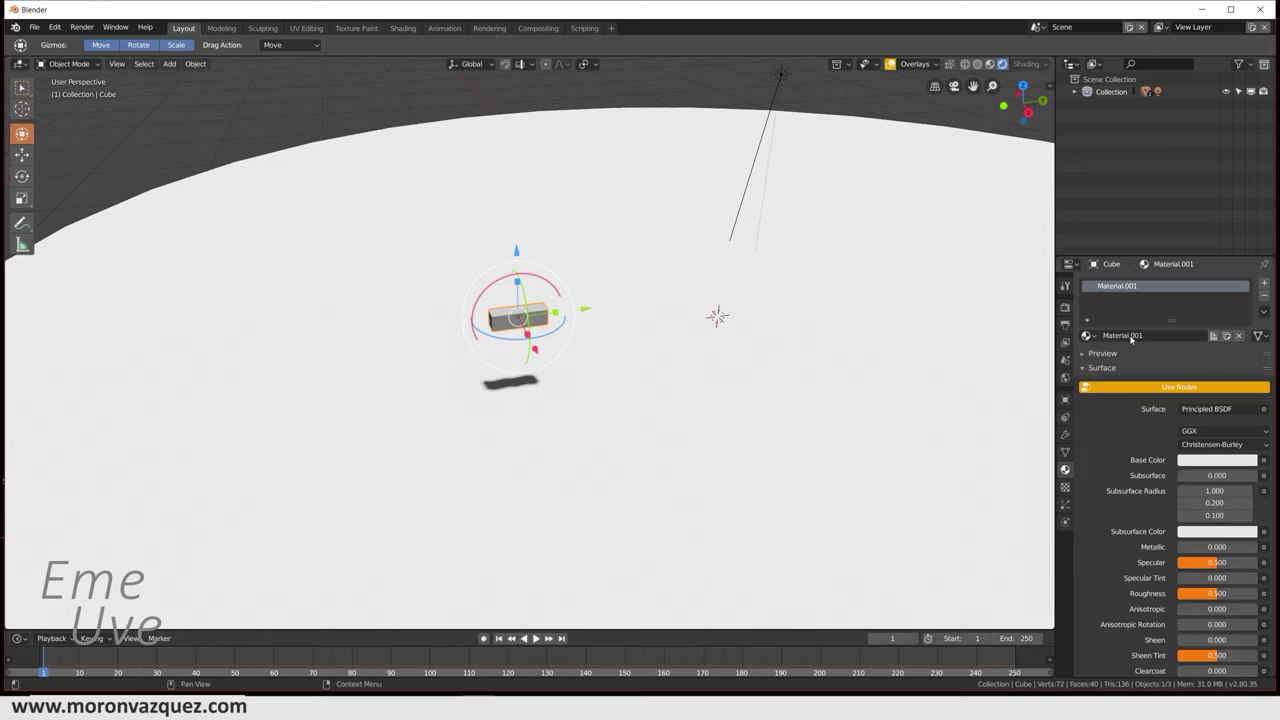
{"action": "left_click", "coordinate": [1228, 463]}
{"action": "left_click_drag", "start_coordinate": [1205, 345], "coordinate": [1203, 364]}
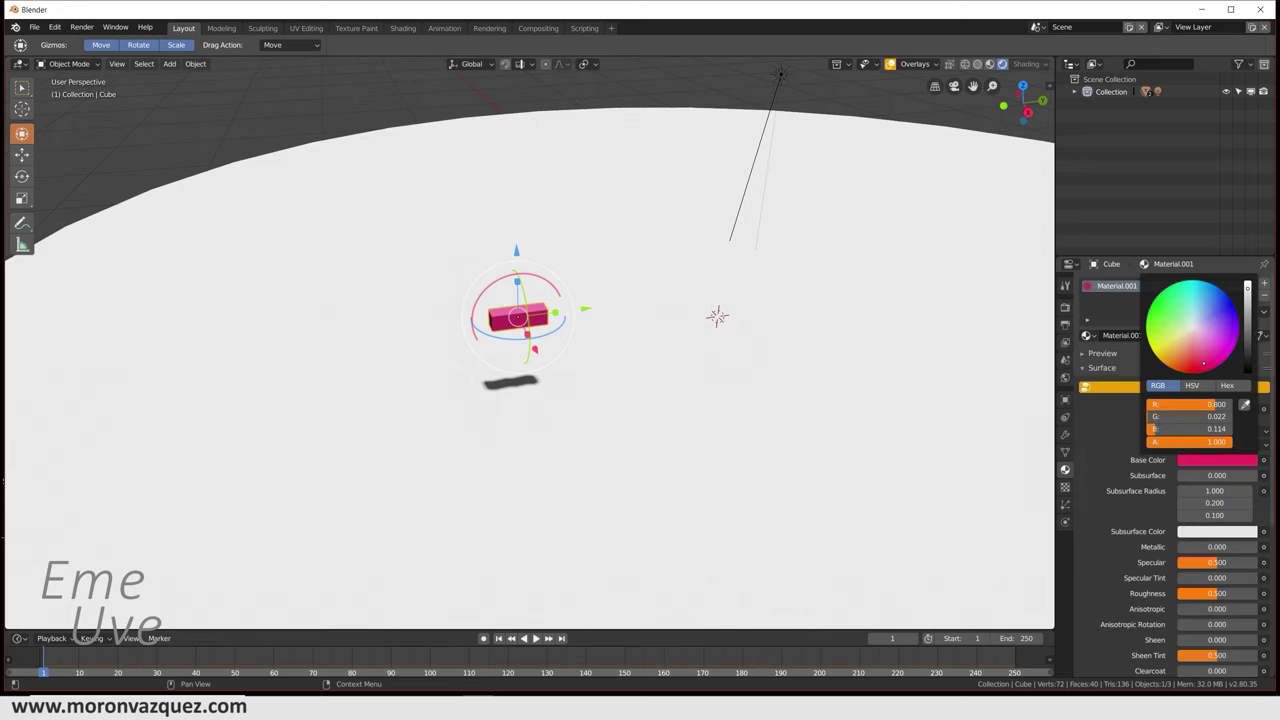
{"action": "left_click_drag", "start_coordinate": [1203, 364], "coordinate": [1173, 368]}
{"action": "left_click_drag", "start_coordinate": [1248, 317], "coordinate": [1248, 331]}
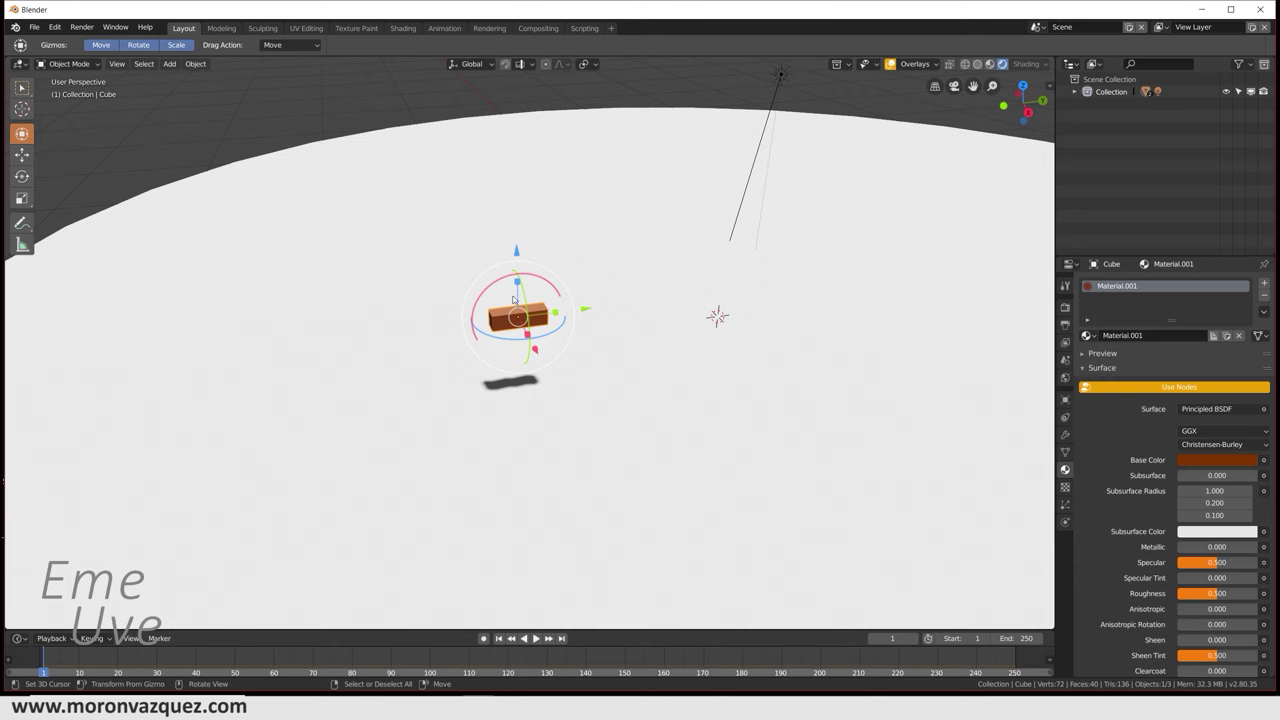
Step: Slide the brick about 1.47 m left along the X axis
{"action": "mouse_move", "coordinate": [516, 298]}
{"action": "middle_mouse_down"}
{"action": "mouse_move", "coordinate": [677, 310]}
{"action": "mouse_move", "coordinate": [663, 303]}
{"action": "middle_mouse_up"}
{"action": "mouse_move", "coordinate": [599, 265]}
{"action": "left_mouse_down"}
{"action": "mouse_move", "coordinate": [507, 267]}
{"action": "mouse_move", "coordinate": [467, 307]}
{"action": "left_mouse_up"}
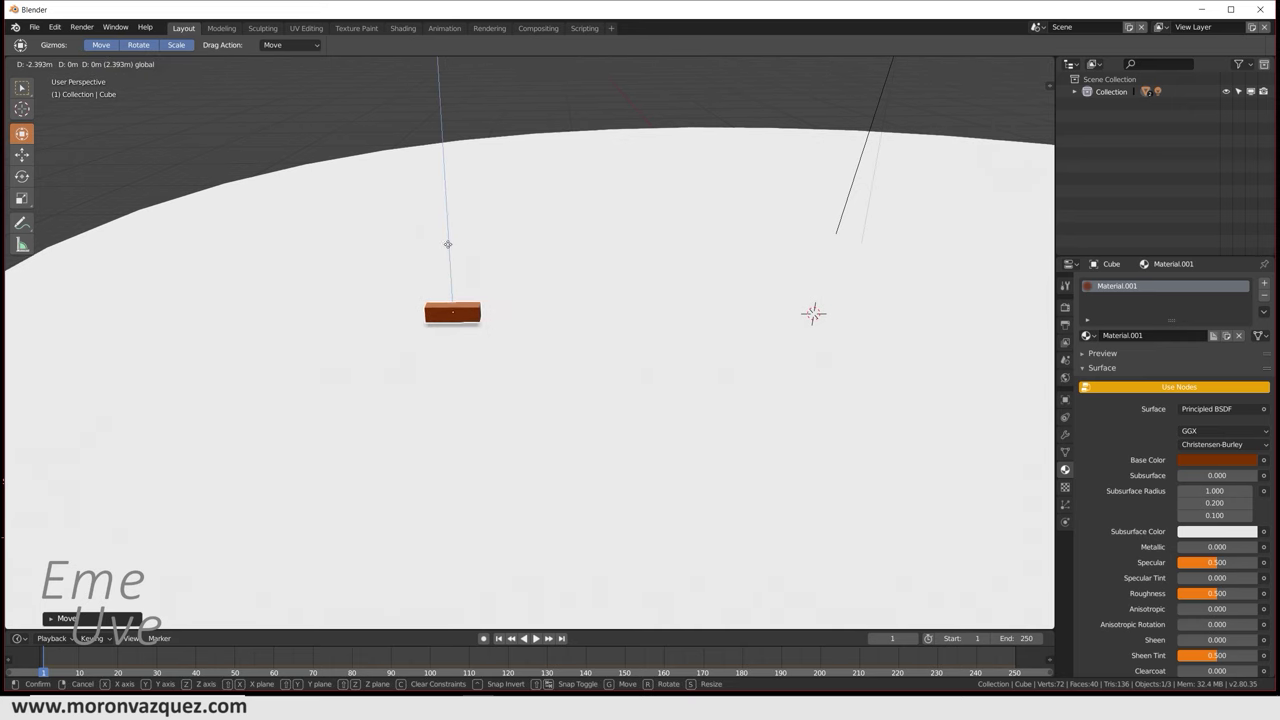
{"action": "left_click_drag", "start_coordinate": [524, 313], "coordinate": [476, 321]}
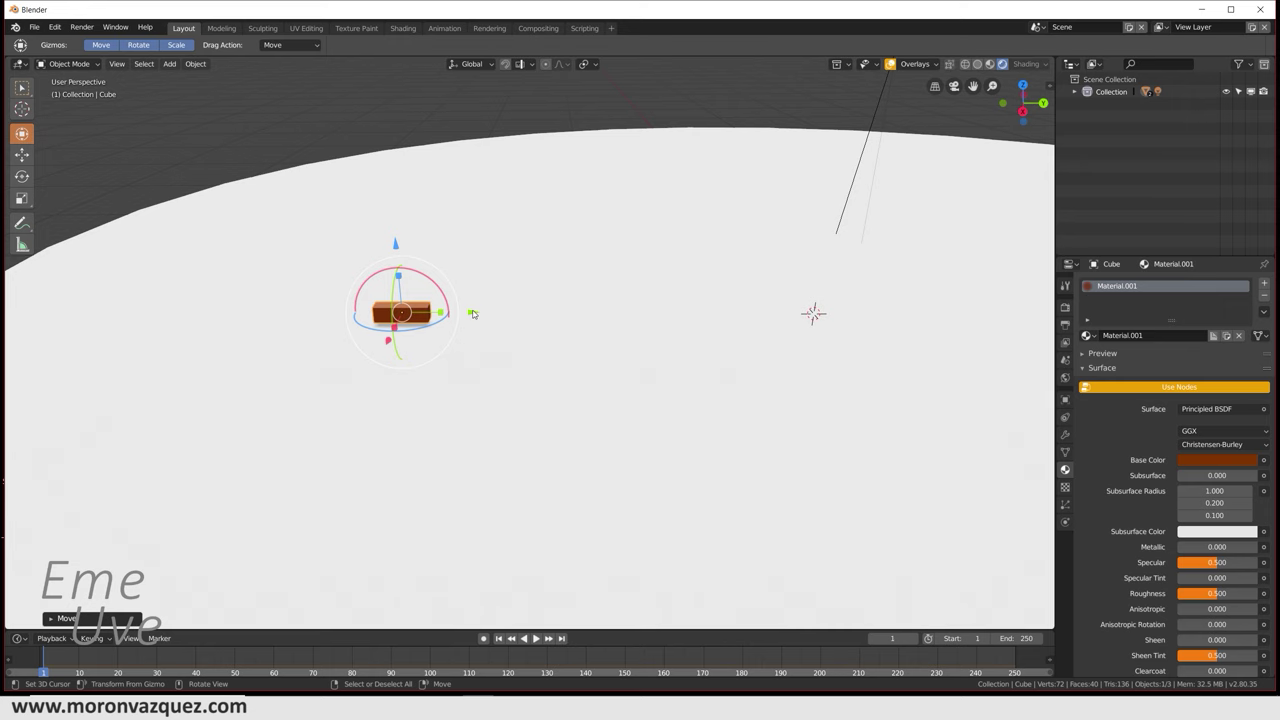
Step: Shift the brick further left and place a duplicate, Cube.001, beside it on the right
{"action": "left_click_drag", "start_coordinate": [473, 314], "coordinate": [419, 314]}
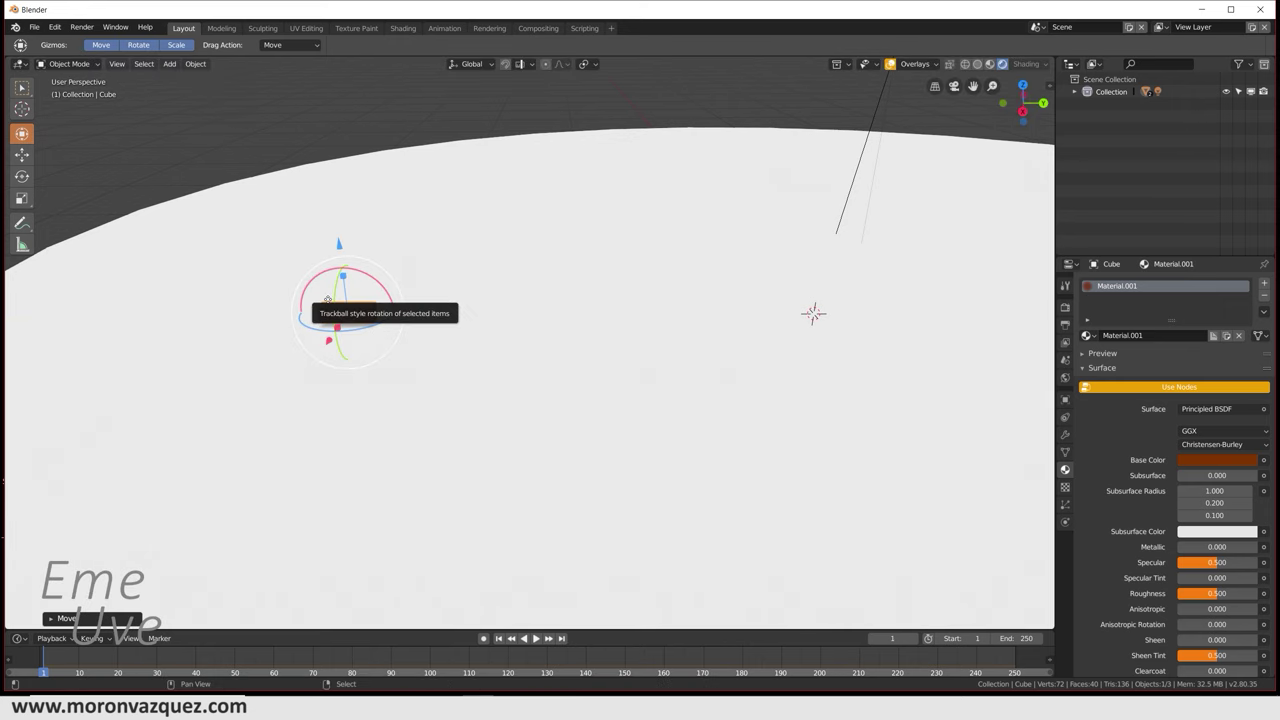
{"action": "key", "text": "shift+d"}
{"action": "left_click", "coordinate": [478, 294]}
{"action": "key", "text": "ctrl+z"}
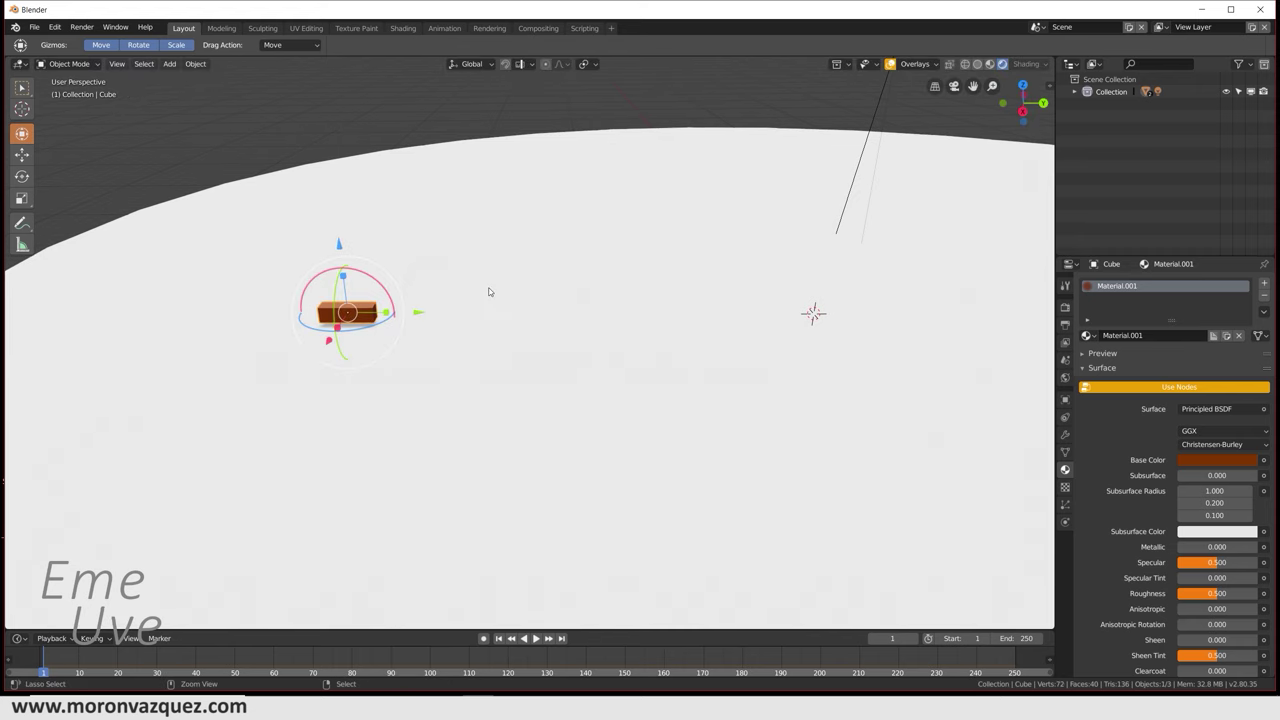
{"action": "key", "text": "shift+d"}
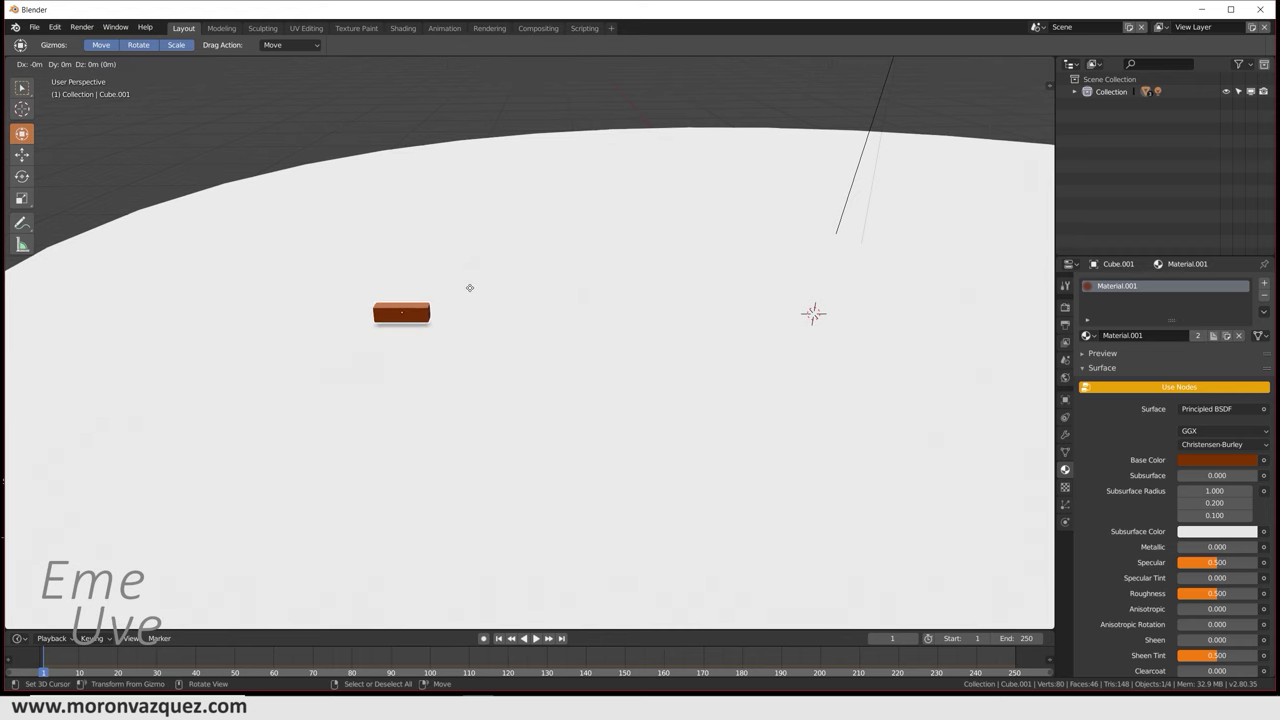
{"action": "right_click", "coordinate": [469, 288]}
{"action": "left_click_drag", "start_coordinate": [473, 317], "coordinate": [646, 314]}
{"action": "mouse_move", "coordinate": [660, 320]}
{"action": "middle_mouse_down", "text": "shift"}
{"action": "mouse_move", "coordinate": [446, 329]}
{"action": "mouse_move", "coordinate": [458, 328]}
{"action": "middle_mouse_up", "text": "shift"}
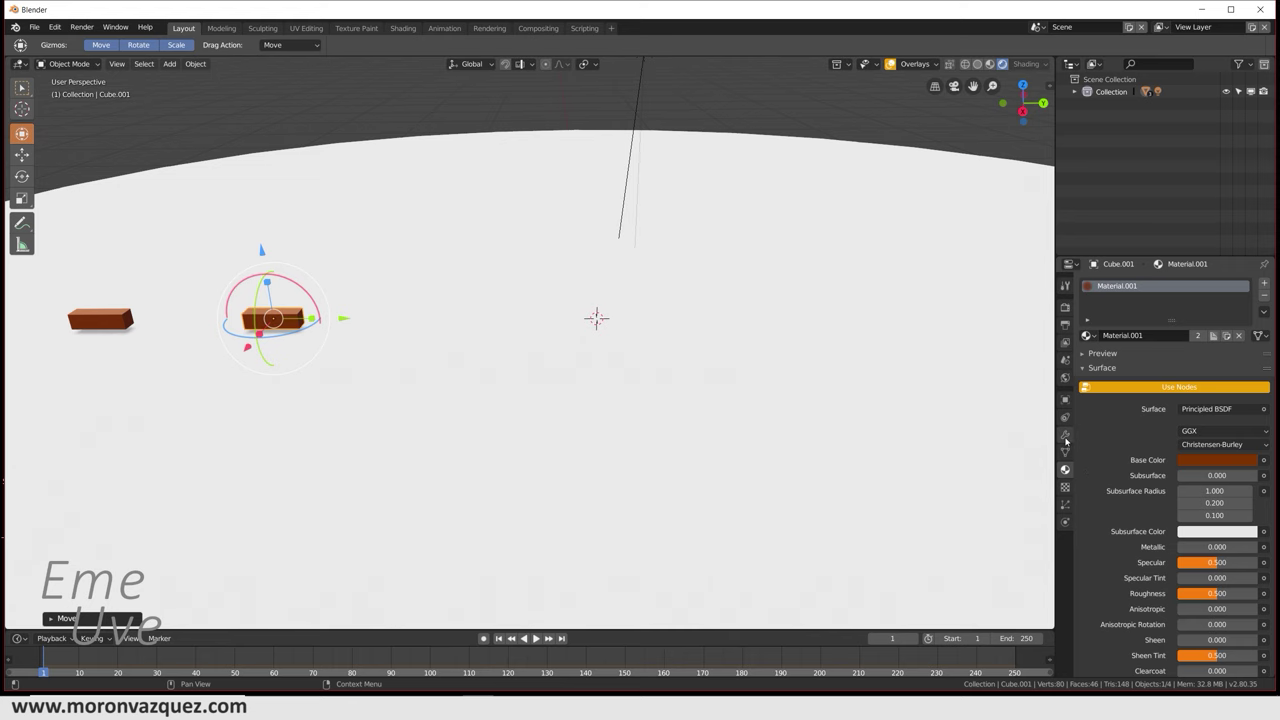
{"action": "left_click", "coordinate": [1065, 437]}
{"action": "left_click", "coordinate": [1105, 283]}
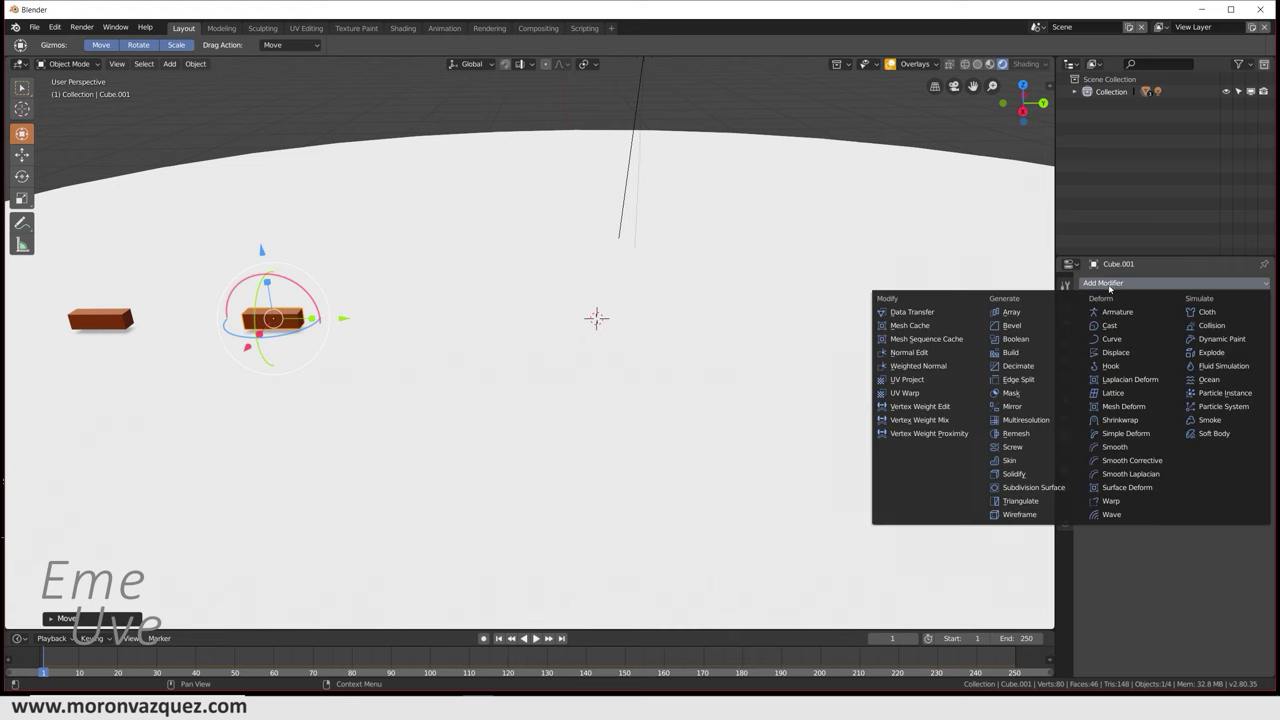
Step: Add an Array modifier with relative offset X 0 and Y 0.01
{"action": "left_click", "coordinate": [1040, 311]}
{"action": "left_click", "coordinate": [1243, 381]}
{"action": "type", "text": "0"}
{"action": "key", "text": "Return"}
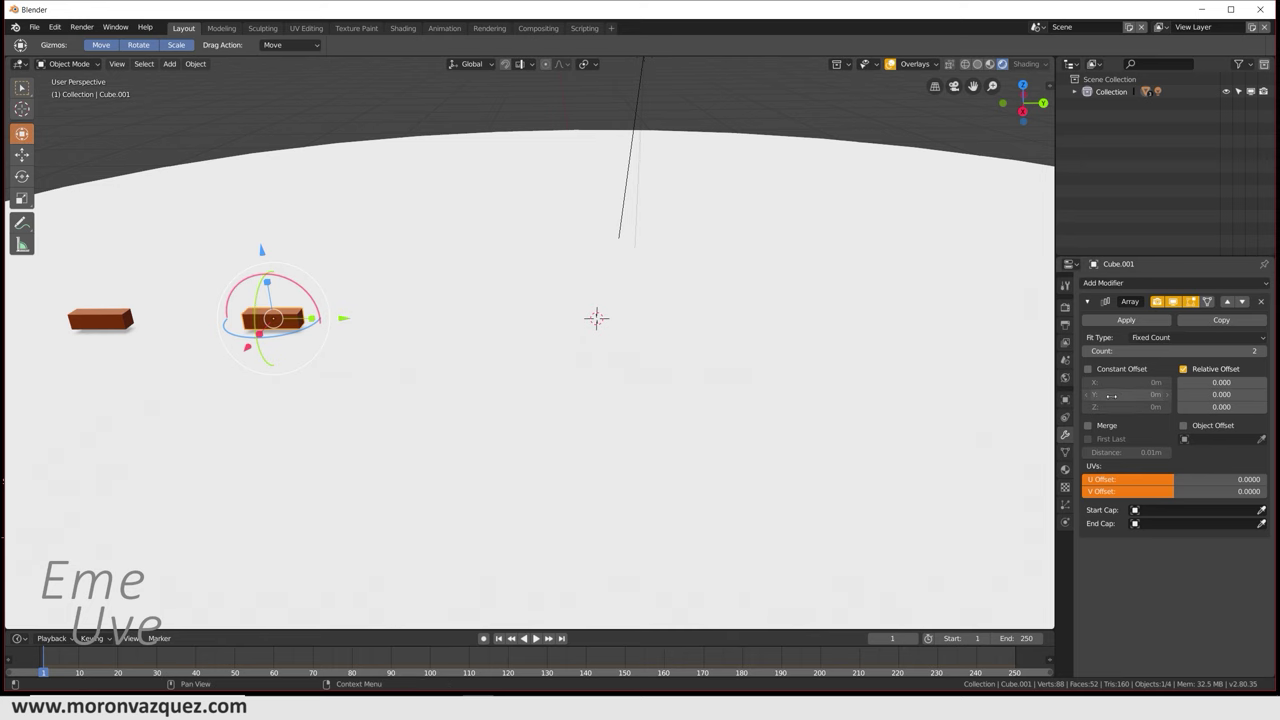
{"action": "left_click", "coordinate": [1210, 394]}
{"action": "type", "text": "0.0"}
{"action": "type", "text": "1"}
{"action": "key", "text": "Return"}
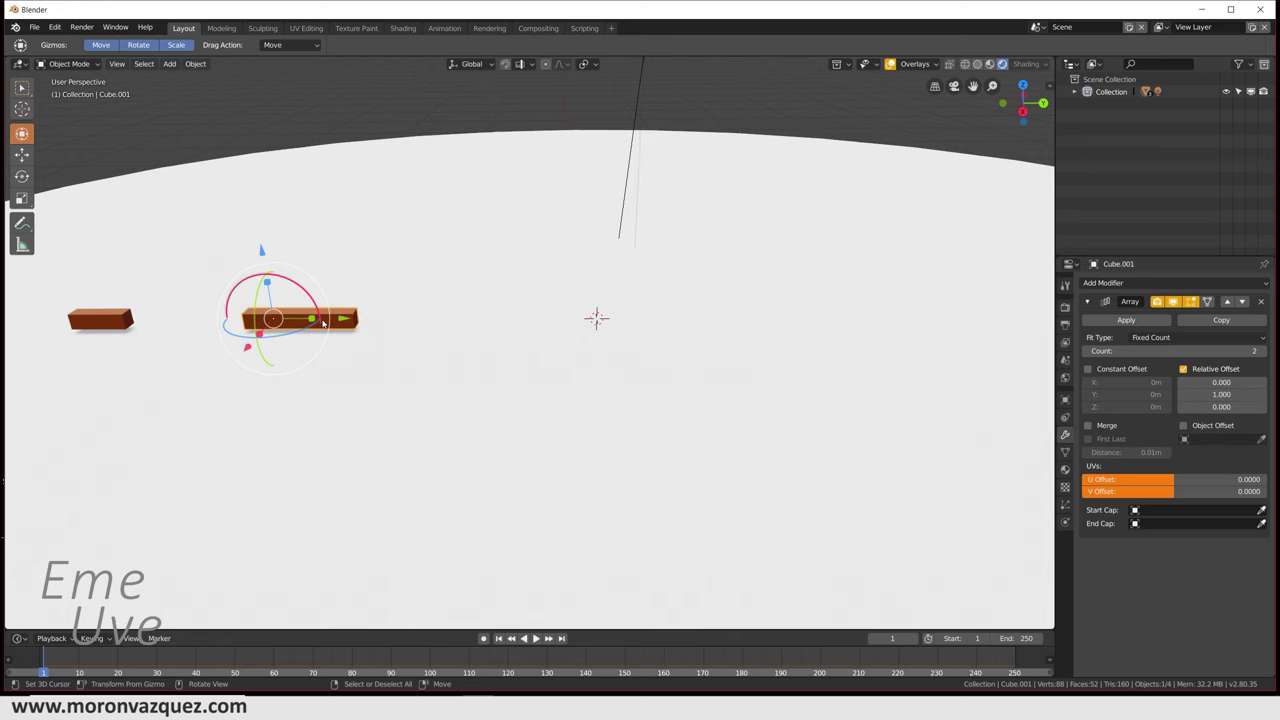
Step: Adjust the array's relative Y offset to 1.05, then tighten it to 1.020
{"action": "middle_click_drag", "start_coordinate": [297, 320], "coordinate": [309, 347]}
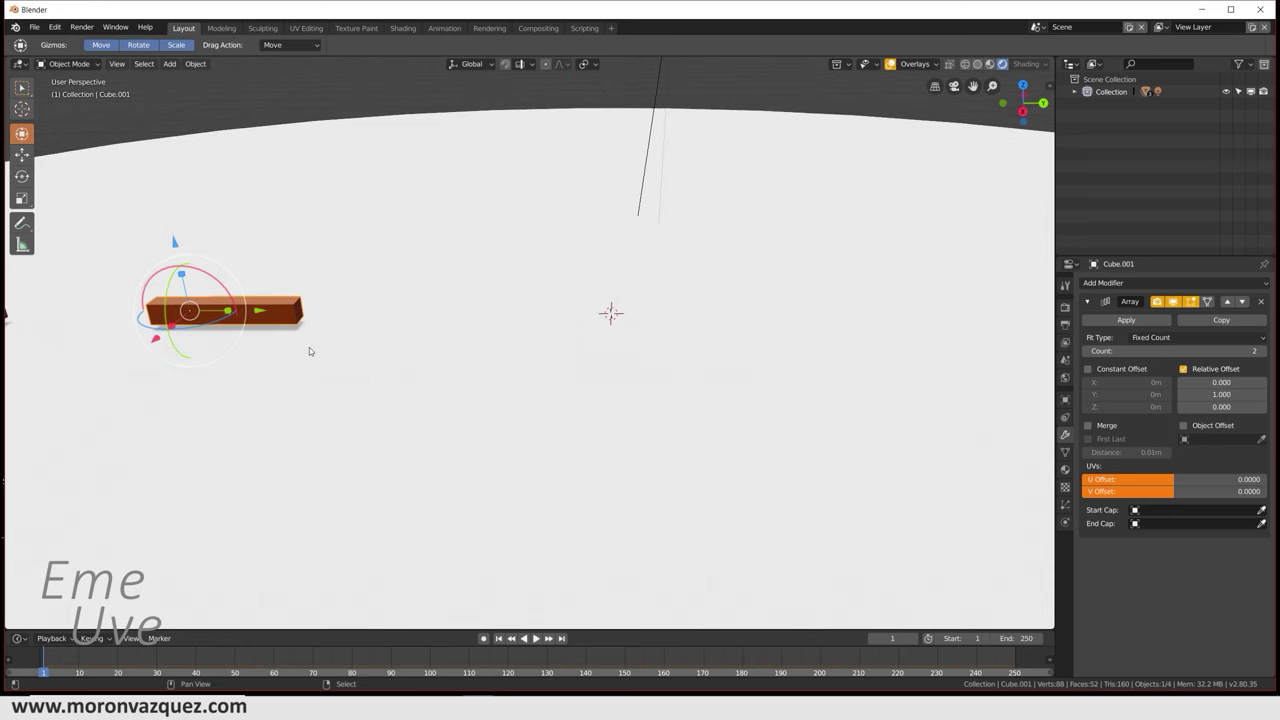
{"action": "scroll", "coordinate": [482, 304], "scroll_direction": "up", "scroll_amount": 5}
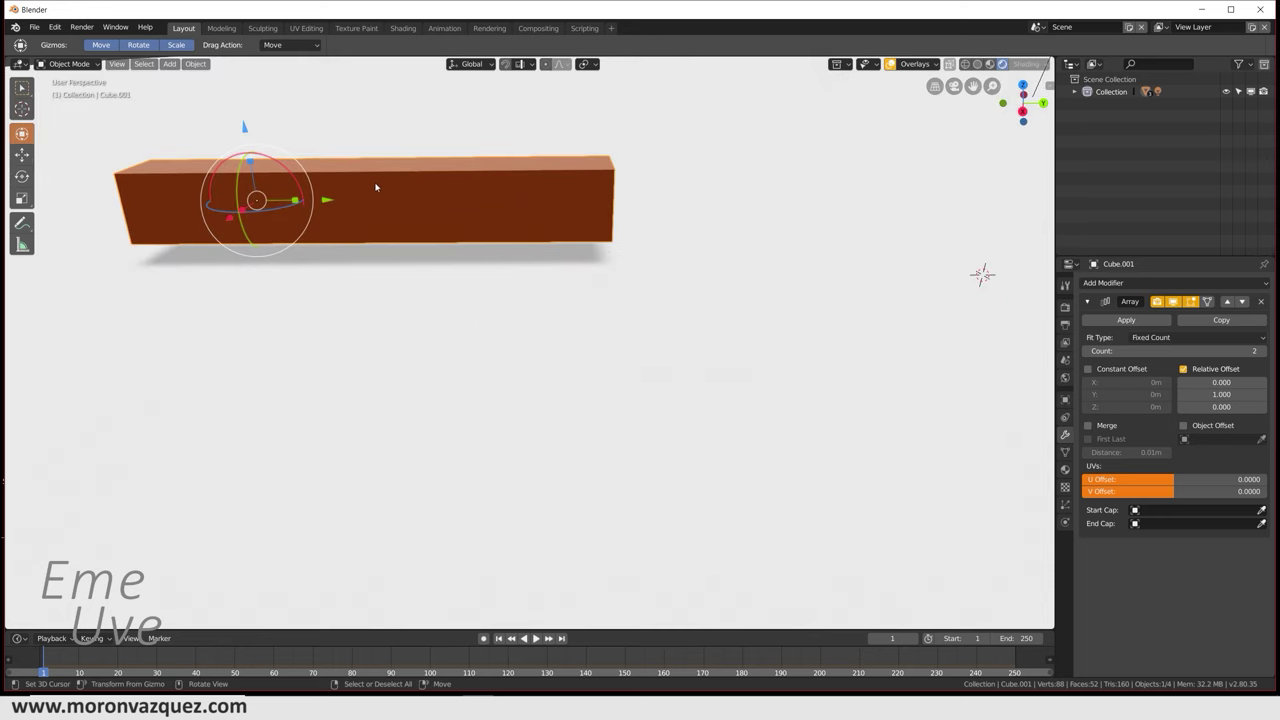
{"action": "double_click", "coordinate": [1224, 393]}
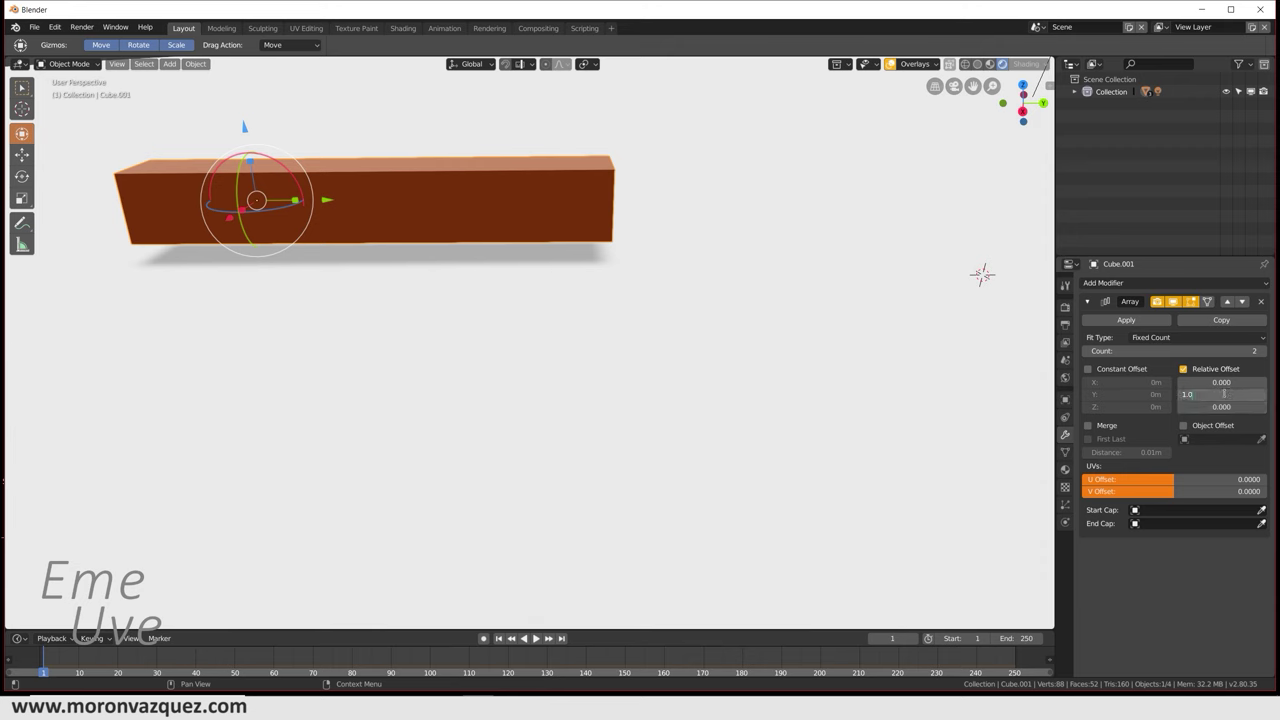
{"action": "type", "text": "5"}
{"action": "key", "text": "Return"}
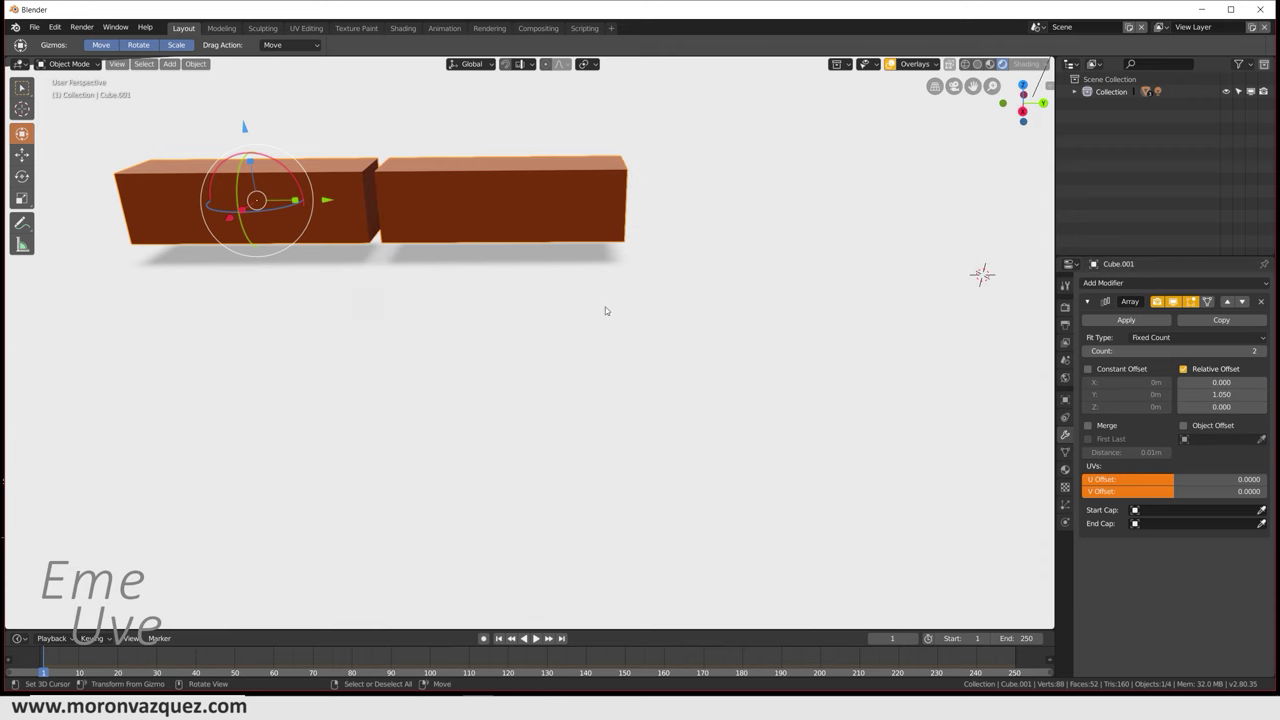
{"action": "double_click", "coordinate": [1238, 395]}
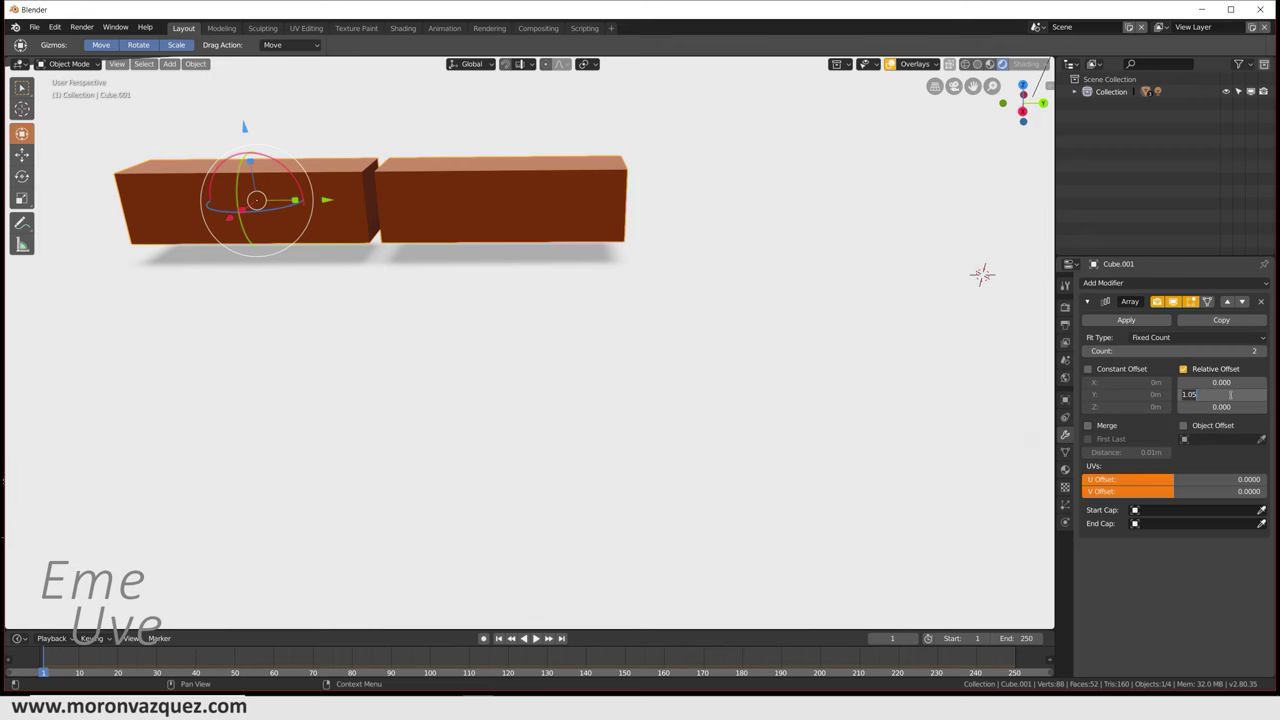
{"action": "key", "text": "BackSpace"}
{"action": "type", "text": "2"}
{"action": "key", "text": "Return"}
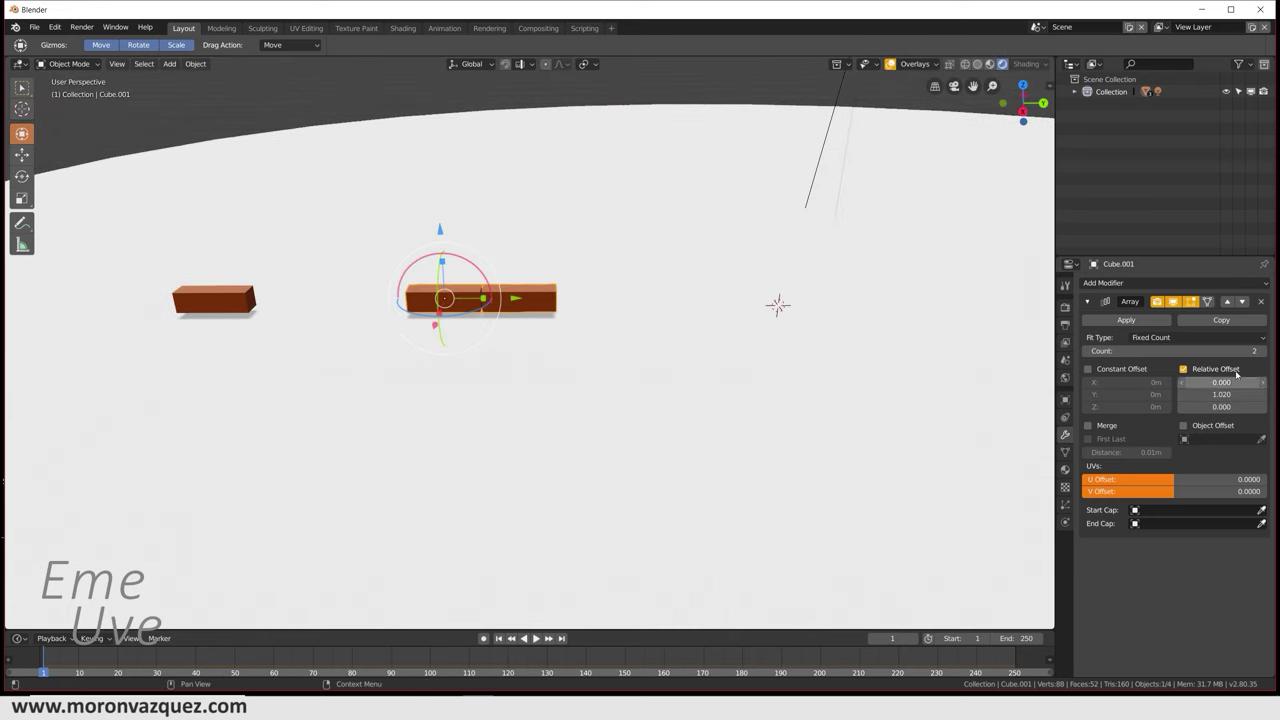
Step: Raise the array count to 19 bricks and apply the modifier
{"action": "middle_click_drag", "start_coordinate": [769, 451], "coordinate": [706, 486]}
{"action": "scroll", "coordinate": [791, 464], "scroll_direction": "down", "scroll_amount": 3}
{"action": "middle_click_drag", "start_coordinate": [791, 464], "coordinate": [740, 470]}
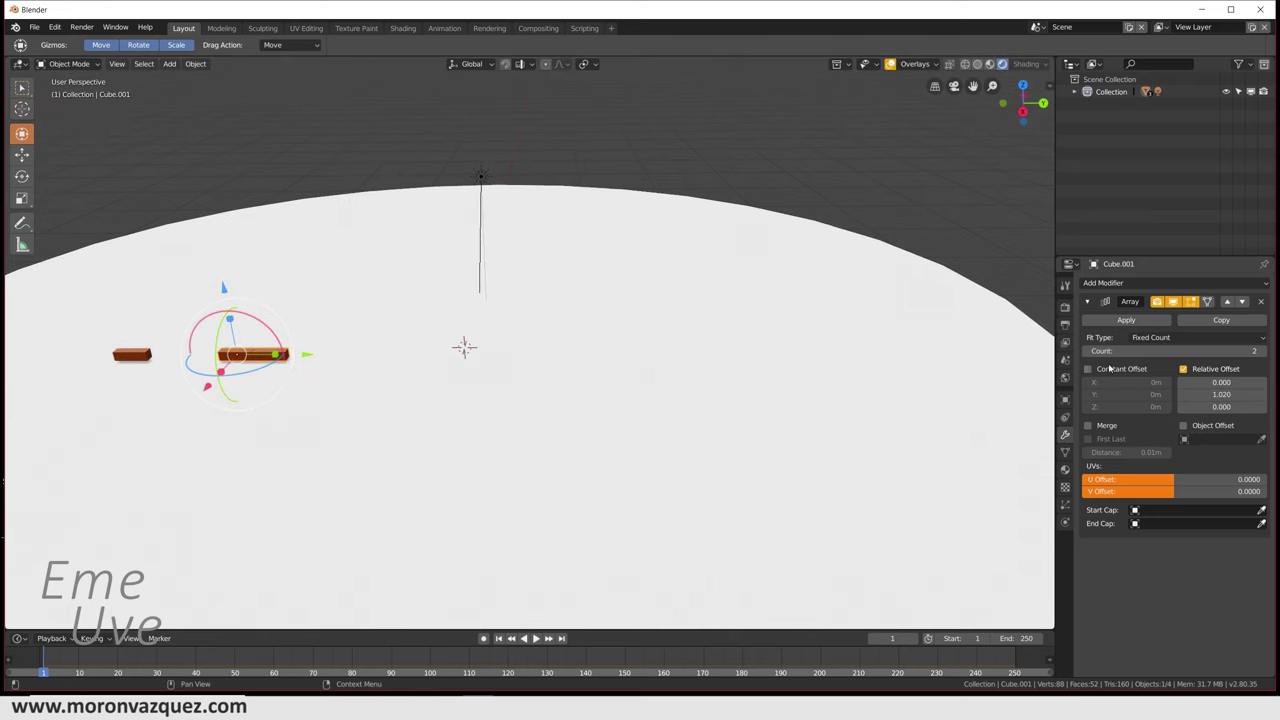
{"action": "left_click_drag", "start_coordinate": [1170, 351], "coordinate": [1255, 351]}
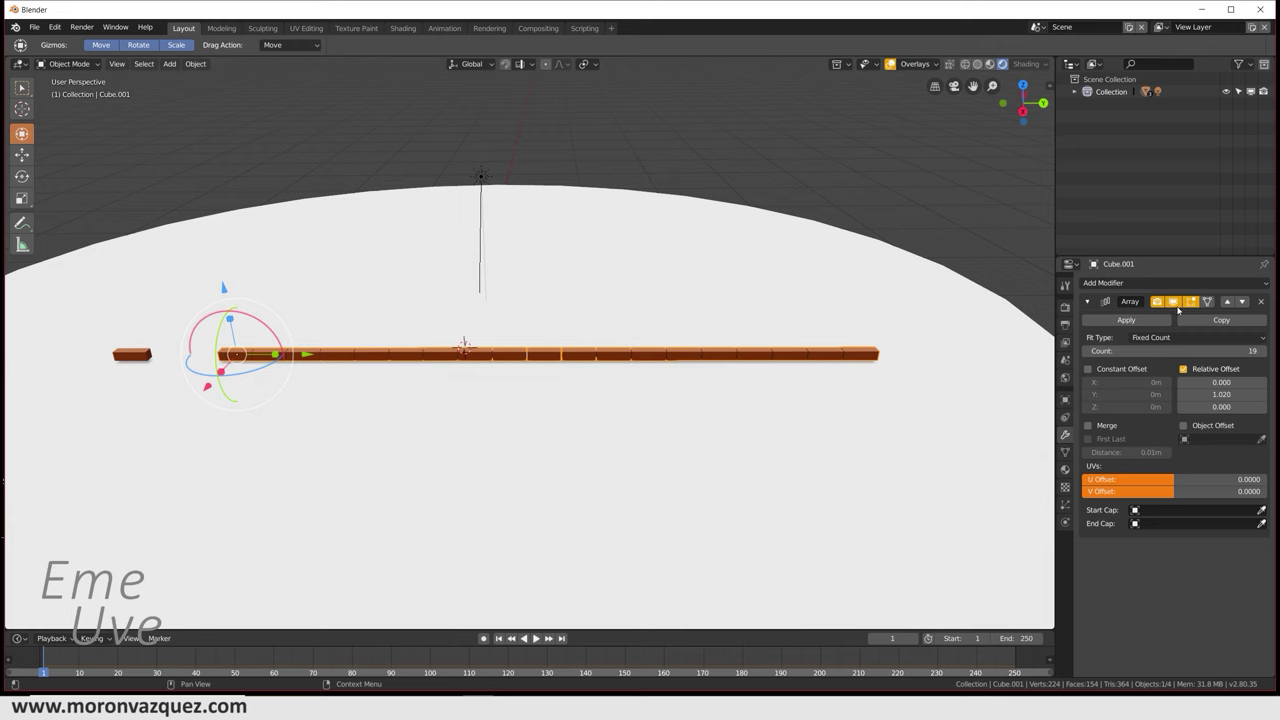
{"action": "left_click", "coordinate": [1126, 320]}
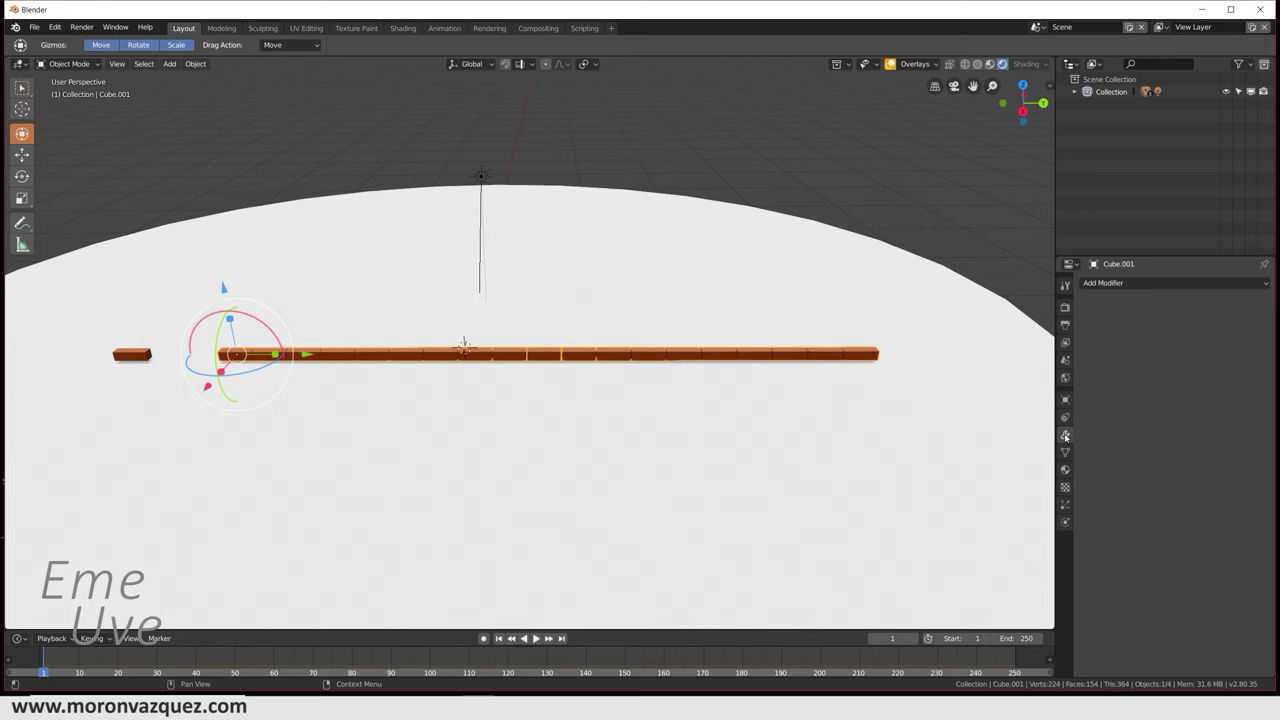
{"action": "left_click", "coordinate": [1103, 284]}
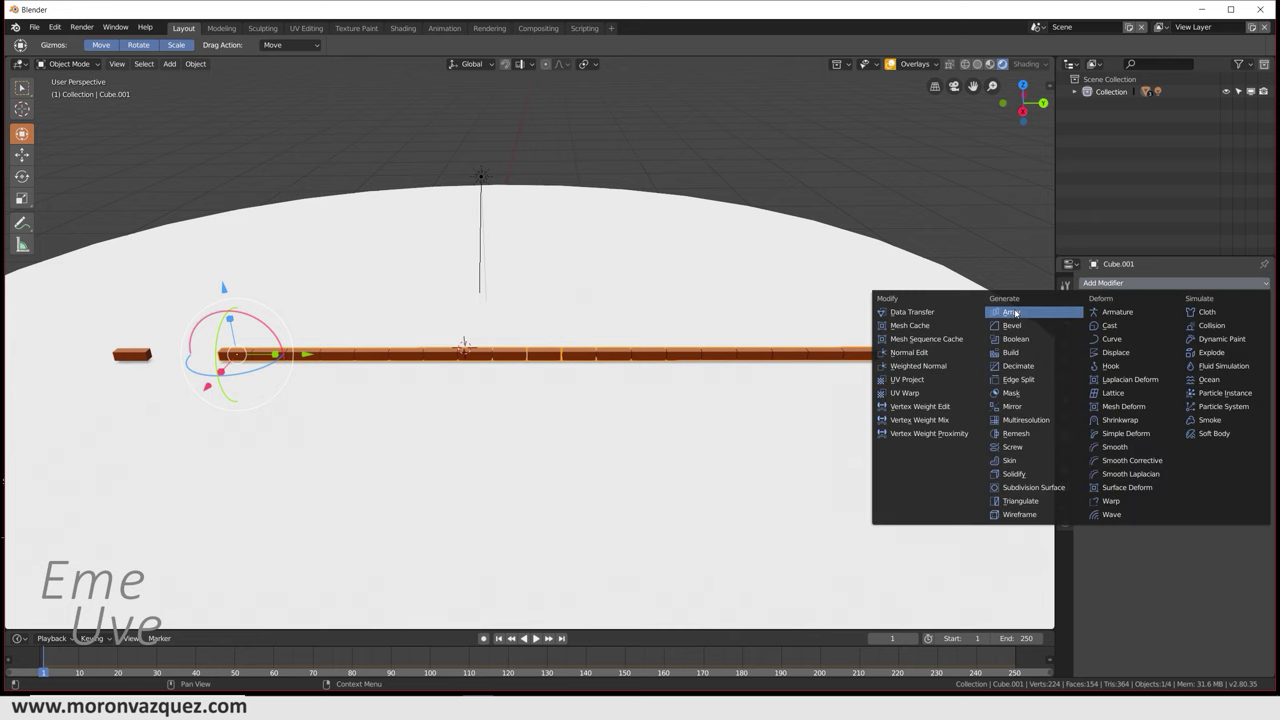
Step: Add a second Array modifier with relative offset X 0 and Z 1 to stack a course
{"action": "left_click", "coordinate": [1018, 312]}
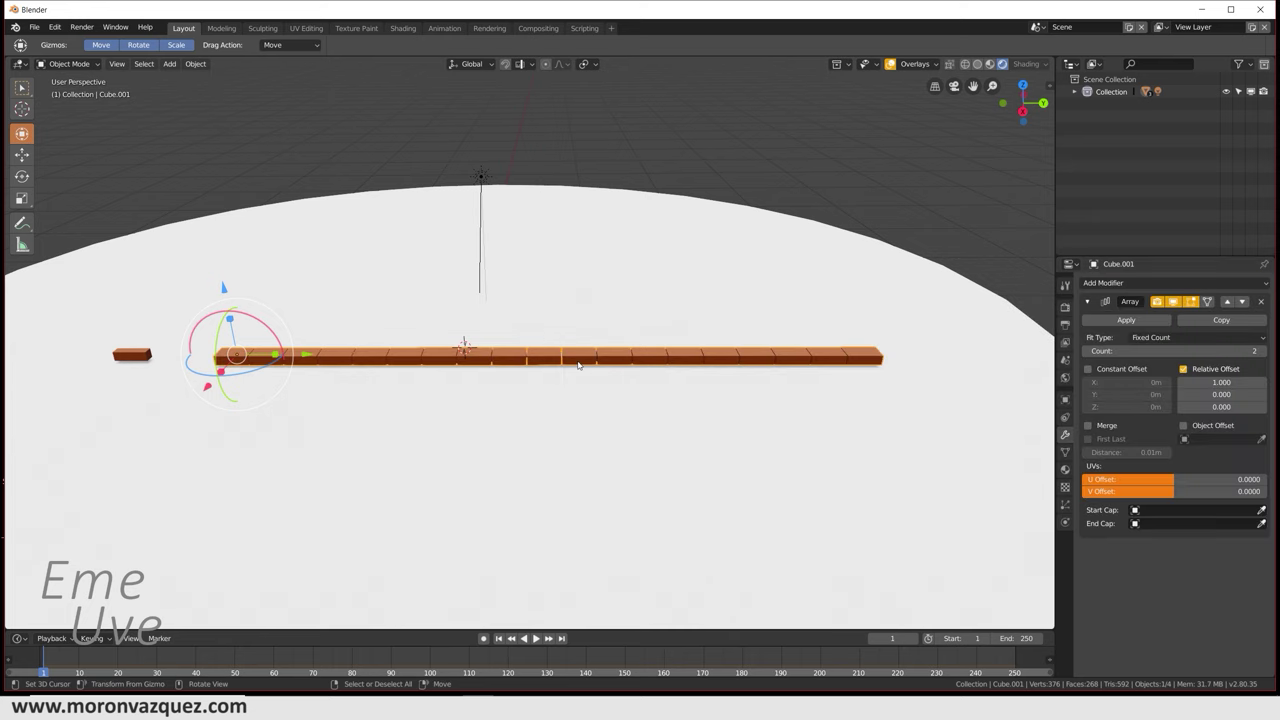
{"action": "scroll", "coordinate": [660, 375], "scroll_direction": "up", "scroll_amount": 3}
{"action": "left_click", "coordinate": [1210, 382]}
{"action": "type", "text": "0"}
{"action": "key", "text": "Return"}
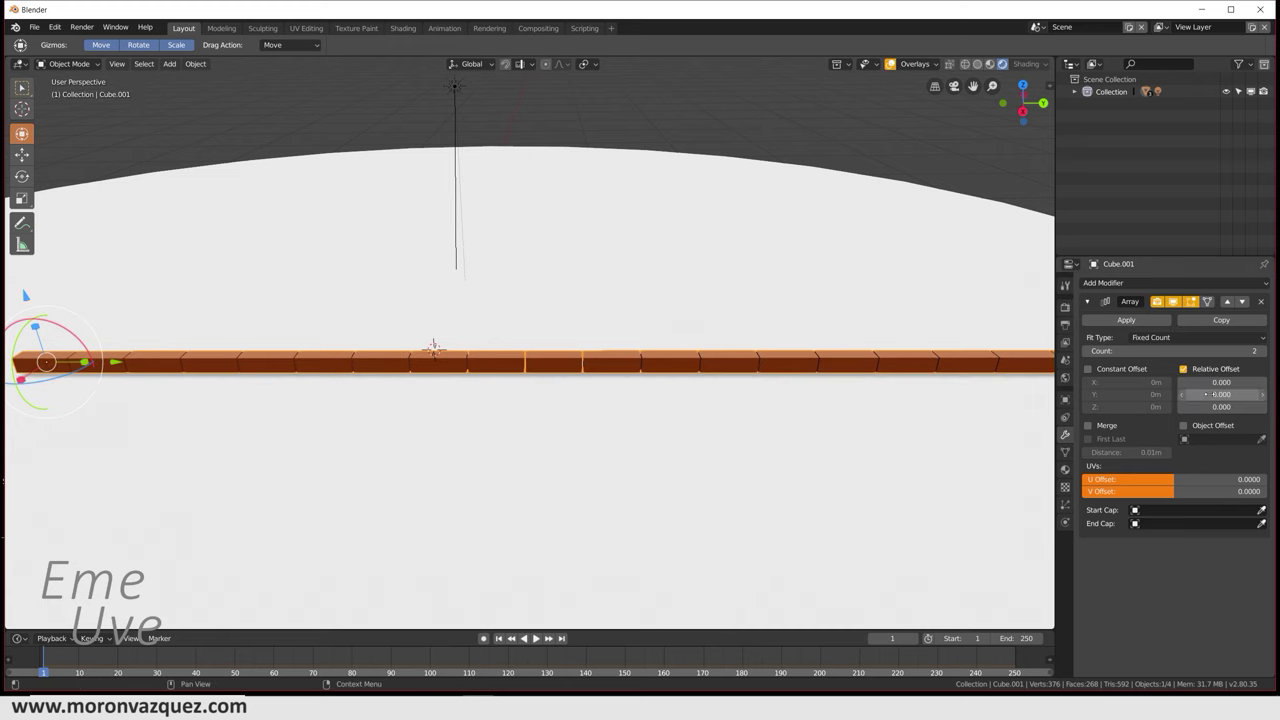
{"action": "left_click", "coordinate": [1196, 407]}
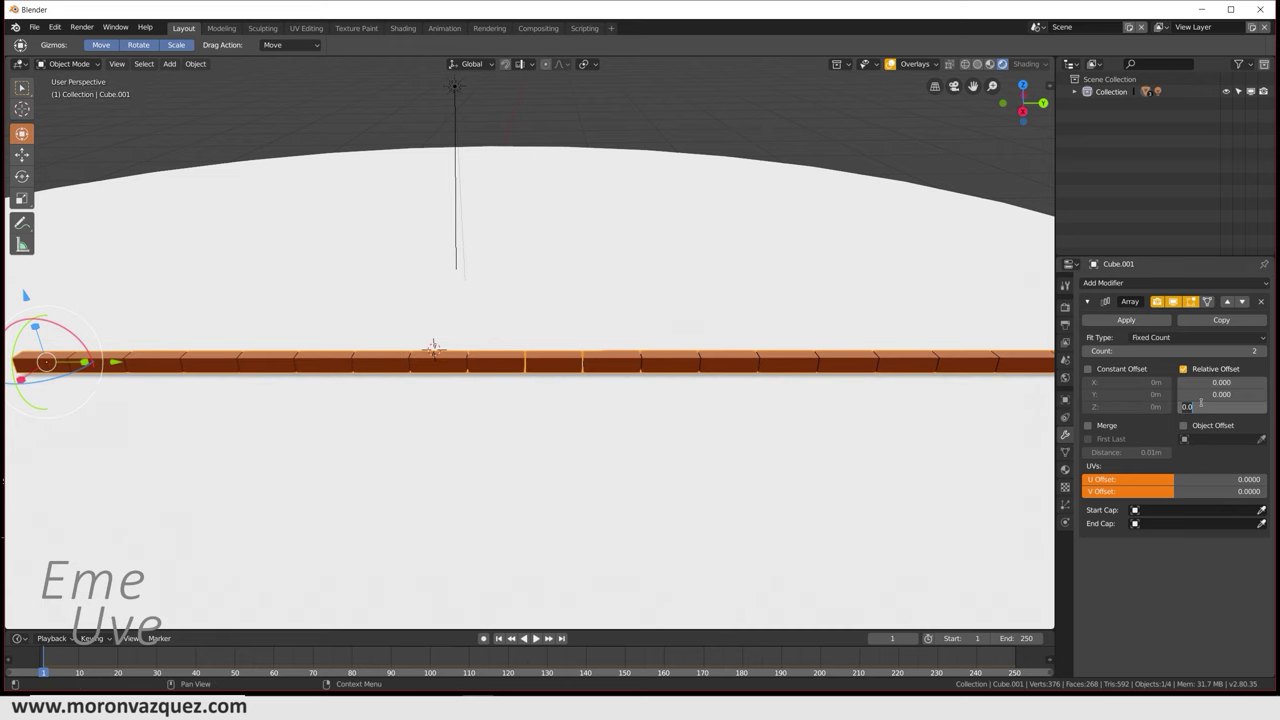
{"action": "type", "text": "1"}
{"action": "key", "text": "Return"}
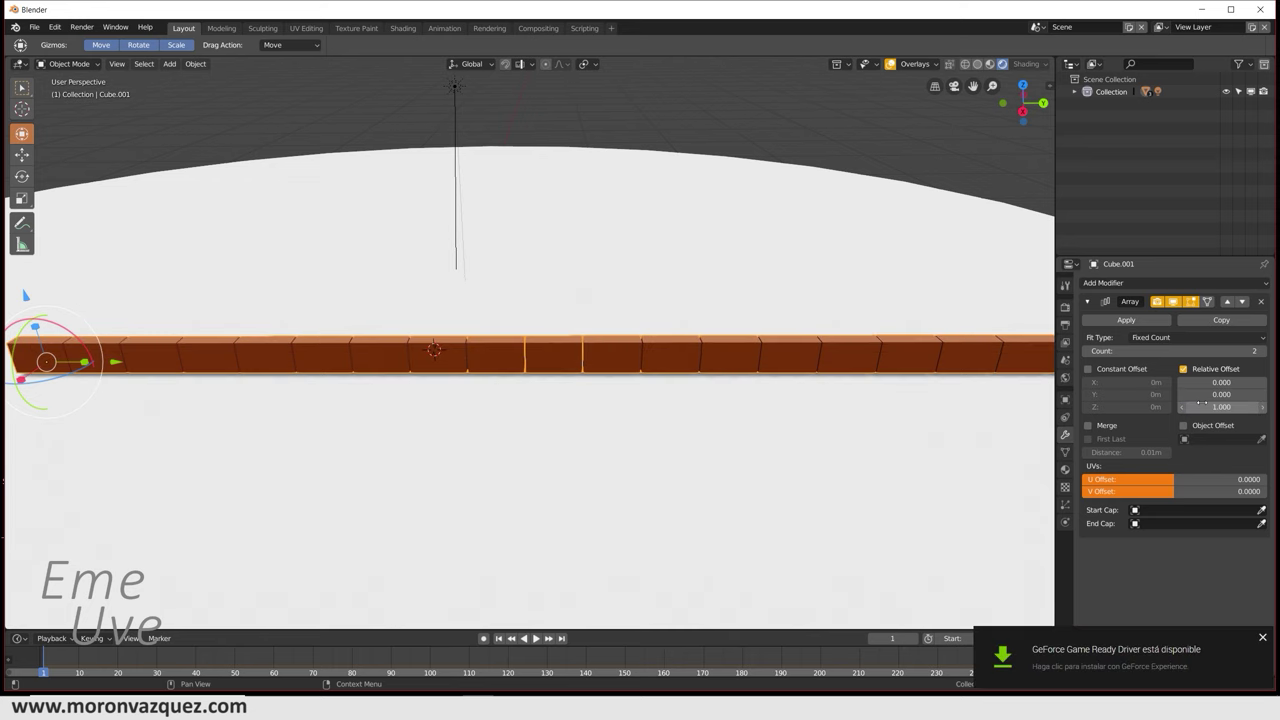
Step: Enable Constant Offset with Y 1 m to stagger the upper course
{"action": "middle_click_drag", "start_coordinate": [596, 444], "coordinate": [691, 437], "text": "shift"}
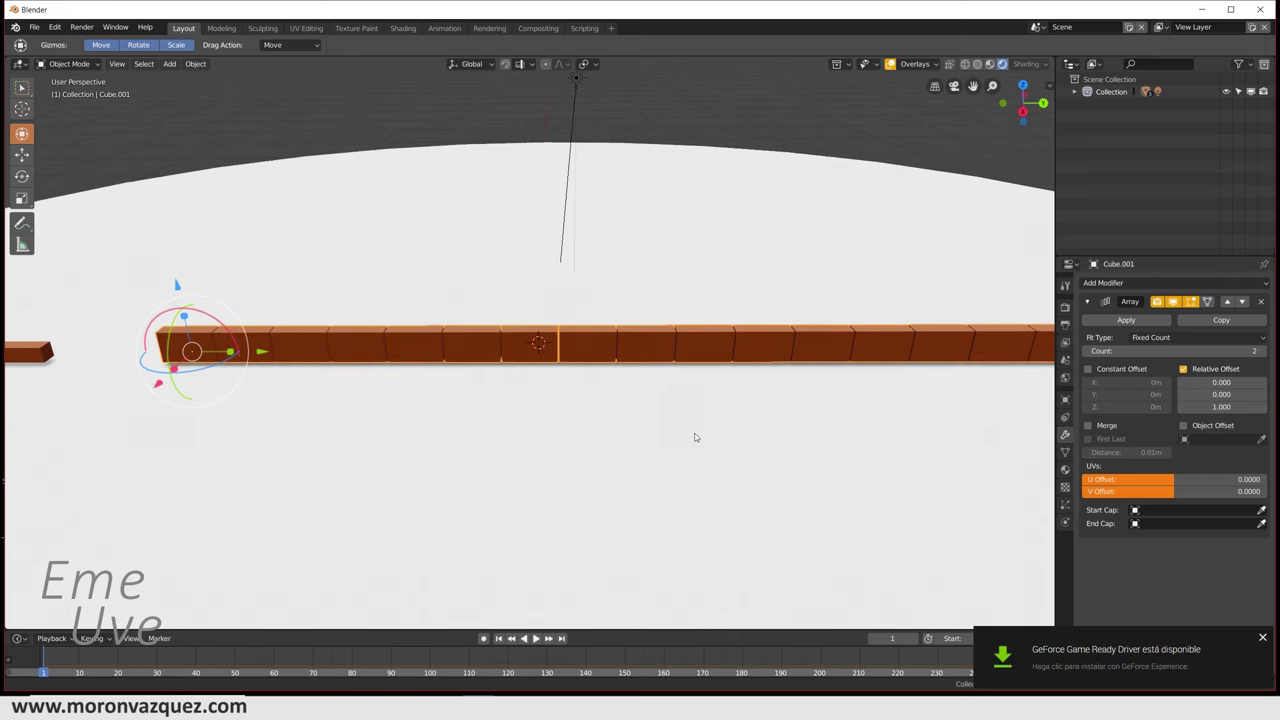
{"action": "left_click", "coordinate": [1263, 639]}
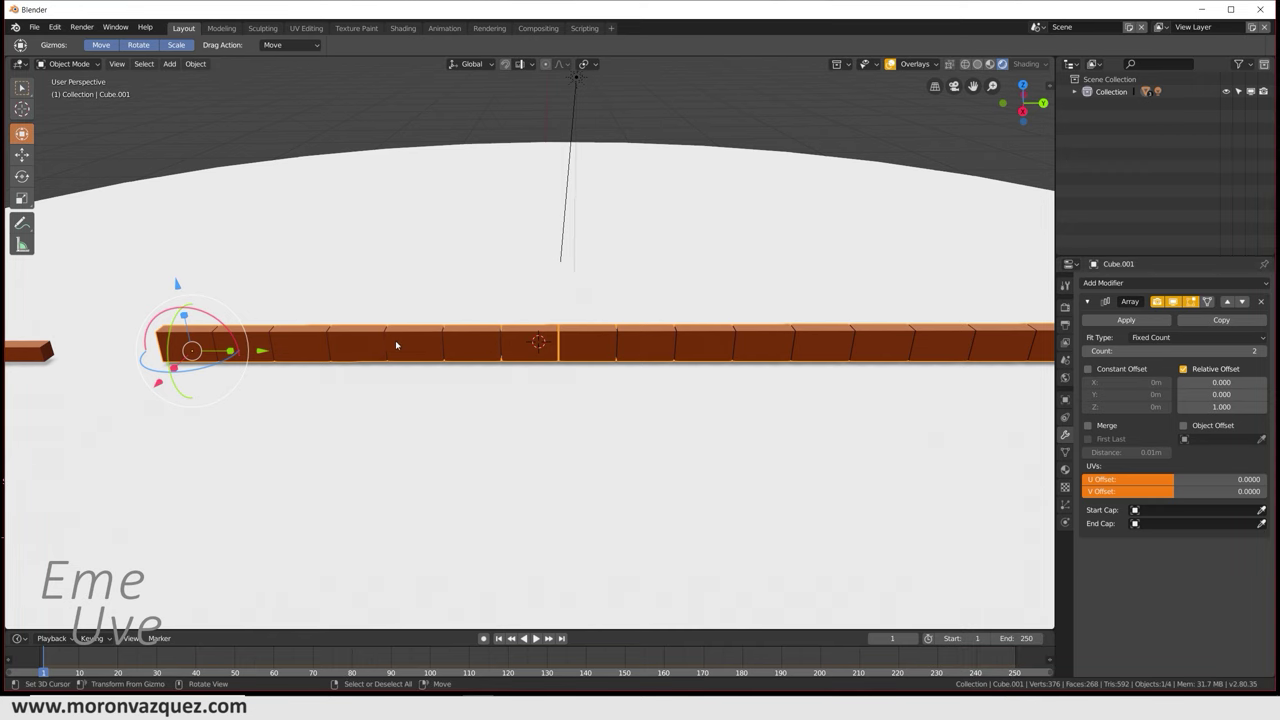
{"action": "mouse_move", "coordinate": [520, 368]}
{"action": "middle_mouse_down"}
{"action": "mouse_move", "coordinate": [520, 352]}
{"action": "mouse_move", "coordinate": [474, 343]}
{"action": "middle_mouse_up"}
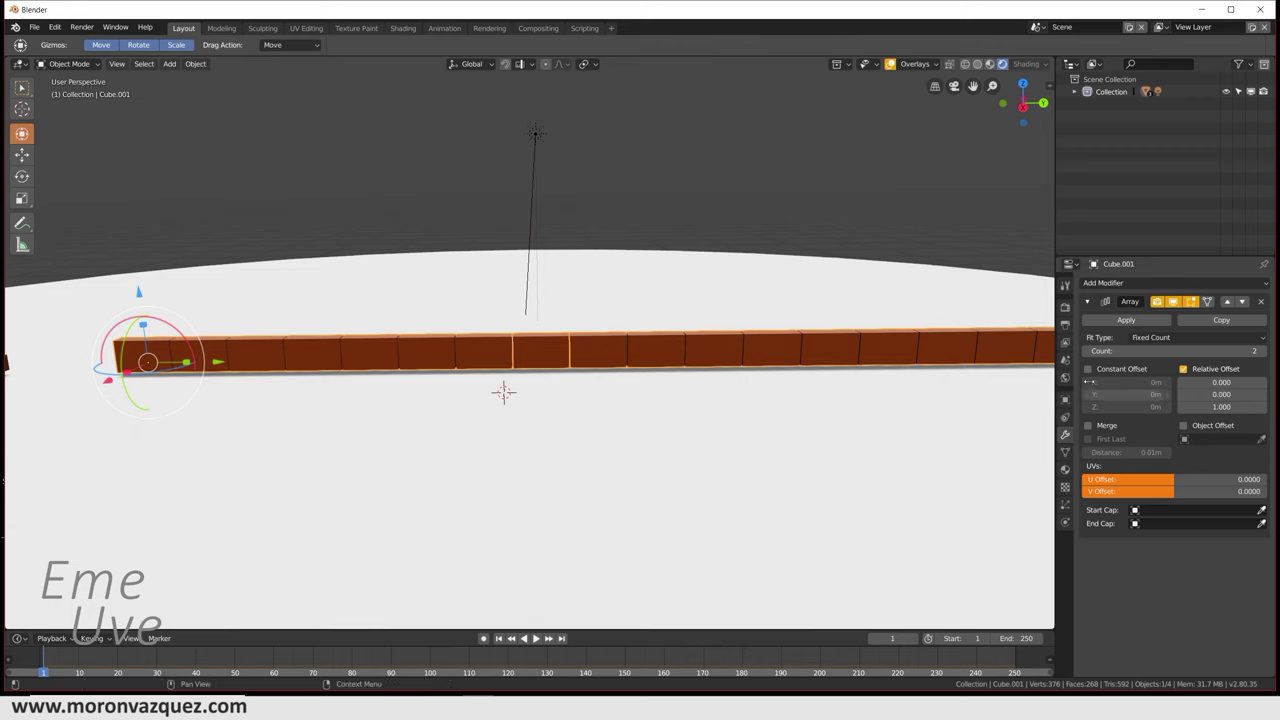
{"action": "left_click", "coordinate": [1088, 369]}
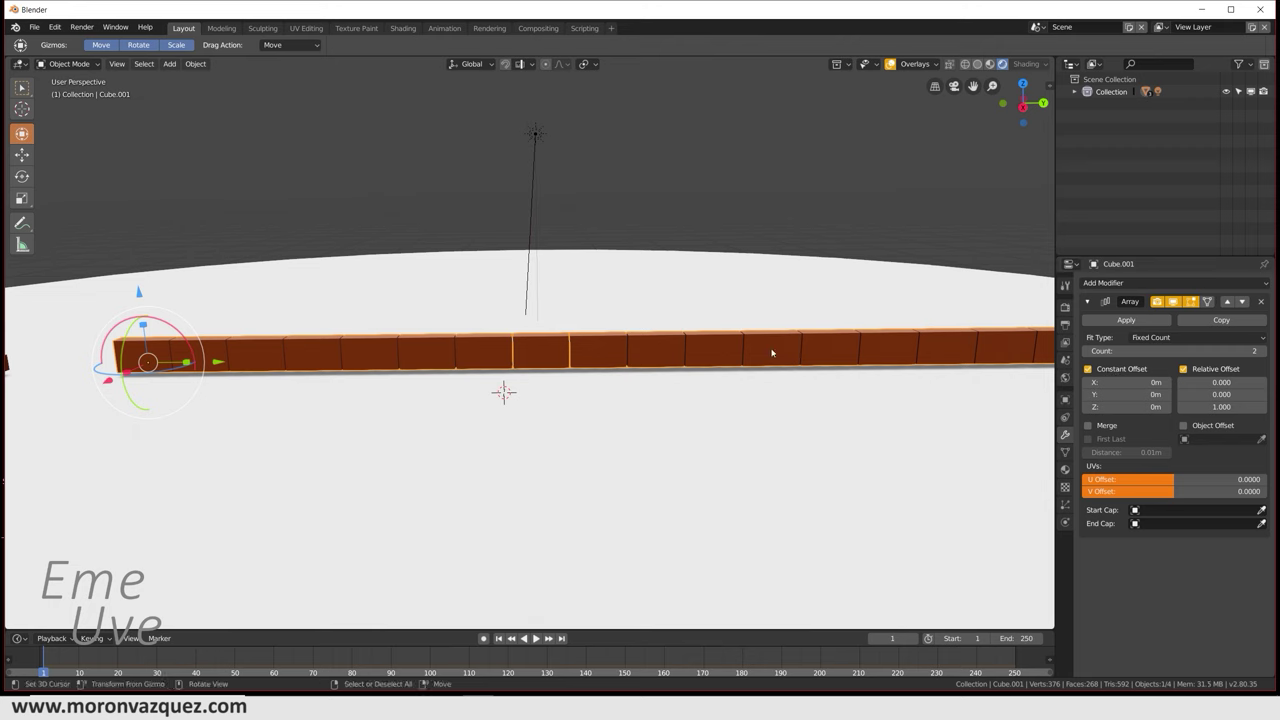
{"action": "scroll", "coordinate": [621, 343], "scroll_direction": "up", "scroll_amount": 4}
{"action": "left_click", "coordinate": [1116, 396]}
{"action": "type", "text": "1"}
{"action": "key", "text": "Return"}
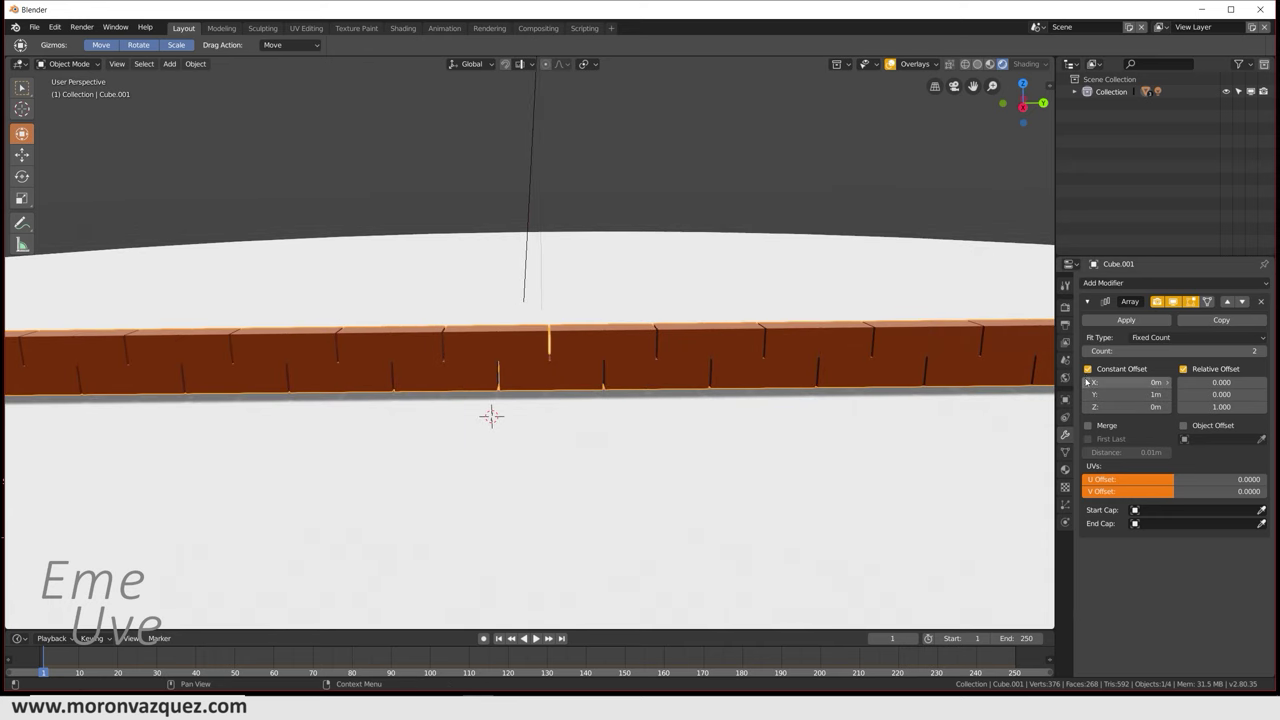
Step: Apply the second Array modifier, baking the two staggered courses into geometry
{"action": "middle_click_drag", "start_coordinate": [594, 486], "coordinate": [595, 484]}
{"action": "left_click", "coordinate": [1126, 320]}
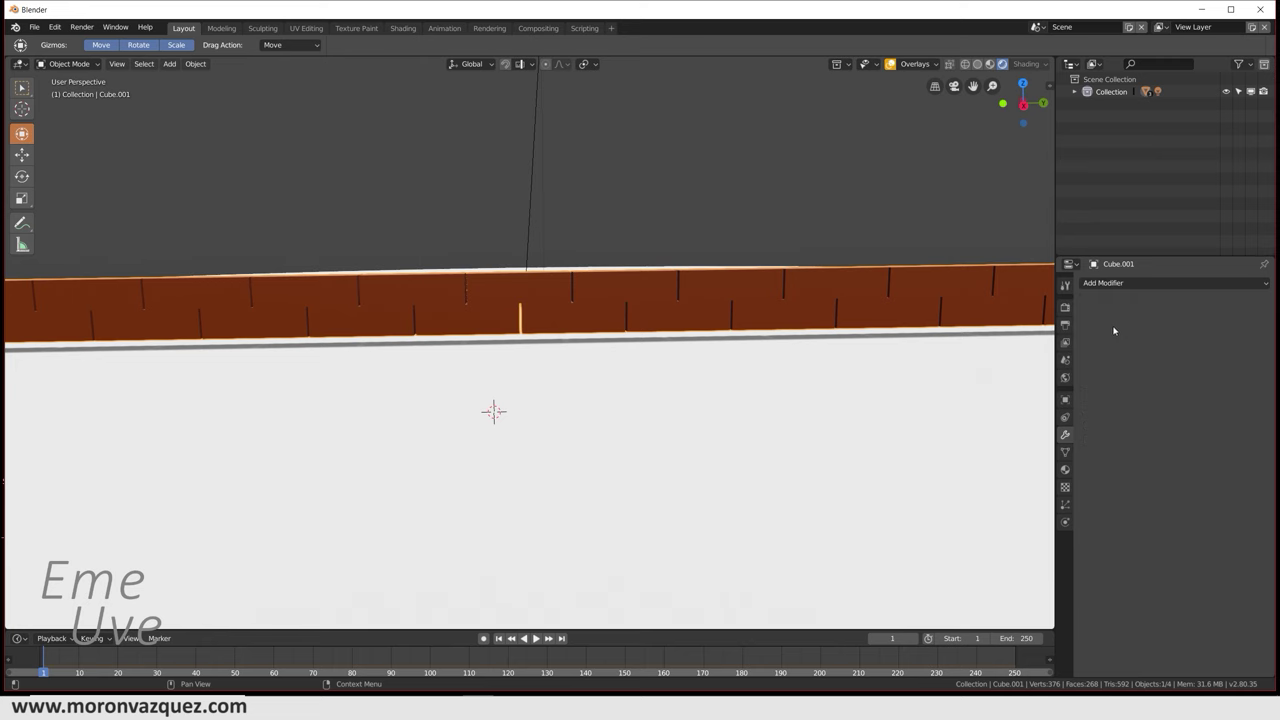
{"action": "scroll", "coordinate": [627, 404], "scroll_direction": "down", "scroll_amount": 5}
{"action": "scroll", "coordinate": [688, 351], "scroll_direction": "up", "scroll_amount": 3}
{"action": "scroll", "coordinate": [688, 351], "scroll_direction": "up", "scroll_amount": 1}
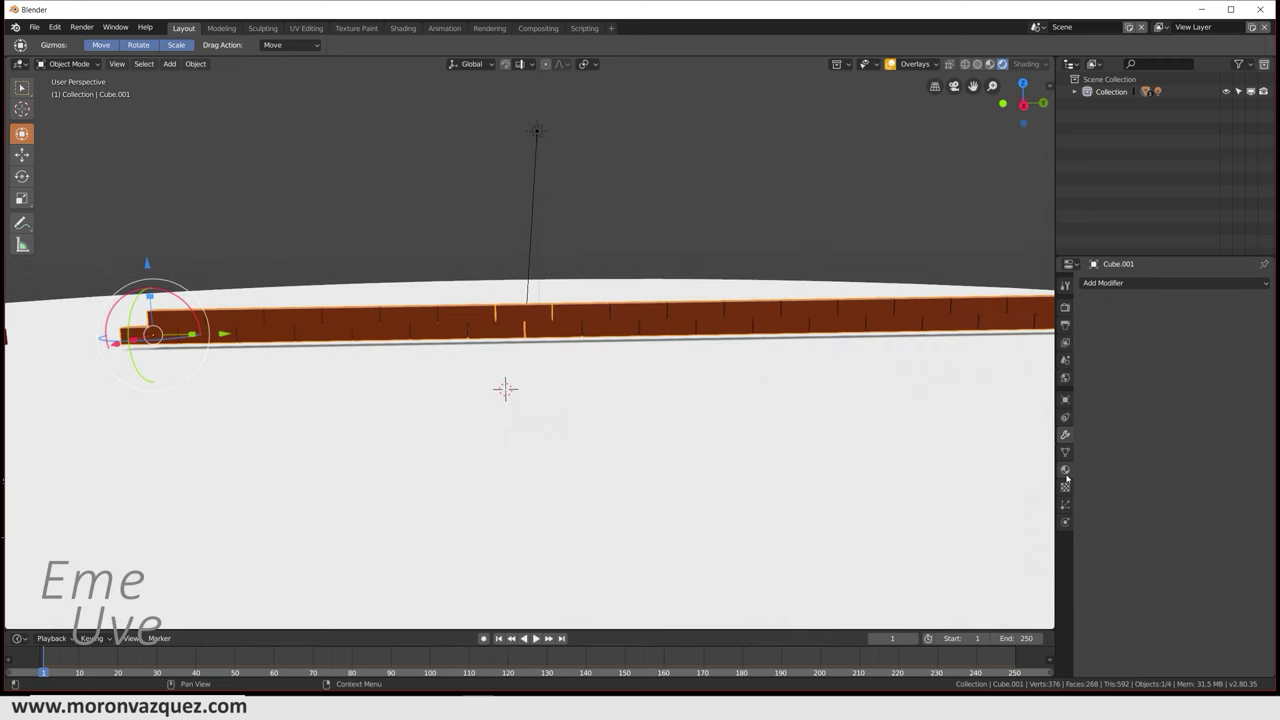
Step: Add an Array modifier with relative offset X 0, Z 1 and count 22
{"action": "left_click", "coordinate": [1110, 283]}
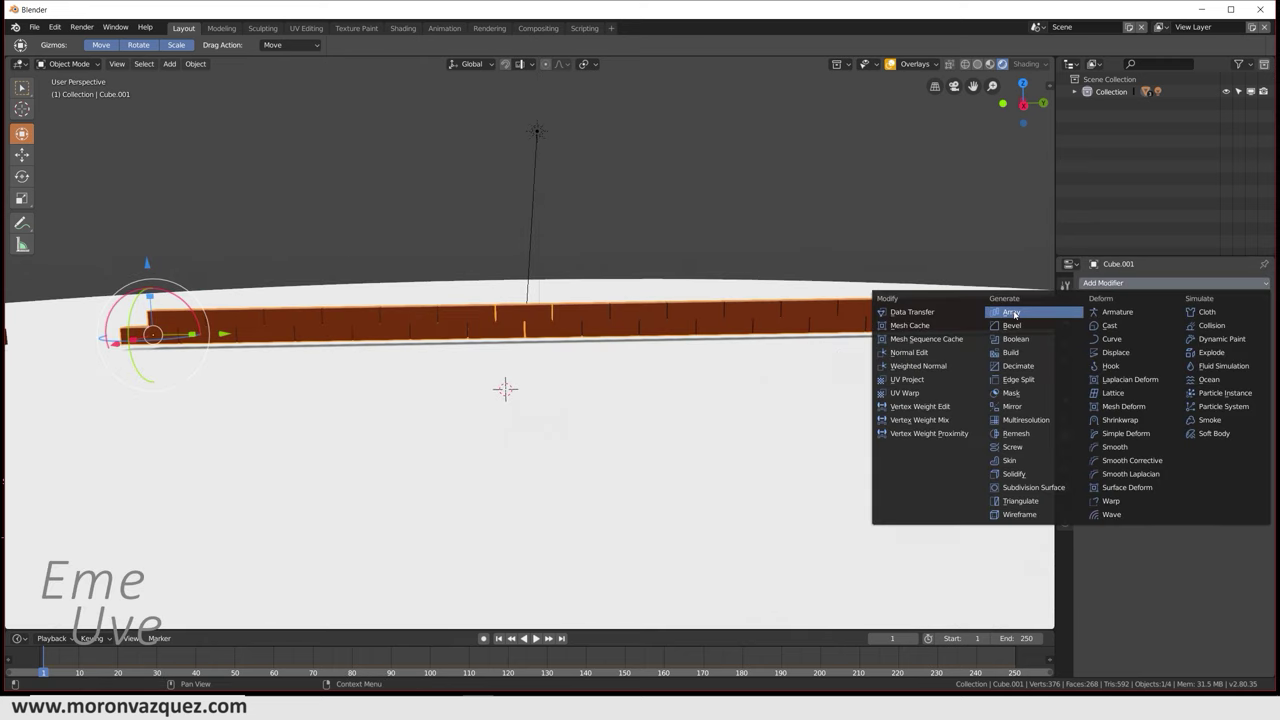
{"action": "left_click", "coordinate": [1016, 314]}
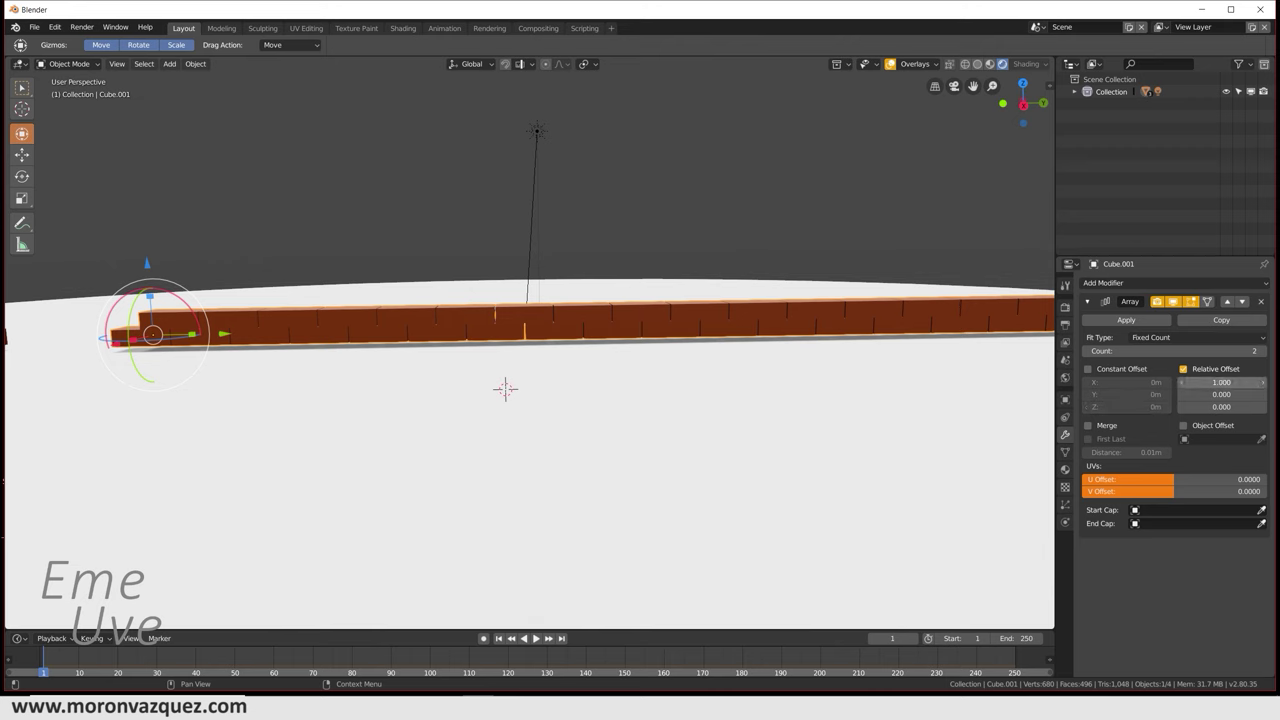
{"action": "mouse_move", "coordinate": [1212, 379]}
{"action": "left_mouse_down"}
{"action": "mouse_move", "coordinate": [1225, 379]}
{"action": "mouse_move", "coordinate": [1203, 401]}
{"action": "left_mouse_up"}
{"action": "left_click", "coordinate": [1205, 407]}
{"action": "type", "text": "-0."}
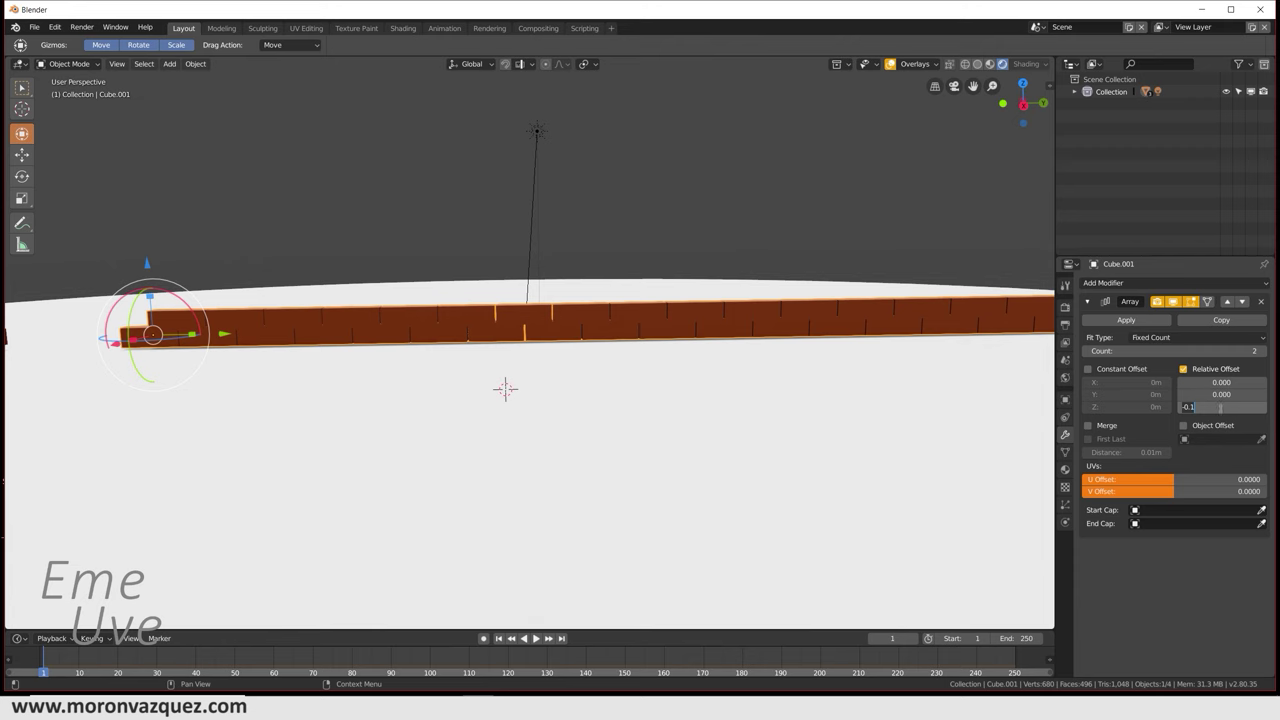
{"action": "type", "text": "1"}
{"action": "key", "text": "Return"}
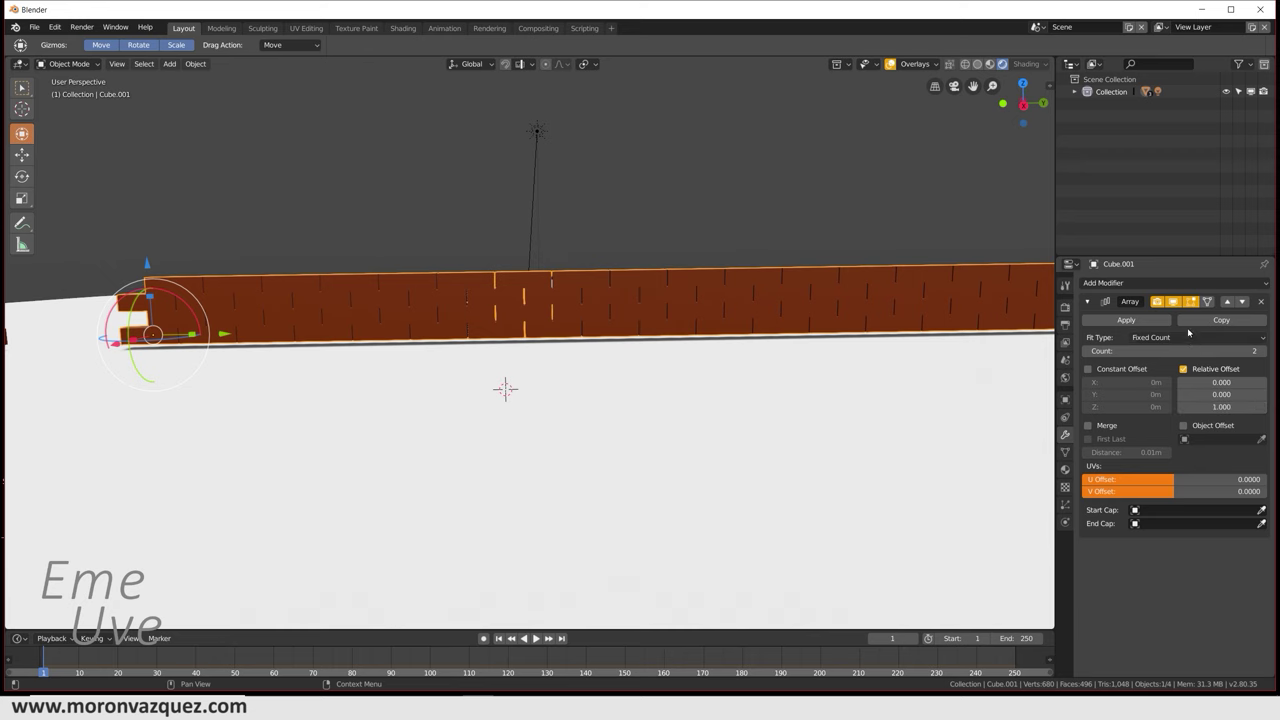
{"action": "left_click_drag", "start_coordinate": [1162, 351], "coordinate": [1200, 351]}
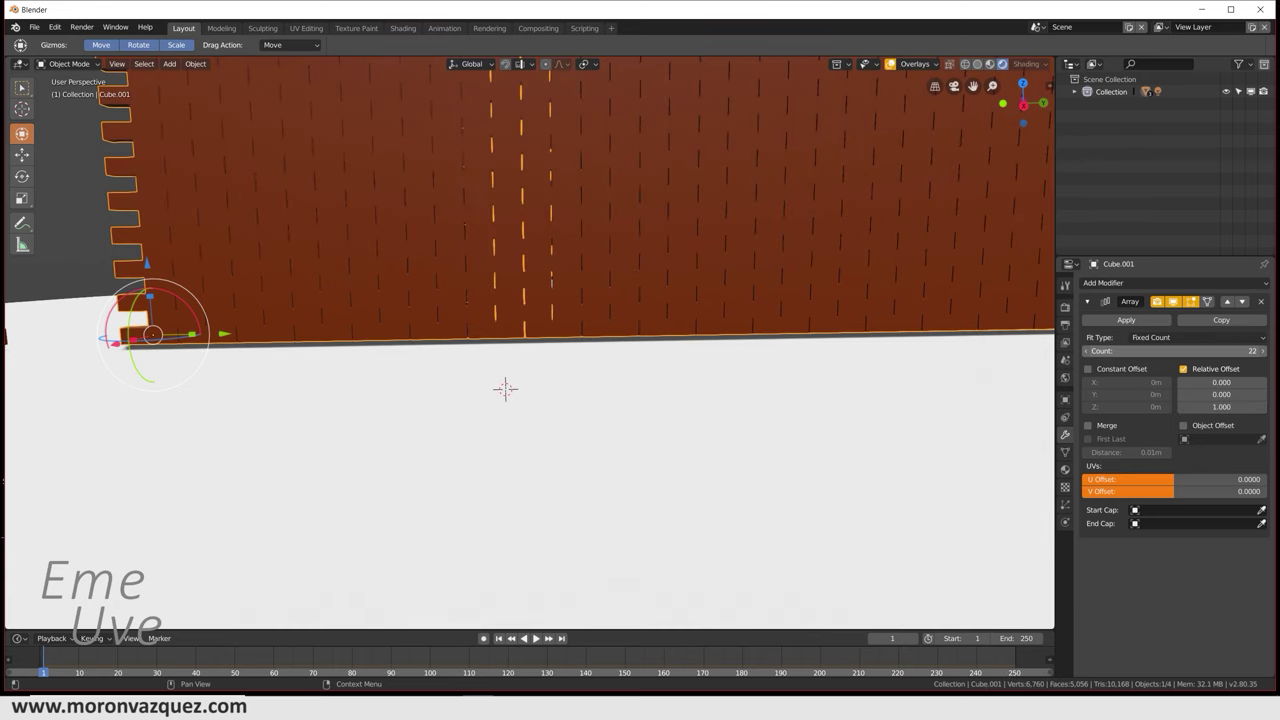
Step: Inspect the 22-course brick wall from several angles and apply the Array modifier
{"action": "scroll", "coordinate": [732, 348], "scroll_direction": "down", "scroll_amount": 5}
{"action": "scroll", "coordinate": [732, 348], "scroll_direction": "down", "scroll_amount": 2}
{"action": "scroll", "coordinate": [732, 348], "scroll_direction": "up", "scroll_amount": 2}
{"action": "mouse_move", "coordinate": [690, 338]}
{"action": "middle_mouse_down"}
{"action": "mouse_move", "coordinate": [740, 358]}
{"action": "mouse_move", "coordinate": [629, 376]}
{"action": "mouse_move", "coordinate": [540, 437]}
{"action": "middle_mouse_up"}
{"action": "scroll", "coordinate": [629, 376], "scroll_direction": "up", "scroll_amount": 5}
{"action": "scroll", "coordinate": [614, 387], "scroll_direction": "up", "scroll_amount": 2}
{"action": "scroll", "coordinate": [614, 387], "scroll_direction": "down", "scroll_amount": 5}
{"action": "scroll", "coordinate": [540, 437], "scroll_direction": "up", "scroll_amount": 5}
{"action": "mouse_move", "coordinate": [623, 380]}
{"action": "middle_mouse_down"}
{"action": "mouse_move", "coordinate": [760, 391]}
{"action": "mouse_move", "coordinate": [735, 377]}
{"action": "middle_mouse_up"}
{"action": "scroll", "coordinate": [697, 363], "scroll_direction": "down", "scroll_amount": 5}
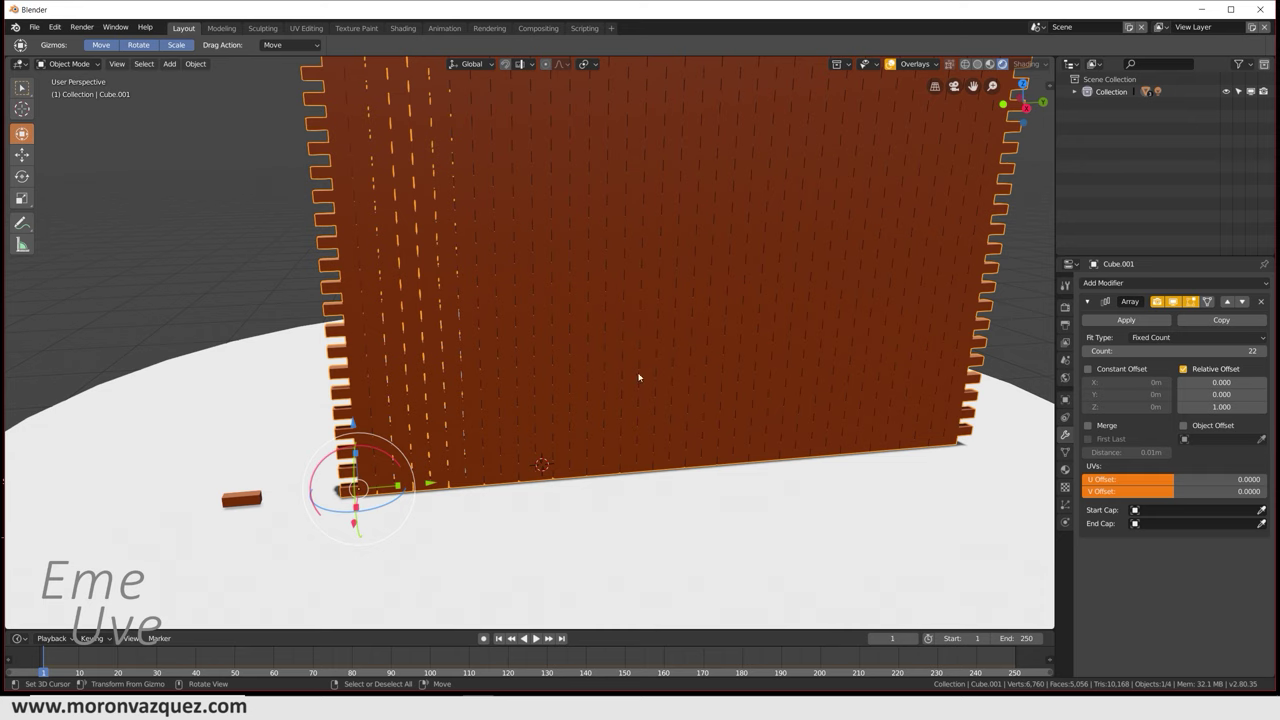
{"action": "scroll", "coordinate": [714, 309], "scroll_direction": "down", "scroll_amount": 5}
{"action": "scroll", "coordinate": [714, 309], "scroll_direction": "up", "scroll_amount": 5}
{"action": "scroll", "coordinate": [820, 220], "scroll_direction": "down", "scroll_amount": 5}
{"action": "scroll", "coordinate": [826, 216], "scroll_direction": "up", "scroll_amount": 5}
{"action": "left_click", "coordinate": [1126, 320]}
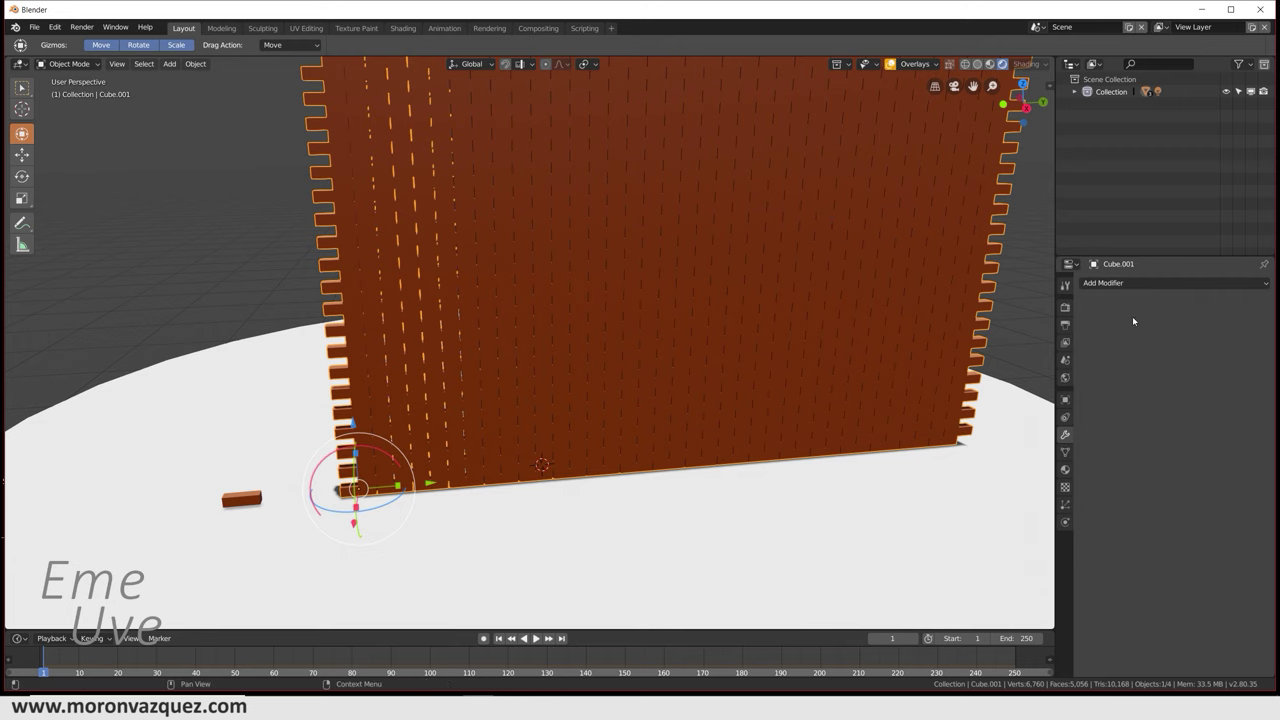
Step: Lift the rigid-body wall slightly above the platform and test-play the simulation
{"action": "left_click", "coordinate": [1066, 522]}
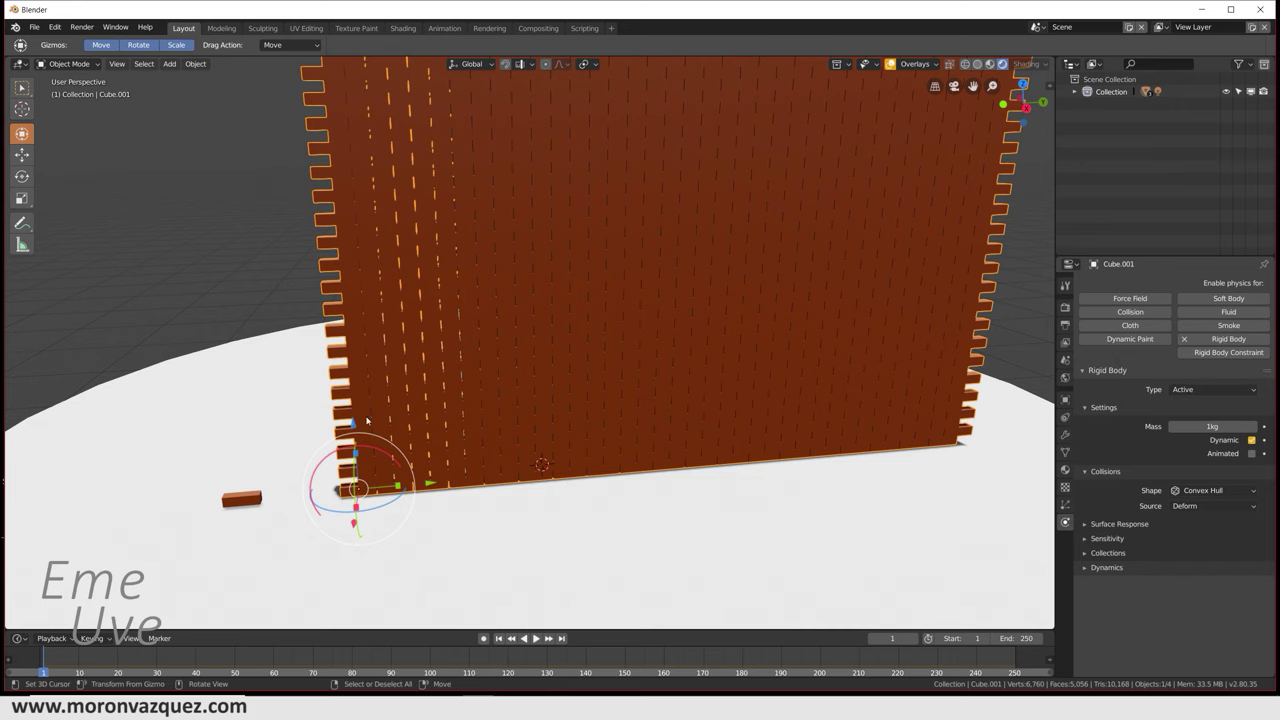
{"action": "left_click_drag", "start_coordinate": [352, 427], "coordinate": [351, 388]}
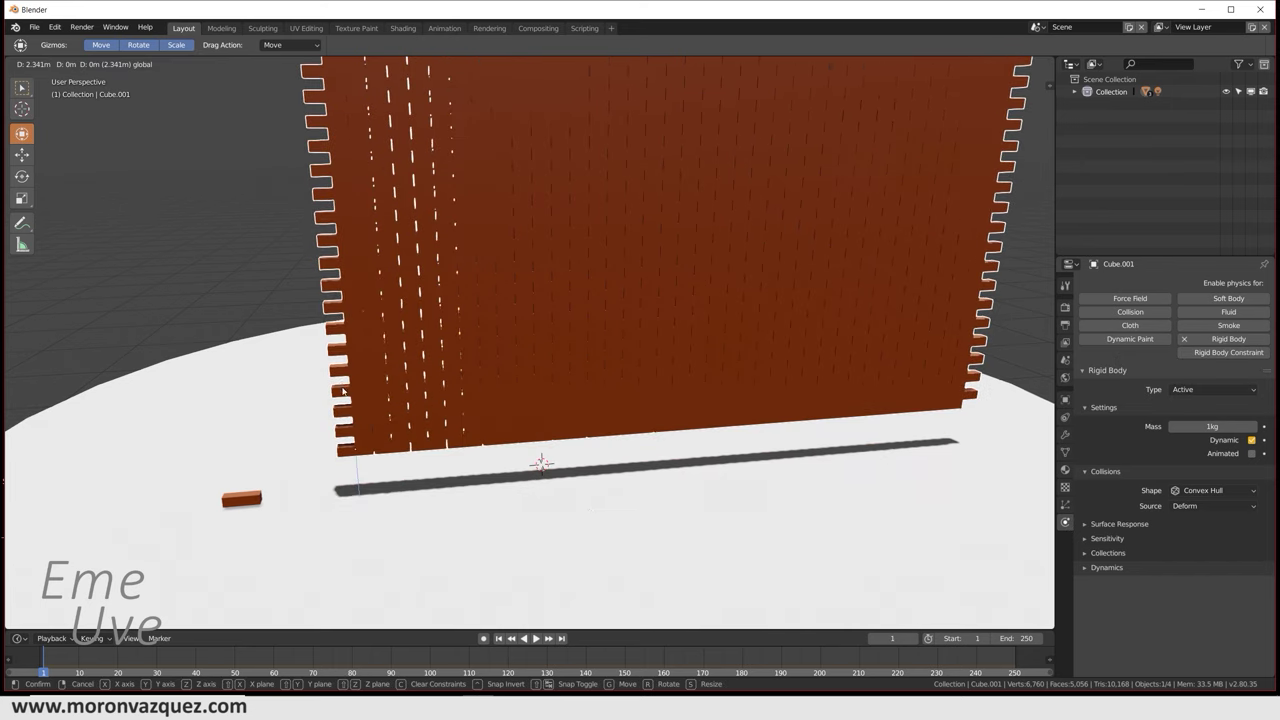
{"action": "left_click", "coordinate": [538, 641]}
{"action": "left_click", "coordinate": [536, 639]}
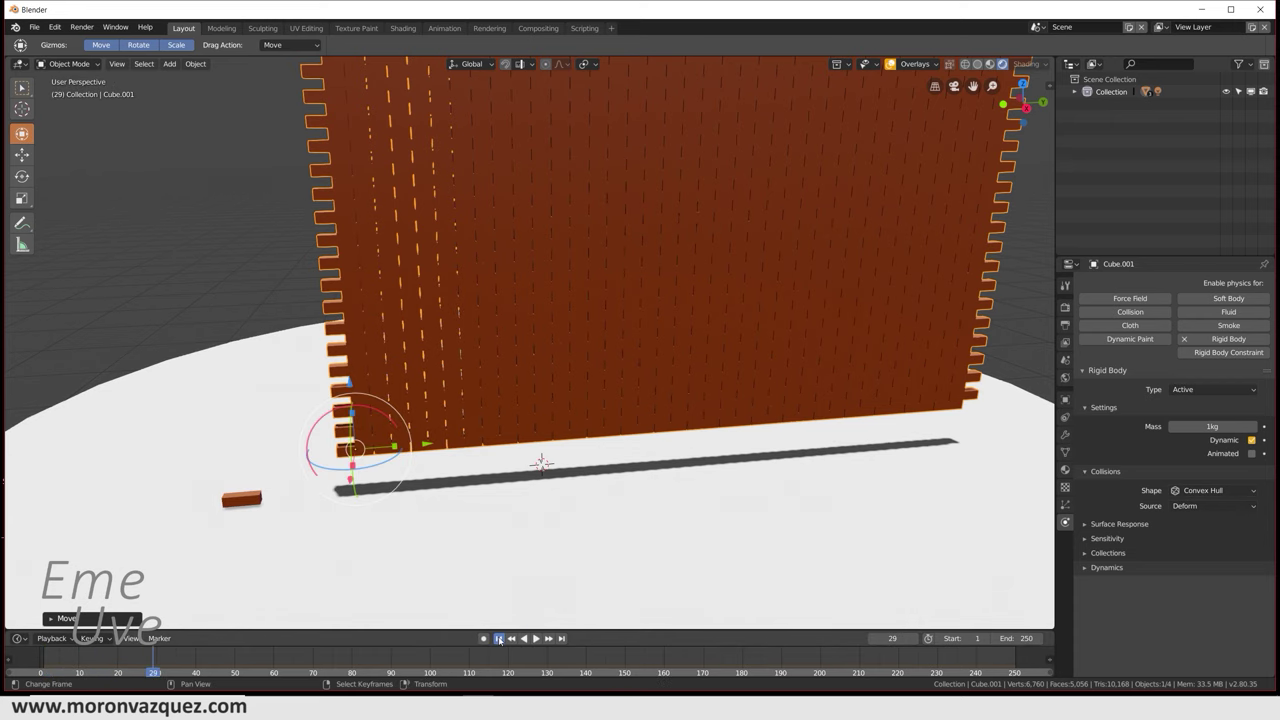
{"action": "left_click", "coordinate": [499, 640]}
Step: Check the platform's physics, replay the wall falling, rewind to frame 1 and enter Edit Mode
{"action": "left_click", "coordinate": [575, 515]}
{"action": "left_click", "coordinate": [692, 276]}
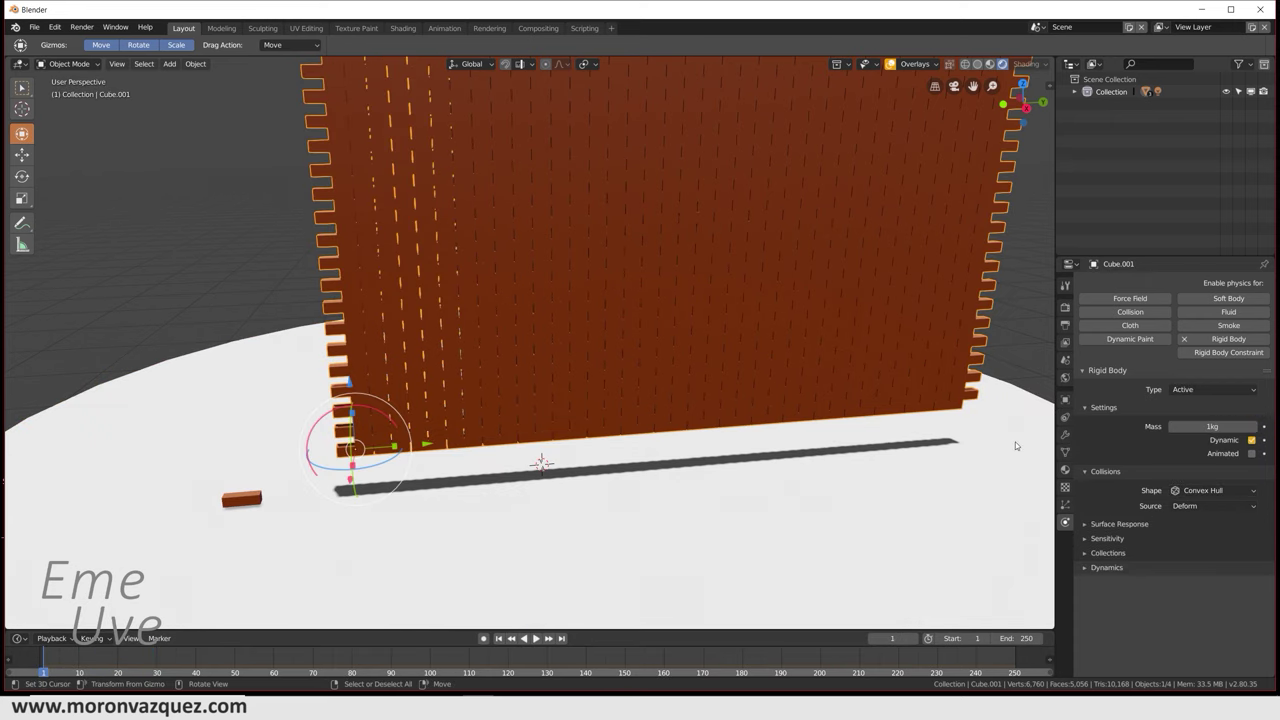
{"action": "left_click", "coordinate": [921, 499]}
{"action": "left_click", "coordinate": [646, 261]}
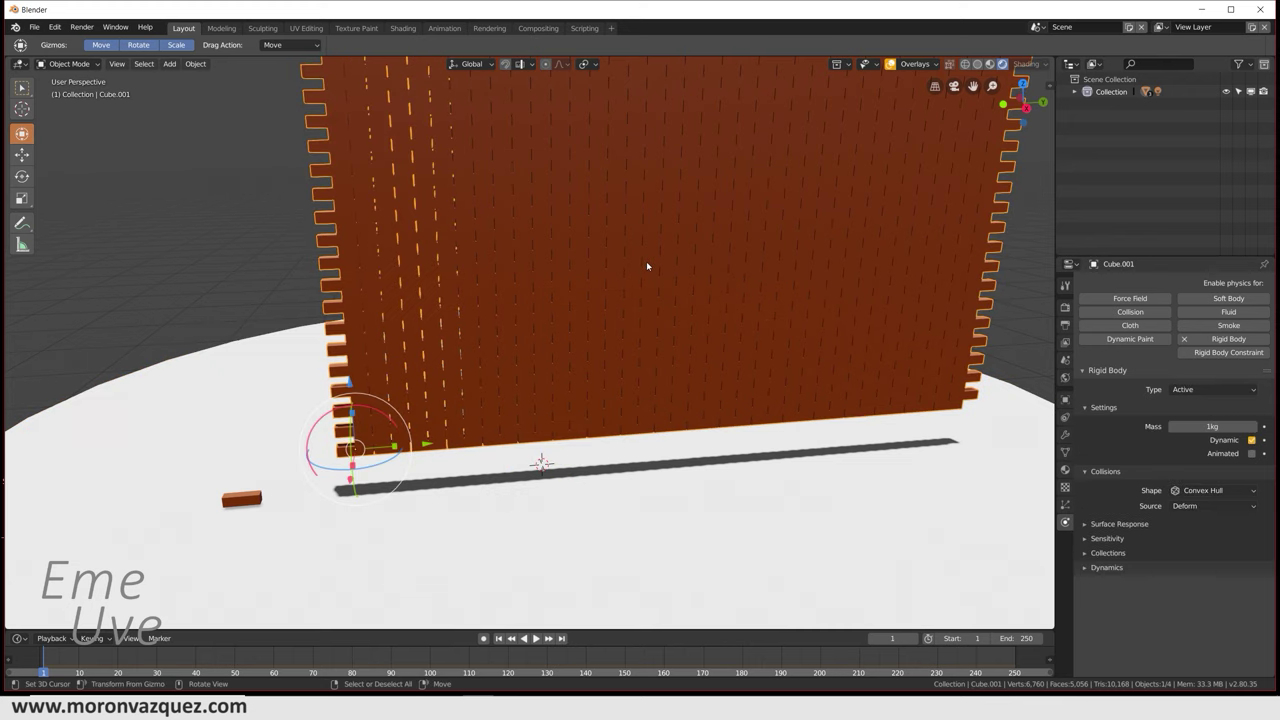
{"action": "left_click", "coordinate": [536, 638]}
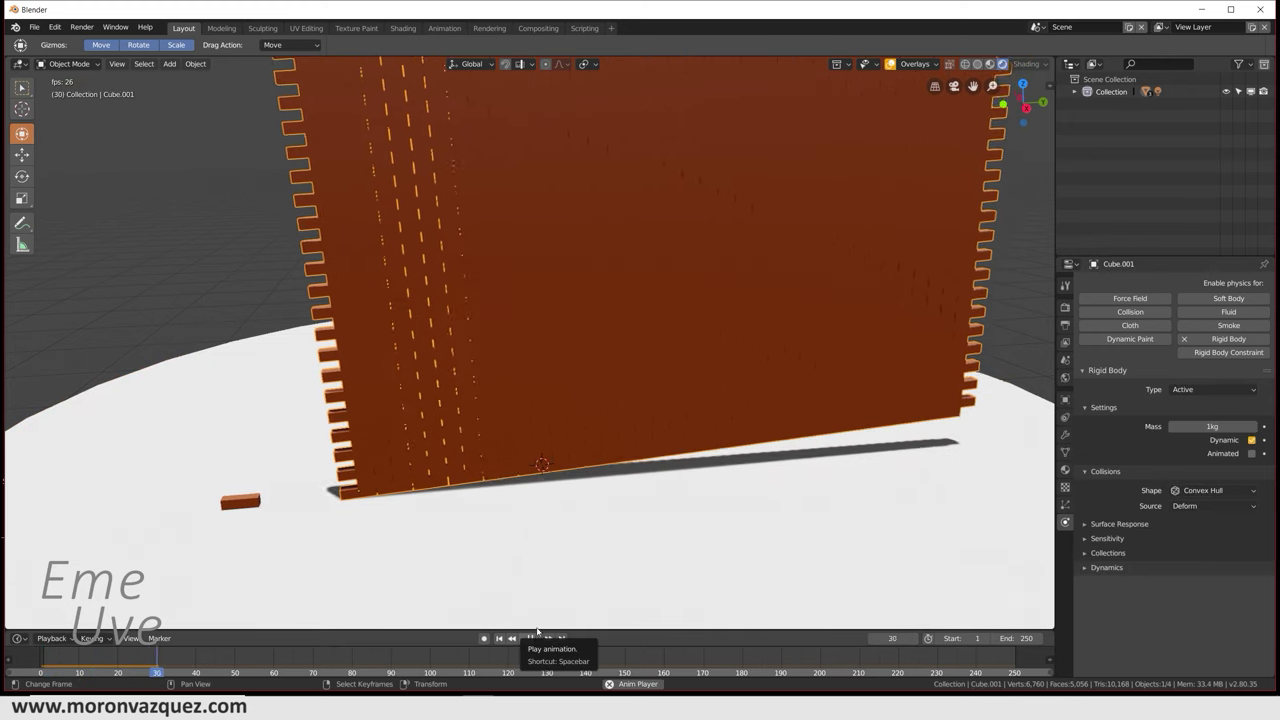
{"action": "scroll", "coordinate": [579, 469], "scroll_direction": "down", "scroll_amount": 5}
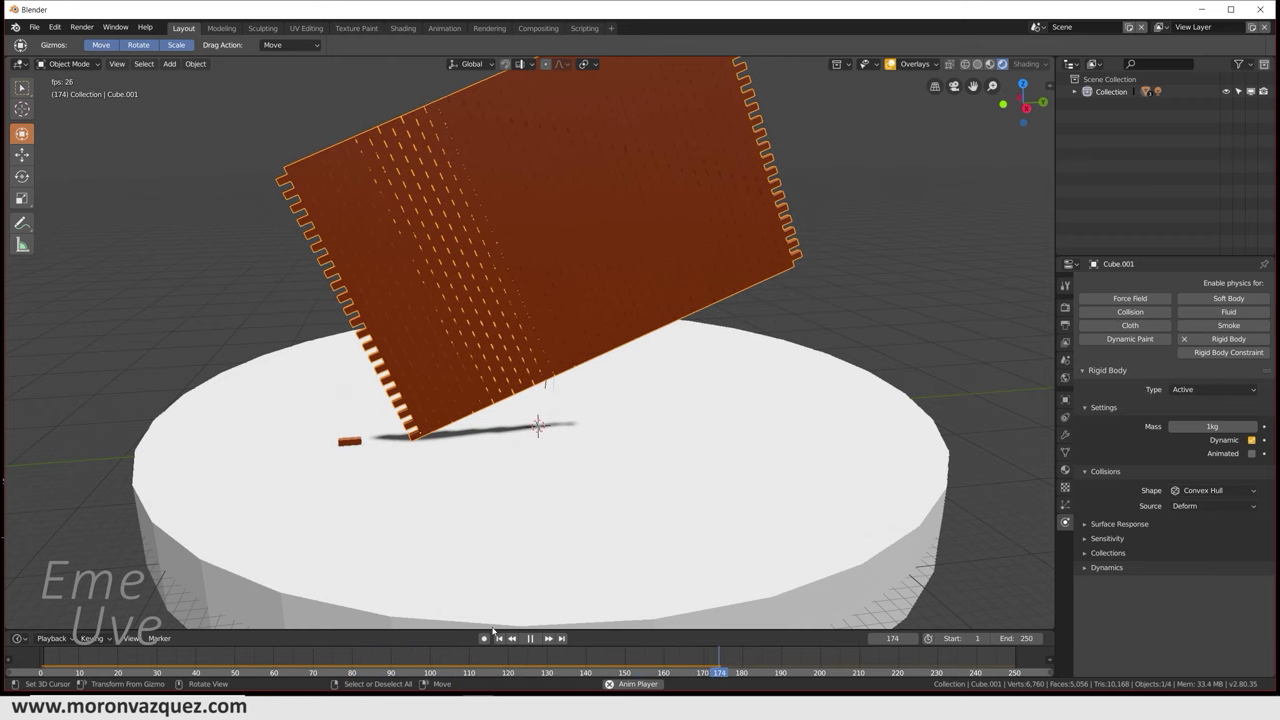
{"action": "key", "text": "space"}
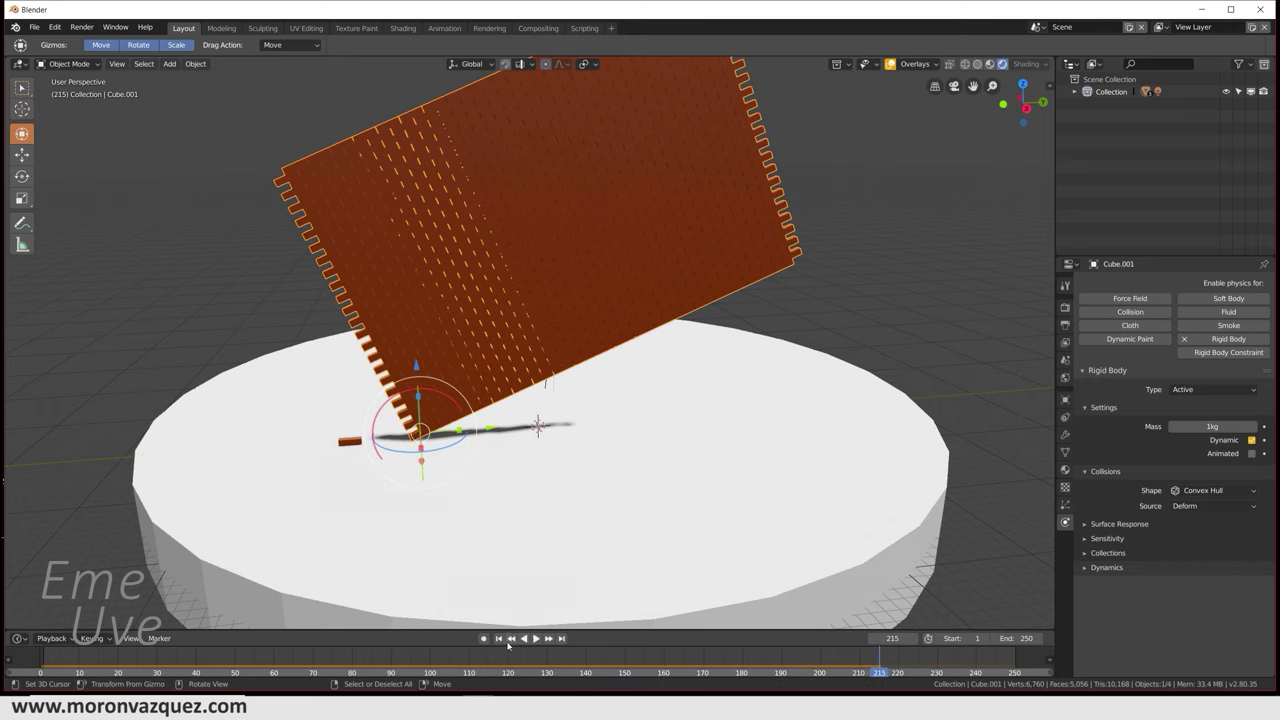
{"action": "left_click", "coordinate": [498, 638]}
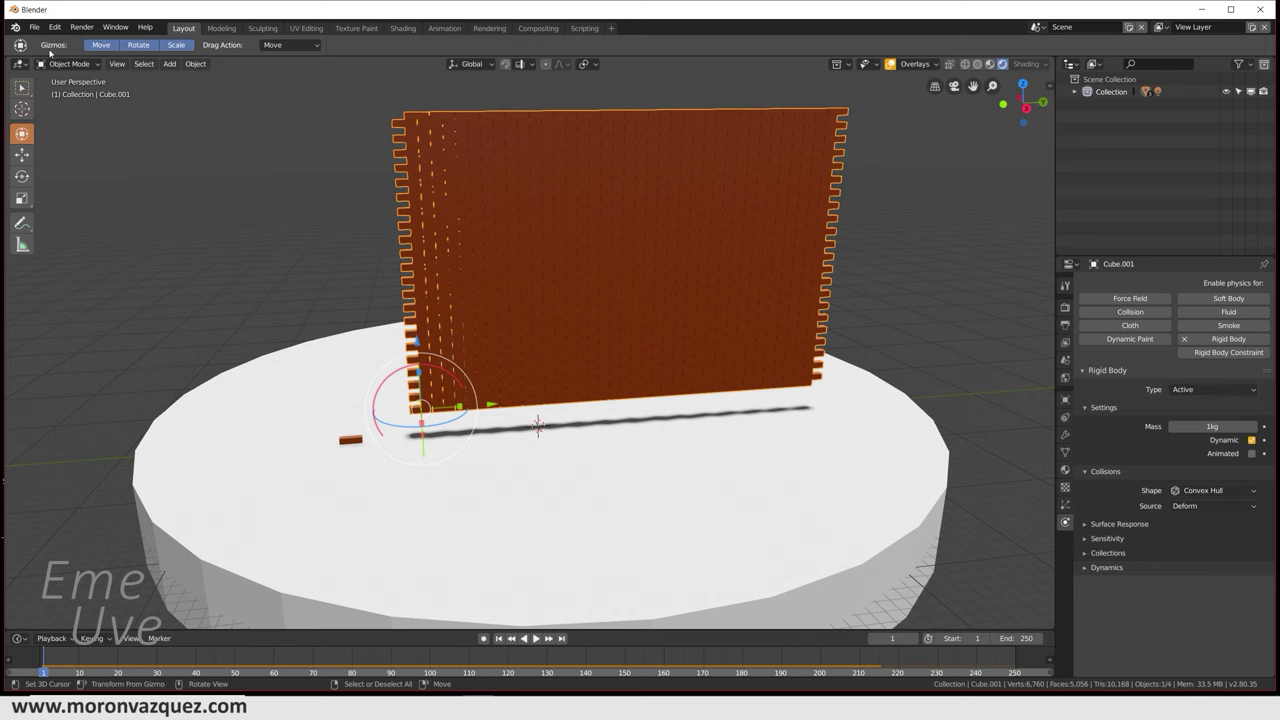
{"action": "left_click", "coordinate": [68, 63]}
{"action": "left_click", "coordinate": [66, 93]}
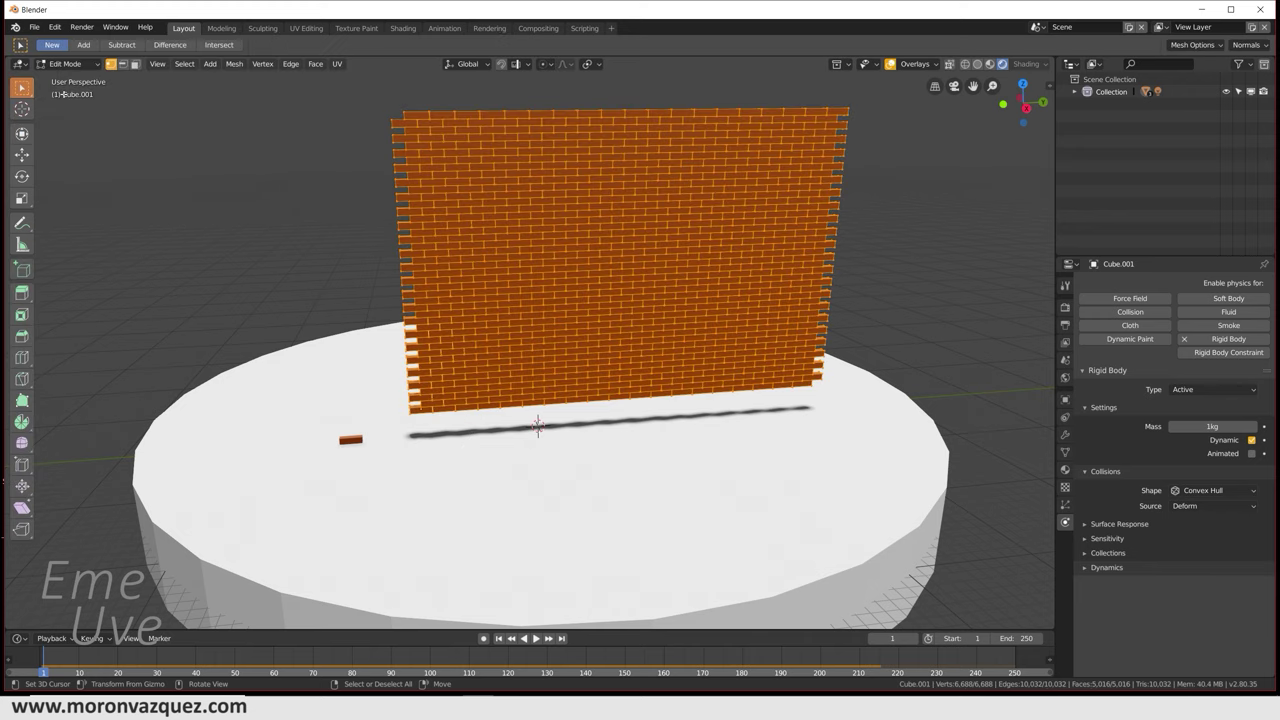
Step: Separate the wall mesh into loose bricks and save the scene as a.blend in E:\3D
{"action": "key", "text": "p"}
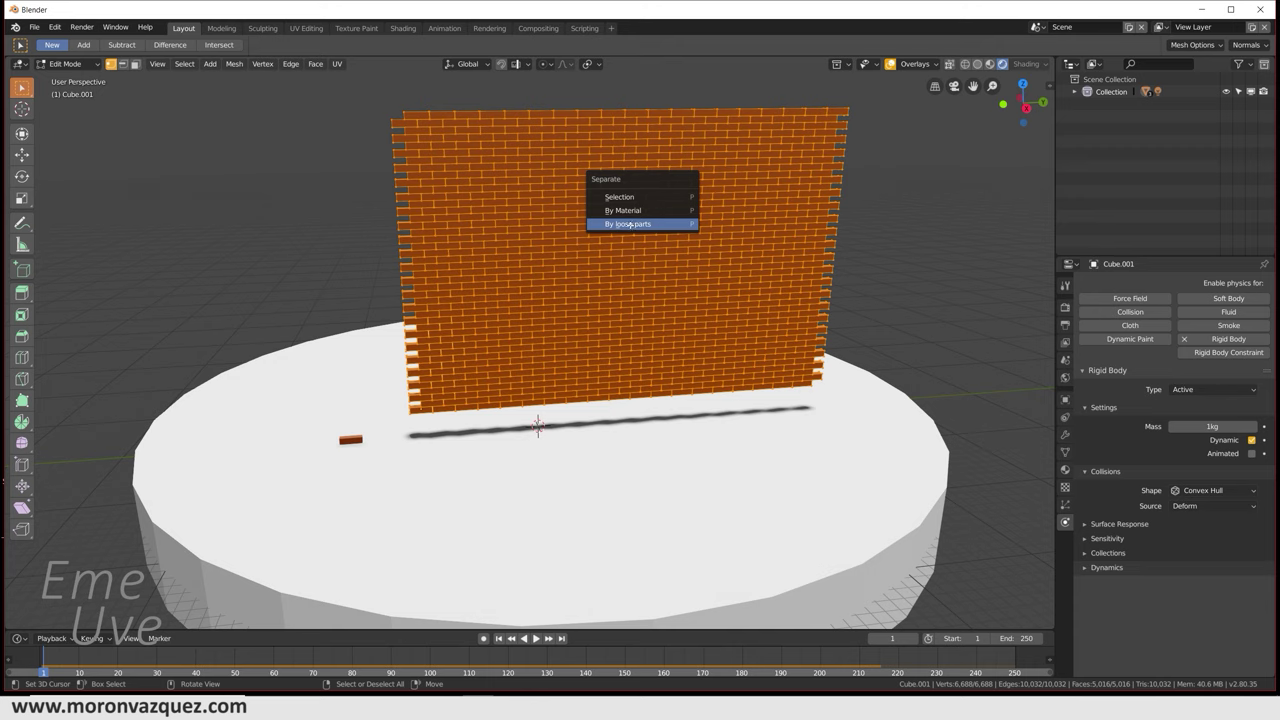
{"action": "left_click", "coordinate": [628, 222]}
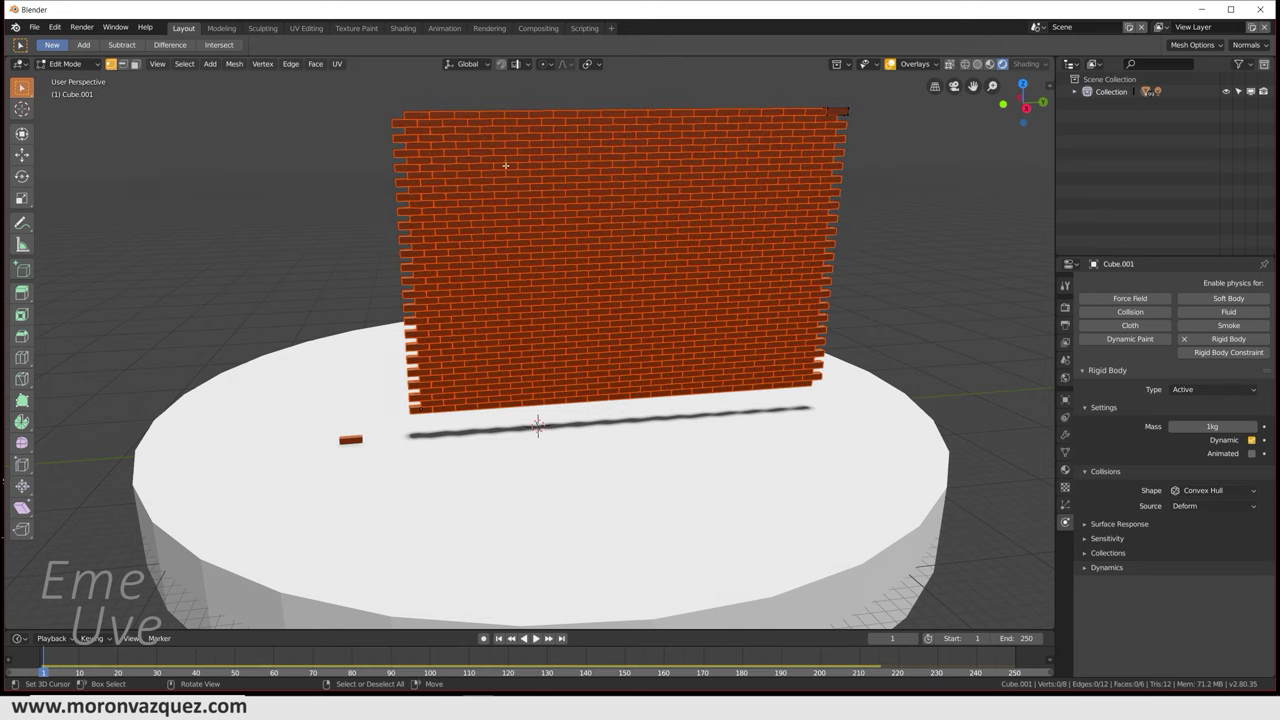
{"action": "left_click", "coordinate": [34, 27]}
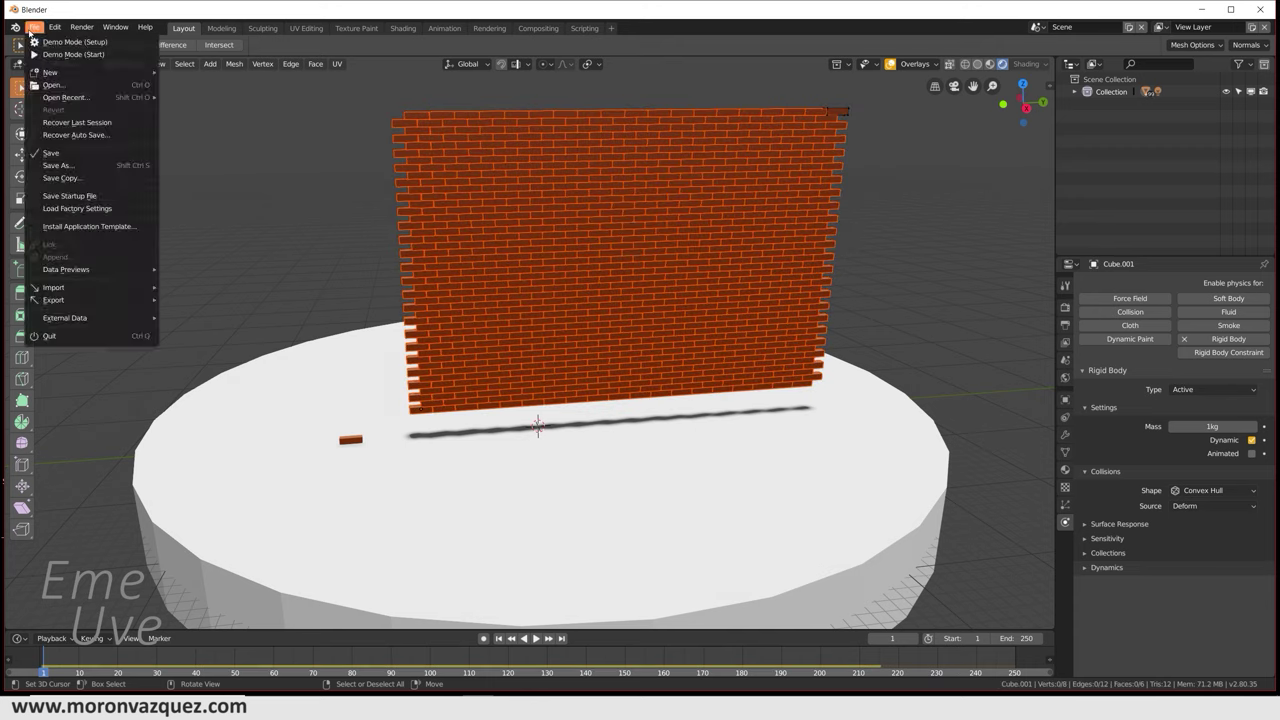
{"action": "left_click", "coordinate": [72, 152]}
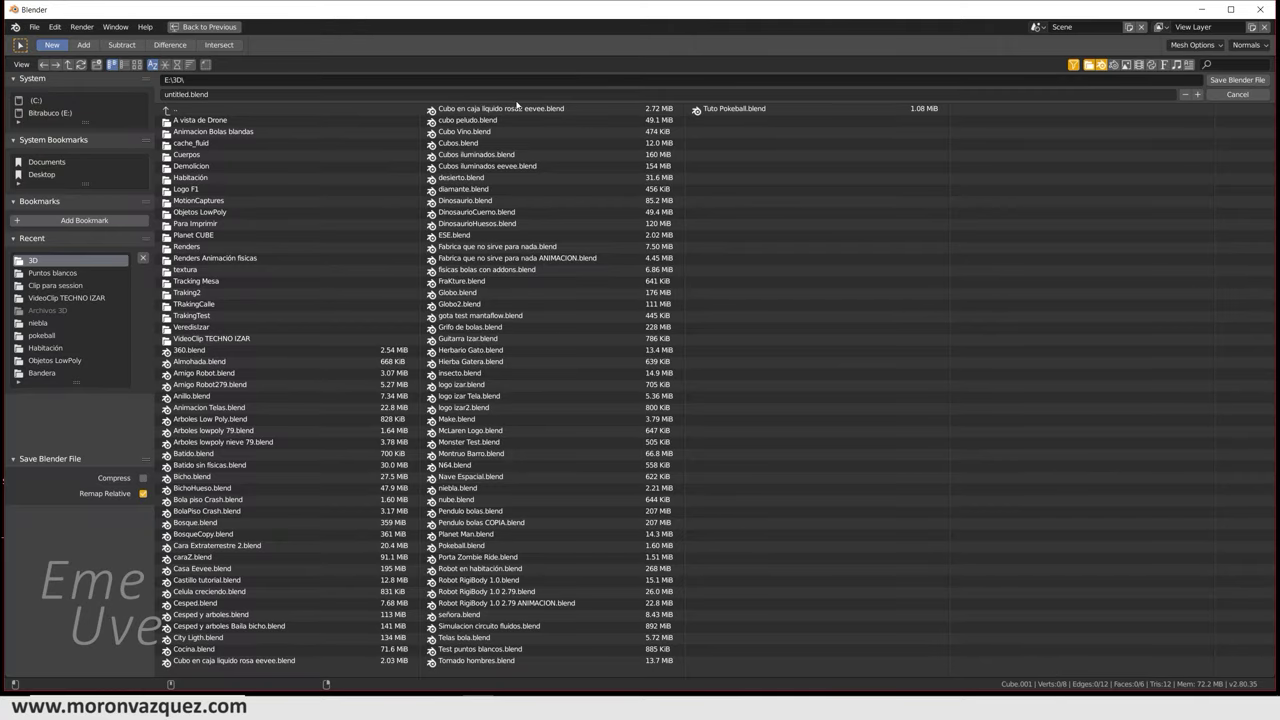
{"action": "left_click", "coordinate": [212, 94]}
{"action": "type", "text": "a"}
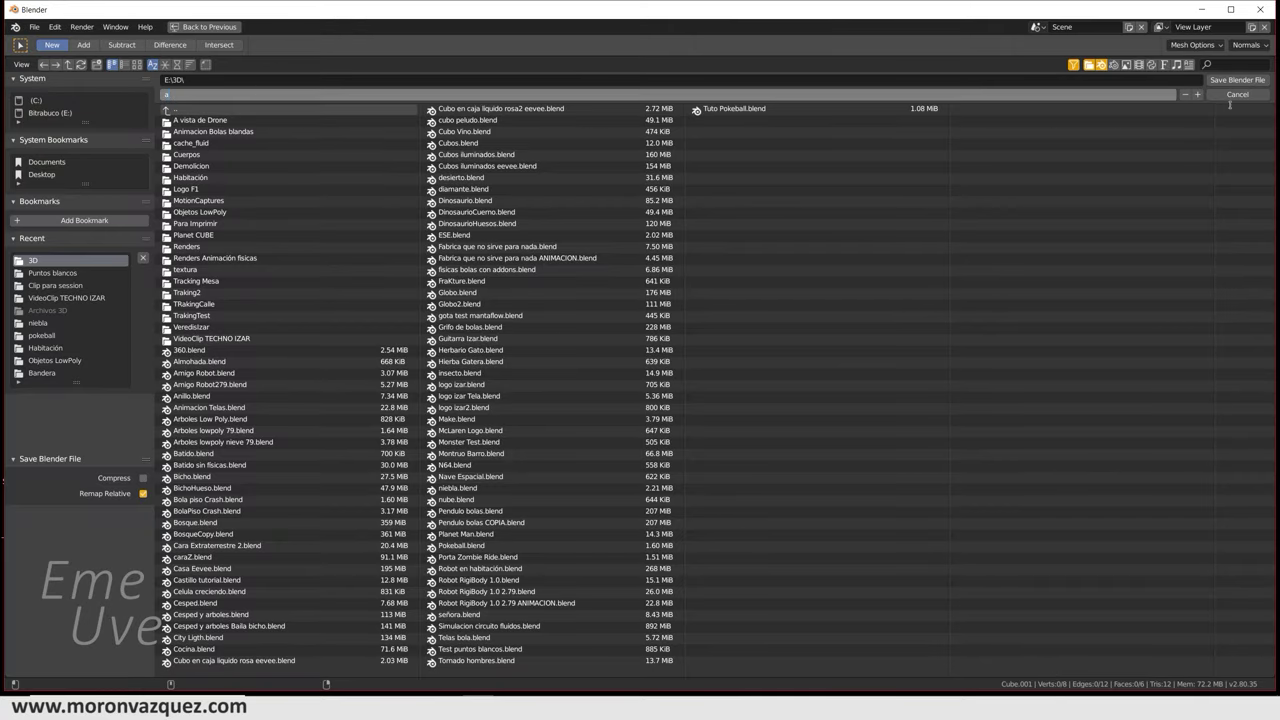
{"action": "left_click", "coordinate": [1237, 79]}
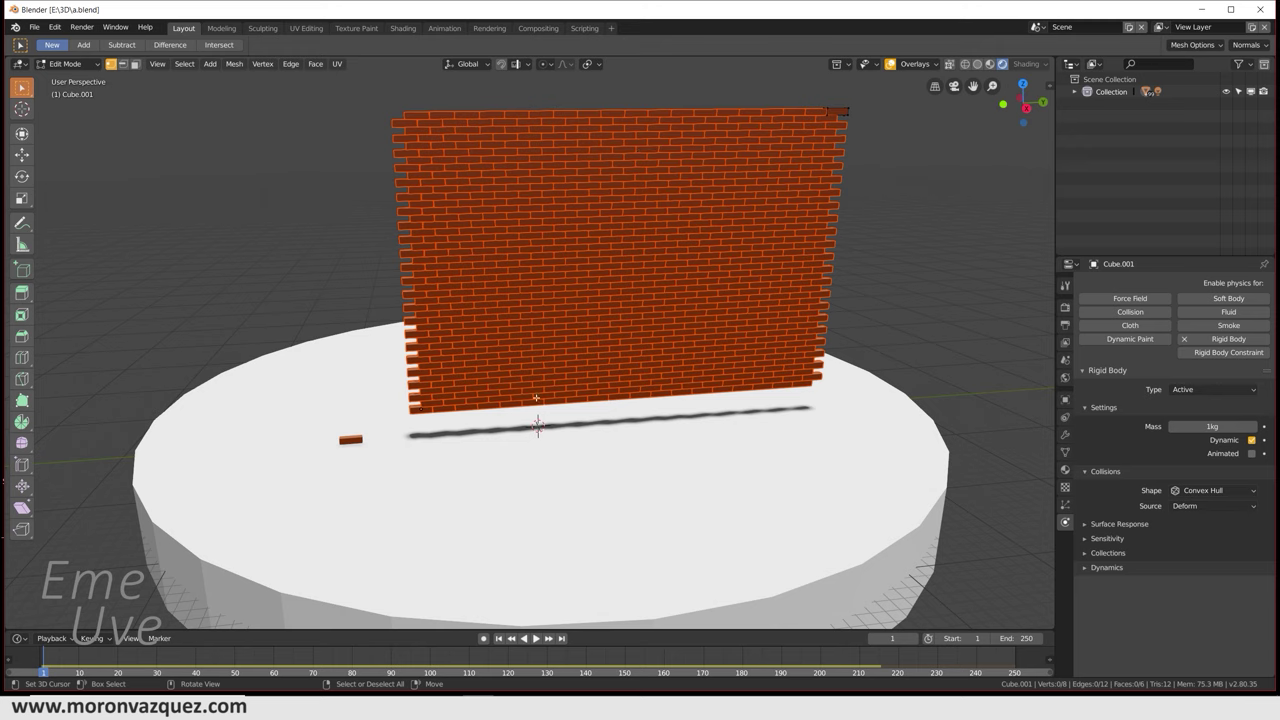
{"action": "left_click", "coordinate": [68, 63]}
Step: Return to Object Mode, watch the wall scatter into individual bricks, then rewind to frame 1
{"action": "left_click", "coordinate": [68, 80]}
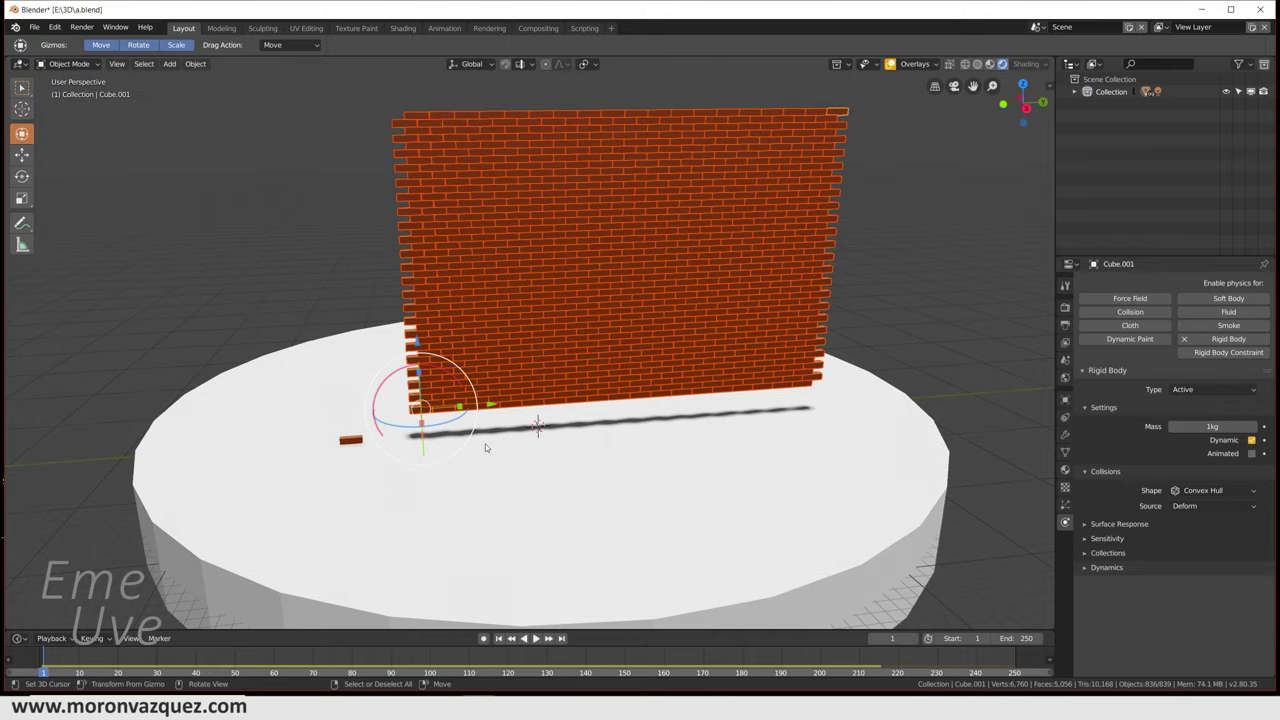
{"action": "left_click", "coordinate": [536, 638]}
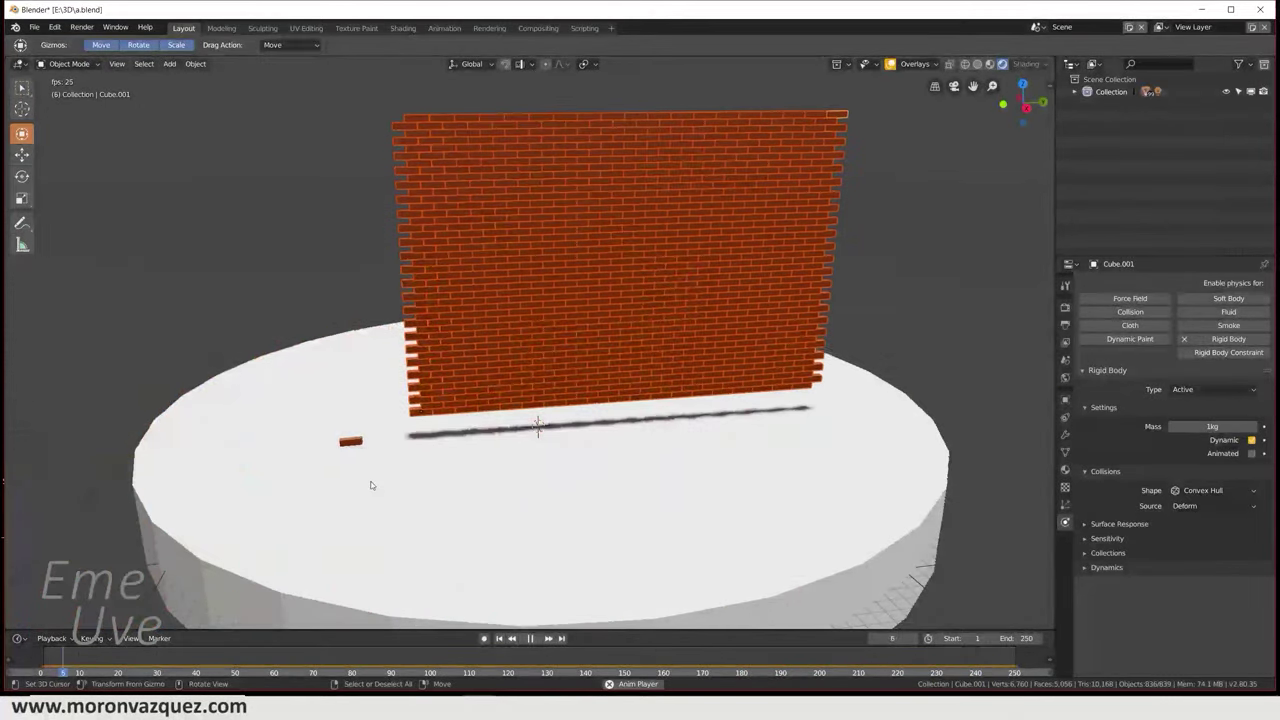
{"action": "mouse_move", "coordinate": [308, 500]}
{"action": "middle_mouse_down"}
{"action": "mouse_move", "coordinate": [331, 502]}
{"action": "mouse_move", "coordinate": [443, 424]}
{"action": "mouse_move", "coordinate": [243, 258]}
{"action": "middle_mouse_up"}
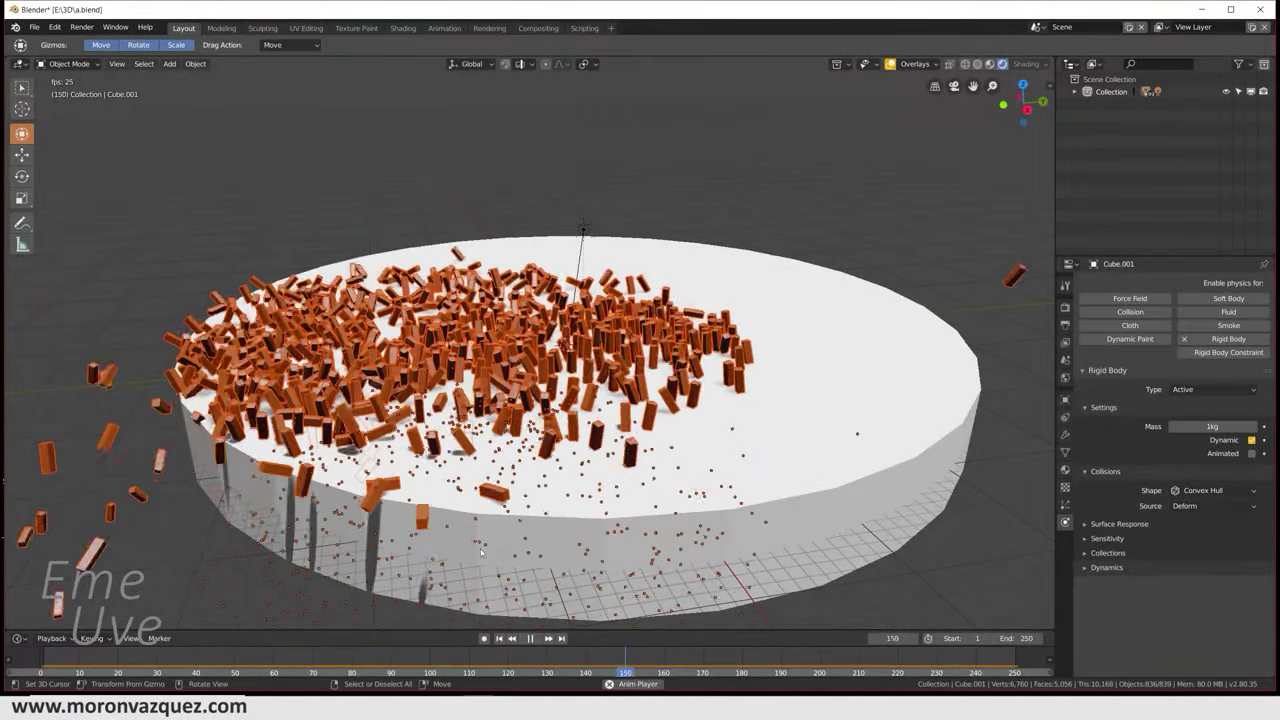
{"action": "left_click", "coordinate": [530, 638]}
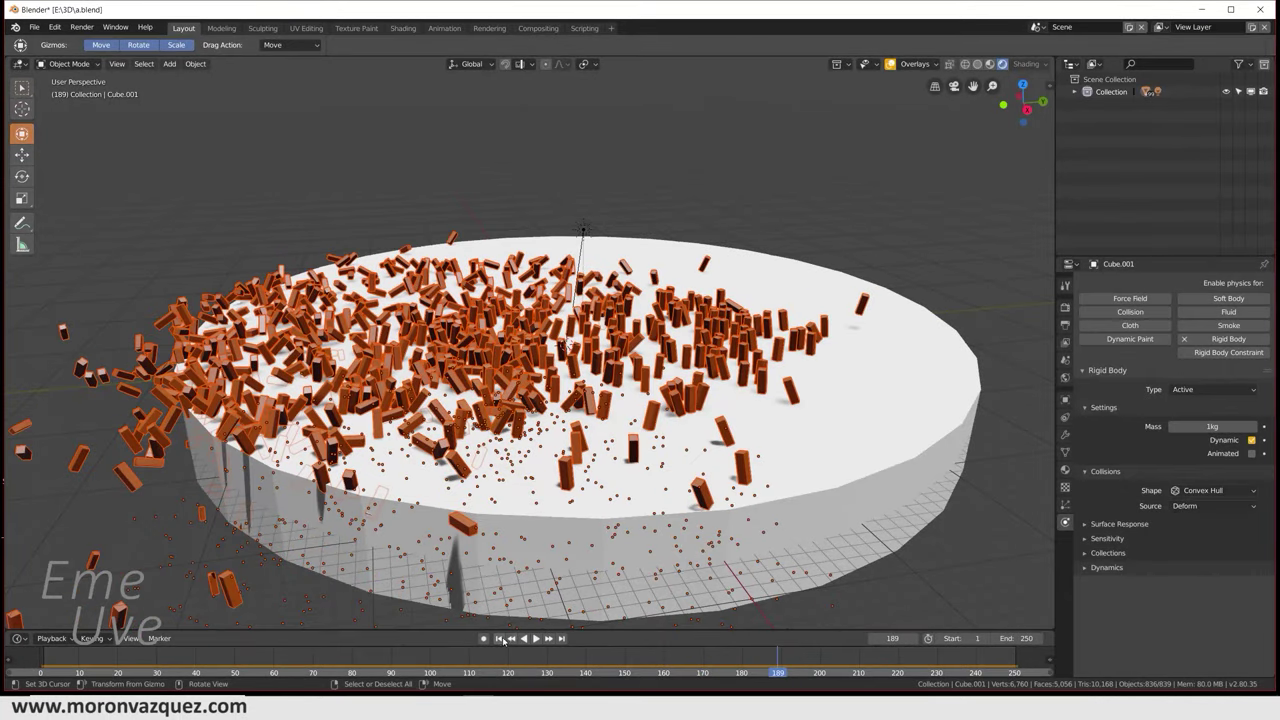
{"action": "left_click", "coordinate": [499, 638]}
{"action": "middle_click_drag", "start_coordinate": [637, 190], "coordinate": [605, 259]}
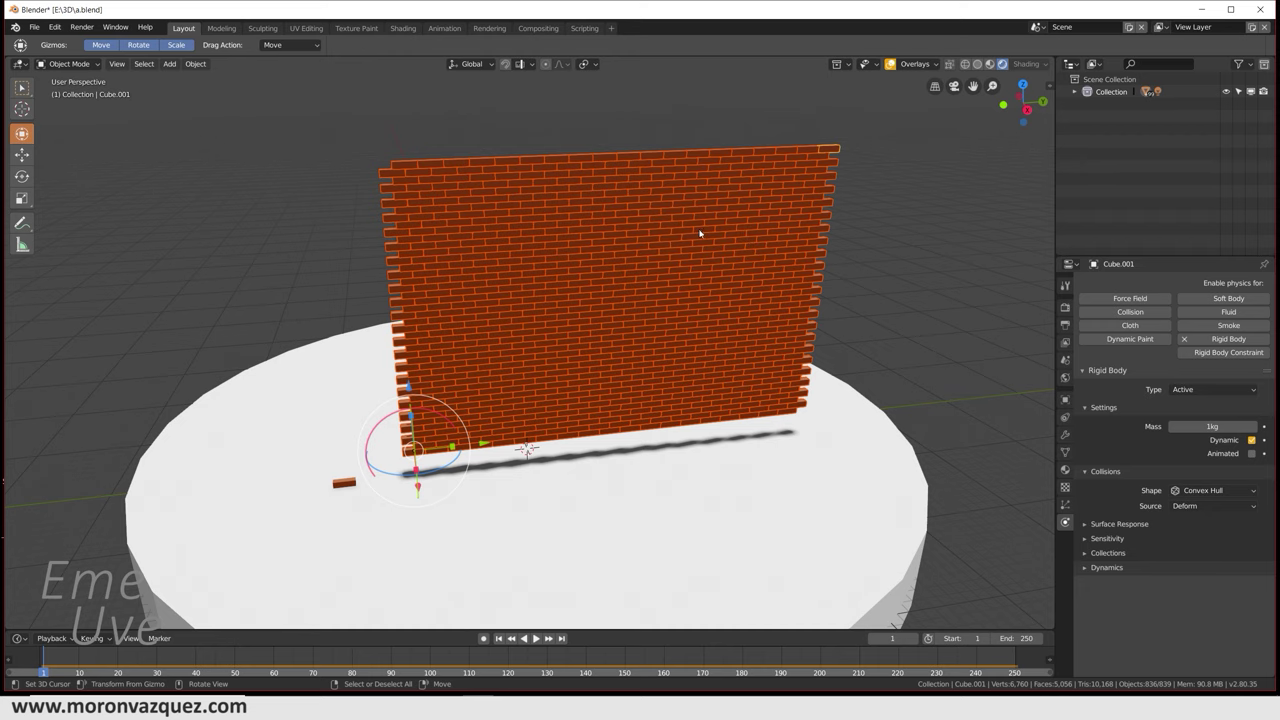
Step: Delete the whole brick wall and zoom in on the platform
{"action": "key", "text": "Delete"}
{"action": "mouse_move", "coordinate": [400, 434]}
{"action": "middle_mouse_down"}
{"action": "mouse_move", "coordinate": [471, 343]}
{"action": "mouse_move", "coordinate": [620, 280]}
{"action": "middle_mouse_up"}
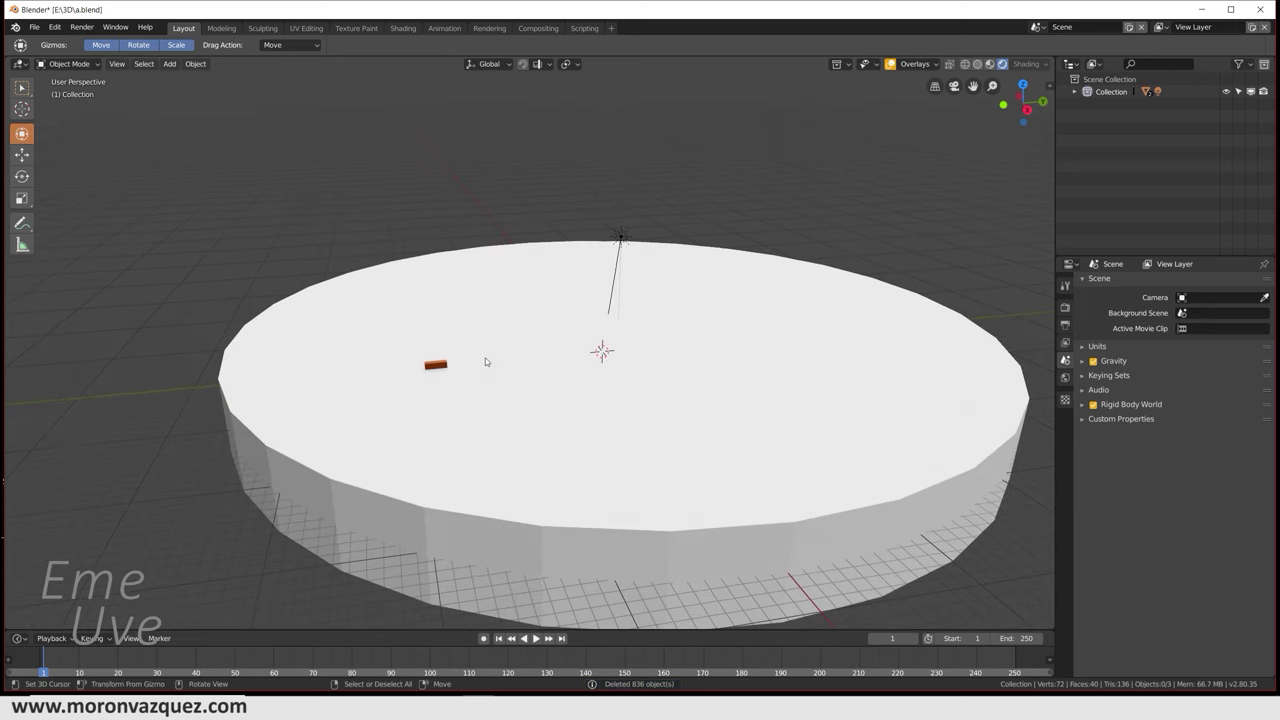
{"action": "scroll", "coordinate": [382, 400], "scroll_direction": "up", "scroll_amount": 2}
{"action": "scroll", "coordinate": [455, 362], "scroll_direction": "up", "scroll_amount": 2}
{"action": "scroll", "coordinate": [468, 352], "scroll_direction": "up", "scroll_amount": 2}
{"action": "scroll", "coordinate": [450, 343], "scroll_direction": "up", "scroll_amount": 2}
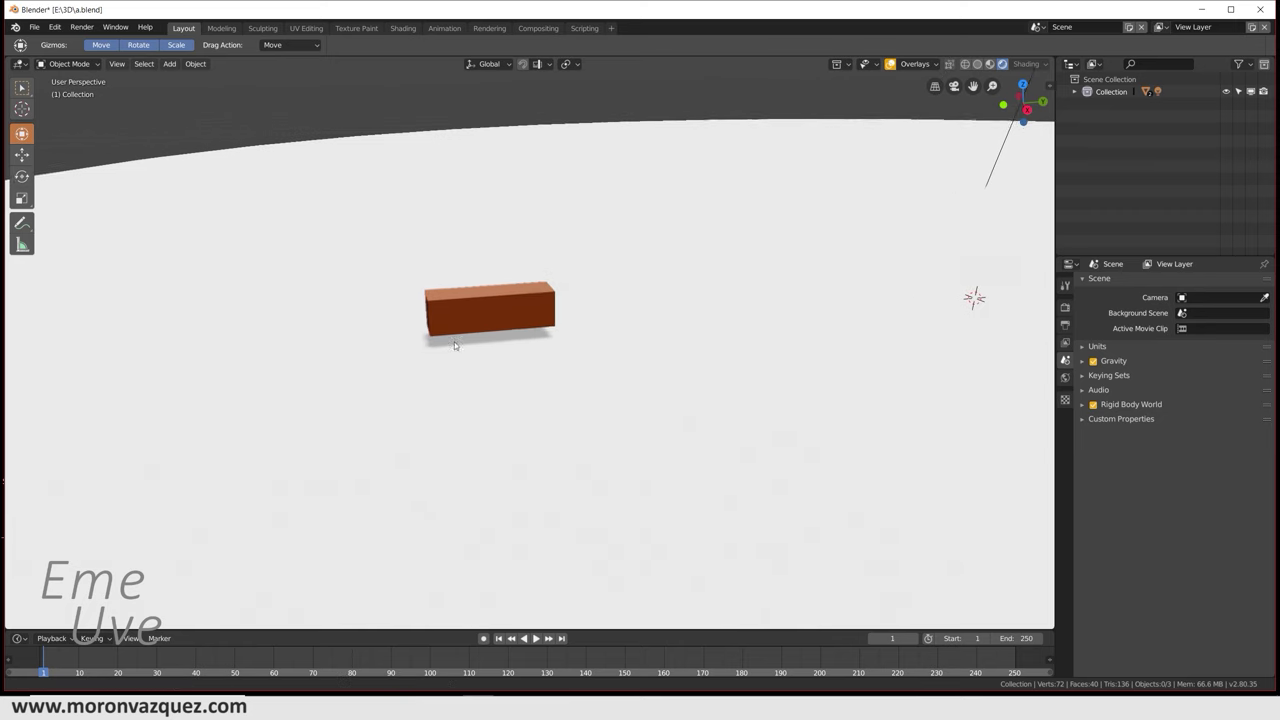
{"action": "middle_click_drag", "start_coordinate": [450, 343], "coordinate": [430, 388], "text": "shift"}
Step: Lift the lone brick above the platform, preview its fall, rewind, and lower it slightly
{"action": "left_click", "coordinate": [425, 420]}
{"action": "left_click_drag", "start_coordinate": [440, 380], "coordinate": [430, 266]}
{"action": "left_click", "coordinate": [535, 638]}
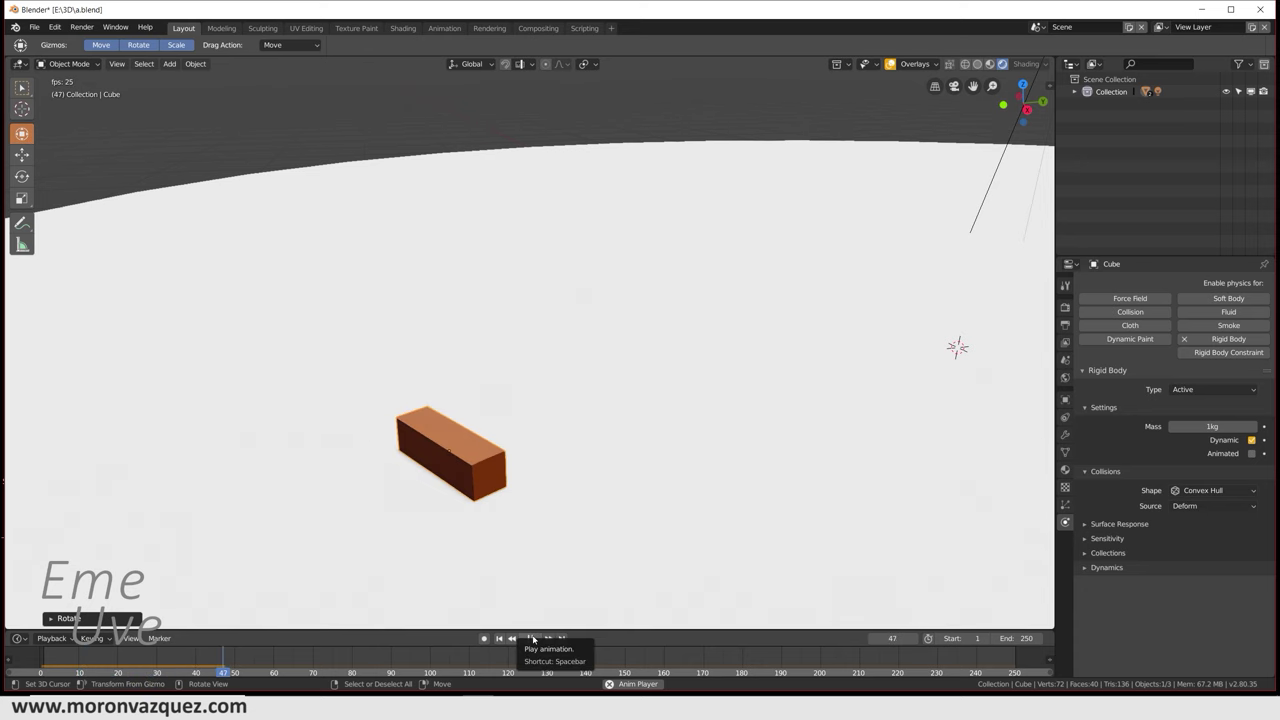
{"action": "left_click", "coordinate": [533, 639]}
{"action": "left_click", "coordinate": [499, 639]}
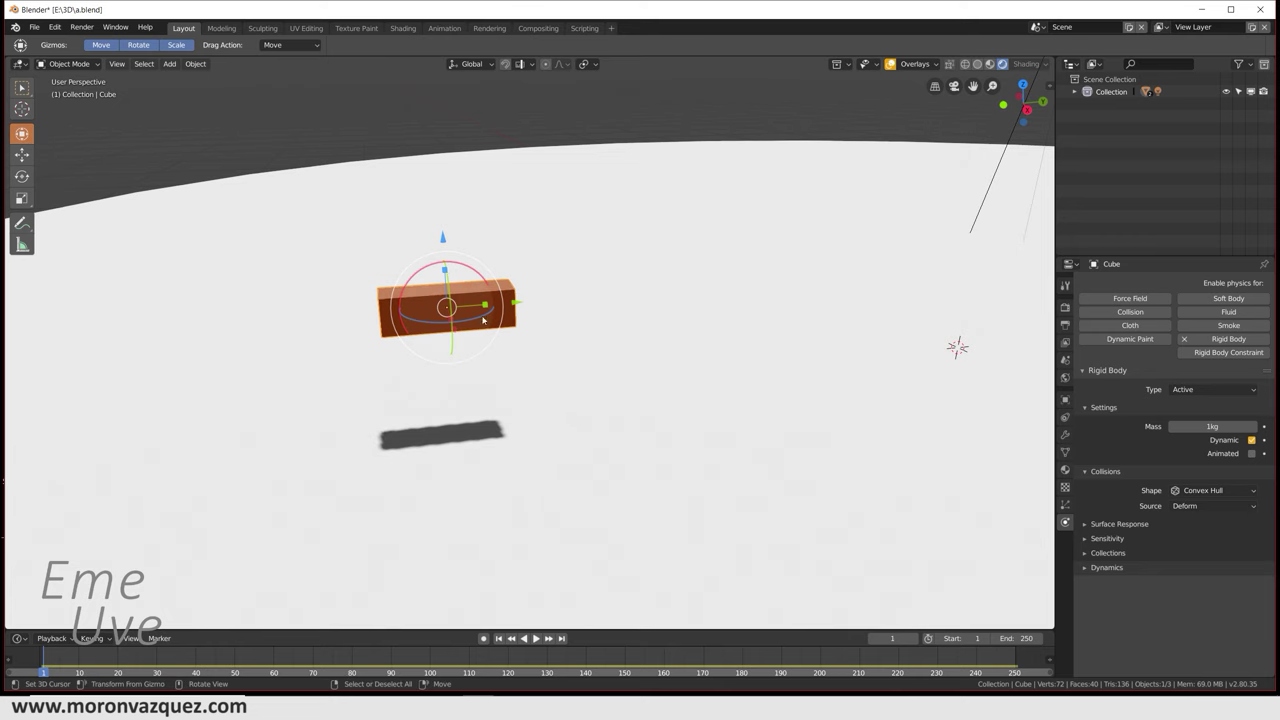
{"action": "left_click_drag", "start_coordinate": [446, 240], "coordinate": [460, 290]}
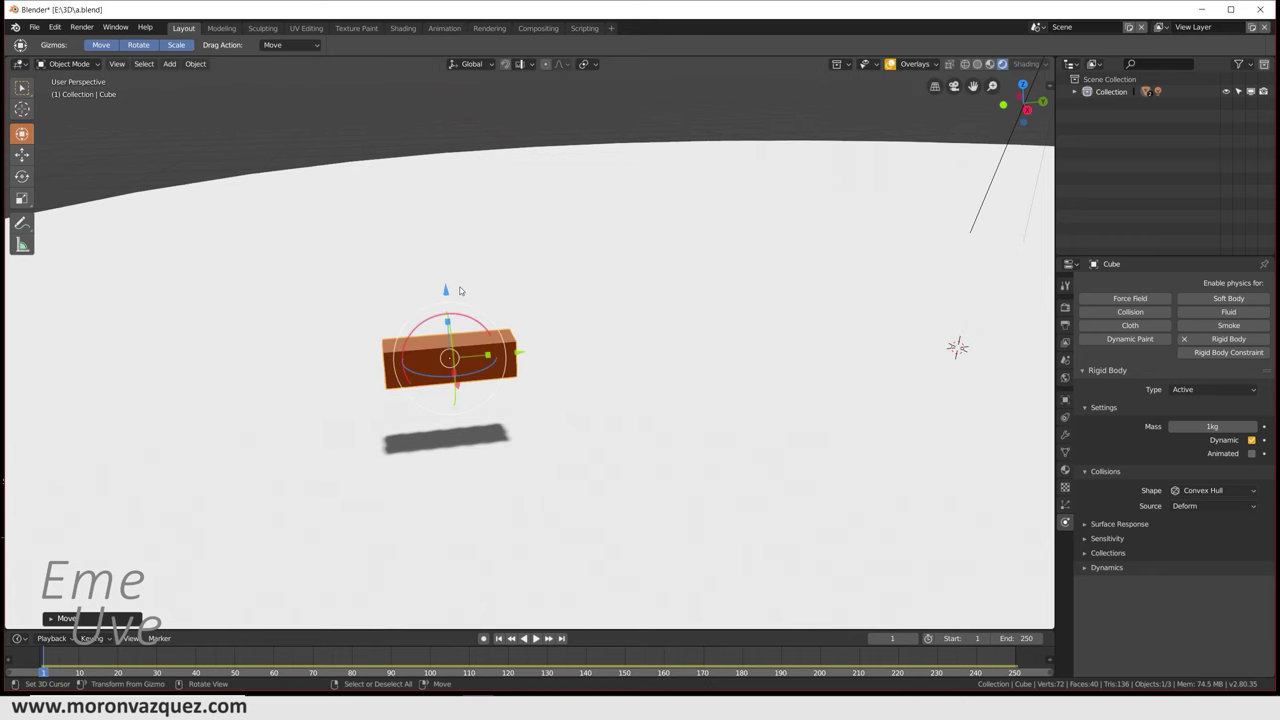
Step: Switch to front view (Numpad 1) and frame the brick above the platform
{"action": "key", "text": "KP_1"}
{"action": "middle_click_drag", "start_coordinate": [885, 401], "coordinate": [586, 486], "text": "shift"}
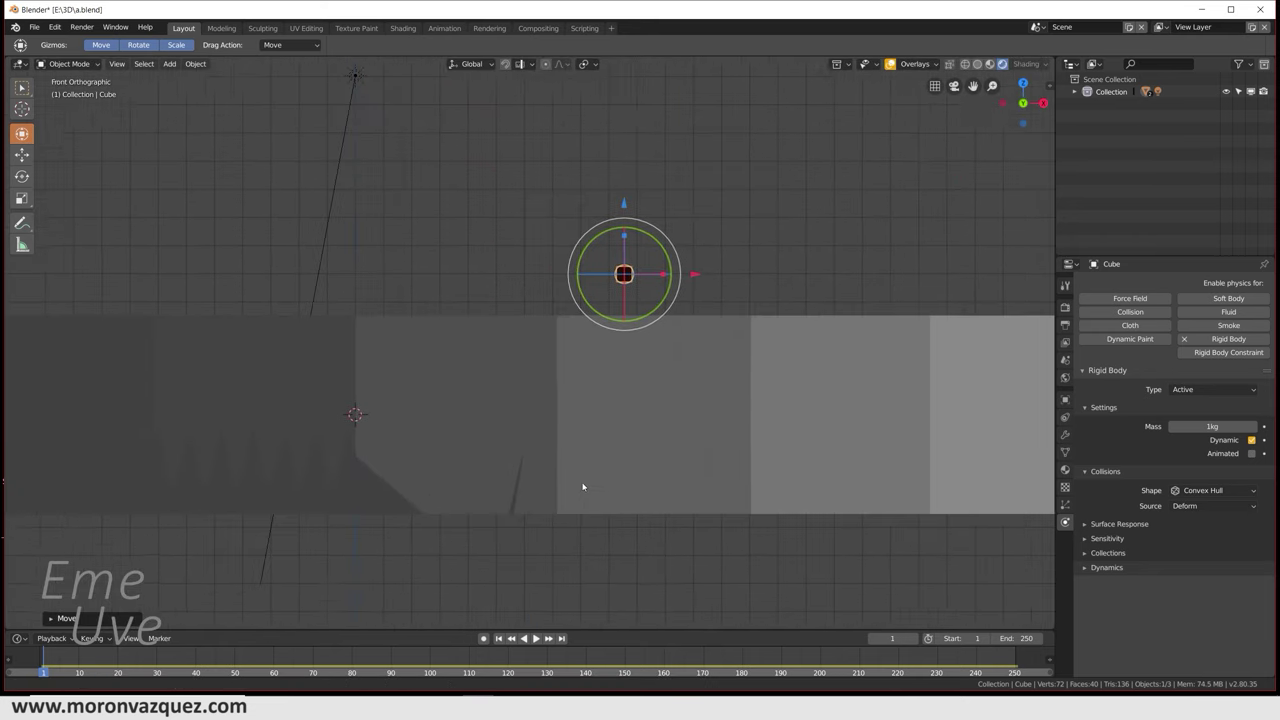
{"action": "scroll", "coordinate": [637, 363], "scroll_direction": "up", "scroll_amount": 2}
{"action": "scroll", "coordinate": [823, 317], "scroll_direction": "up", "scroll_amount": 2}
{"action": "middle_click_drag", "start_coordinate": [823, 317], "coordinate": [587, 335], "text": "shift"}
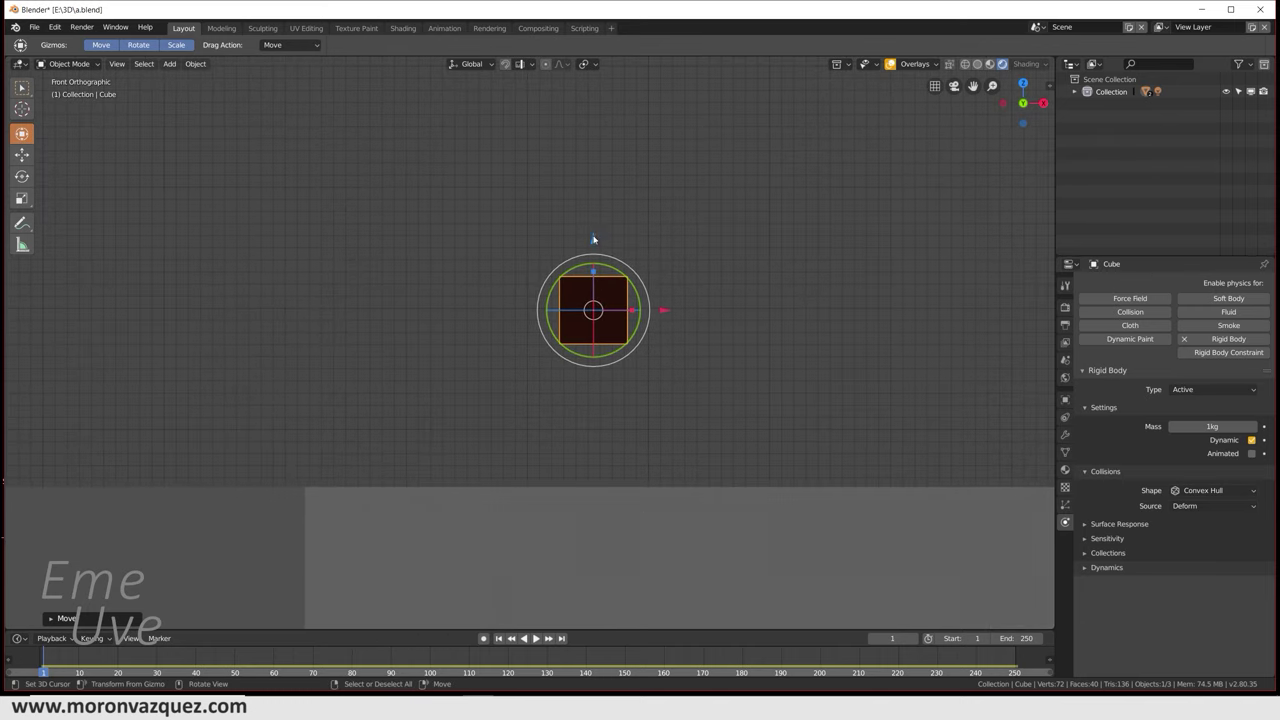
{"action": "scroll", "coordinate": [593, 238], "scroll_direction": "up", "scroll_amount": 2}
{"action": "middle_click_drag", "start_coordinate": [684, 382], "coordinate": [631, 343], "text": "shift"}
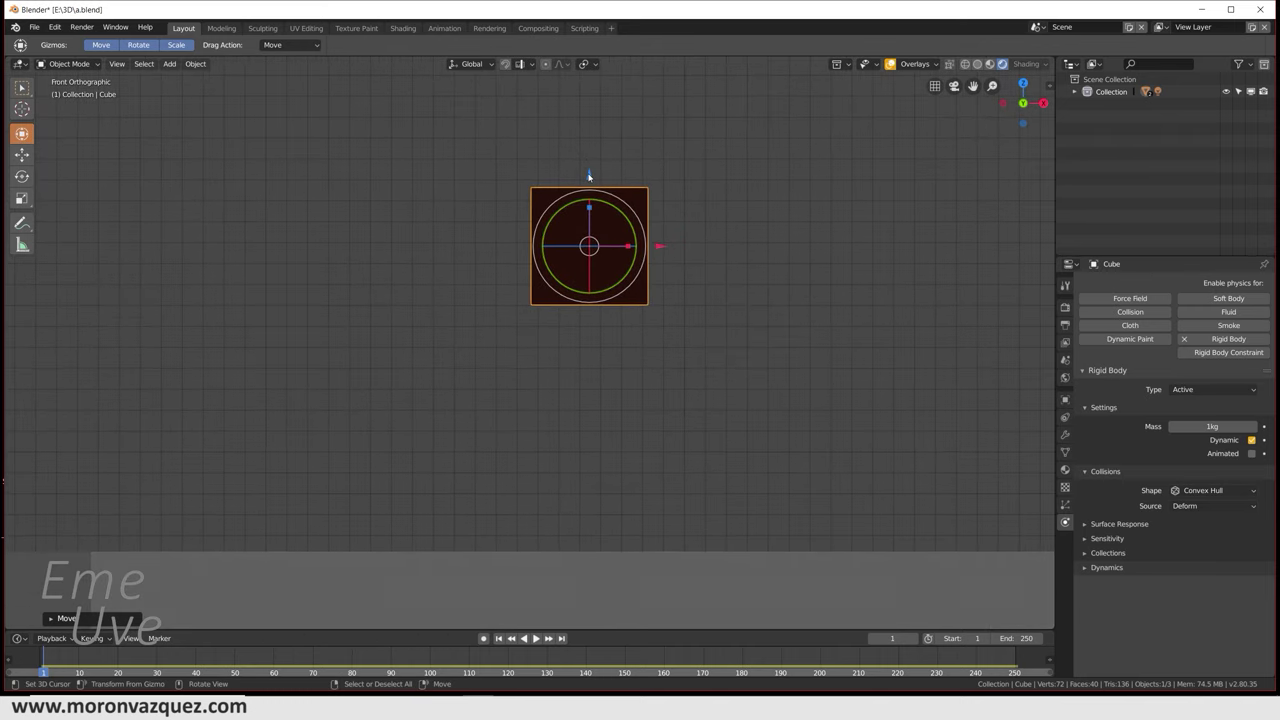
{"action": "scroll", "coordinate": [658, 466], "scroll_direction": "up", "scroll_amount": 2}
{"action": "middle_click_drag", "start_coordinate": [649, 394], "coordinate": [607, 299], "text": "shift"}
Step: Play the brick's fall while keeping it in view, then stop and rewind to frame 1
{"action": "left_click", "coordinate": [535, 638]}
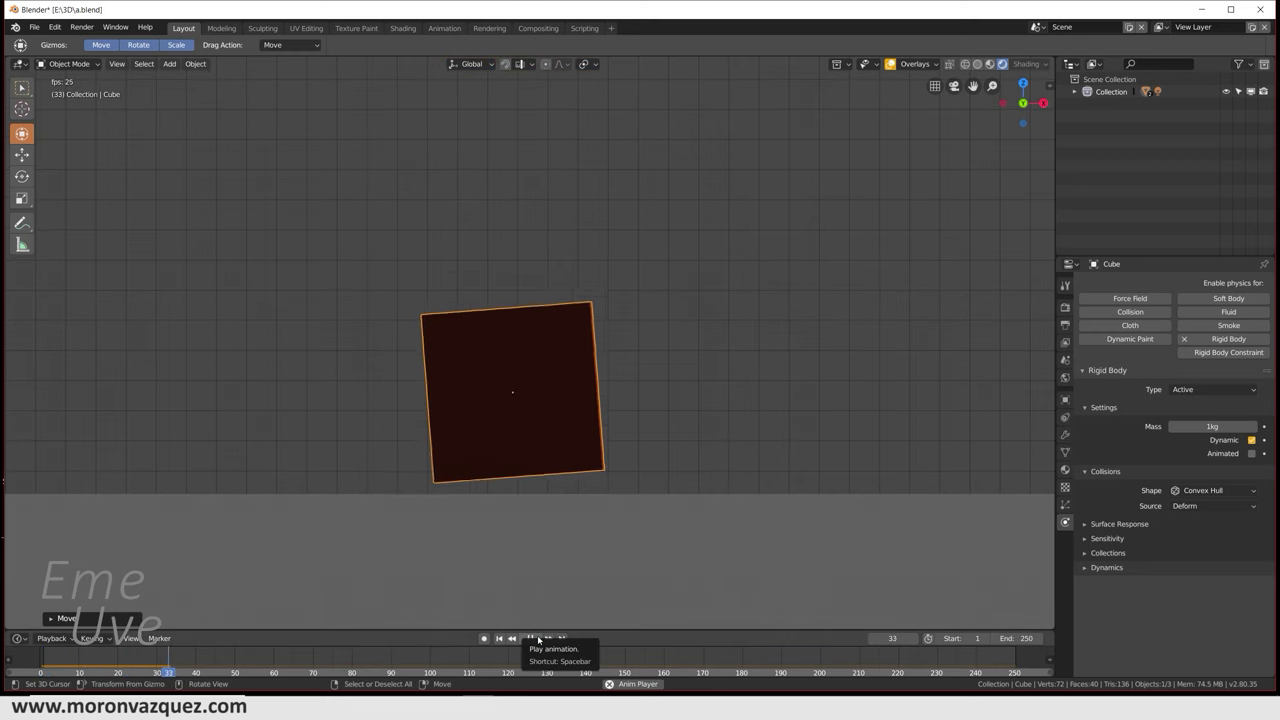
{"action": "scroll", "coordinate": [543, 537], "scroll_direction": "up", "scroll_amount": 4}
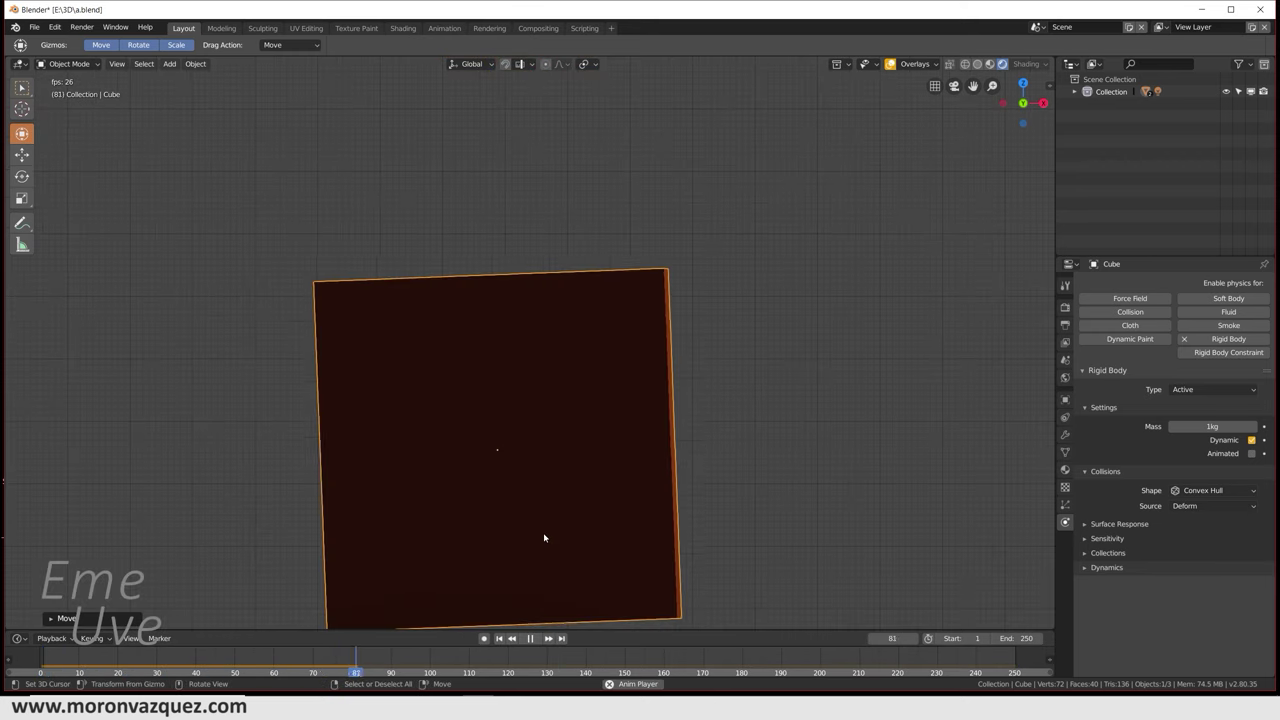
{"action": "middle_click_drag", "start_coordinate": [543, 537], "coordinate": [600, 423], "text": "shift"}
{"action": "scroll", "coordinate": [564, 472], "scroll_direction": "up", "scroll_amount": 2}
{"action": "middle_click_drag", "start_coordinate": [564, 472], "coordinate": [580, 466], "text": "shift"}
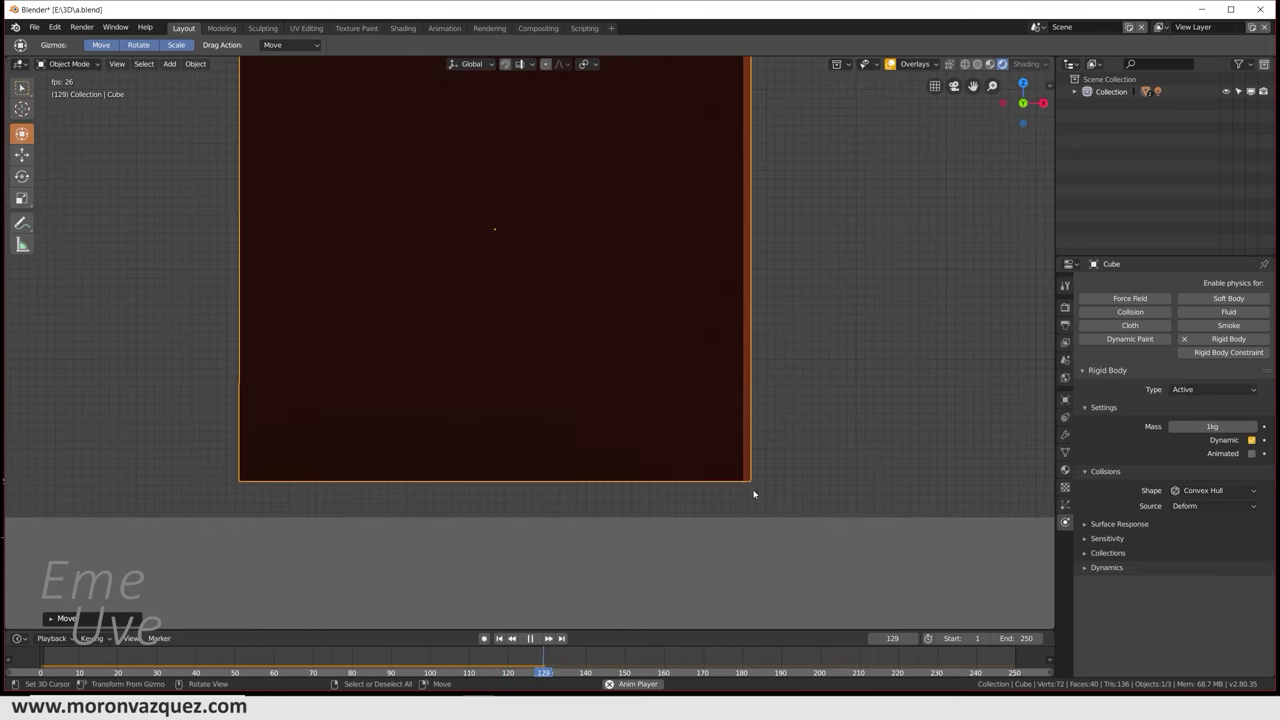
{"action": "left_click", "coordinate": [530, 638]}
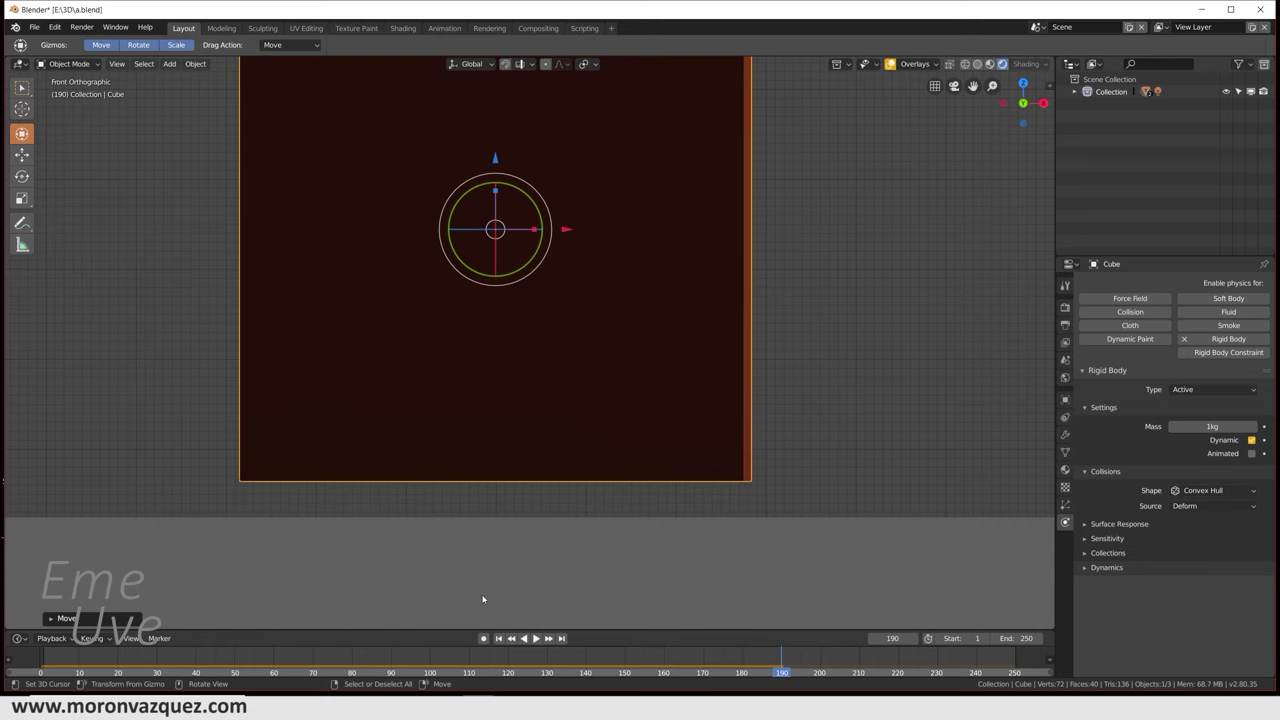
{"action": "left_click", "coordinate": [498, 638]}
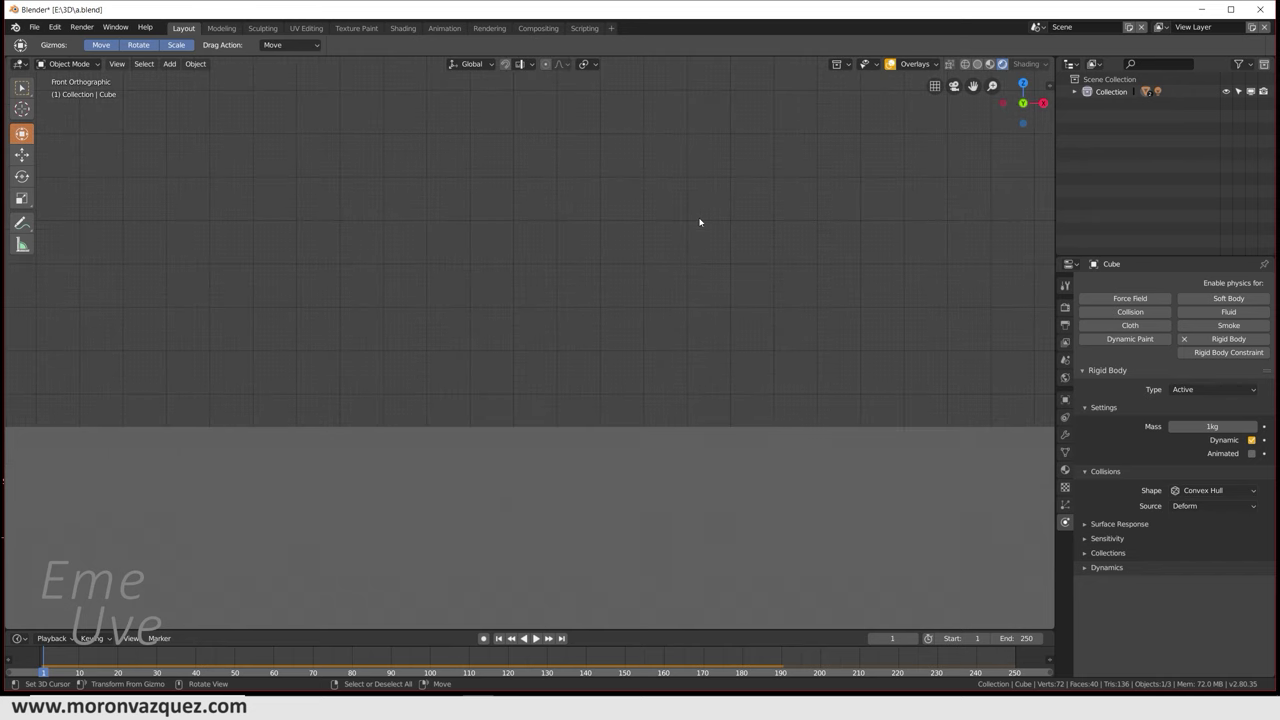
Step: Move the brick to a new, lower position above the platform
{"action": "scroll", "coordinate": [700, 222], "scroll_direction": "up", "scroll_amount": 1}
{"action": "scroll", "coordinate": [700, 222], "scroll_direction": "up", "scroll_amount": 2}
{"action": "mouse_move", "coordinate": [596, 321]}
{"action": "middle_mouse_down", "text": "shift"}
{"action": "mouse_move", "coordinate": [608, 380]}
{"action": "mouse_move", "coordinate": [623, 346]}
{"action": "mouse_move", "coordinate": [606, 311]}
{"action": "mouse_move", "coordinate": [544, 285]}
{"action": "middle_mouse_up", "text": "shift"}
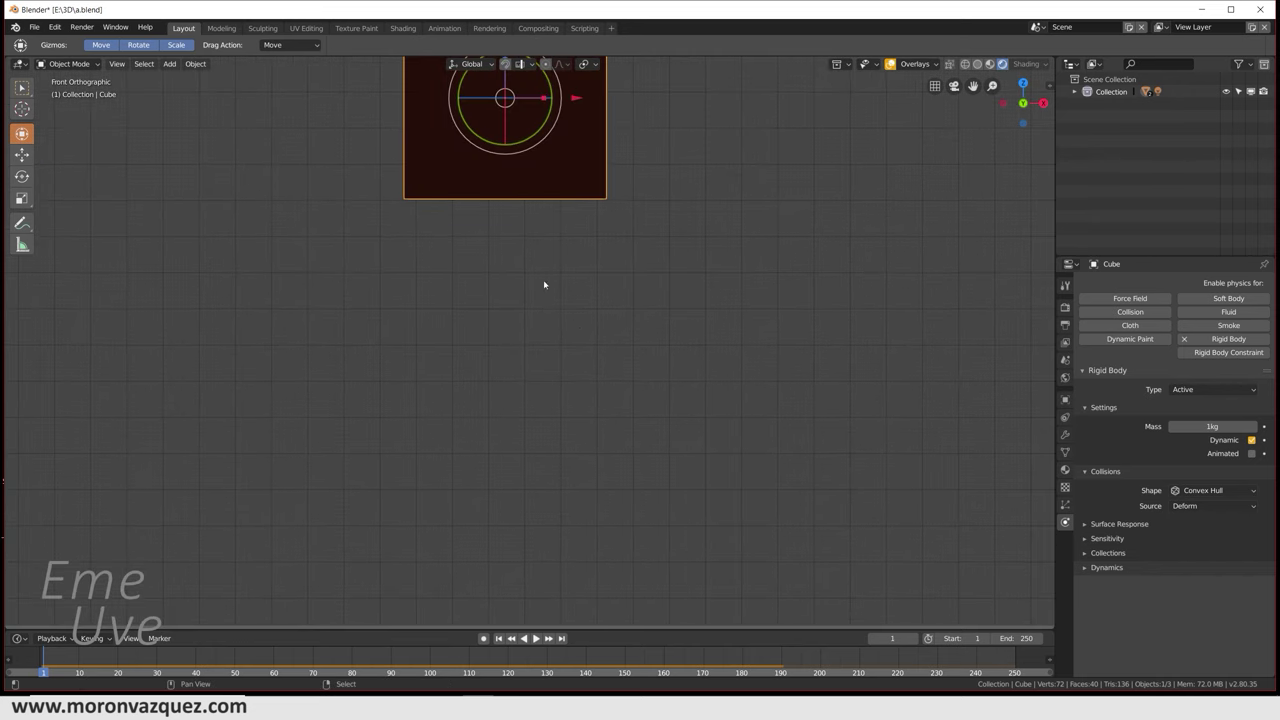
{"action": "scroll", "coordinate": [544, 290], "scroll_direction": "down", "scroll_amount": 1}
{"action": "key", "text": "g"}
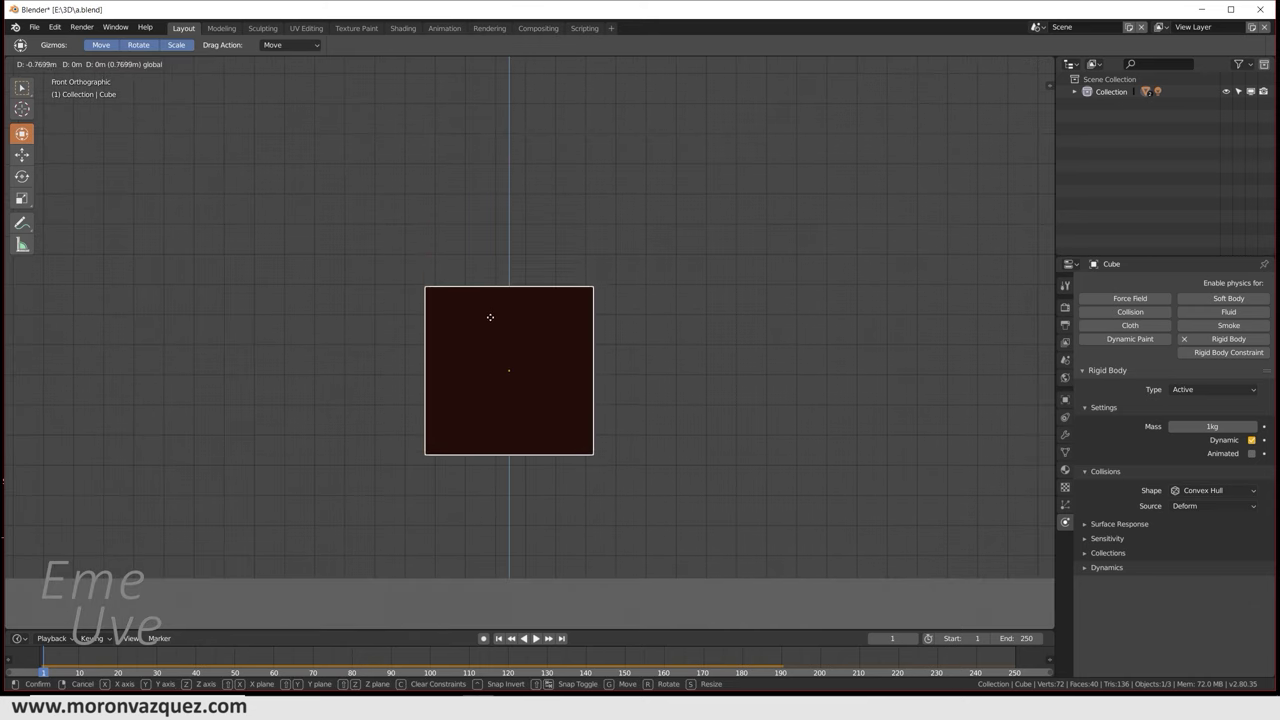
{"action": "left_click", "coordinate": [492, 432]}
Step: Frame the brick, play its fall, then stop and rewind to frame 1
{"action": "scroll", "coordinate": [571, 457], "scroll_direction": "up", "scroll_amount": 4}
{"action": "middle_click_drag", "start_coordinate": [589, 494], "coordinate": [618, 131], "text": "shift"}
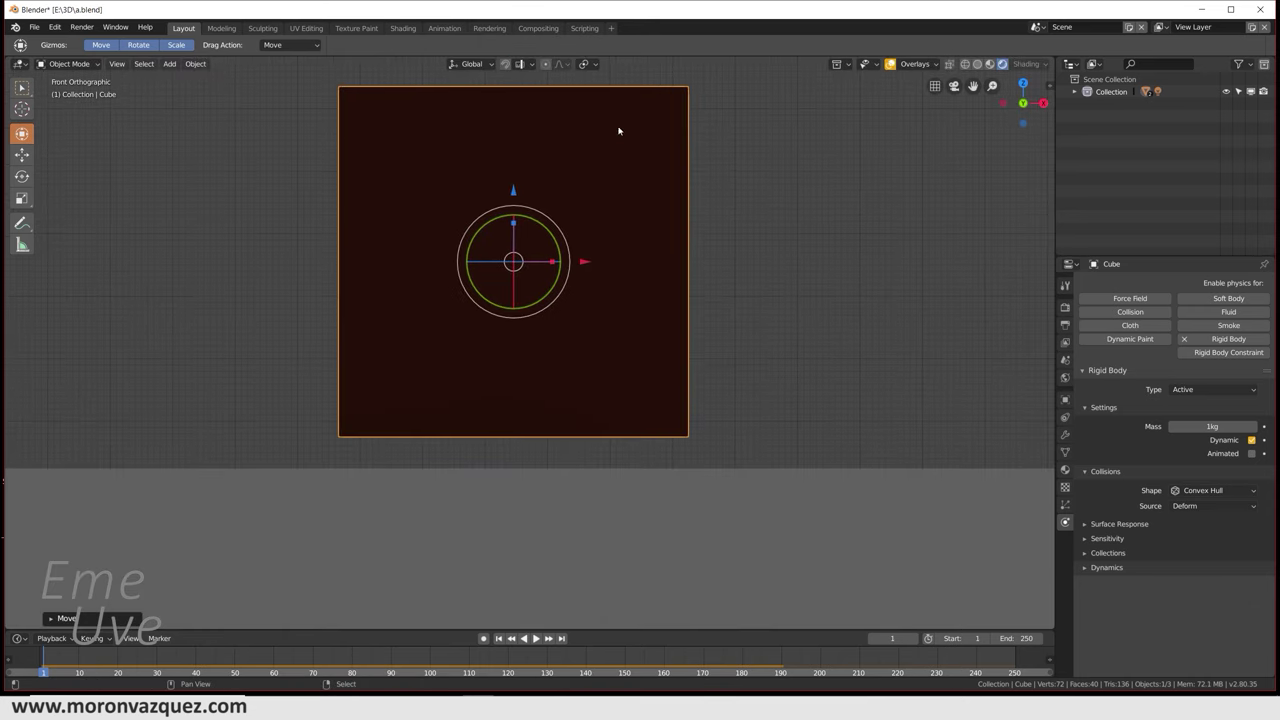
{"action": "scroll", "coordinate": [586, 437], "scroll_direction": "up", "scroll_amount": 2}
{"action": "scroll", "coordinate": [614, 400], "scroll_direction": "up", "scroll_amount": 1}
{"action": "left_click", "coordinate": [533, 638]}
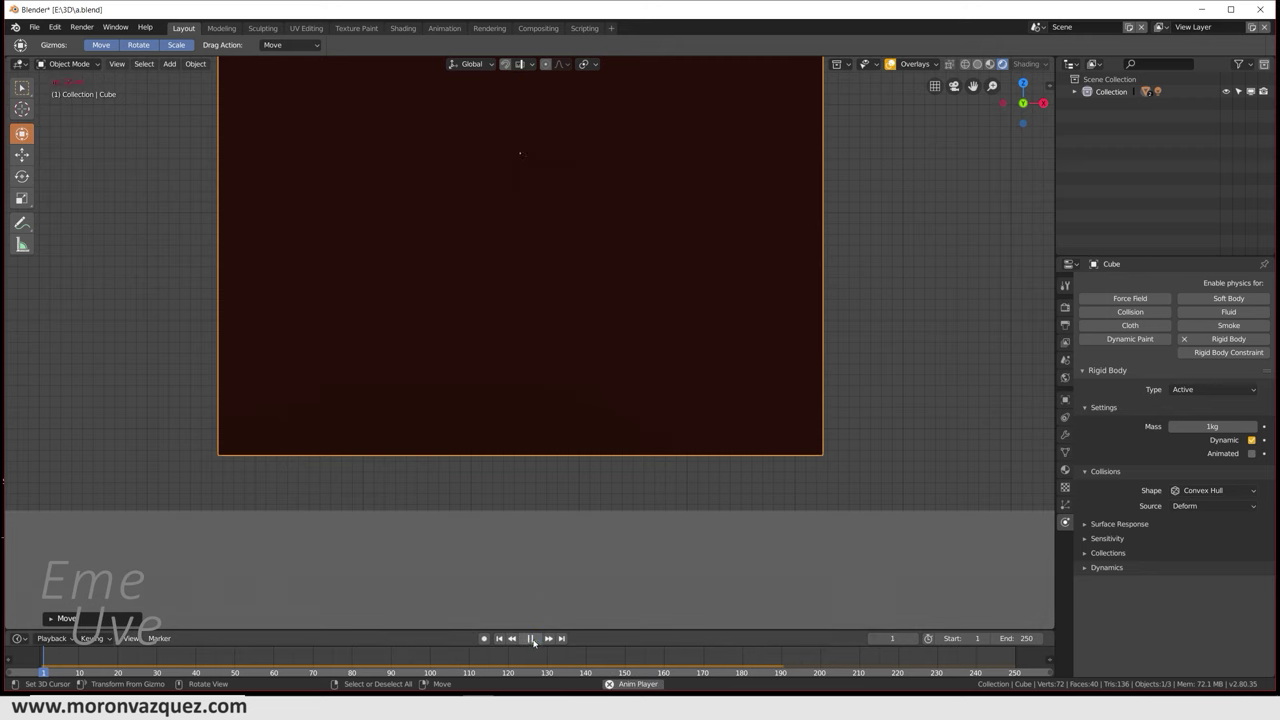
{"action": "left_click", "coordinate": [529, 638]}
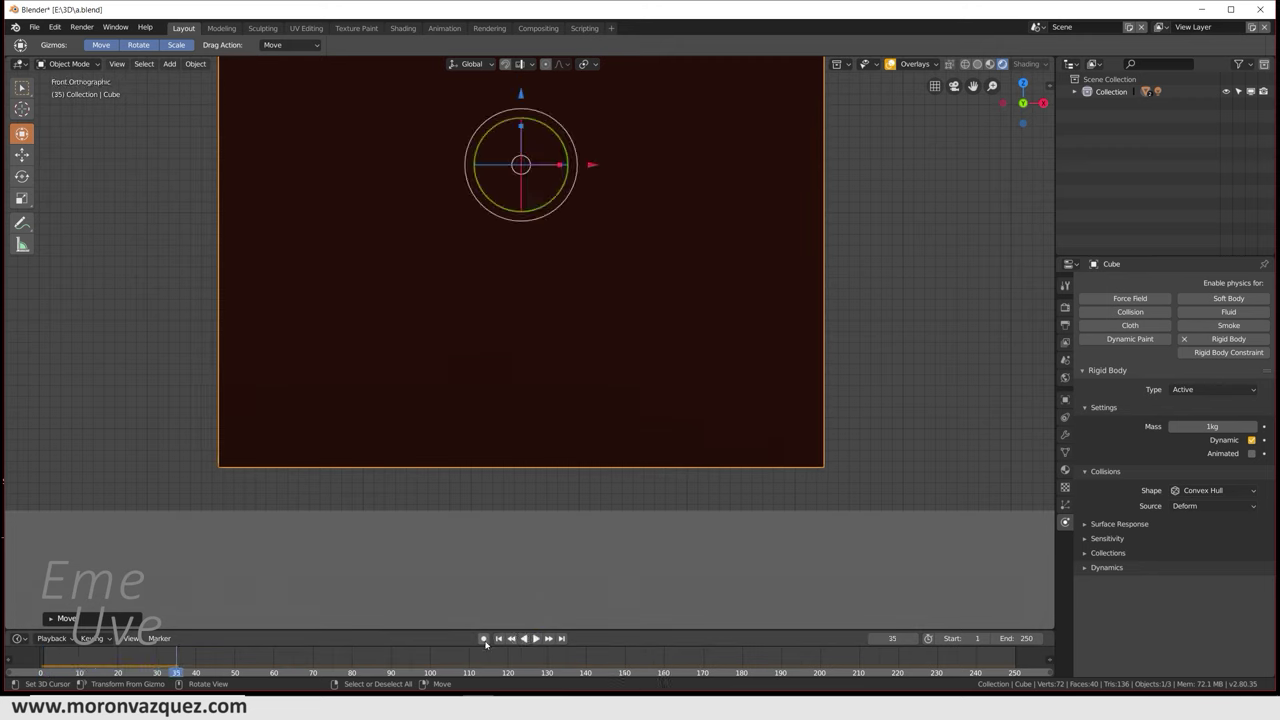
{"action": "left_click", "coordinate": [499, 638]}
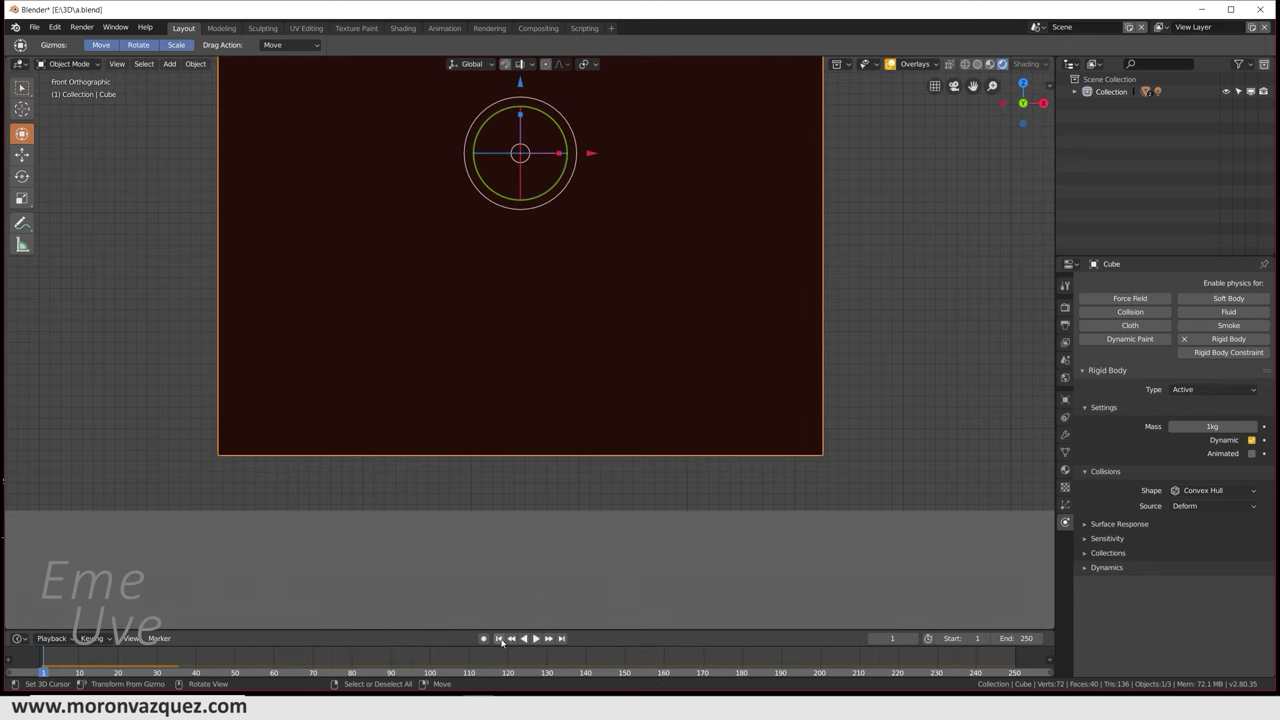
Step: Nudge the brick slightly lower along Z and replay the fall briefly, returning to frame 1
{"action": "left_click", "coordinate": [535, 638]}
{"action": "left_click", "coordinate": [535, 638]}
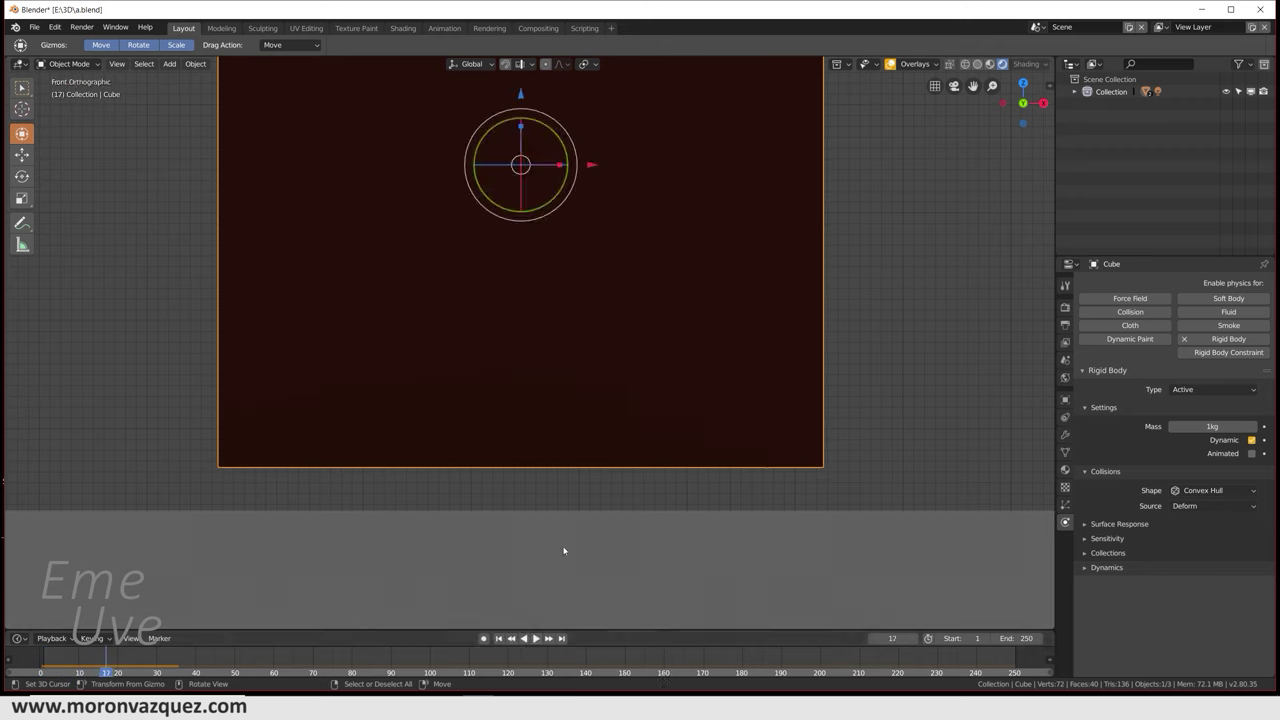
{"action": "left_click", "coordinate": [499, 638]}
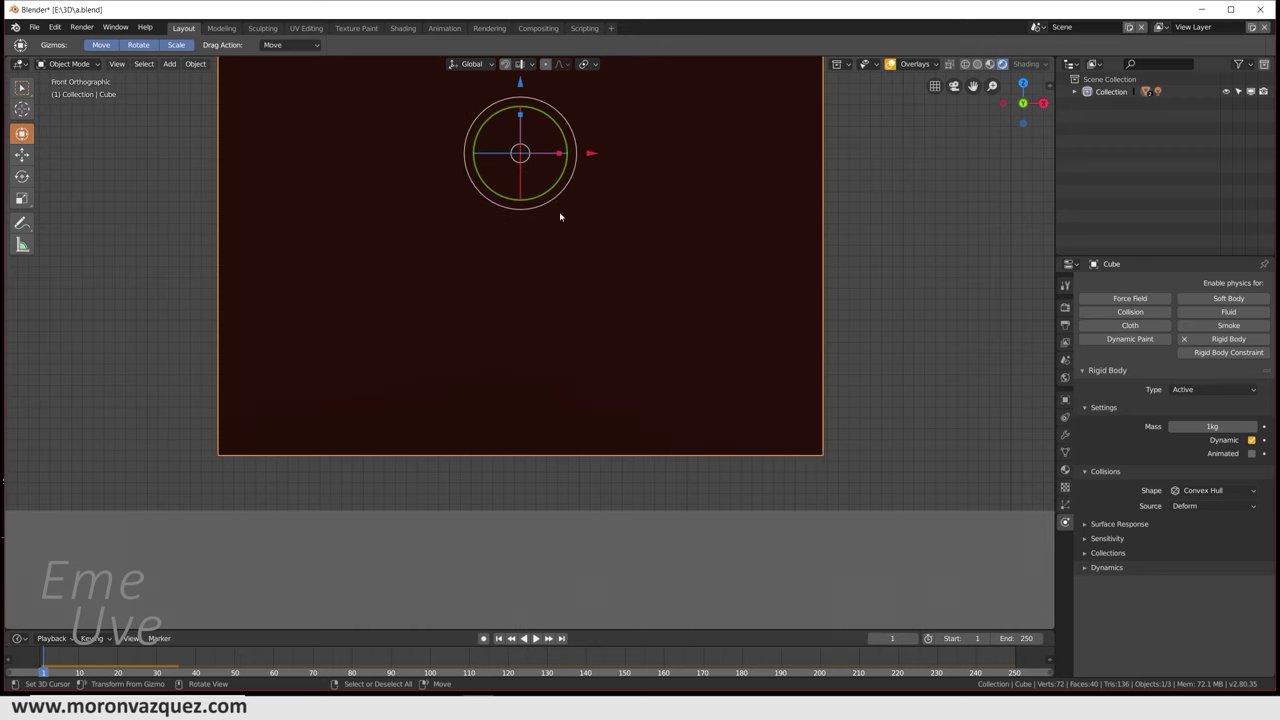
{"action": "left_click_drag", "start_coordinate": [520, 90], "coordinate": [522, 97]}
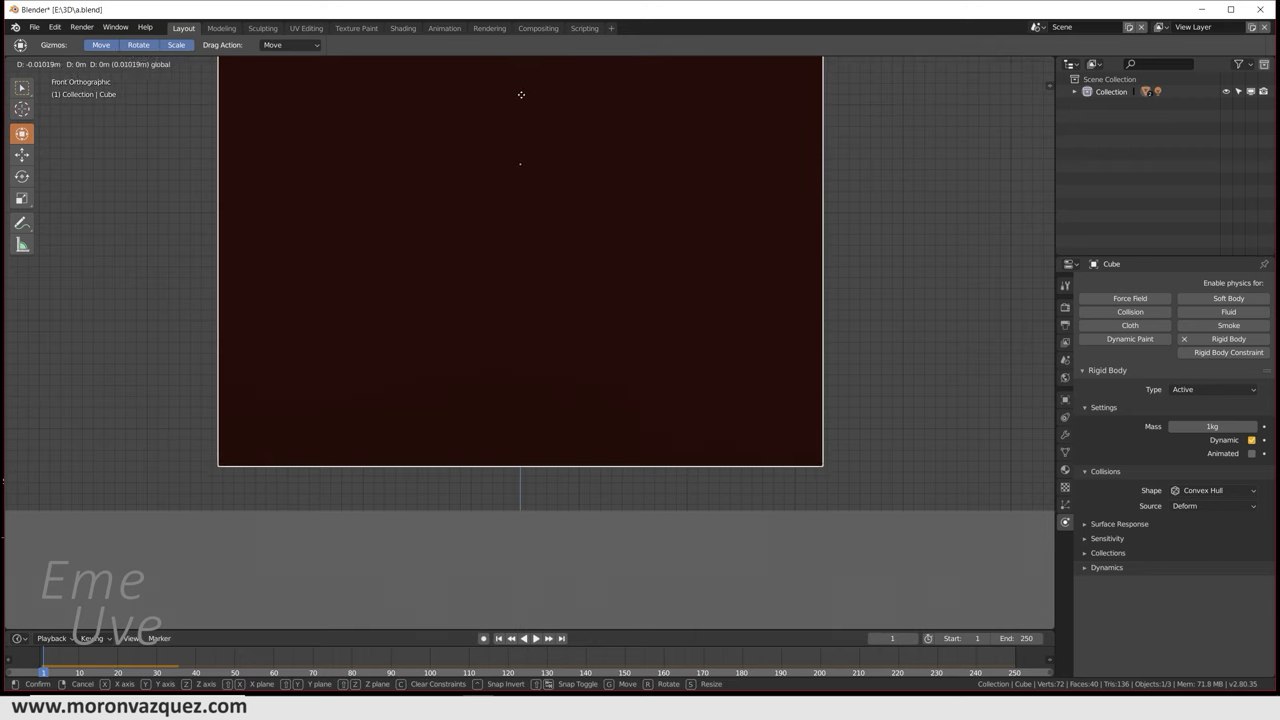
{"action": "left_click", "coordinate": [535, 638]}
{"action": "key", "text": "Escape"}
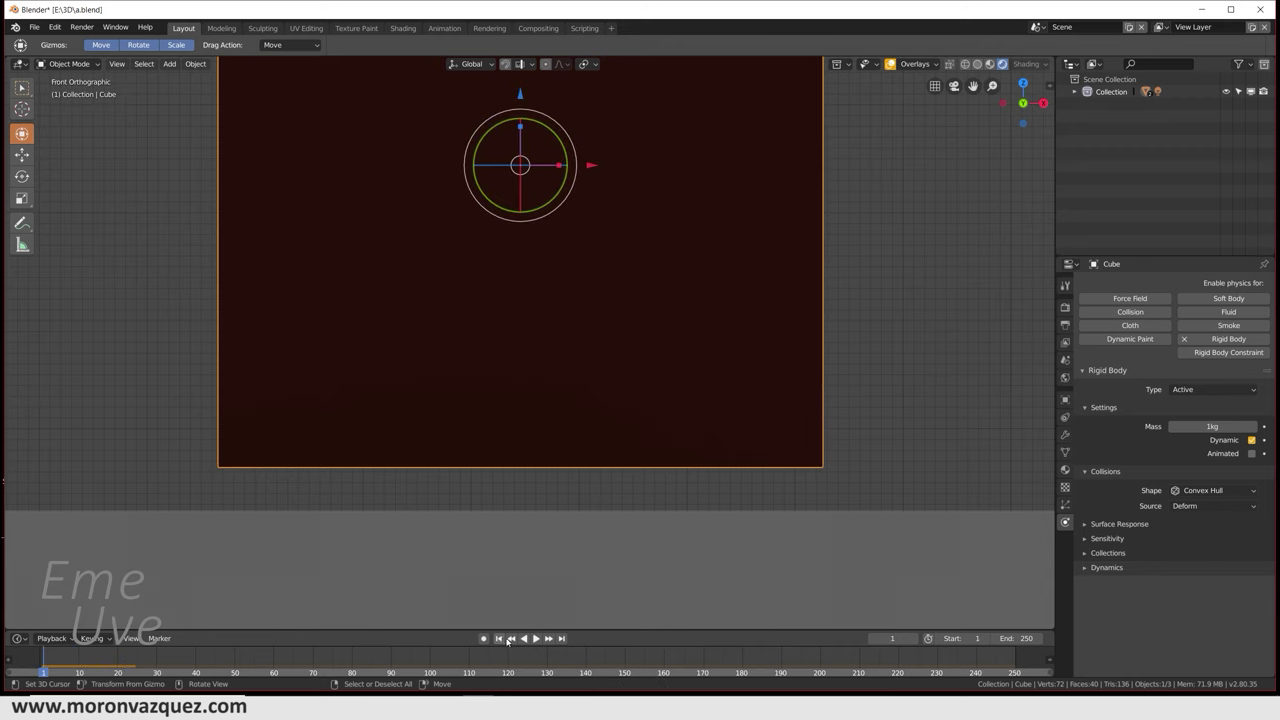
{"action": "left_click", "coordinate": [535, 638]}
{"action": "key", "text": "Escape"}
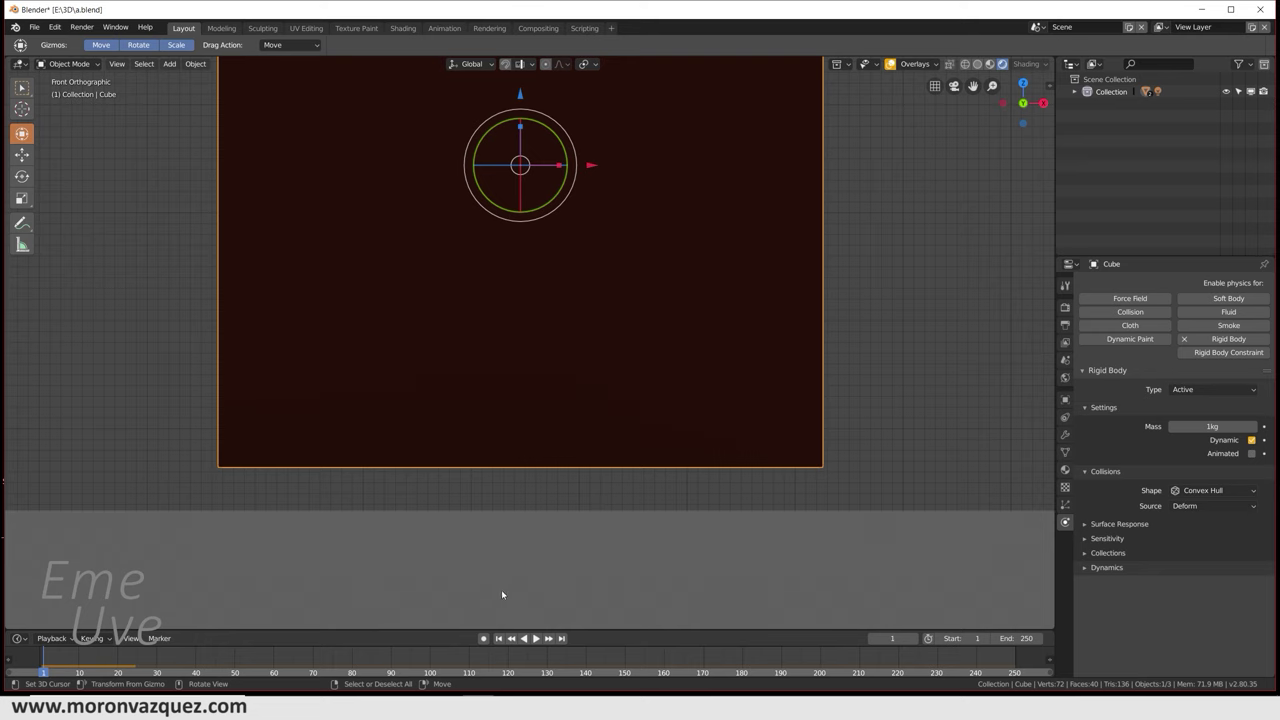
{"action": "mouse_move", "coordinate": [611, 527]}
{"action": "middle_mouse_down"}
{"action": "mouse_move", "coordinate": [691, 374]}
{"action": "mouse_move", "coordinate": [697, 271]}
{"action": "mouse_move", "coordinate": [681, 248]}
{"action": "mouse_move", "coordinate": [563, 340]}
{"action": "mouse_move", "coordinate": [579, 349]}
{"action": "mouse_move", "coordinate": [556, 306]}
{"action": "mouse_move", "coordinate": [566, 291]}
{"action": "mouse_move", "coordinate": [506, 277]}
{"action": "mouse_move", "coordinate": [517, 266]}
{"action": "mouse_move", "coordinate": [566, 354]}
{"action": "mouse_move", "coordinate": [564, 385]}
{"action": "mouse_move", "coordinate": [542, 358]}
{"action": "middle_mouse_up"}
Step: Duplicate the brick and place the copy end to end beside it
{"action": "scroll", "coordinate": [681, 248], "scroll_direction": "down", "scroll_amount": 3}
{"action": "scroll", "coordinate": [459, 290], "scroll_direction": "up", "scroll_amount": 4}
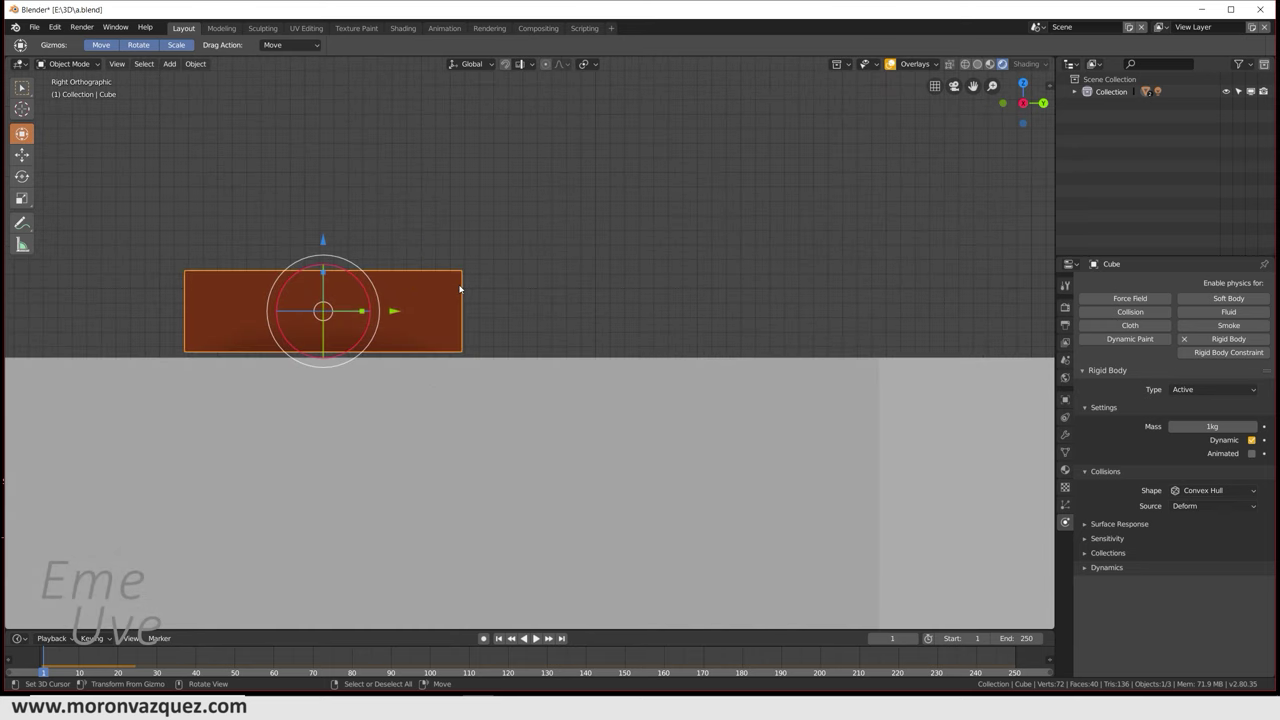
{"action": "key", "text": "shift+d"}
{"action": "right_click", "coordinate": [405, 305]}
{"action": "left_click_drag", "start_coordinate": [395, 311], "coordinate": [677, 298]}
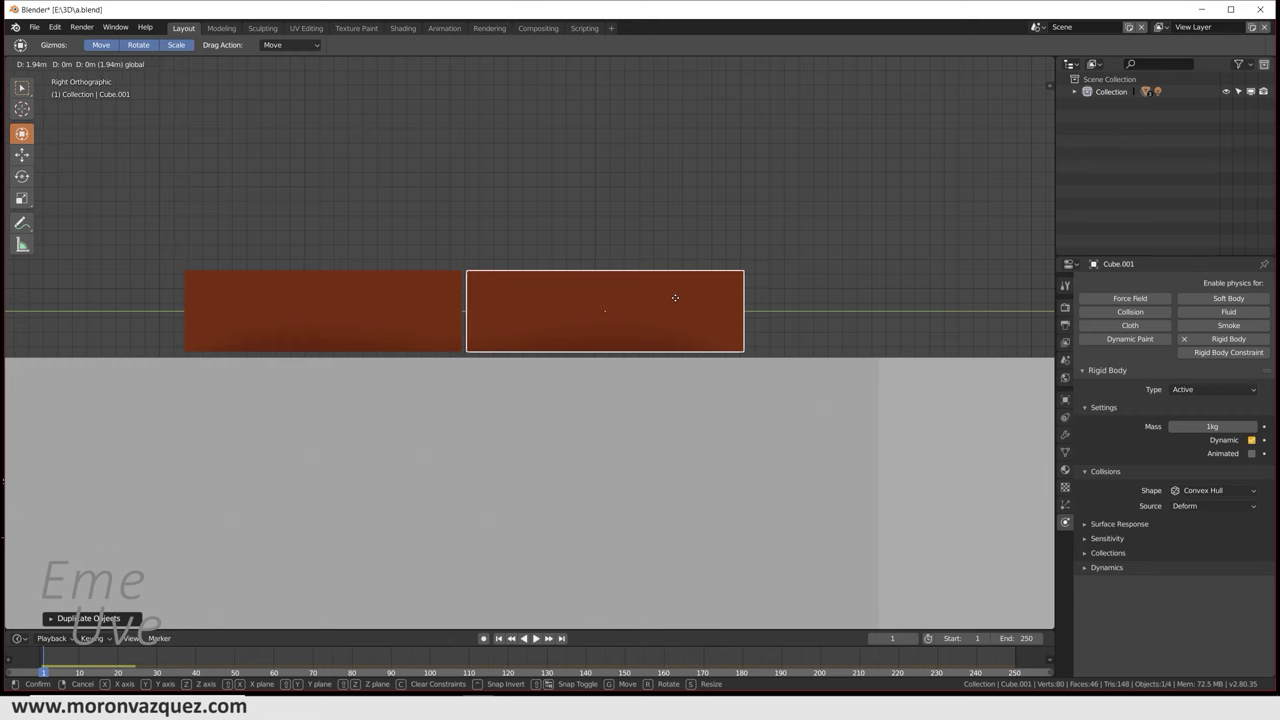
{"action": "left_click", "coordinate": [675, 298]}
Step: Duplicate both bricks along Y to make a row of four
{"action": "left_click", "coordinate": [419, 299], "text": "shift"}
{"action": "mouse_move", "coordinate": [684, 312]}
{"action": "middle_mouse_down", "text": "shift"}
{"action": "mouse_move", "coordinate": [471, 349]}
{"action": "mouse_move", "coordinate": [309, 351]}
{"action": "middle_mouse_up", "text": "shift"}
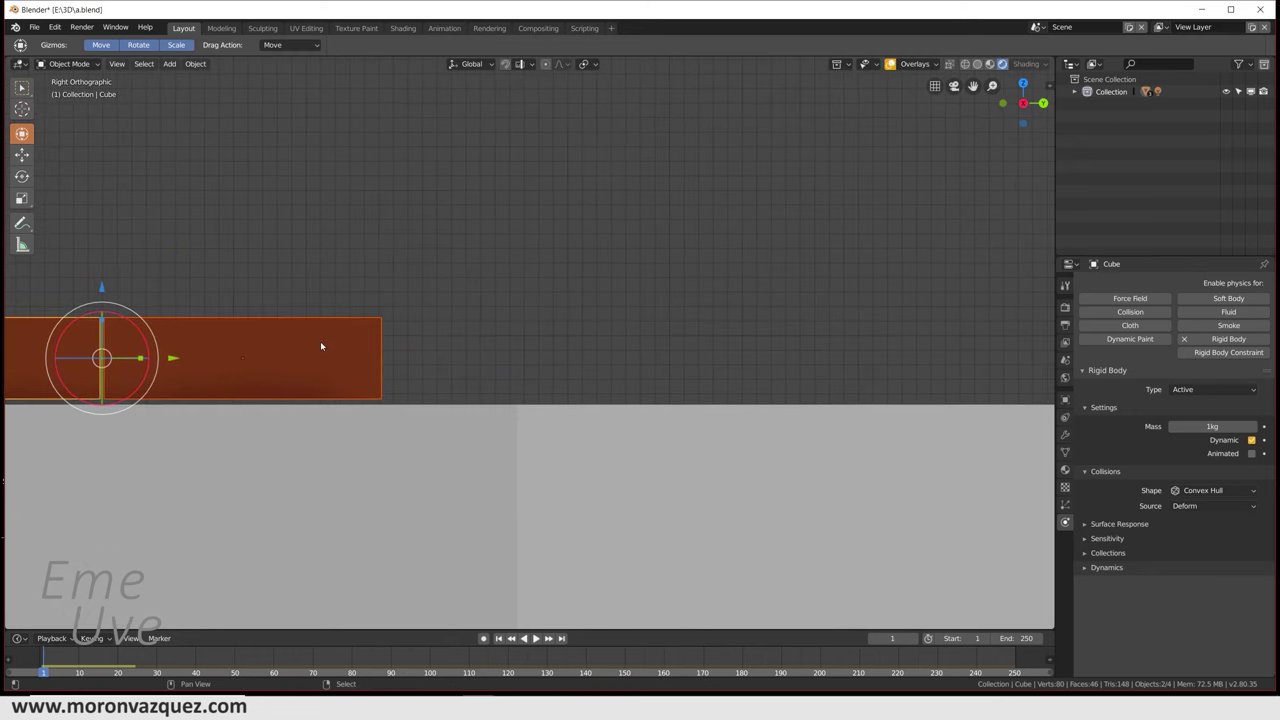
{"action": "key", "text": "shift+d"}
{"action": "right_click", "coordinate": [270, 337]}
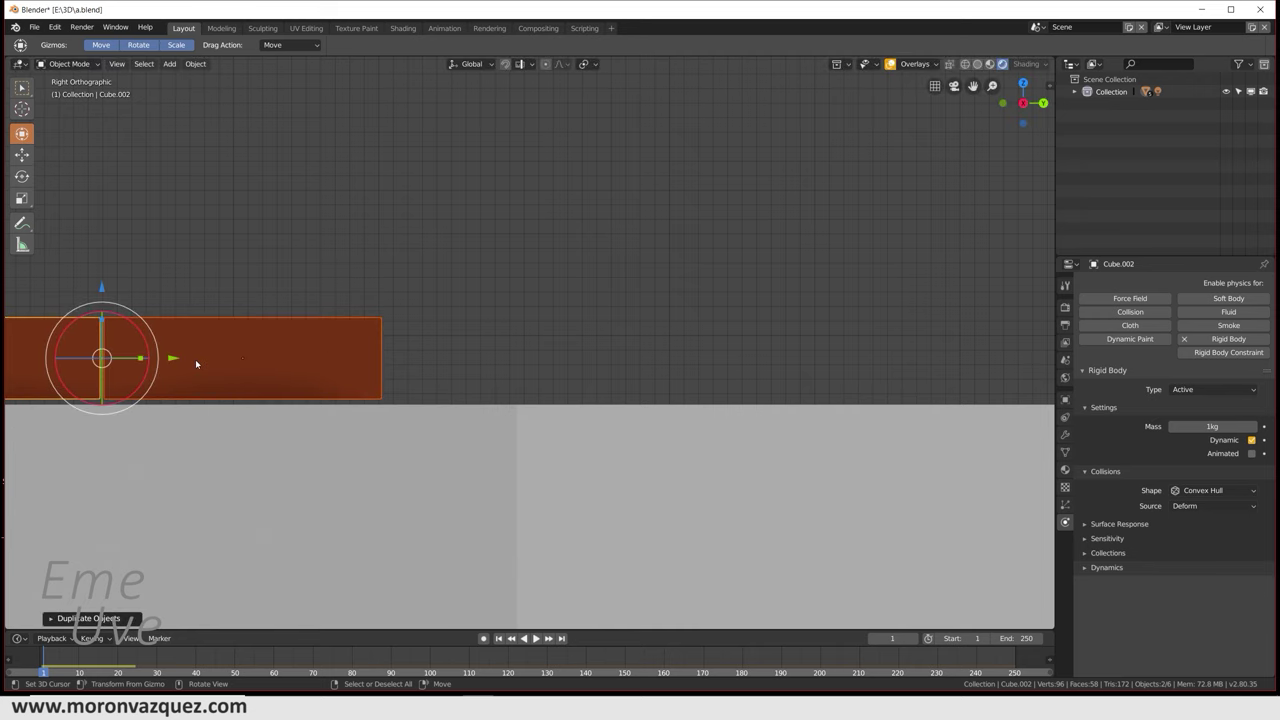
{"action": "key", "text": "g"}
{"action": "key", "text": "y"}
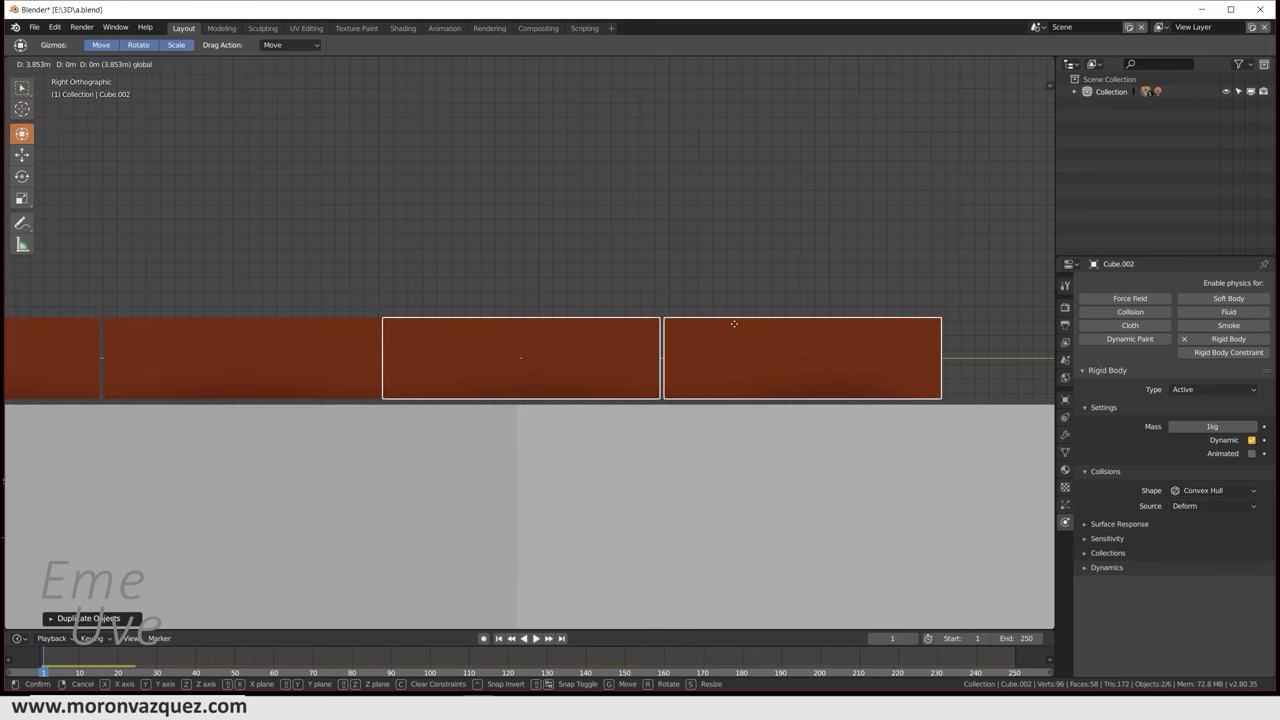
{"action": "left_click", "coordinate": [733, 323]}
Step: Duplicate all four bricks to extend the row to eight
{"action": "scroll", "coordinate": [458, 347], "scroll_direction": "down", "scroll_amount": 4}
{"action": "left_click", "coordinate": [390, 350], "text": "shift"}
{"action": "left_click", "coordinate": [288, 355], "text": "shift"}
{"action": "middle_click_drag", "start_coordinate": [606, 396], "coordinate": [462, 425], "text": "shift"}
{"action": "key", "text": "shift+d"}
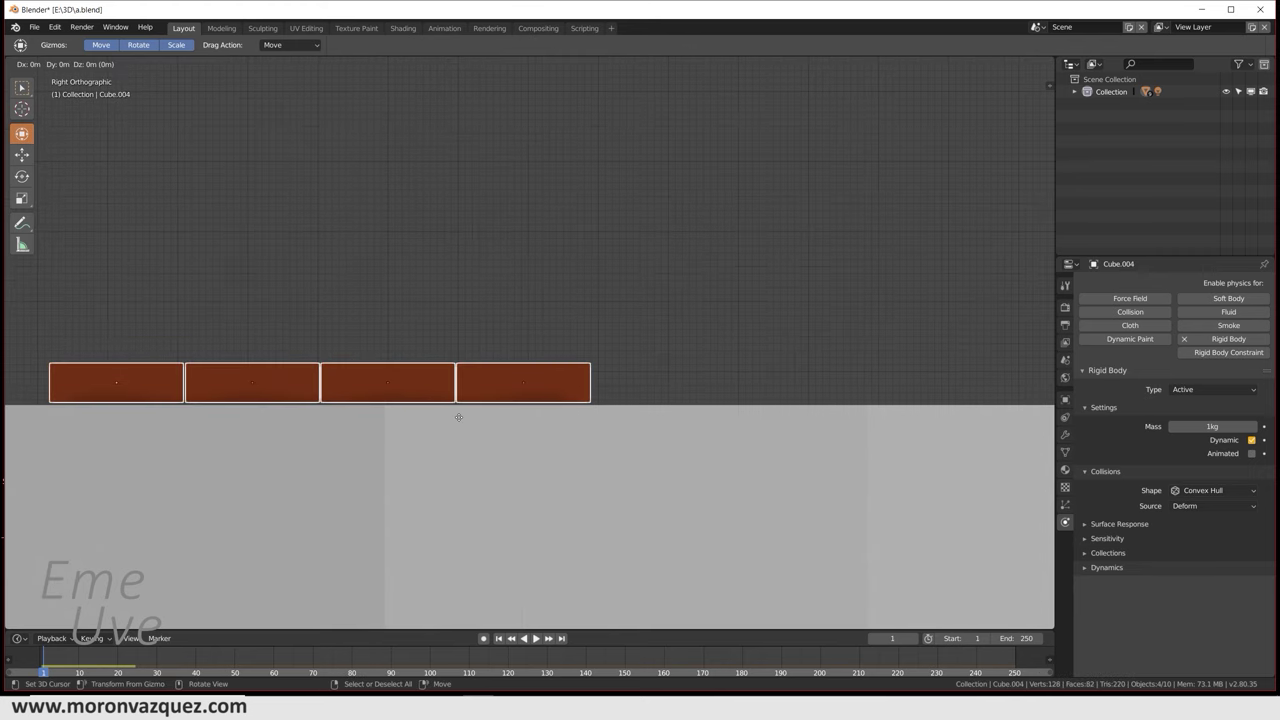
{"action": "right_click", "coordinate": [460, 421]}
{"action": "key", "text": "g"}
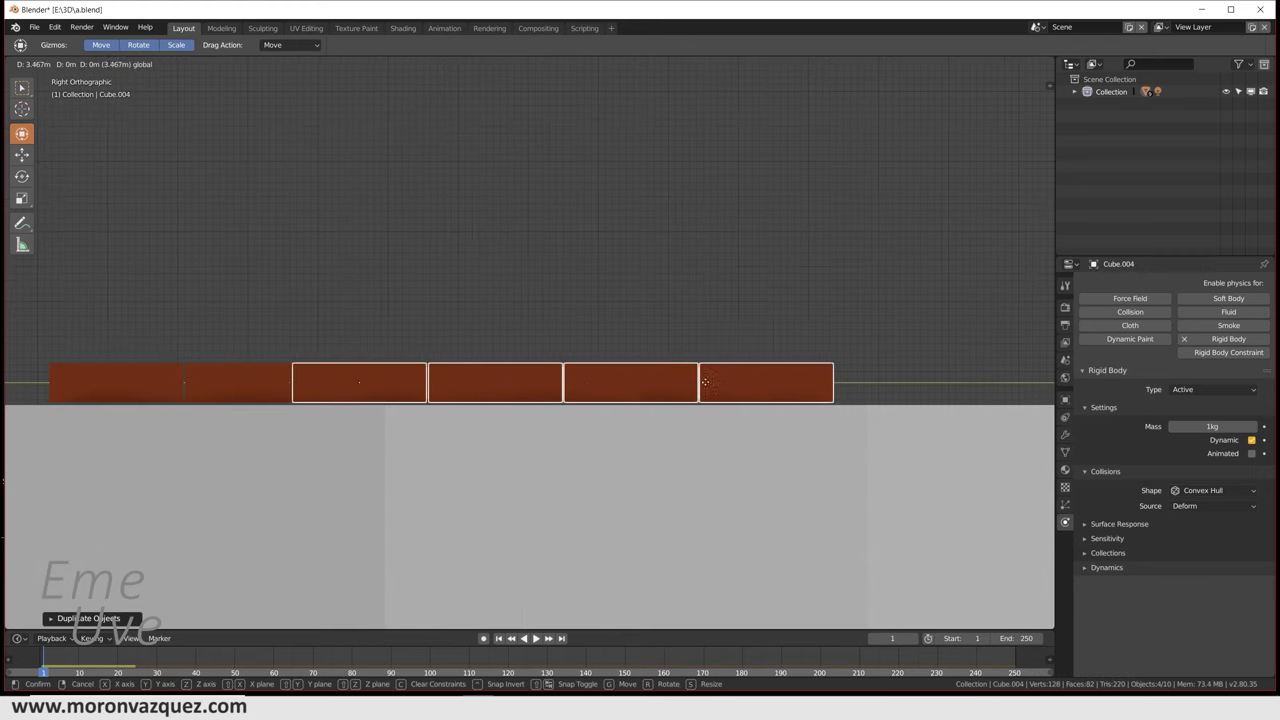
{"action": "left_click", "coordinate": [935, 374]}
Step: Duplicate all eight bricks to extend the row to sixteen
{"action": "middle_click_drag", "start_coordinate": [935, 374], "coordinate": [696, 395], "text": "shift"}
{"action": "left_click", "coordinate": [400, 380], "text": "shift"}
{"action": "left_click", "coordinate": [290, 380], "text": "shift"}
{"action": "left_click", "coordinate": [199, 380], "text": "shift"}
{"action": "left_click", "coordinate": [65, 384], "text": "shift"}
{"action": "middle_click_drag", "start_coordinate": [520, 424], "coordinate": [314, 432], "text": "shift"}
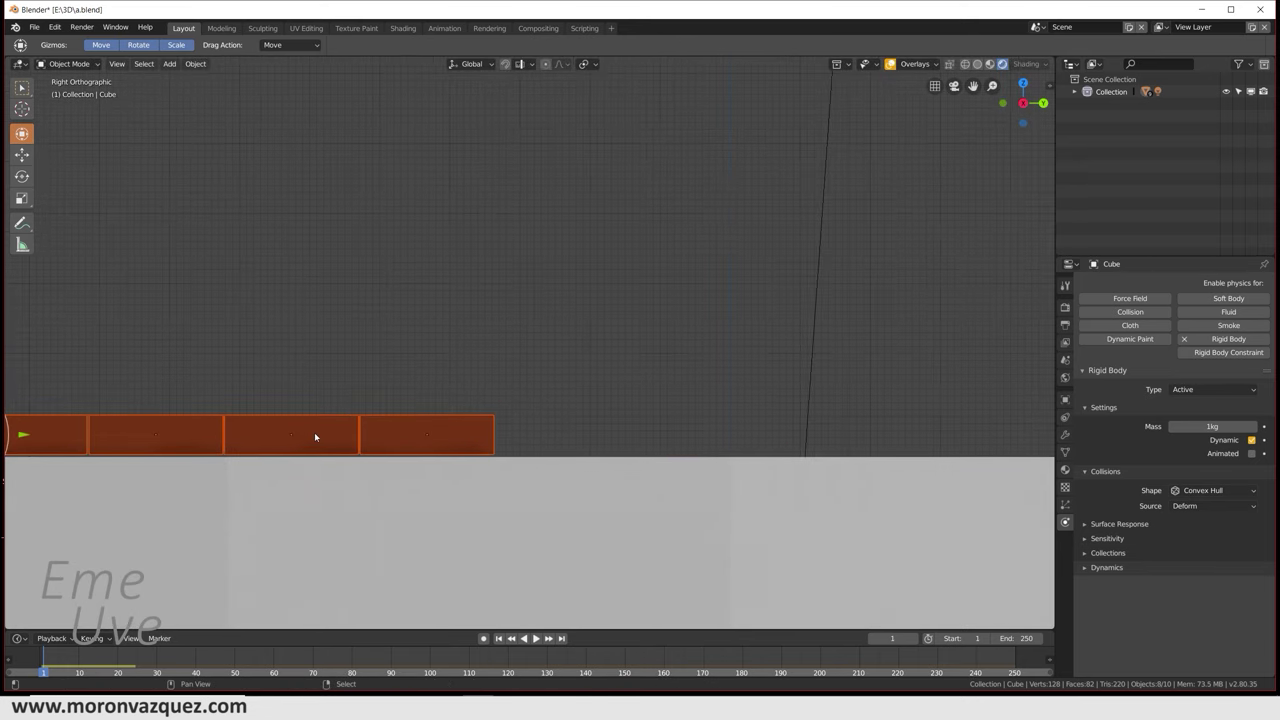
{"action": "middle_click_drag", "start_coordinate": [551, 416], "coordinate": [429, 415], "text": "shift"}
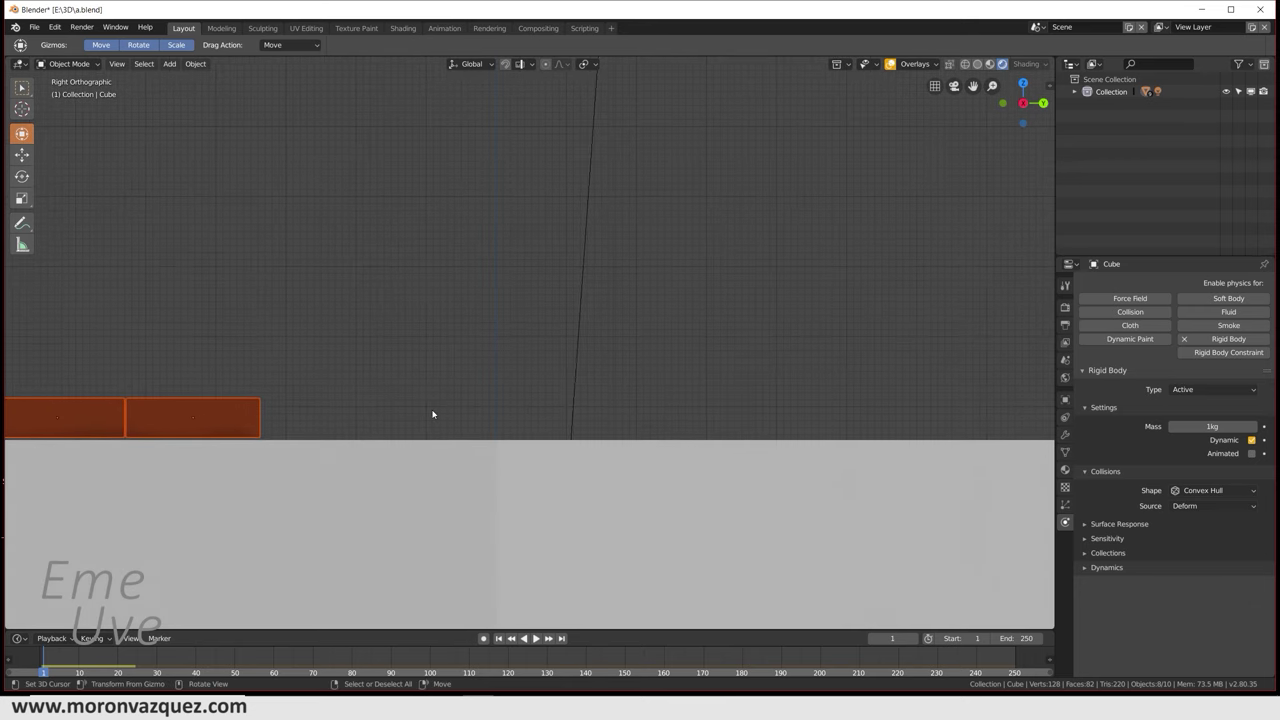
{"action": "key", "text": "shift+d"}
{"action": "right_click", "coordinate": [586, 397]}
{"action": "scroll", "coordinate": [408, 407], "scroll_direction": "down", "scroll_amount": 2}
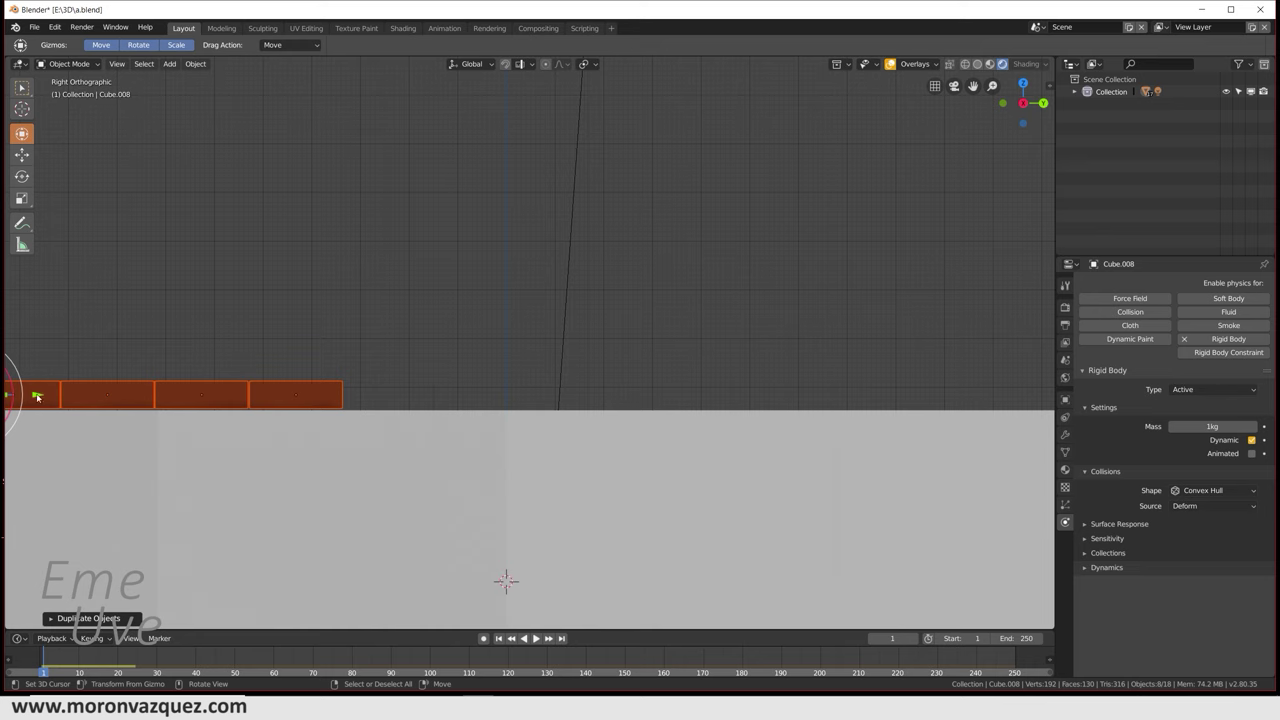
{"action": "key", "text": "shift+d"}
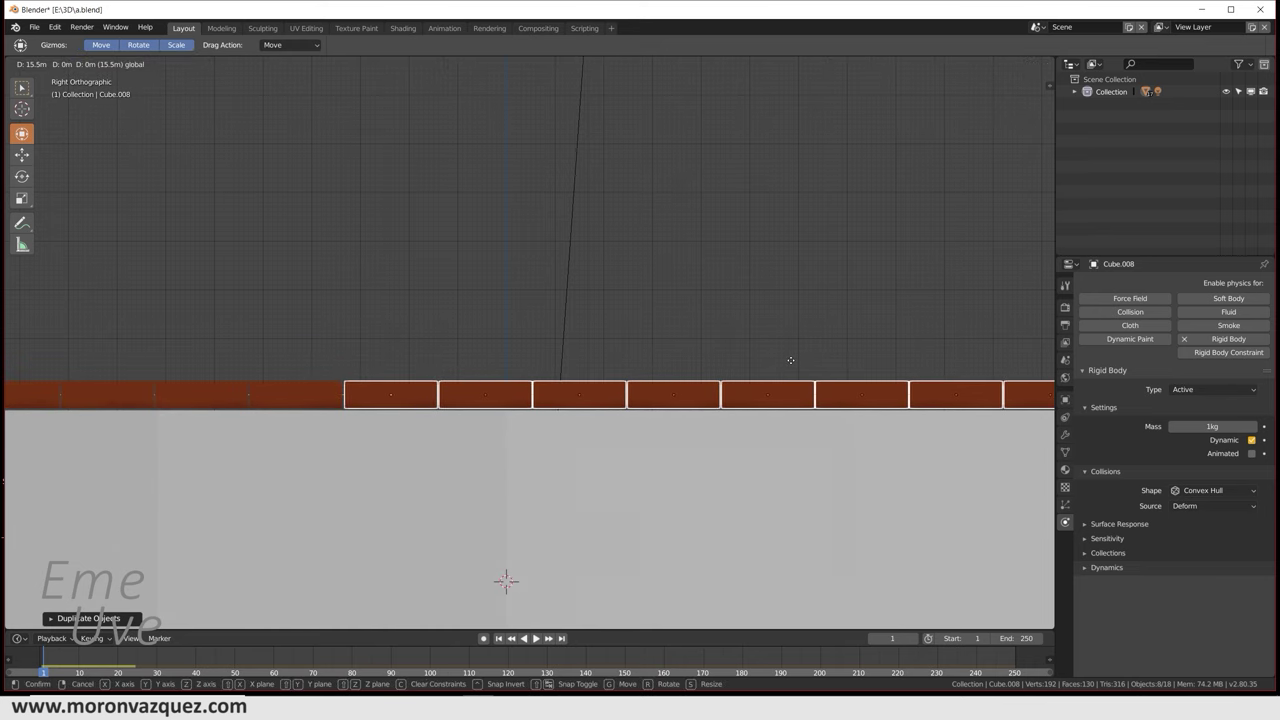
{"action": "left_click", "coordinate": [790, 360]}
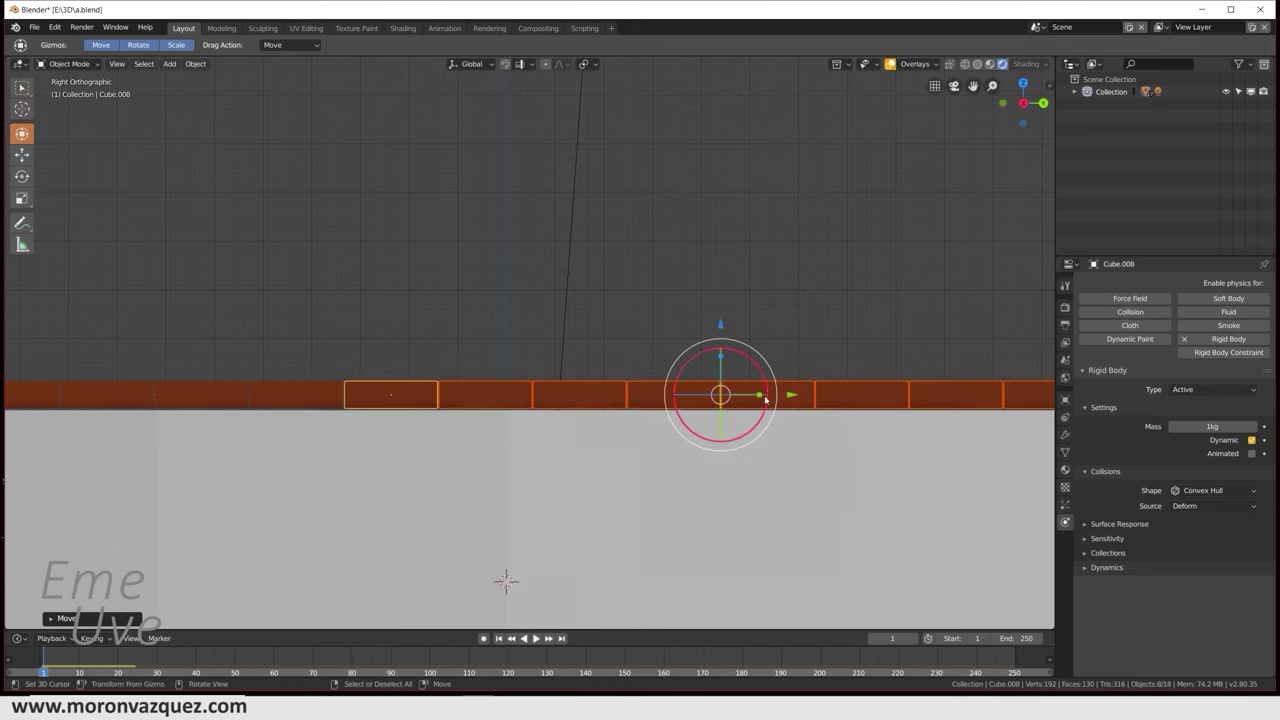
Step: Pan to the row's right end, then select a brick and the platform cylinder
{"action": "mouse_move", "coordinate": [690, 404]}
{"action": "middle_mouse_down", "text": "shift"}
{"action": "mouse_move", "coordinate": [199, 437]}
{"action": "mouse_move", "coordinate": [324, 391]}
{"action": "middle_mouse_up", "text": "shift"}
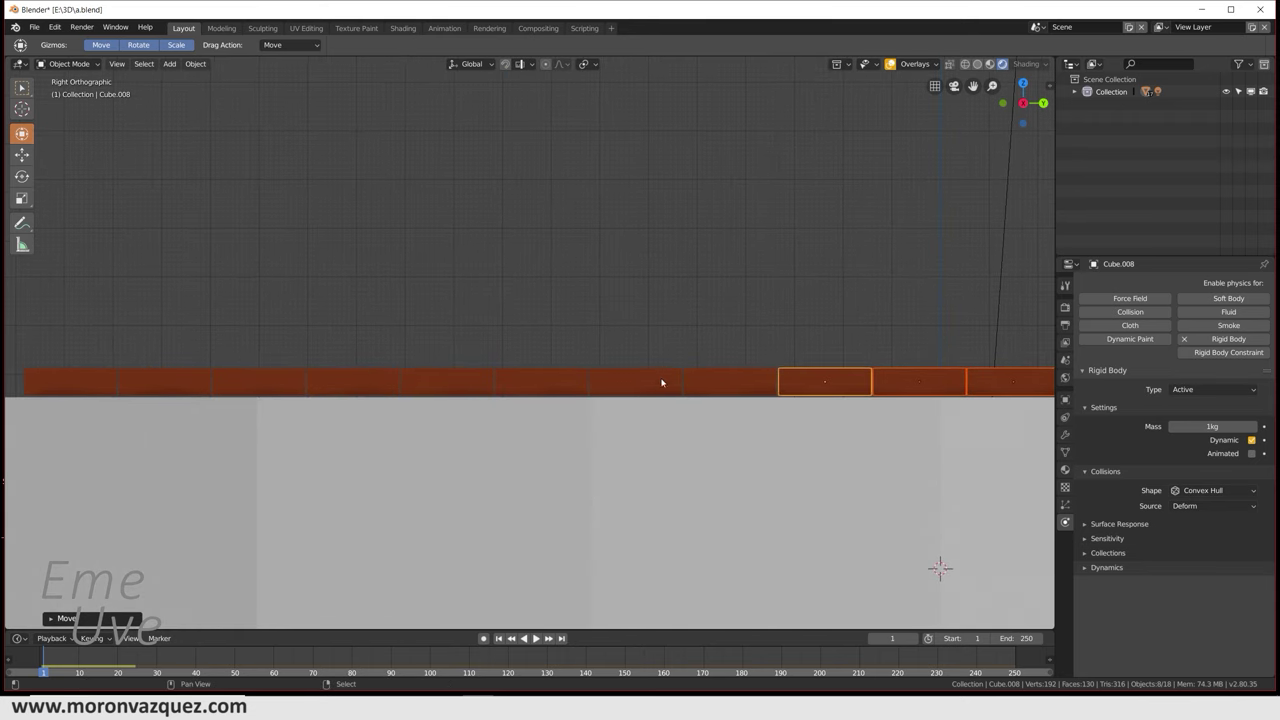
{"action": "left_click", "coordinate": [728, 383], "text": "shift"}
{"action": "left_click", "coordinate": [617, 402], "text": "shift"}
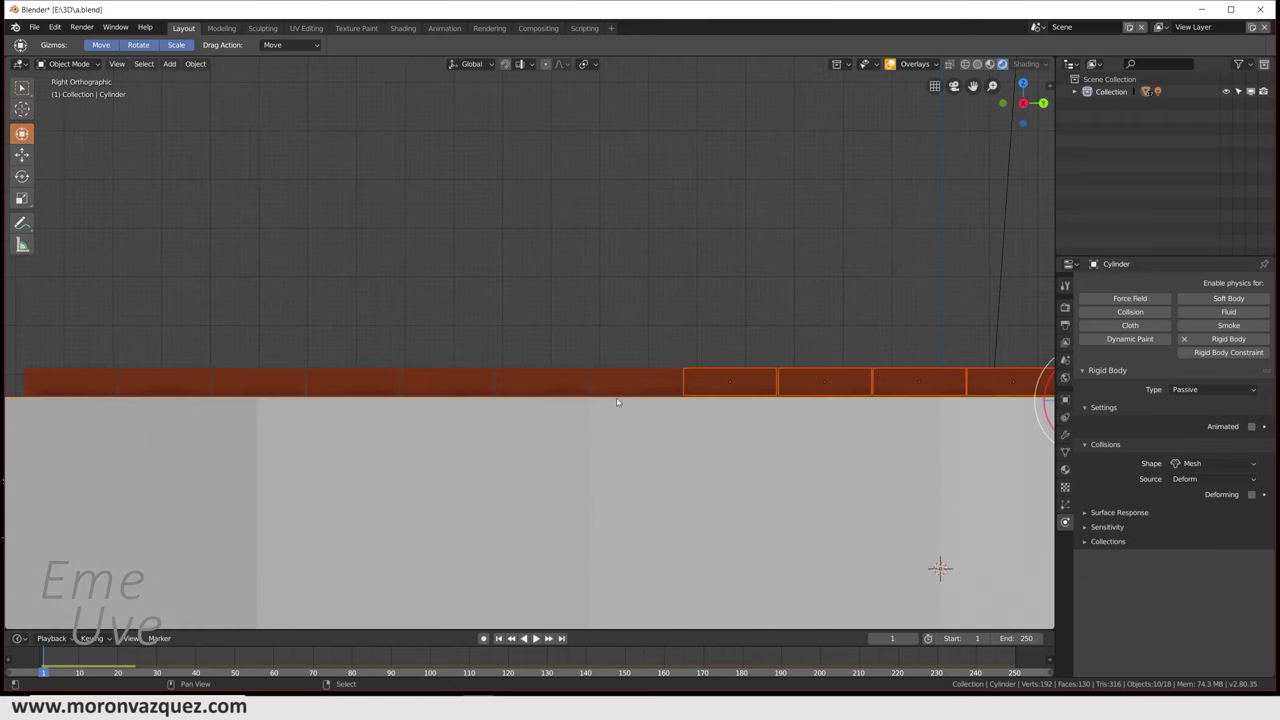
Step: Select the brick row, then drag the sun lamp far off to the left
{"action": "left_click", "coordinate": [61, 372]}
{"action": "scroll", "coordinate": [285, 334], "scroll_direction": "down", "scroll_amount": 4}
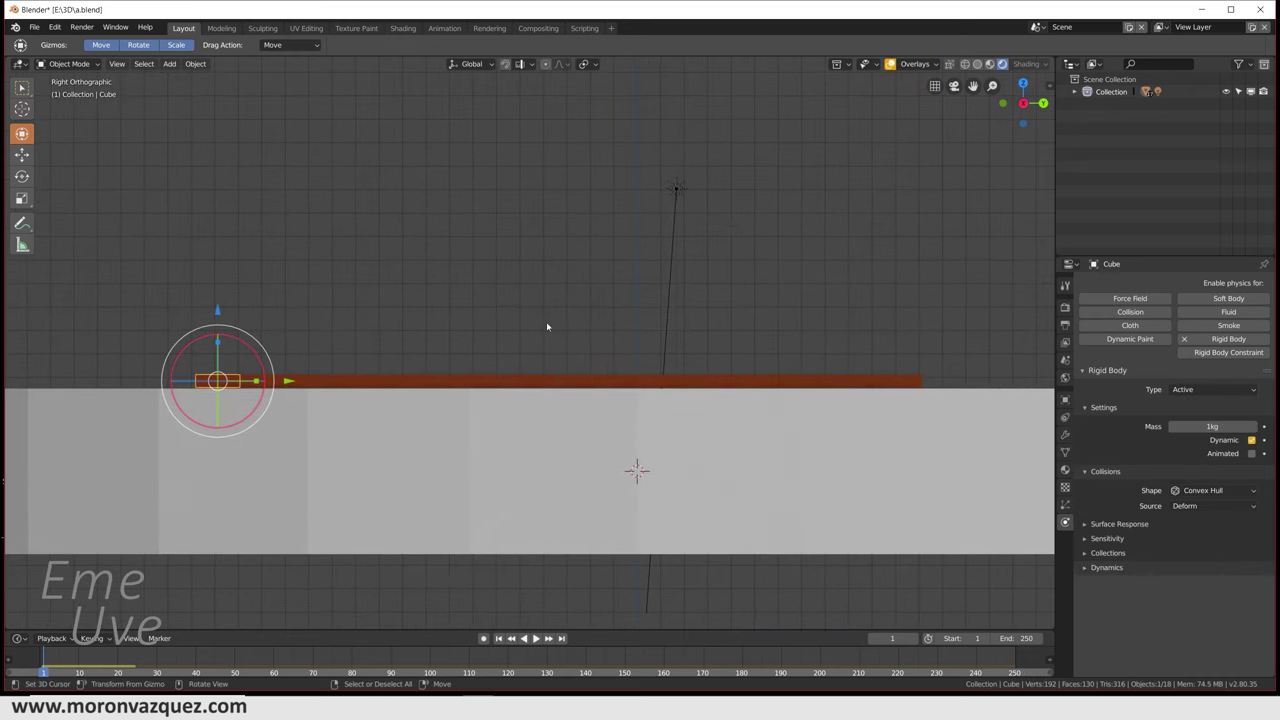
{"action": "key", "text": "b"}
{"action": "left_click_drag", "start_coordinate": [176, 362], "coordinate": [1009, 387]}
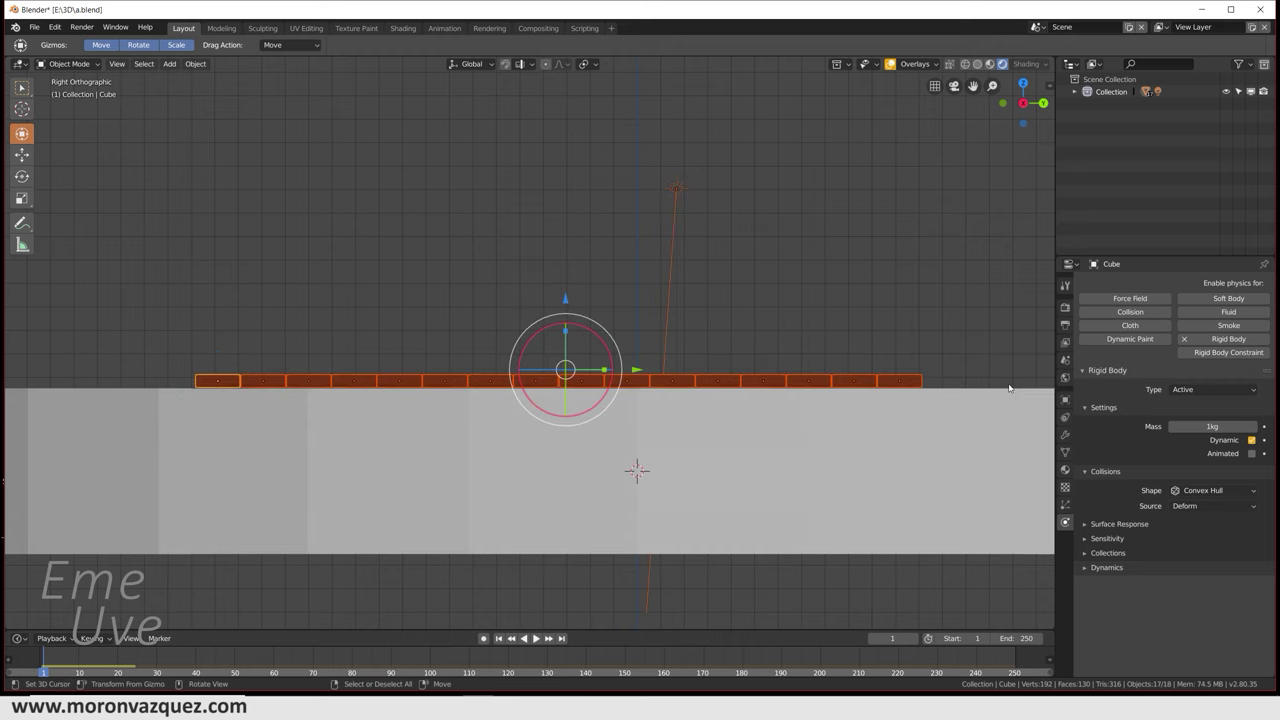
{"action": "left_click", "coordinate": [677, 192]}
{"action": "left_click_drag", "start_coordinate": [746, 191], "coordinate": [186, 351]}
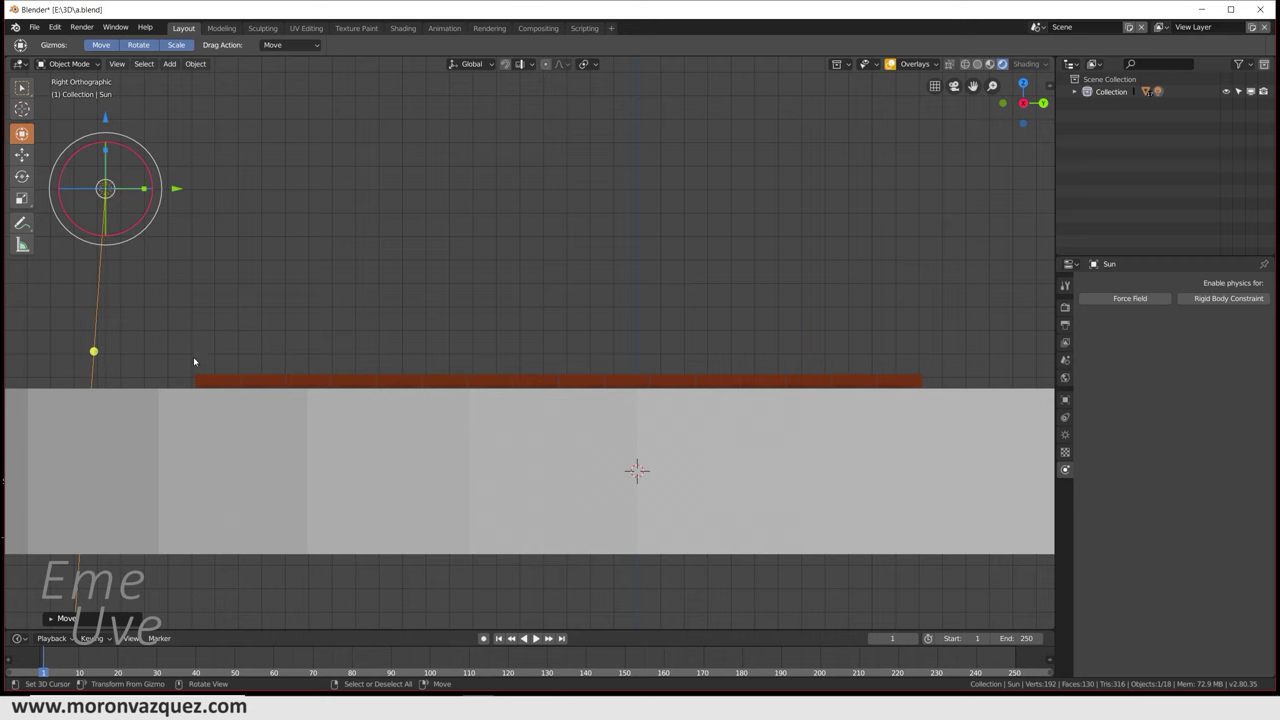
Step: Box-select the whole sixteen-brick row and duplicate it with Shift+D
{"action": "left_click", "coordinate": [215, 381]}
{"action": "key", "text": "b"}
{"action": "left_click_drag", "start_coordinate": [156, 327], "coordinate": [1002, 381]}
{"action": "mouse_move", "coordinate": [1002, 381]}
{"action": "middle_mouse_down"}
{"action": "mouse_move", "coordinate": [976, 366]}
{"action": "mouse_move", "coordinate": [1005, 352]}
{"action": "mouse_move", "coordinate": [1000, 334]}
{"action": "middle_mouse_up"}
{"action": "scroll", "coordinate": [601, 375], "scroll_direction": "up", "scroll_amount": 5}
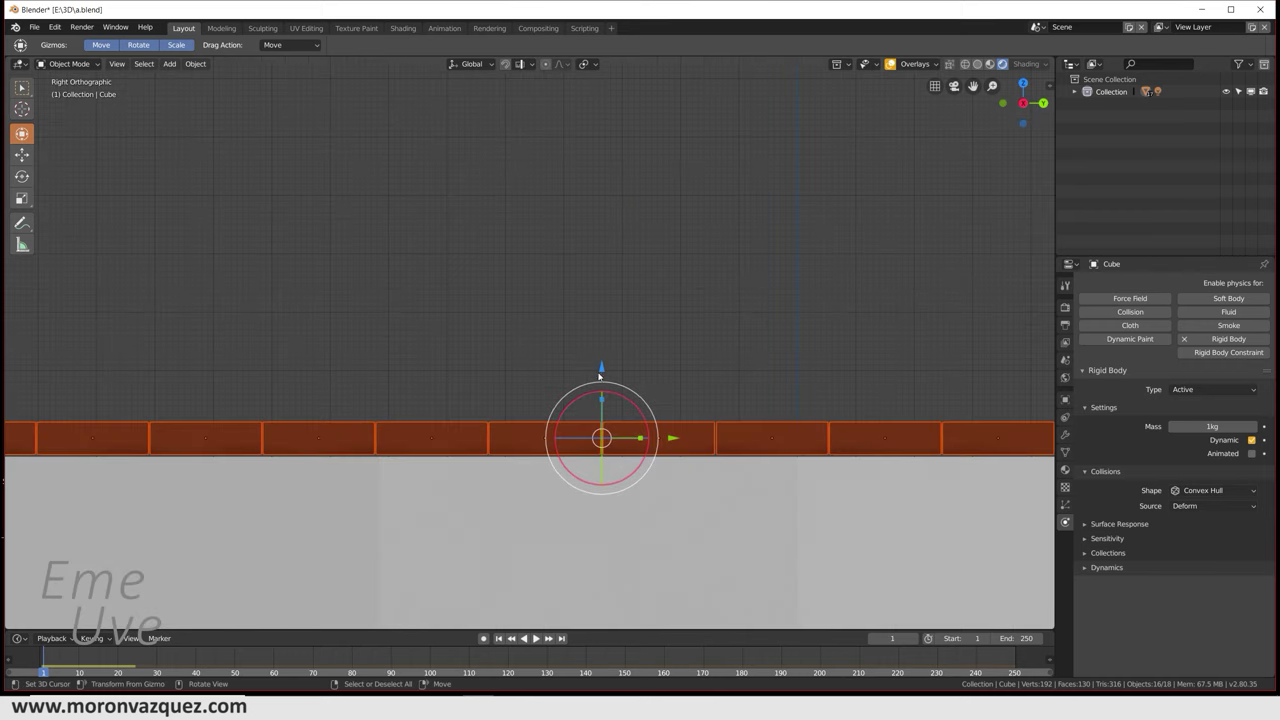
{"action": "scroll", "coordinate": [640, 385], "scroll_direction": "up", "scroll_amount": 2}
{"action": "key", "text": "shift+d"}
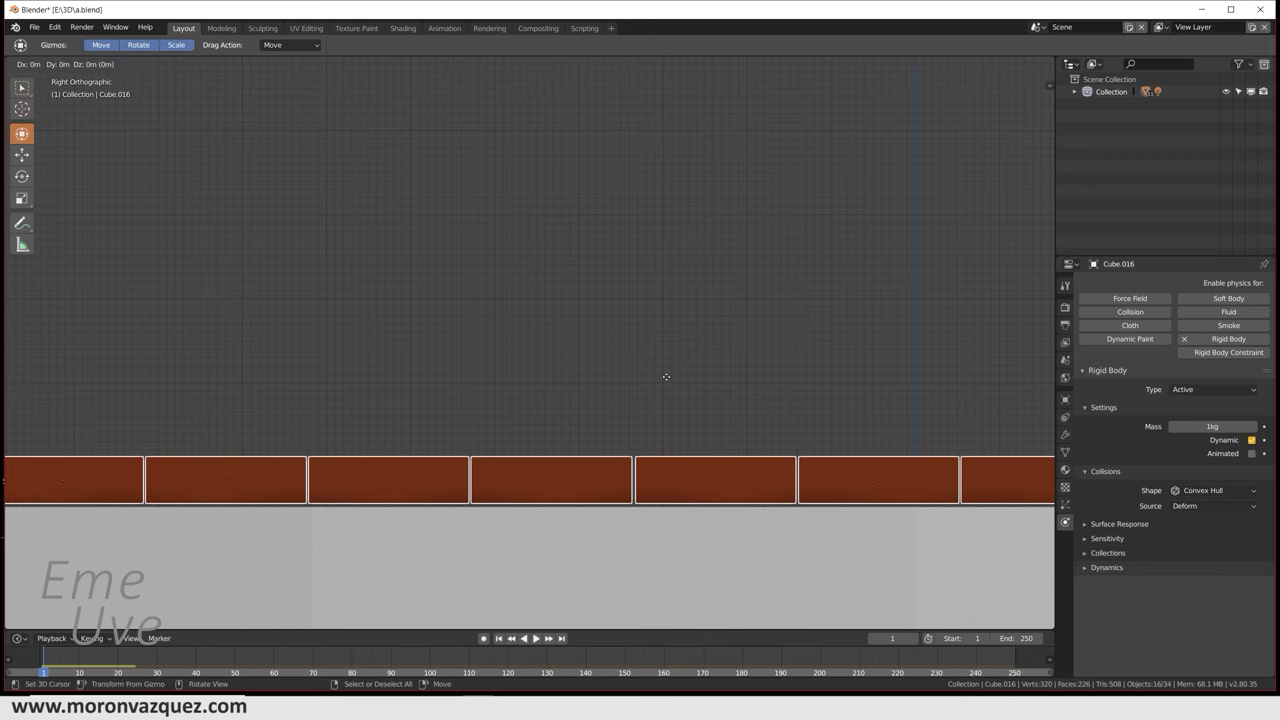
Step: Raise the duplicated brick row straight up above the first row
{"action": "right_click", "coordinate": [666, 376]}
{"action": "key", "text": "g"}
{"action": "key", "text": "z"}
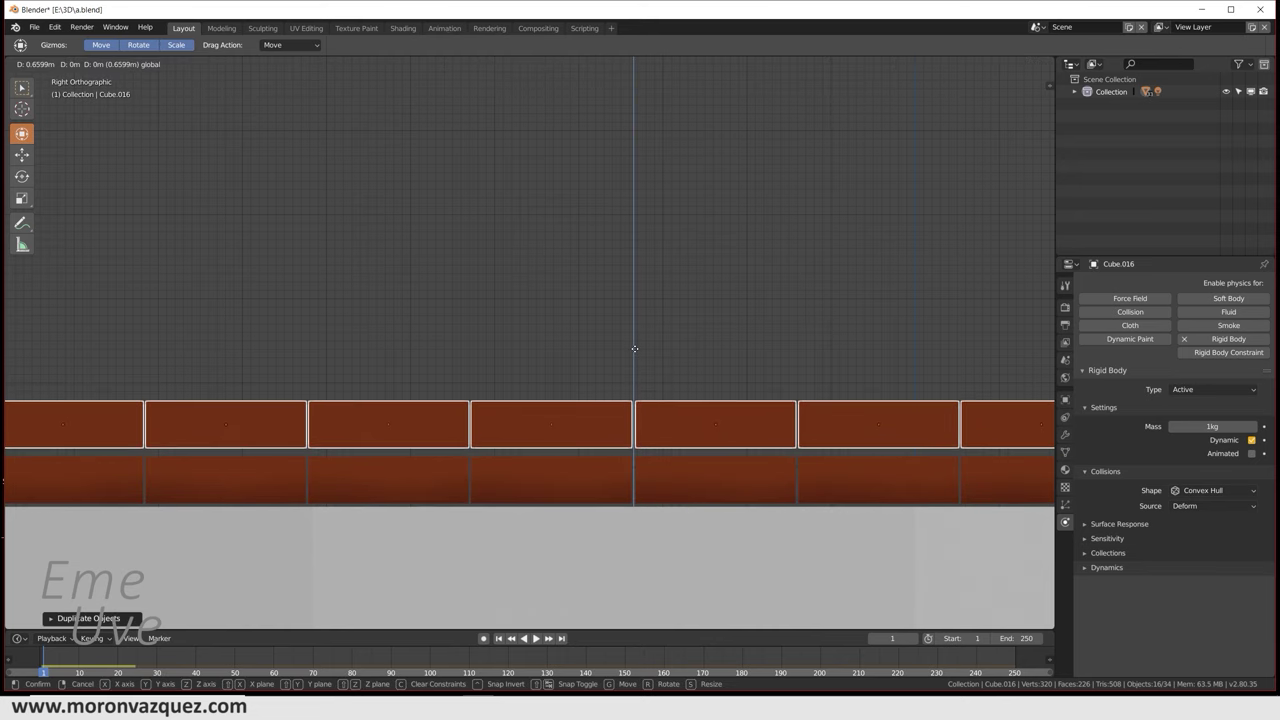
{"action": "left_click", "coordinate": [633, 357]}
Step: Zoom in on the joint and lower the top row to sit snugly on the bottom row
{"action": "scroll", "coordinate": [640, 420], "scroll_direction": "up", "scroll_amount": 3}
{"action": "middle_click_drag", "start_coordinate": [737, 460], "coordinate": [674, 303], "text": "shift"}
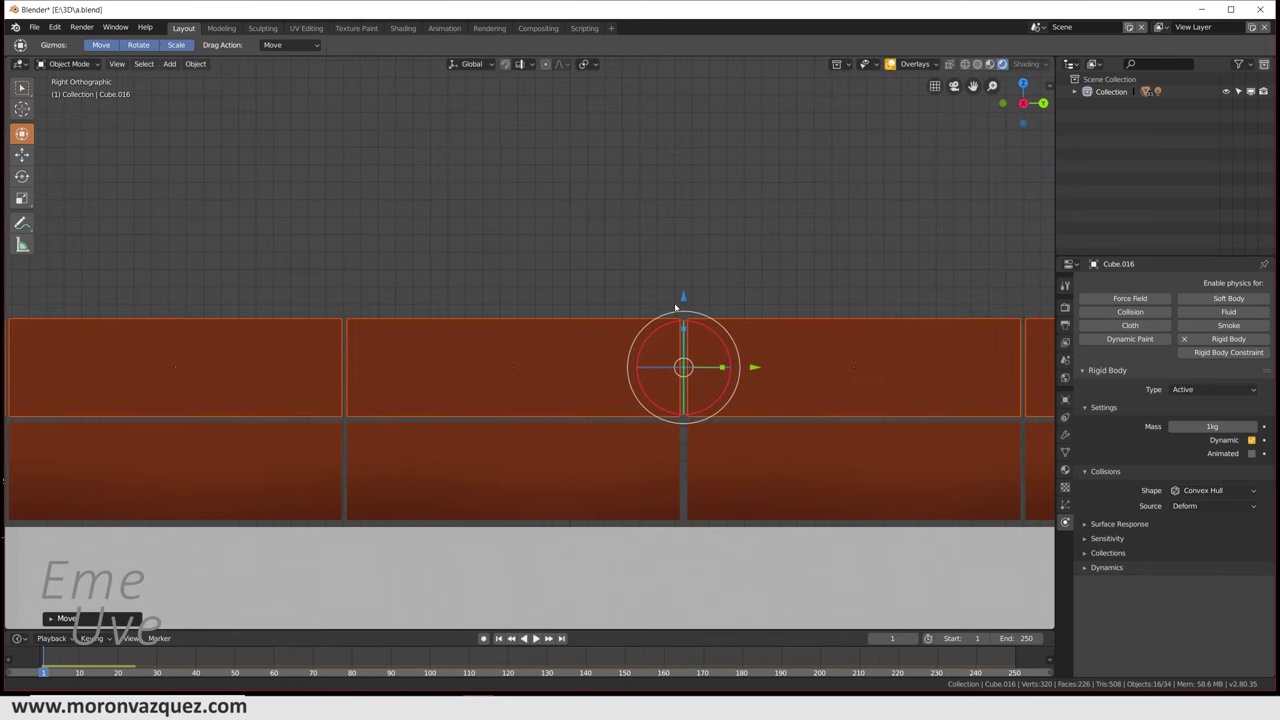
{"action": "scroll", "coordinate": [708, 367], "scroll_direction": "up", "scroll_amount": 3}
{"action": "mouse_move", "coordinate": [795, 324]}
{"action": "middle_mouse_down", "text": "shift"}
{"action": "mouse_move", "coordinate": [705, 286]}
{"action": "mouse_move", "coordinate": [691, 250]}
{"action": "middle_mouse_up", "text": "shift"}
{"action": "scroll", "coordinate": [760, 307], "scroll_direction": "up", "scroll_amount": 2}
{"action": "key", "text": "g"}
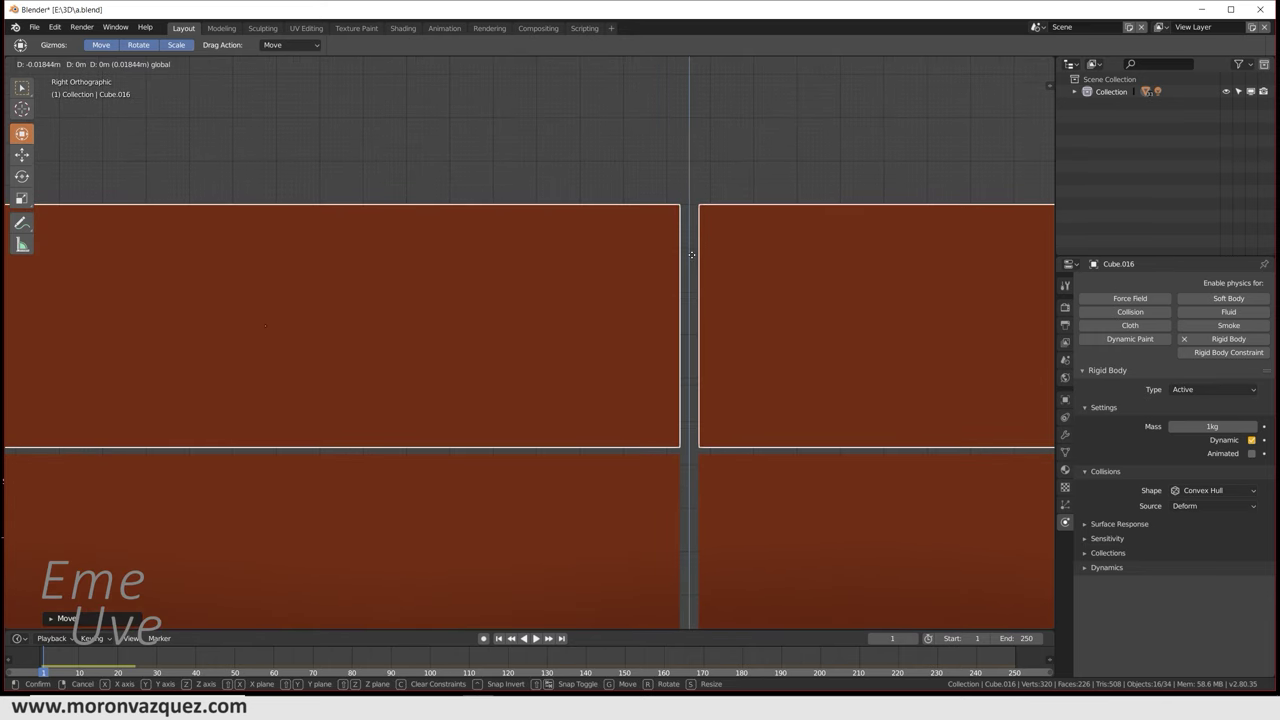
{"action": "left_click", "coordinate": [691, 258]}
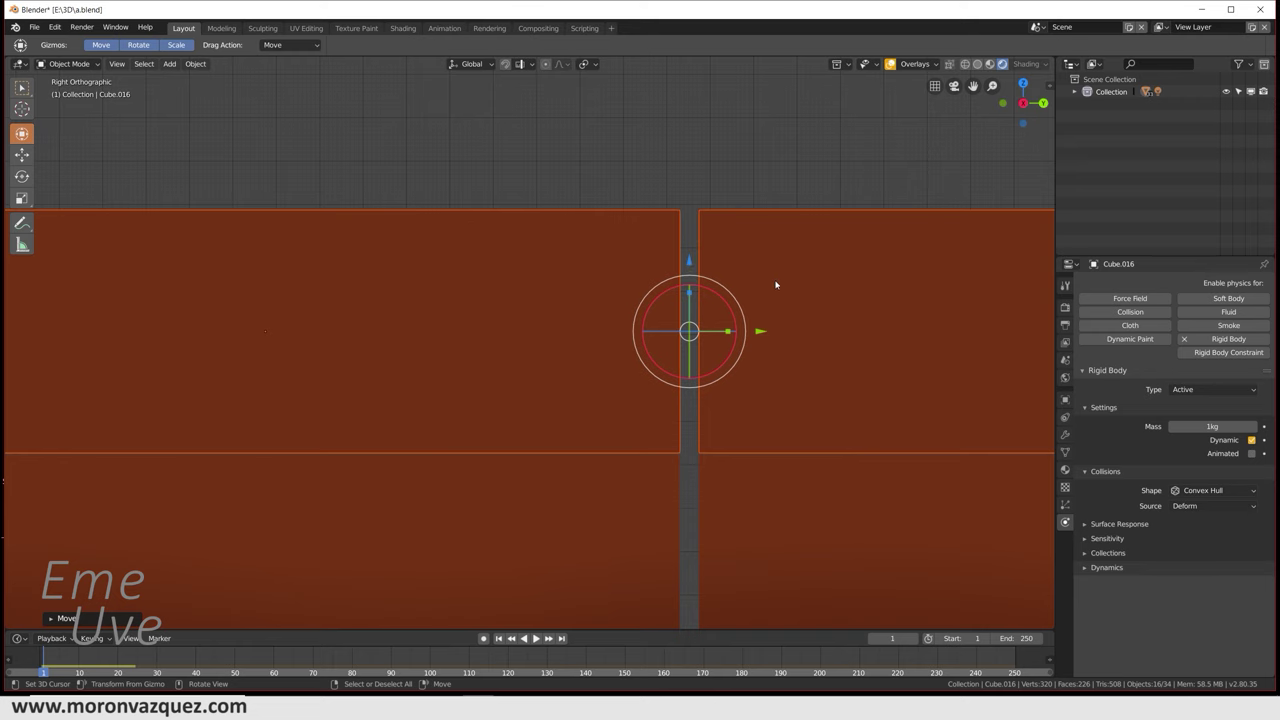
Step: Offset the top row half a brick sideways and box-select both rows
{"action": "scroll", "coordinate": [776, 285], "scroll_direction": "down", "scroll_amount": 2}
{"action": "scroll", "coordinate": [789, 317], "scroll_direction": "down", "scroll_amount": 2}
{"action": "key", "text": "g"}
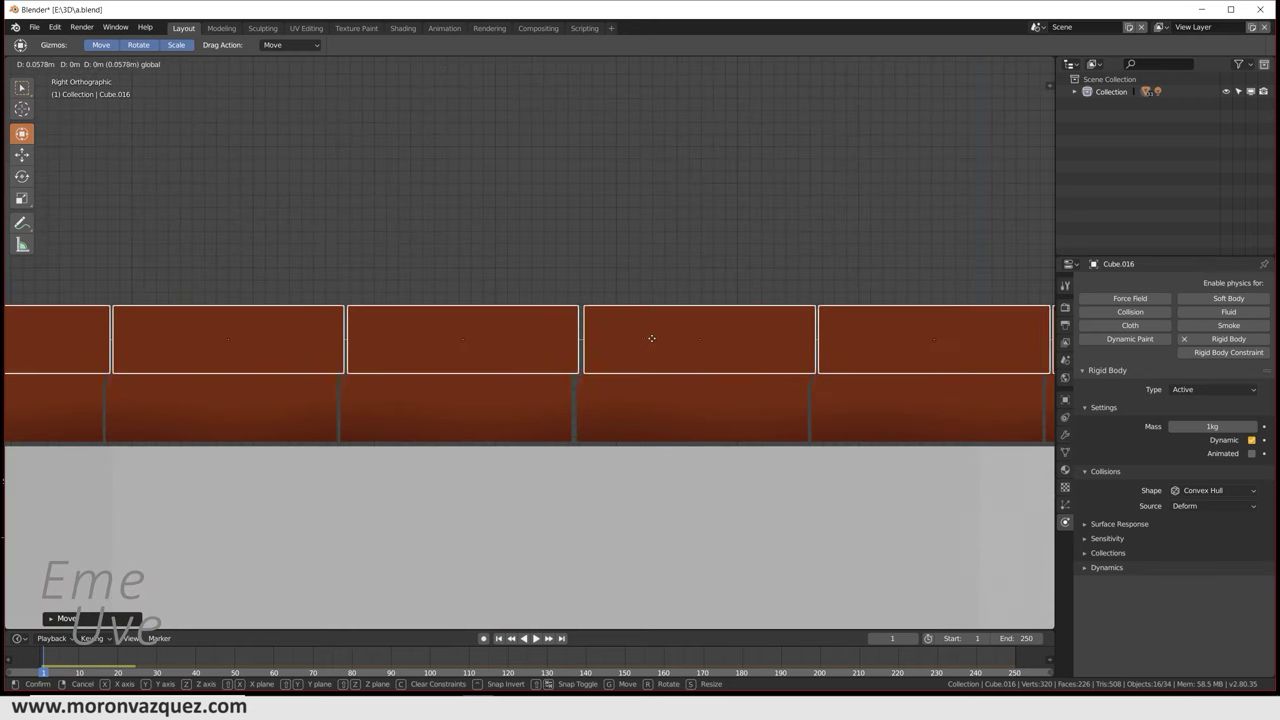
{"action": "left_click", "coordinate": [750, 332]}
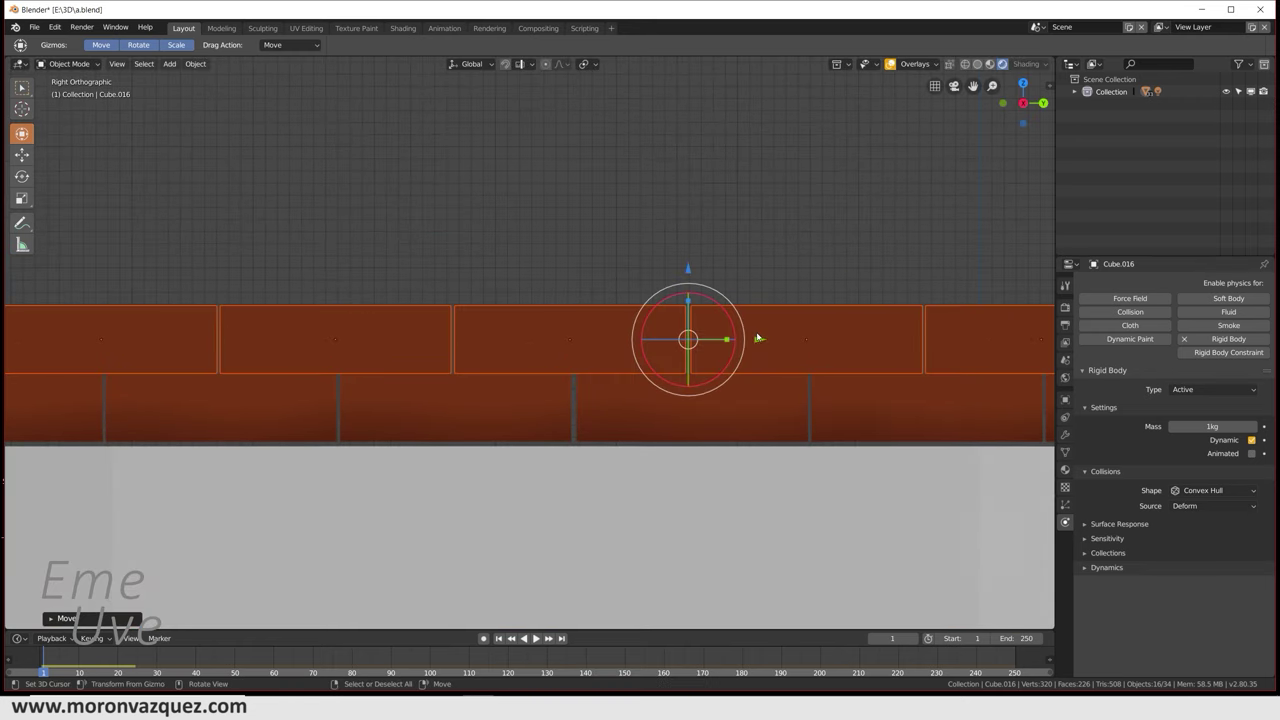
{"action": "scroll", "coordinate": [754, 334], "scroll_direction": "down", "scroll_amount": 3}
{"action": "scroll", "coordinate": [880, 331], "scroll_direction": "down", "scroll_amount": 2}
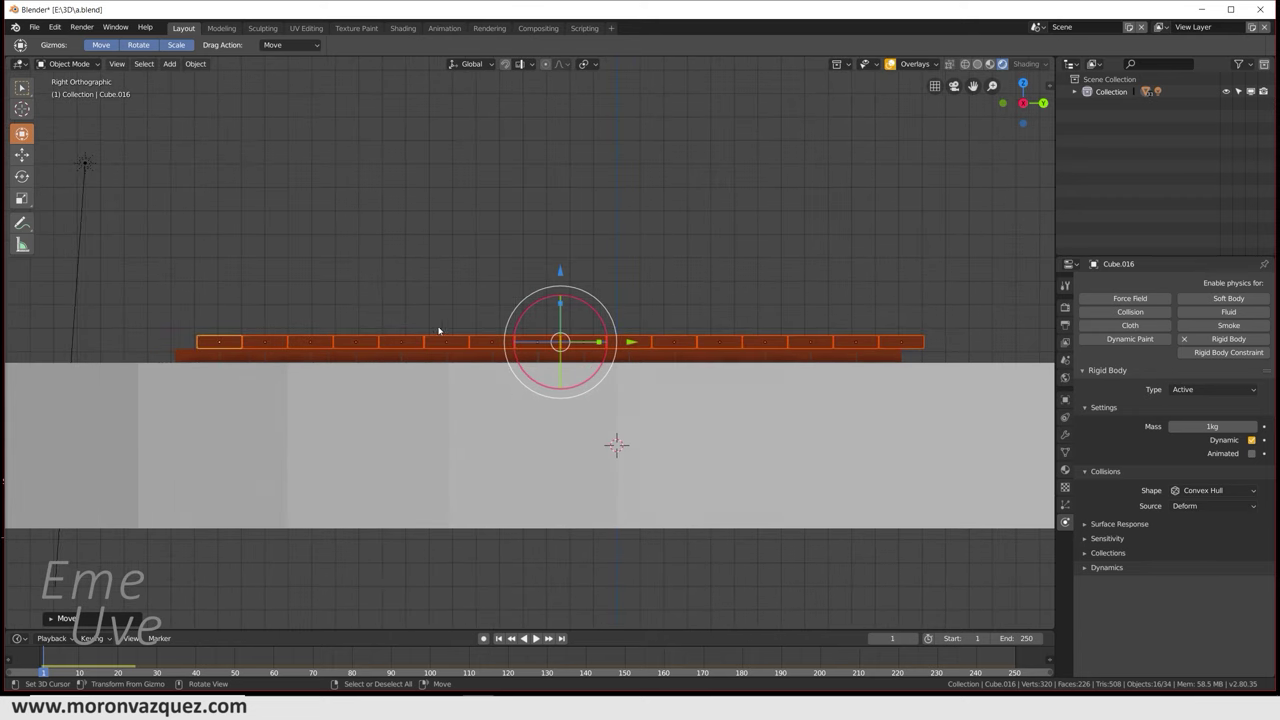
{"action": "left_click_drag", "start_coordinate": [162, 326], "coordinate": [954, 362]}
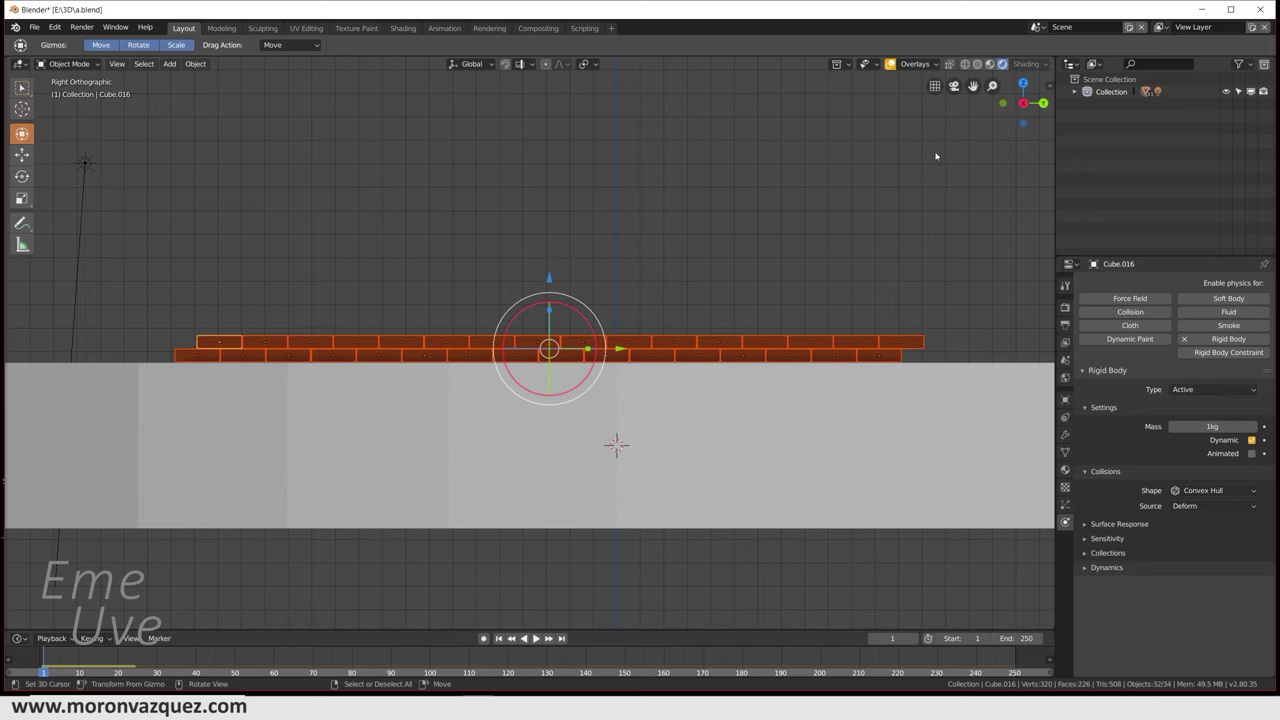
Step: Briefly toggle the transform sidebar and recentre the view on the brick rows
{"action": "key", "text": "n"}
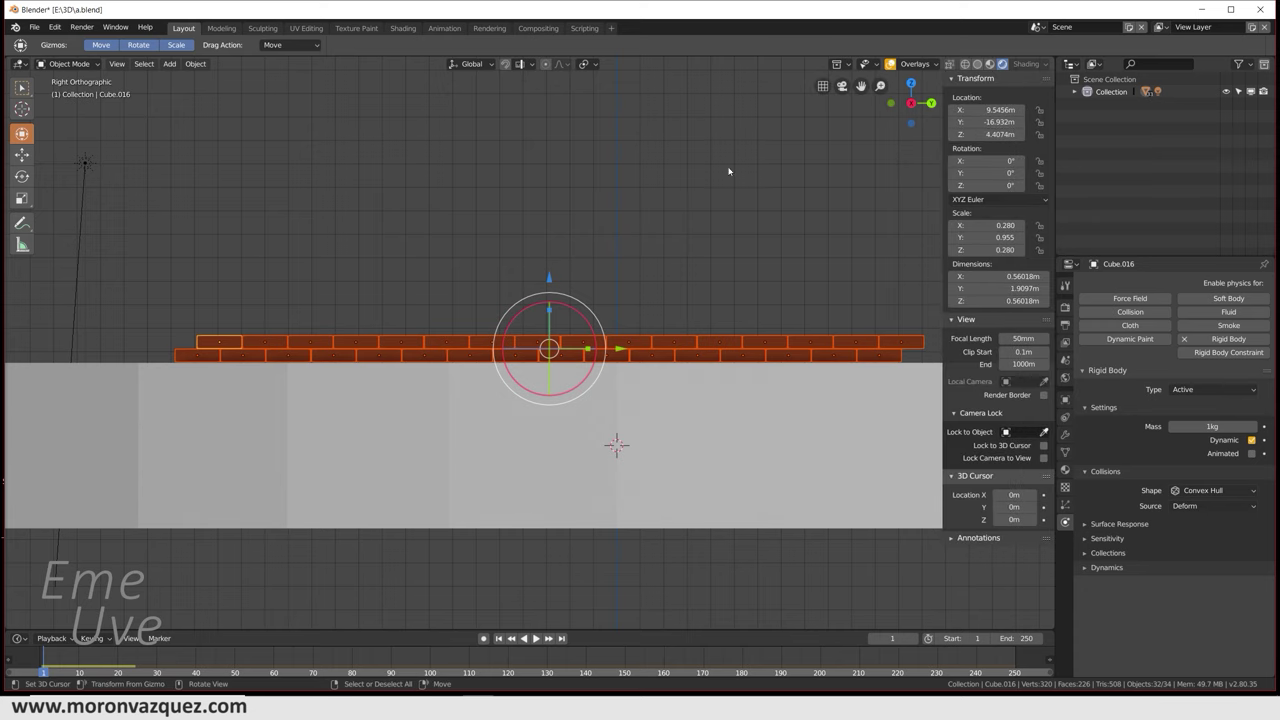
{"action": "key", "text": "n"}
{"action": "scroll", "coordinate": [560, 280], "scroll_direction": "up", "scroll_amount": 2}
{"action": "scroll", "coordinate": [581, 275], "scroll_direction": "down", "scroll_amount": 2}
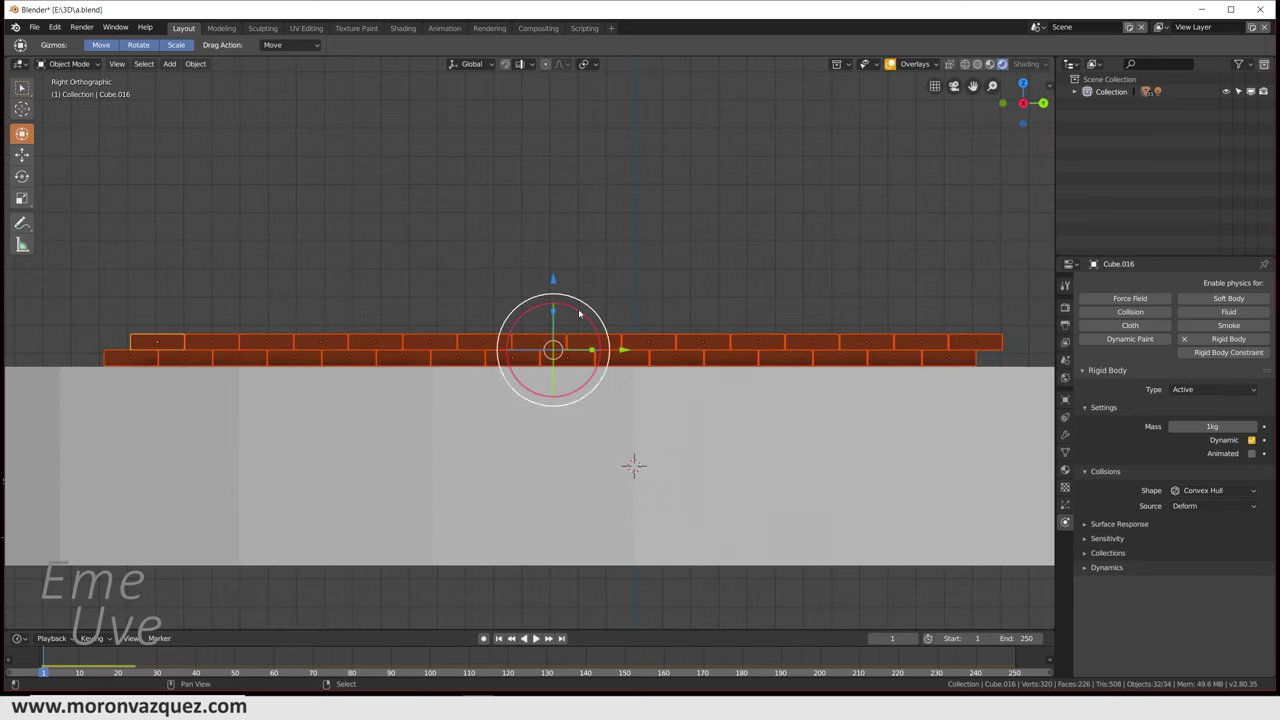
{"action": "middle_click_drag", "start_coordinate": [580, 306], "coordinate": [578, 357], "text": "shift"}
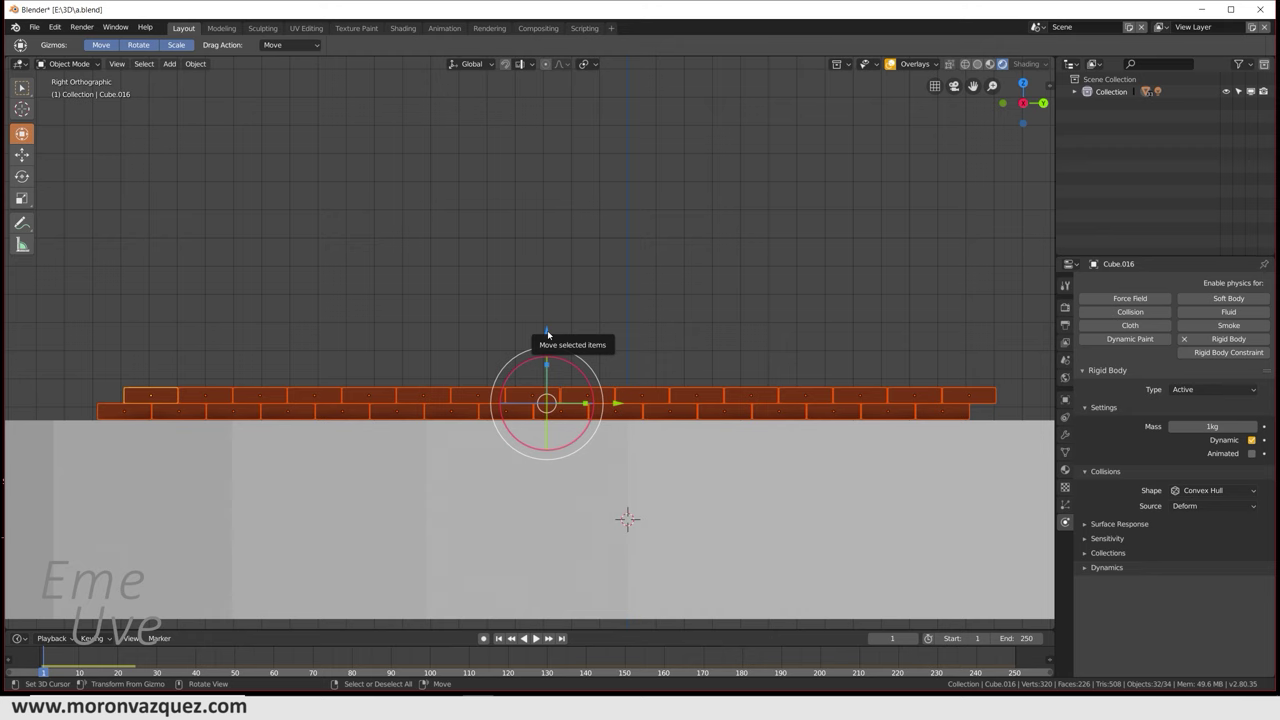
Step: Duplicate the two brick rows and lift the copy straight up onto the wall
{"action": "key", "text": "shift+d"}
{"action": "key", "text": "Escape"}
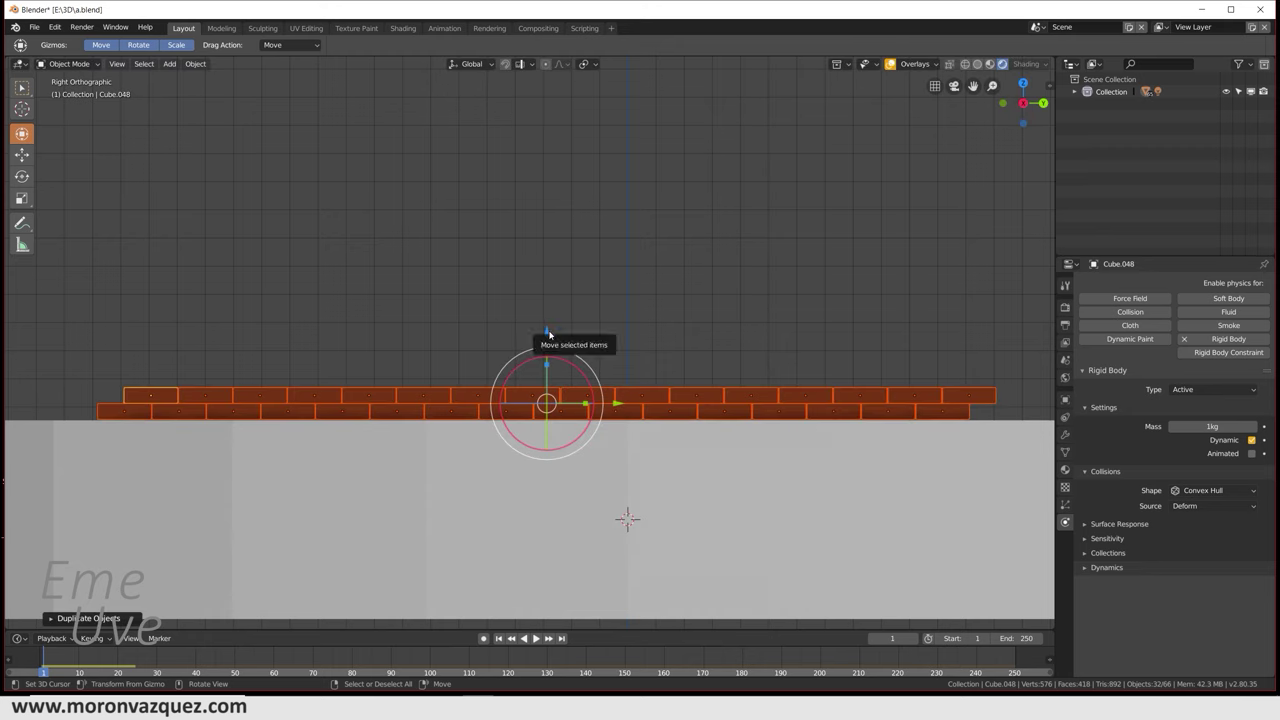
{"action": "left_click_drag", "start_coordinate": [548, 333], "coordinate": [548, 302]}
{"action": "scroll", "coordinate": [592, 322], "scroll_direction": "up", "scroll_amount": 5}
{"action": "scroll", "coordinate": [673, 406], "scroll_direction": "up", "scroll_amount": 4}
{"action": "scroll", "coordinate": [673, 406], "scroll_direction": "up", "scroll_amount": 2}
{"action": "scroll", "coordinate": [640, 320], "scroll_direction": "up", "scroll_amount": 2}
{"action": "key", "text": "g"}
{"action": "key", "text": "z"}
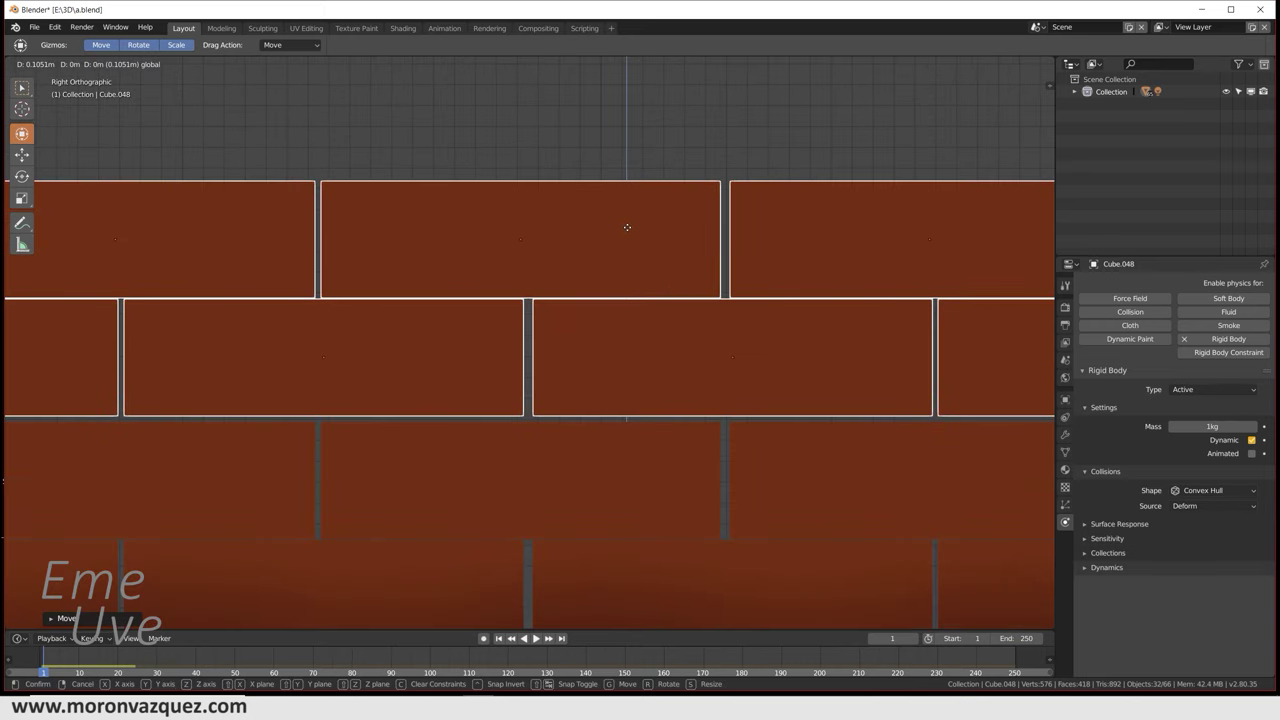
{"action": "left_click", "coordinate": [628, 234]}
{"action": "scroll", "coordinate": [700, 255], "scroll_direction": "down", "scroll_amount": 6}
{"action": "scroll", "coordinate": [731, 264], "scroll_direction": "down", "scroll_amount": 4}
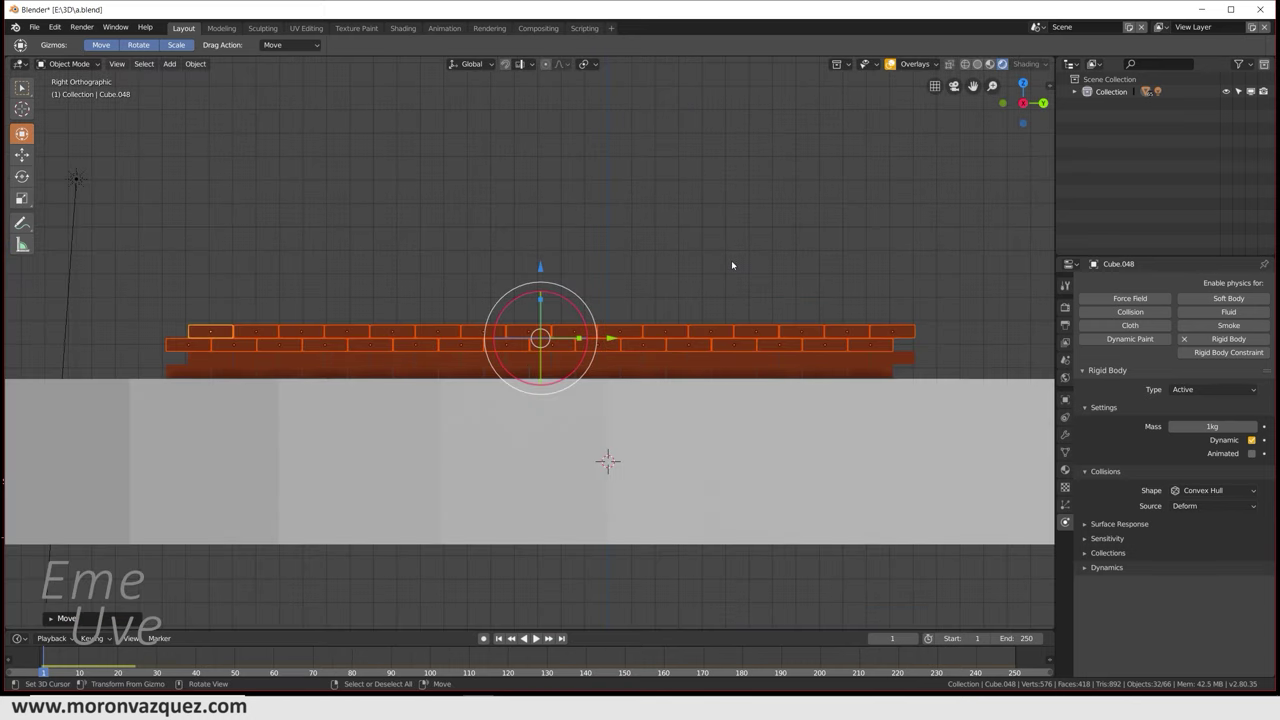
Step: Box-select all the rows, duplicate them and raise the copies along Z onto the wall
{"action": "key", "text": "b"}
{"action": "left_click_drag", "start_coordinate": [135, 310], "coordinate": [942, 372]}
{"action": "key", "text": "shift+d"}
{"action": "right_click", "coordinate": [880, 362]}
{"action": "key", "text": "g"}
{"action": "key", "text": "z"}
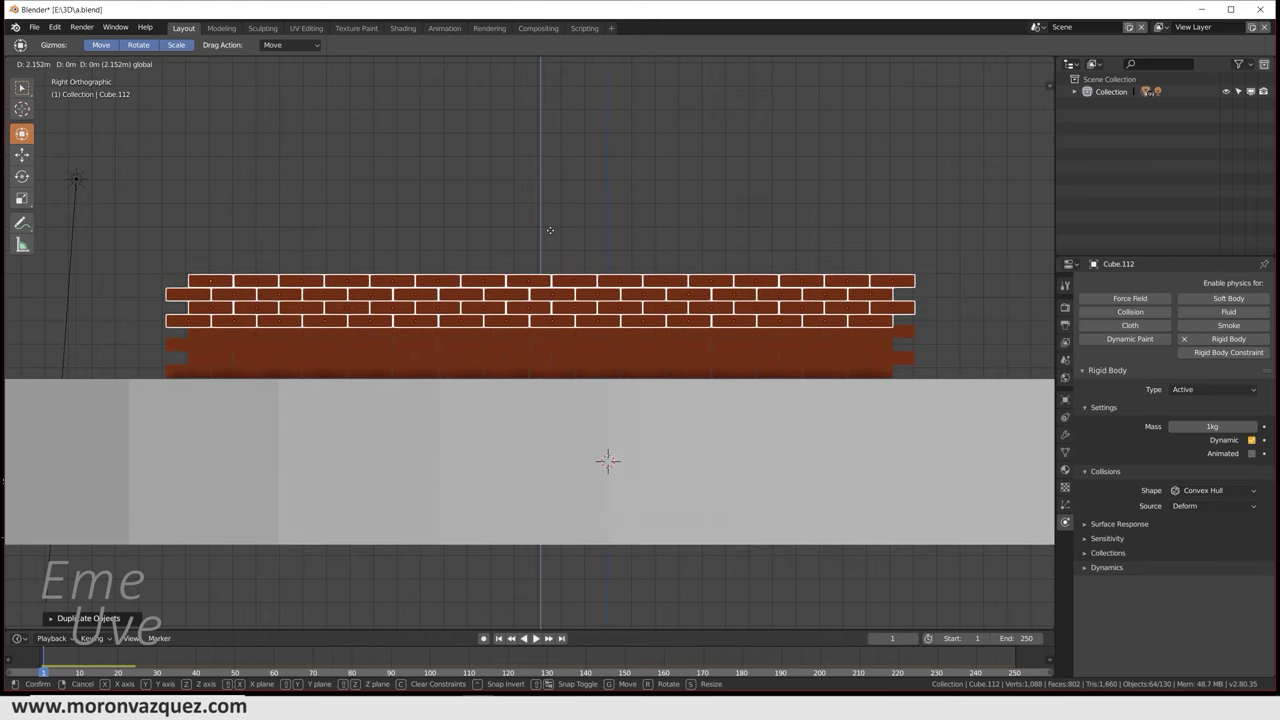
{"action": "left_click", "coordinate": [545, 235]}
Step: Settle the new rows snugly onto the wall and box-select every brick
{"action": "scroll", "coordinate": [580, 255], "scroll_direction": "up", "scroll_amount": 3}
{"action": "scroll", "coordinate": [589, 266], "scroll_direction": "up", "scroll_amount": 4}
{"action": "middle_click_drag", "start_coordinate": [589, 266], "coordinate": [608, 408], "text": "shift"}
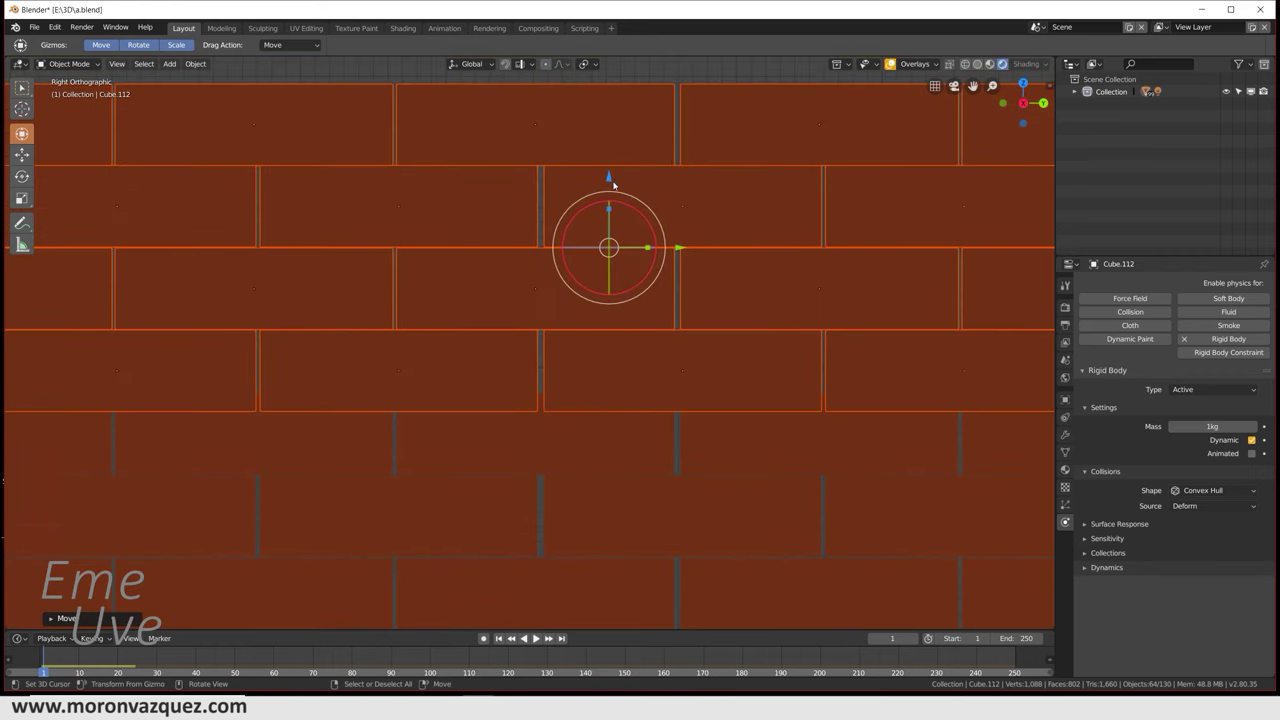
{"action": "key", "text": "g"}
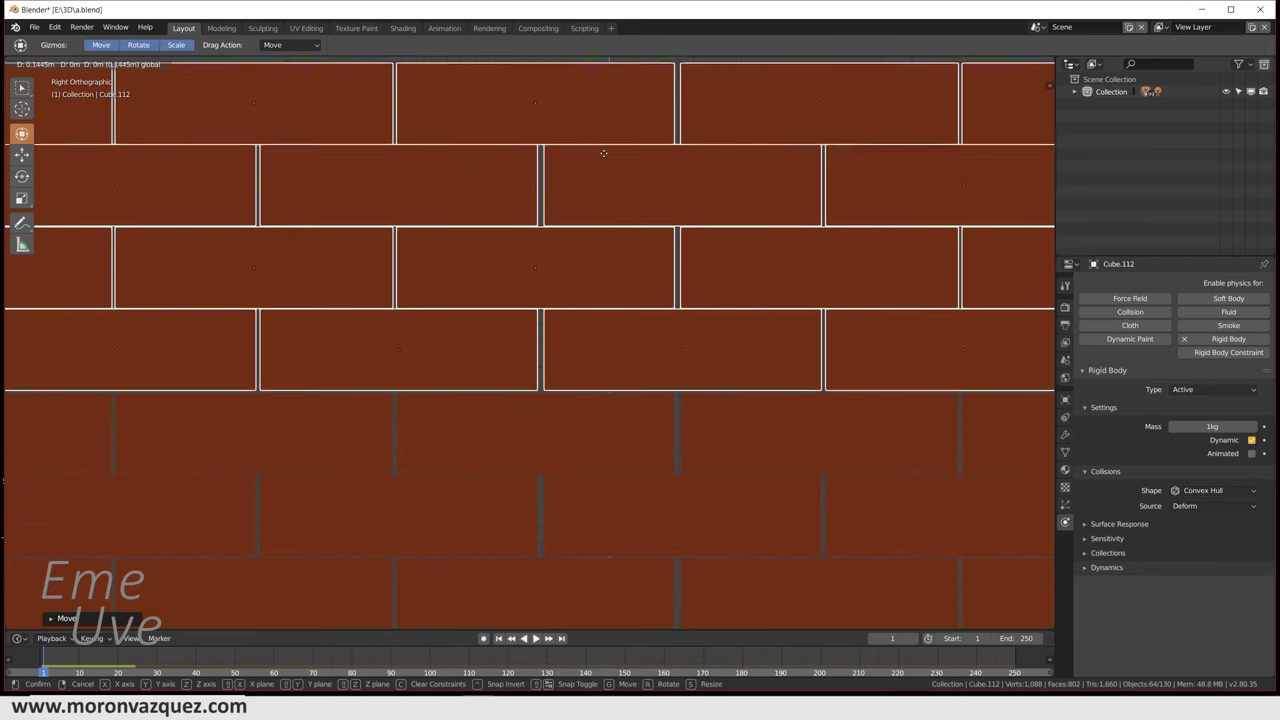
{"action": "left_click", "coordinate": [604, 157]}
{"action": "scroll", "coordinate": [749, 300], "scroll_direction": "down", "scroll_amount": 7}
{"action": "scroll", "coordinate": [745, 300], "scroll_direction": "down", "scroll_amount": 3}
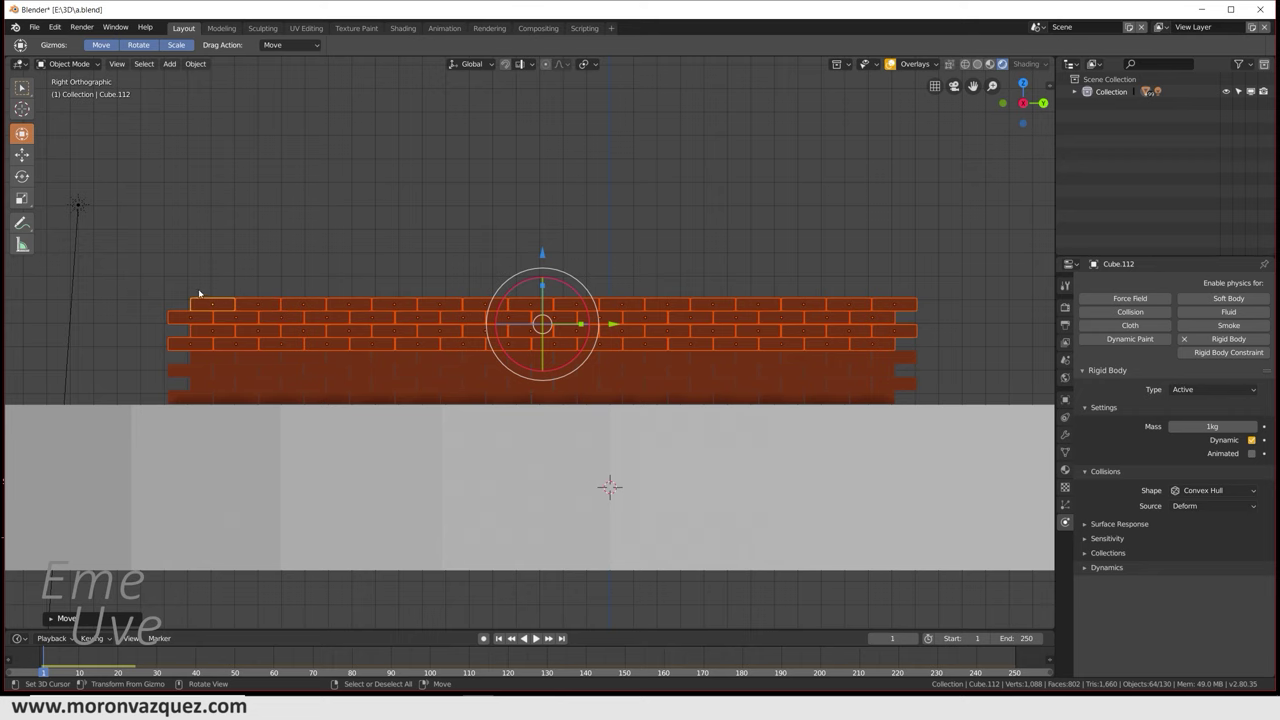
{"action": "left_click_drag", "start_coordinate": [134, 280], "coordinate": [975, 401]}
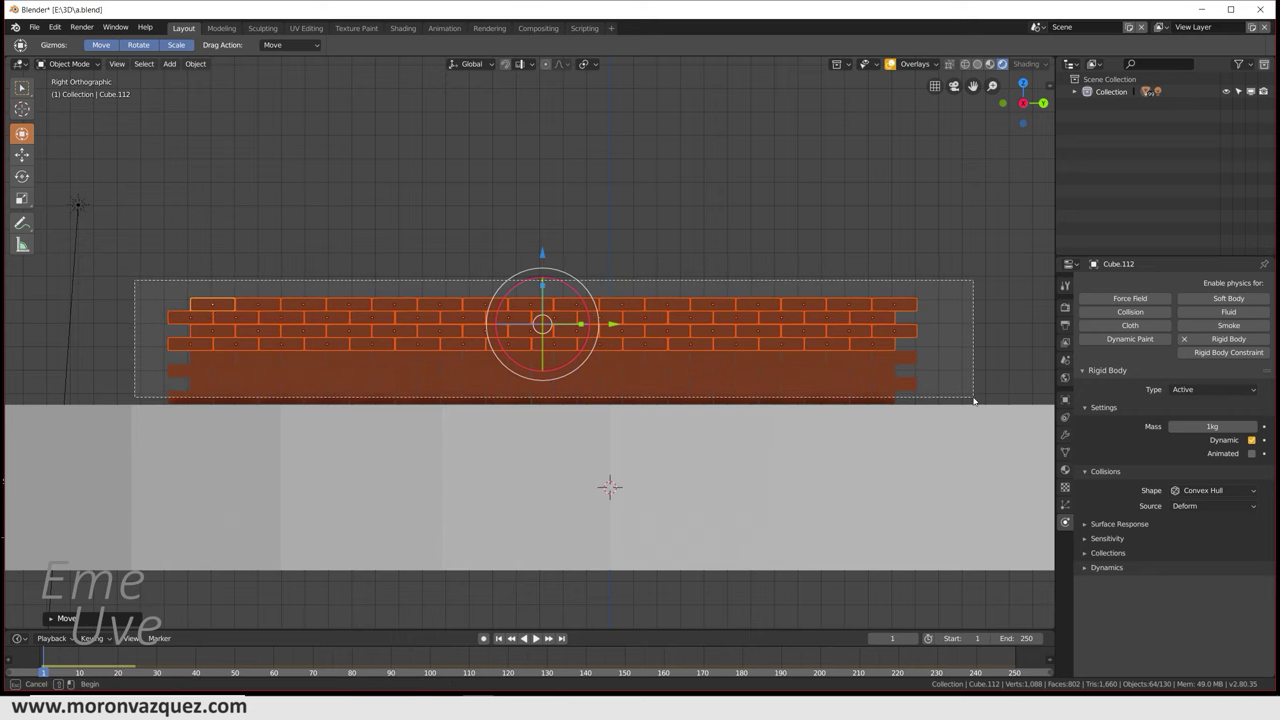
Step: Duplicate the whole selected wall and lift the copy onto the original
{"action": "middle_click_drag", "start_coordinate": [880, 363], "coordinate": [858, 460], "text": "shift"}
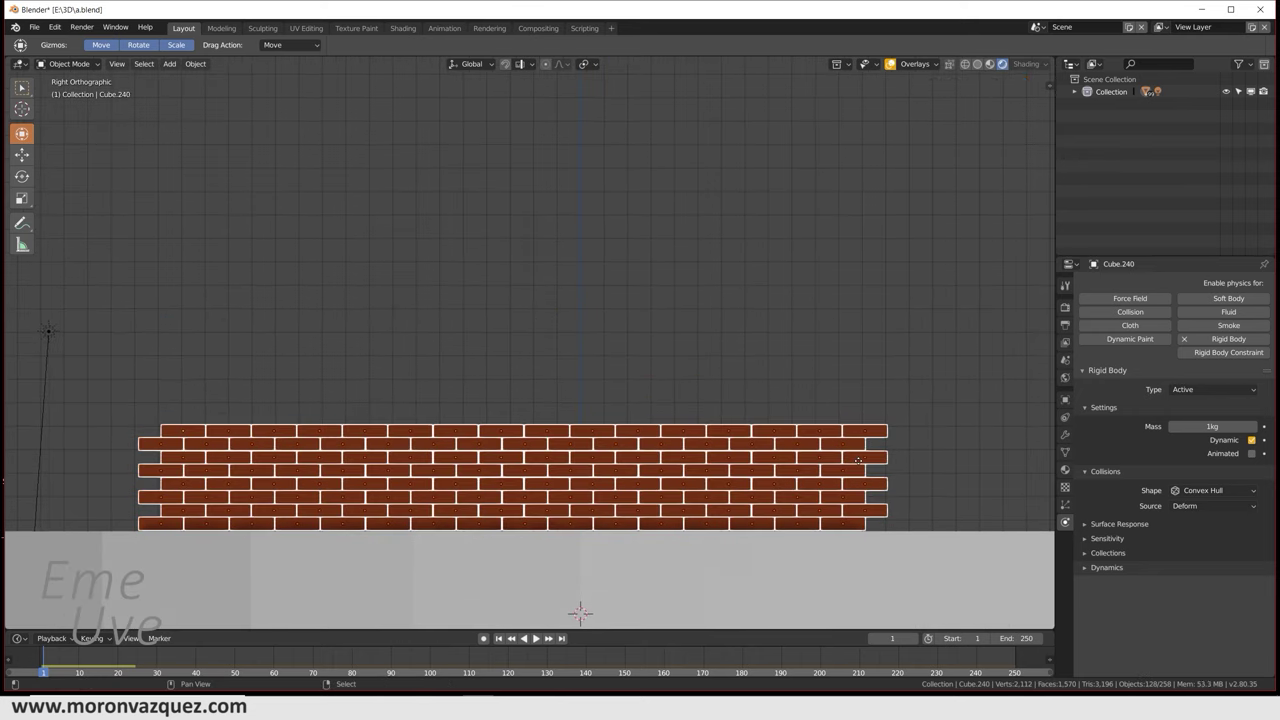
{"action": "key", "text": "shift+d"}
{"action": "key", "text": "Escape"}
{"action": "left_click_drag", "start_coordinate": [512, 406], "coordinate": [512, 301]}
{"action": "scroll", "coordinate": [540, 350], "scroll_direction": "up", "scroll_amount": 4}
{"action": "scroll", "coordinate": [550, 378], "scroll_direction": "up", "scroll_amount": 6}
{"action": "middle_click_drag", "start_coordinate": [590, 422], "coordinate": [768, 126], "text": "shift"}
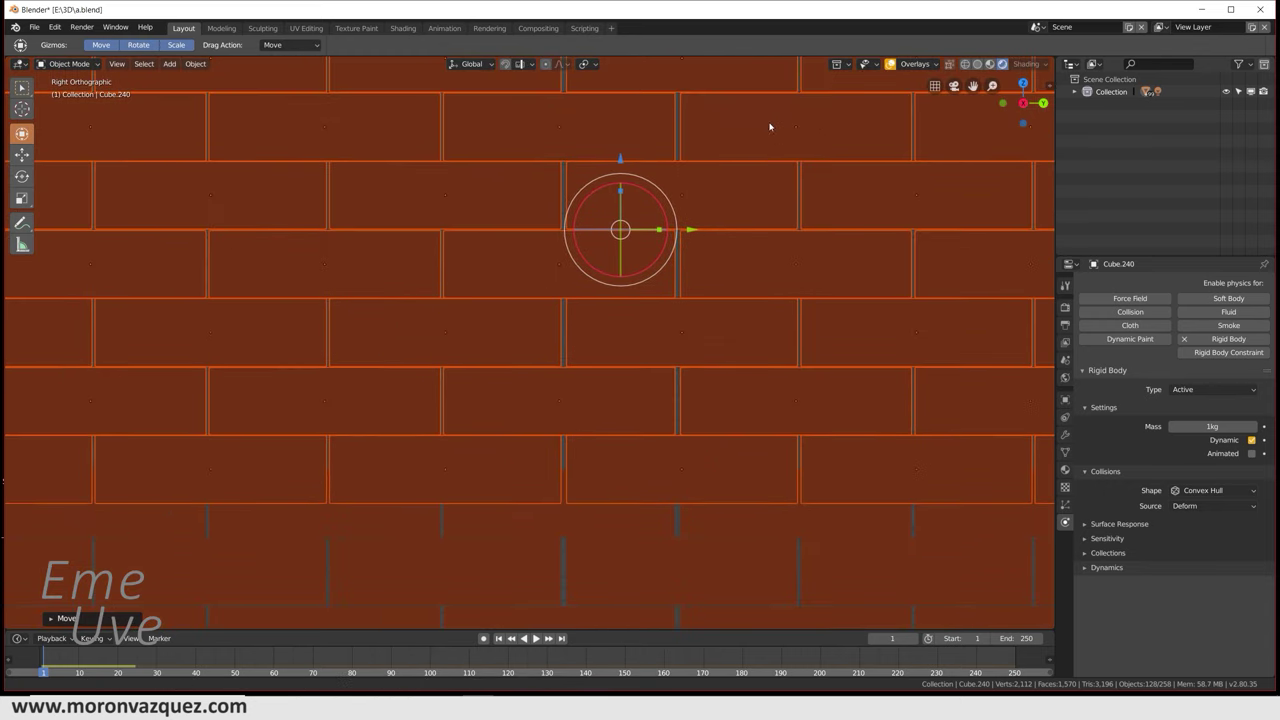
{"action": "mouse_move", "coordinate": [620, 226]}
{"action": "left_mouse_down"}
{"action": "mouse_move", "coordinate": [612, 115]}
{"action": "mouse_move", "coordinate": [620, 125]}
{"action": "left_mouse_up"}
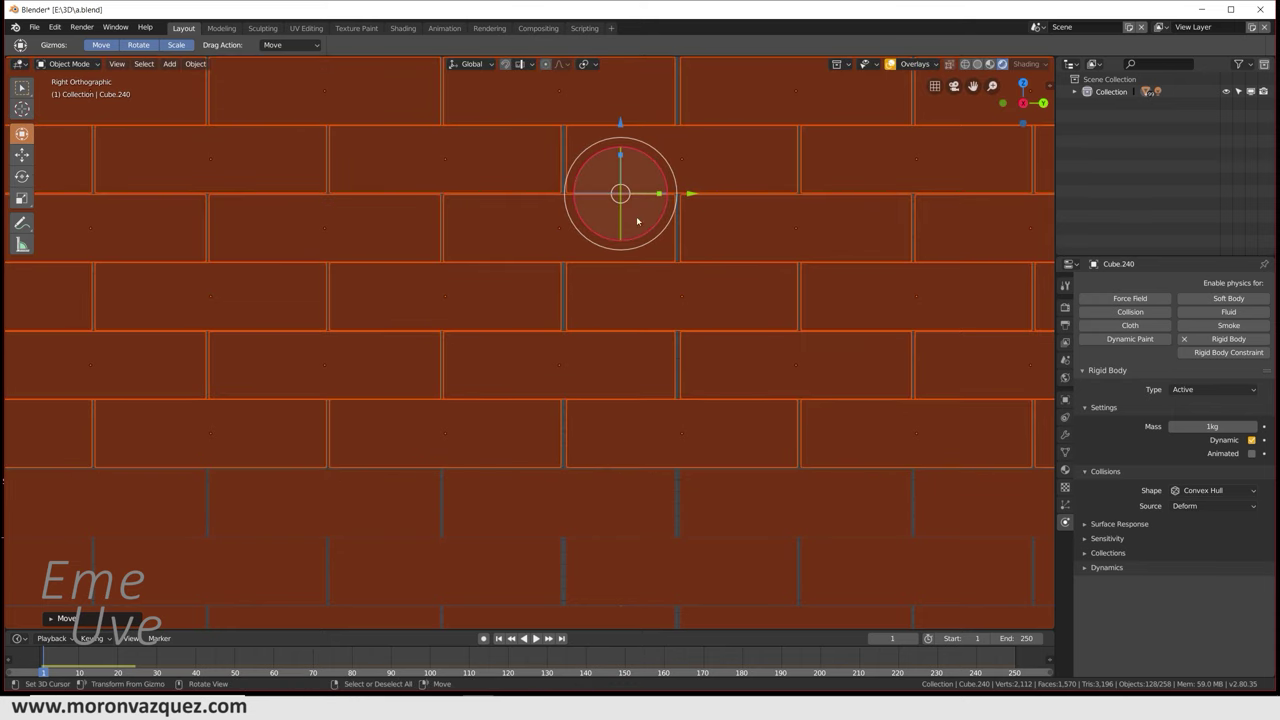
{"action": "scroll", "coordinate": [684, 245], "scroll_direction": "down", "scroll_amount": 4}
{"action": "scroll", "coordinate": [660, 262], "scroll_direction": "down", "scroll_amount": 5}
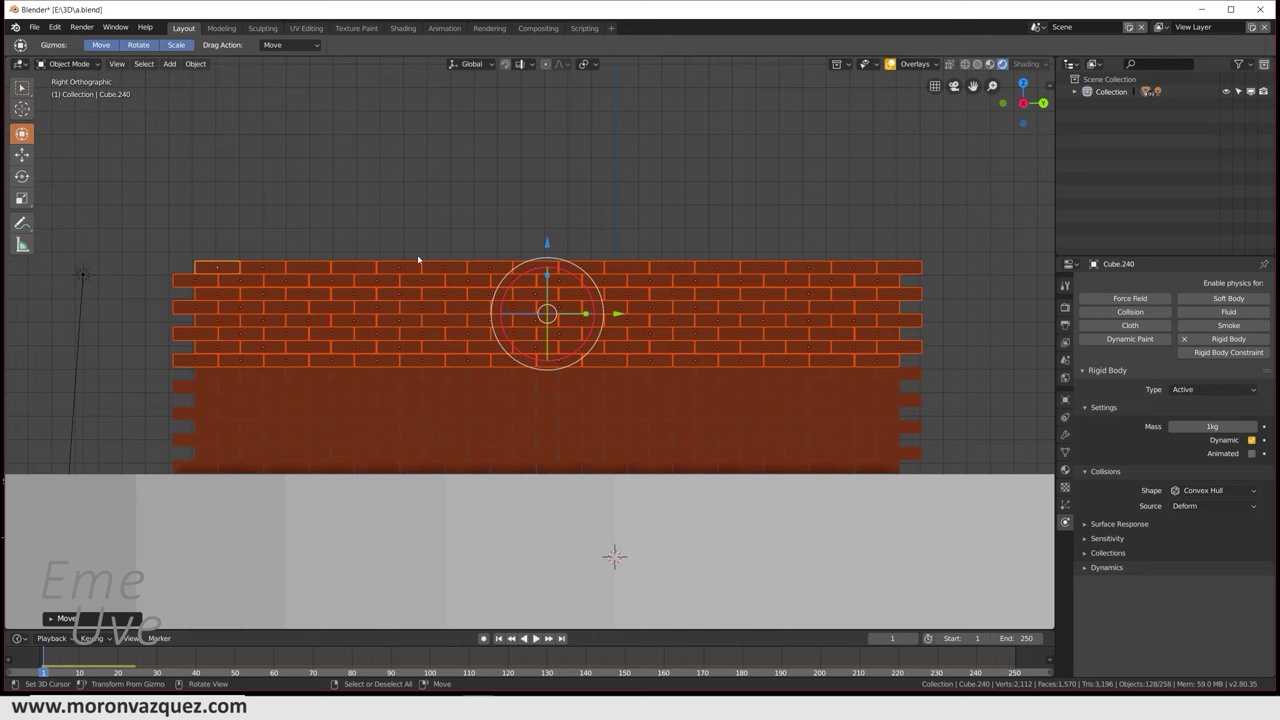
Step: Box-select every brick, duplicate them and stack the copies on top for 512 bricks
{"action": "key", "text": "b"}
{"action": "mouse_move", "coordinate": [163, 240]}
{"action": "left_mouse_down"}
{"action": "mouse_move", "coordinate": [980, 465]}
{"action": "mouse_move", "coordinate": [968, 459]}
{"action": "left_mouse_up"}
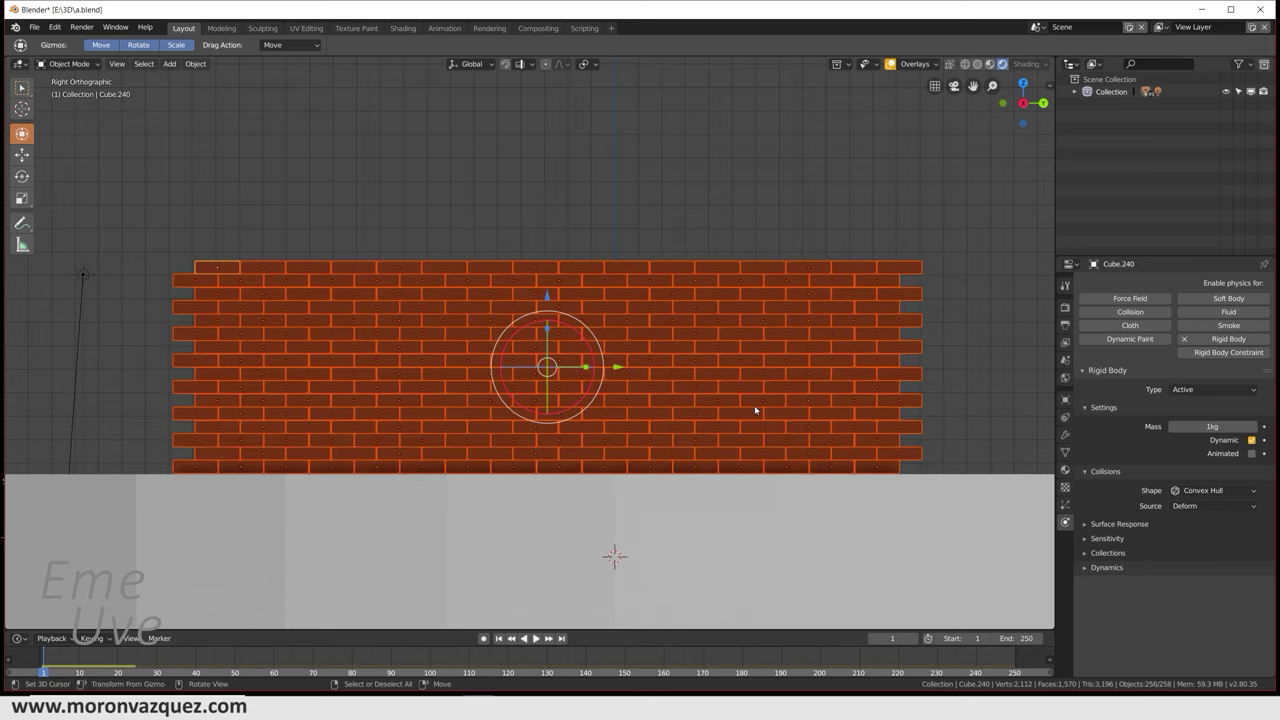
{"action": "scroll", "coordinate": [684, 373], "scroll_direction": "up", "scroll_amount": 4}
{"action": "middle_click_drag", "start_coordinate": [646, 347], "coordinate": [620, 467], "text": "shift"}
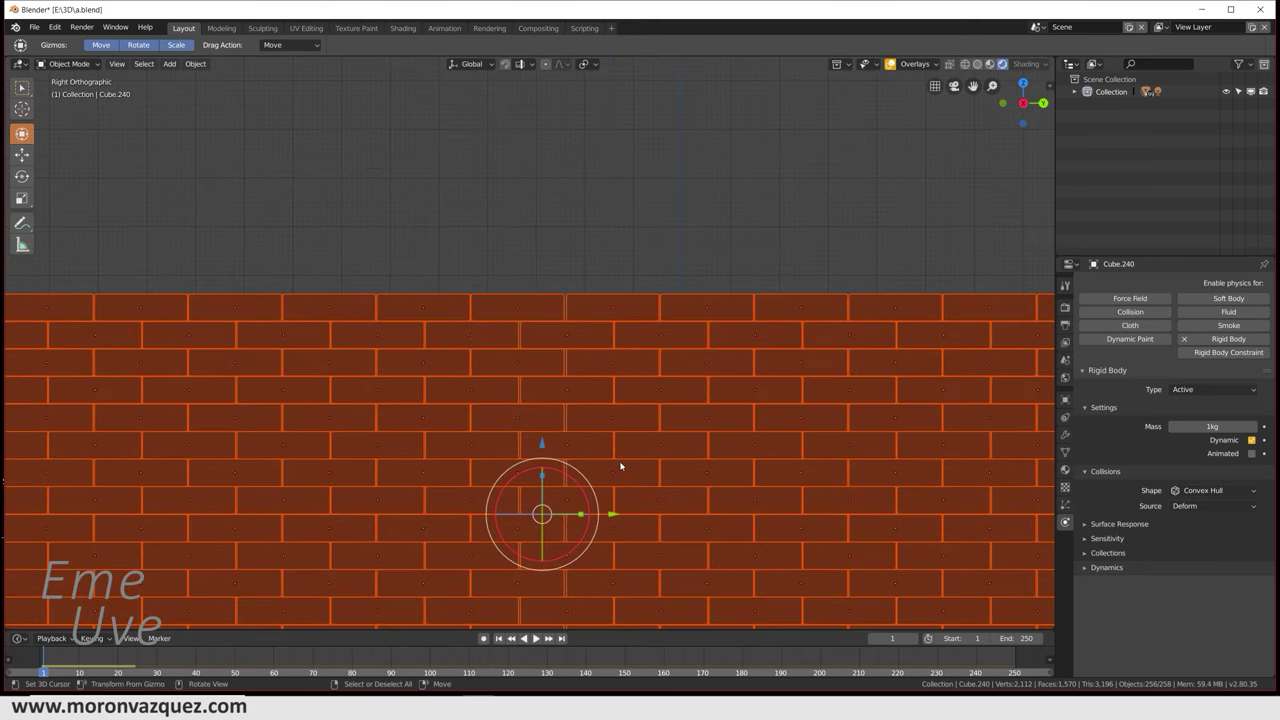
{"action": "key", "text": "shift+d"}
{"action": "right_click", "coordinate": [619, 465]}
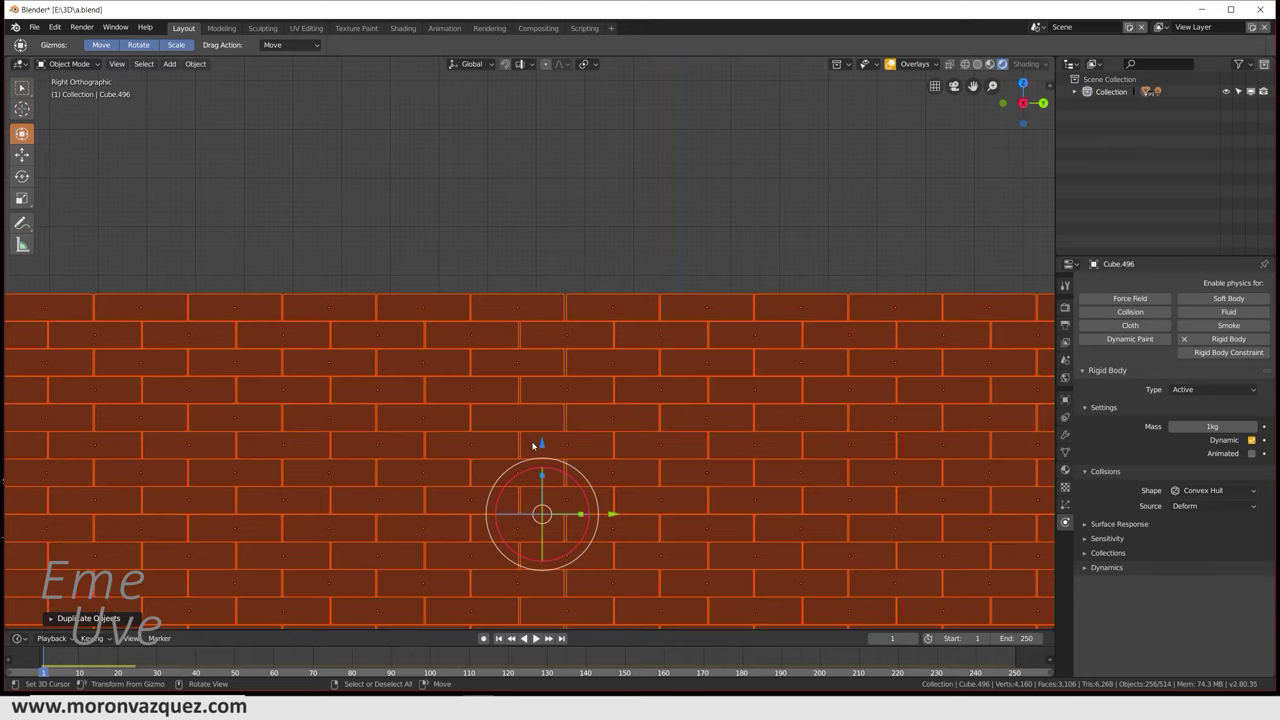
{"action": "key", "text": "g"}
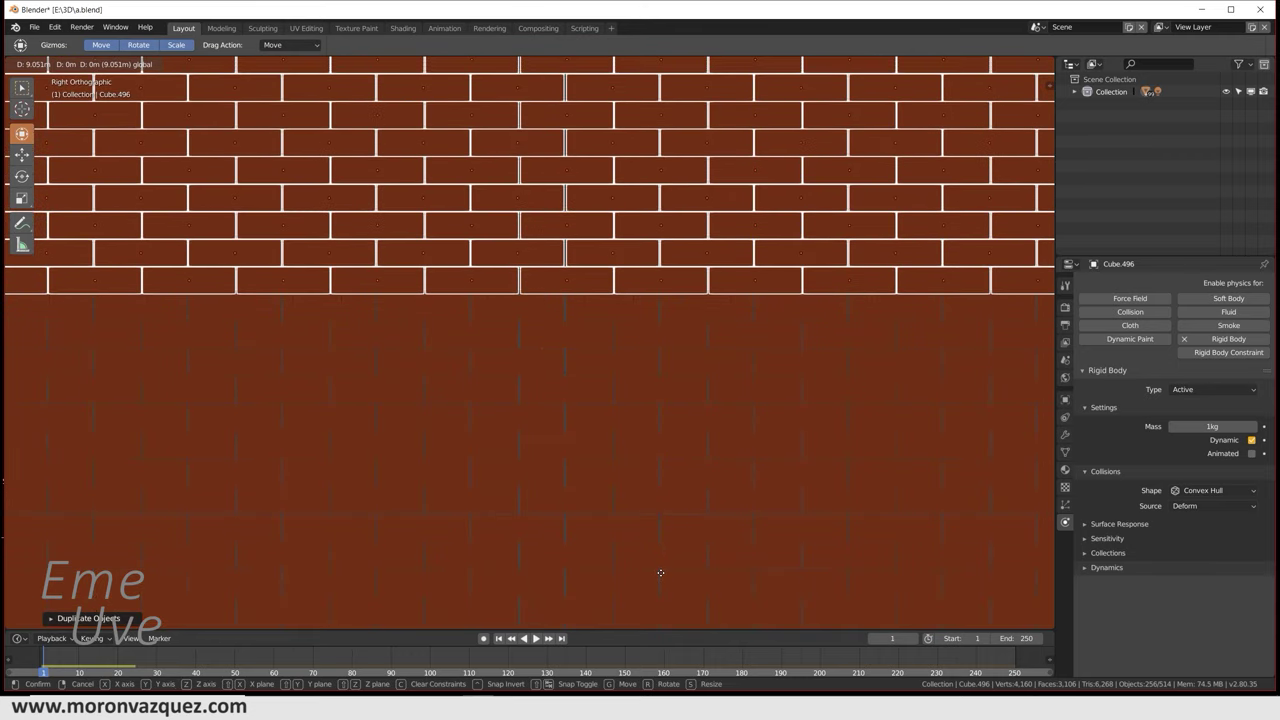
{"action": "left_click", "coordinate": [662, 572]}
{"action": "scroll", "coordinate": [740, 585], "scroll_direction": "down", "scroll_amount": 4}
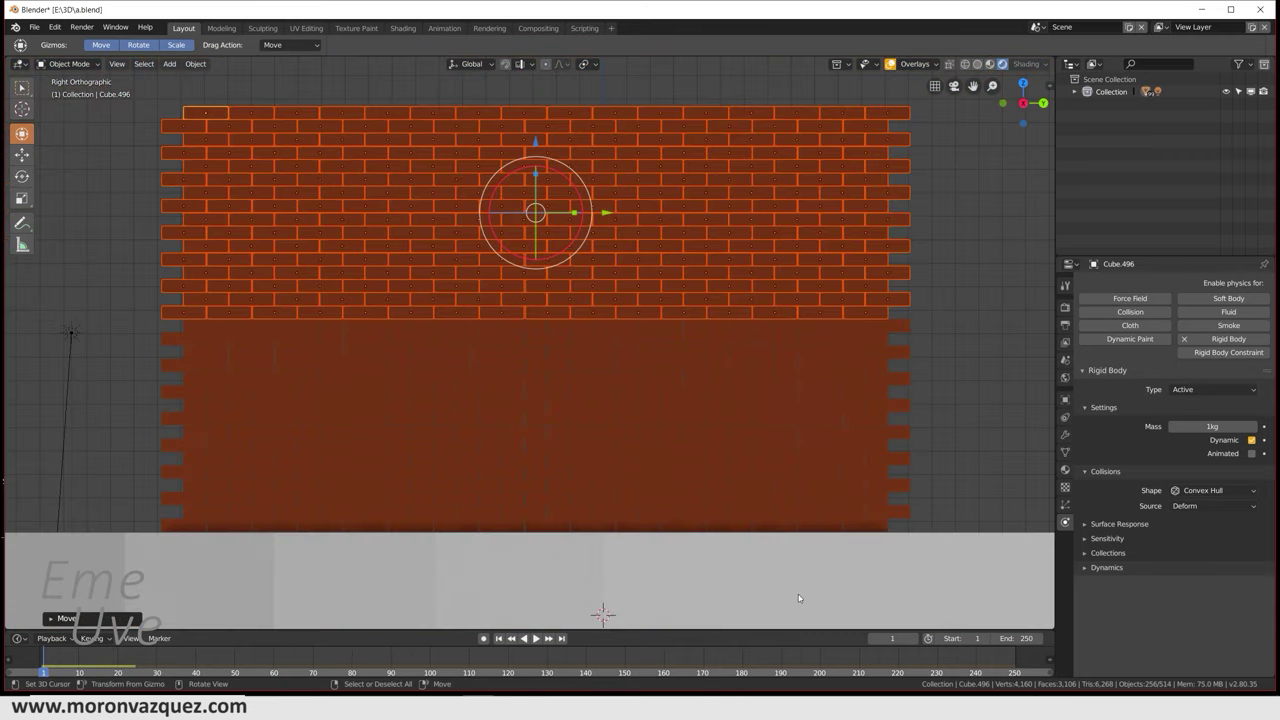
{"action": "scroll", "coordinate": [652, 490], "scroll_direction": "down", "scroll_amount": 2}
Step: Play the physics simulation to test the wall's collapse, then return to frame 1
{"action": "left_click", "coordinate": [602, 502]}
{"action": "middle_click_drag", "start_coordinate": [690, 486], "coordinate": [703, 514]}
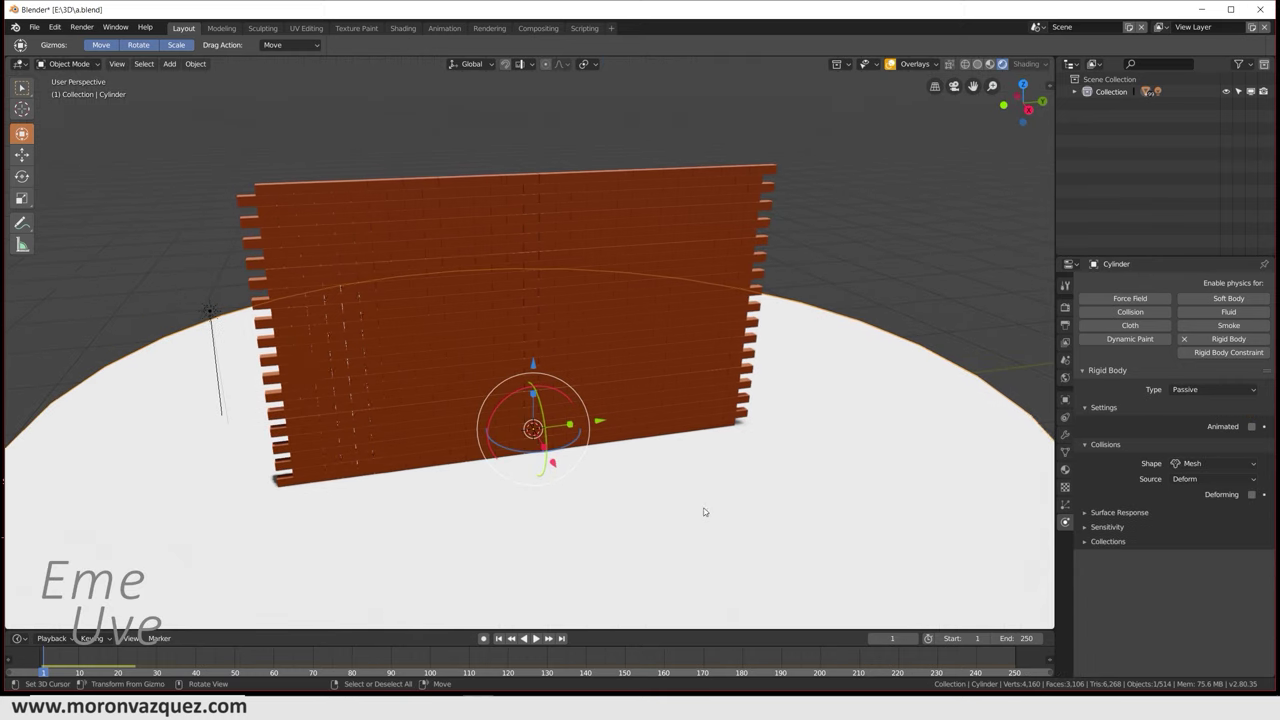
{"action": "left_click", "coordinate": [538, 639]}
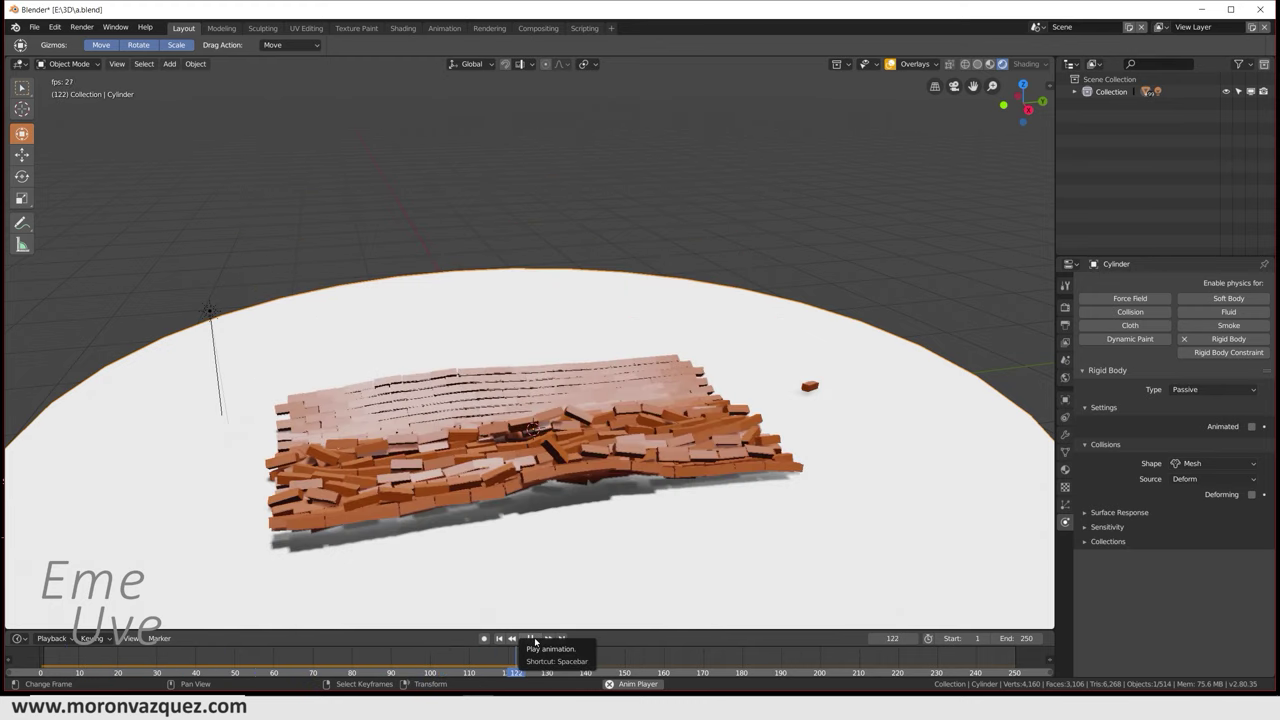
{"action": "mouse_move", "coordinate": [517, 551]}
{"action": "middle_mouse_down"}
{"action": "mouse_move", "coordinate": [522, 527]}
{"action": "mouse_move", "coordinate": [477, 468]}
{"action": "middle_mouse_up"}
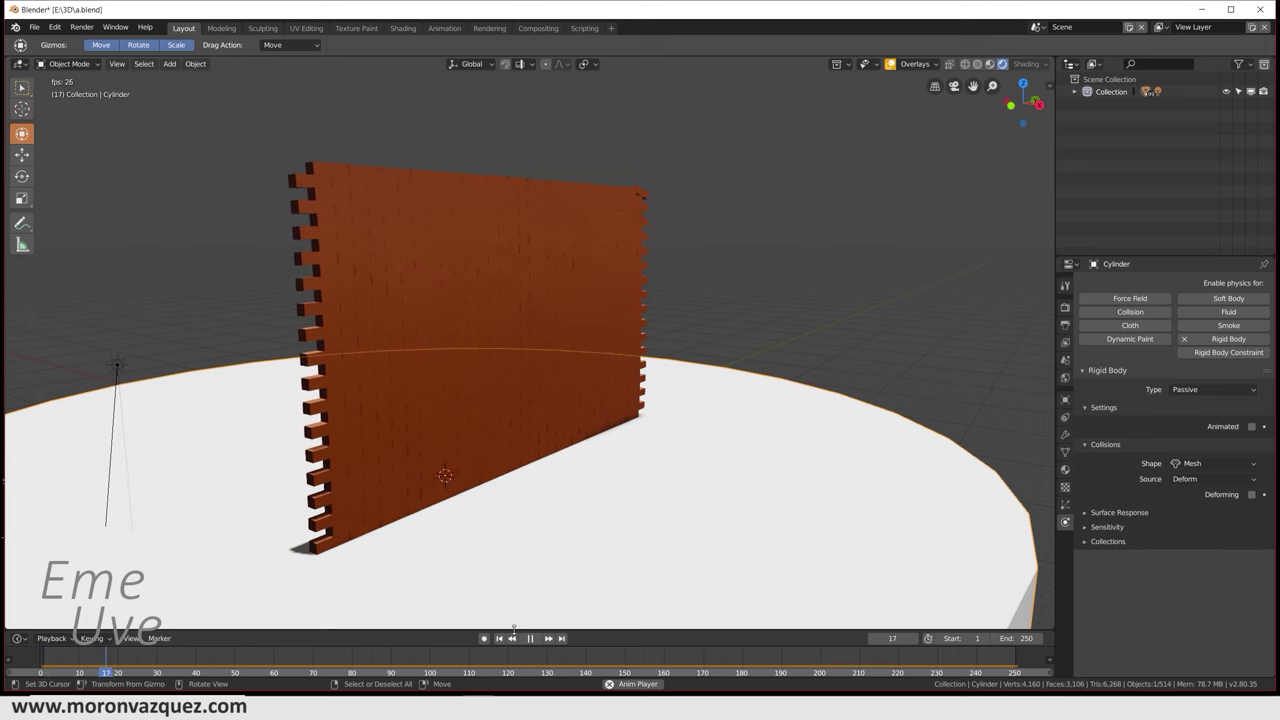
{"action": "key", "text": "Escape"}
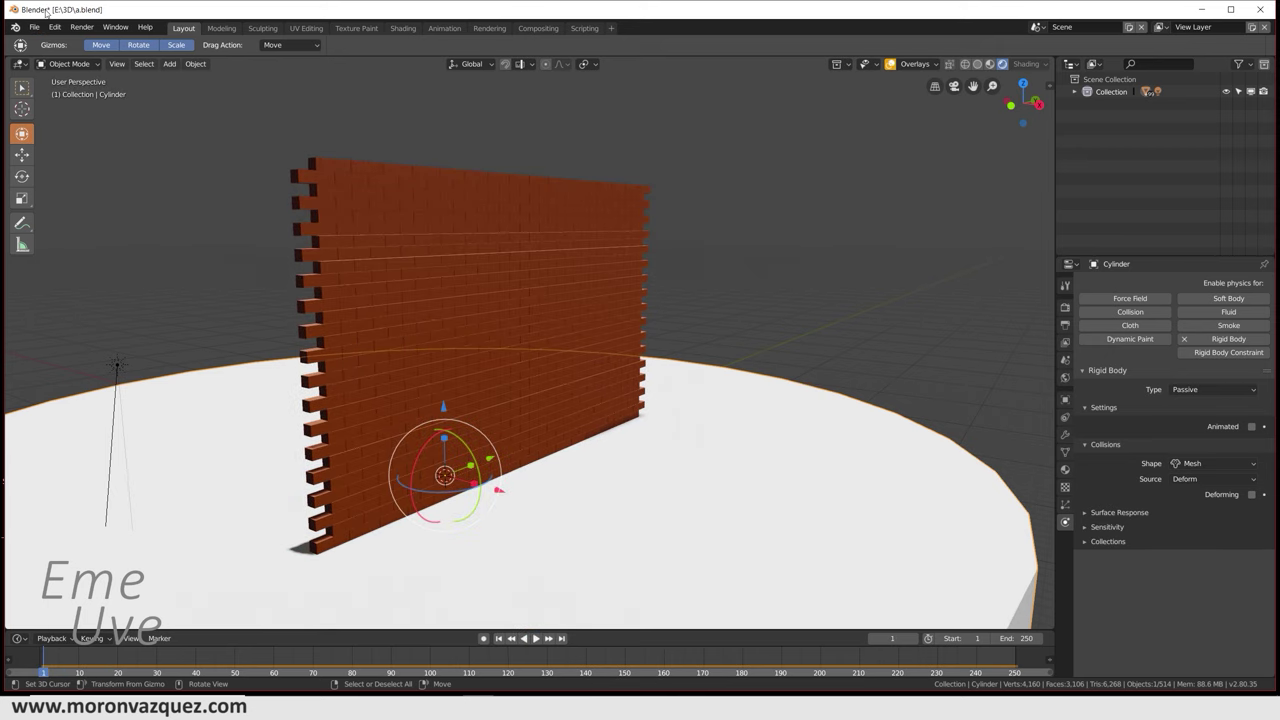
Step: Save the blend file and switch to the side orthographic view
{"action": "left_click", "coordinate": [34, 27]}
{"action": "left_click", "coordinate": [79, 155]}
{"action": "middle_click_drag", "start_coordinate": [646, 307], "coordinate": [617, 297]}
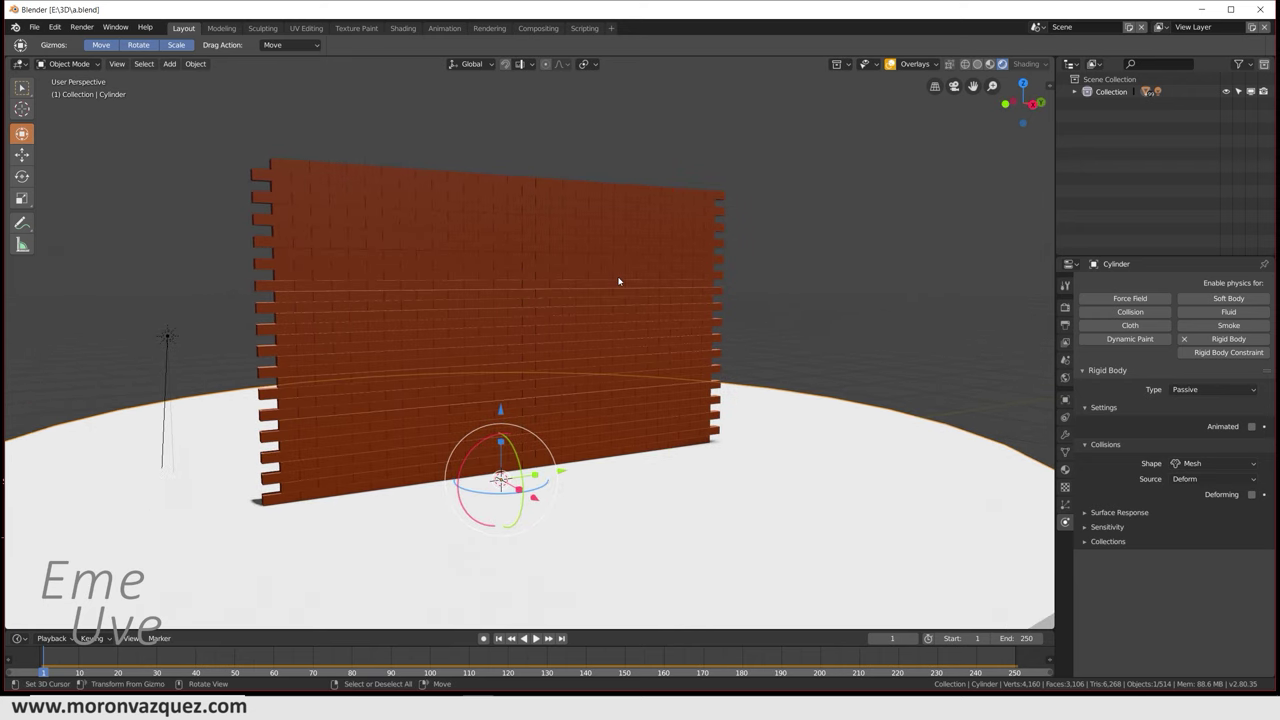
{"action": "mouse_move", "coordinate": [540, 351]}
{"action": "middle_mouse_down"}
{"action": "mouse_move", "coordinate": [657, 363]}
{"action": "mouse_move", "coordinate": [632, 368]}
{"action": "middle_mouse_up"}
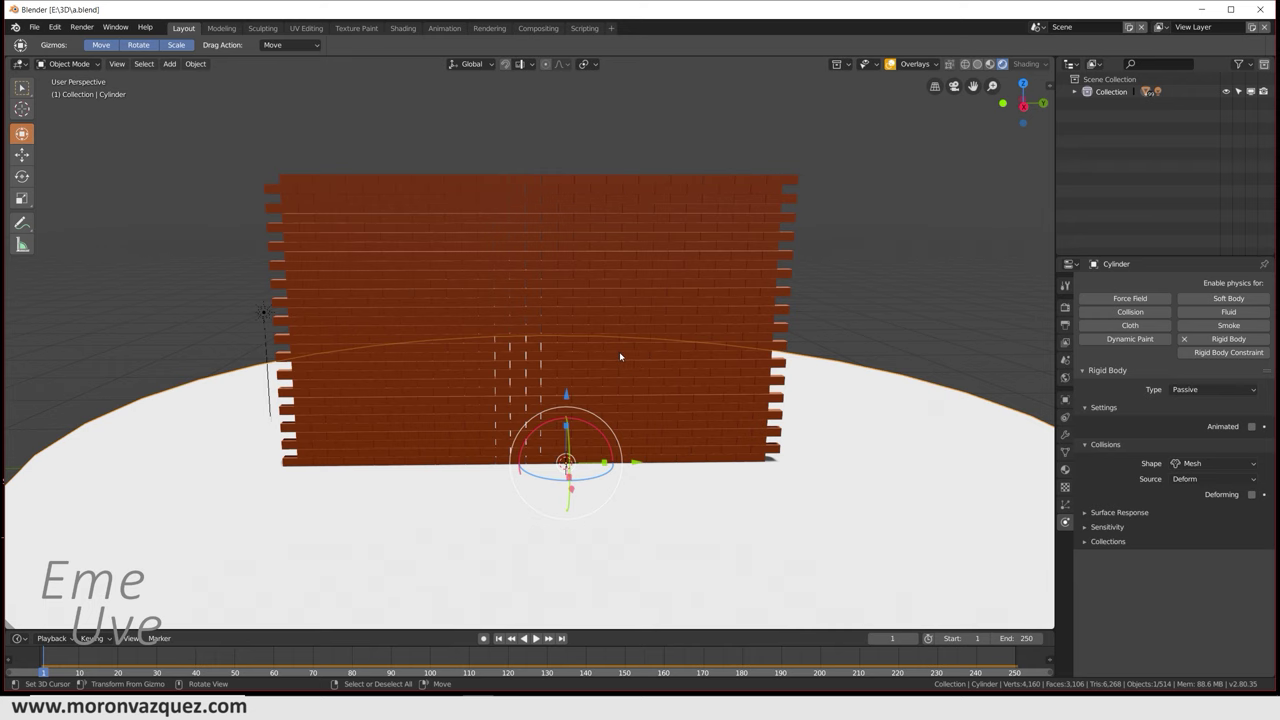
{"action": "key", "text": "KP_3"}
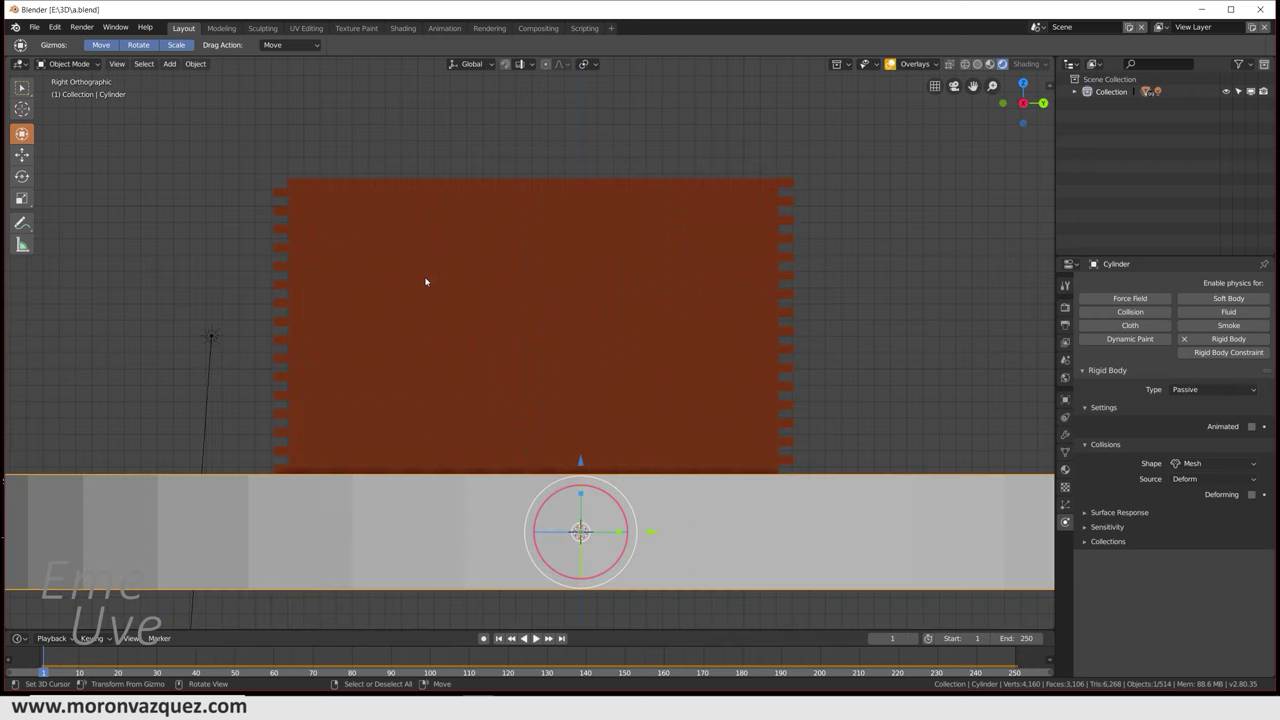
Step: Box-select all 512 bricks, frame them, and stack a duplicate on top for 1,024 bricks
{"action": "left_click", "coordinate": [425, 278]}
{"action": "key", "text": "b"}
{"action": "left_click_drag", "start_coordinate": [260, 163], "coordinate": [809, 471]}
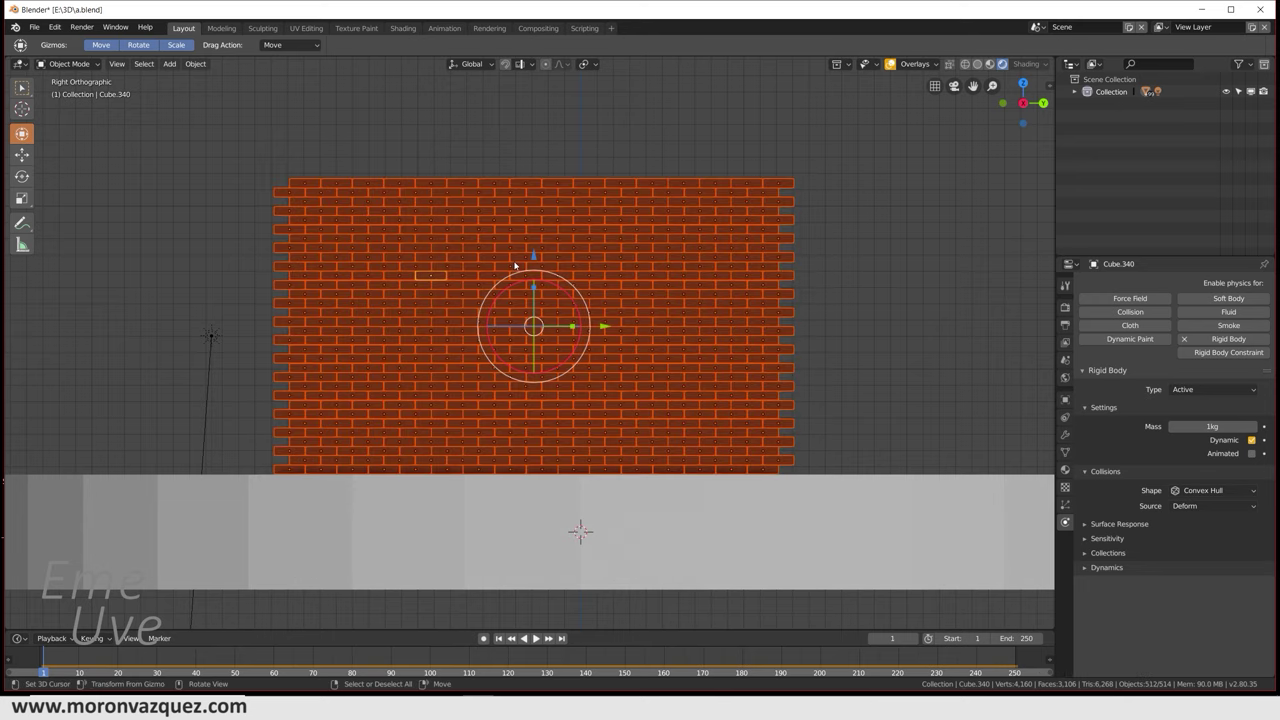
{"action": "key", "text": "KP_Decimal"}
{"action": "key", "text": "shift+d"}
{"action": "key", "text": "Escape"}
{"action": "mouse_move", "coordinate": [641, 237]}
{"action": "middle_mouse_down", "text": "shift"}
{"action": "mouse_move", "coordinate": [674, 463]}
{"action": "mouse_move", "coordinate": [548, 550]}
{"action": "middle_mouse_up", "text": "shift"}
{"action": "key", "text": "g"}
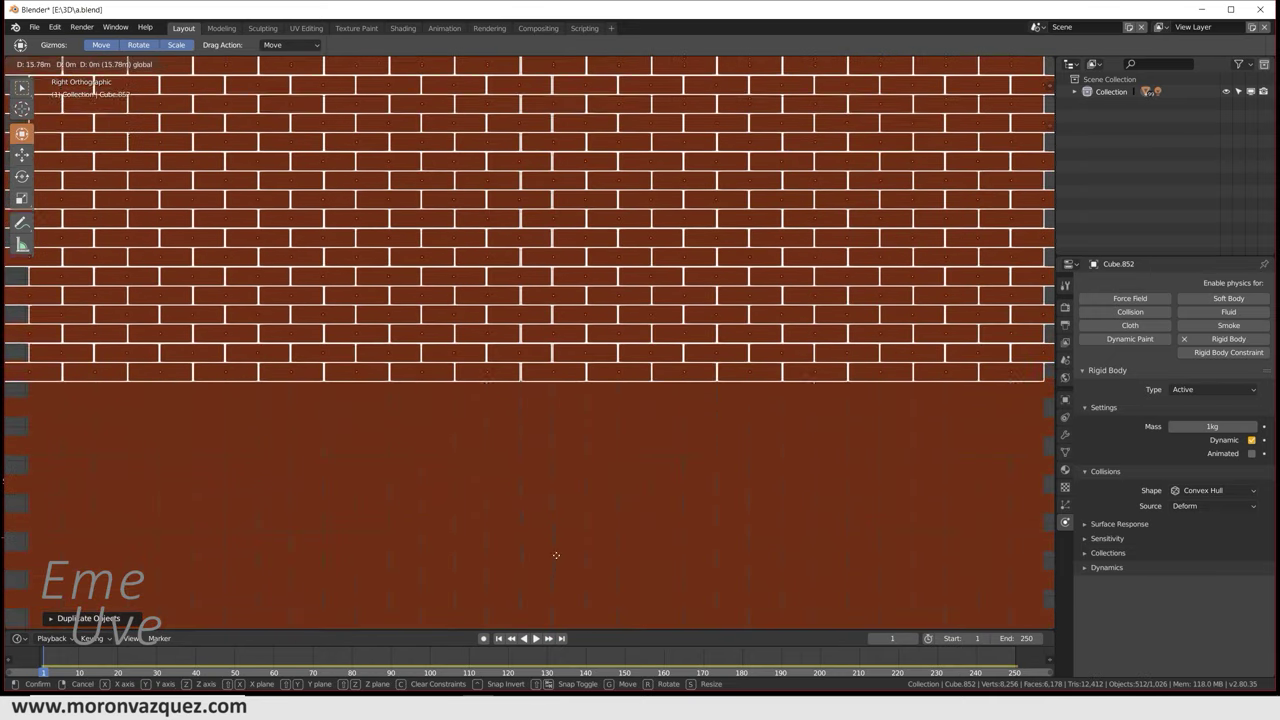
{"action": "left_click", "coordinate": [581, 491]}
{"action": "scroll", "coordinate": [585, 490], "scroll_direction": "down", "scroll_amount": 3}
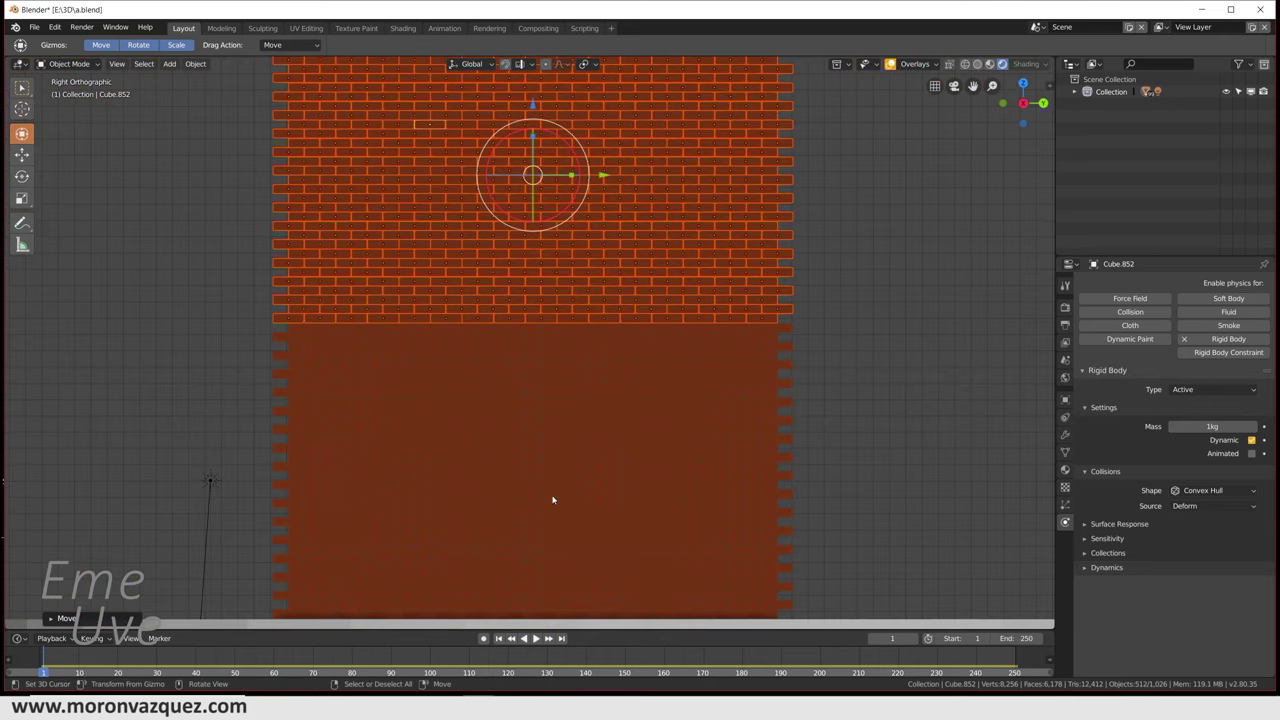
{"action": "left_click", "coordinate": [517, 555]}
{"action": "middle_click_drag", "start_coordinate": [517, 560], "coordinate": [547, 575]}
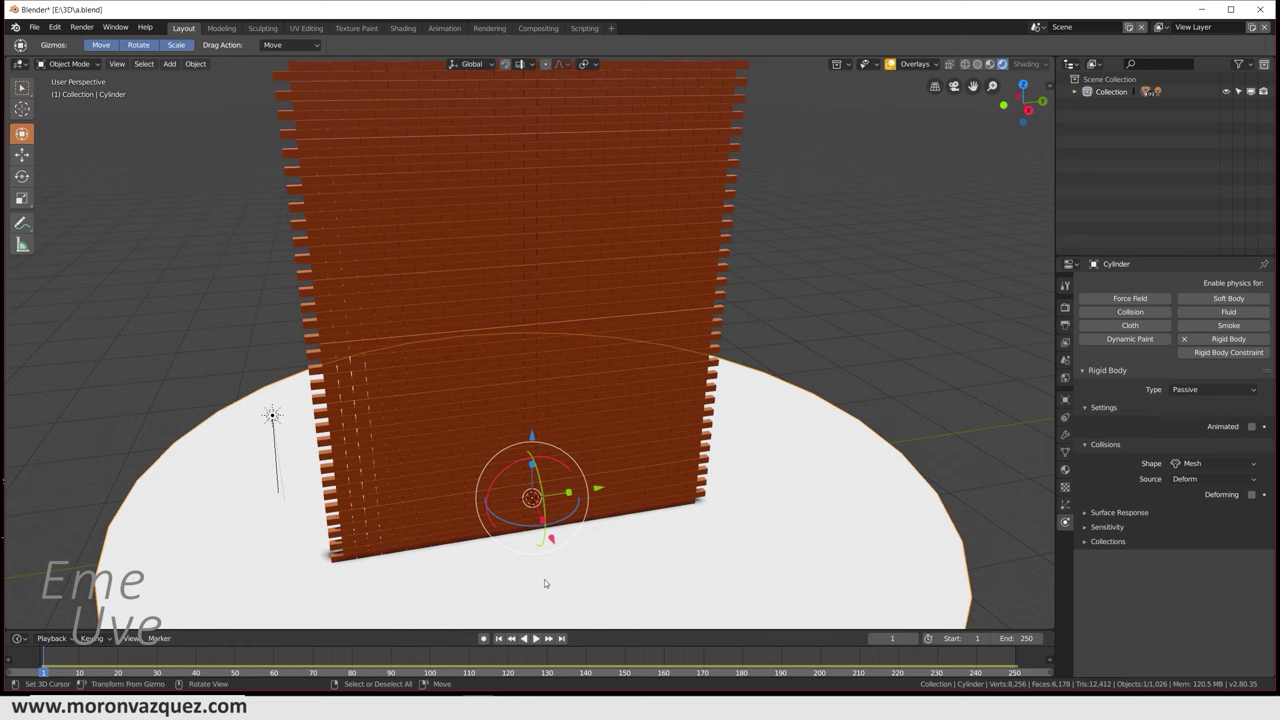
Step: Watch the 1,024-brick wall topple in playback, rewind to frame 1, and open the Add menu
{"action": "left_click", "coordinate": [537, 638]}
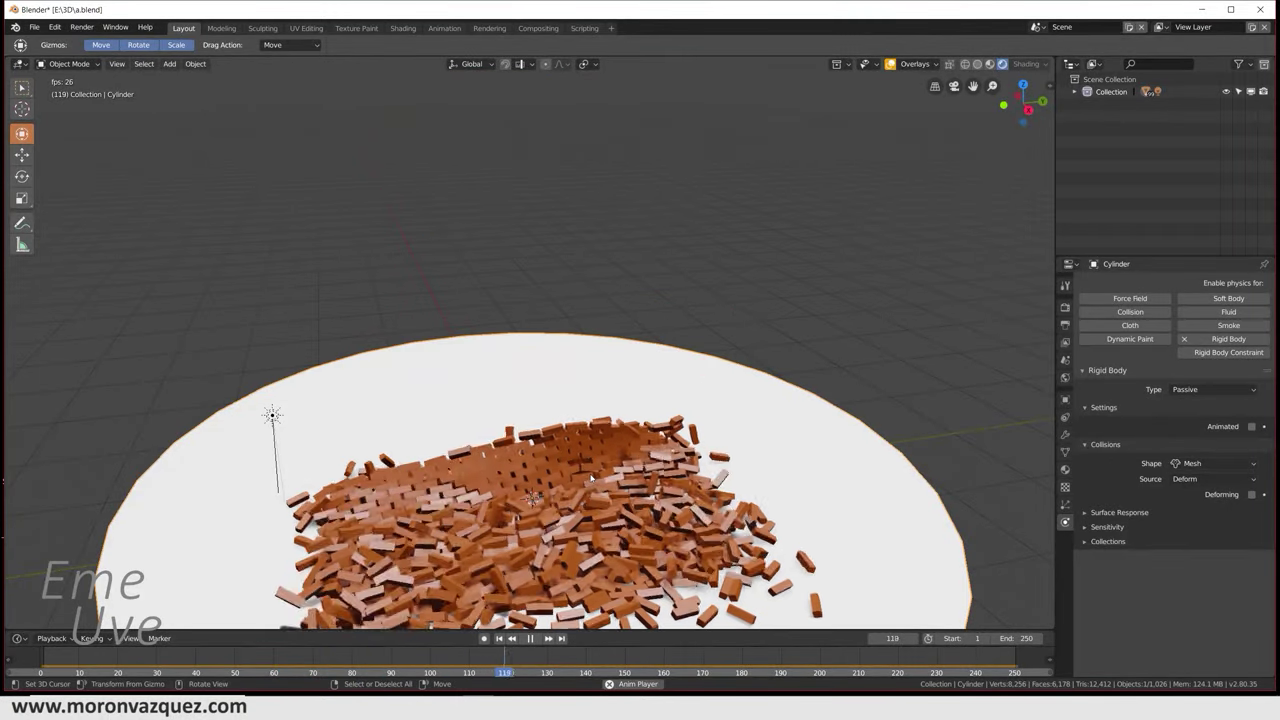
{"action": "left_click", "coordinate": [533, 638]}
{"action": "left_click", "coordinate": [499, 638]}
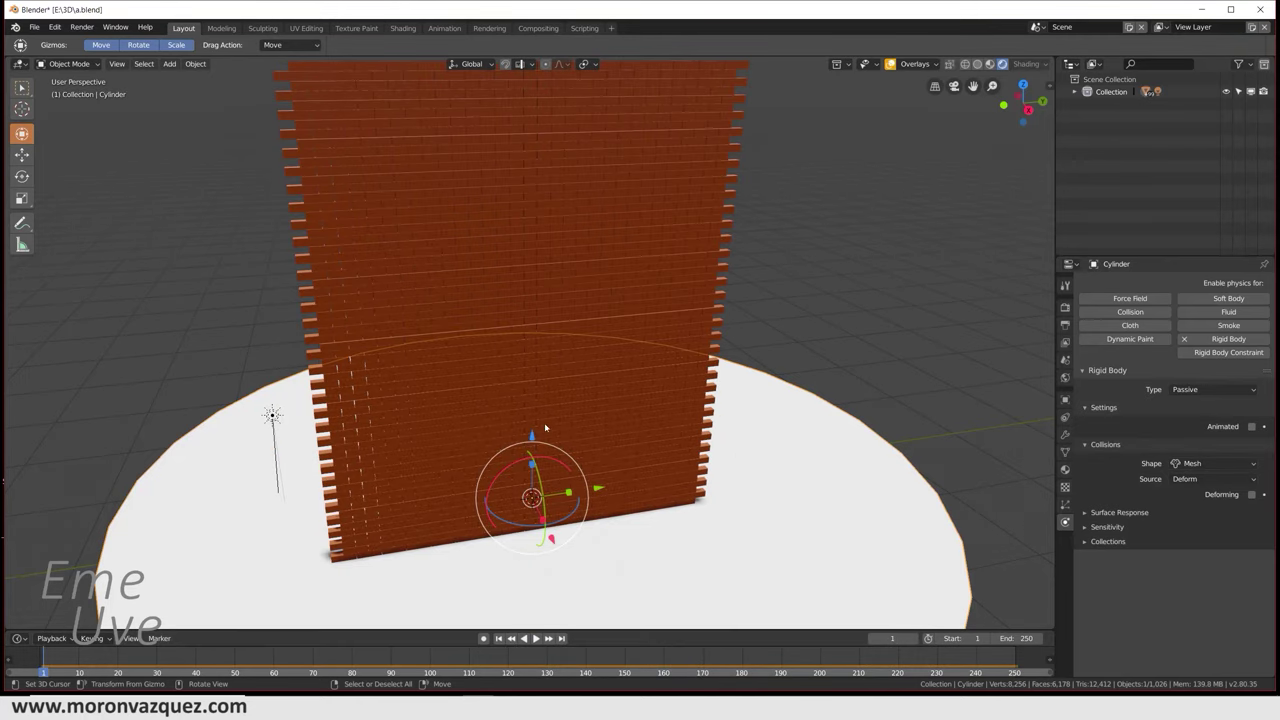
{"action": "middle_click_drag", "start_coordinate": [614, 414], "coordinate": [594, 525], "text": "shift"}
{"action": "key", "text": "shift+a"}
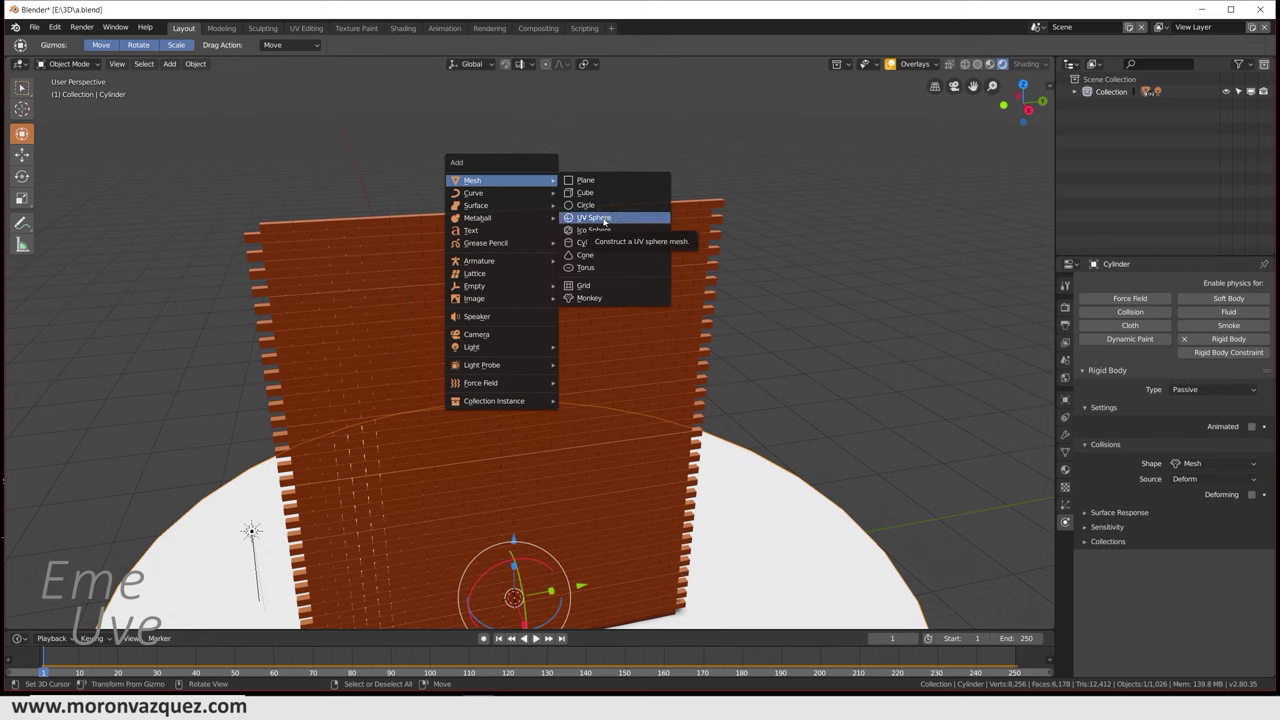
Step: Add a UV sphere, raise it to the wall's top and scale it to about 2.54
{"action": "left_click", "coordinate": [604, 218]}
{"action": "scroll", "coordinate": [564, 438], "scroll_direction": "down", "scroll_amount": 3}
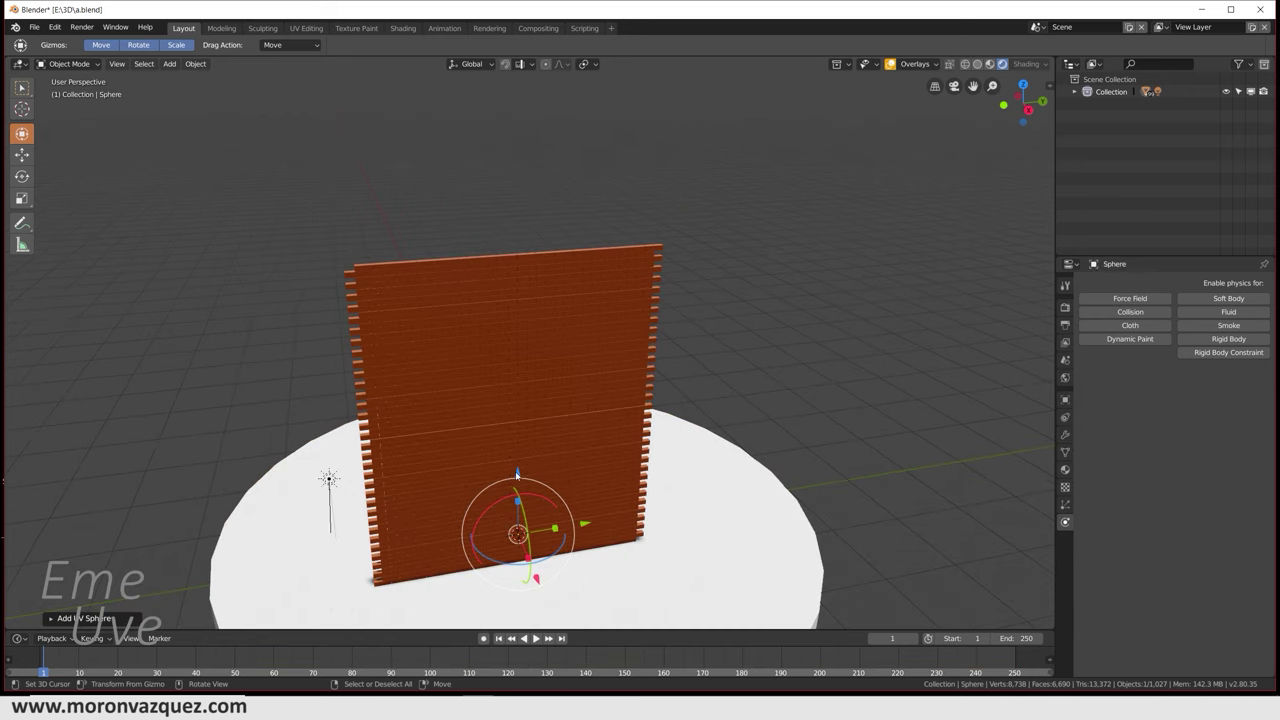
{"action": "key", "text": "g"}
{"action": "key", "text": "z"}
{"action": "left_click", "coordinate": [759, 253]}
{"action": "key", "text": "s"}
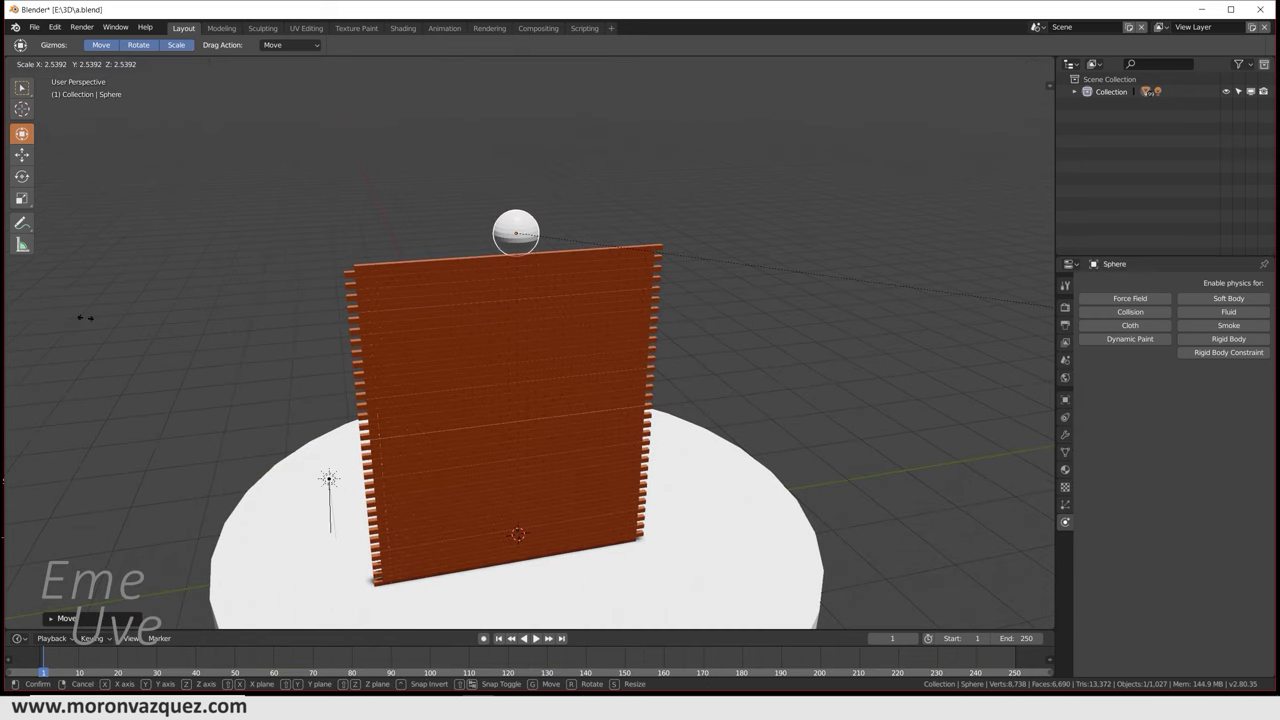
{"action": "left_click", "coordinate": [771, 257]}
Step: Lift the sphere higher above the wall and rotate it about the Y axis
{"action": "key", "text": "g"}
{"action": "key", "text": "z"}
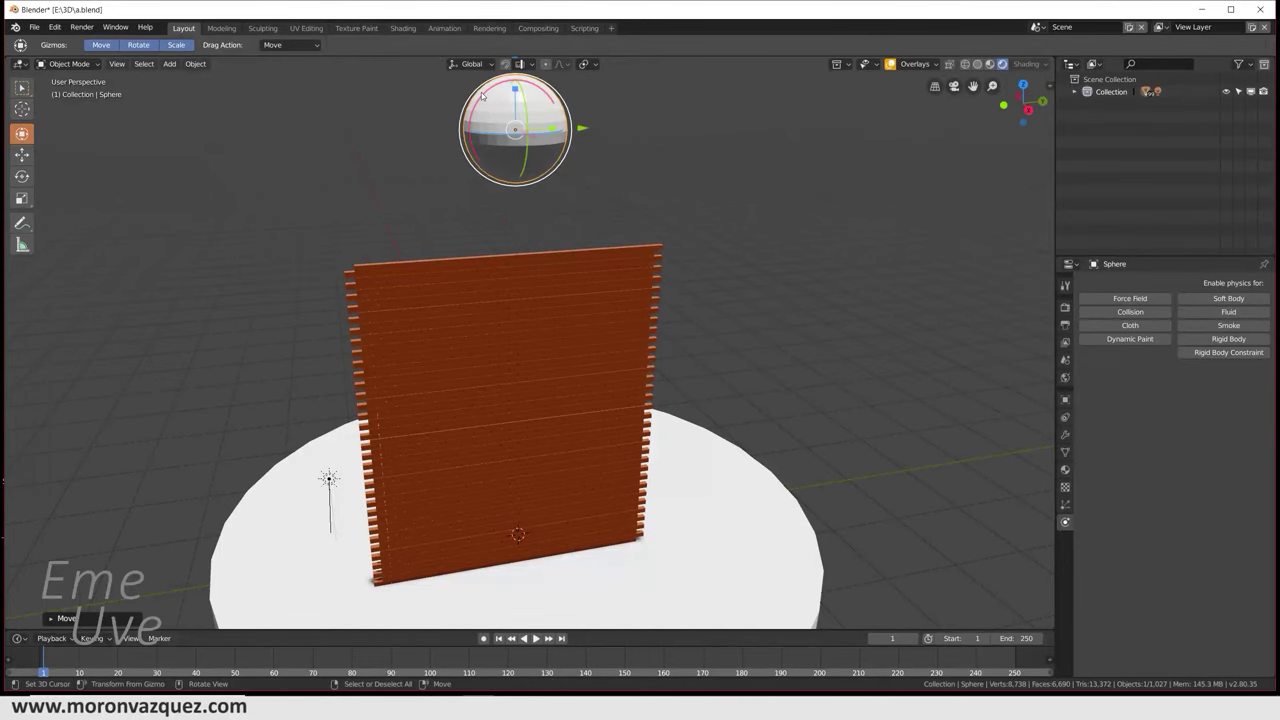
{"action": "left_click", "coordinate": [514, 50]}
{"action": "key", "text": "r"}
{"action": "key", "text": "y"}
{"action": "left_click", "coordinate": [535, 130]}
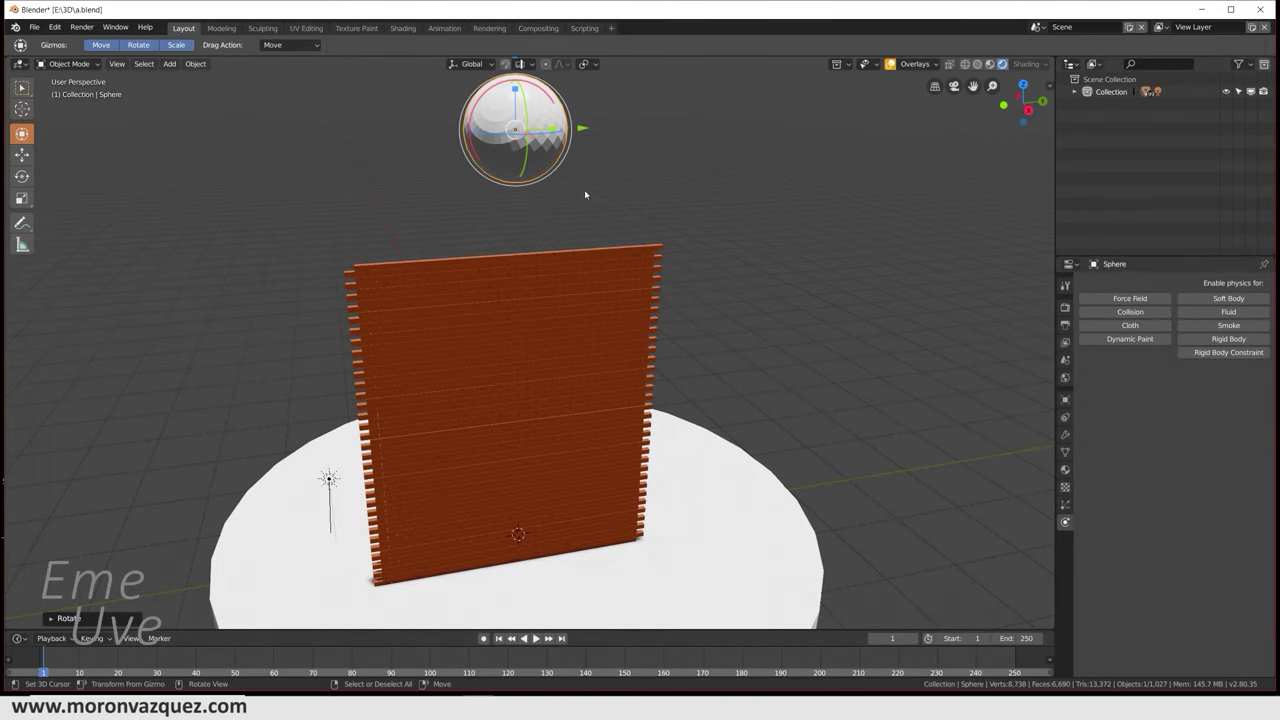
{"action": "middle_click_drag", "start_coordinate": [578, 179], "coordinate": [725, 255]}
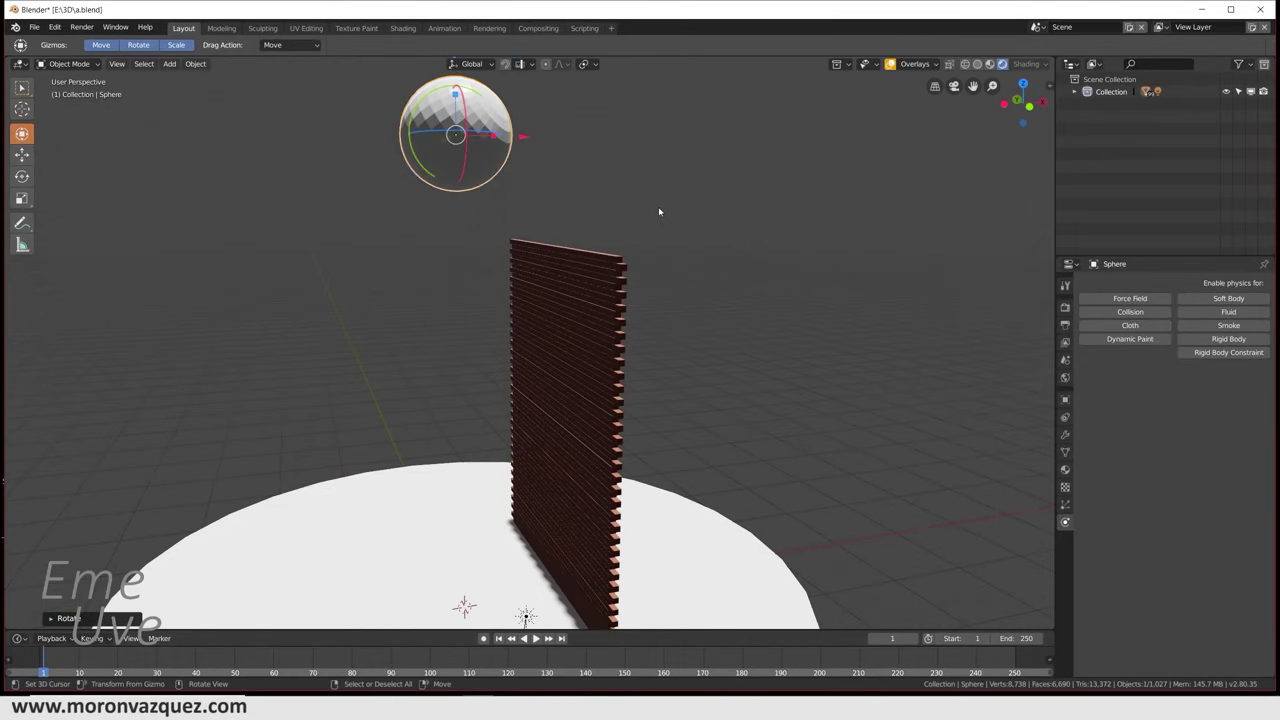
Step: In front view, centre the sphere over the wall along X and give it rigid-body physics
{"action": "key", "text": "KP_1"}
{"action": "key", "text": "g"}
{"action": "key", "text": "x"}
{"action": "left_click", "coordinate": [618, 134]}
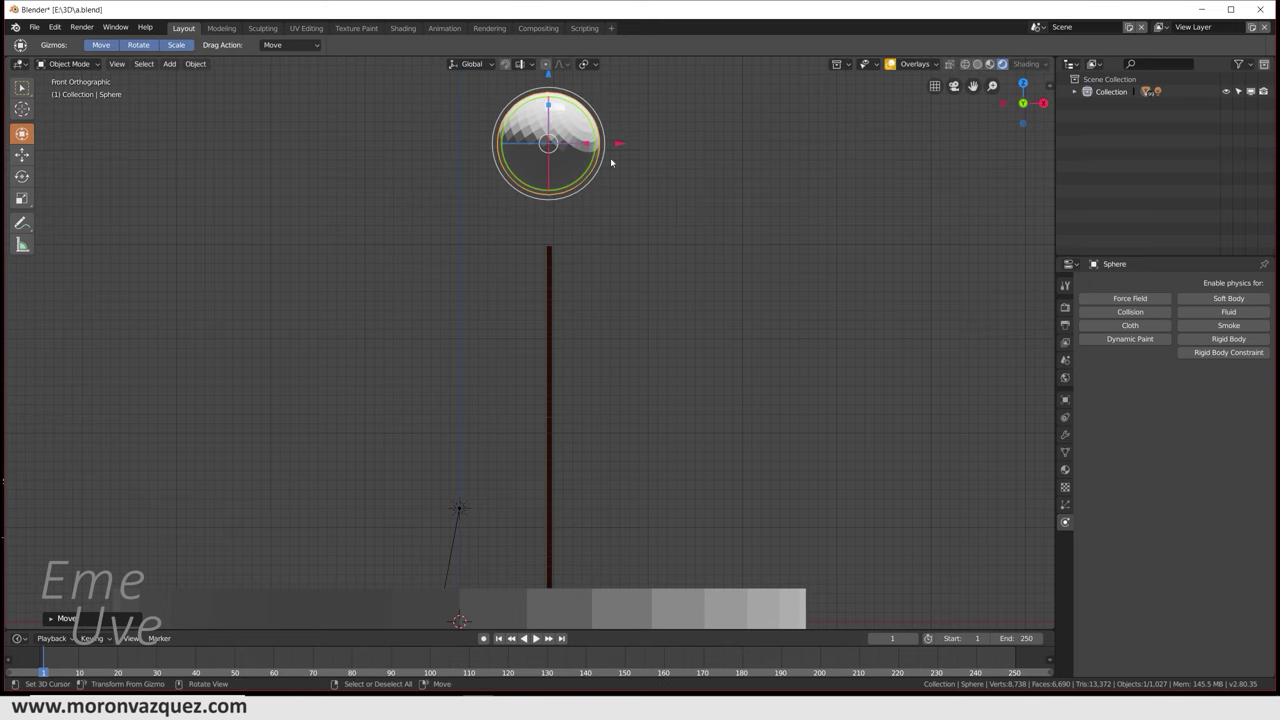
{"action": "mouse_move", "coordinate": [574, 83]}
{"action": "middle_mouse_down"}
{"action": "mouse_move", "coordinate": [708, 231]}
{"action": "mouse_move", "coordinate": [614, 249]}
{"action": "mouse_move", "coordinate": [658, 246]}
{"action": "middle_mouse_up"}
{"action": "left_click_drag", "start_coordinate": [608, 138], "coordinate": [592, 138]}
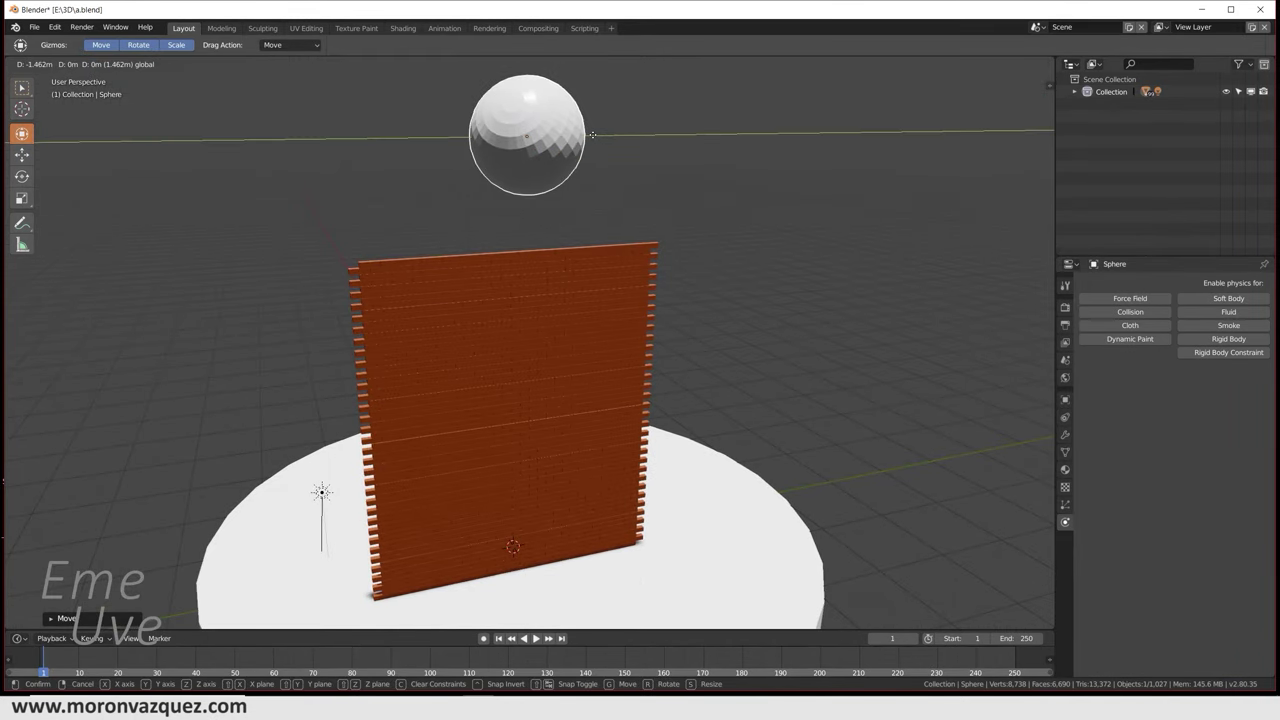
{"action": "left_click", "coordinate": [1212, 342]}
Step: Keep the sphere's rigid body type Active and set its mass to 40 kg
{"action": "left_click", "coordinate": [1210, 393]}
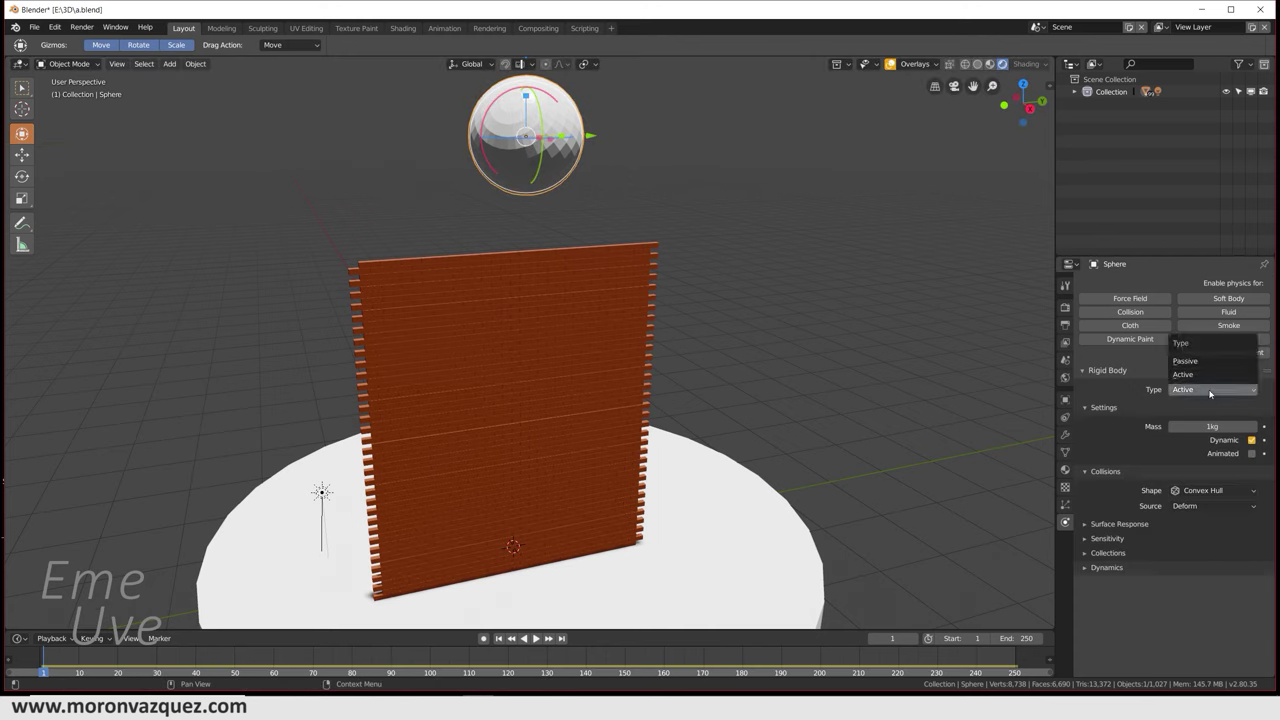
{"action": "left_click", "coordinate": [1189, 376]}
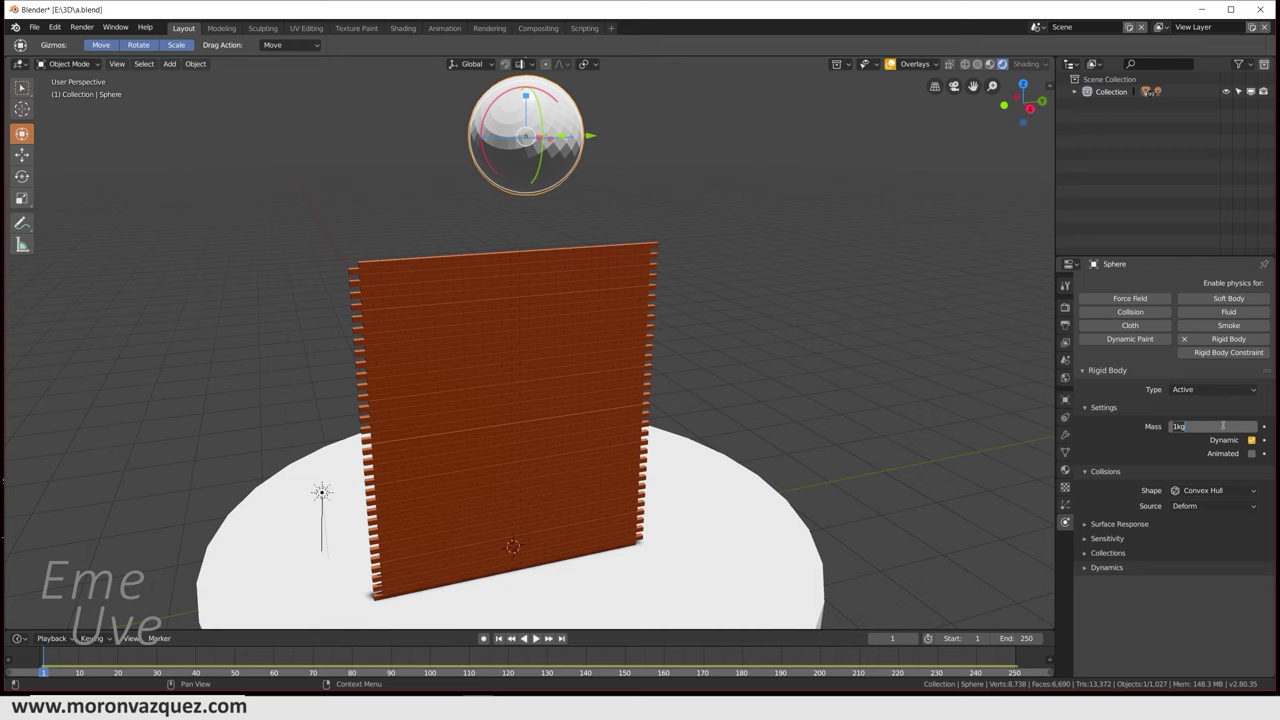
{"action": "type", "text": "40"}
{"action": "key", "text": "Return"}
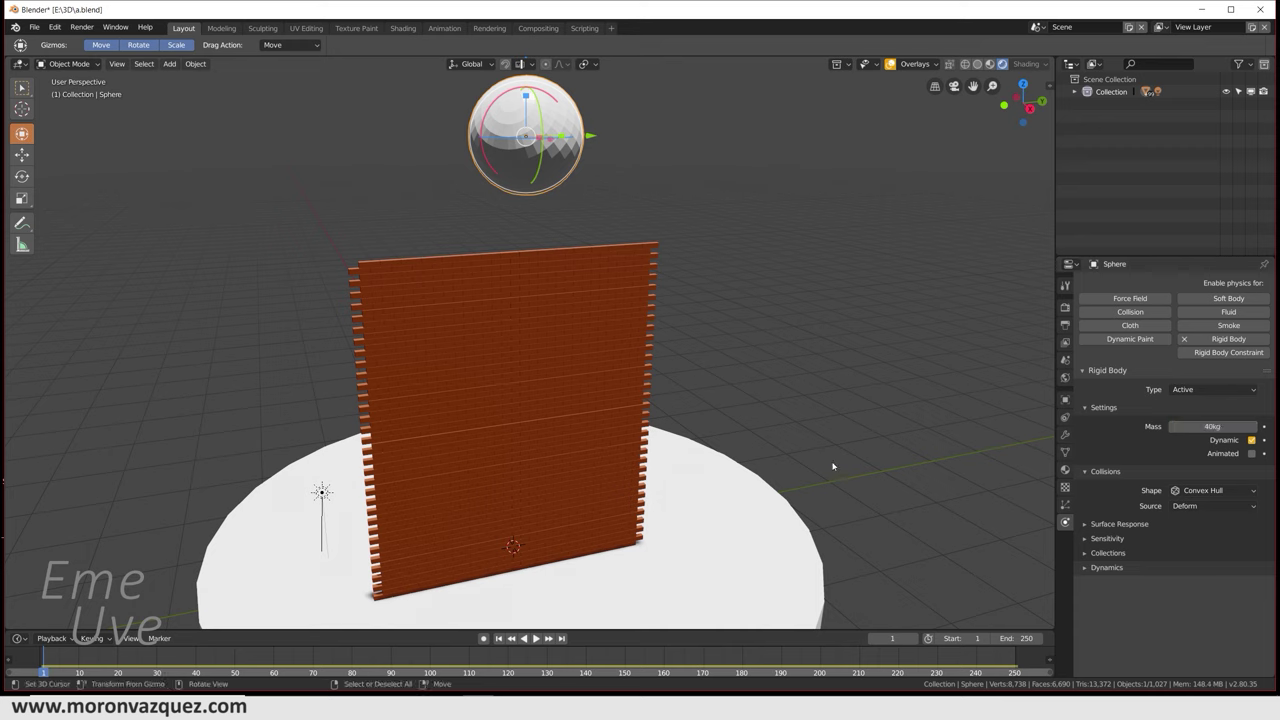
Step: Save the blend file and play the simulation
{"action": "left_click", "coordinate": [34, 27]}
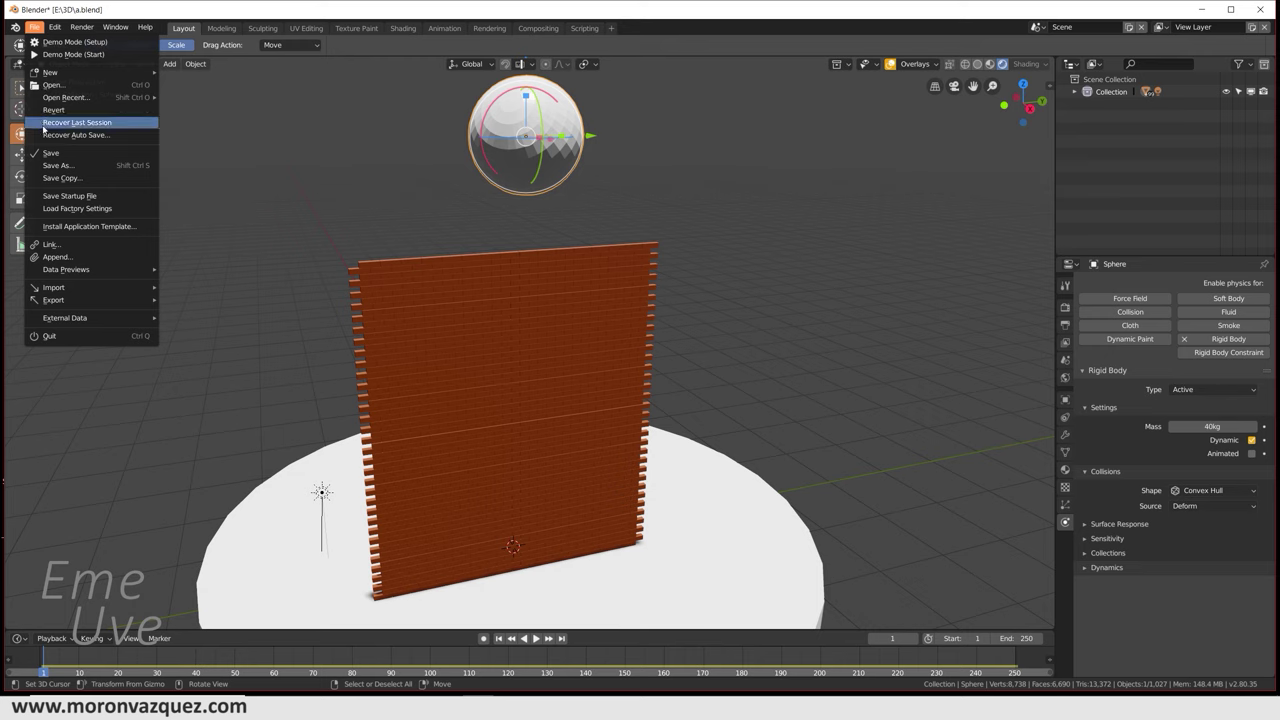
{"action": "left_click", "coordinate": [60, 151]}
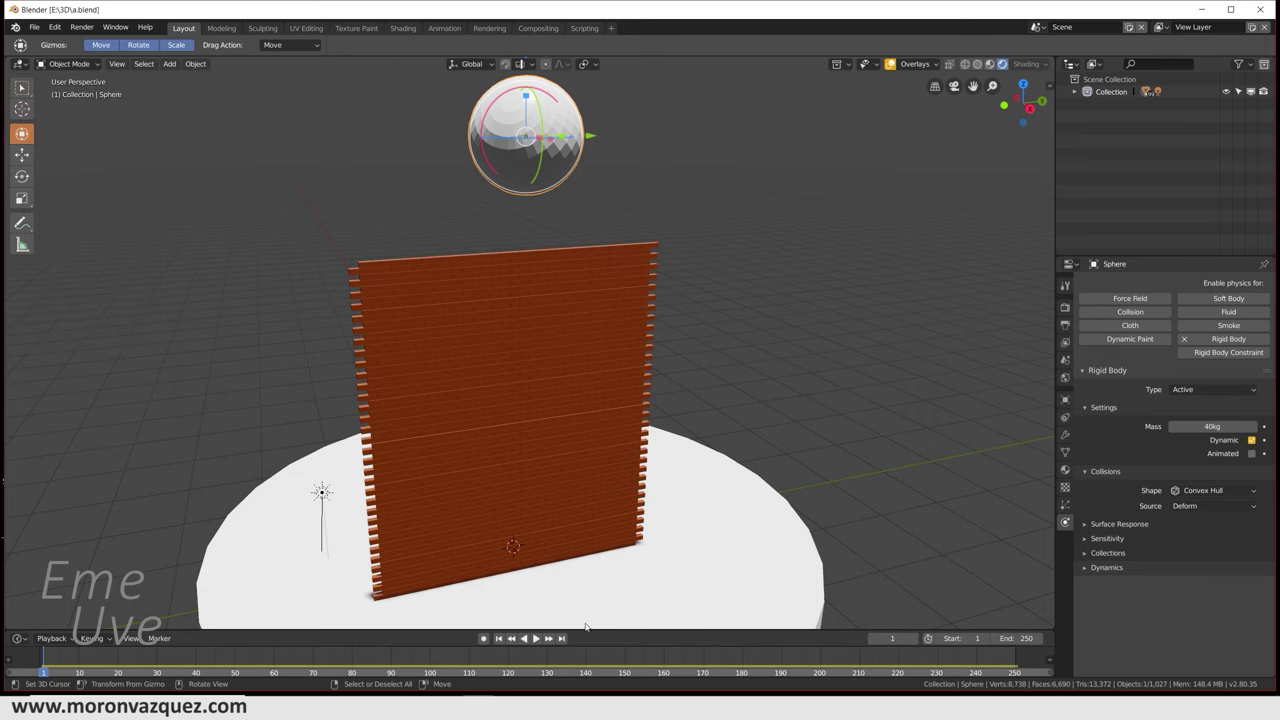
{"action": "left_click", "coordinate": [536, 638]}
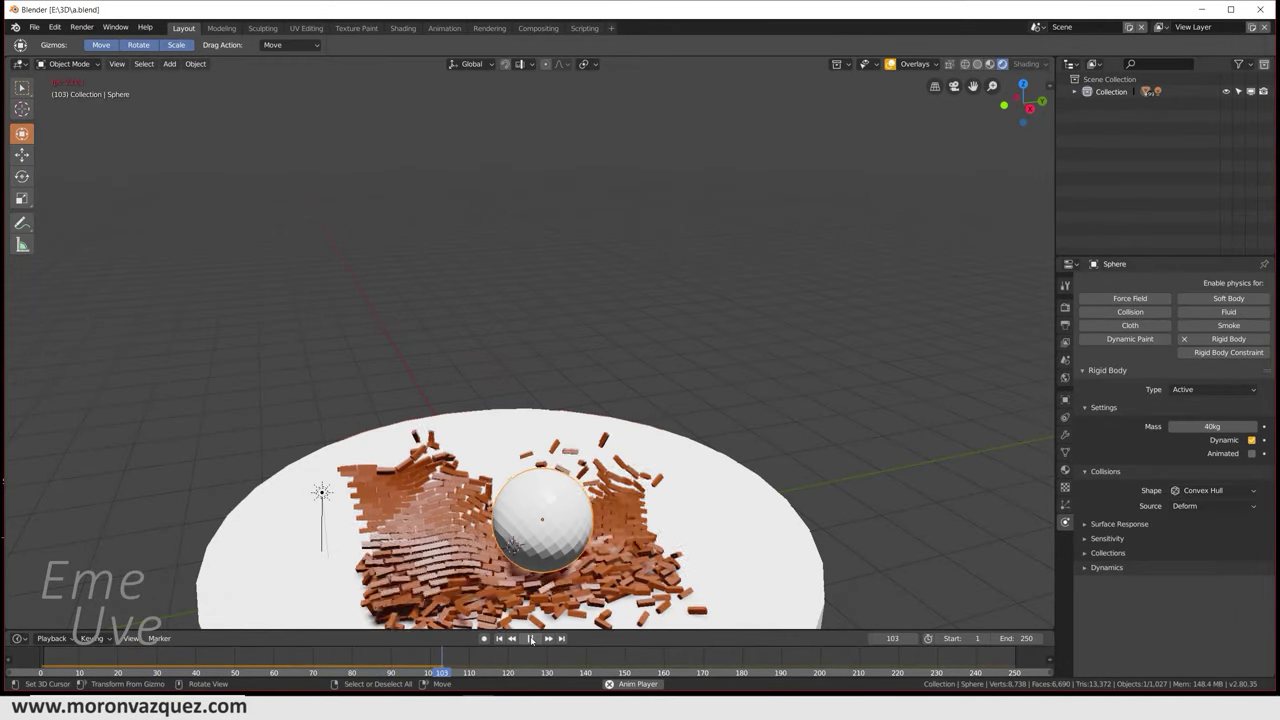
{"action": "left_click", "coordinate": [530, 639]}
{"action": "left_click", "coordinate": [499, 638]}
{"action": "scroll", "coordinate": [554, 352], "scroll_direction": "up", "scroll_amount": 1}
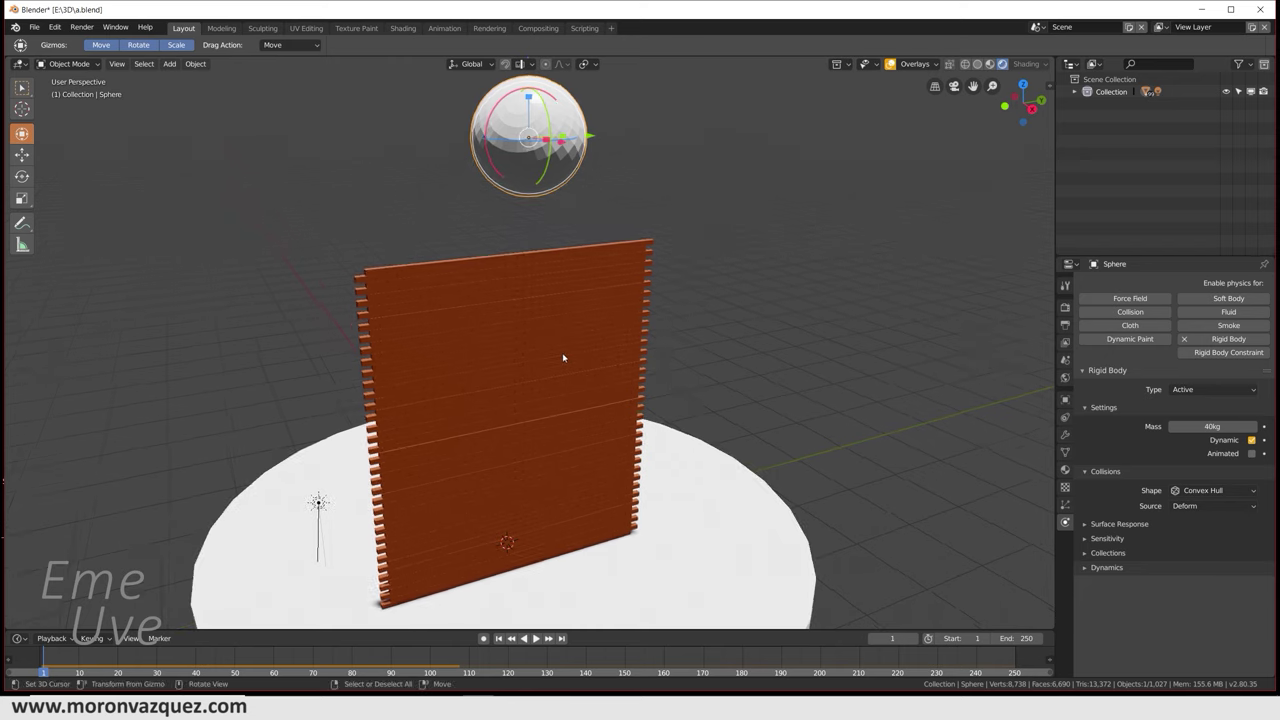
{"action": "scroll", "coordinate": [567, 380], "scroll_direction": "up", "scroll_amount": 3}
{"action": "scroll", "coordinate": [567, 385], "scroll_direction": "down", "scroll_amount": 1}
{"action": "scroll", "coordinate": [560, 349], "scroll_direction": "down", "scroll_amount": 1}
{"action": "left_click", "coordinate": [536, 638]}
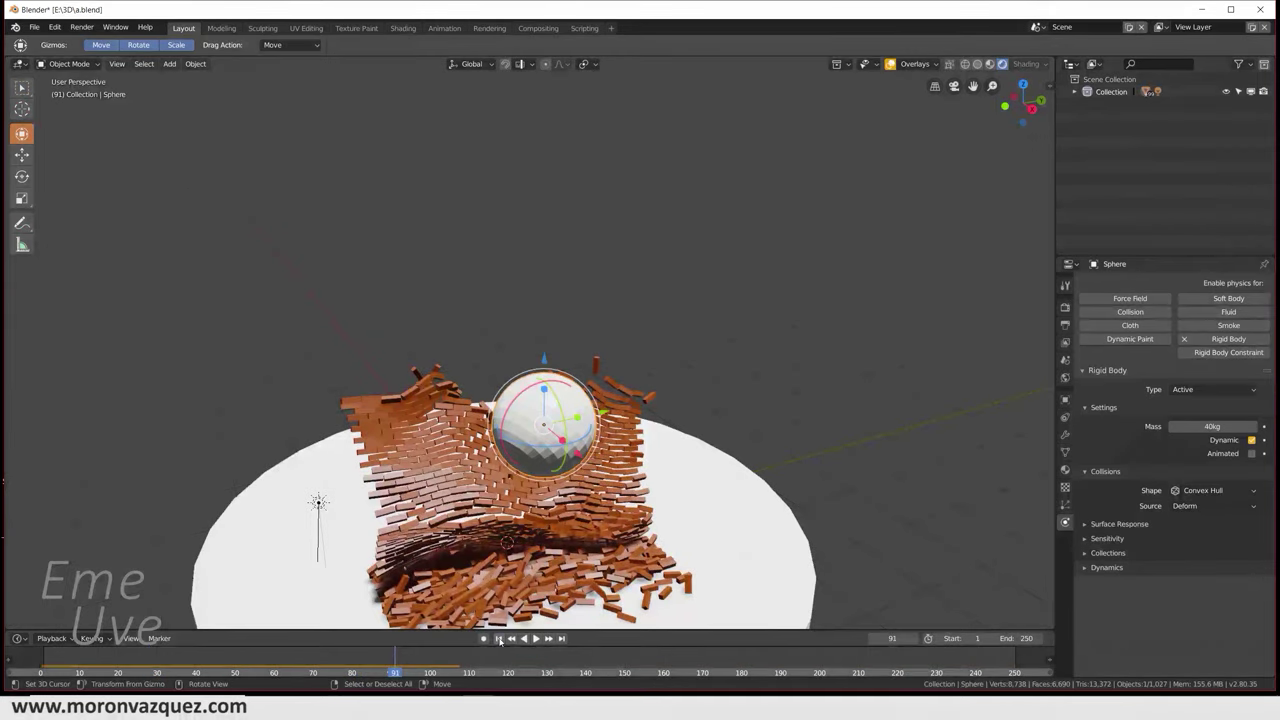
{"action": "key", "text": "Escape"}
{"action": "left_click", "coordinate": [1208, 425]}
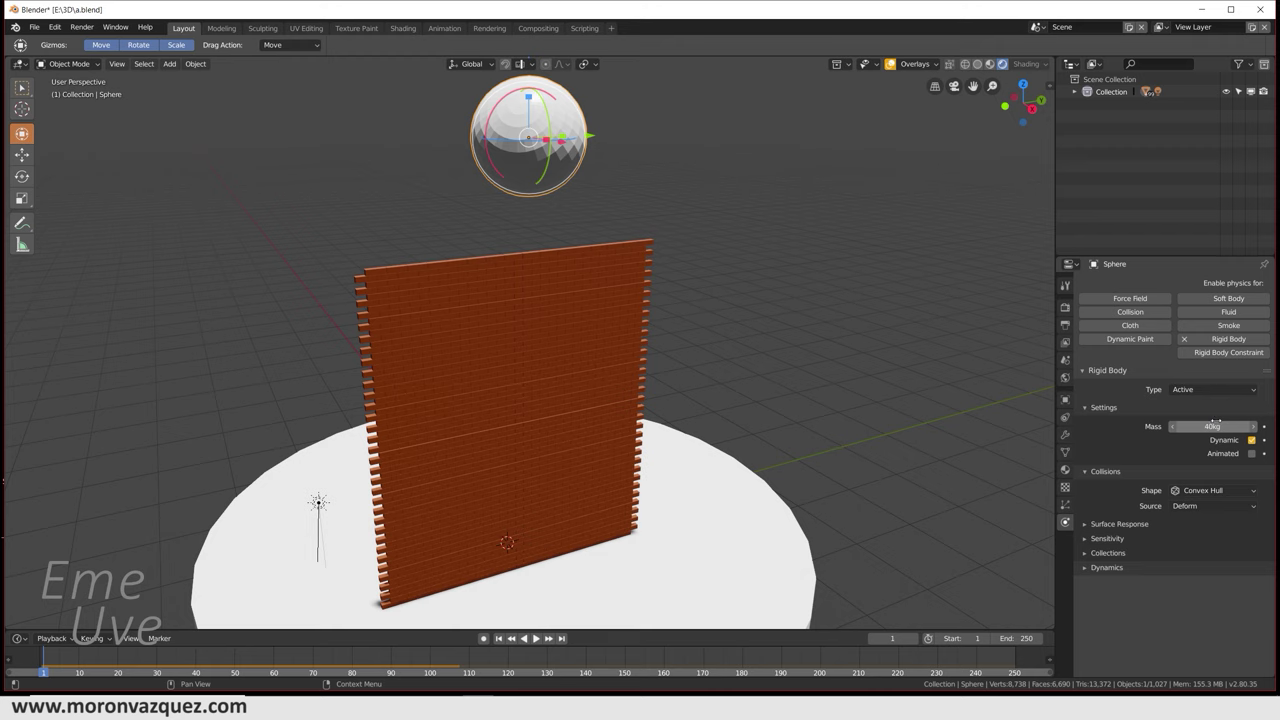
Step: Set the sphere's mass to 400 kg, then play, stop and rewind the simulation
{"action": "type", "text": "4"}
{"action": "key", "text": "Return"}
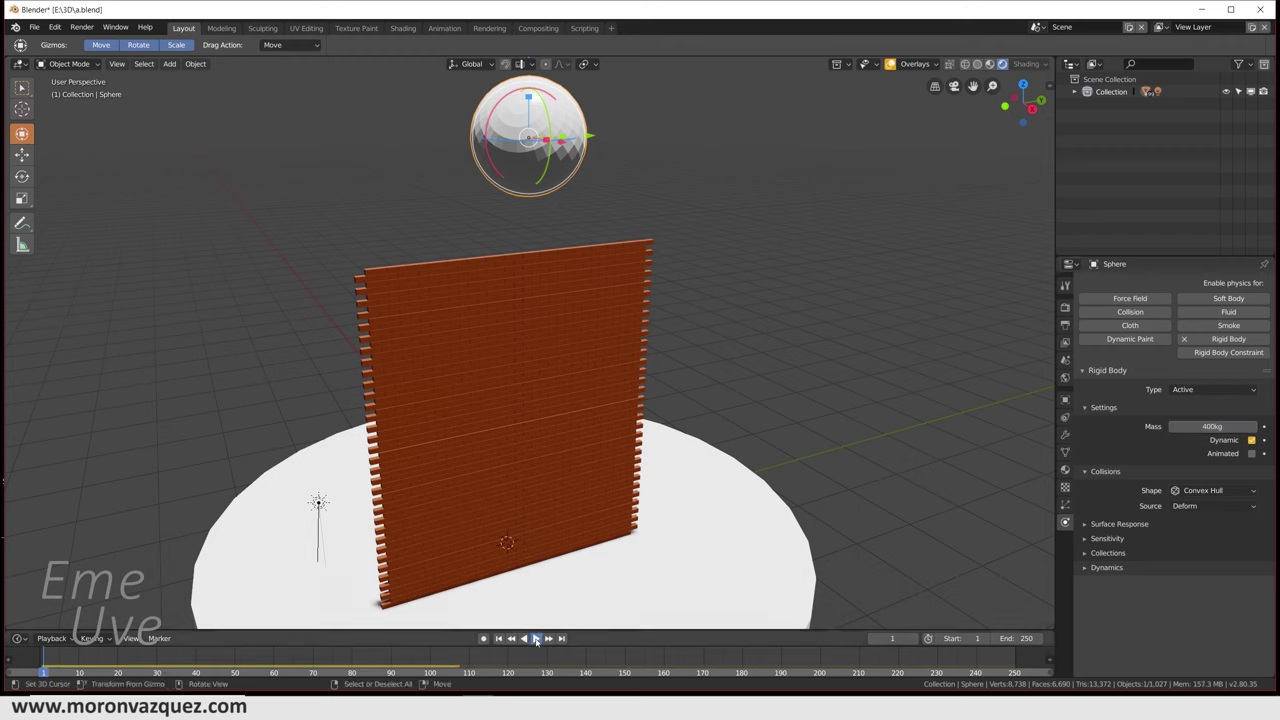
{"action": "left_click", "coordinate": [536, 639]}
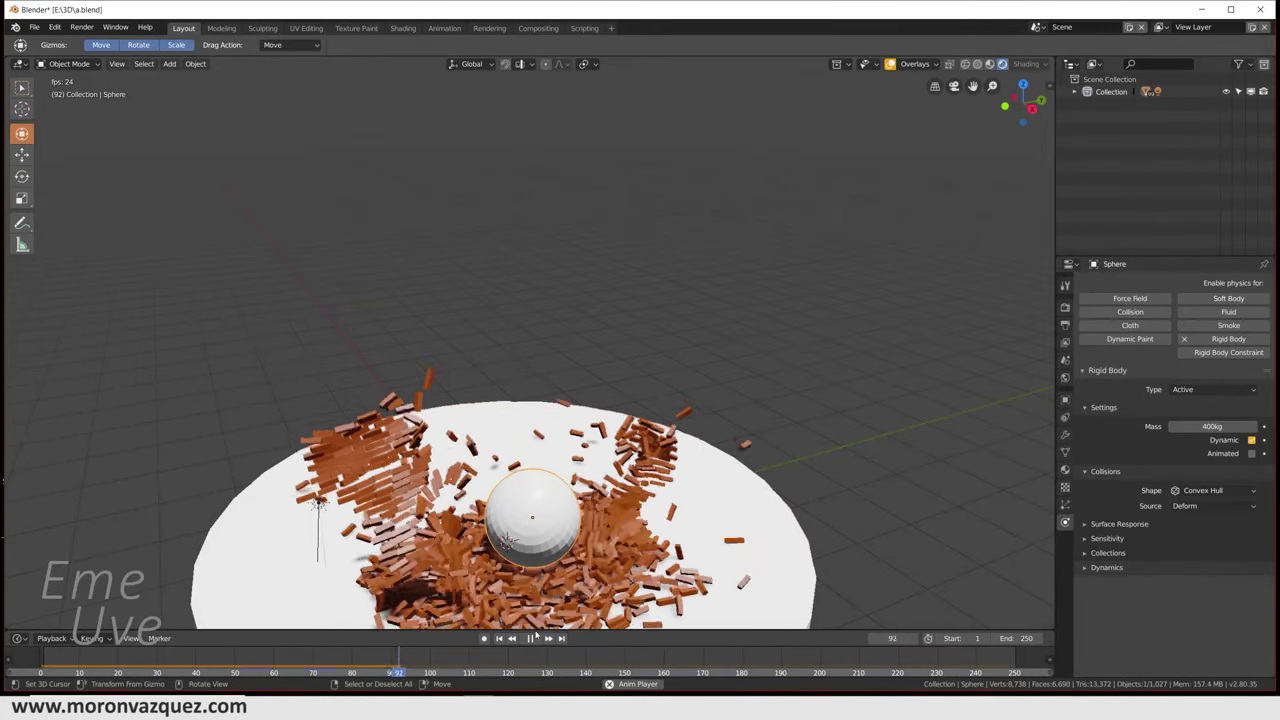
{"action": "left_click", "coordinate": [531, 638]}
{"action": "left_click", "coordinate": [498, 638]}
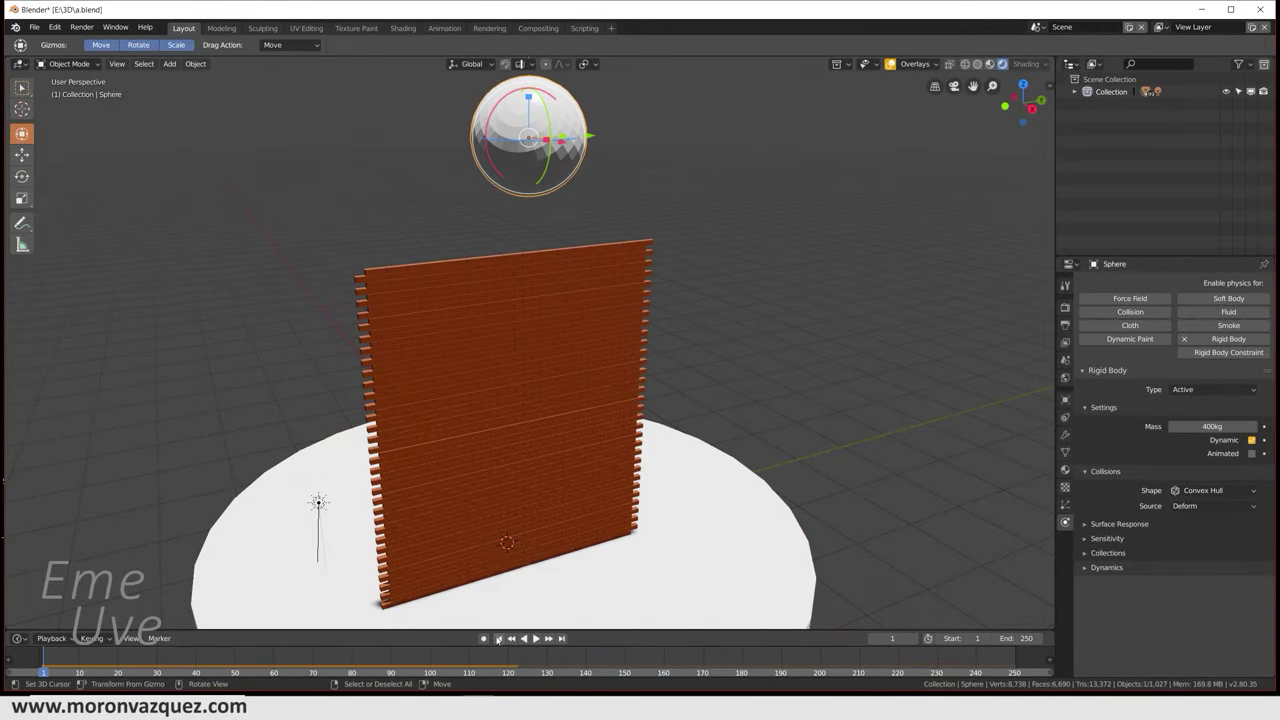
Step: Orbit around the wall and replay the heavier-sphere simulation, rewinding to frame 1
{"action": "scroll", "coordinate": [537, 416], "scroll_direction": "up", "scroll_amount": 1}
{"action": "scroll", "coordinate": [540, 420], "scroll_direction": "up", "scroll_amount": 3}
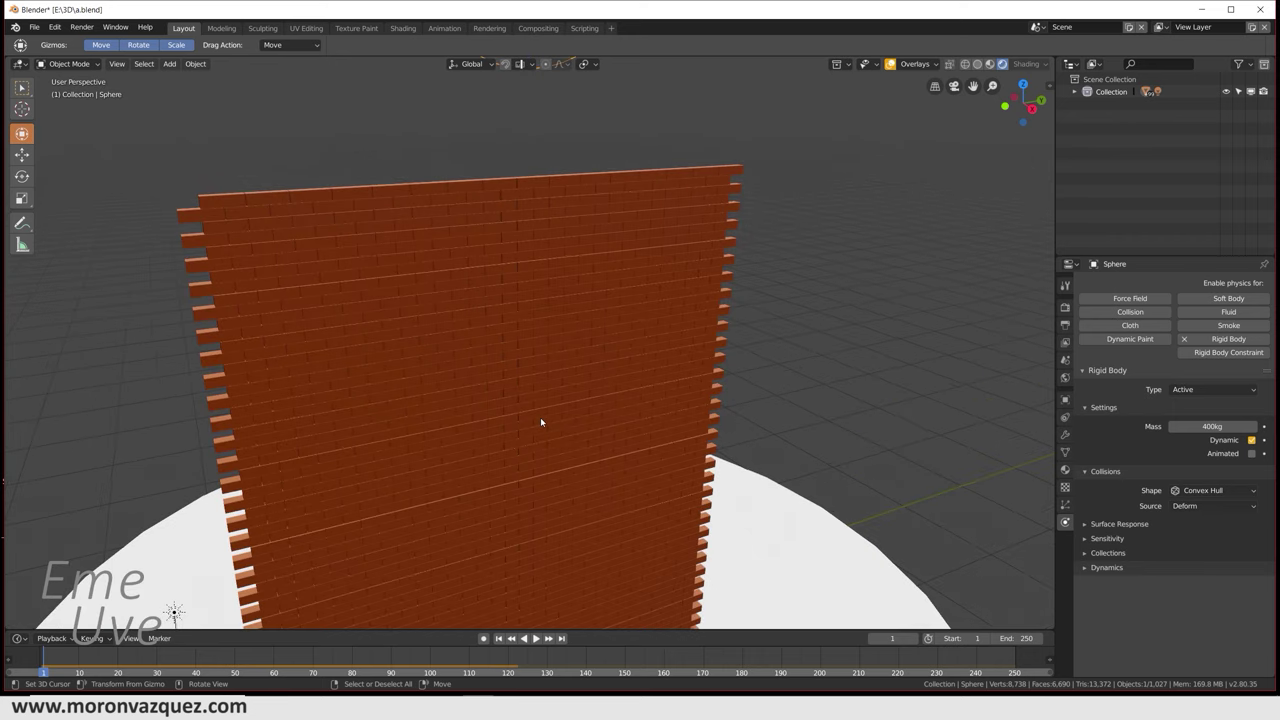
{"action": "middle_click_drag", "start_coordinate": [429, 323], "coordinate": [526, 485]}
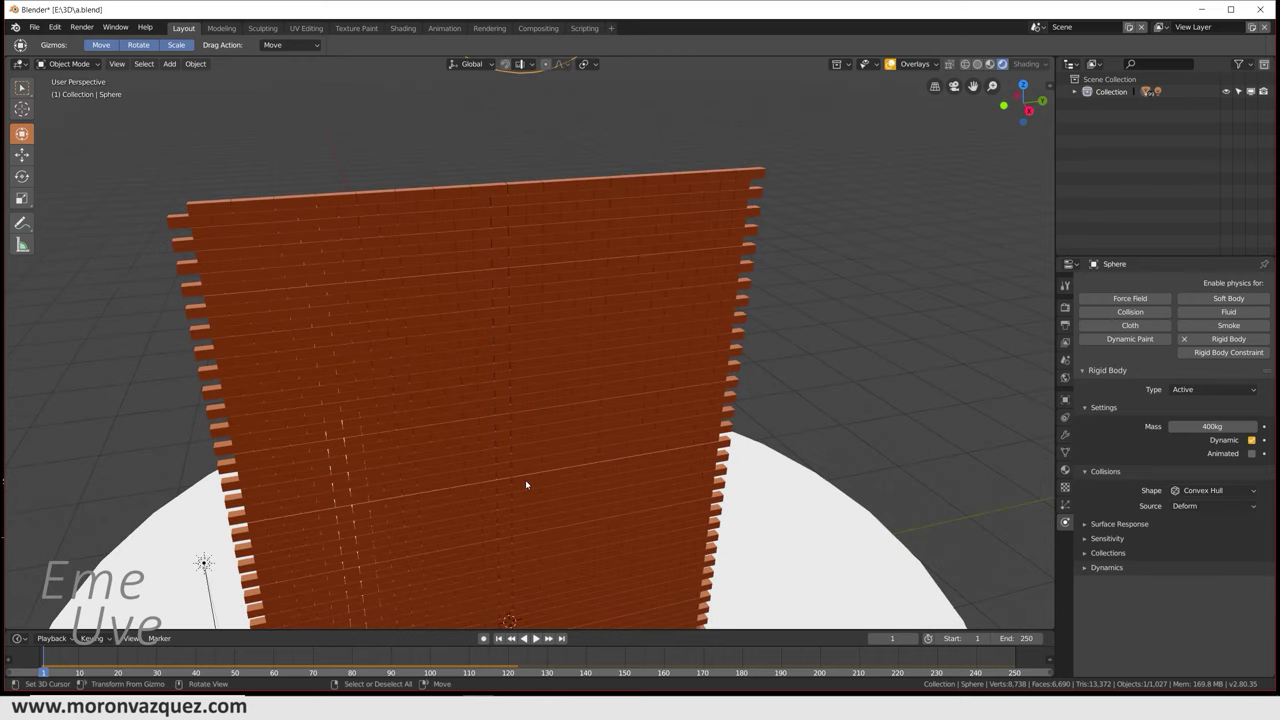
{"action": "left_click", "coordinate": [535, 638]}
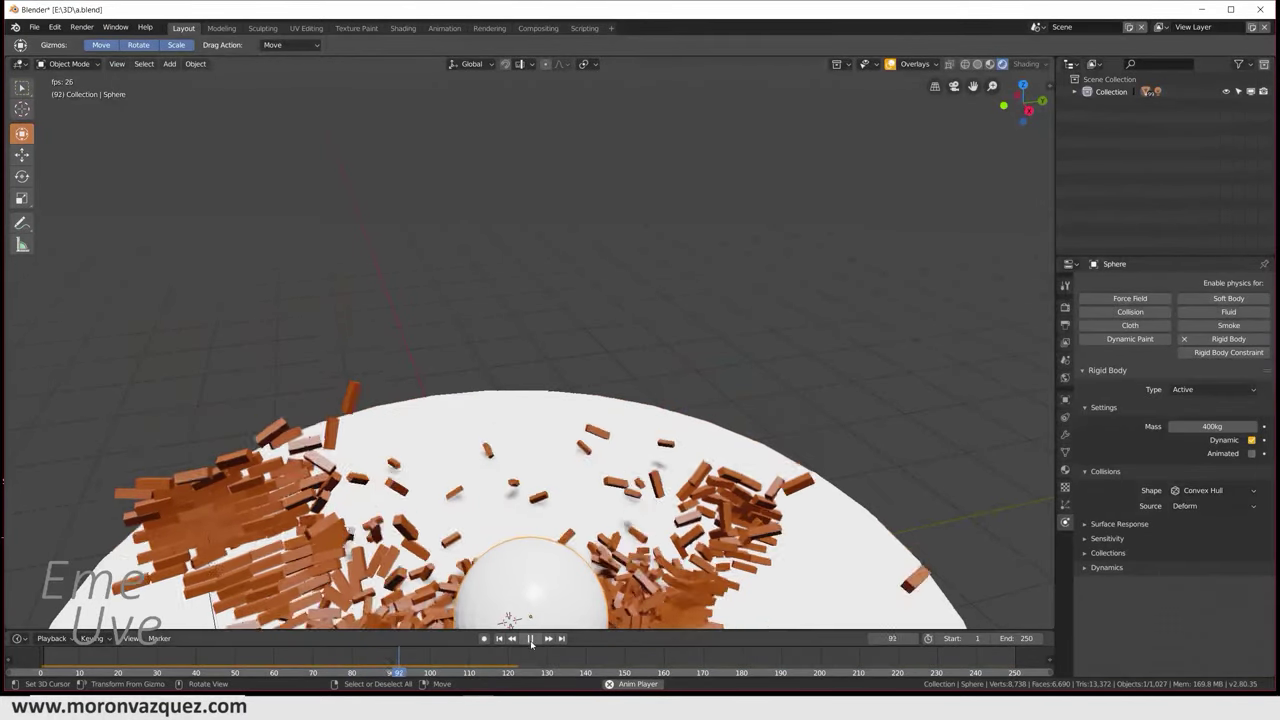
{"action": "left_click", "coordinate": [499, 638]}
{"action": "scroll", "coordinate": [617, 491], "scroll_direction": "down", "scroll_amount": 5}
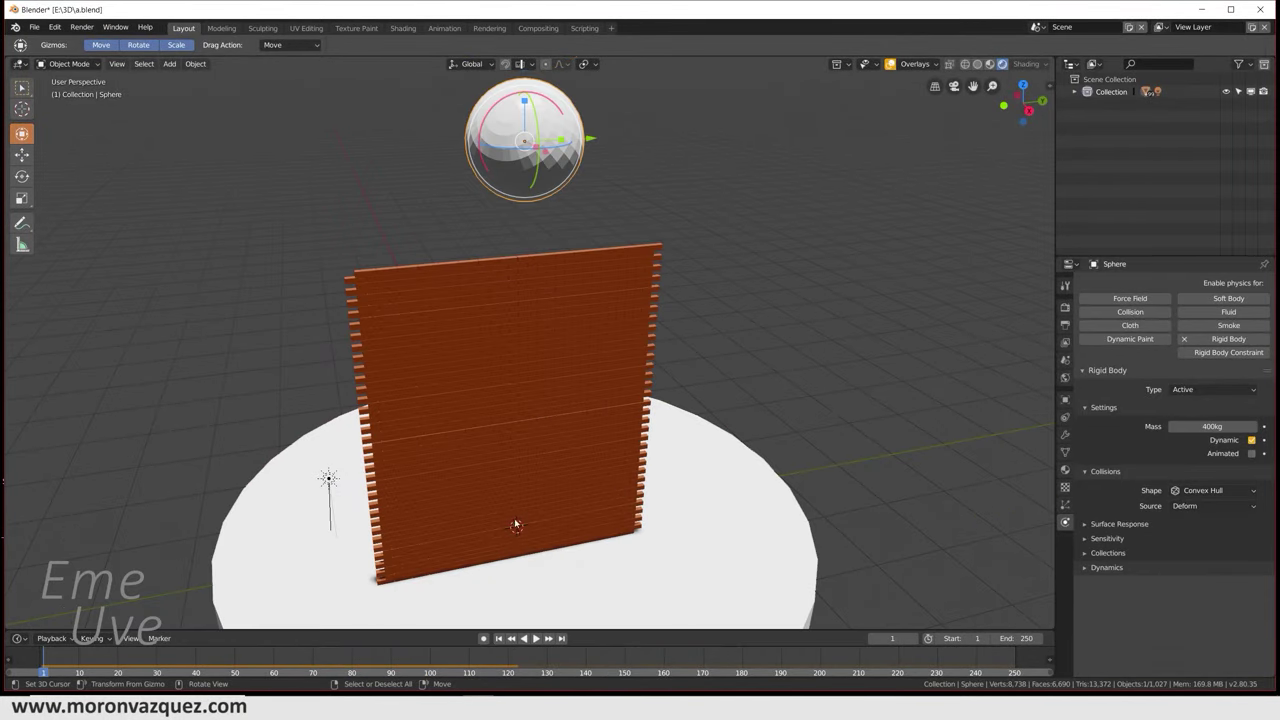
Step: Orbit to an angled view of the wall, then run the 400 kg sphere simulation and rewind to frame 1
{"action": "middle_click_drag", "start_coordinate": [514, 520], "coordinate": [497, 529]}
{"action": "mouse_move", "coordinate": [453, 377]}
{"action": "middle_mouse_down"}
{"action": "mouse_move", "coordinate": [511, 349]}
{"action": "mouse_move", "coordinate": [531, 318]}
{"action": "middle_mouse_up"}
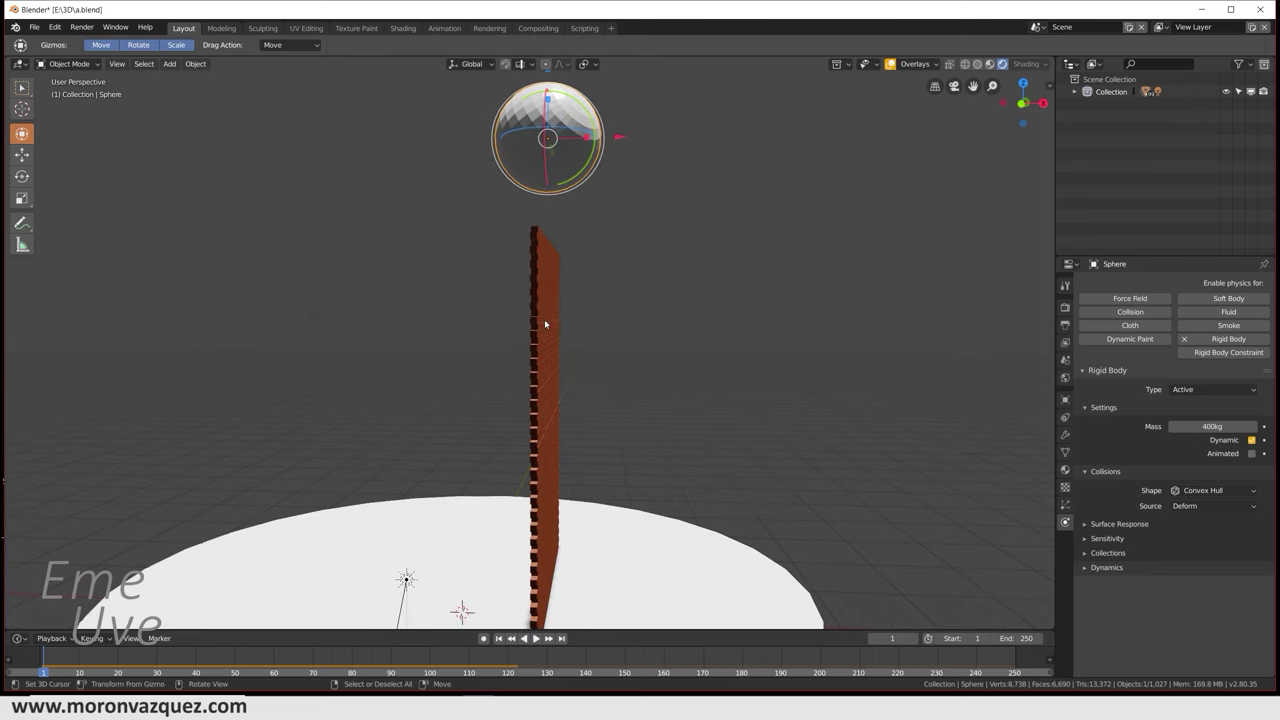
{"action": "mouse_move", "coordinate": [307, 605]}
{"action": "middle_mouse_down"}
{"action": "mouse_move", "coordinate": [436, 550]}
{"action": "mouse_move", "coordinate": [380, 551]}
{"action": "middle_mouse_up"}
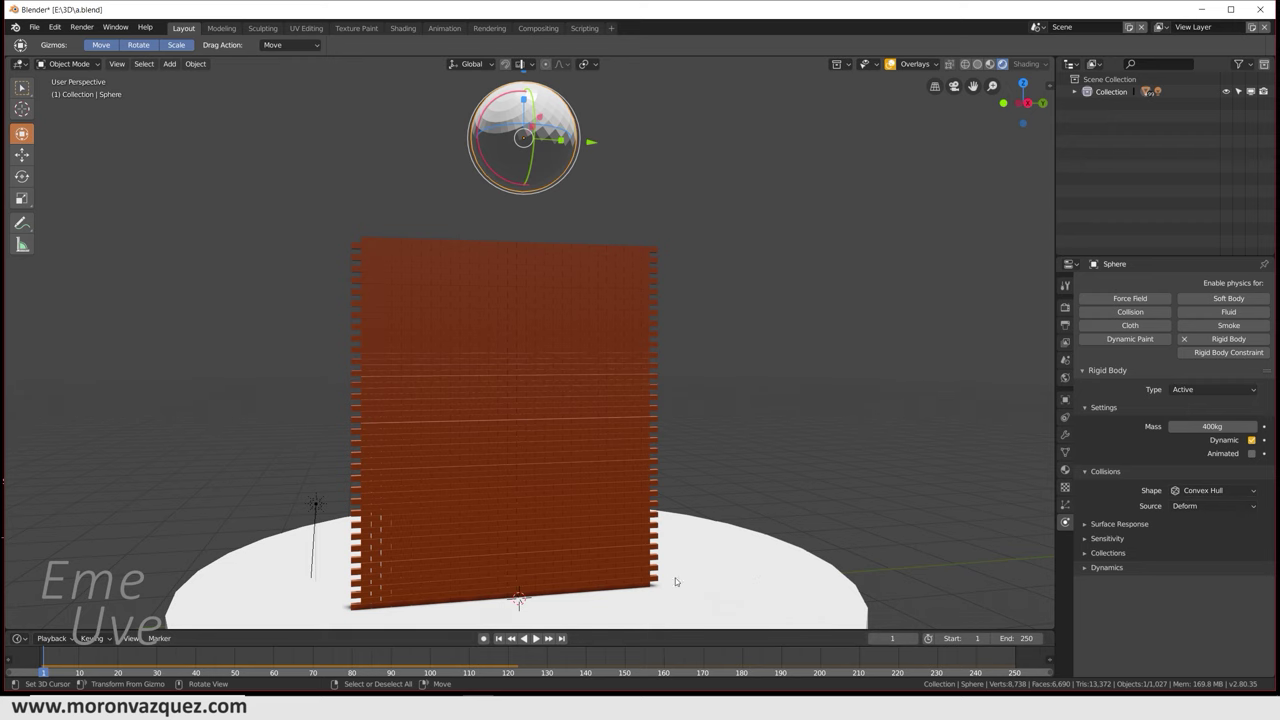
{"action": "mouse_move", "coordinate": [584, 433]}
{"action": "middle_mouse_down"}
{"action": "mouse_move", "coordinate": [609, 331]}
{"action": "mouse_move", "coordinate": [614, 357]}
{"action": "mouse_move", "coordinate": [627, 345]}
{"action": "middle_mouse_up"}
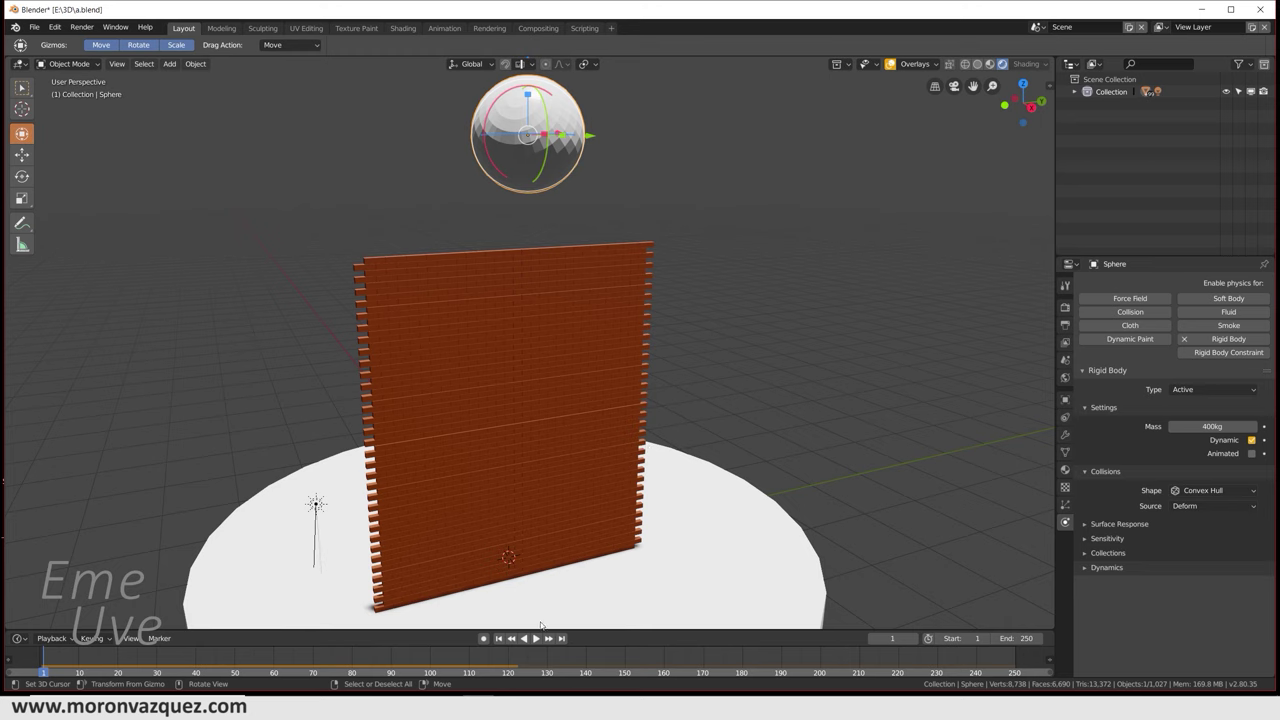
{"action": "left_click", "coordinate": [536, 638]}
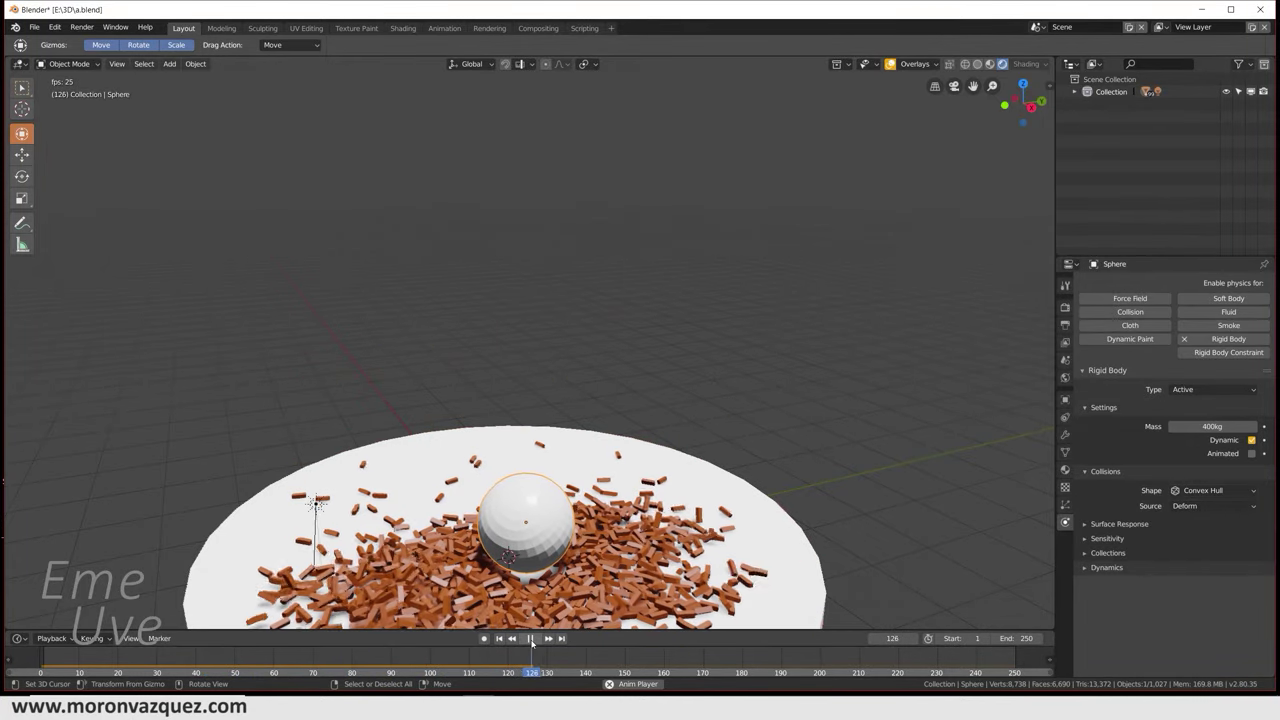
{"action": "left_click", "coordinate": [530, 638]}
{"action": "left_click", "coordinate": [499, 638]}
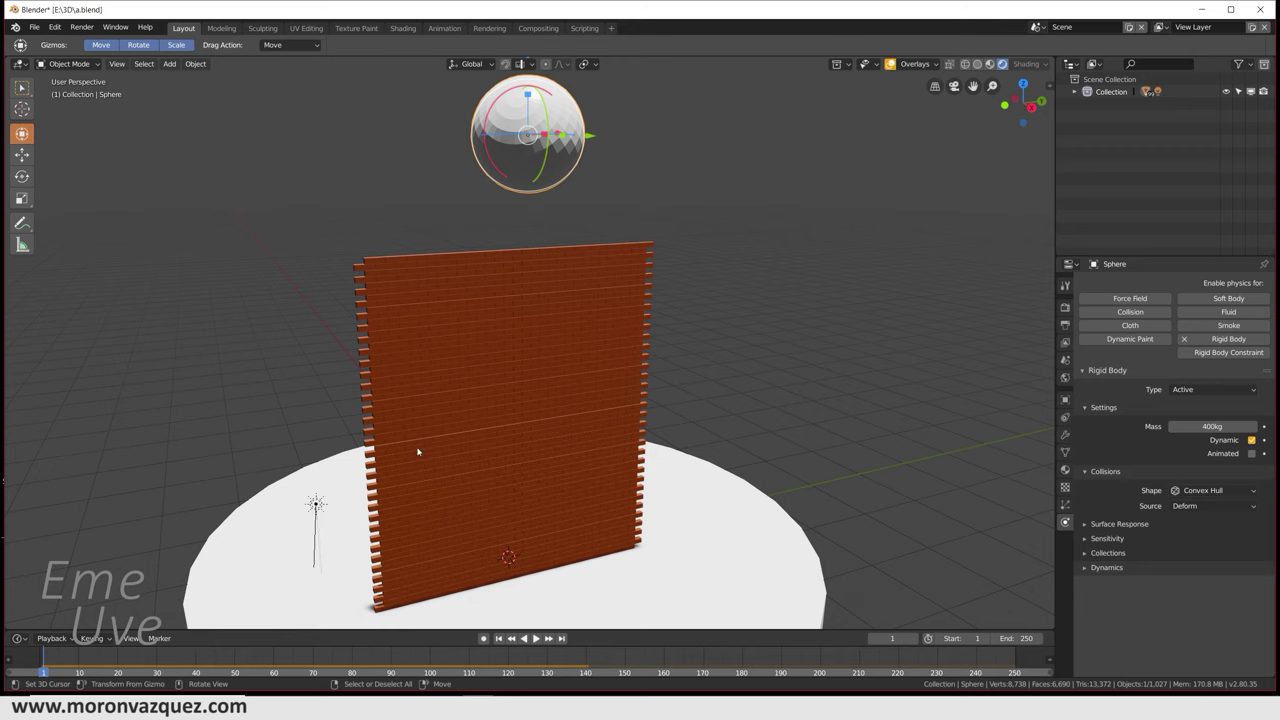
Step: Move the sun lamp along the X axis to the lower left
{"action": "left_click", "coordinate": [316, 505]}
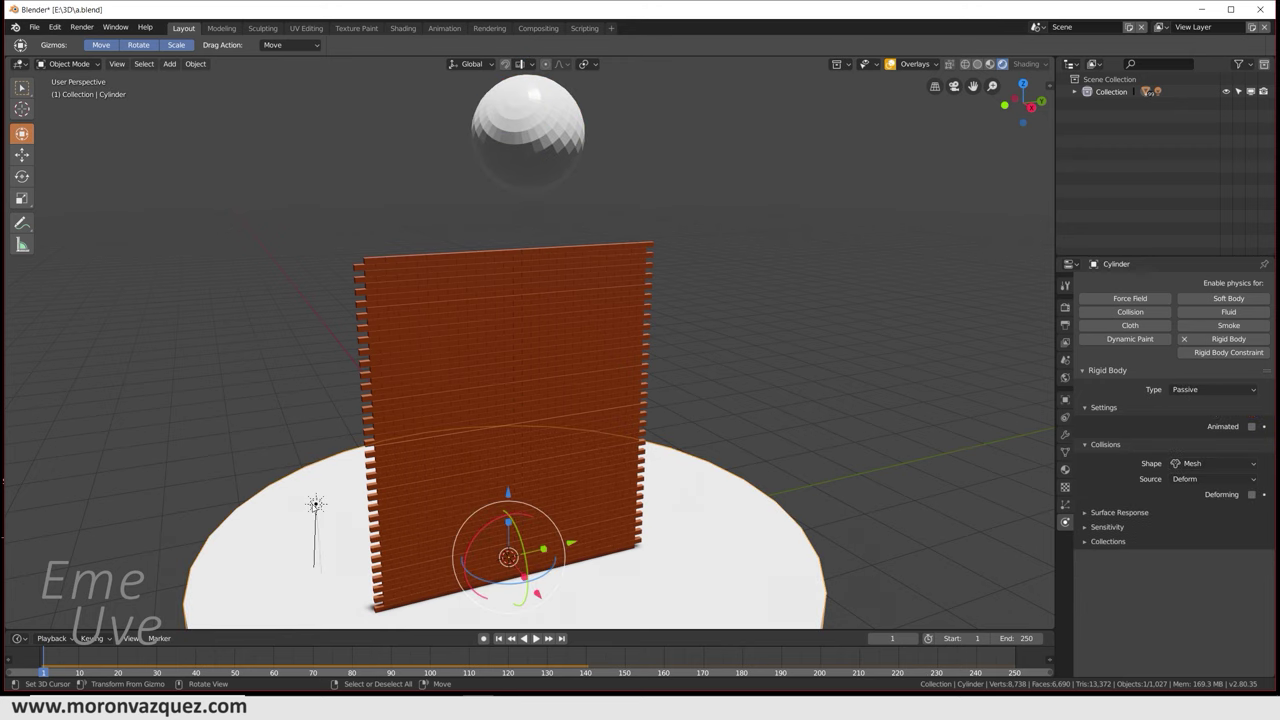
{"action": "left_click", "coordinate": [315, 506]}
{"action": "key", "text": "g"}
{"action": "key", "text": "x"}
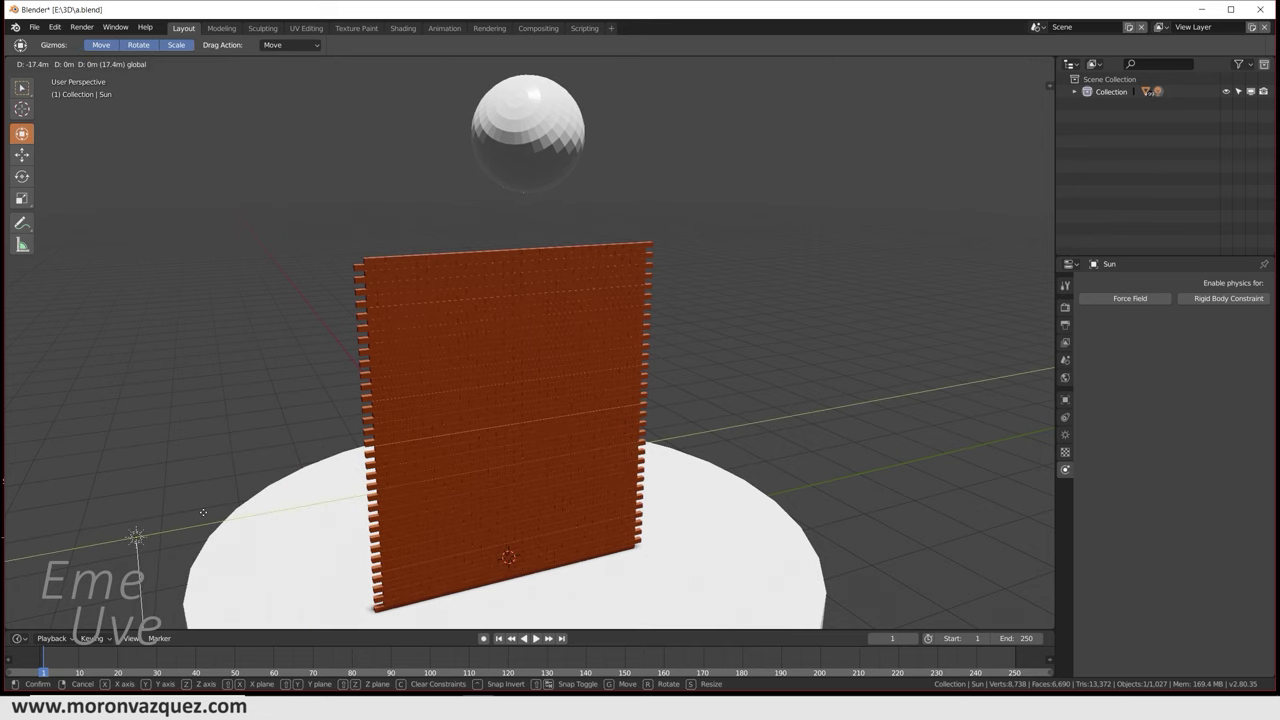
{"action": "left_click", "coordinate": [591, 353]}
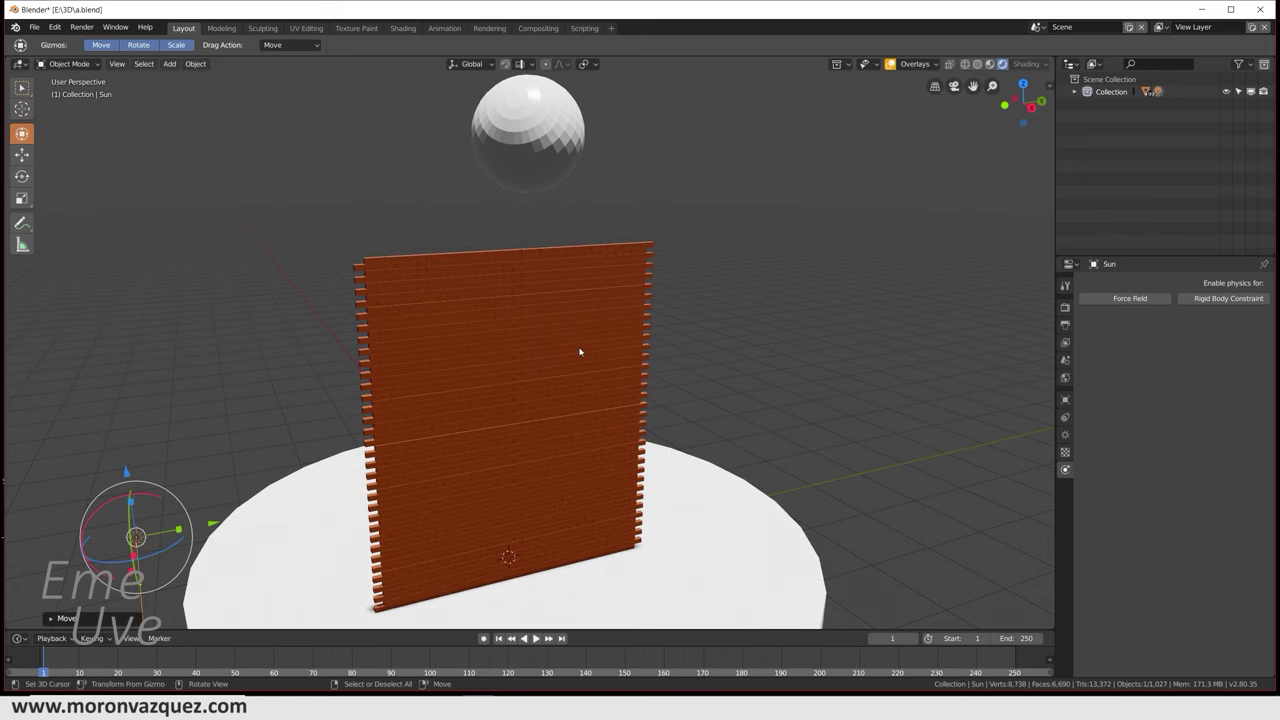
Step: Delete the sphere, leaving the wall alone on the platform
{"action": "left_click", "coordinate": [536, 175]}
{"action": "key", "text": "Delete"}
{"action": "mouse_move", "coordinate": [662, 316]}
{"action": "middle_mouse_down"}
{"action": "mouse_move", "coordinate": [623, 354]}
{"action": "mouse_move", "coordinate": [651, 346]}
{"action": "middle_mouse_up"}
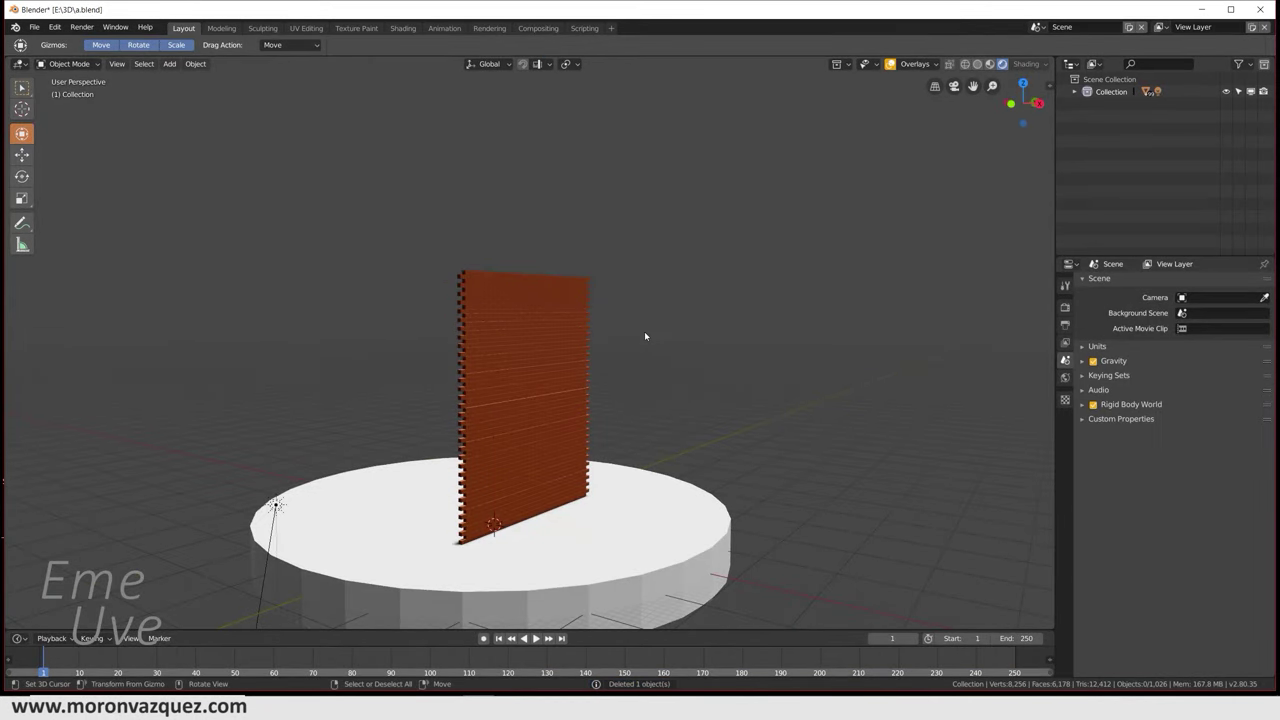
Step: Switch to a right orthographic view framing the brick wall face-on
{"action": "key", "text": "KP_1"}
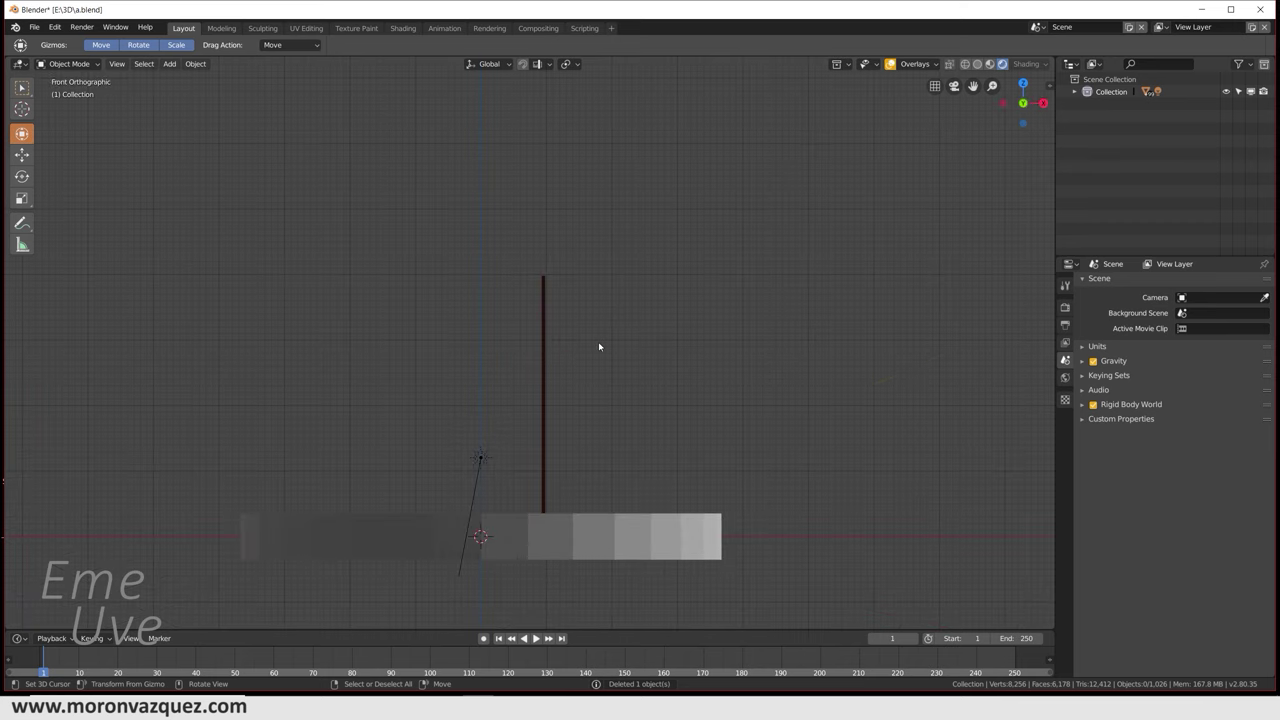
{"action": "key", "text": "KP_3"}
{"action": "scroll", "coordinate": [565, 347], "scroll_direction": "down", "scroll_amount": 2}
{"action": "scroll", "coordinate": [556, 351], "scroll_direction": "up", "scroll_amount": 3}
{"action": "mouse_move", "coordinate": [557, 386]}
{"action": "middle_mouse_down"}
{"action": "mouse_move", "coordinate": [552, 411]}
{"action": "mouse_move", "coordinate": [498, 365]}
{"action": "middle_mouse_up"}
{"action": "scroll", "coordinate": [564, 385], "scroll_direction": "down", "scroll_amount": 2, "text": "shift"}
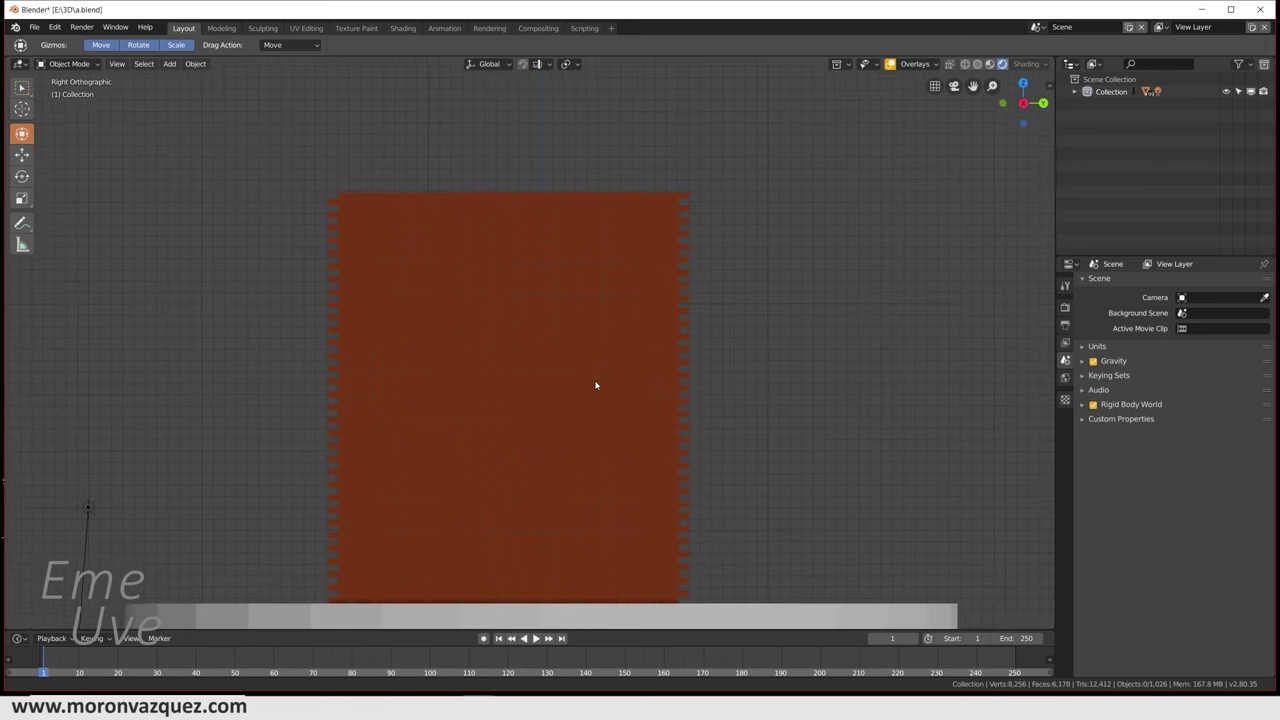
{"action": "scroll", "coordinate": [594, 383], "scroll_direction": "down", "scroll_amount": 1, "text": "shift"}
Step: Box-select every wall brick and duplicate them in place
{"action": "key", "text": "b"}
{"action": "left_click_drag", "start_coordinate": [335, 208], "coordinate": [730, 565]}
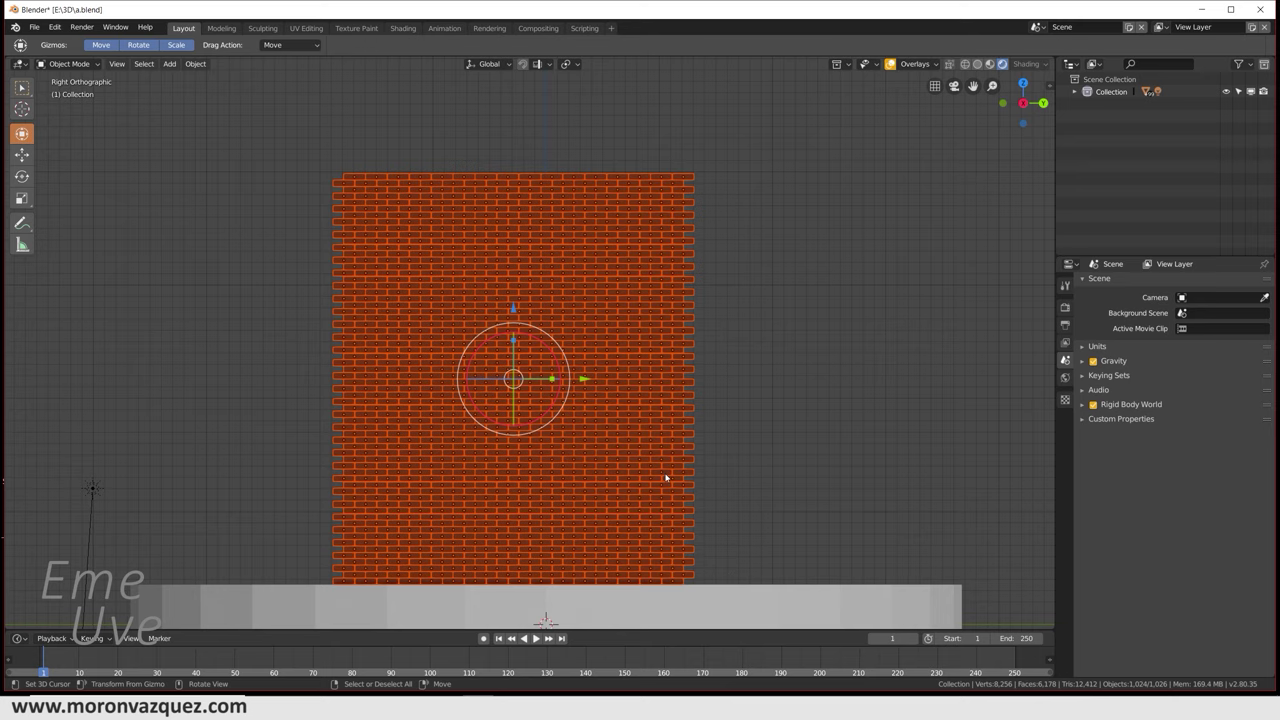
{"action": "key", "text": "shift+d"}
{"action": "right_click", "coordinate": [666, 478]}
{"action": "mouse_move", "coordinate": [666, 478]}
{"action": "middle_mouse_down"}
{"action": "mouse_move", "coordinate": [626, 460]}
{"action": "mouse_move", "coordinate": [708, 487]}
{"action": "middle_mouse_up"}
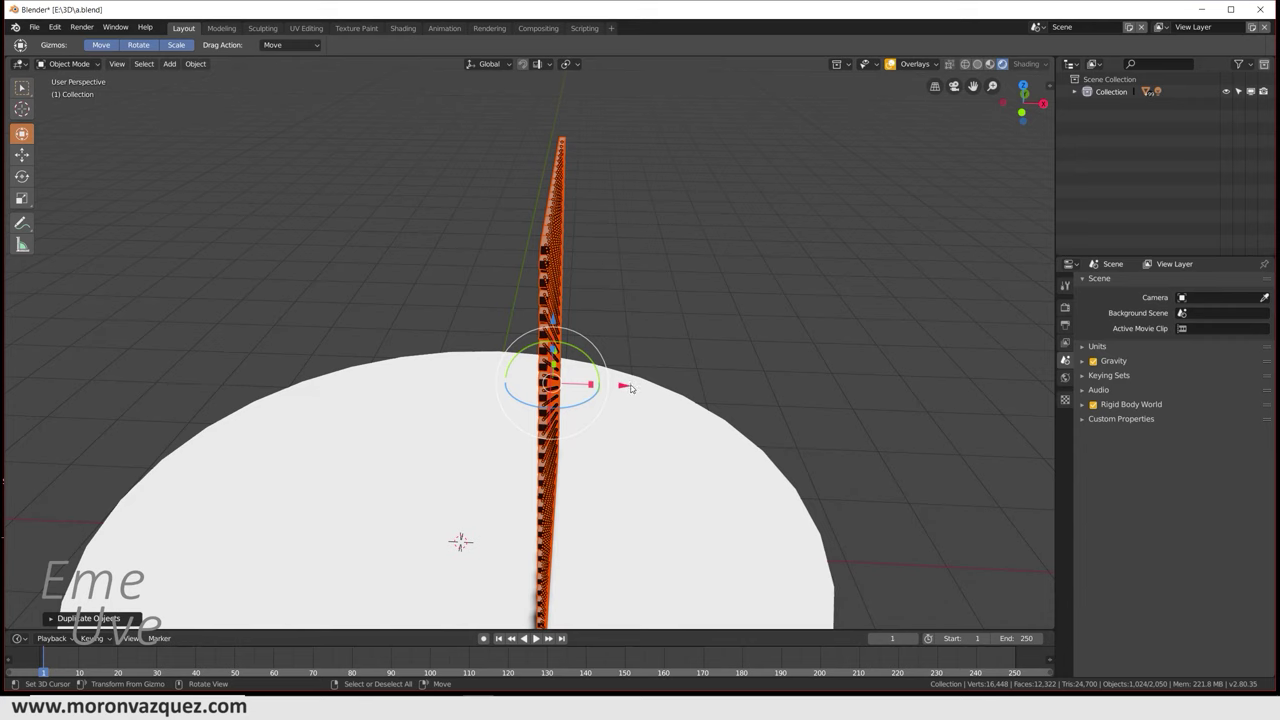
Step: Rotate the wall copy 90° about the Z axis
{"action": "key", "text": "r"}
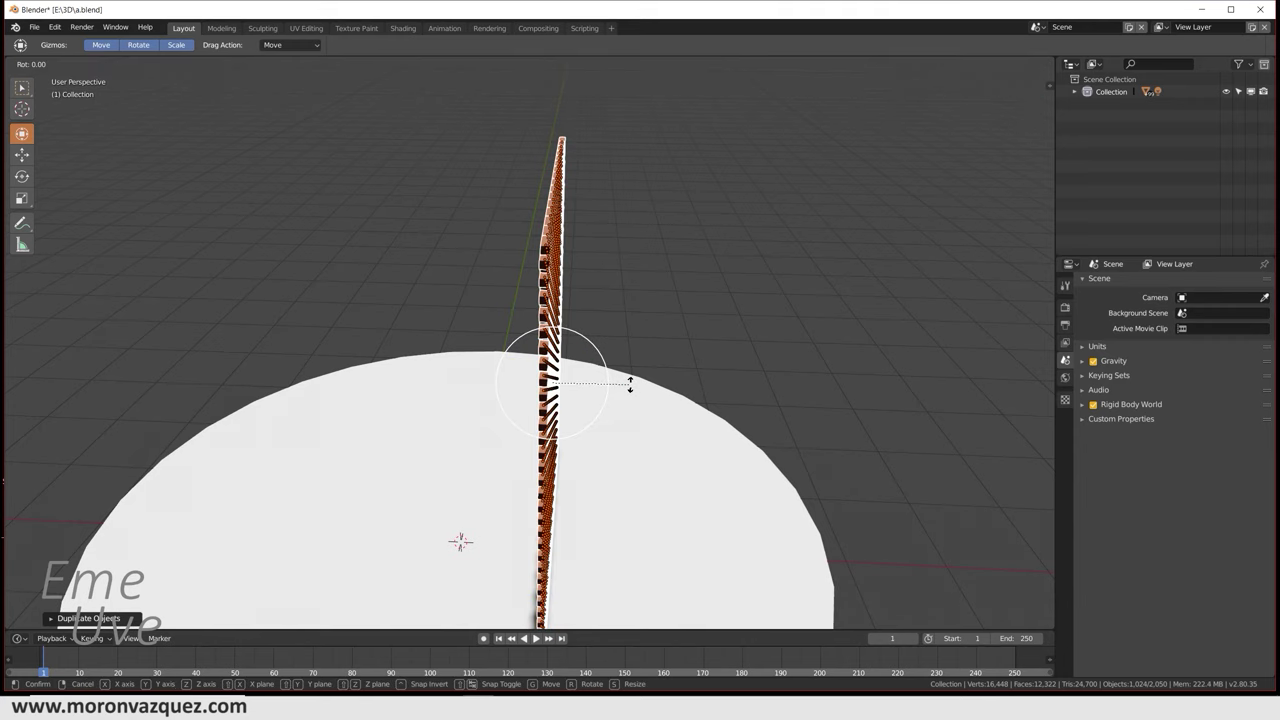
{"action": "left_click", "coordinate": [630, 386]}
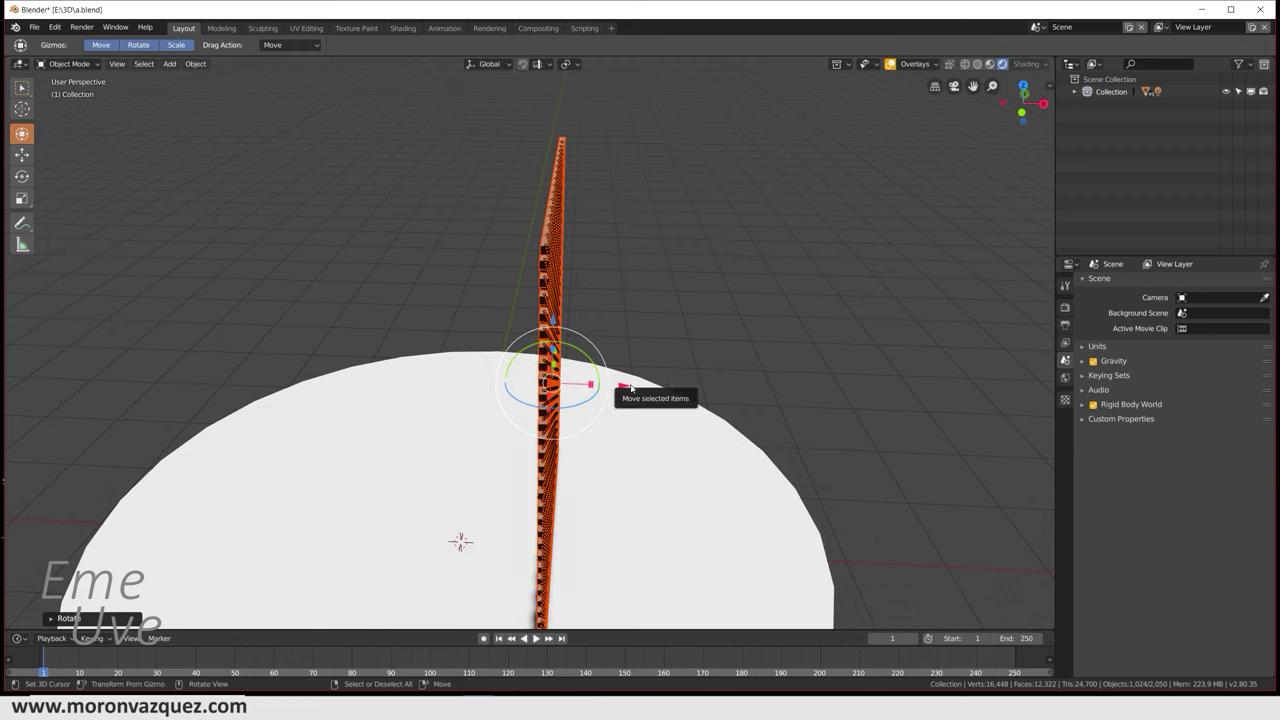
{"action": "key", "text": "r"}
{"action": "key", "text": "z"}
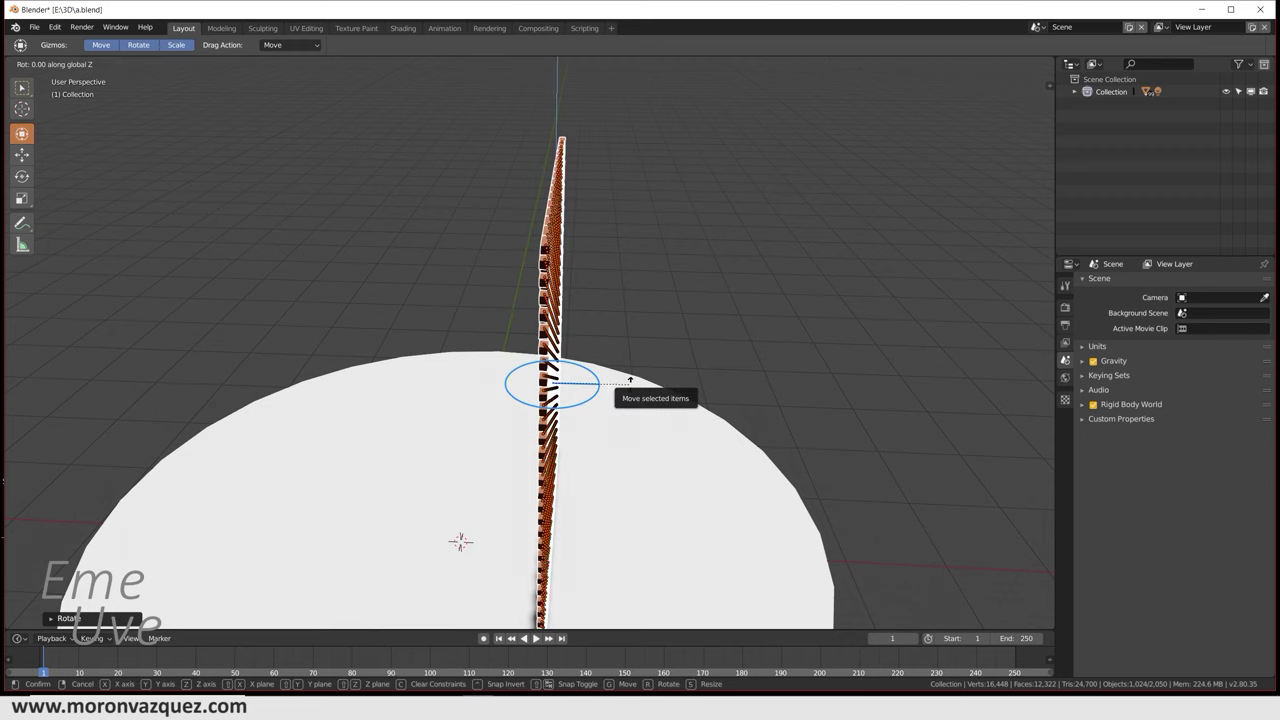
{"action": "type", "text": "90"}
{"action": "key", "text": "Return"}
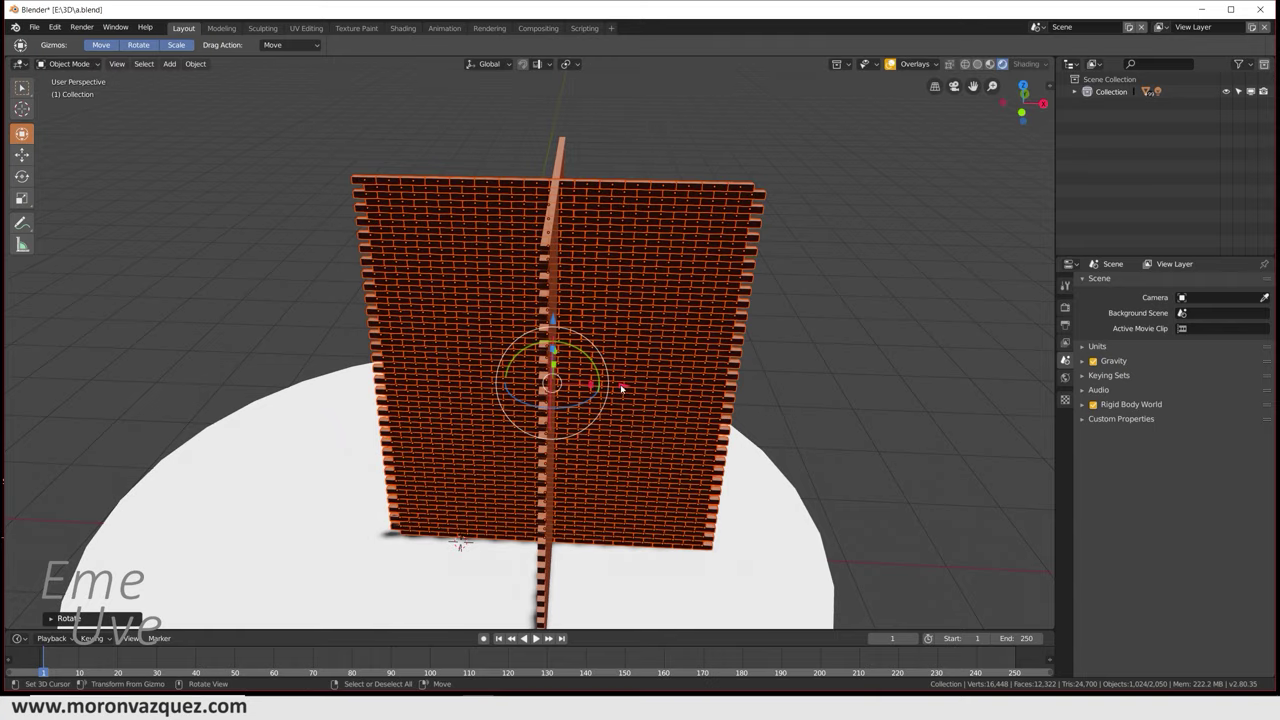
Step: Move the rotated wall along X, setting it down to the left
{"action": "key", "text": "g"}
{"action": "key", "text": "x"}
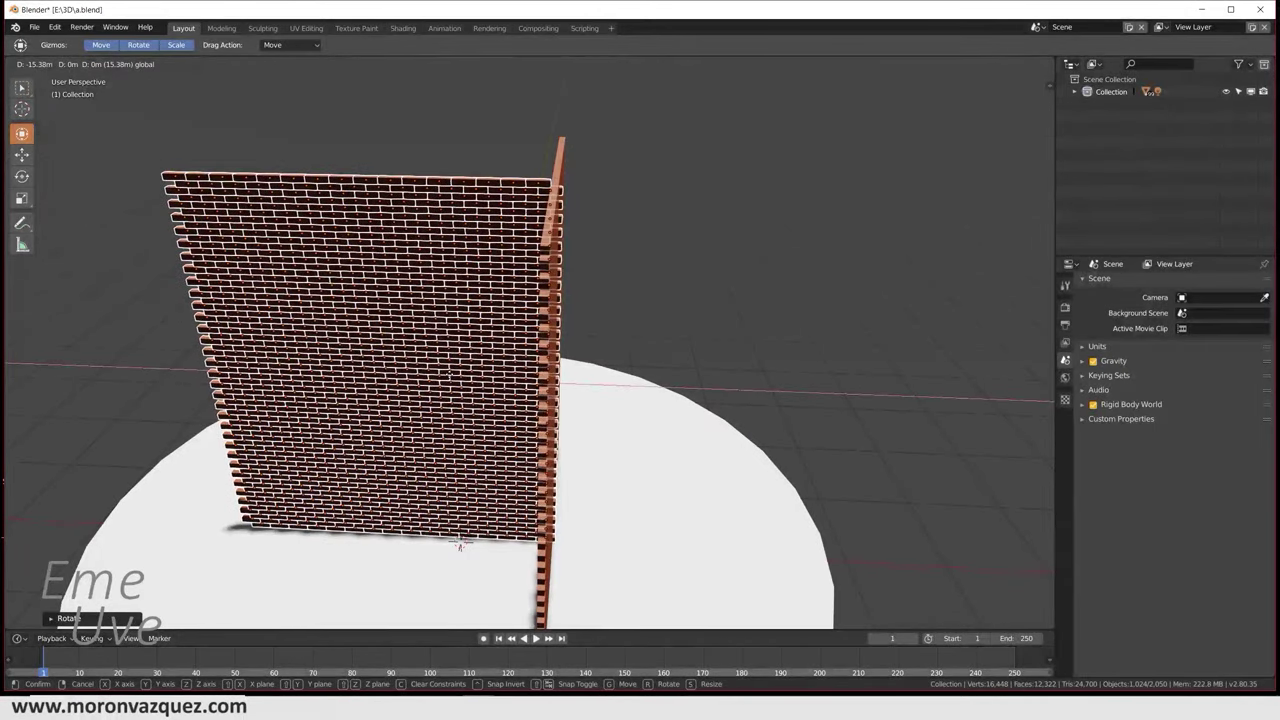
{"action": "left_click", "coordinate": [460, 545]}
{"action": "mouse_move", "coordinate": [590, 384]}
{"action": "middle_mouse_down"}
{"action": "mouse_move", "coordinate": [518, 386]}
{"action": "mouse_move", "coordinate": [575, 330]}
{"action": "middle_mouse_up"}
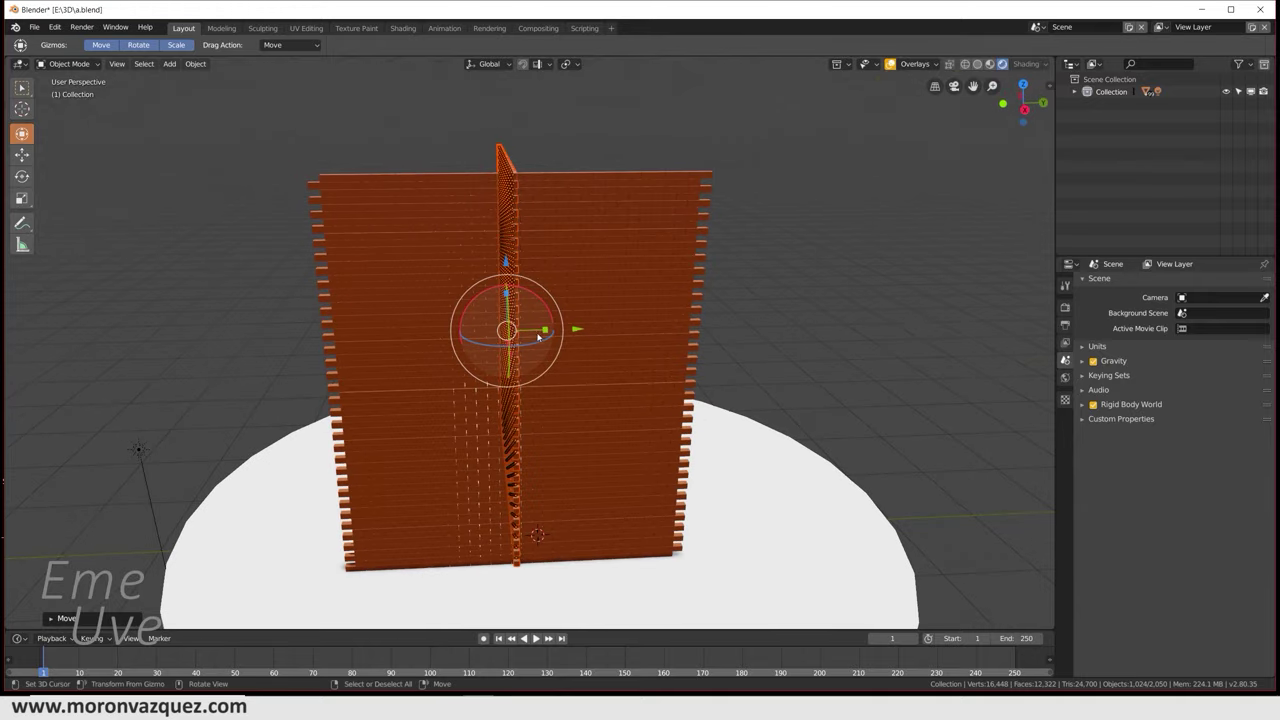
Step: Place the wall at the first wall's right end and nudge it to close the corner gap
{"action": "key", "text": "g"}
{"action": "key", "text": "x"}
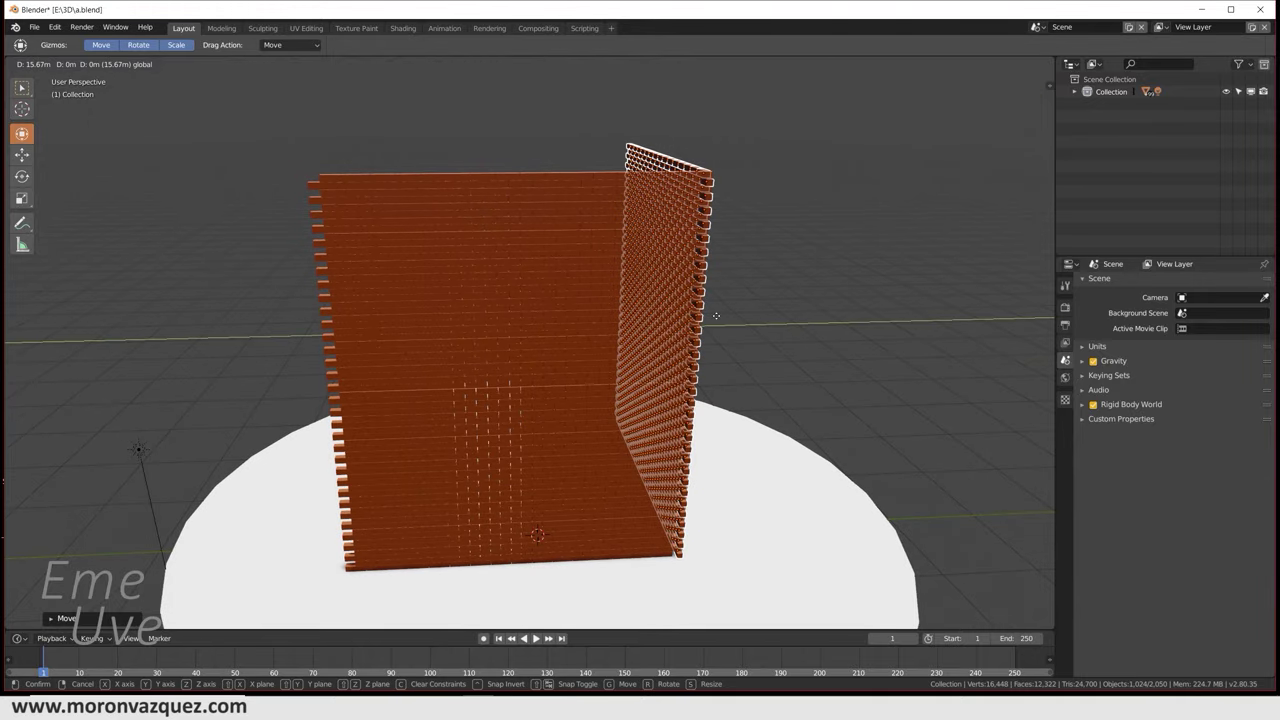
{"action": "left_click", "coordinate": [826, 300]}
{"action": "scroll", "coordinate": [830, 292], "scroll_direction": "up", "scroll_amount": 3}
{"action": "middle_click_drag", "start_coordinate": [830, 292], "coordinate": [757, 298]}
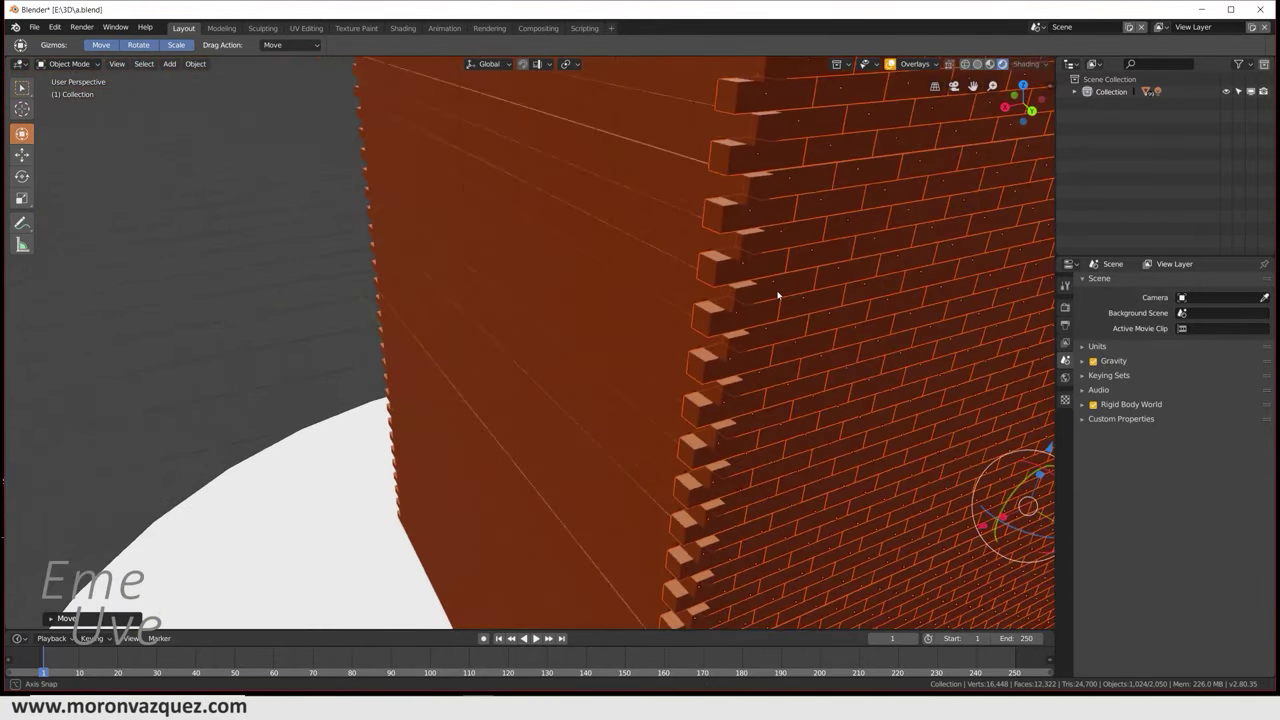
{"action": "scroll", "coordinate": [757, 298], "scroll_direction": "down", "scroll_amount": 4}
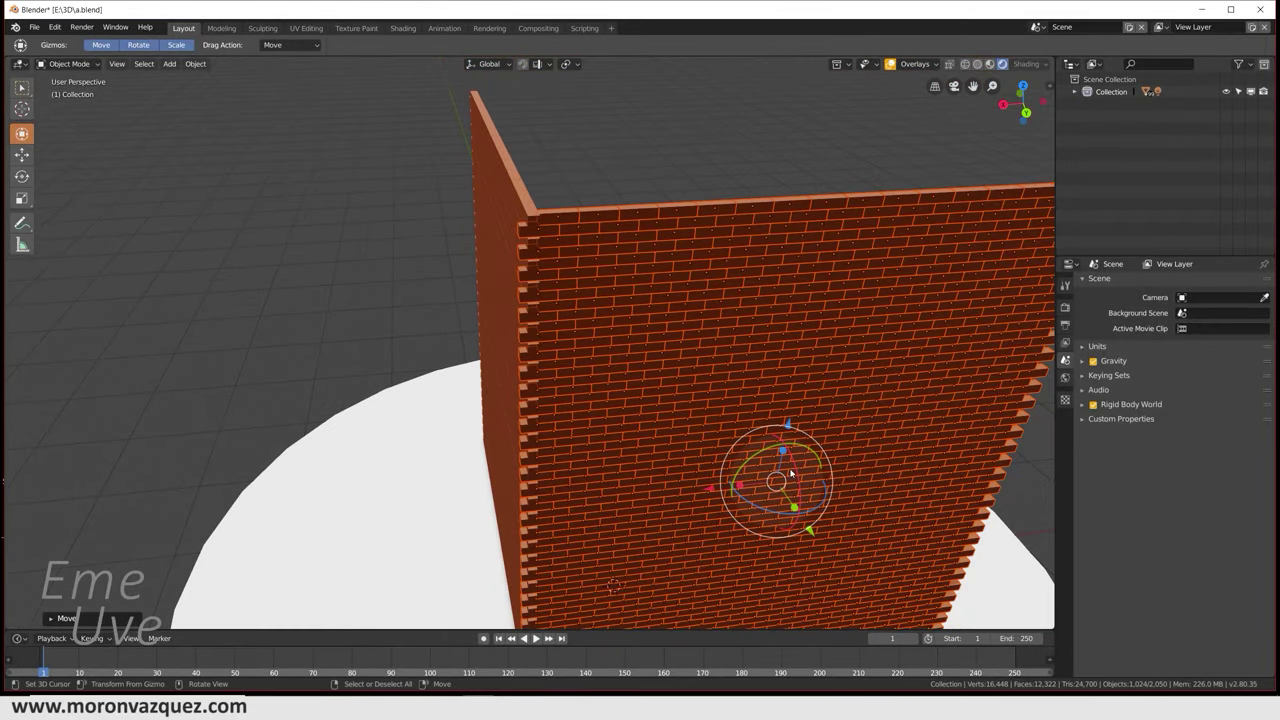
{"action": "left_click_drag", "start_coordinate": [712, 490], "coordinate": [713, 487]}
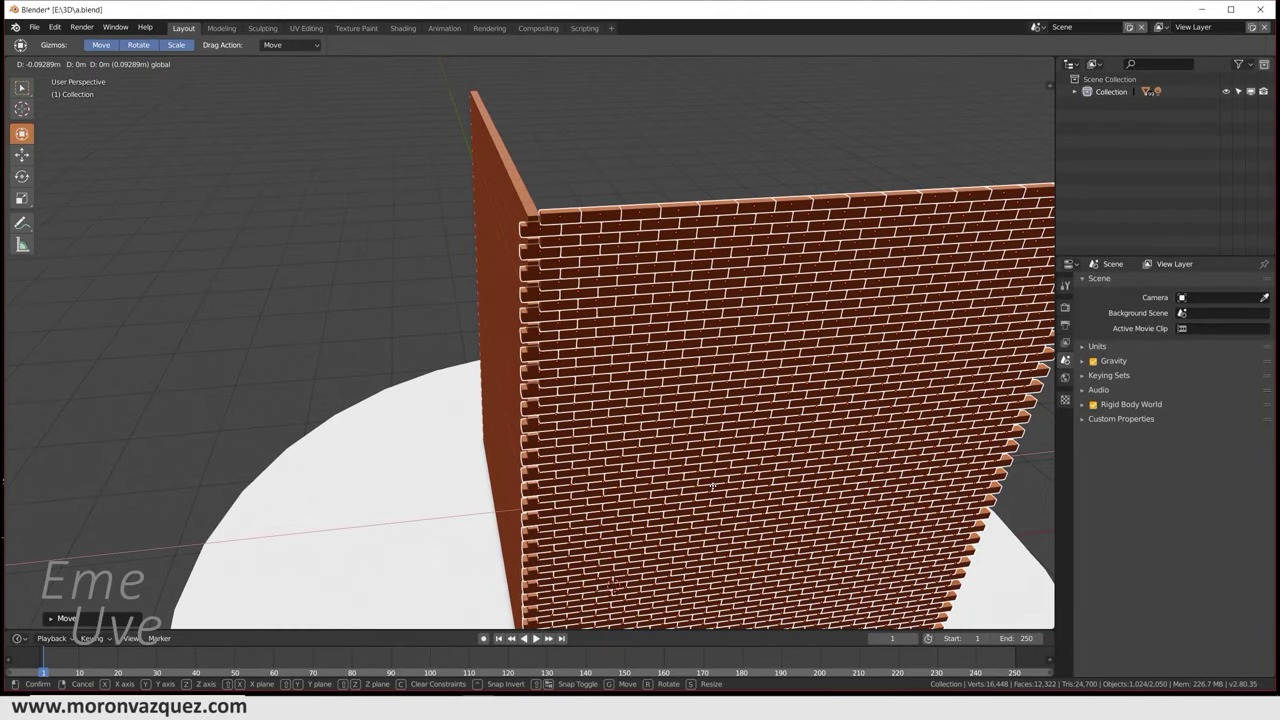
{"action": "middle_click_drag", "start_coordinate": [607, 396], "coordinate": [642, 369]}
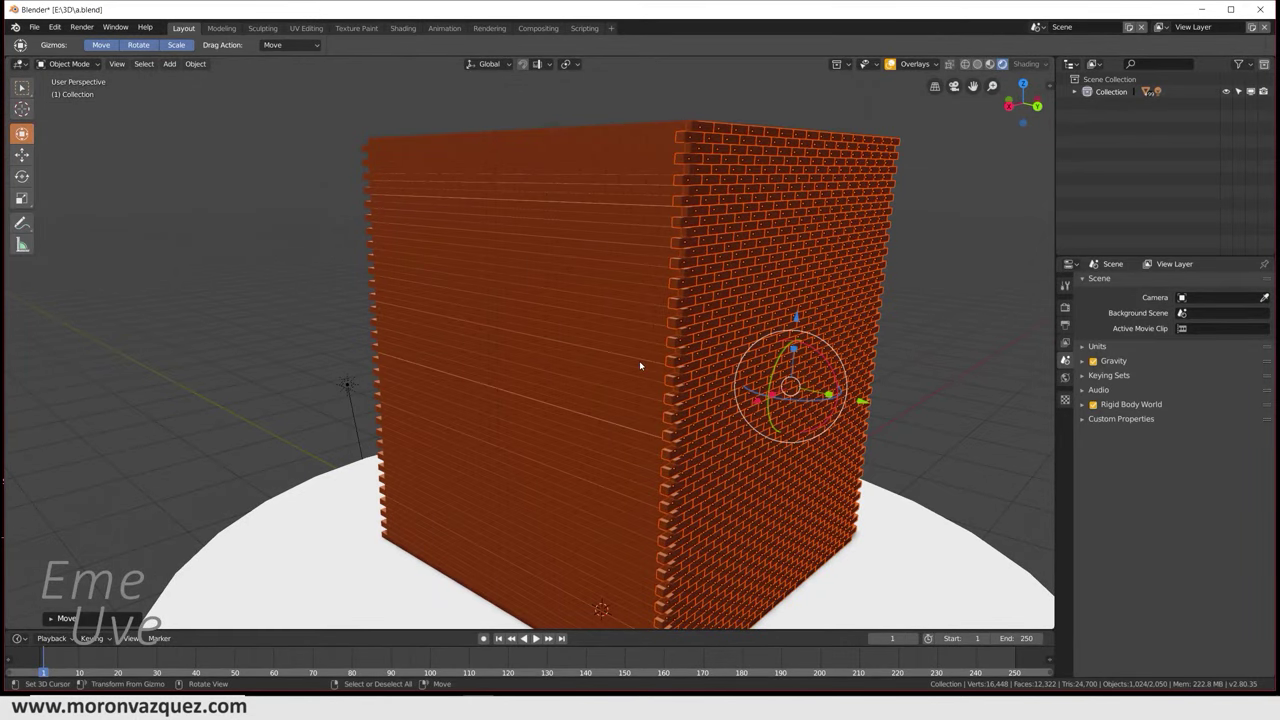
Step: Set an orthographic side view of both walls using the numpad
{"action": "key", "text": "KP_3"}
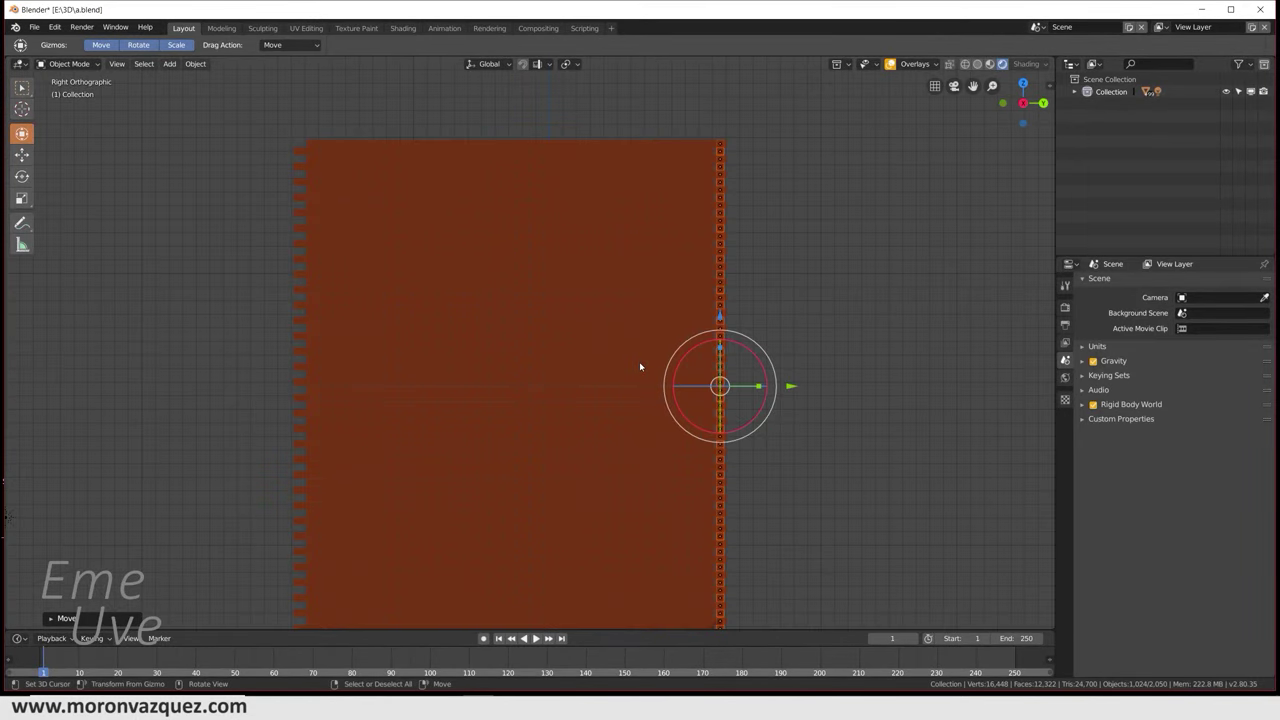
{"action": "key", "text": "KP_6"}
{"action": "key", "text": "KP_8"}
{"action": "key", "text": "KP_6"}
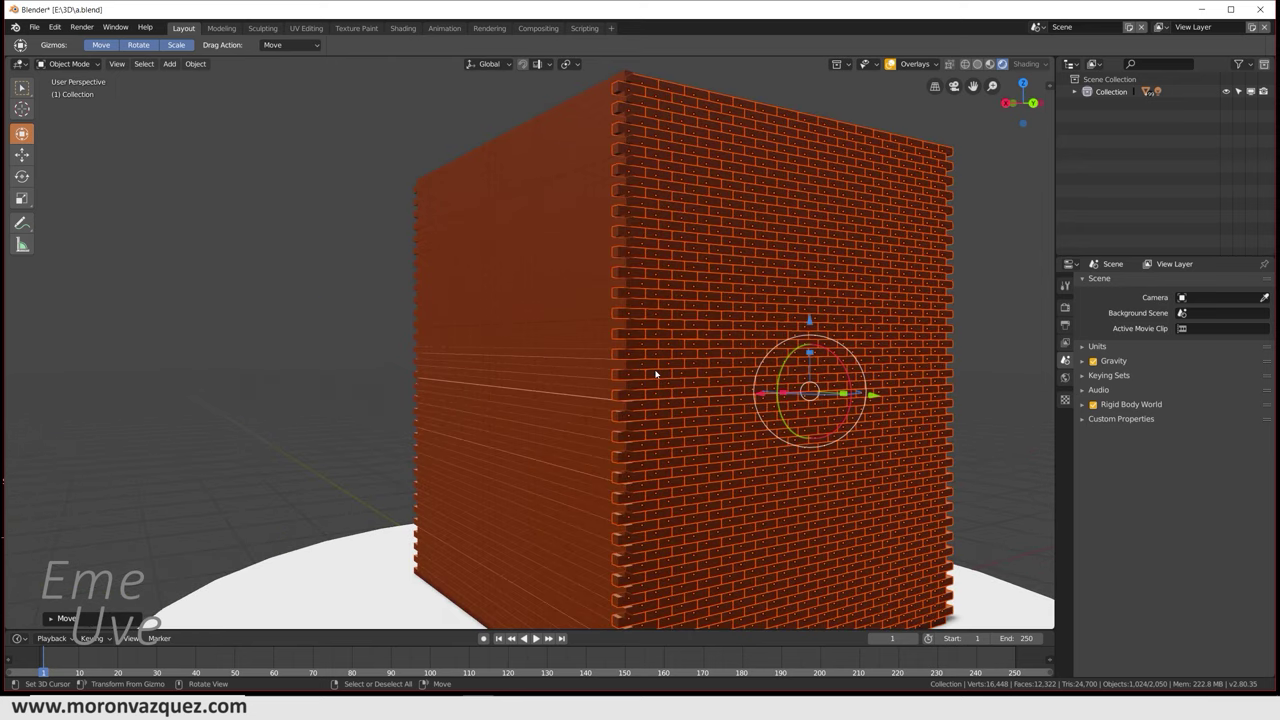
{"action": "key", "text": "KP_2"}
{"action": "key", "text": "KP_5"}
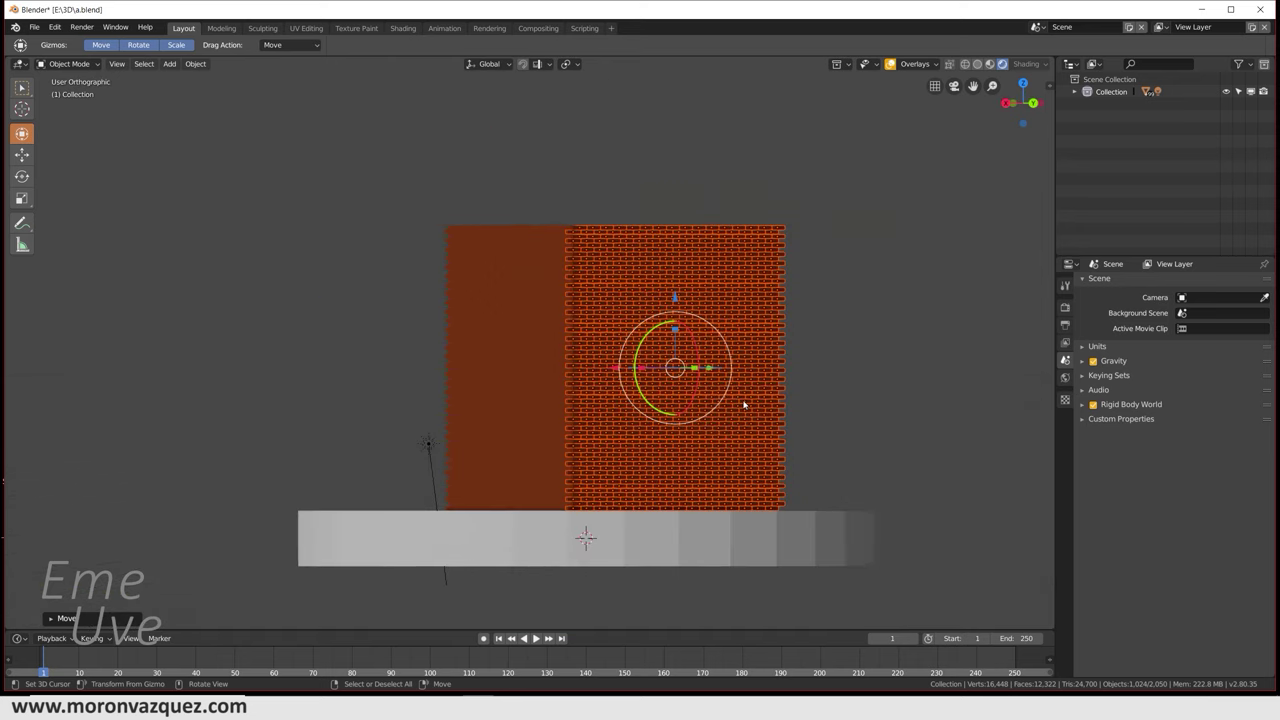
{"action": "key", "text": "KP_4"}
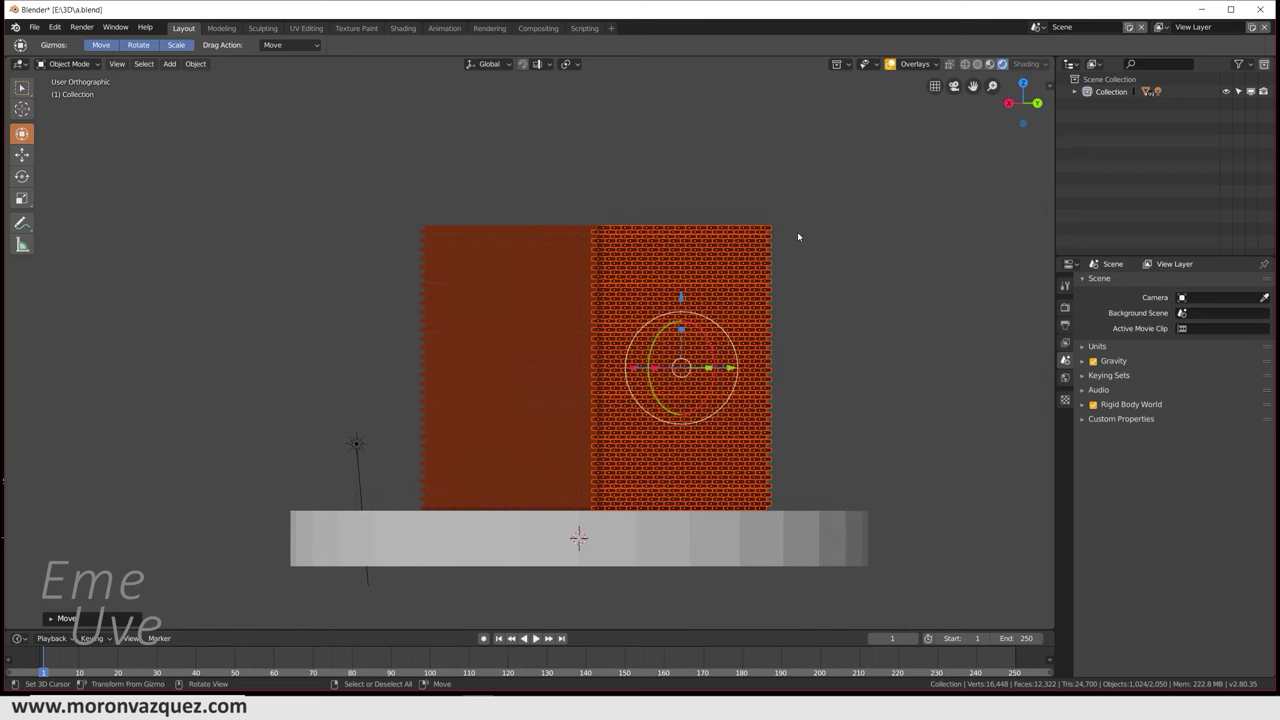
Step: Box-select all bricks of both walls, then view them obliquely from above
{"action": "key", "text": "b"}
{"action": "left_click_drag", "start_coordinate": [842, 182], "coordinate": [439, 469]}
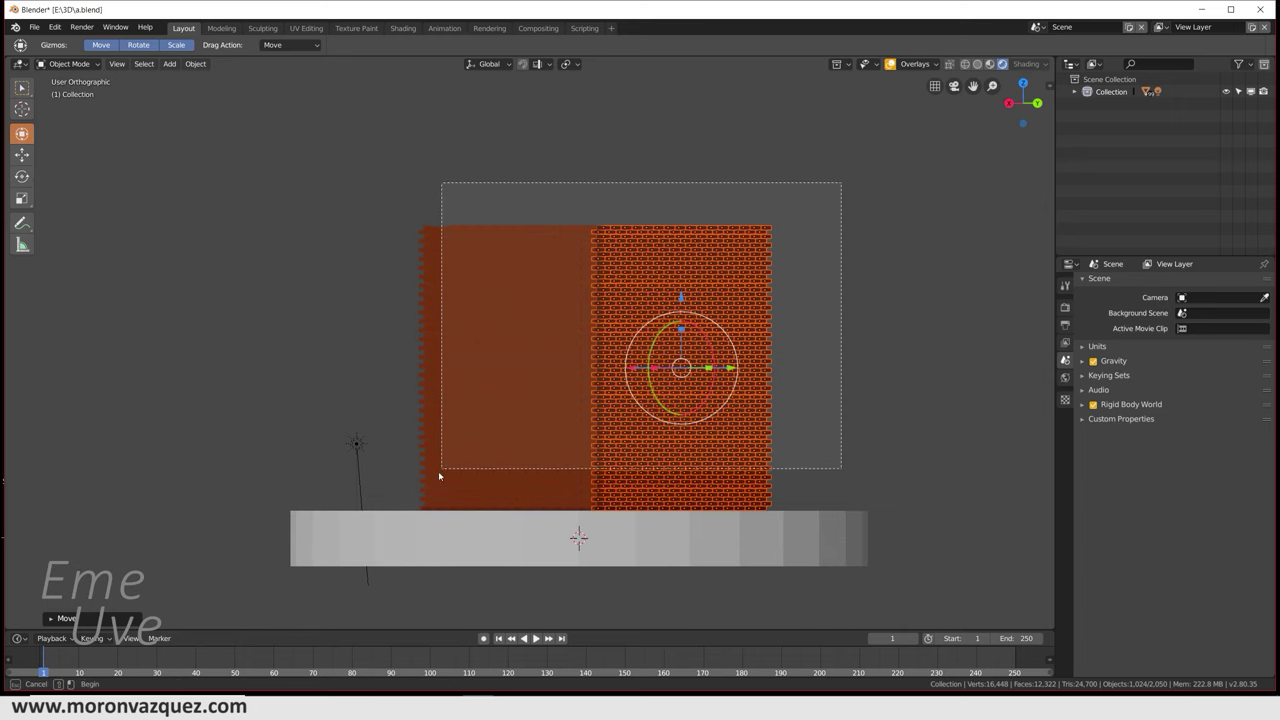
{"action": "left_click_drag", "start_coordinate": [439, 469], "coordinate": [404, 514]}
{"action": "key", "text": "KP_6"}
{"action": "mouse_move", "coordinate": [521, 437]}
{"action": "middle_mouse_down"}
{"action": "mouse_move", "coordinate": [657, 457]}
{"action": "mouse_move", "coordinate": [646, 450]}
{"action": "middle_mouse_up"}
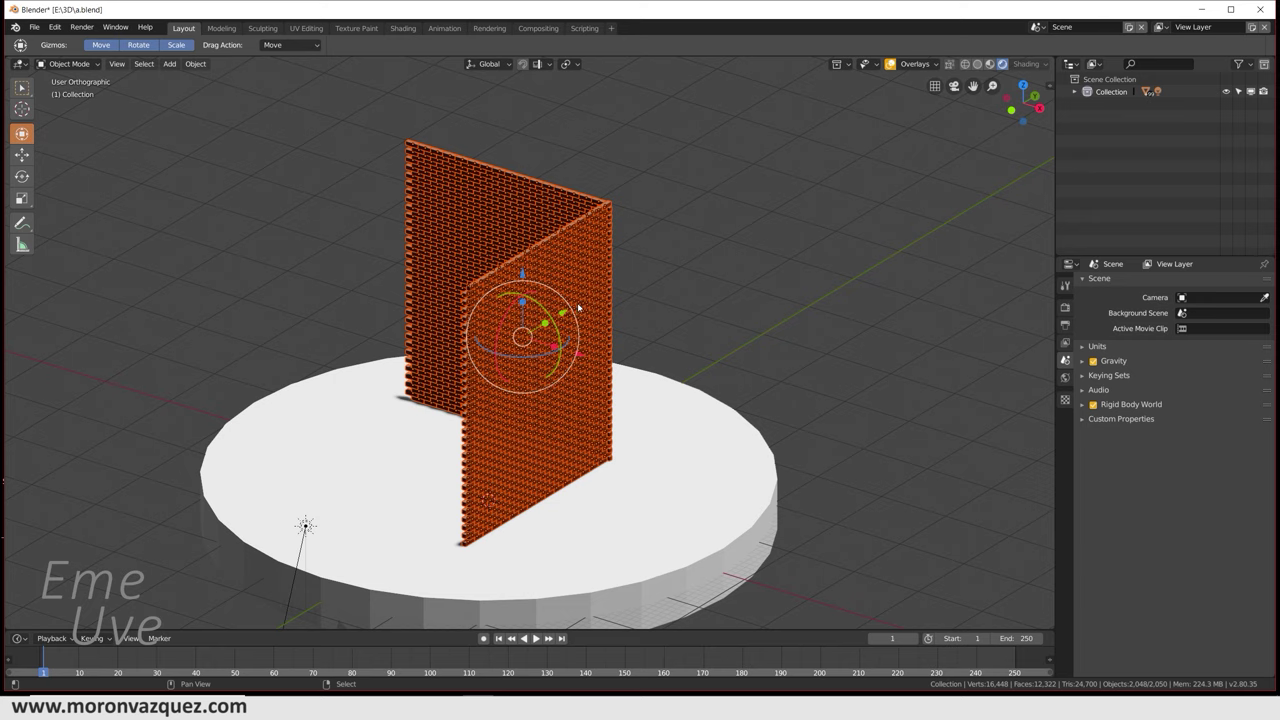
Step: Duplicate both corner walls and move the copies up and to the right
{"action": "key", "text": "shift+d"}
{"action": "left_click_drag", "start_coordinate": [578, 308], "coordinate": [606, 311]}
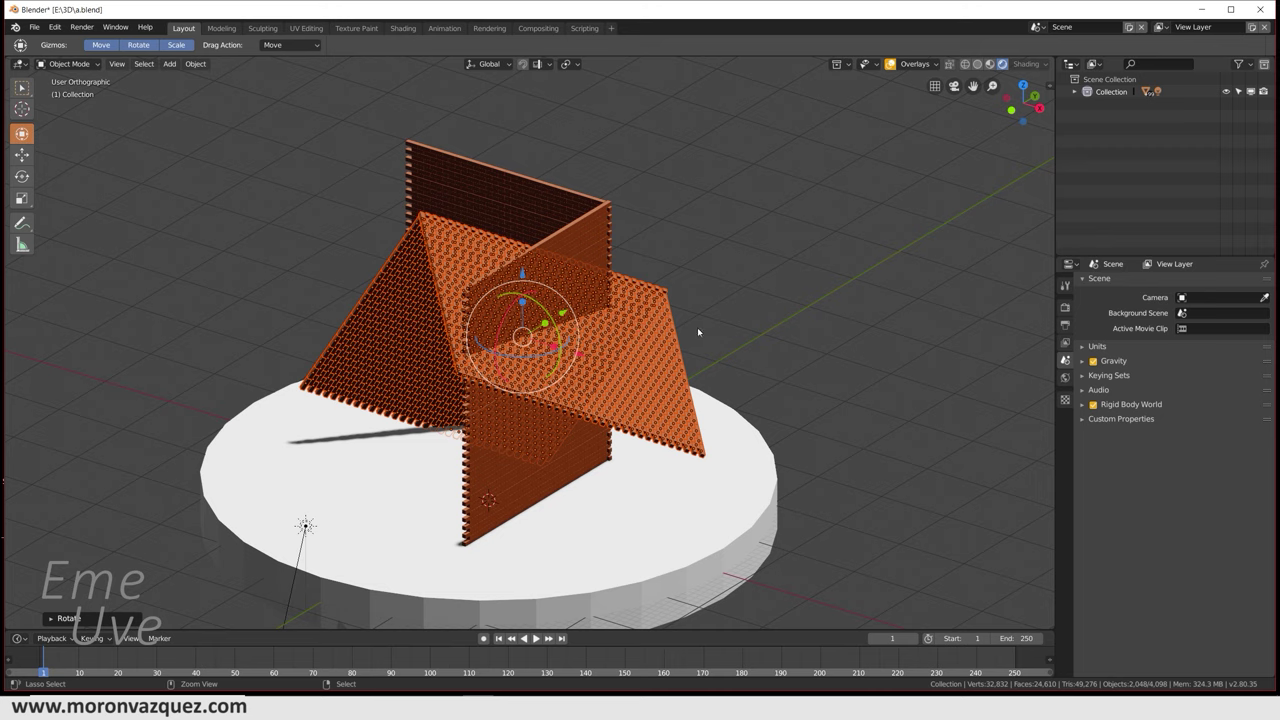
{"action": "key", "text": "ctrl+z"}
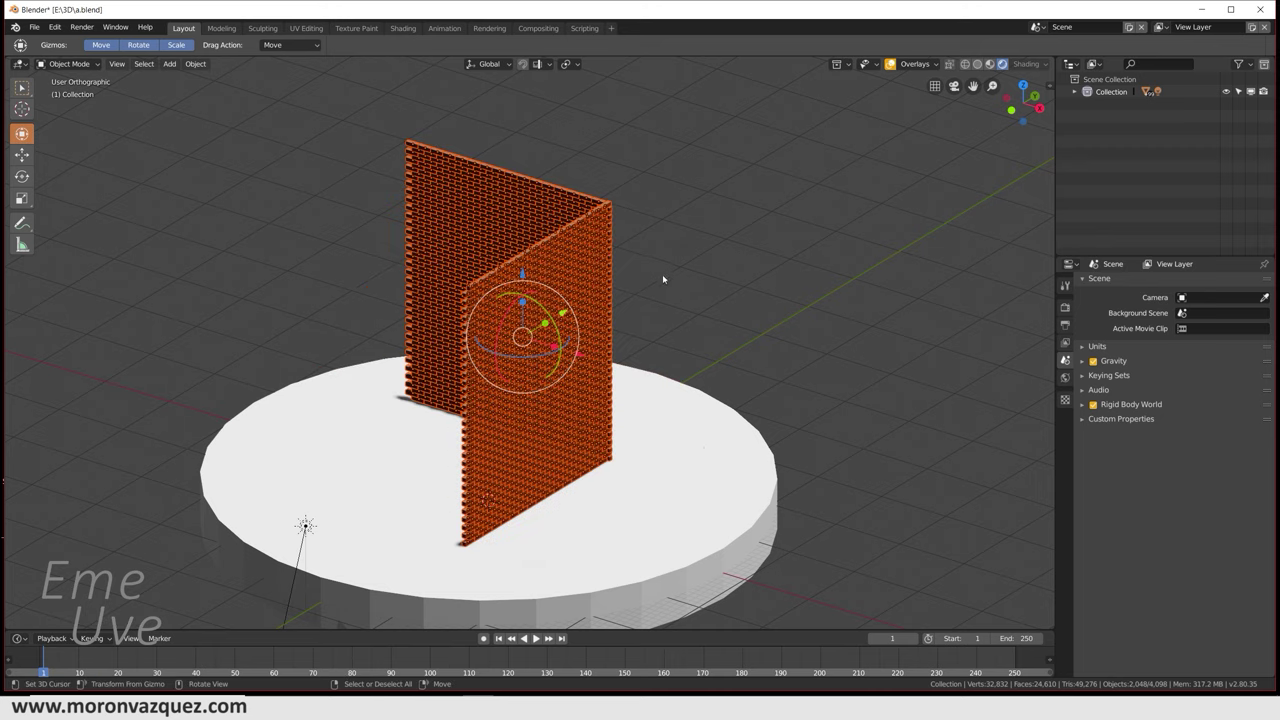
{"action": "scroll", "coordinate": [650, 278], "scroll_direction": "up", "scroll_amount": 2}
{"action": "left_click_drag", "start_coordinate": [589, 318], "coordinate": [700, 250]}
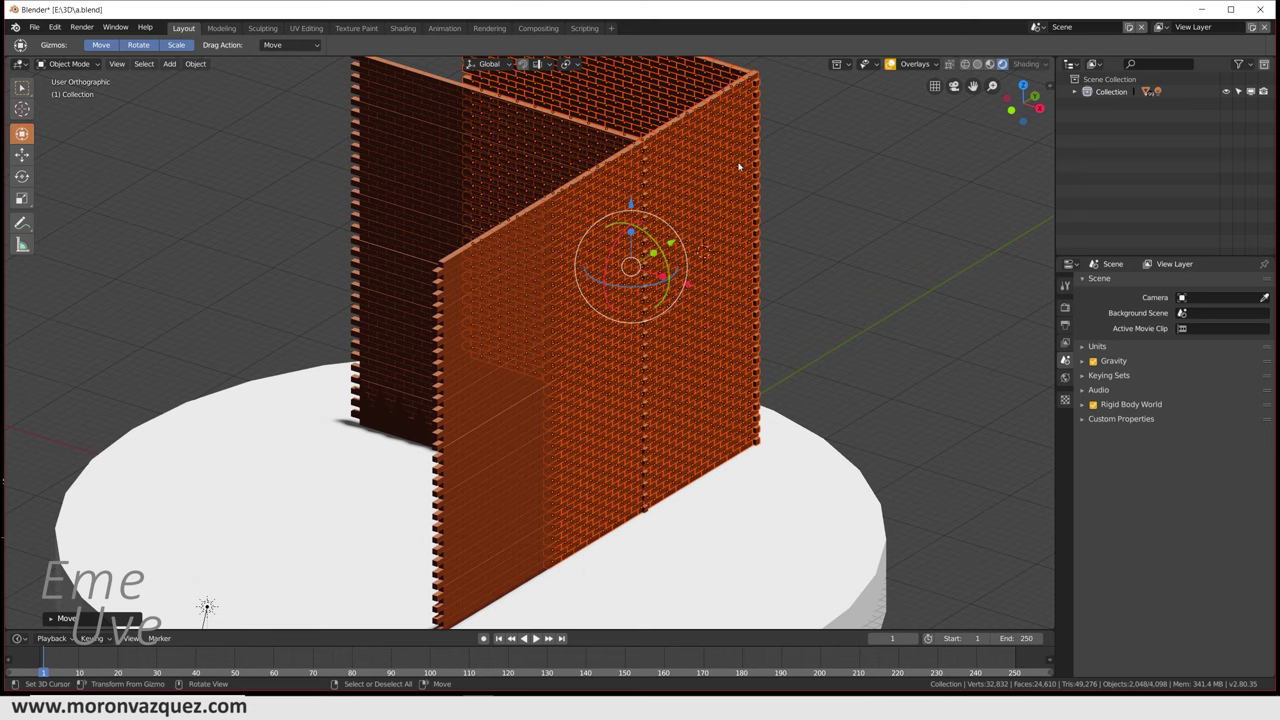
Step: Rotate the copied walls 90° about the Z axis
{"action": "key", "text": "r"}
{"action": "key", "text": "z"}
{"action": "key", "text": "9"}
{"action": "key", "text": "0"}
{"action": "key", "text": "Return"}
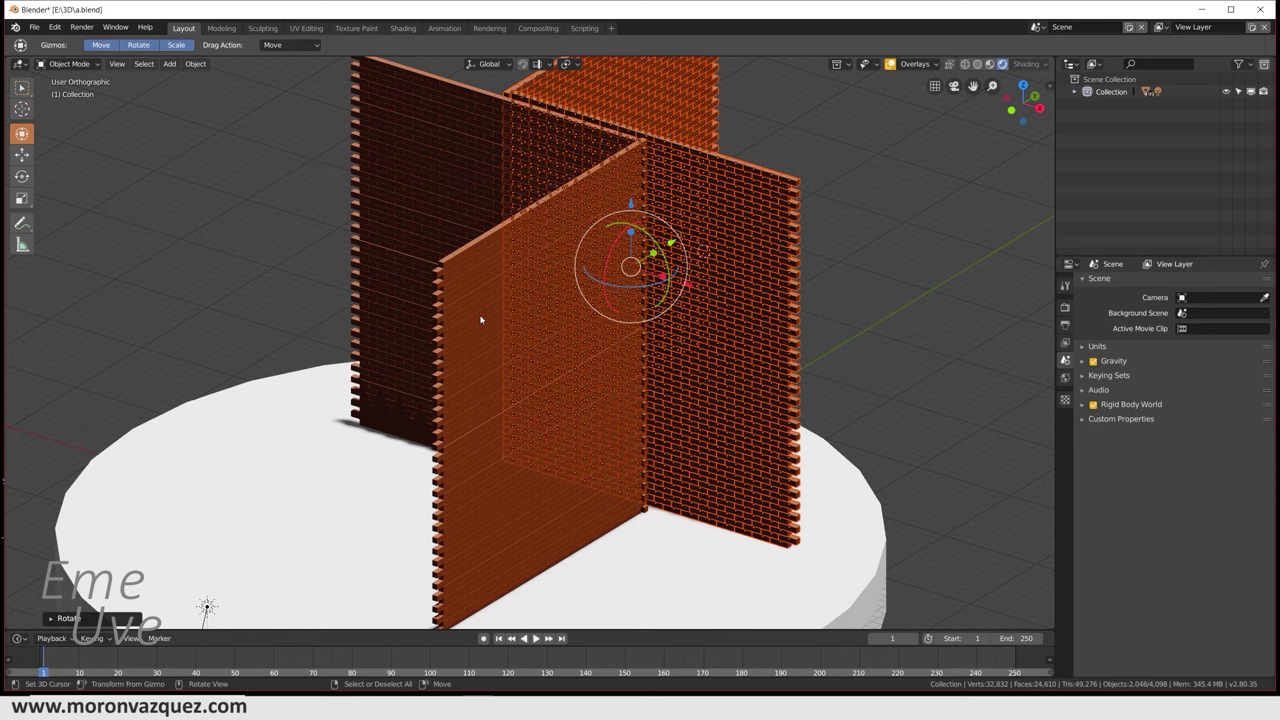
Step: Move the copied walls along X to sit beside the original walls
{"action": "key", "text": "g"}
{"action": "key", "text": "x"}
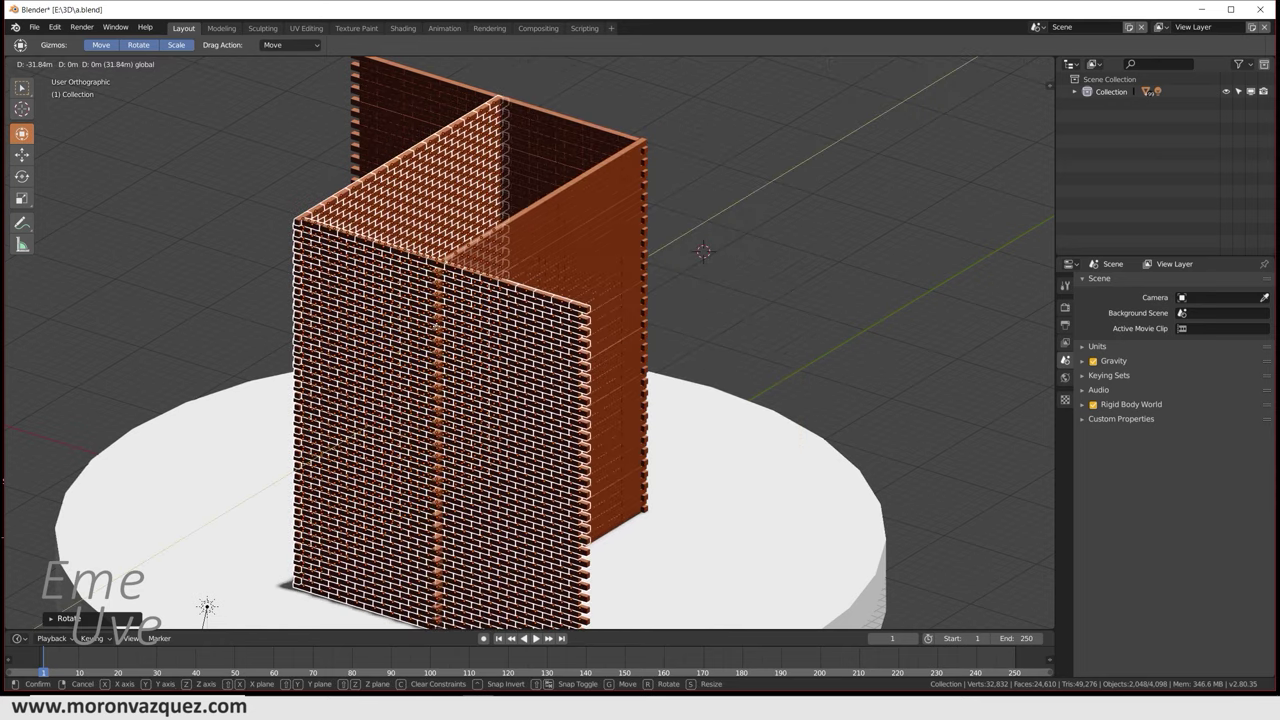
{"action": "left_click", "coordinate": [452, 332]}
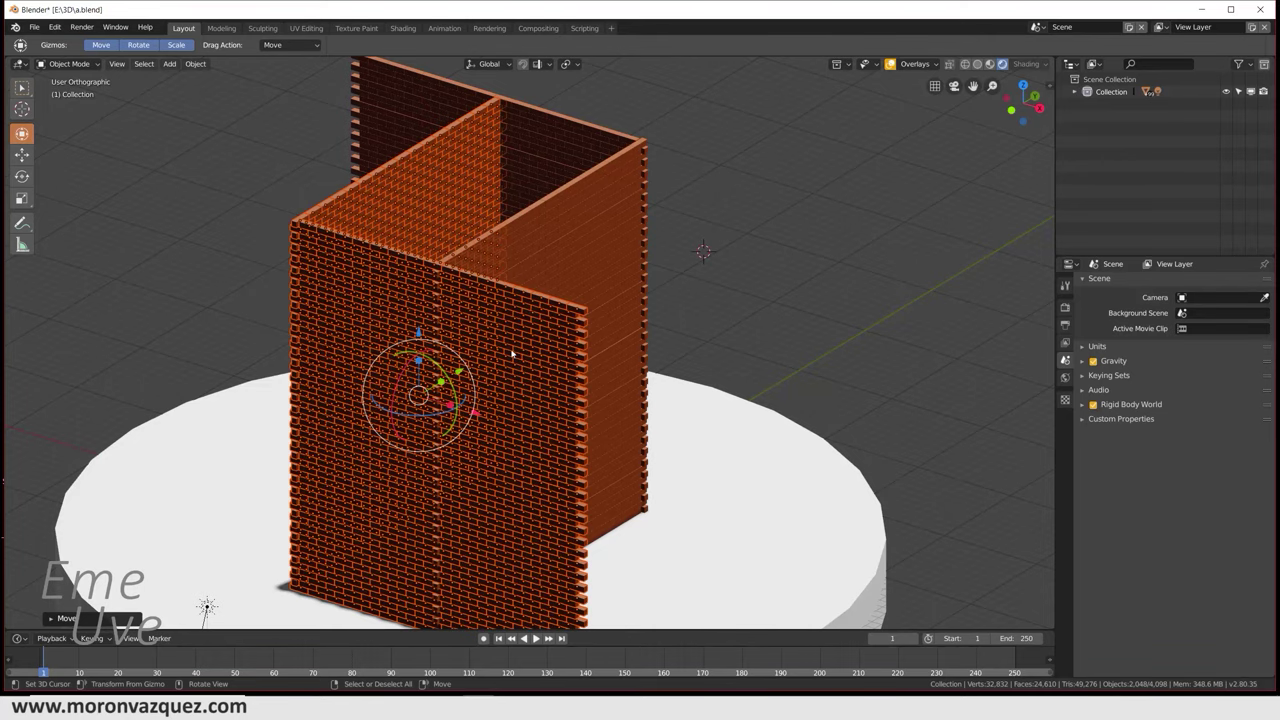
{"action": "key", "text": "ctrl+z"}
{"action": "middle_click_drag", "start_coordinate": [492, 422], "coordinate": [535, 425]}
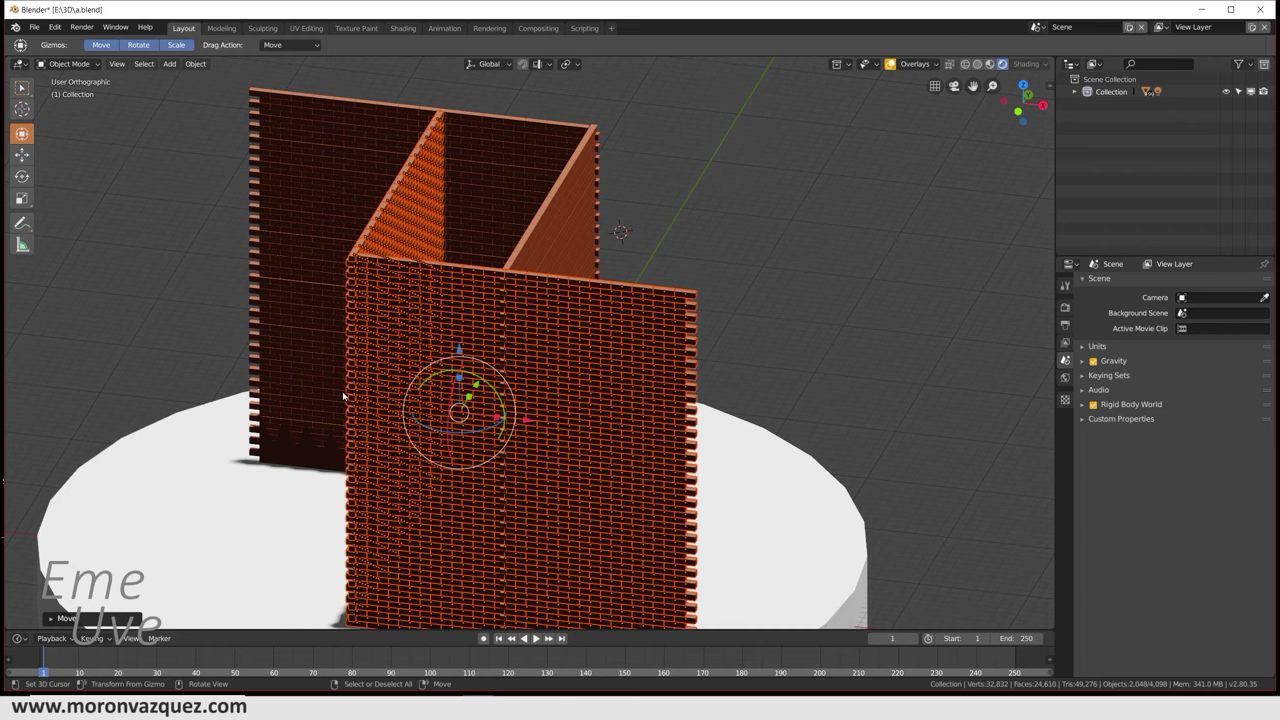
Step: Slide the front wall along X to close the four-wall box
{"action": "key", "text": "g"}
{"action": "key", "text": "x"}
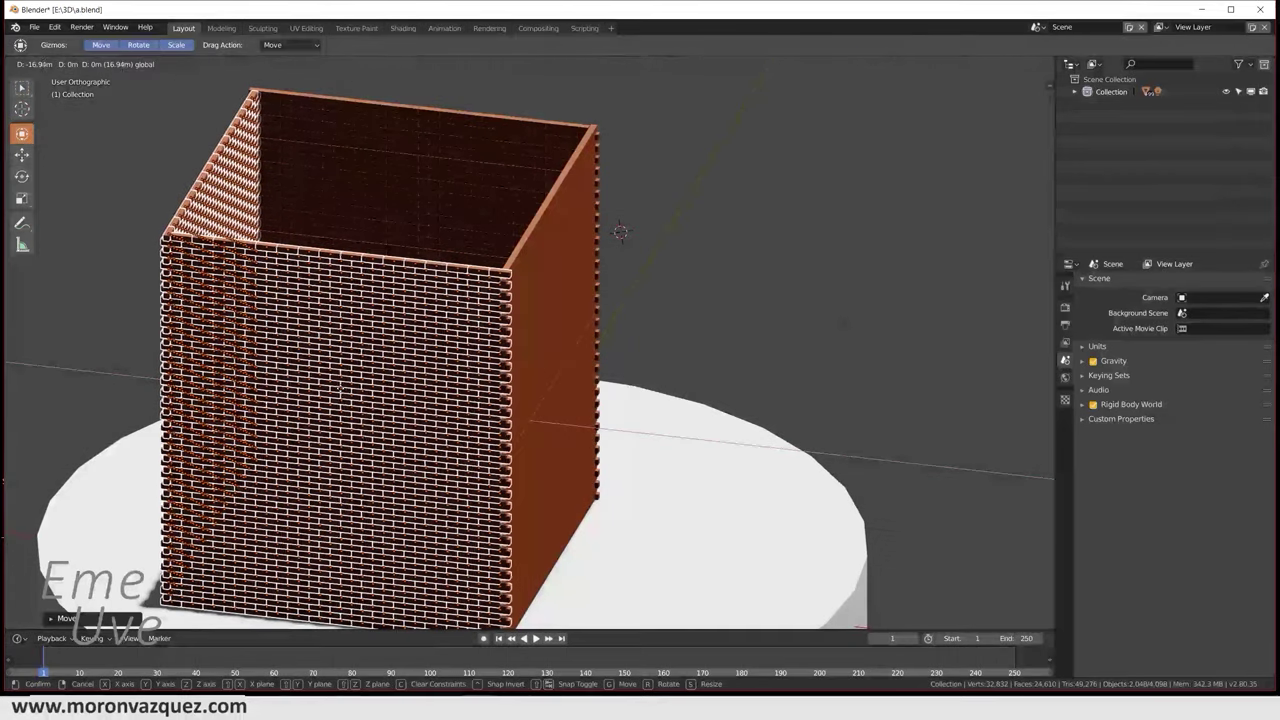
{"action": "key", "text": "Return"}
{"action": "scroll", "coordinate": [676, 367], "scroll_direction": "up", "scroll_amount": 4}
{"action": "mouse_move", "coordinate": [676, 367]}
{"action": "middle_mouse_down"}
{"action": "mouse_move", "coordinate": [606, 360]}
{"action": "mouse_move", "coordinate": [664, 376]}
{"action": "mouse_move", "coordinate": [648, 372]}
{"action": "middle_mouse_up"}
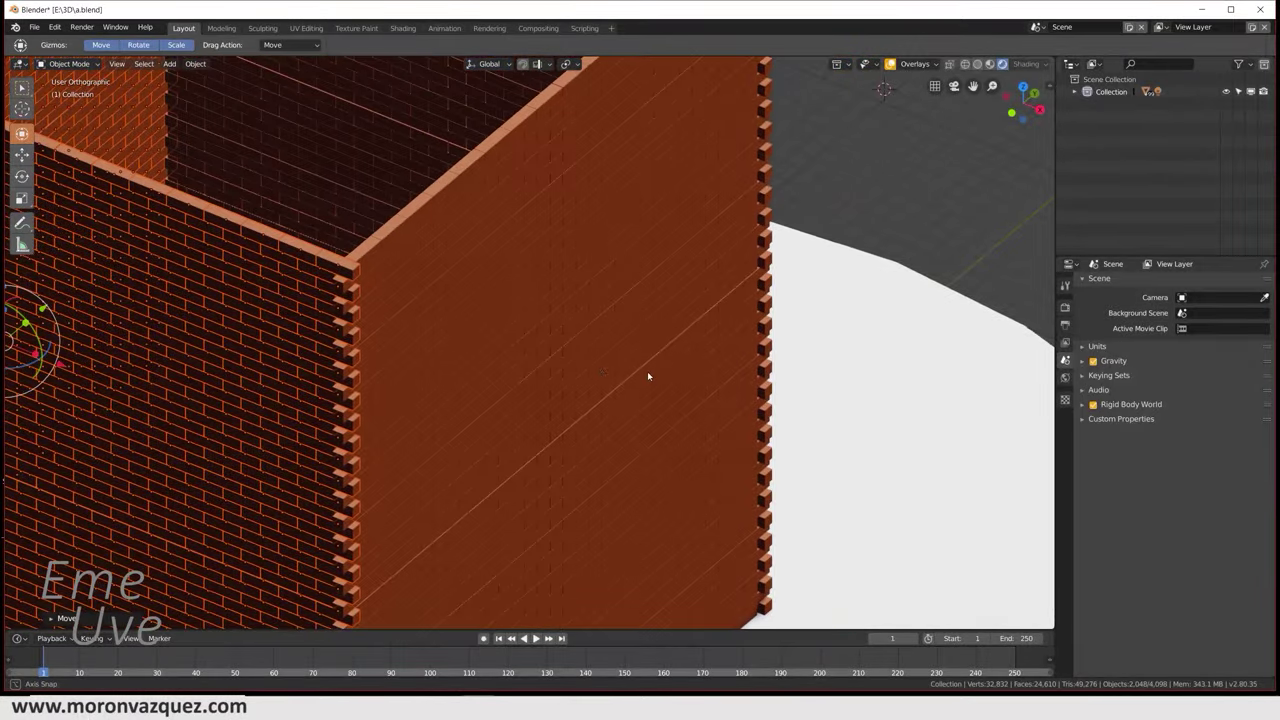
{"action": "mouse_move", "coordinate": [160, 387]}
{"action": "middle_mouse_down"}
{"action": "mouse_move", "coordinate": [266, 363]}
{"action": "mouse_move", "coordinate": [243, 240]}
{"action": "middle_mouse_up"}
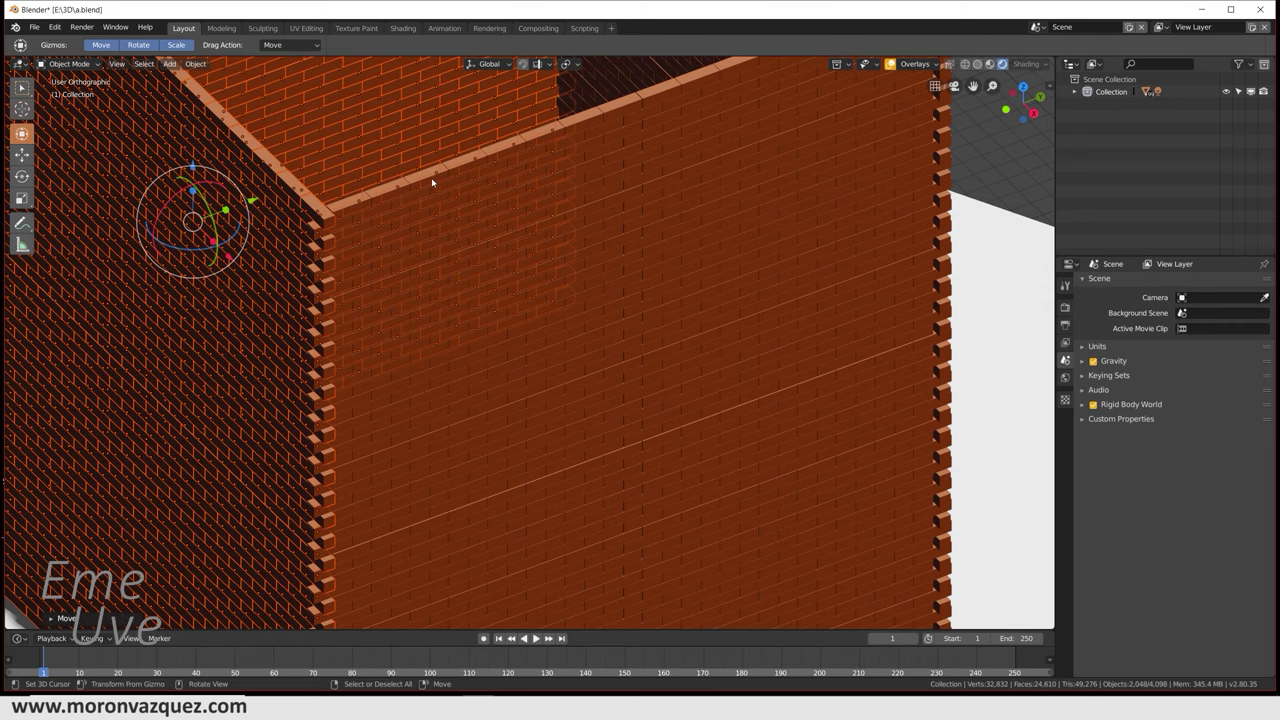
Step: Orbit and zoom around the closed box to check its corners
{"action": "scroll", "coordinate": [420, 168], "scroll_direction": "down", "scroll_amount": 8}
{"action": "mouse_move", "coordinate": [420, 168]}
{"action": "middle_mouse_down"}
{"action": "mouse_move", "coordinate": [545, 254]}
{"action": "mouse_move", "coordinate": [640, 240]}
{"action": "mouse_move", "coordinate": [760, 255]}
{"action": "middle_mouse_up"}
{"action": "scroll", "coordinate": [797, 258], "scroll_direction": "up", "scroll_amount": 3}
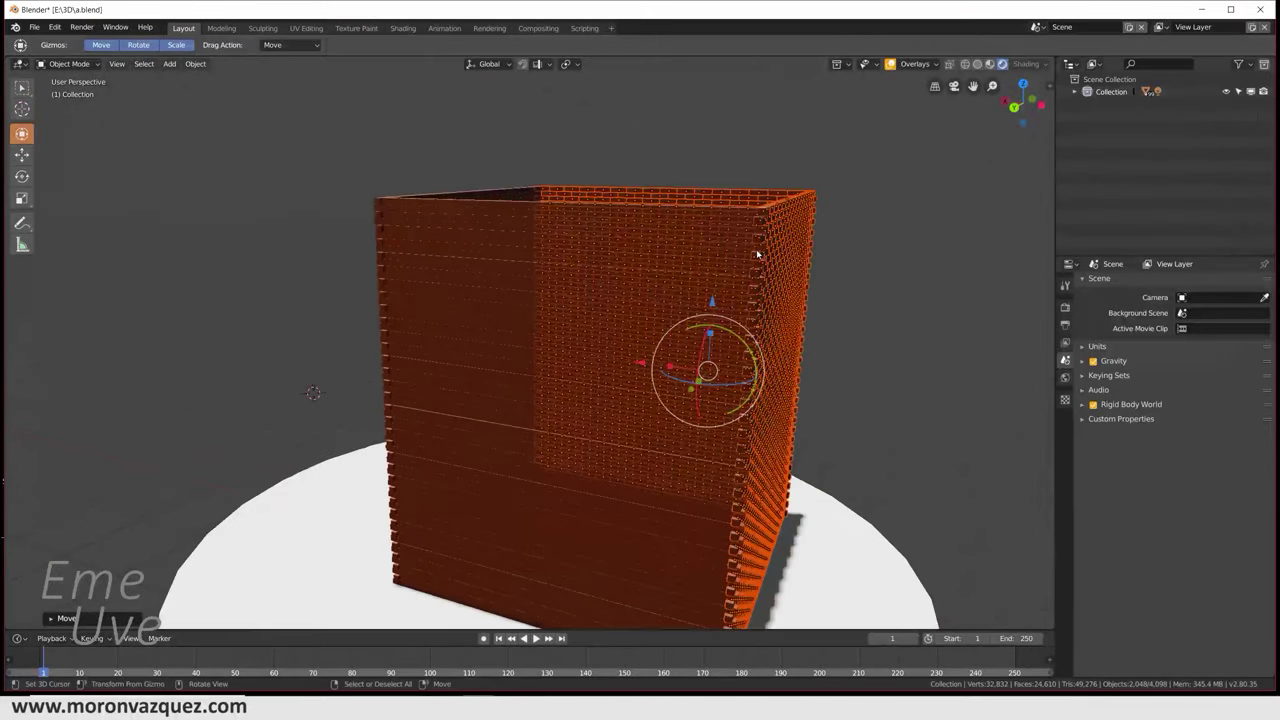
{"action": "scroll", "coordinate": [797, 258], "scroll_direction": "up", "scroll_amount": 5}
{"action": "scroll", "coordinate": [797, 258], "scroll_direction": "down", "scroll_amount": 5}
{"action": "middle_click_drag", "start_coordinate": [549, 337], "coordinate": [751, 312]}
{"action": "scroll", "coordinate": [751, 312], "scroll_direction": "up", "scroll_amount": 3}
{"action": "scroll", "coordinate": [412, 210], "scroll_direction": "down", "scroll_amount": 4}
Step: Save the file as a.blend and deselect the brick box
{"action": "left_click", "coordinate": [34, 28]}
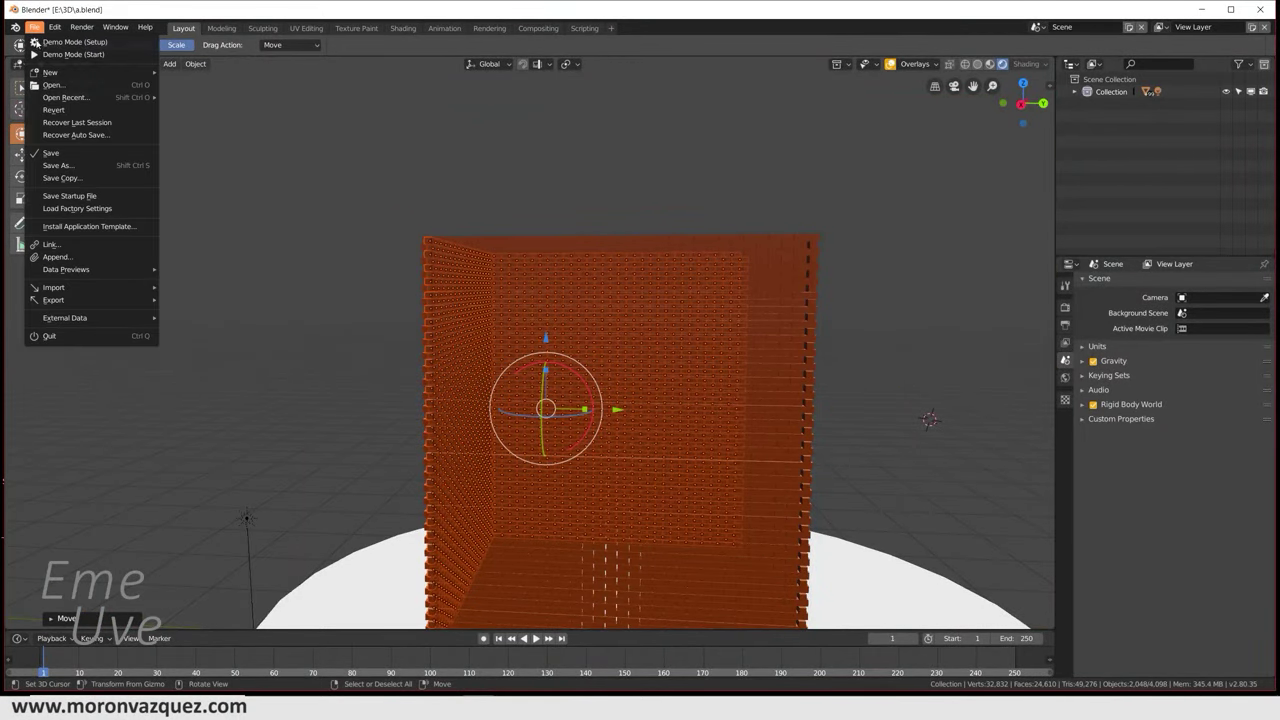
{"action": "left_click", "coordinate": [60, 153]}
{"action": "middle_click_drag", "start_coordinate": [543, 251], "coordinate": [570, 287]}
{"action": "scroll", "coordinate": [570, 287], "scroll_direction": "down", "scroll_amount": 2}
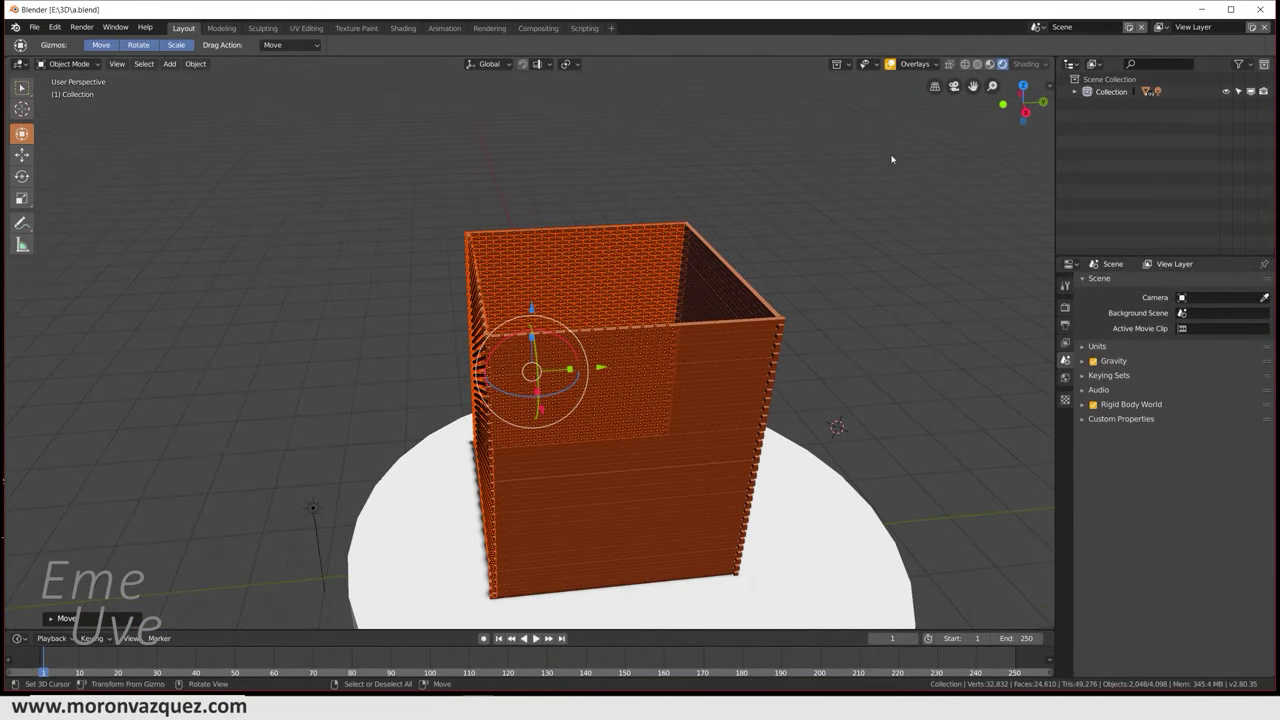
{"action": "left_click", "coordinate": [838, 440]}
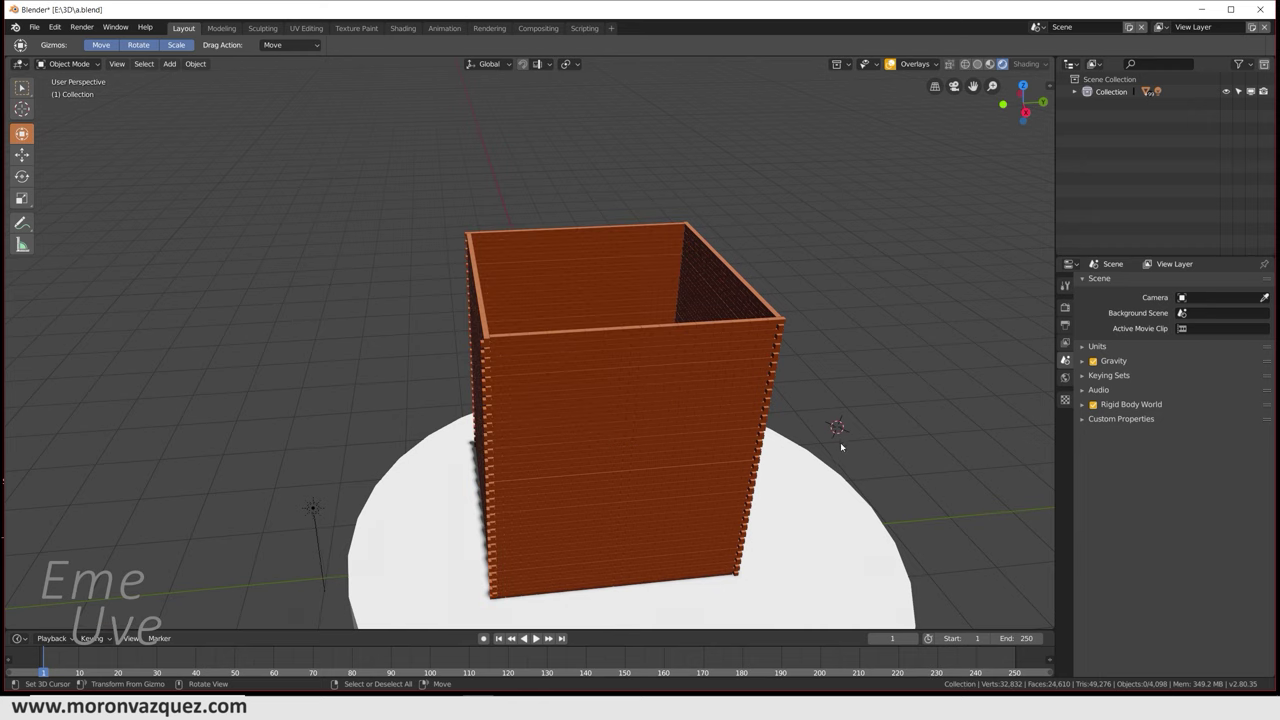
{"action": "mouse_move", "coordinate": [840, 442]}
{"action": "middle_mouse_down"}
{"action": "mouse_move", "coordinate": [842, 482]}
{"action": "mouse_move", "coordinate": [733, 405]}
{"action": "mouse_move", "coordinate": [700, 400]}
{"action": "middle_mouse_up"}
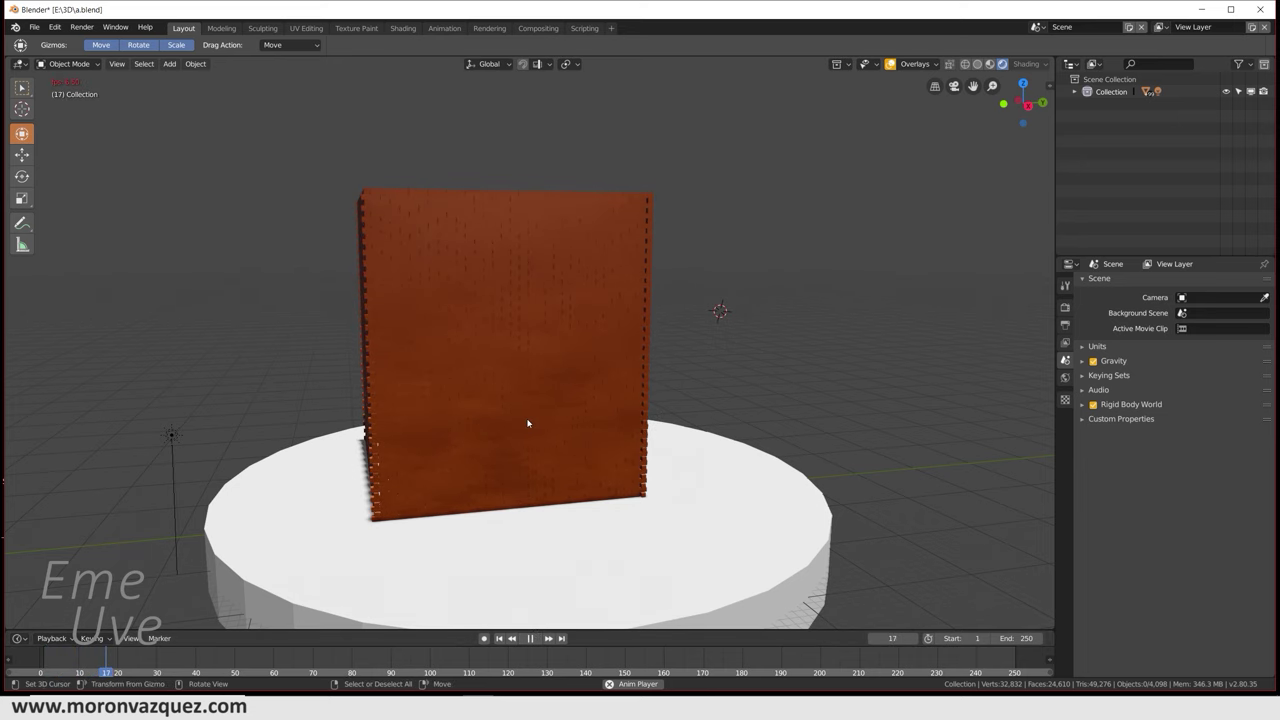
Step: Orbit around the collapsing box during playback, then replay it and return to frame 1
{"action": "middle_click_drag", "start_coordinate": [532, 434], "coordinate": [543, 437]}
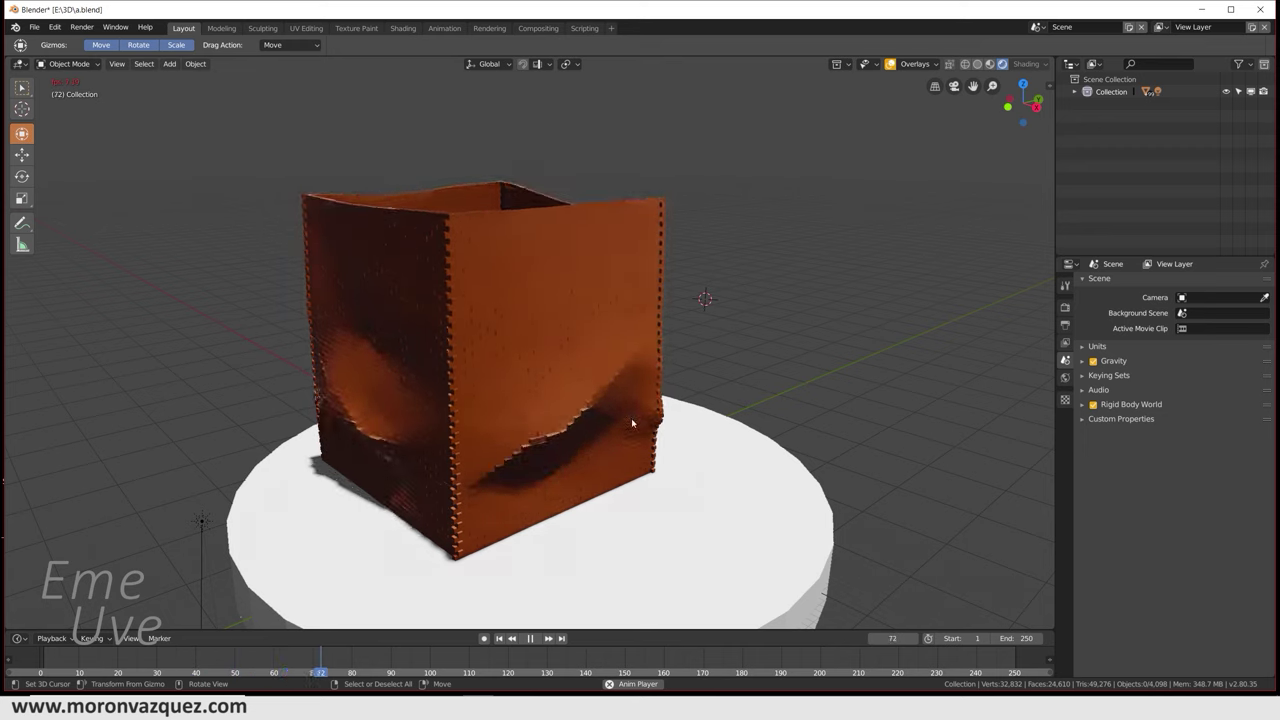
{"action": "mouse_move", "coordinate": [453, 379]}
{"action": "middle_mouse_down"}
{"action": "mouse_move", "coordinate": [548, 393]}
{"action": "mouse_move", "coordinate": [474, 399]}
{"action": "mouse_move", "coordinate": [548, 463]}
{"action": "middle_mouse_up"}
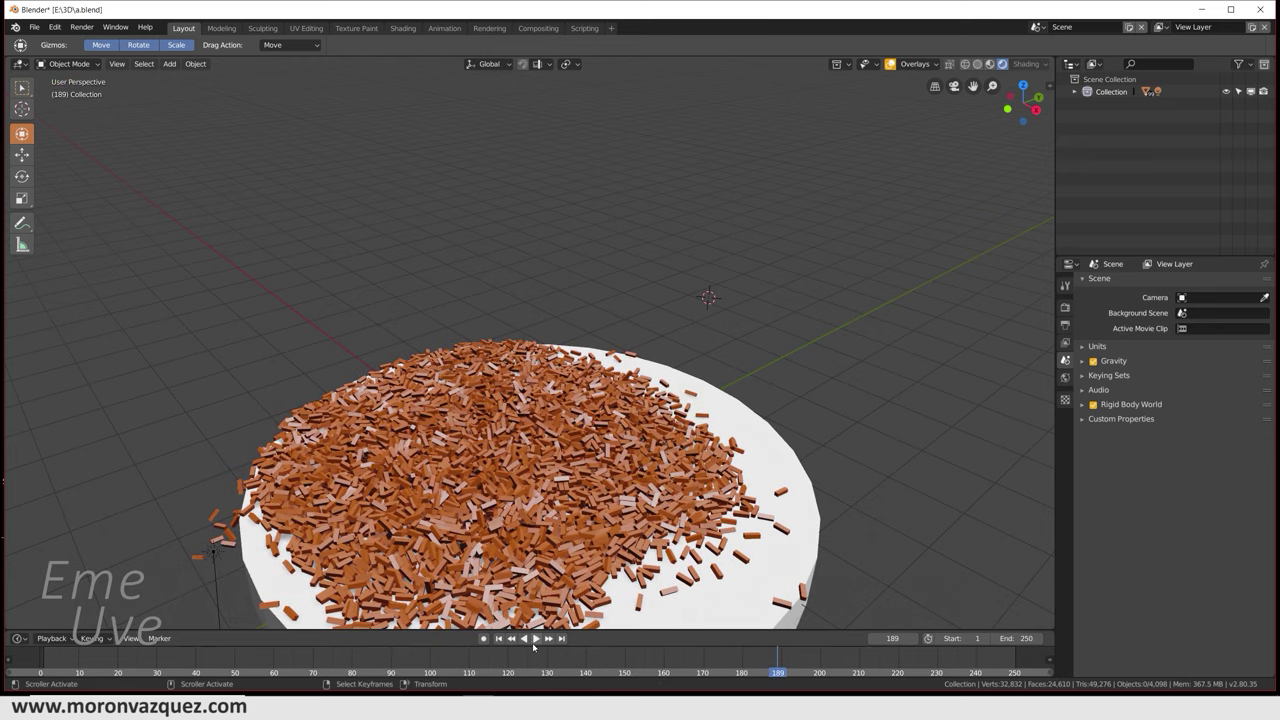
{"action": "left_click_drag", "start_coordinate": [700, 668], "coordinate": [49, 657]}
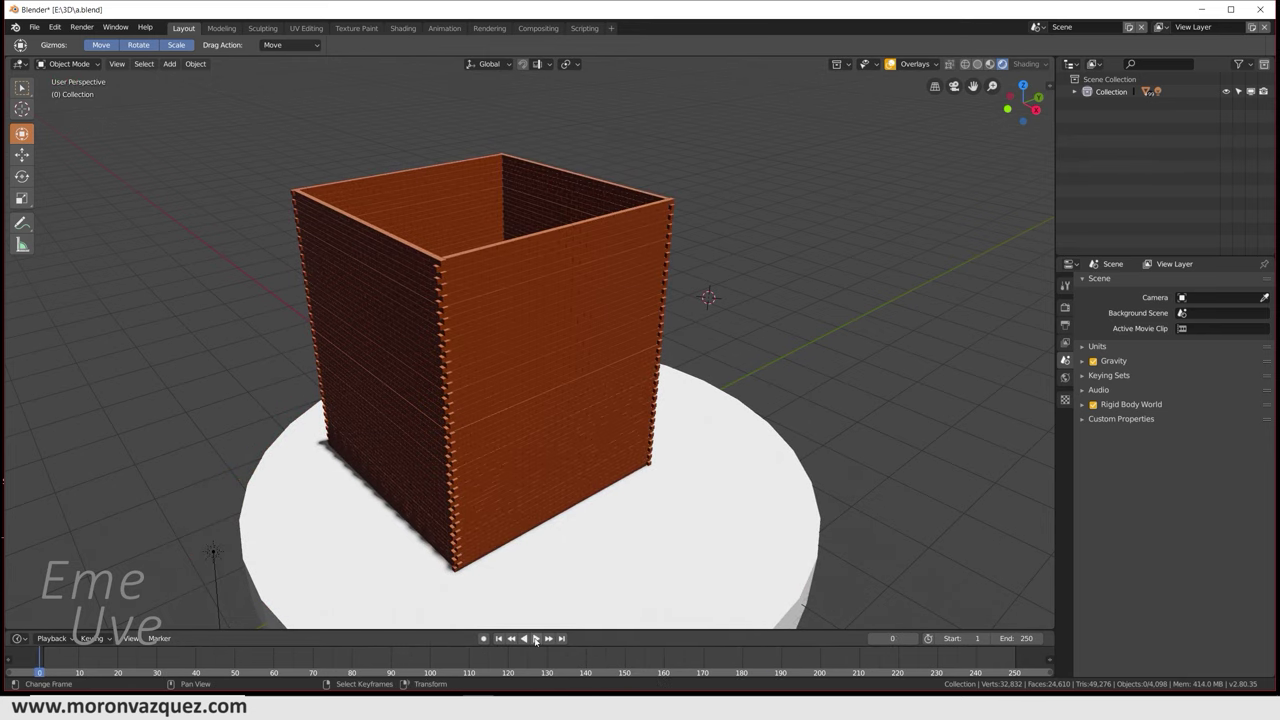
{"action": "left_click", "coordinate": [531, 638]}
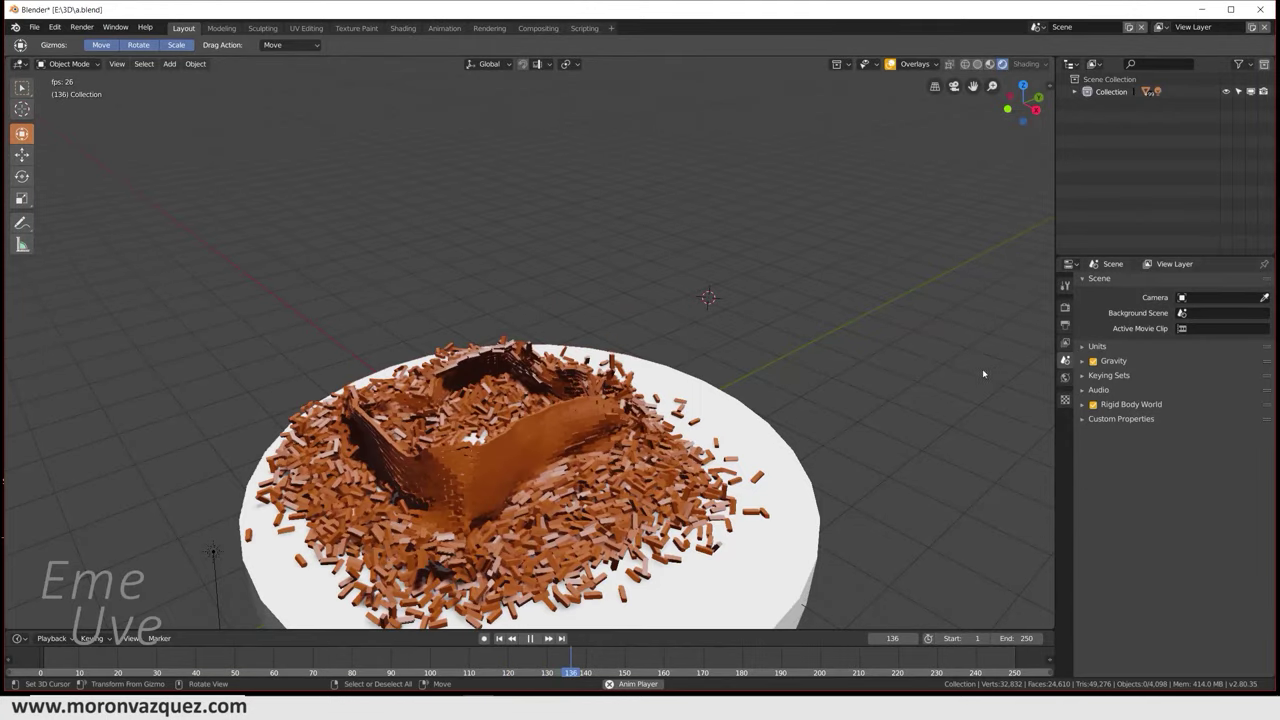
{"action": "left_click", "coordinate": [530, 638]}
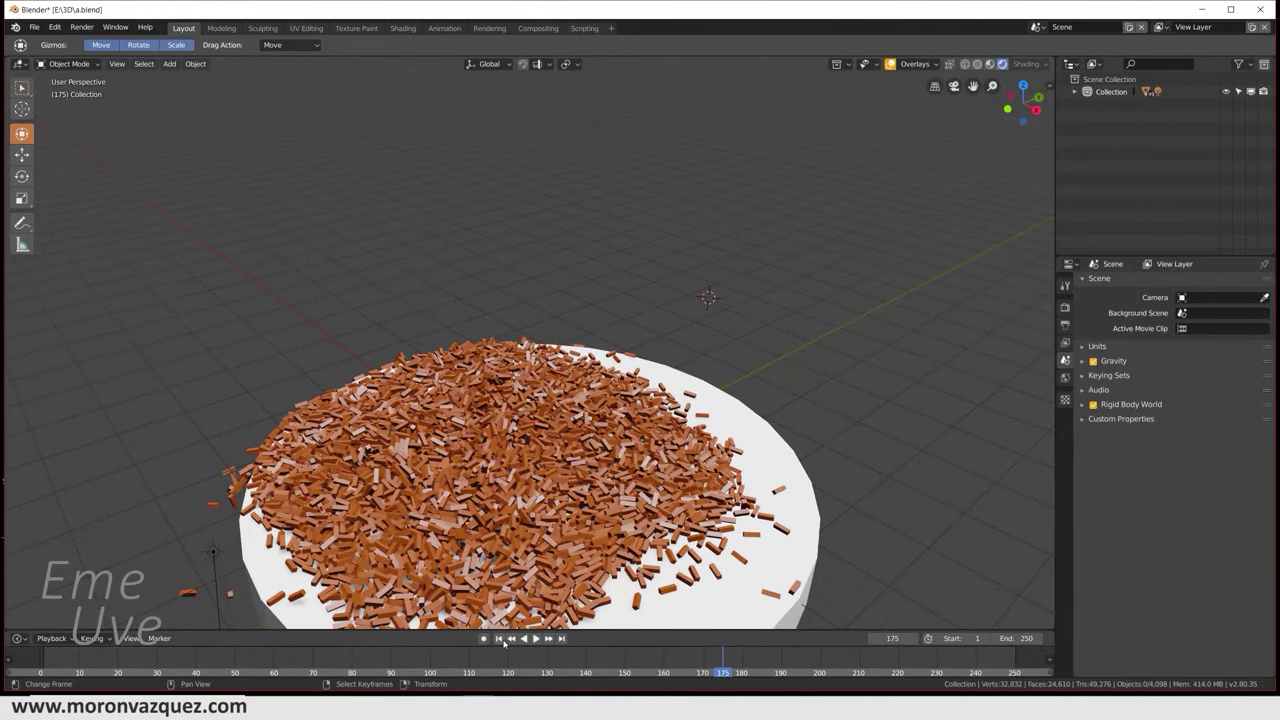
{"action": "left_click", "coordinate": [499, 638]}
Step: Replay the collapse to frame 130, rewind to frame 1, and bring up the Add menu
{"action": "left_click", "coordinate": [536, 638]}
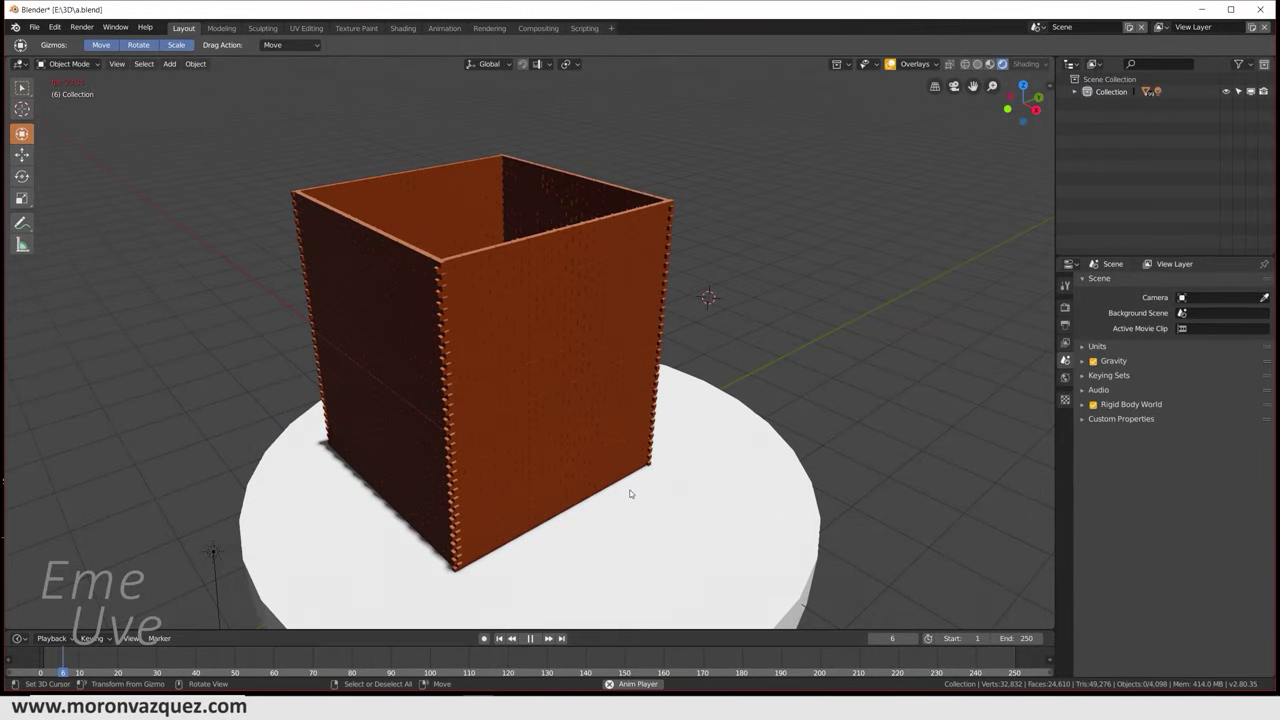
{"action": "mouse_move", "coordinate": [609, 477]}
{"action": "middle_mouse_down"}
{"action": "mouse_move", "coordinate": [614, 423]}
{"action": "mouse_move", "coordinate": [578, 413]}
{"action": "mouse_move", "coordinate": [543, 549]}
{"action": "mouse_move", "coordinate": [506, 550]}
{"action": "middle_mouse_up"}
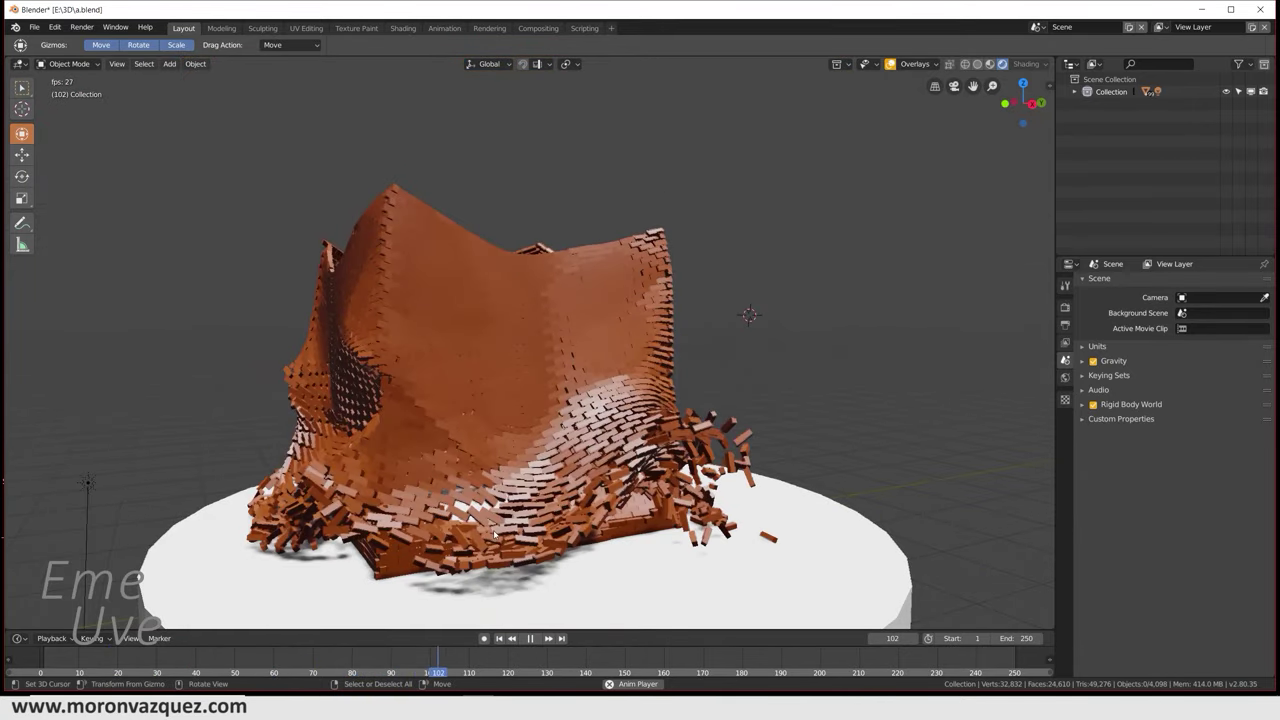
{"action": "left_click", "coordinate": [530, 638]}
{"action": "left_click", "coordinate": [499, 638]}
{"action": "mouse_move", "coordinate": [543, 486]}
{"action": "middle_mouse_down"}
{"action": "mouse_move", "coordinate": [554, 511]}
{"action": "mouse_move", "coordinate": [499, 455]}
{"action": "middle_mouse_up"}
{"action": "key", "text": "shift+a"}
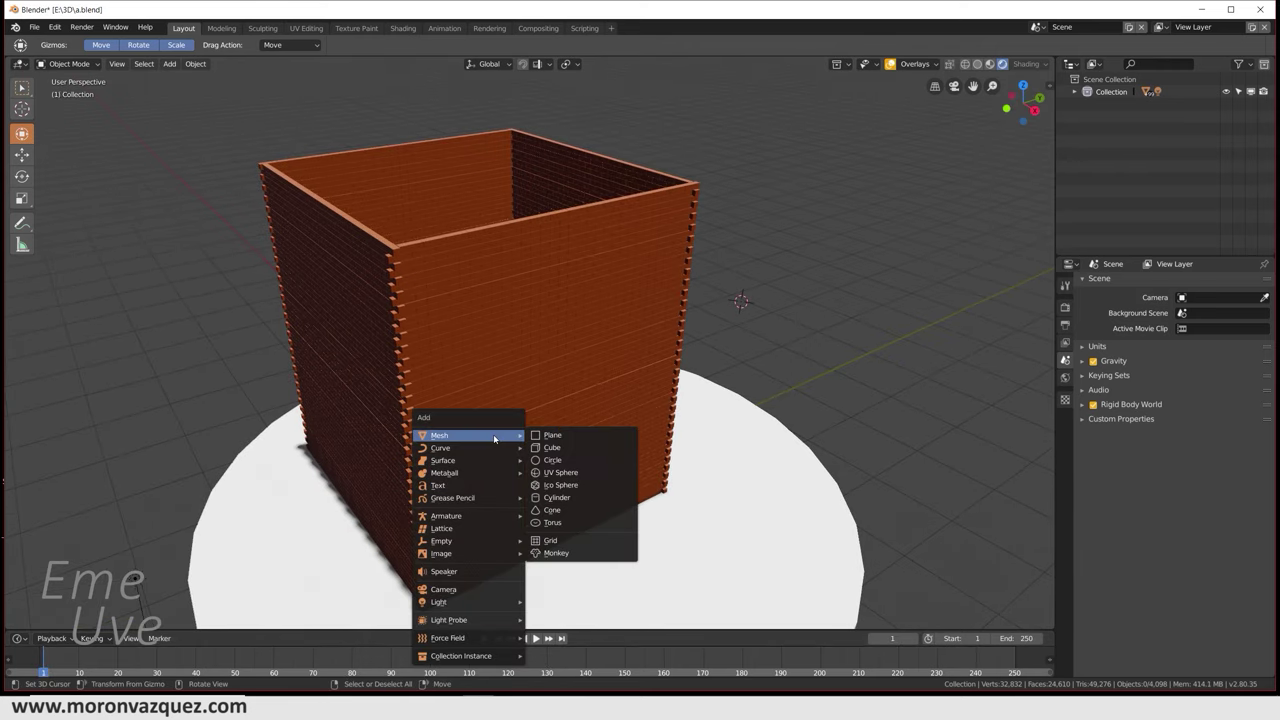
Step: Add a new cube at the world origin and raise it above the brick box
{"action": "left_click", "coordinate": [553, 447]}
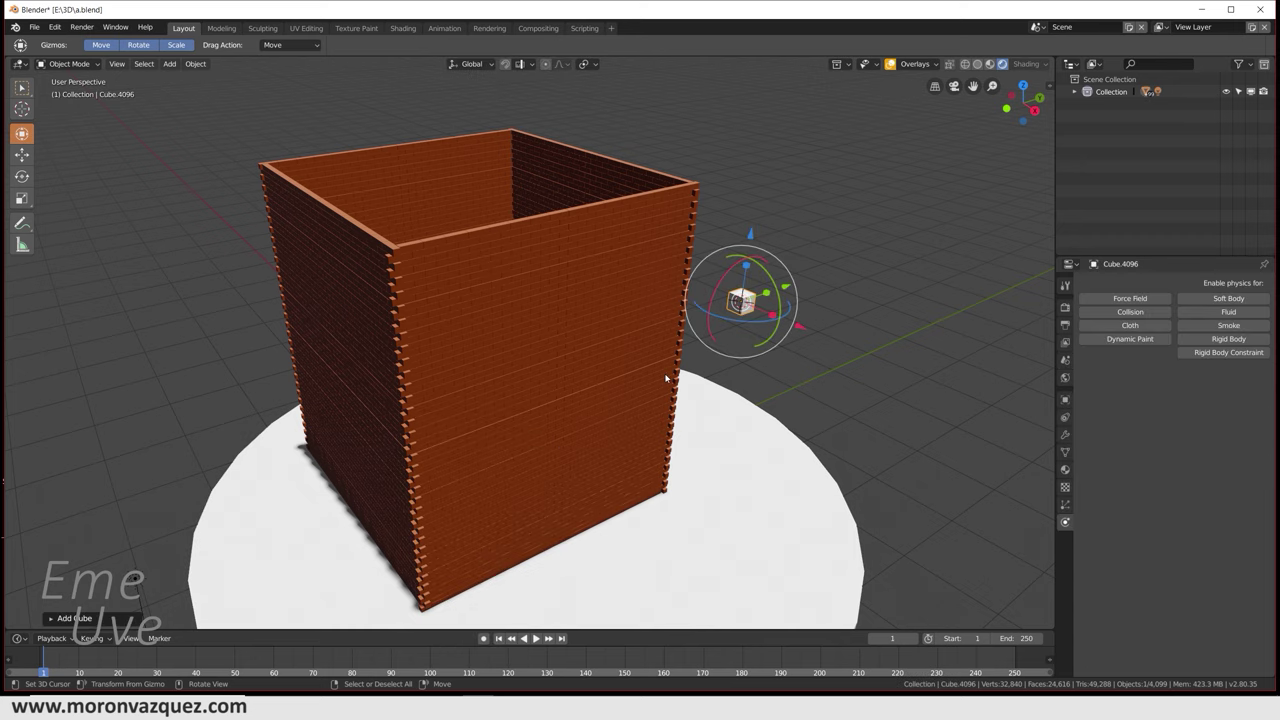
{"action": "key", "text": "alt+g"}
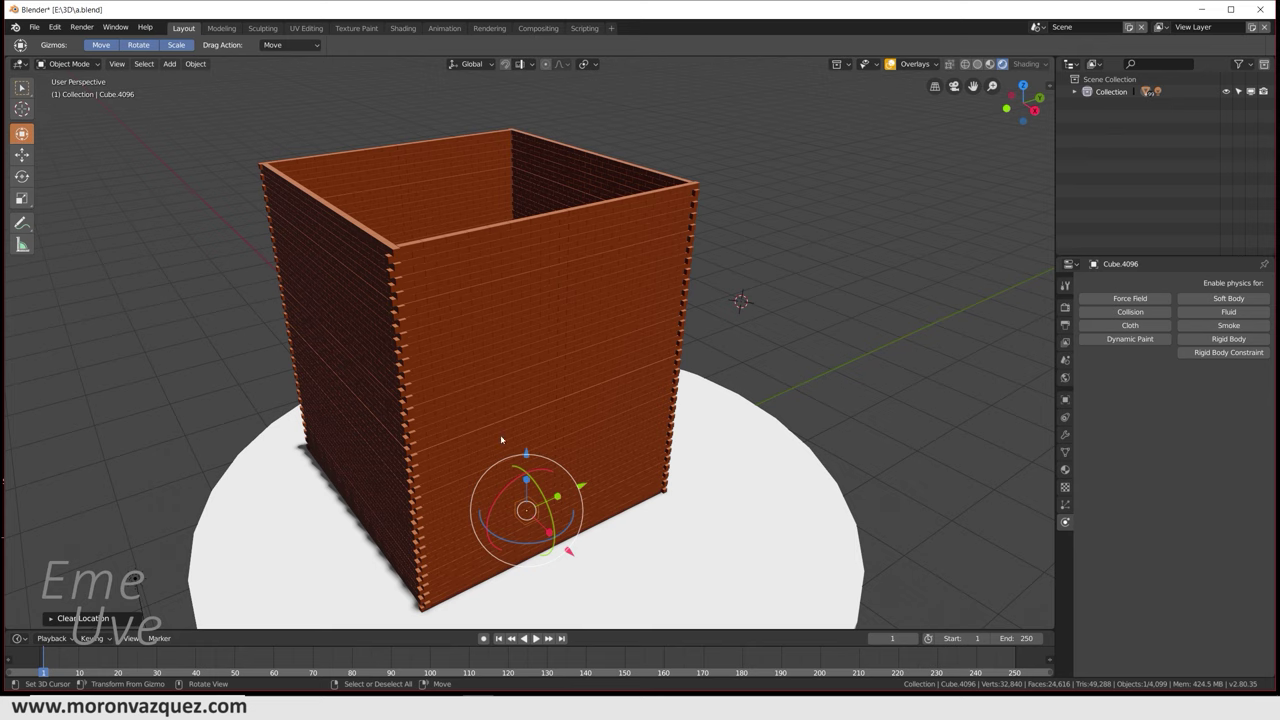
{"action": "left_click_drag", "start_coordinate": [527, 453], "coordinate": [525, 217]}
{"action": "left_click_drag", "start_coordinate": [513, 119], "coordinate": [514, 121]}
{"action": "mouse_move", "coordinate": [514, 121]}
{"action": "middle_mouse_down"}
{"action": "mouse_move", "coordinate": [566, 208]}
{"action": "mouse_move", "coordinate": [590, 207]}
{"action": "middle_mouse_up"}
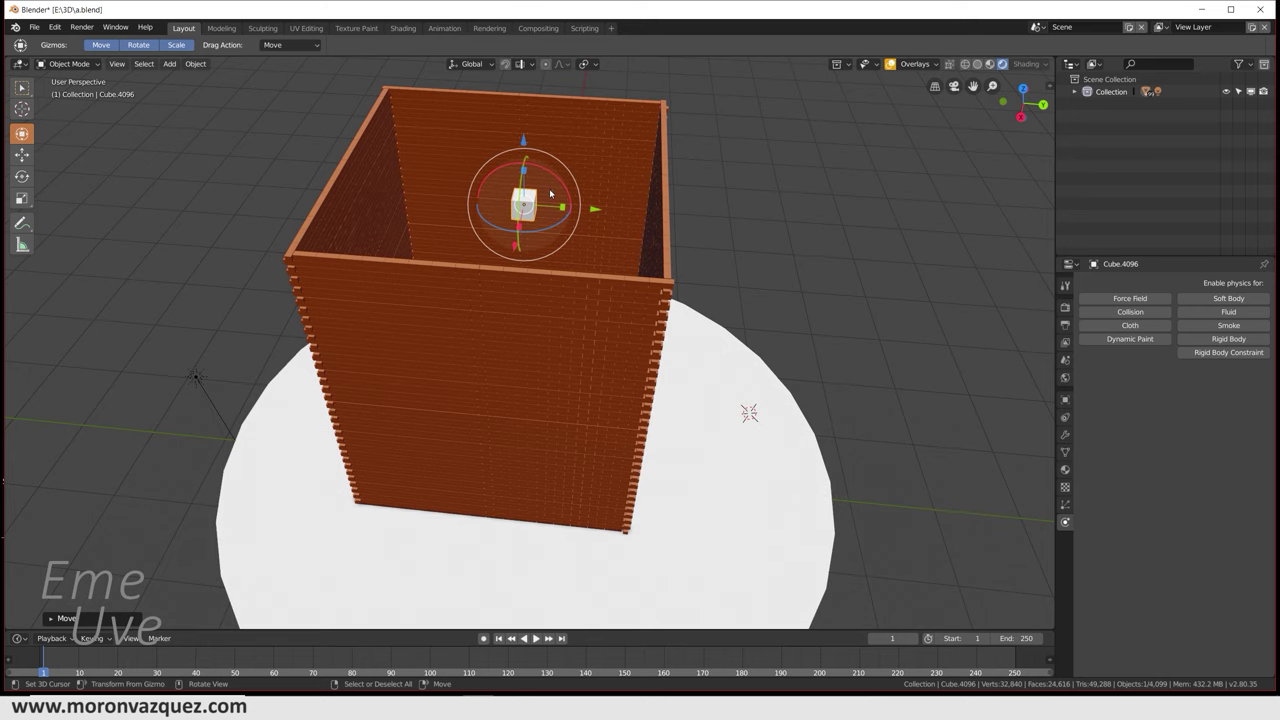
{"action": "scroll", "coordinate": [548, 236], "scroll_direction": "up", "scroll_amount": 3}
{"action": "scroll", "coordinate": [548, 236], "scroll_direction": "up", "scroll_amount": 1}
{"action": "scroll", "coordinate": [548, 236], "scroll_direction": "down", "scroll_amount": 1}
{"action": "scroll", "coordinate": [548, 236], "scroll_direction": "down", "scroll_amount": 1}
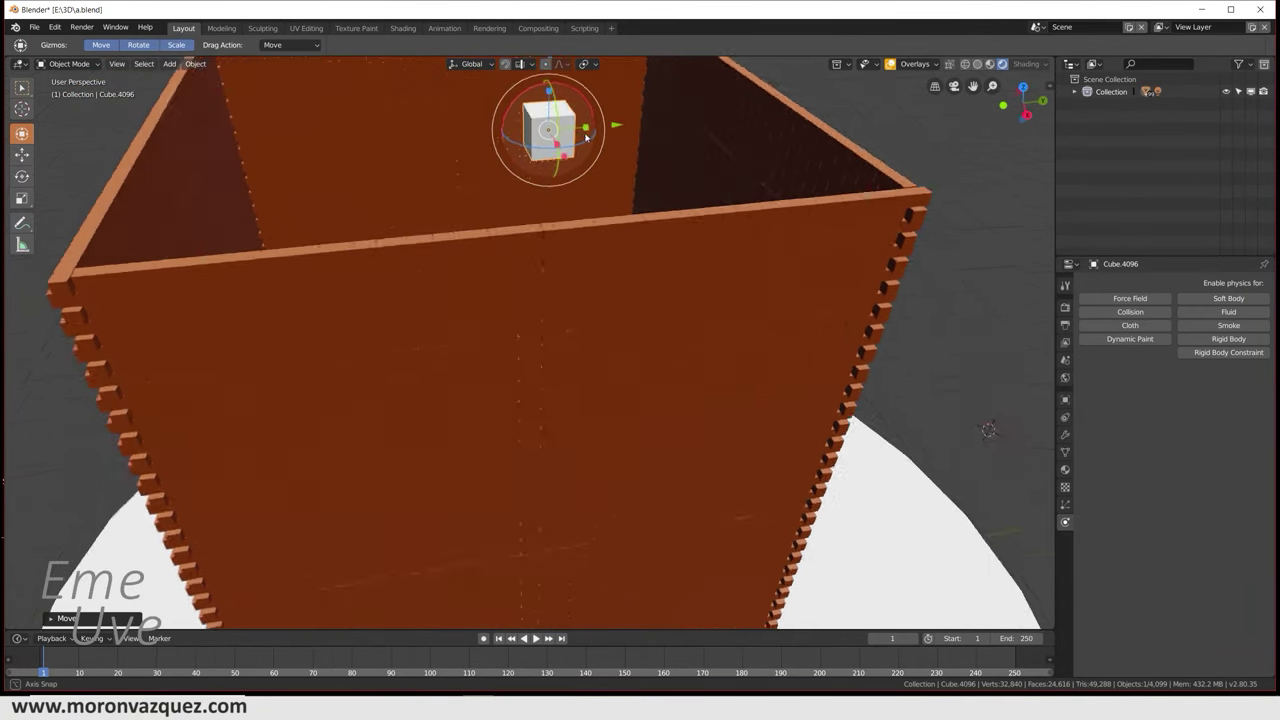
{"action": "scroll", "coordinate": [560, 210], "scroll_direction": "down", "scroll_amount": 1}
{"action": "scroll", "coordinate": [583, 172], "scroll_direction": "down", "scroll_amount": 1}
Step: Shrink the cube, then centre it over the box in top view and rotate it slightly
{"action": "key", "text": "s"}
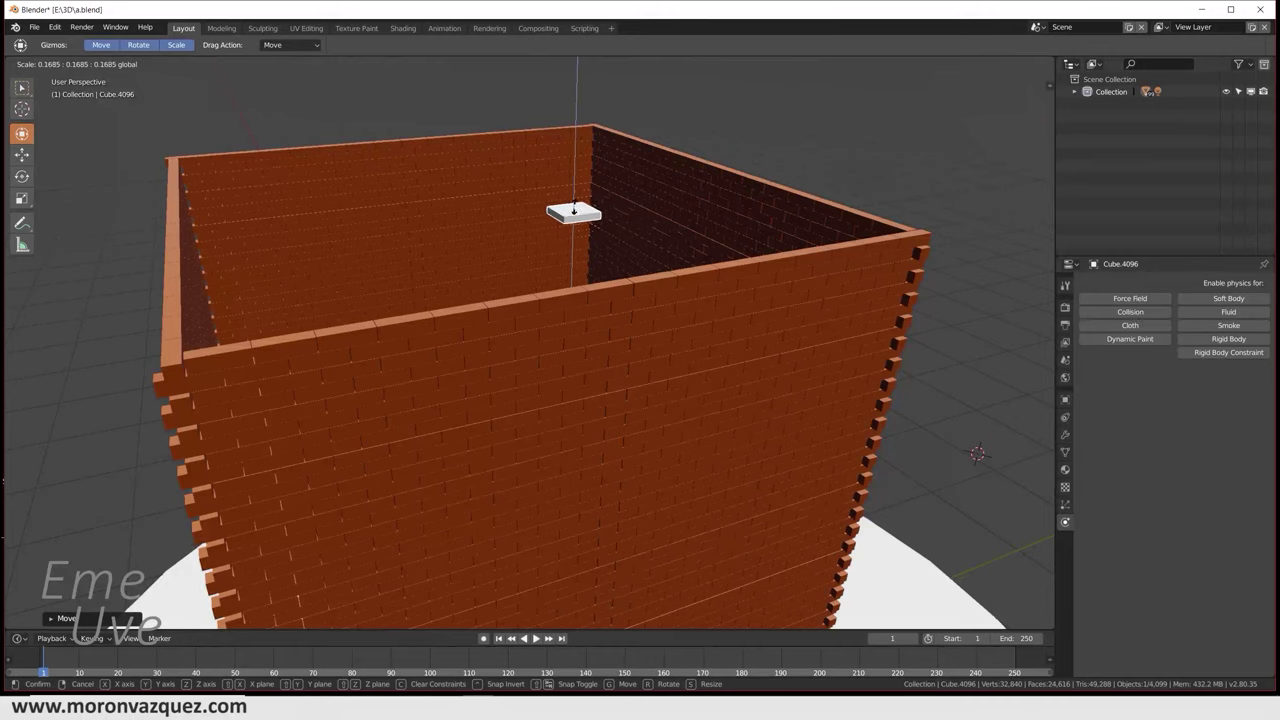
{"action": "left_click", "coordinate": [576, 206]}
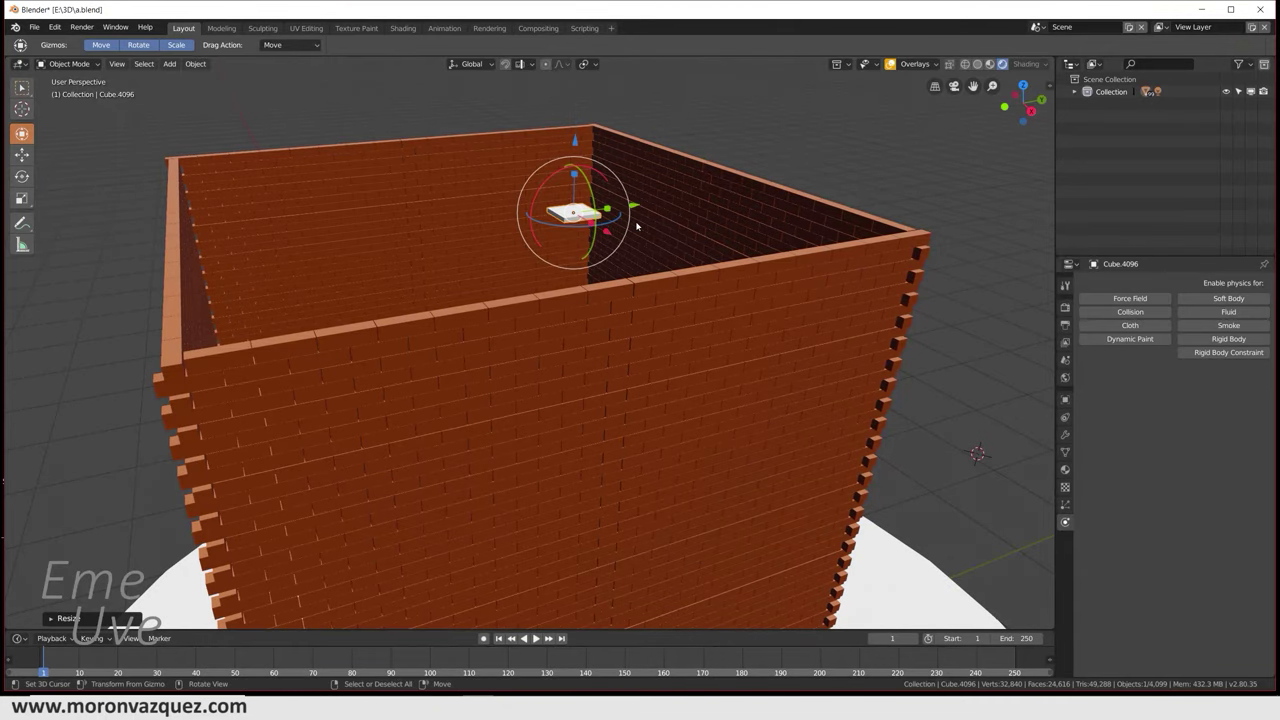
{"action": "key", "text": "KP_7"}
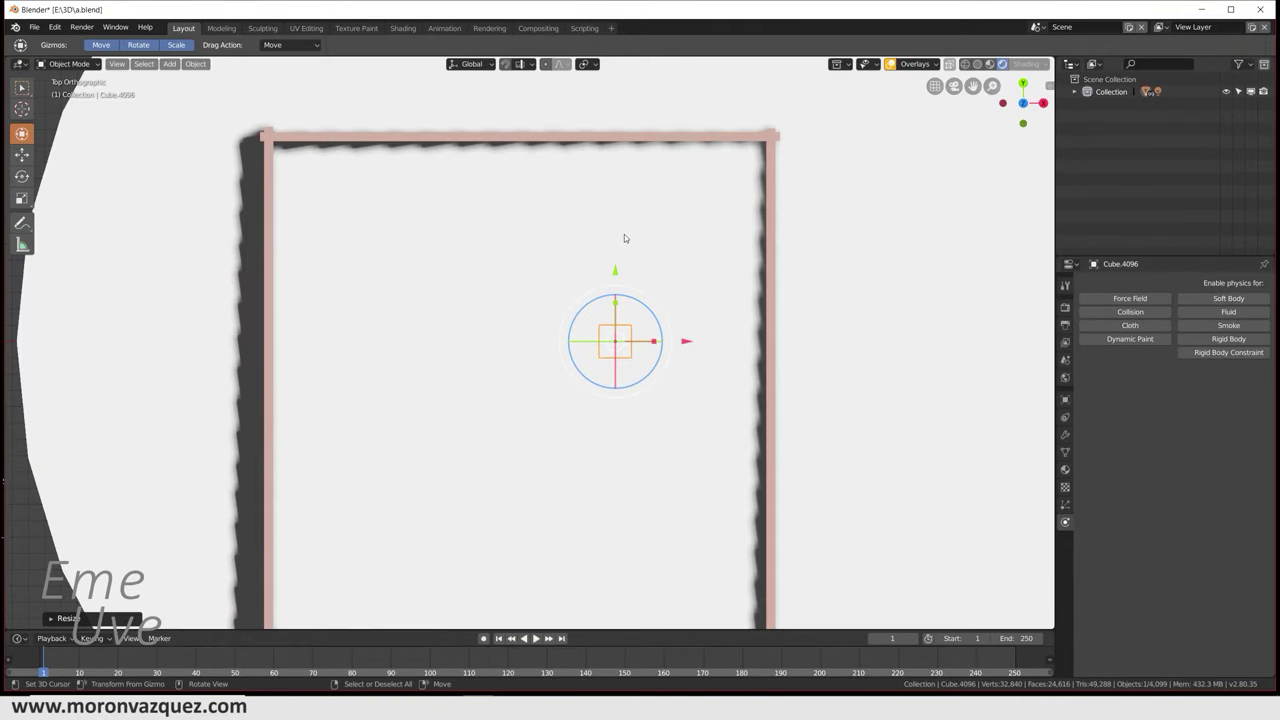
{"action": "scroll", "coordinate": [623, 234], "scroll_direction": "down", "scroll_amount": 3}
{"action": "key", "text": "g"}
{"action": "key", "text": "x"}
{"action": "left_click", "coordinate": [585, 339]}
{"action": "left_click_drag", "start_coordinate": [517, 293], "coordinate": [551, 314]}
{"action": "left_click_drag", "start_coordinate": [555, 365], "coordinate": [636, 388]}
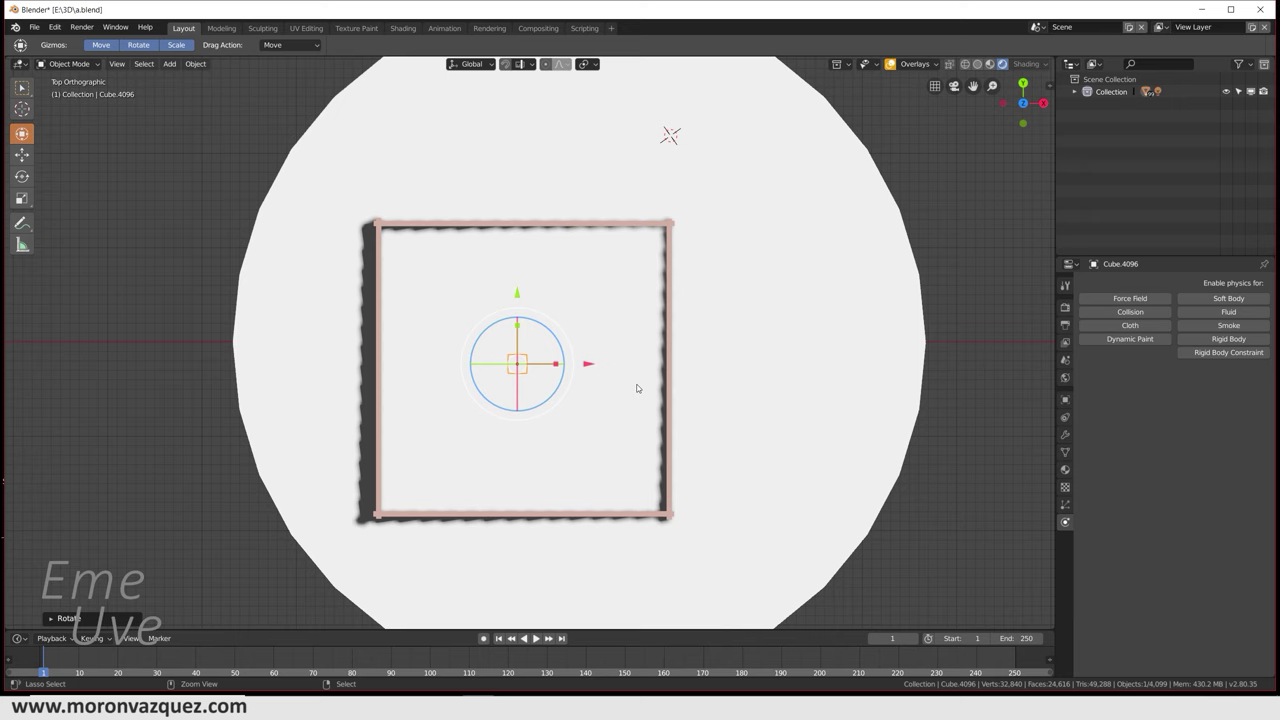
Step: Enlarge the cube to cover the box top, then flatten it to about 0.09 in Z
{"action": "key", "text": "s"}
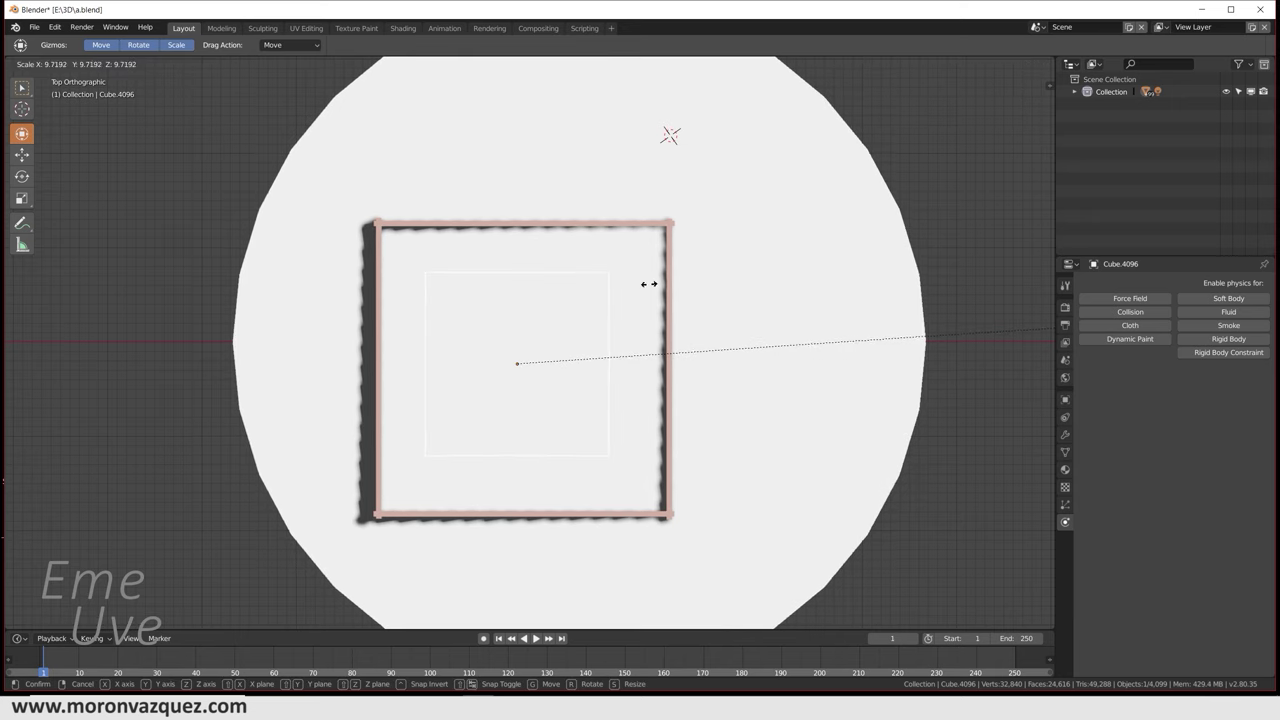
{"action": "left_click", "coordinate": [918, 238]}
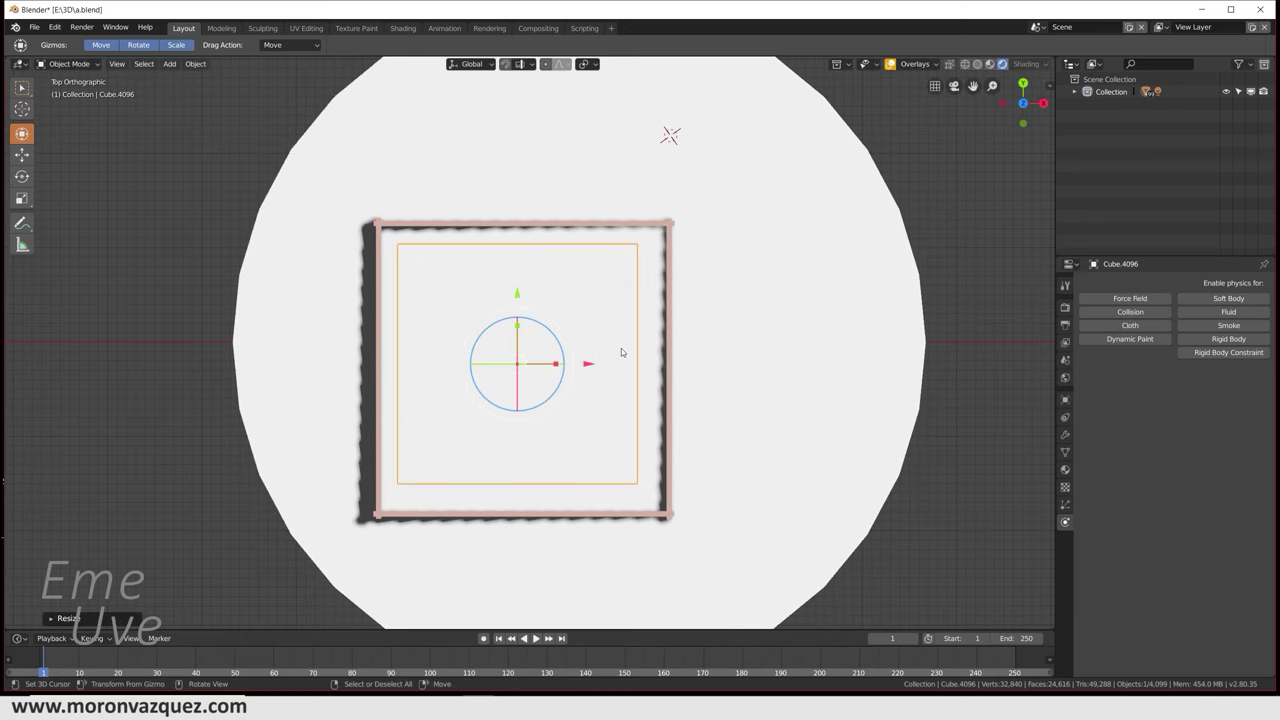
{"action": "left_click_drag", "start_coordinate": [515, 294], "coordinate": [570, 321]}
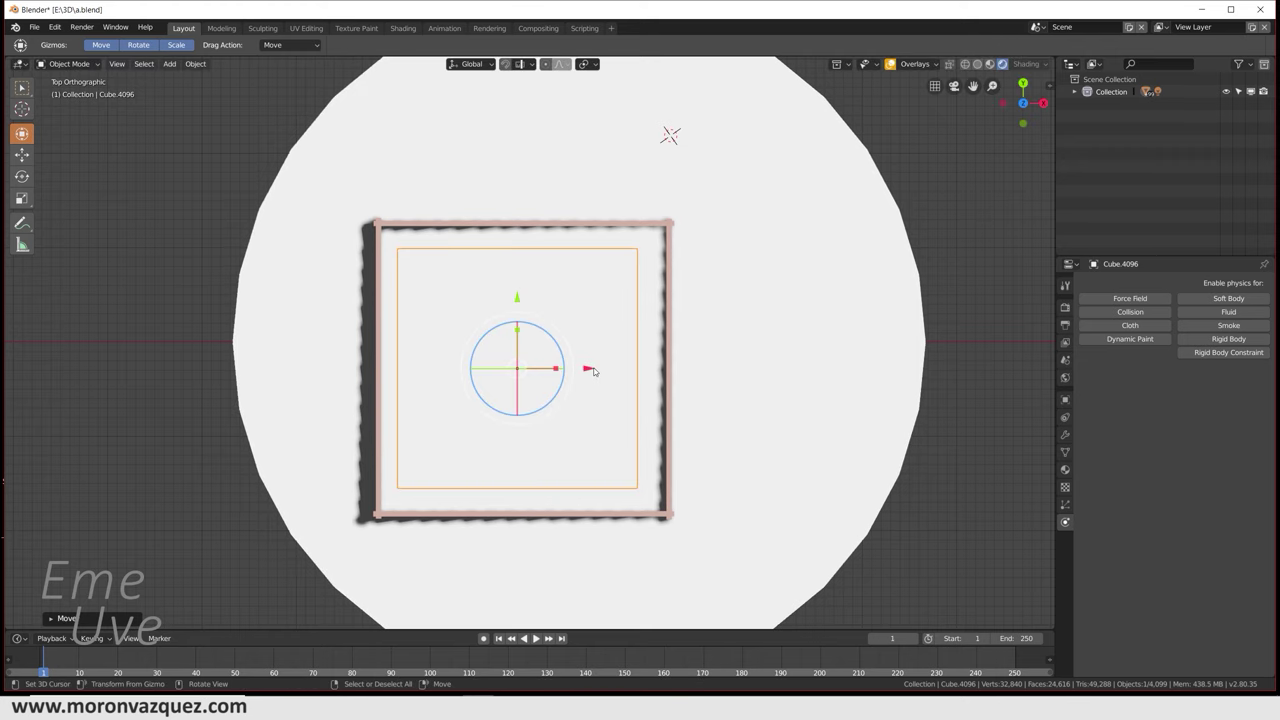
{"action": "key", "text": "s"}
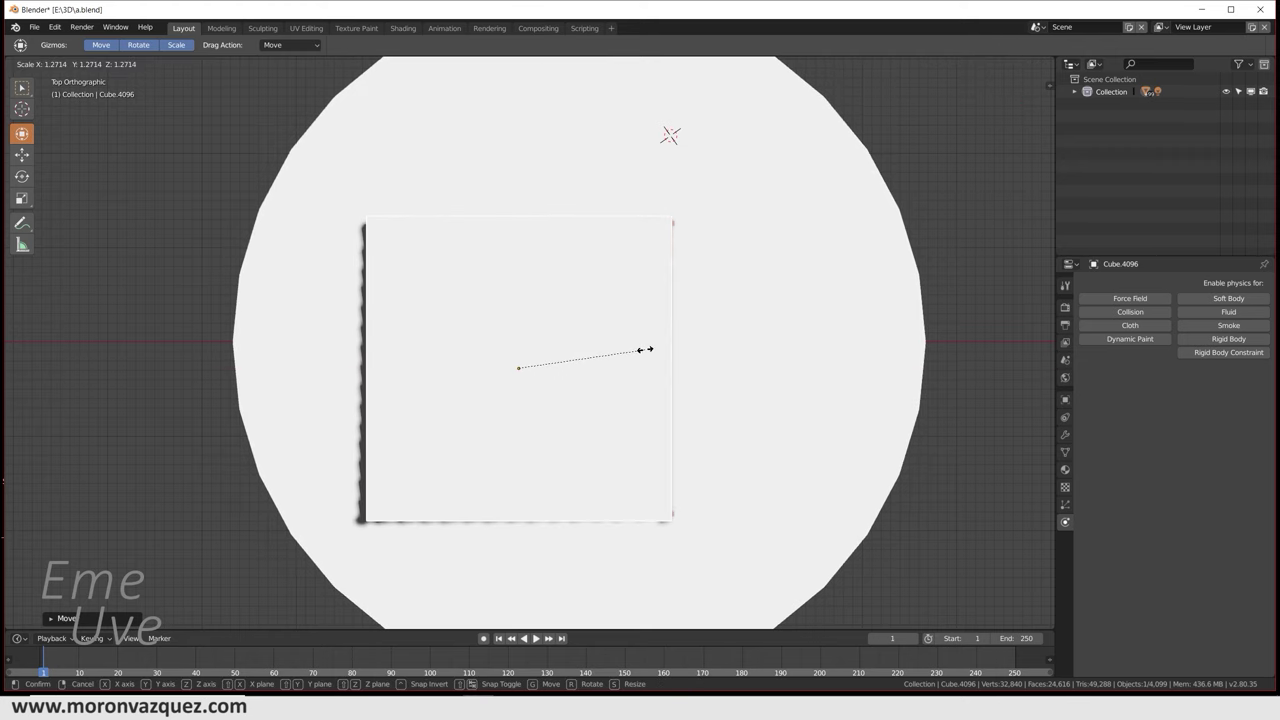
{"action": "left_click", "coordinate": [645, 349]}
{"action": "mouse_move", "coordinate": [643, 354]}
{"action": "middle_mouse_down"}
{"action": "mouse_move", "coordinate": [674, 357]}
{"action": "mouse_move", "coordinate": [689, 314]}
{"action": "middle_mouse_up"}
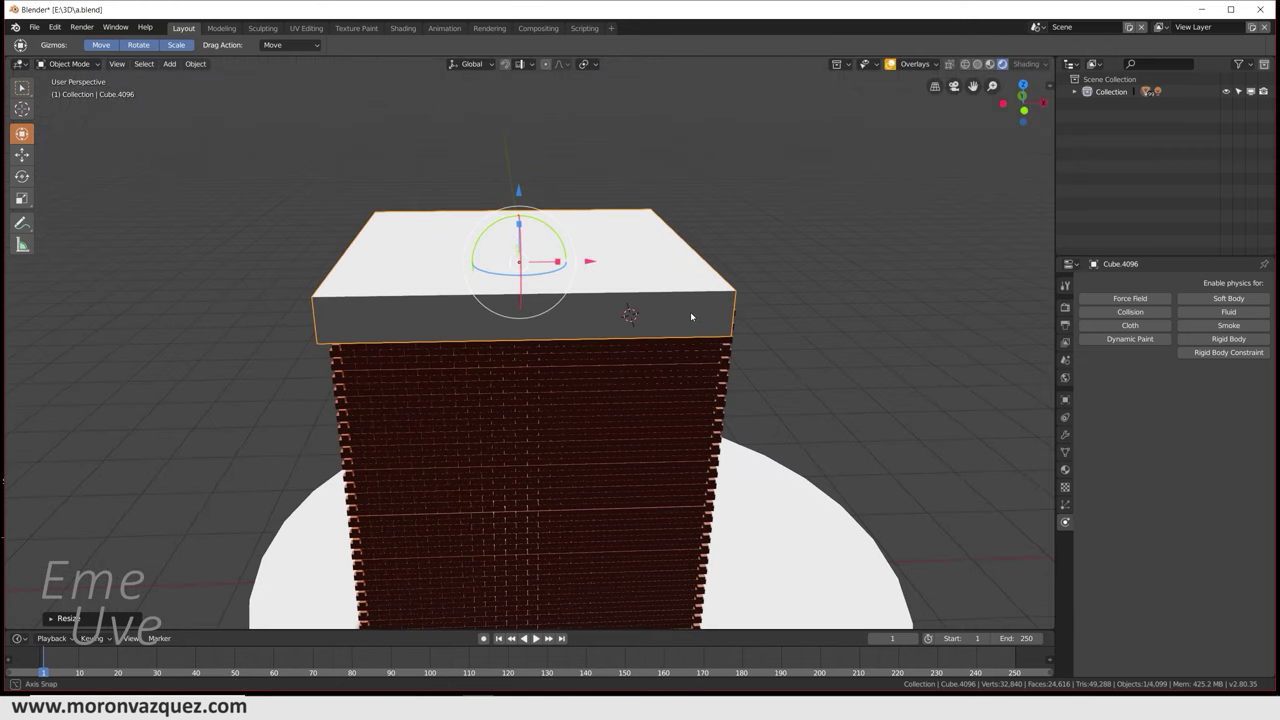
{"action": "middle_click_drag", "start_coordinate": [519, 230], "coordinate": [528, 243]}
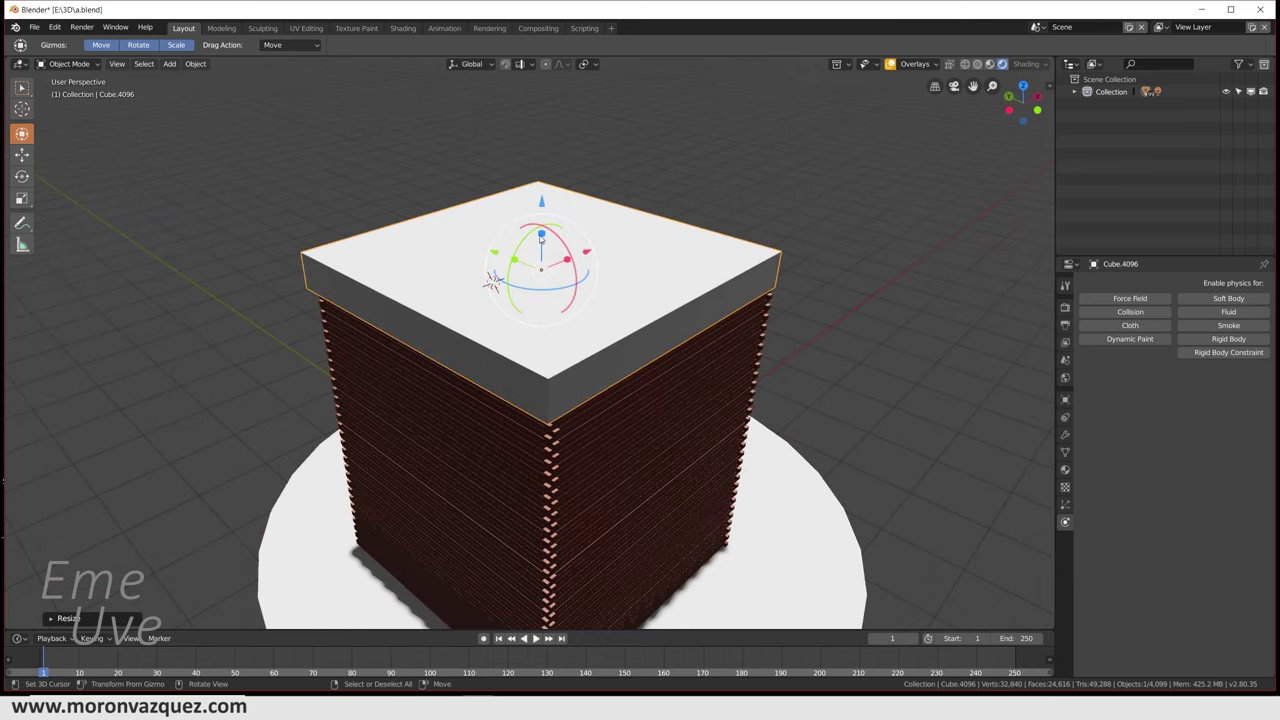
{"action": "key", "text": "s"}
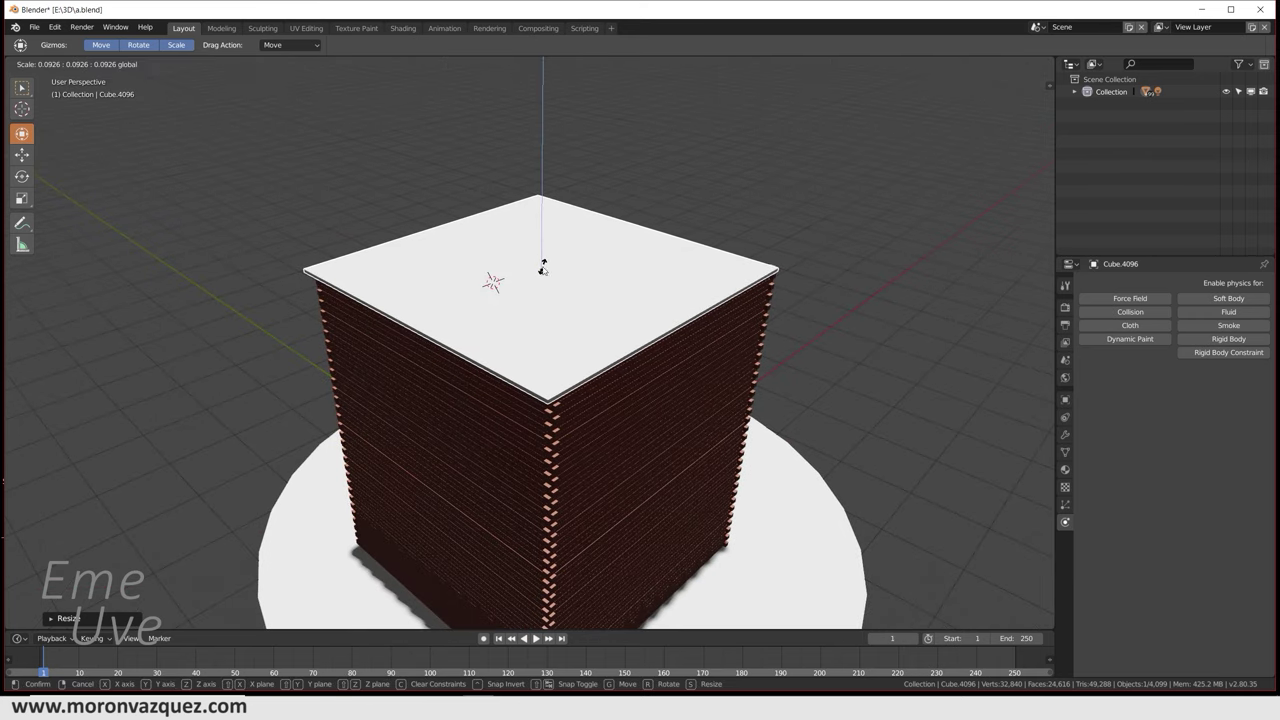
{"action": "left_click", "coordinate": [541, 263]}
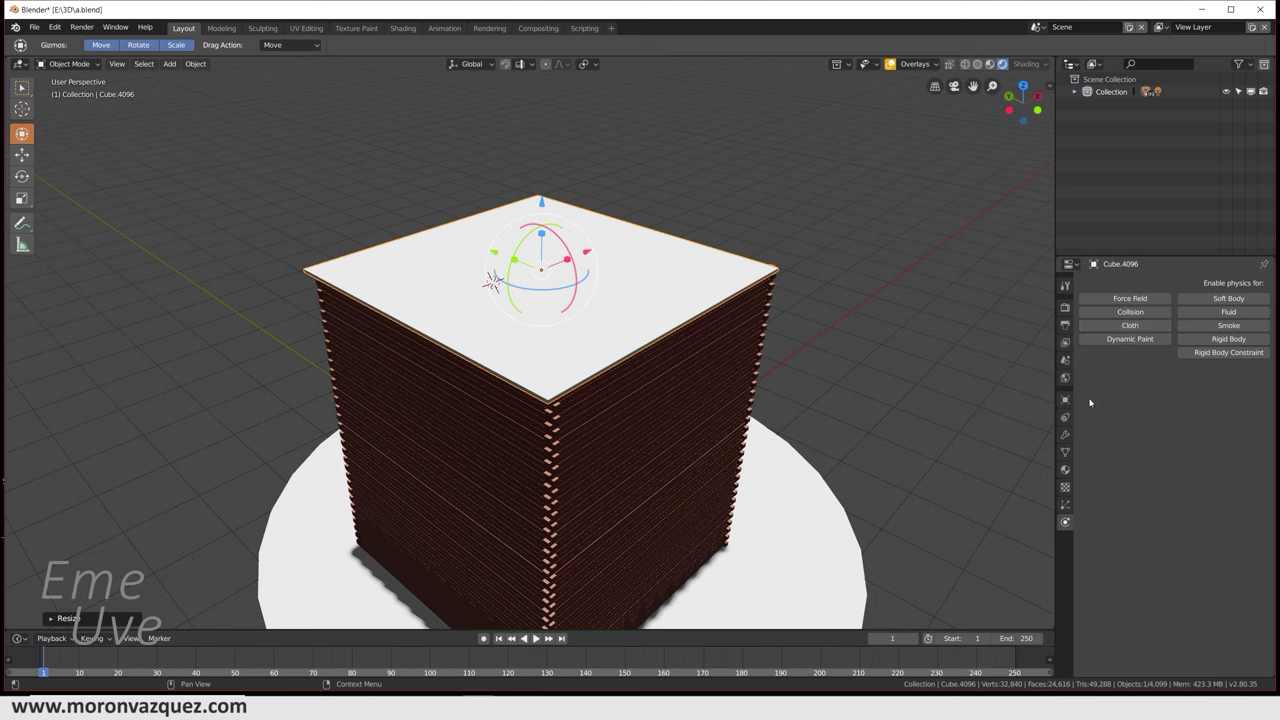
Step: Assign the brick material Material.001 to the lid and save the file
{"action": "left_click", "coordinate": [1066, 470]}
{"action": "left_click", "coordinate": [1087, 335]}
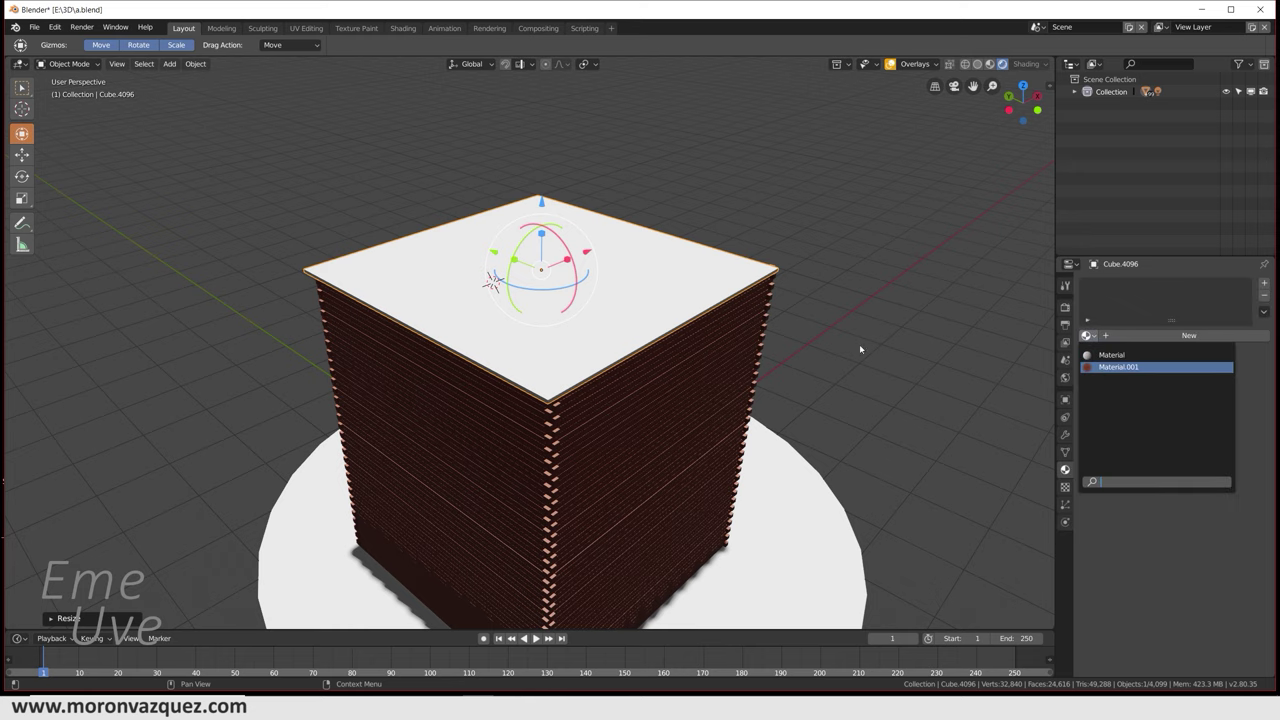
{"action": "key", "text": "Return"}
{"action": "left_click", "coordinate": [36, 27]}
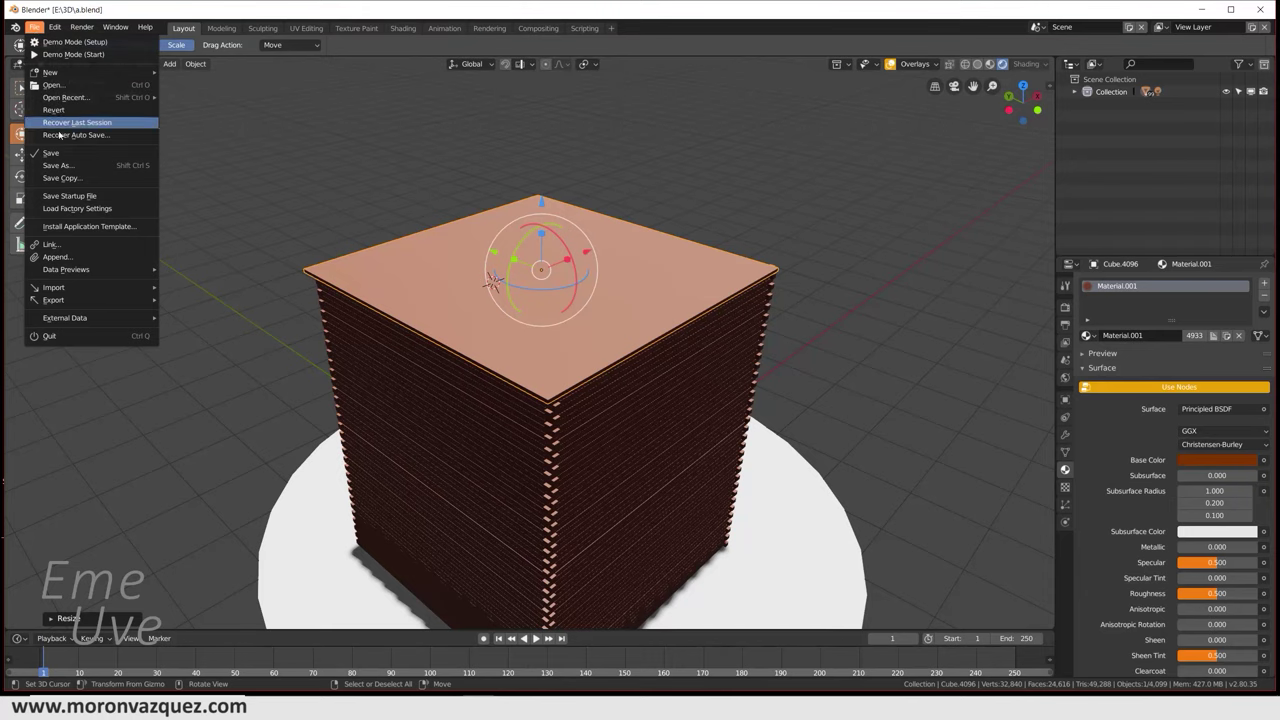
{"action": "left_click", "coordinate": [62, 155]}
{"action": "middle_click_drag", "start_coordinate": [817, 348], "coordinate": [764, 327]}
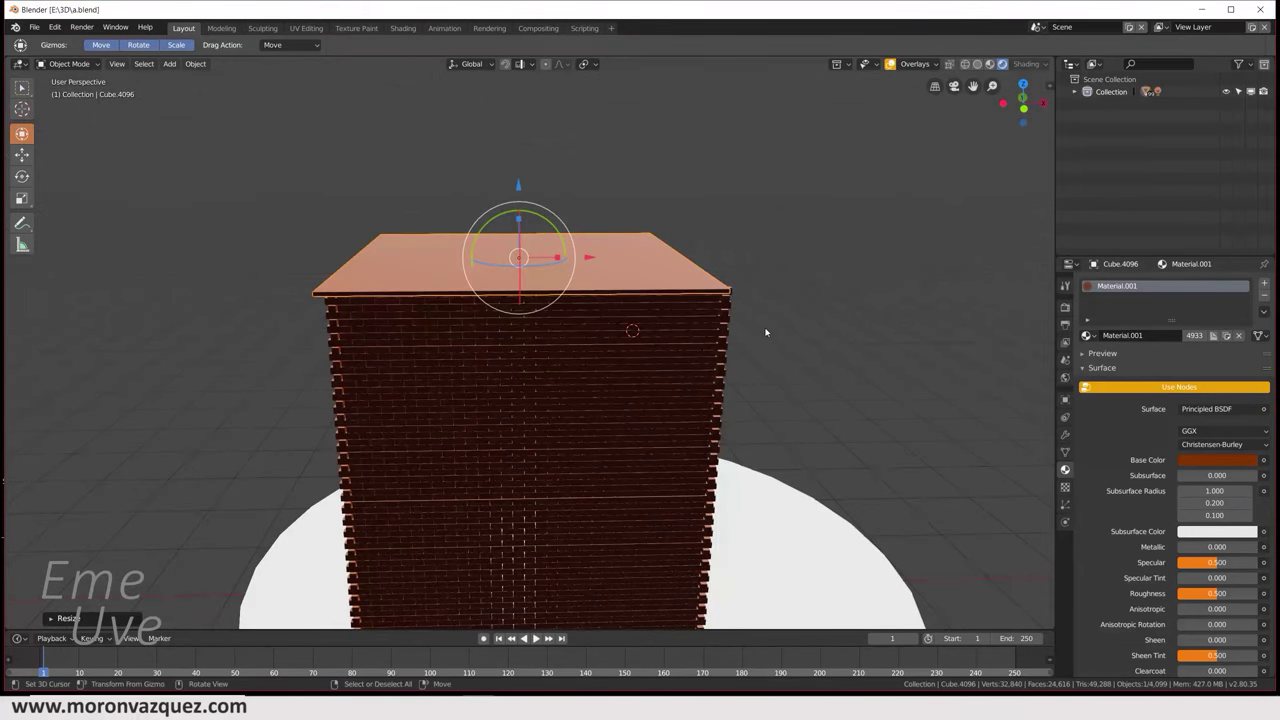
{"action": "left_click_drag", "start_coordinate": [591, 261], "coordinate": [597, 261]}
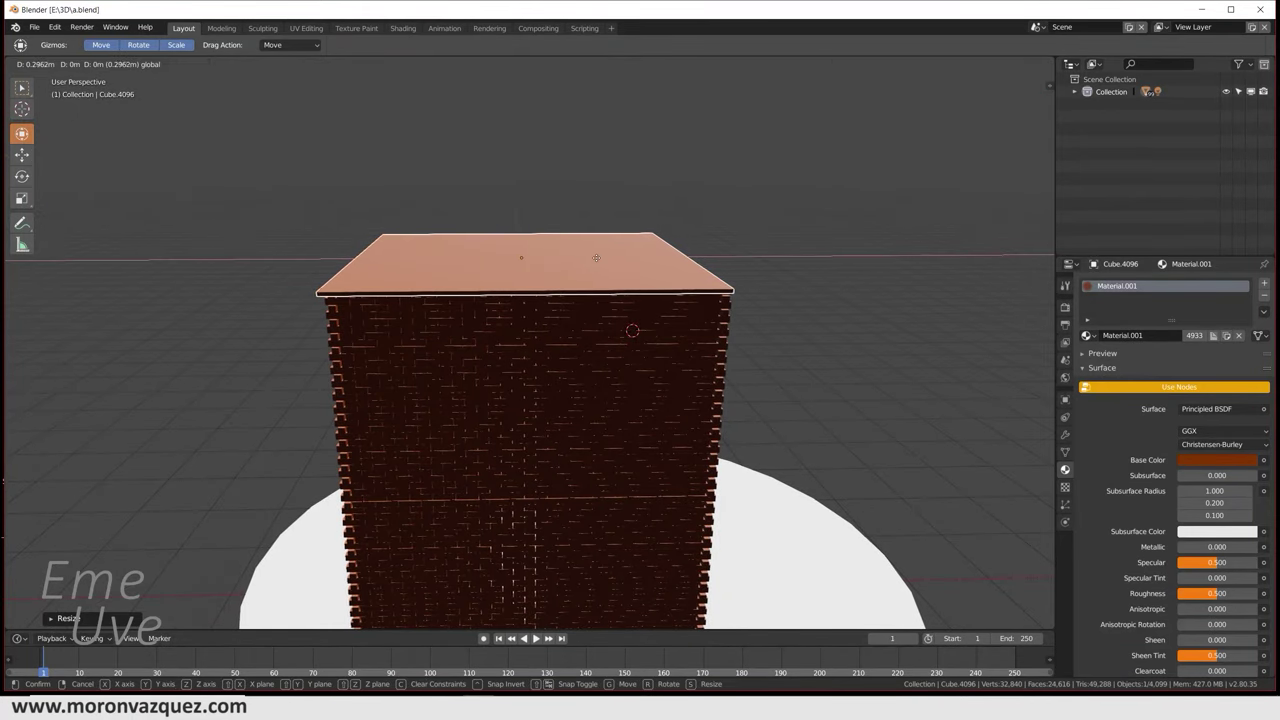
Step: Make the lid an Active rigid body with a mass of 40 kg
{"action": "left_click", "coordinate": [1065, 522]}
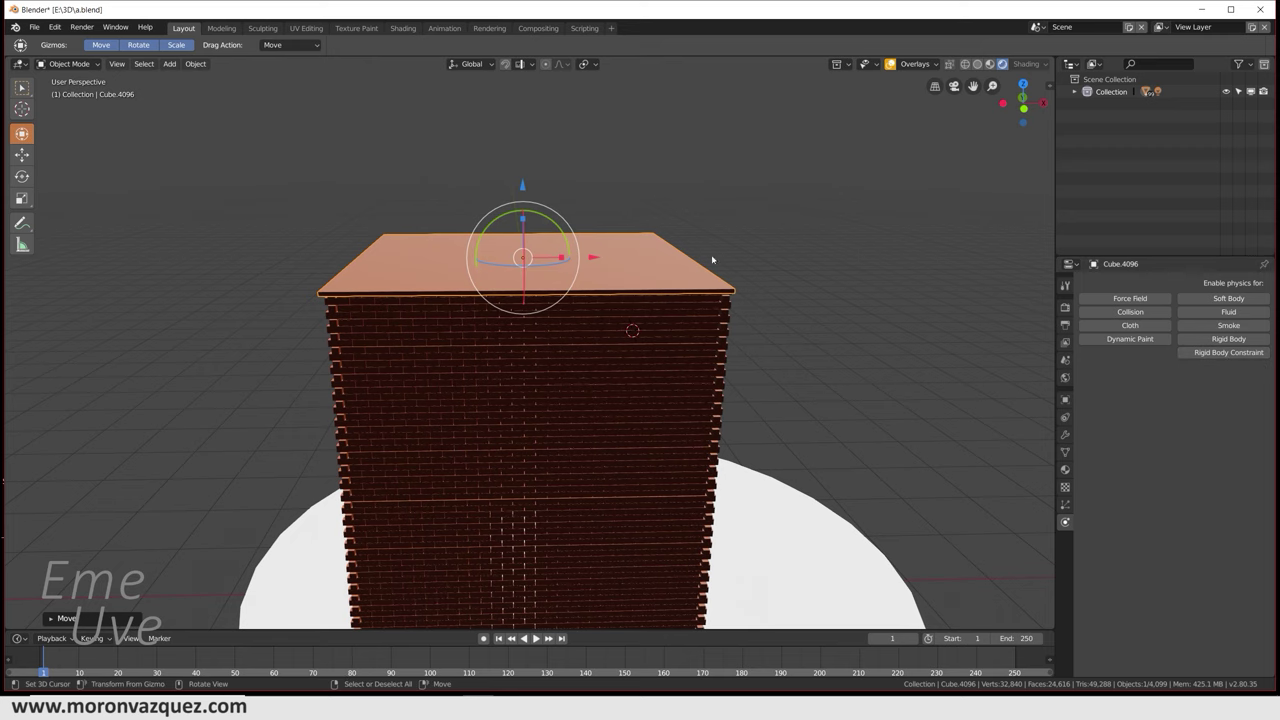
{"action": "left_click", "coordinate": [1210, 340]}
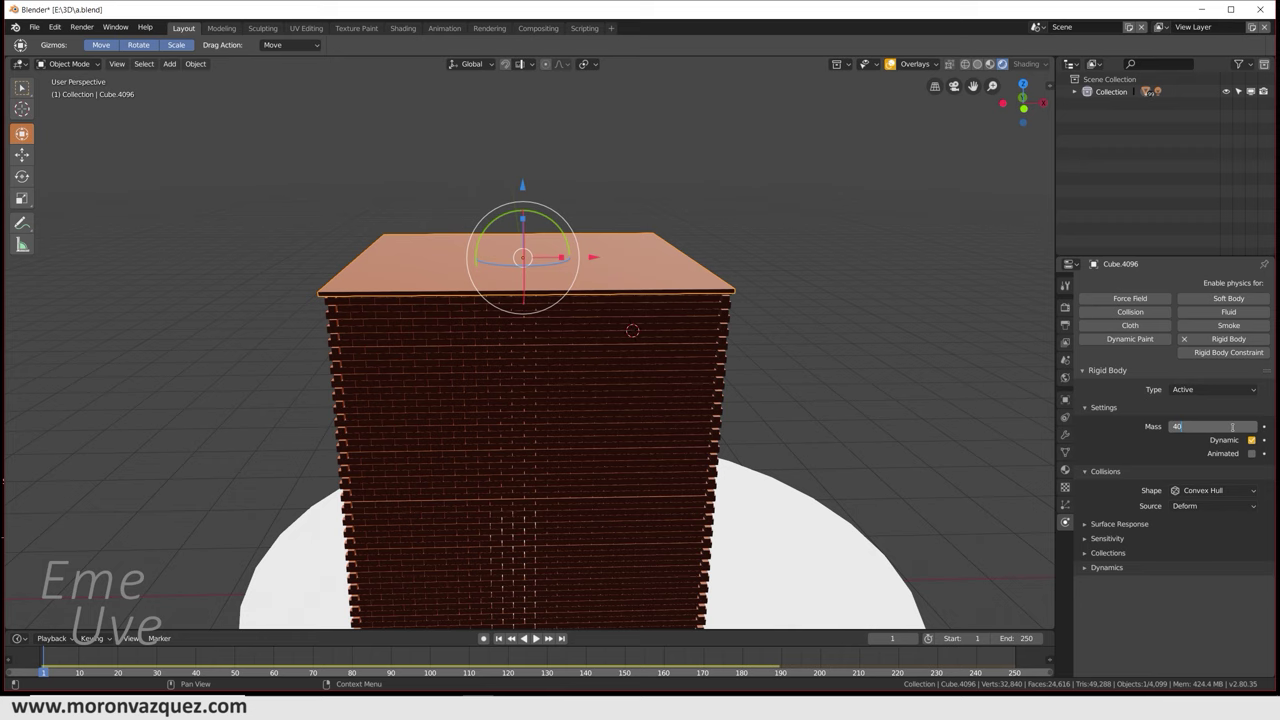
{"action": "middle_click_drag", "start_coordinate": [632, 330], "coordinate": [691, 320]}
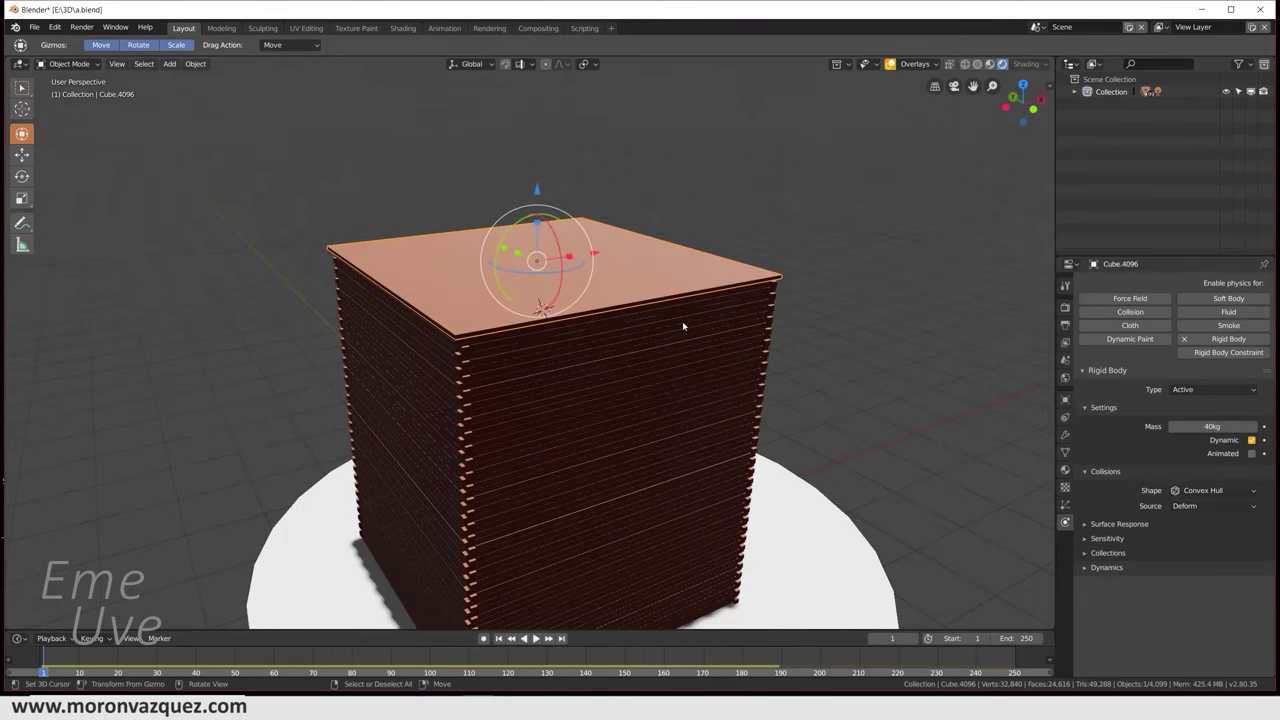
{"action": "mouse_move", "coordinate": [614, 533]}
{"action": "middle_mouse_down"}
{"action": "mouse_move", "coordinate": [623, 466]}
{"action": "mouse_move", "coordinate": [562, 461]}
{"action": "middle_mouse_up"}
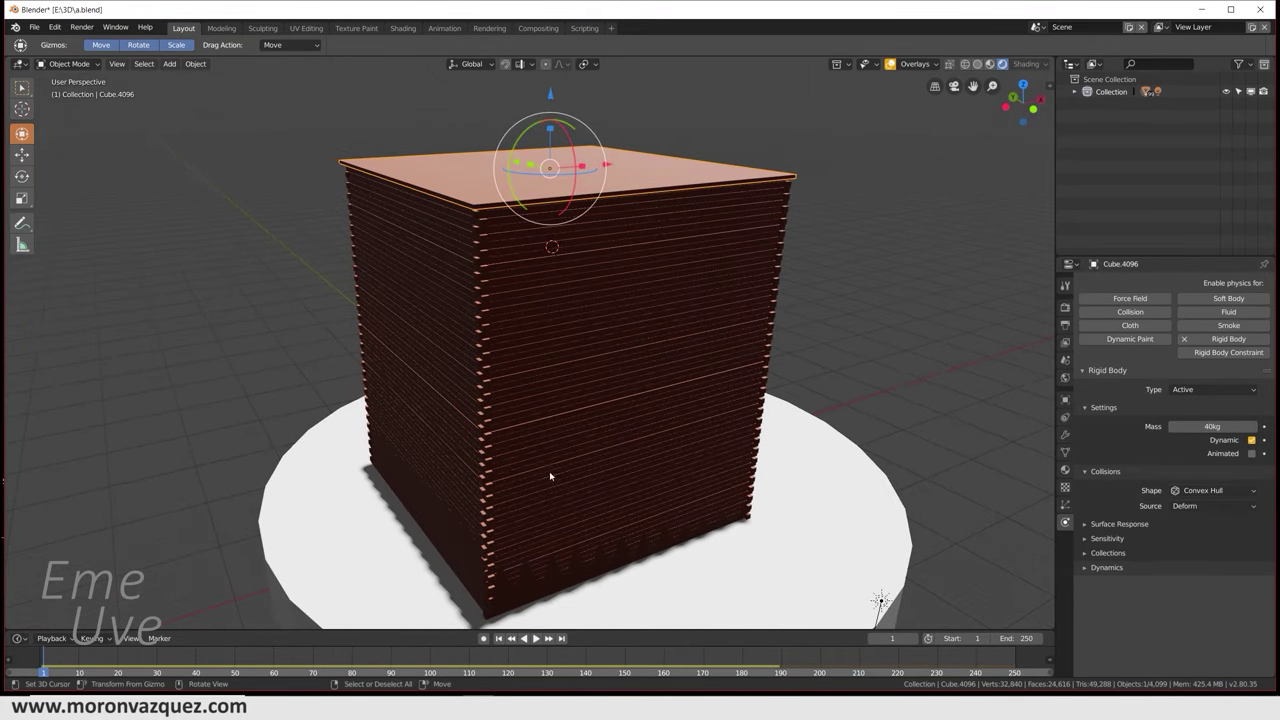
{"action": "mouse_move", "coordinate": [540, 630]}
{"action": "middle_mouse_down"}
{"action": "mouse_move", "coordinate": [689, 526]}
{"action": "mouse_move", "coordinate": [514, 531]}
{"action": "mouse_move", "coordinate": [527, 531]}
{"action": "mouse_move", "coordinate": [498, 571]}
{"action": "middle_mouse_up"}
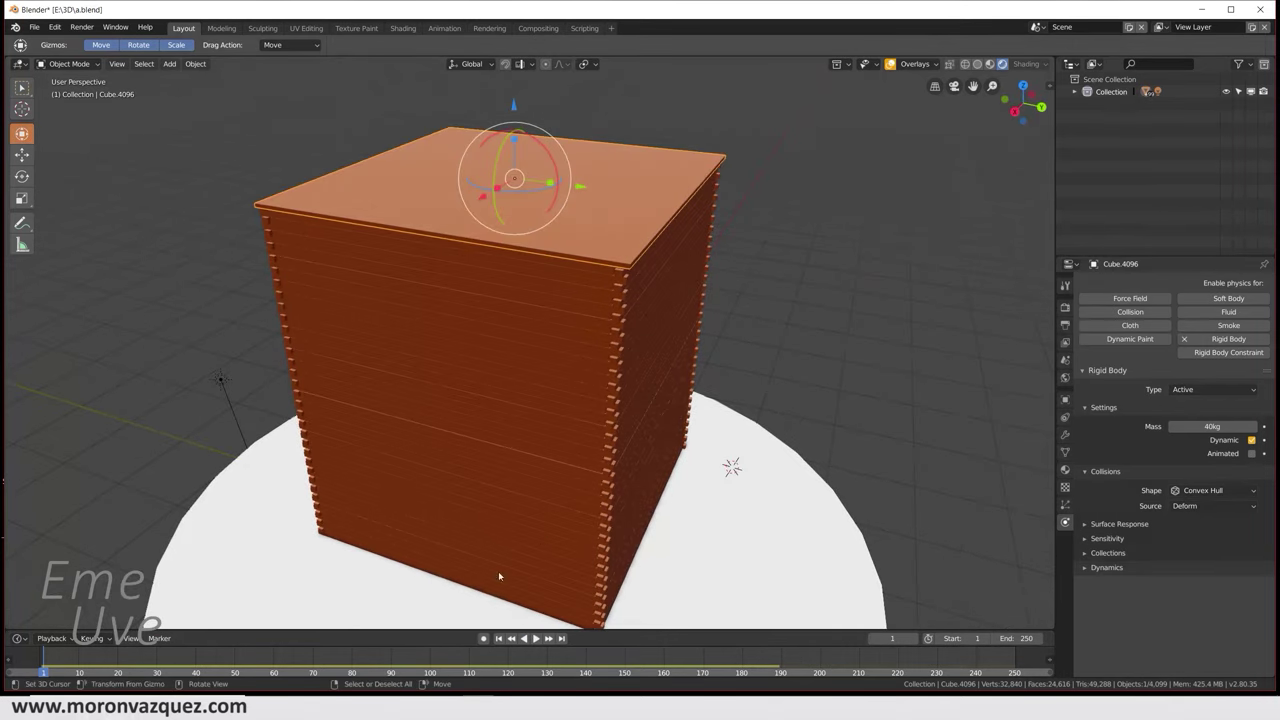
Step: Play the simulation to watch the 40 kg lid crush the walls, then rewind to frame 1
{"action": "left_click", "coordinate": [537, 638]}
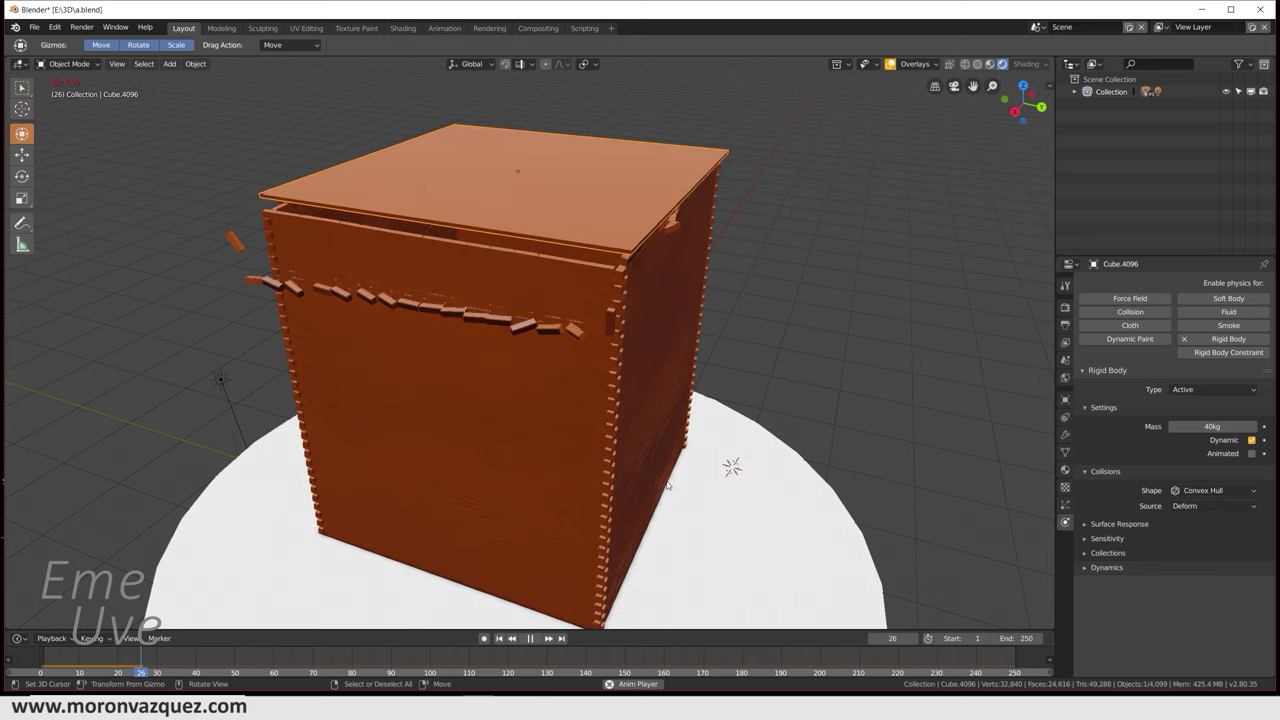
{"action": "middle_click_drag", "start_coordinate": [667, 486], "coordinate": [650, 464]}
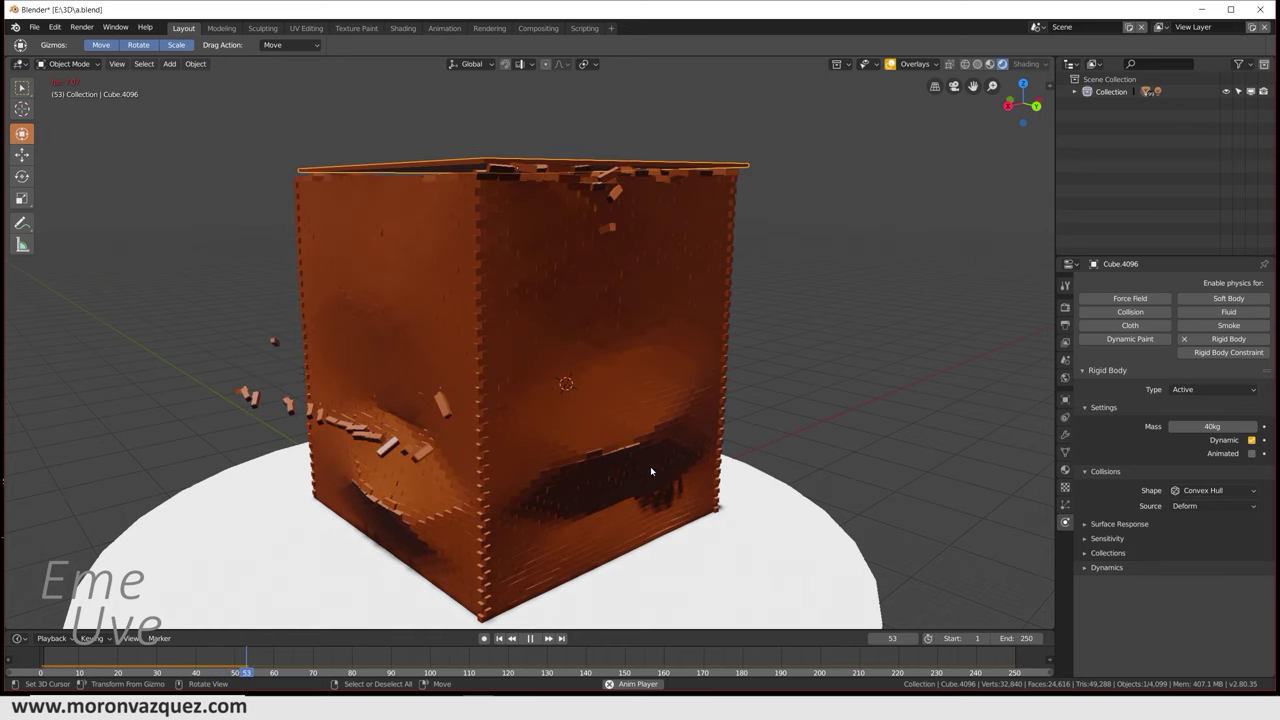
{"action": "middle_click_drag", "start_coordinate": [651, 469], "coordinate": [656, 477]}
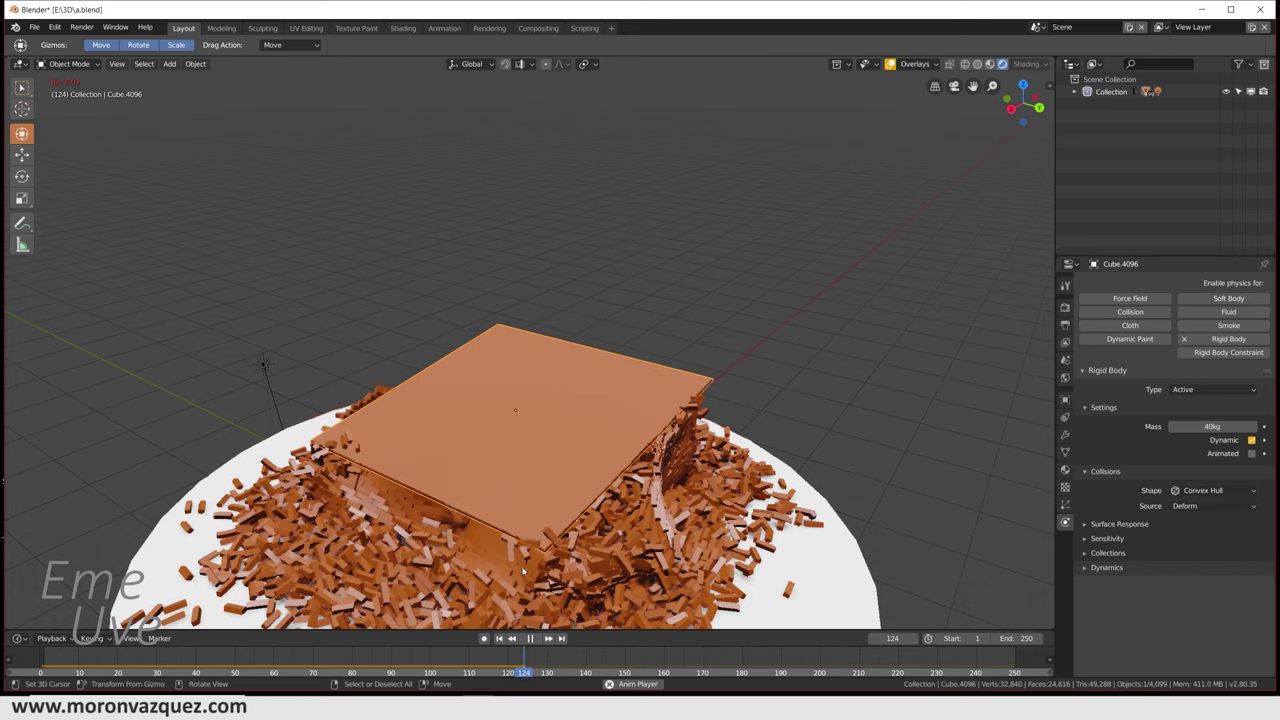
{"action": "left_click", "coordinate": [530, 638]}
{"action": "left_click", "coordinate": [499, 638]}
Step: Delete the slab lid and replay the simulation with only the brick walls
{"action": "left_click", "coordinate": [510, 193]}
{"action": "key", "text": "Delete"}
{"action": "left_click", "coordinate": [510, 193]}
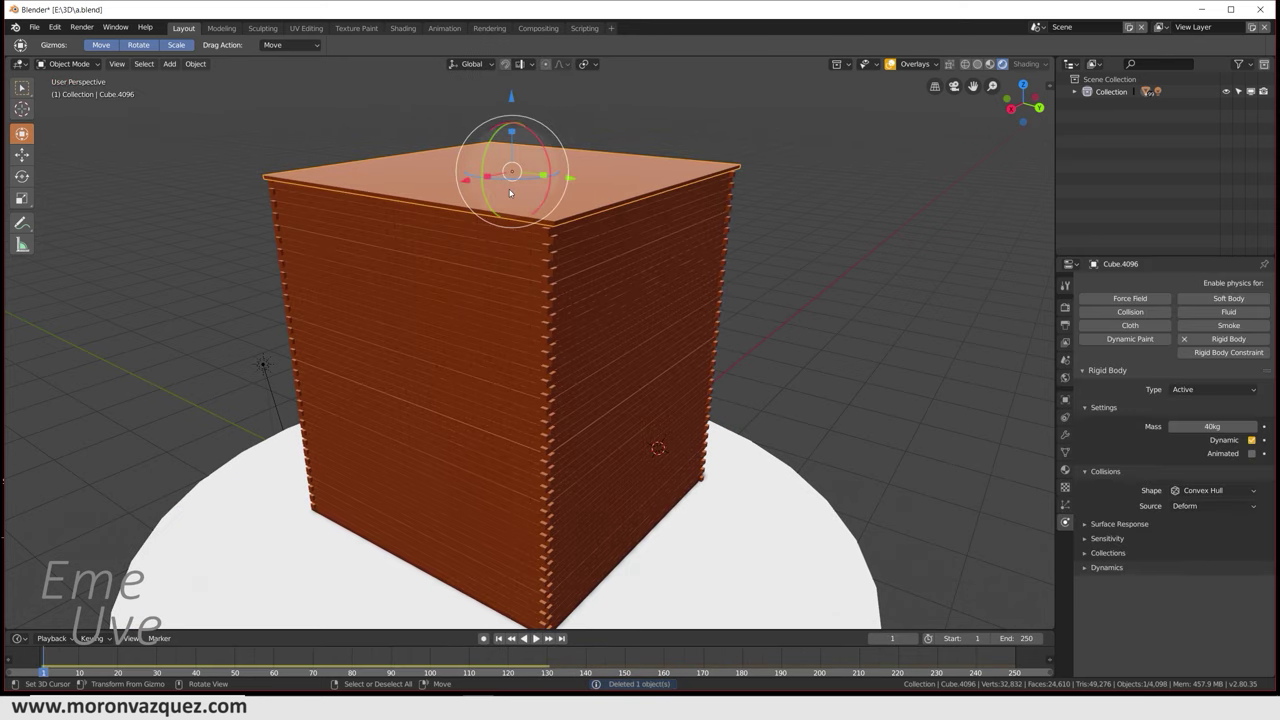
{"action": "key", "text": "Delete"}
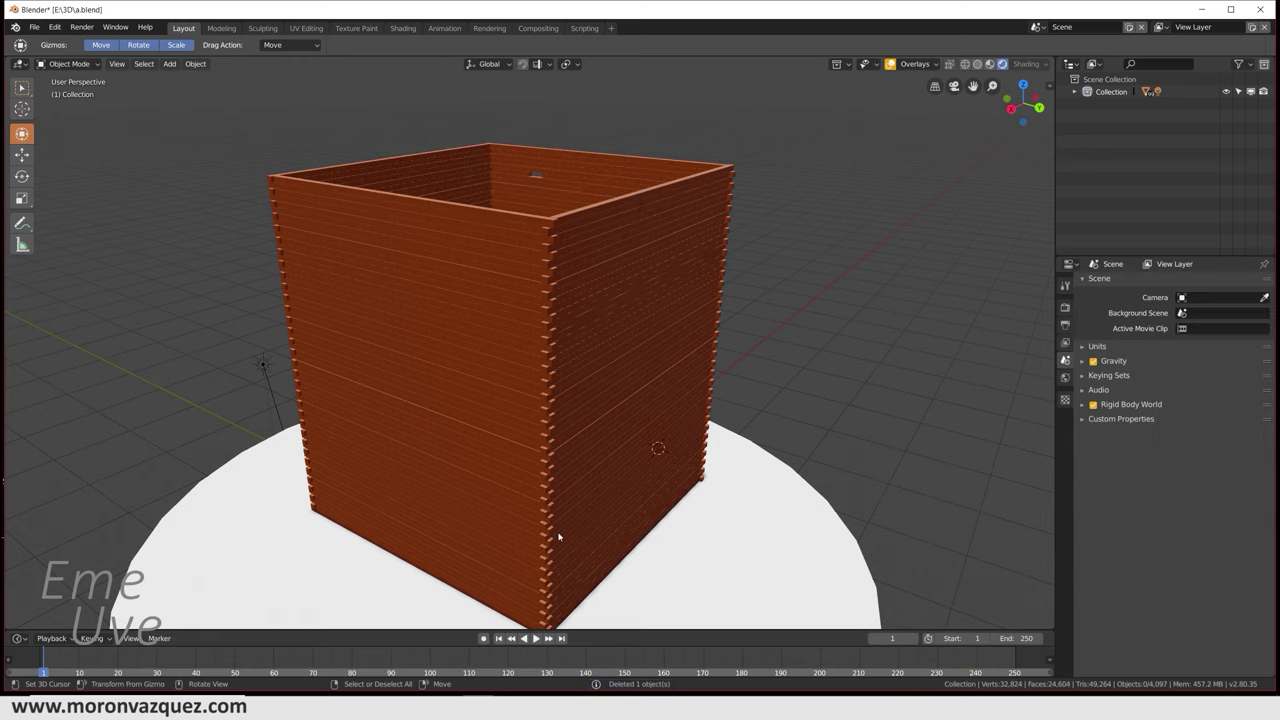
{"action": "key", "text": "ctrl+z"}
{"action": "key", "text": "ctrl+z"}
{"action": "key", "text": "ctrl+z"}
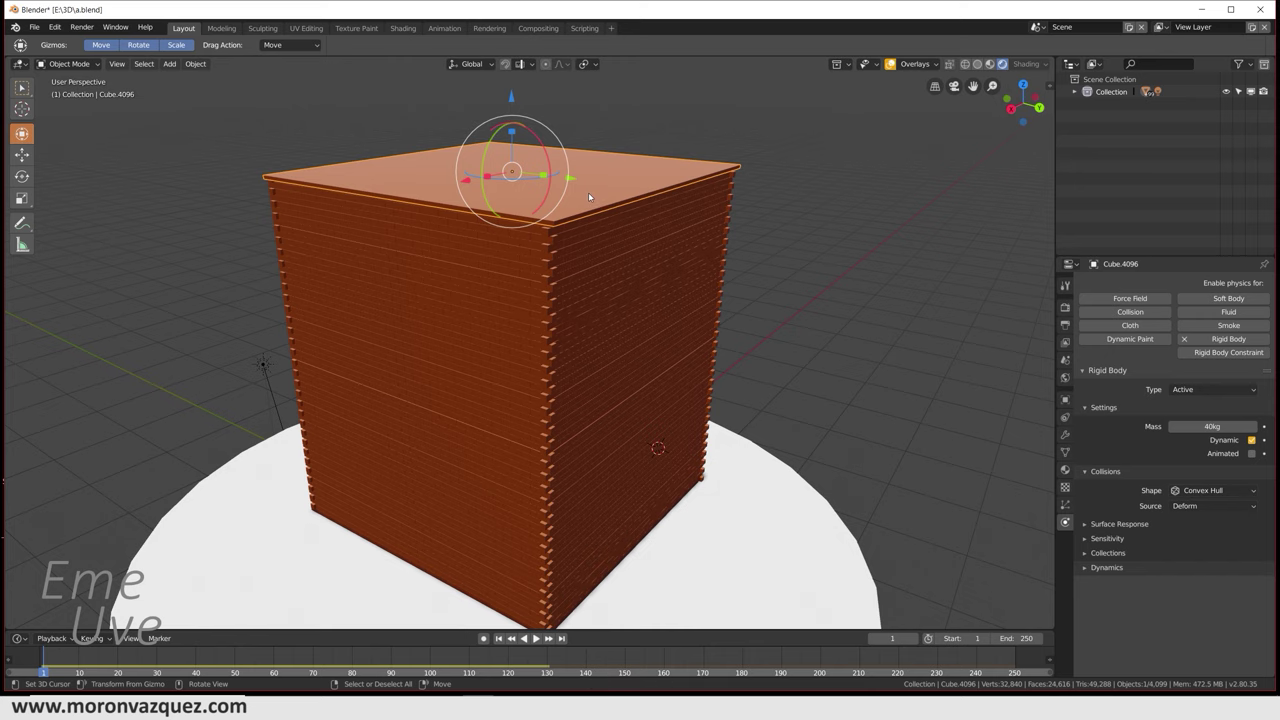
{"action": "key", "text": "Delete"}
{"action": "left_click", "coordinate": [536, 639]}
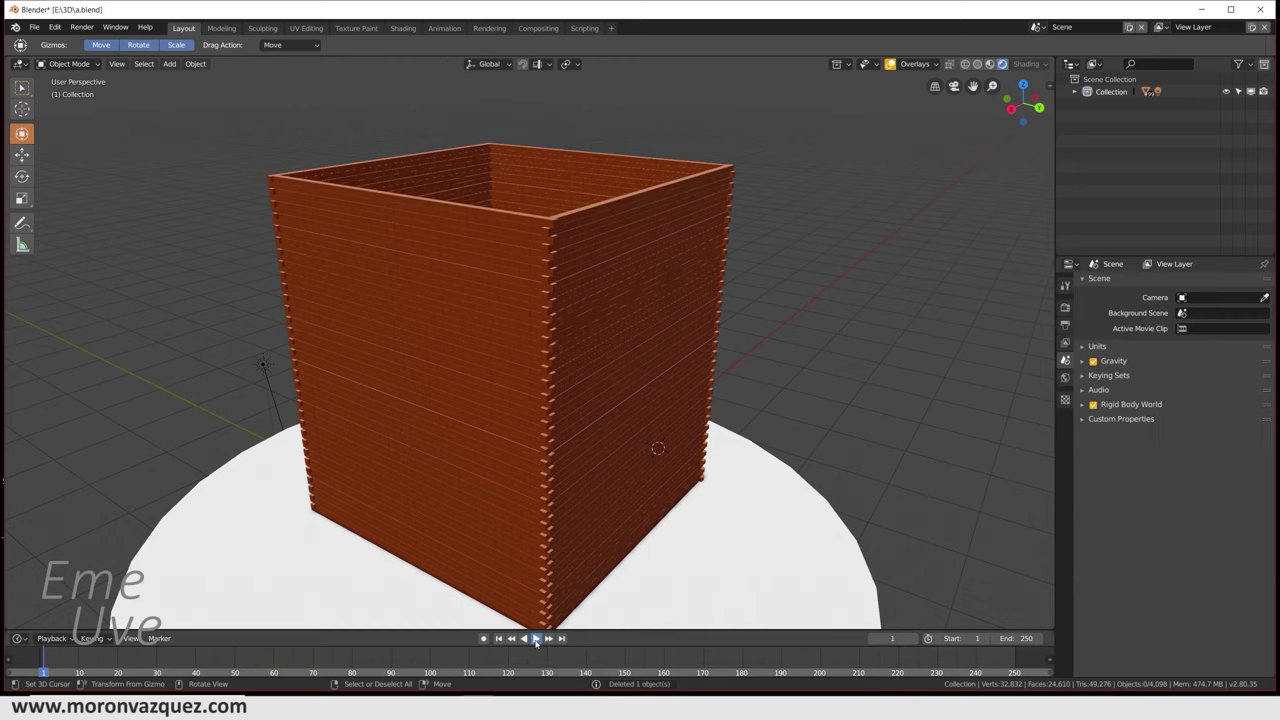
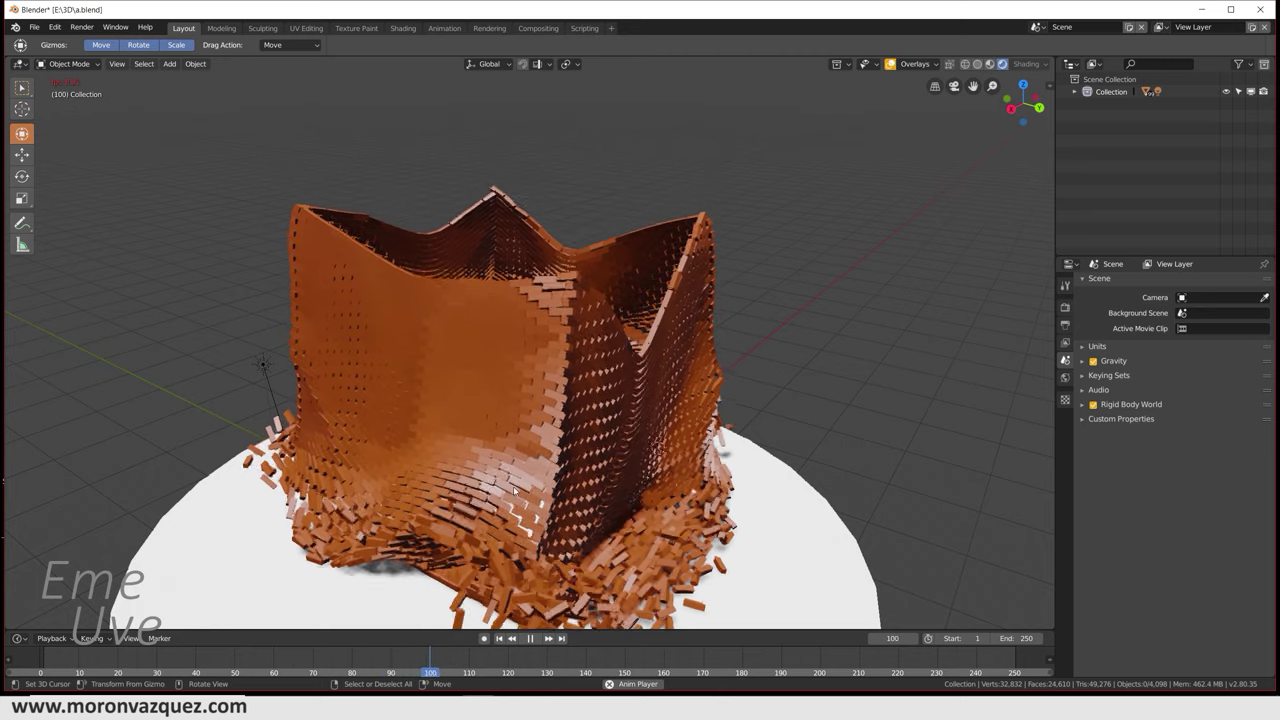
Step: Stop the brick-collapse playback and rewind the timeline to frame 1
{"action": "middle_click_drag", "start_coordinate": [514, 489], "coordinate": [566, 458]}
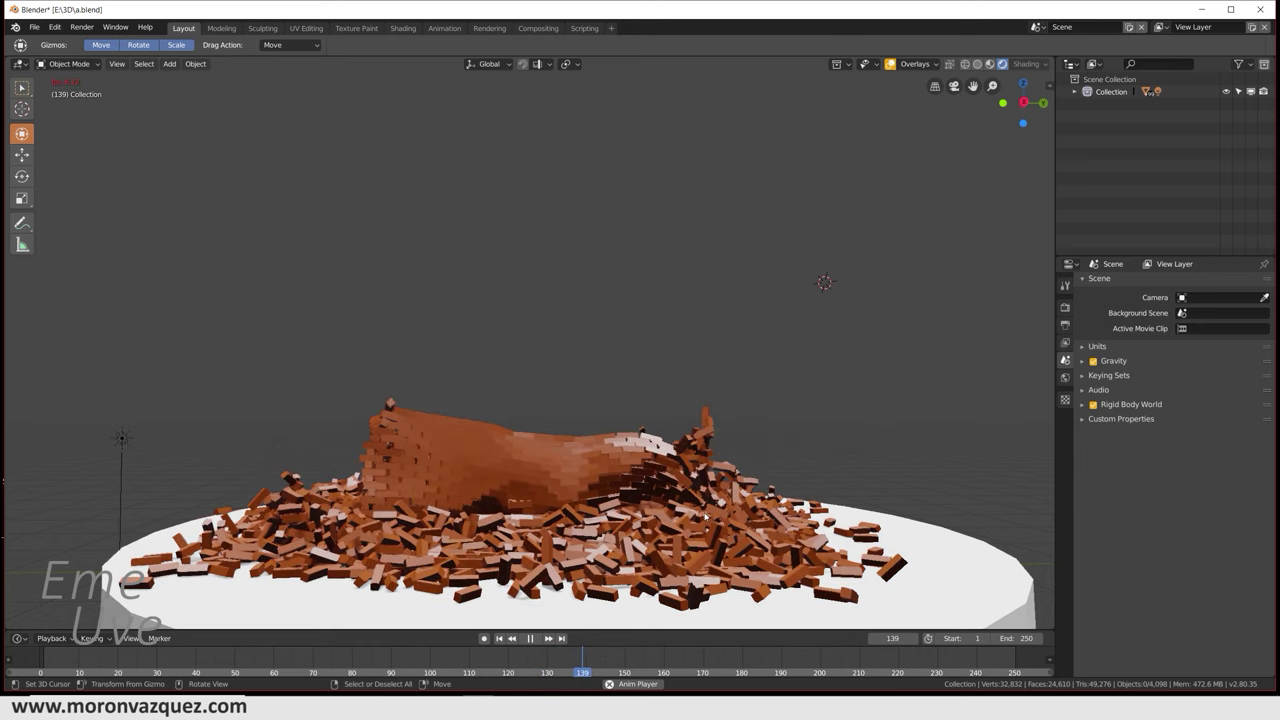
{"action": "left_click", "coordinate": [533, 639]}
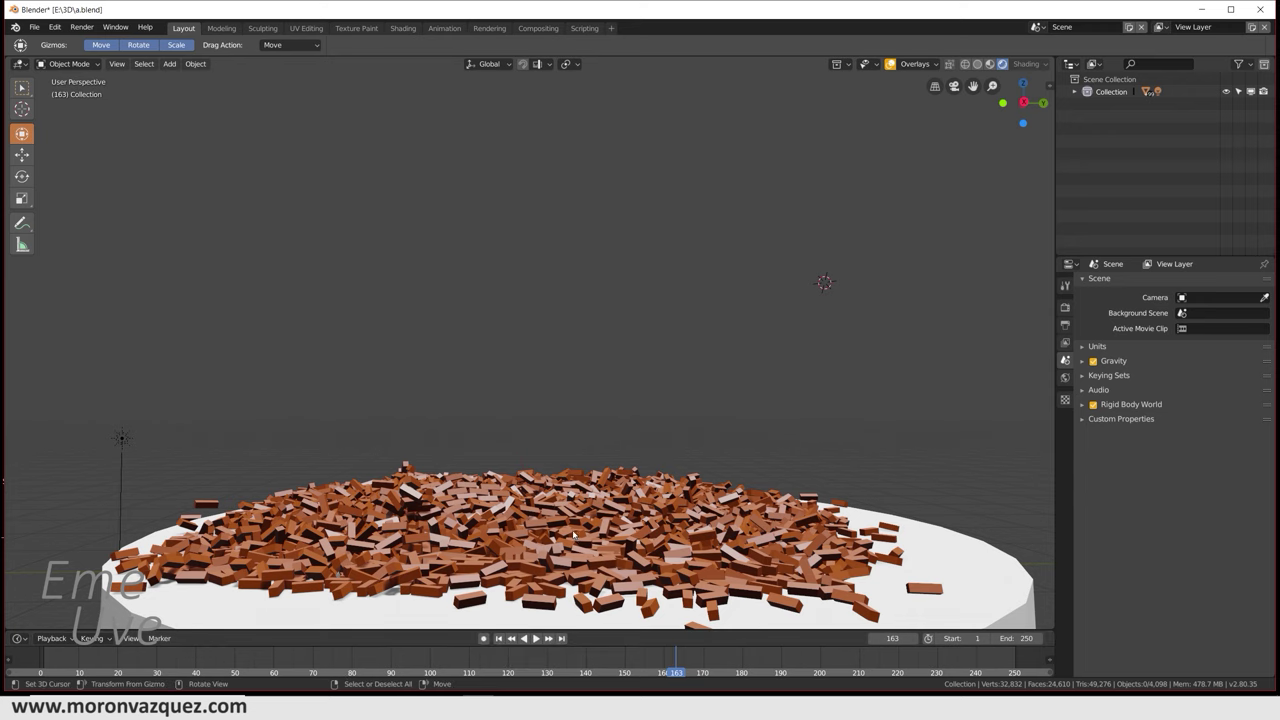
{"action": "left_click", "coordinate": [499, 639]}
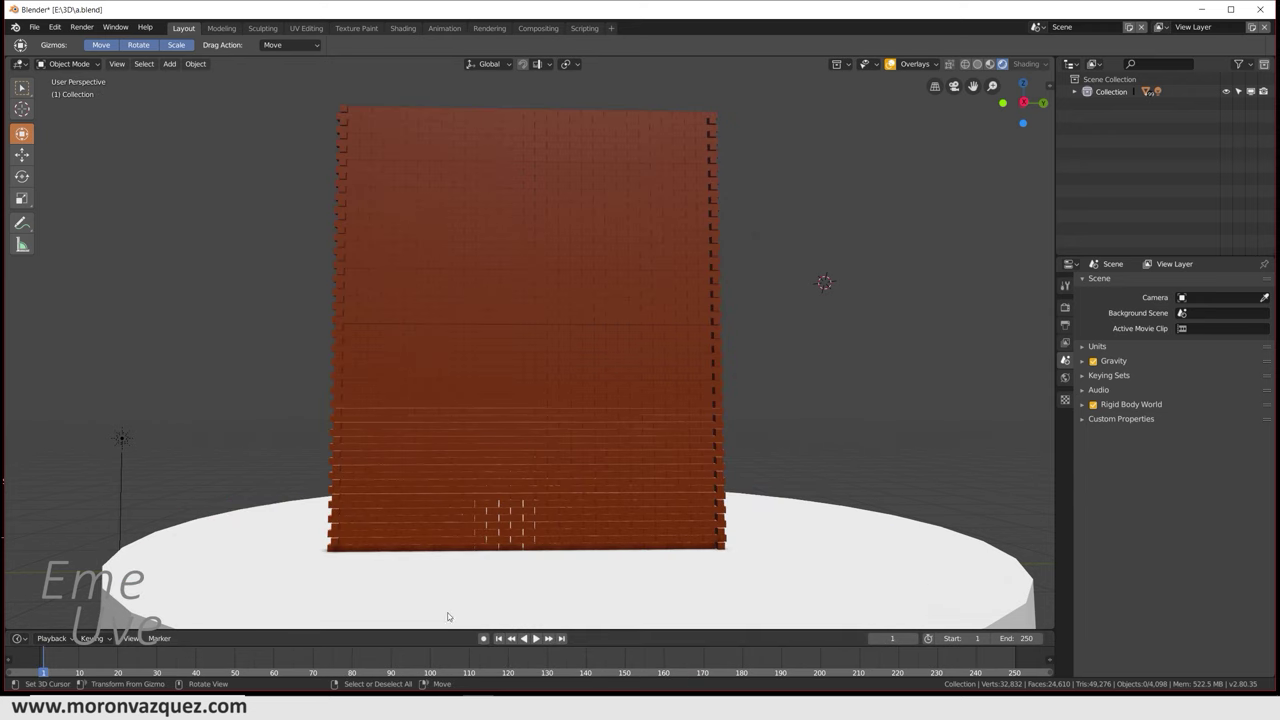
Step: Orbit to a corner view of the intact box and bring up the Add menu
{"action": "mouse_move", "coordinate": [539, 571]}
{"action": "middle_mouse_down"}
{"action": "mouse_move", "coordinate": [755, 502]}
{"action": "mouse_move", "coordinate": [622, 490]}
{"action": "mouse_move", "coordinate": [655, 513]}
{"action": "mouse_move", "coordinate": [645, 478]}
{"action": "middle_mouse_up"}
{"action": "scroll", "coordinate": [755, 502], "scroll_direction": "down", "scroll_amount": 2}
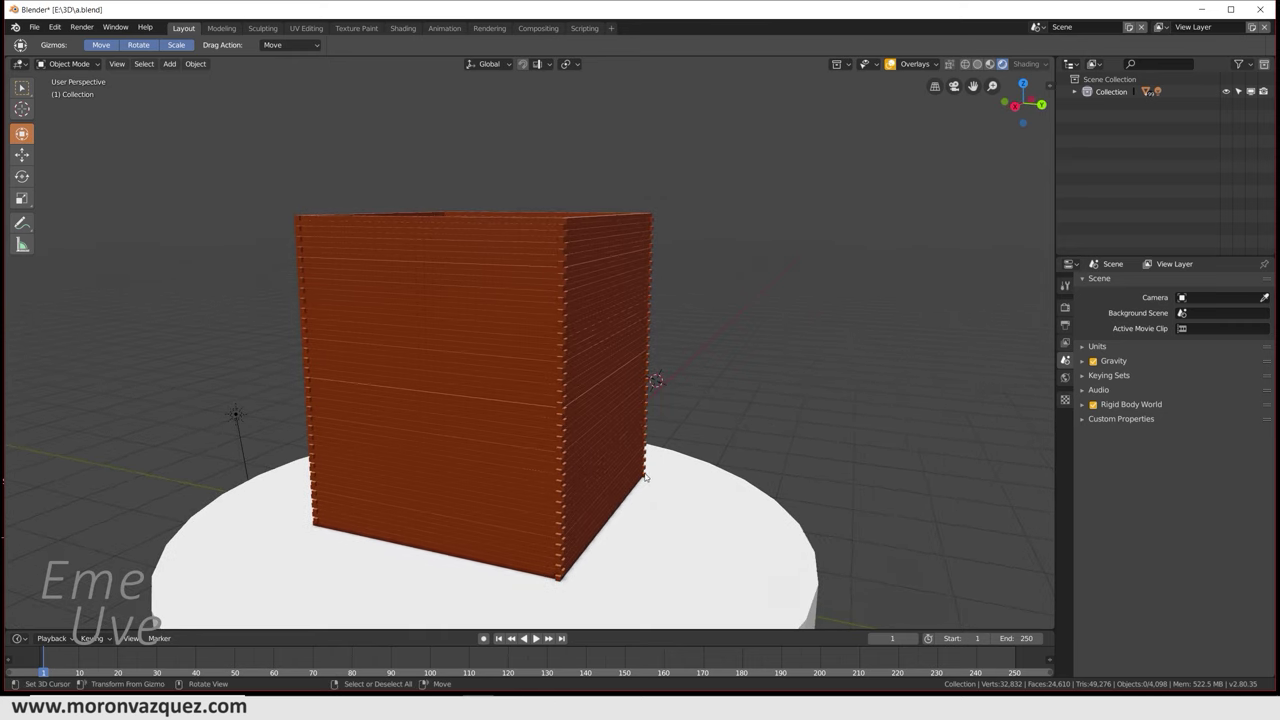
{"action": "key", "text": "shift+a"}
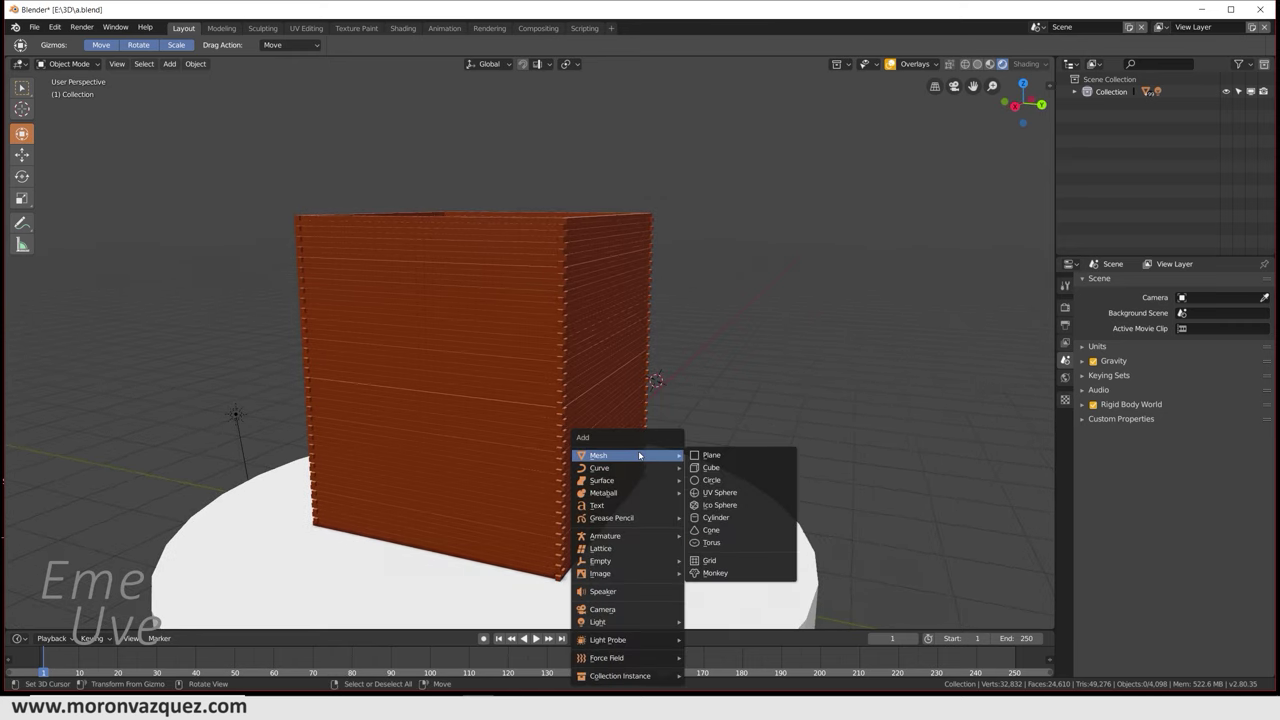
Step: Add a UV sphere and scale it up
{"action": "left_click", "coordinate": [717, 492]}
{"action": "mouse_move", "coordinate": [723, 438]}
{"action": "middle_mouse_down"}
{"action": "mouse_move", "coordinate": [764, 465]}
{"action": "mouse_move", "coordinate": [770, 330]}
{"action": "middle_mouse_up"}
{"action": "left_click_drag", "start_coordinate": [772, 329], "coordinate": [785, 375]}
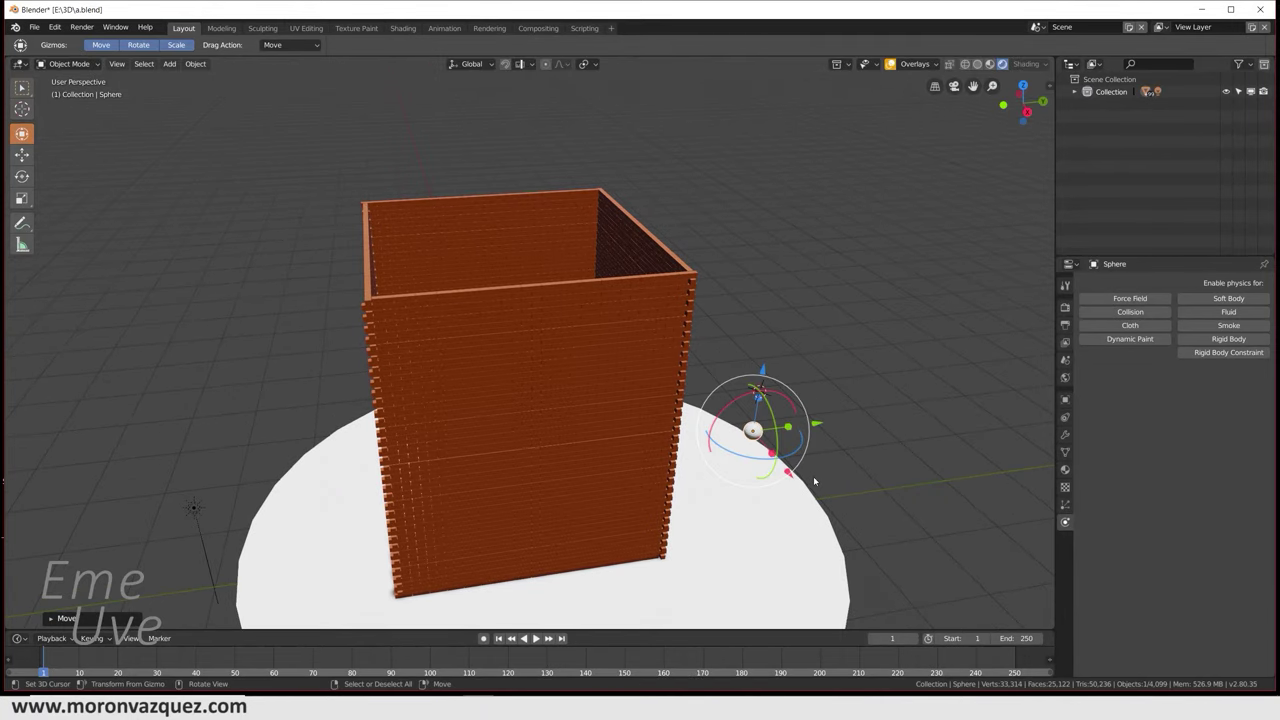
{"action": "key", "text": "s"}
{"action": "left_click", "coordinate": [7, 530]}
Step: Lower the sphere onto the round base beside the brick box and preview the simulation
{"action": "middle_click_drag", "start_coordinate": [944, 500], "coordinate": [787, 470]}
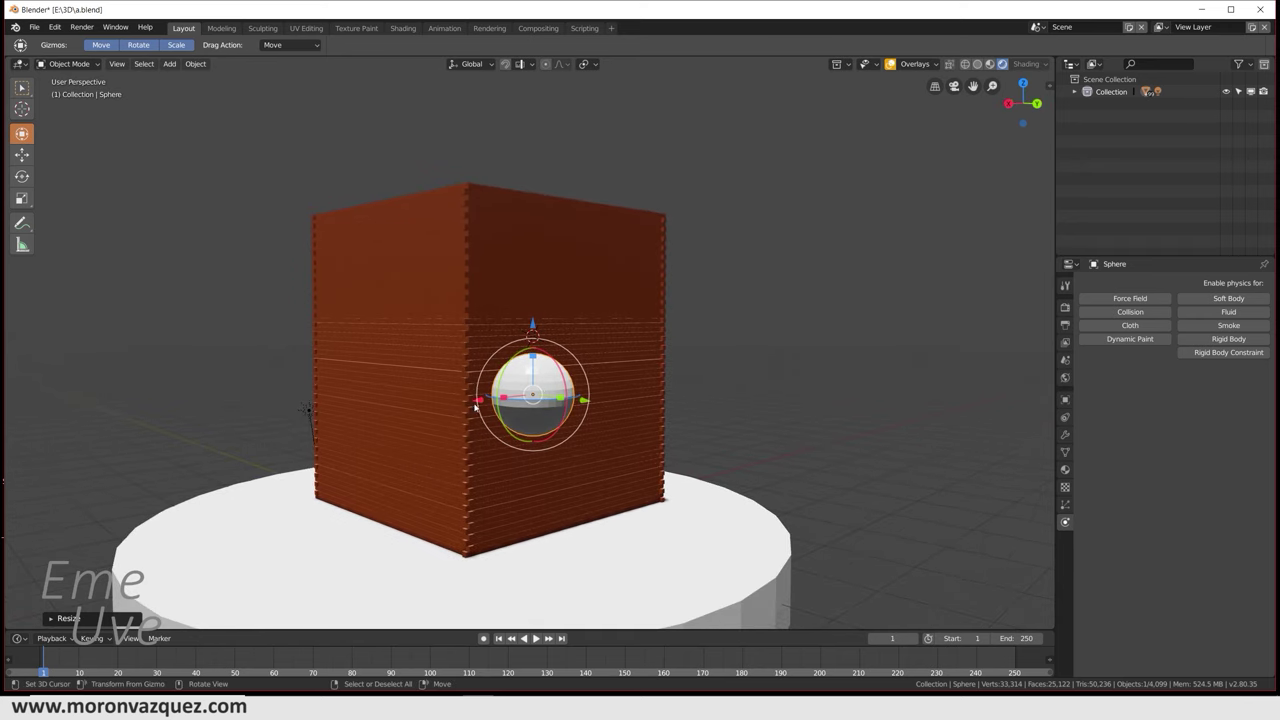
{"action": "left_click_drag", "start_coordinate": [475, 407], "coordinate": [449, 363]}
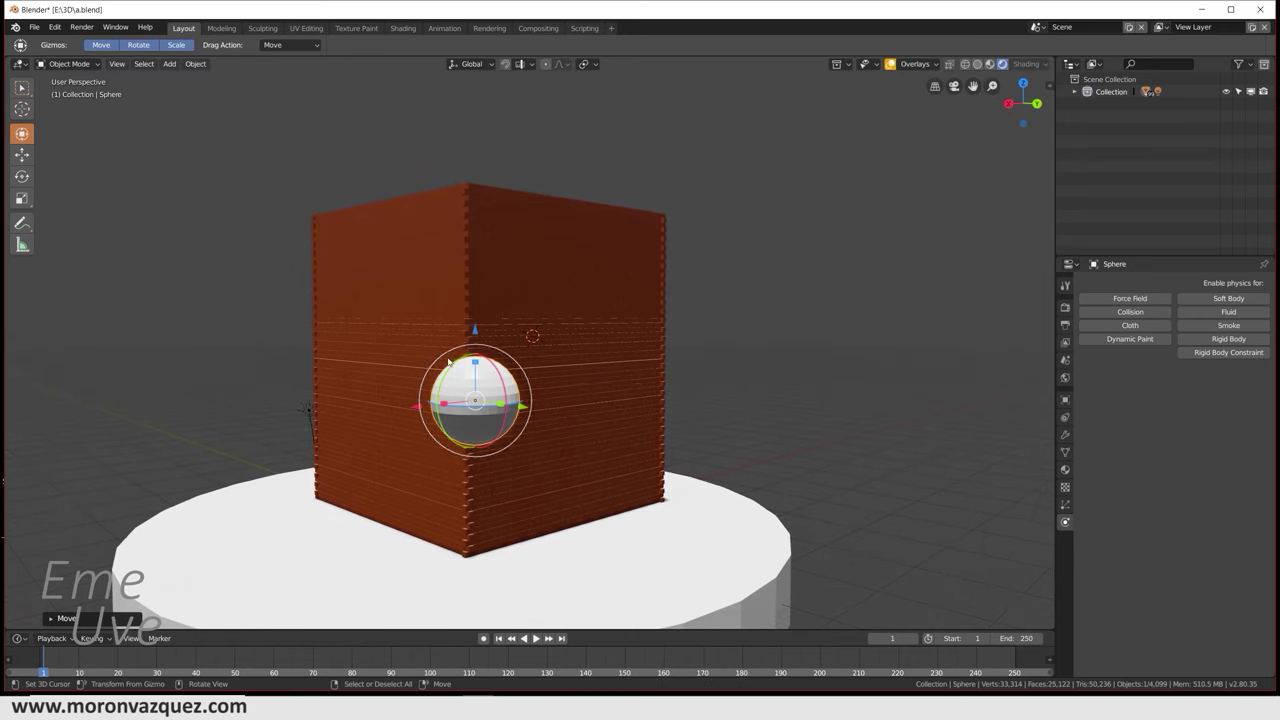
{"action": "left_click_drag", "start_coordinate": [487, 333], "coordinate": [487, 440]}
{"action": "mouse_move", "coordinate": [487, 440]}
{"action": "middle_mouse_down"}
{"action": "mouse_move", "coordinate": [560, 508]}
{"action": "mouse_move", "coordinate": [662, 503]}
{"action": "middle_mouse_up"}
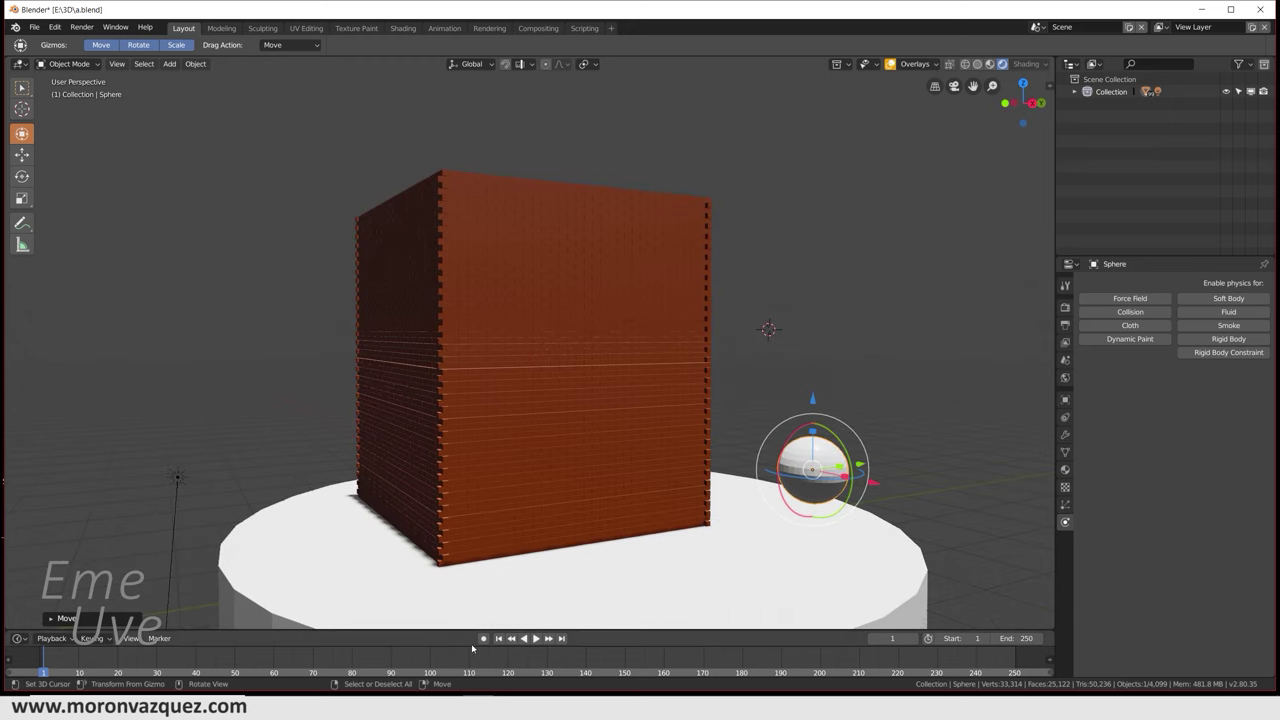
{"action": "left_click_drag", "start_coordinate": [814, 396], "coordinate": [817, 407]}
{"action": "left_click", "coordinate": [534, 639]}
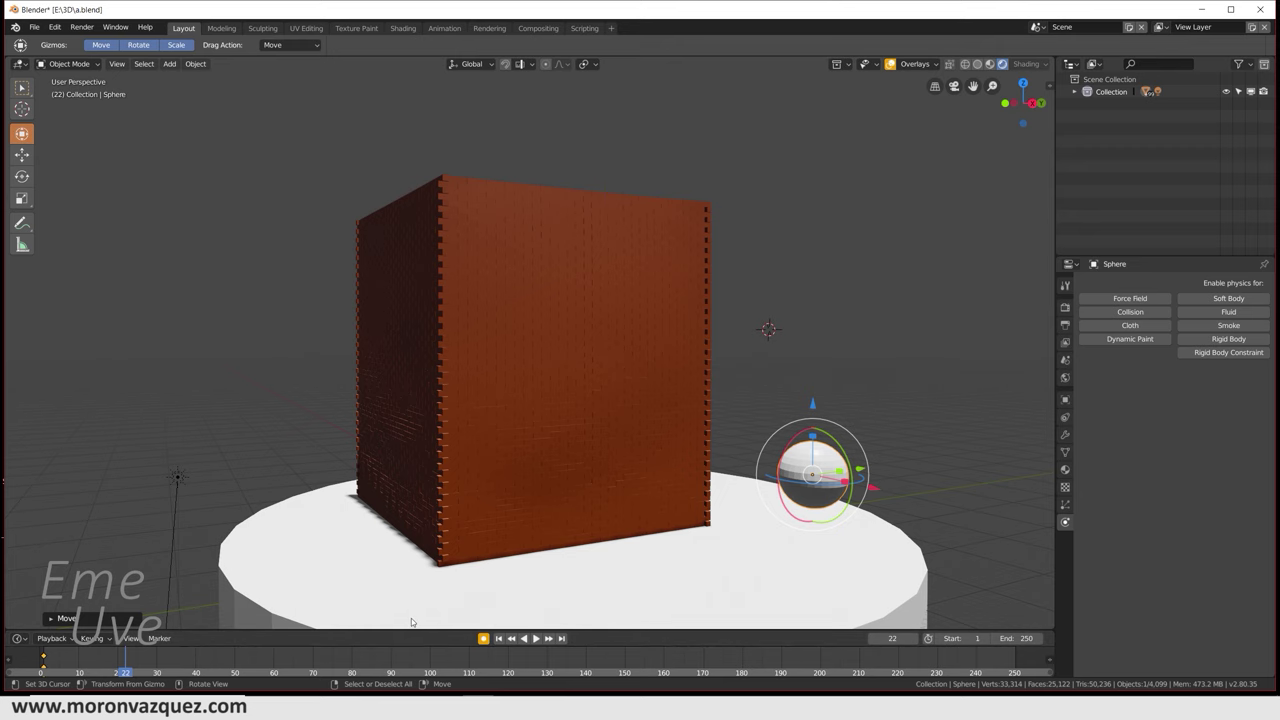
Step: Test-play to frame 62, shift the sphere toward the box, and return to frame 1
{"action": "left_click", "coordinate": [535, 639]}
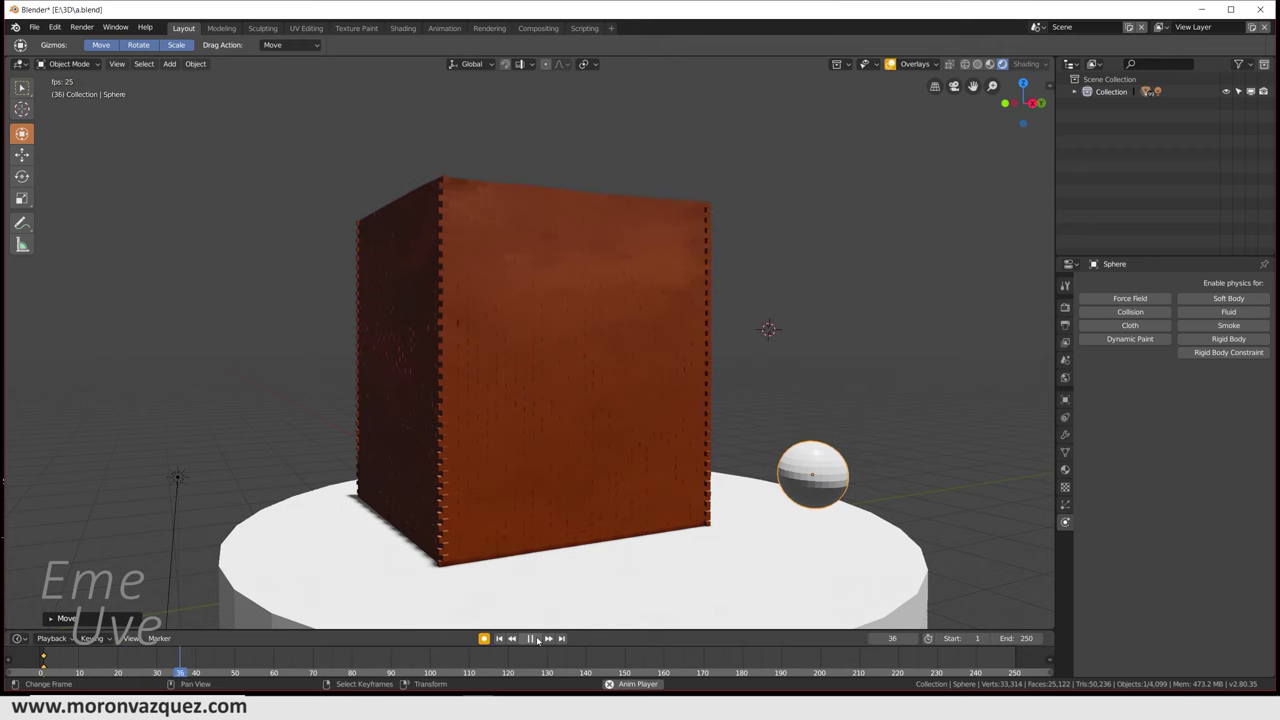
{"action": "left_click", "coordinate": [537, 641]}
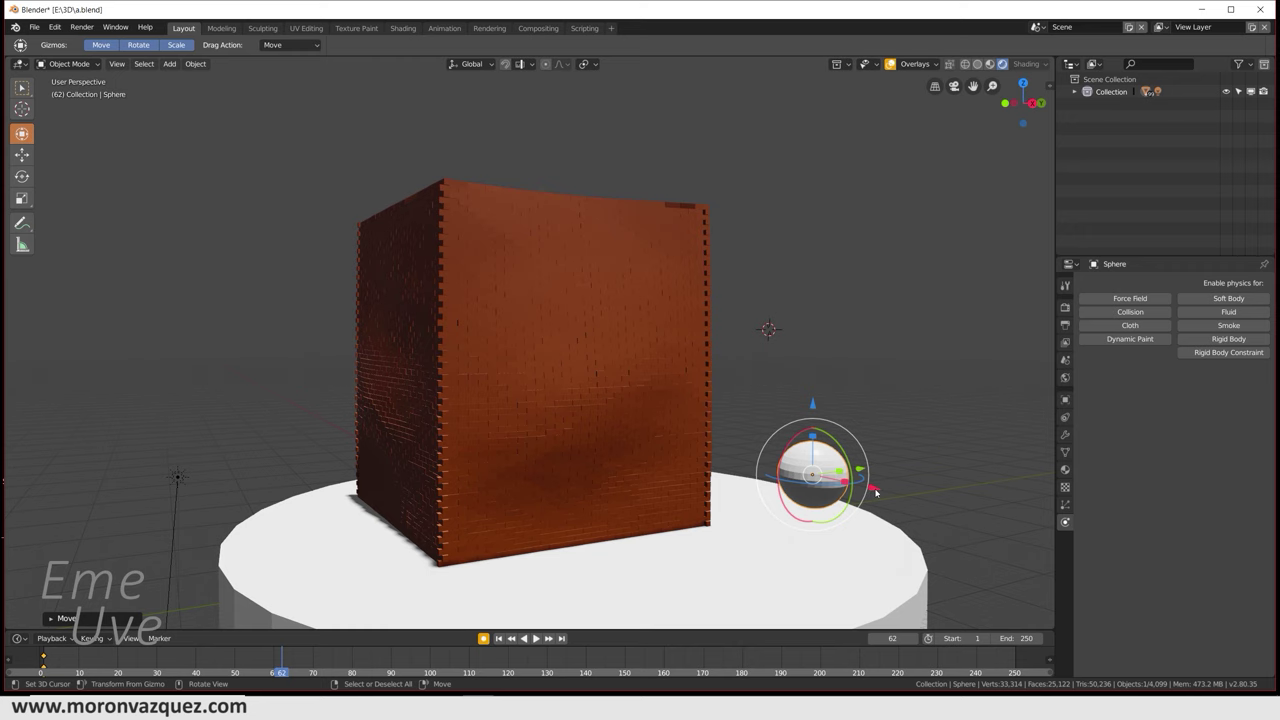
{"action": "left_click_drag", "start_coordinate": [875, 491], "coordinate": [681, 446]}
{"action": "left_click_drag", "start_coordinate": [516, 401], "coordinate": [506, 391]}
{"action": "mouse_move", "coordinate": [506, 391]}
{"action": "middle_mouse_down"}
{"action": "mouse_move", "coordinate": [606, 423]}
{"action": "mouse_move", "coordinate": [572, 421]}
{"action": "middle_mouse_up"}
{"action": "key", "text": "shift+Left"}
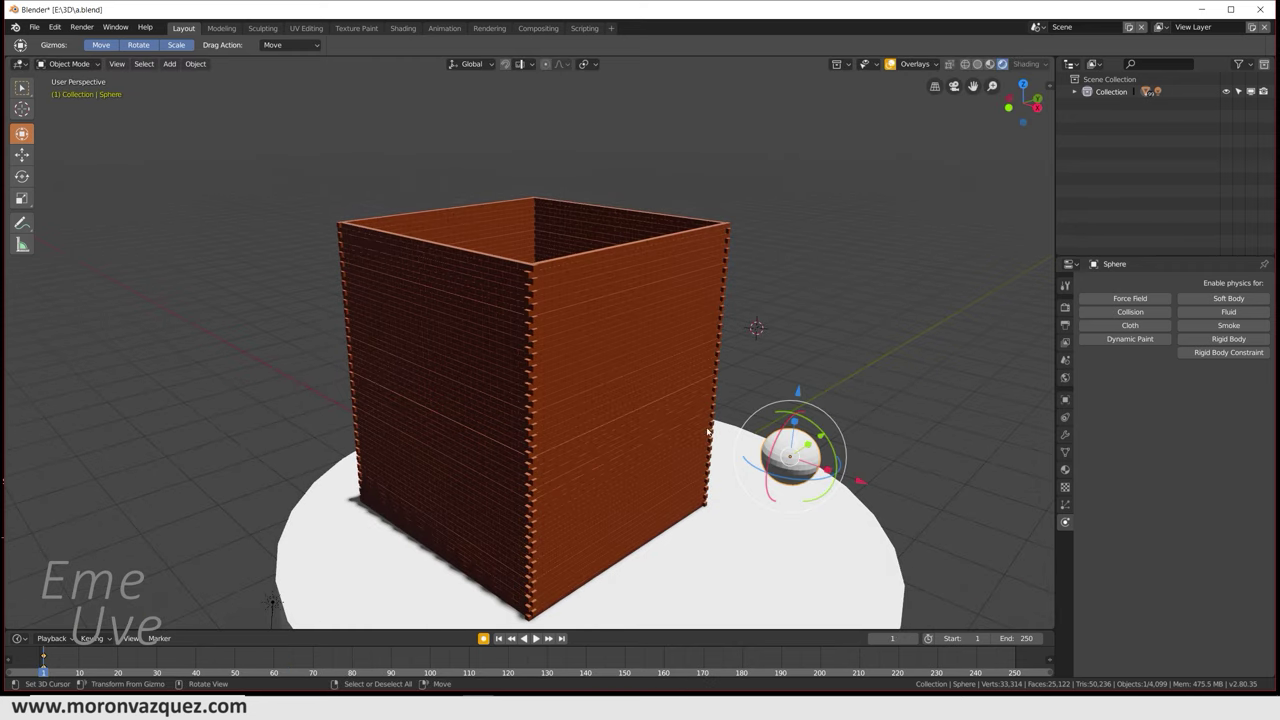
Step: Try the sphere inside the box, raised, then outside to its left
{"action": "left_click_drag", "start_coordinate": [872, 478], "coordinate": [540, 380]}
{"action": "mouse_move", "coordinate": [540, 380]}
{"action": "middle_mouse_down"}
{"action": "mouse_move", "coordinate": [632, 412]}
{"action": "mouse_move", "coordinate": [267, 441]}
{"action": "middle_mouse_up"}
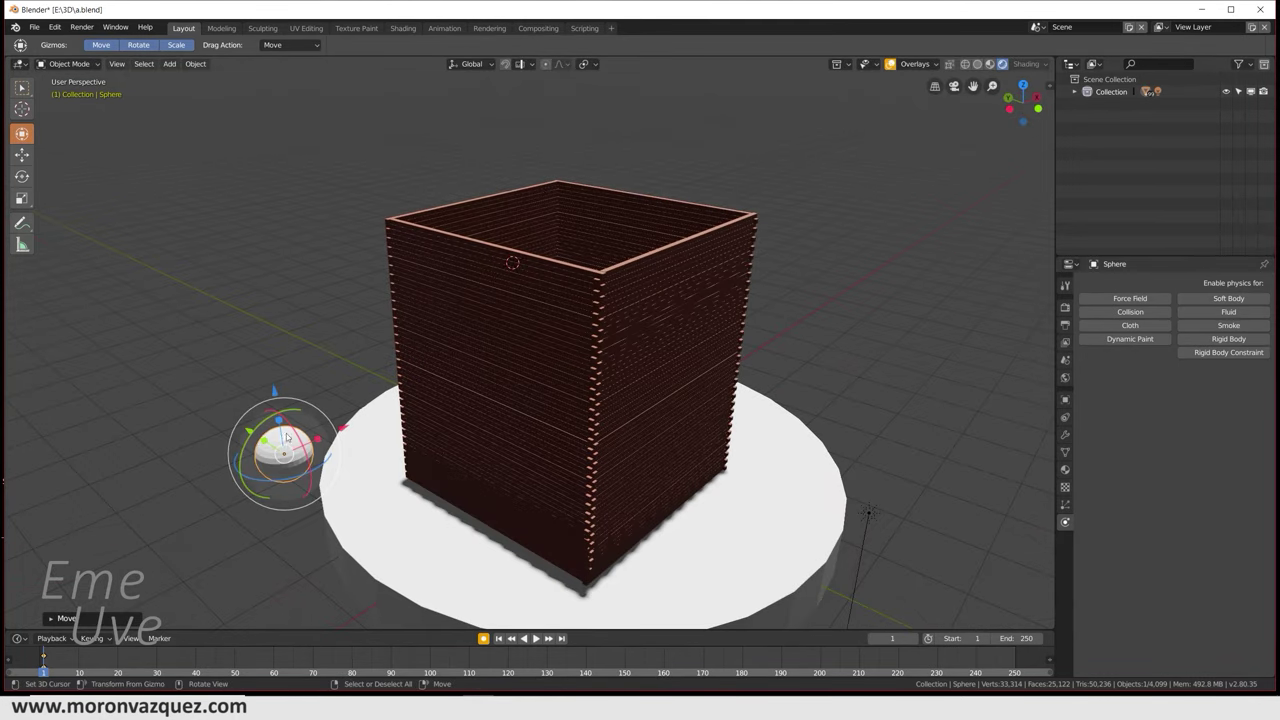
{"action": "mouse_move", "coordinate": [267, 441]}
{"action": "left_mouse_down"}
{"action": "mouse_move", "coordinate": [567, 452]}
{"action": "mouse_move", "coordinate": [545, 456]}
{"action": "left_mouse_up"}
{"action": "left_click_drag", "start_coordinate": [574, 410], "coordinate": [565, 260]}
{"action": "mouse_move", "coordinate": [565, 260]}
{"action": "middle_mouse_down"}
{"action": "mouse_move", "coordinate": [565, 318]}
{"action": "mouse_move", "coordinate": [545, 330]}
{"action": "middle_mouse_up"}
{"action": "left_click_drag", "start_coordinate": [545, 330], "coordinate": [395, 350]}
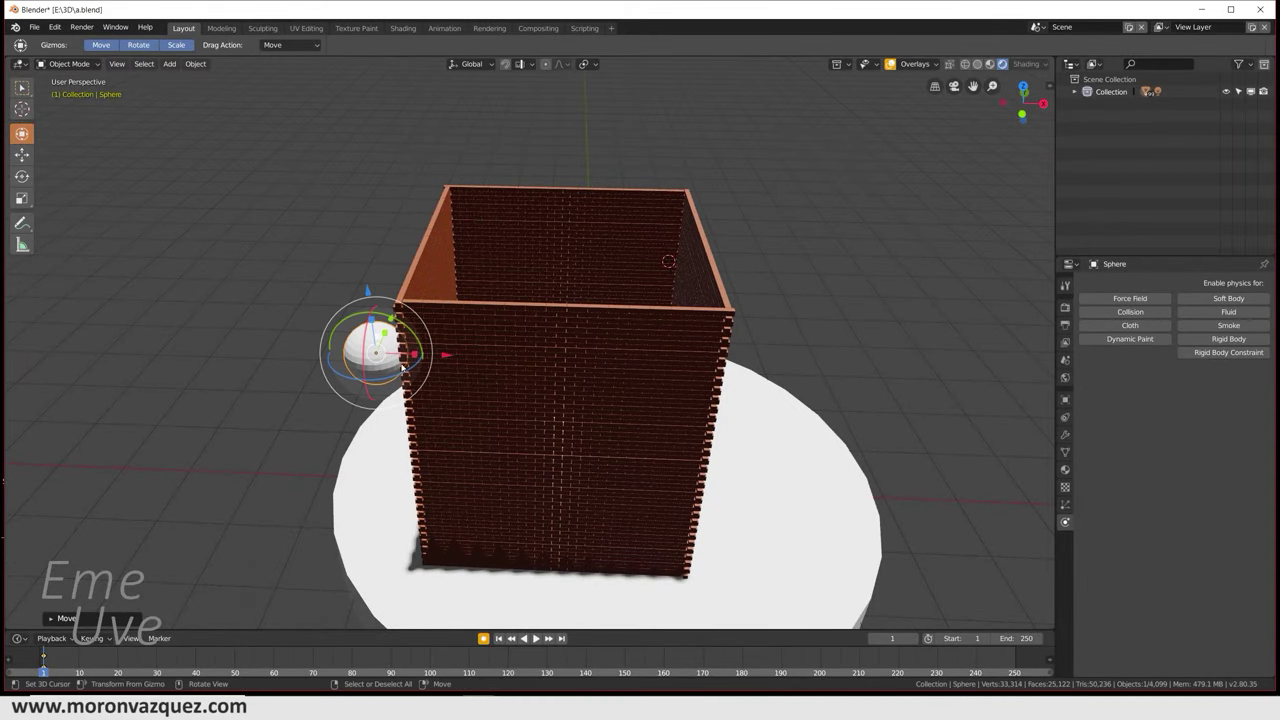
{"action": "middle_click_drag", "start_coordinate": [395, 350], "coordinate": [394, 341]}
Step: Place the sphere at the box's front corner and test-play the animation
{"action": "left_click_drag", "start_coordinate": [394, 341], "coordinate": [330, 295]}
{"action": "middle_click_drag", "start_coordinate": [330, 295], "coordinate": [553, 402]}
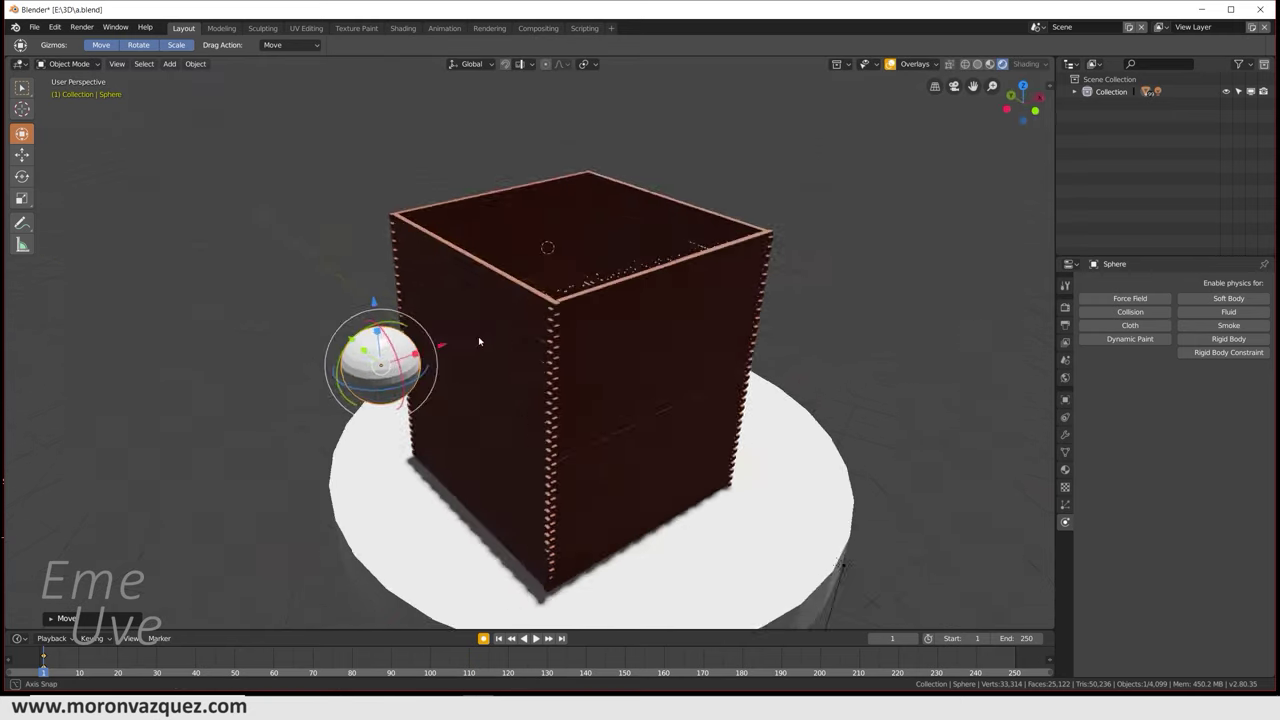
{"action": "left_click_drag", "start_coordinate": [553, 402], "coordinate": [700, 350]}
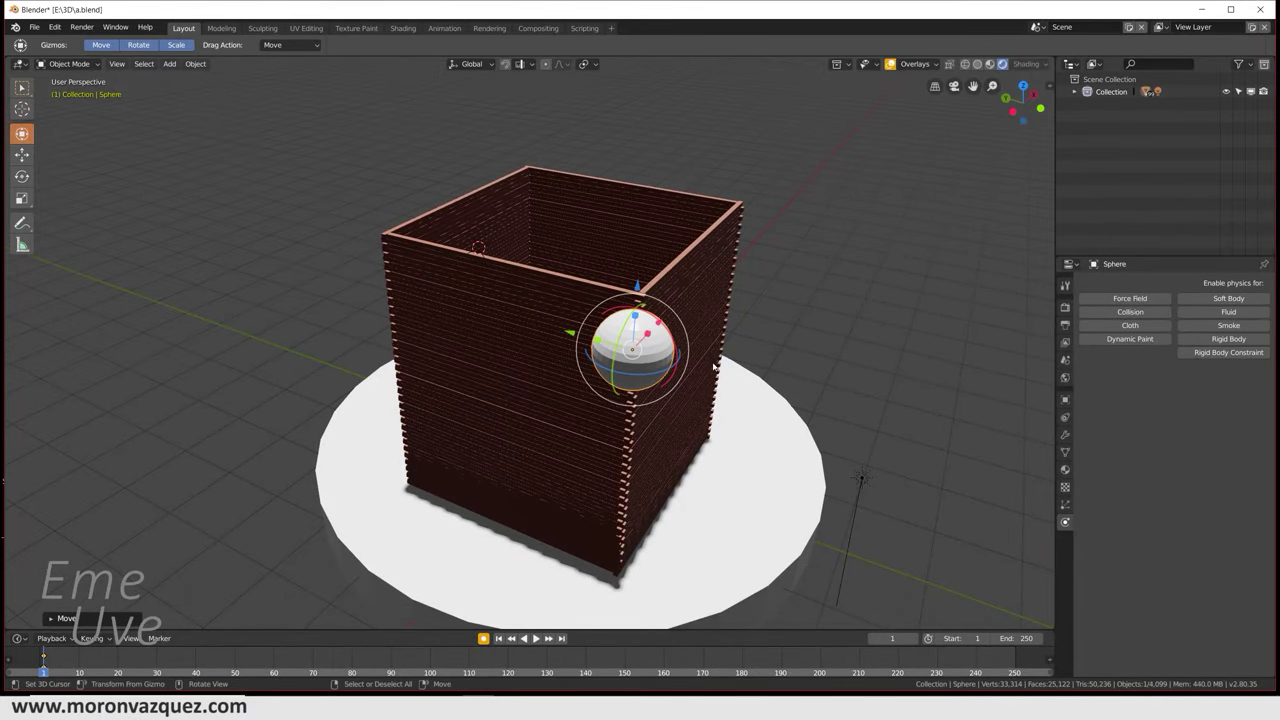
{"action": "mouse_move", "coordinate": [700, 350]}
{"action": "middle_mouse_down"}
{"action": "mouse_move", "coordinate": [627, 353]}
{"action": "mouse_move", "coordinate": [366, 262]}
{"action": "middle_mouse_up"}
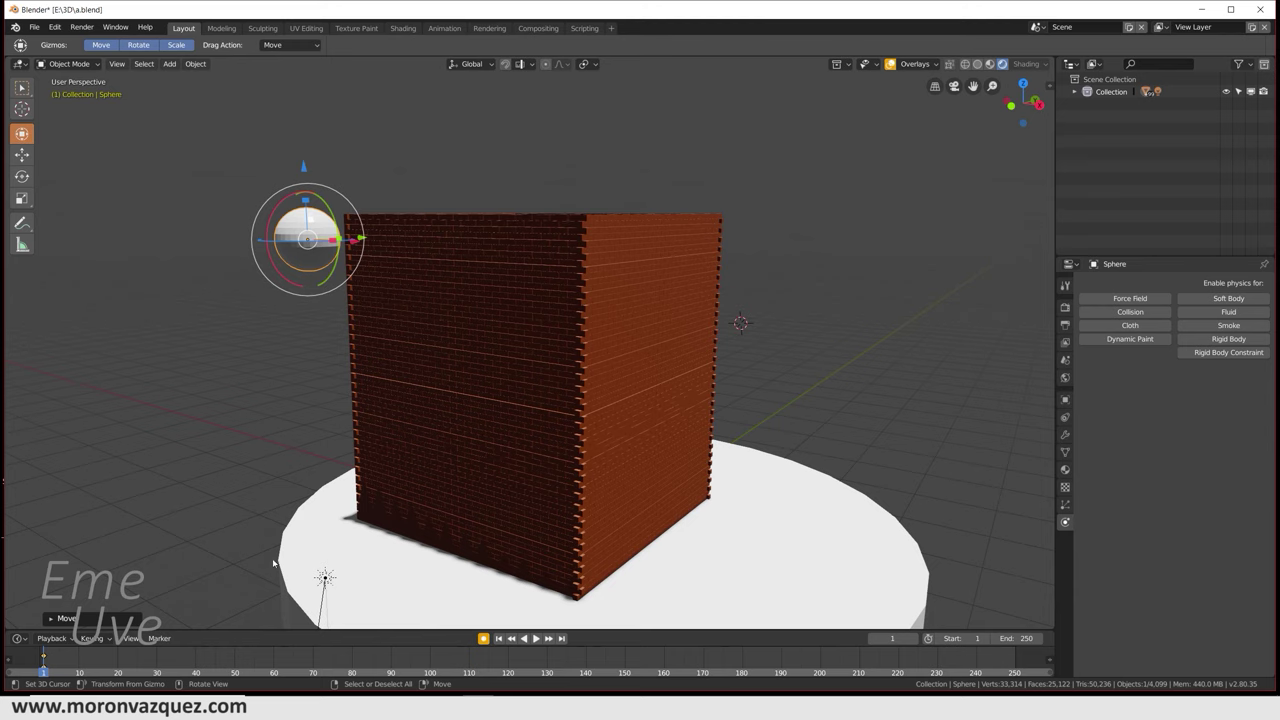
{"action": "key", "text": "space"}
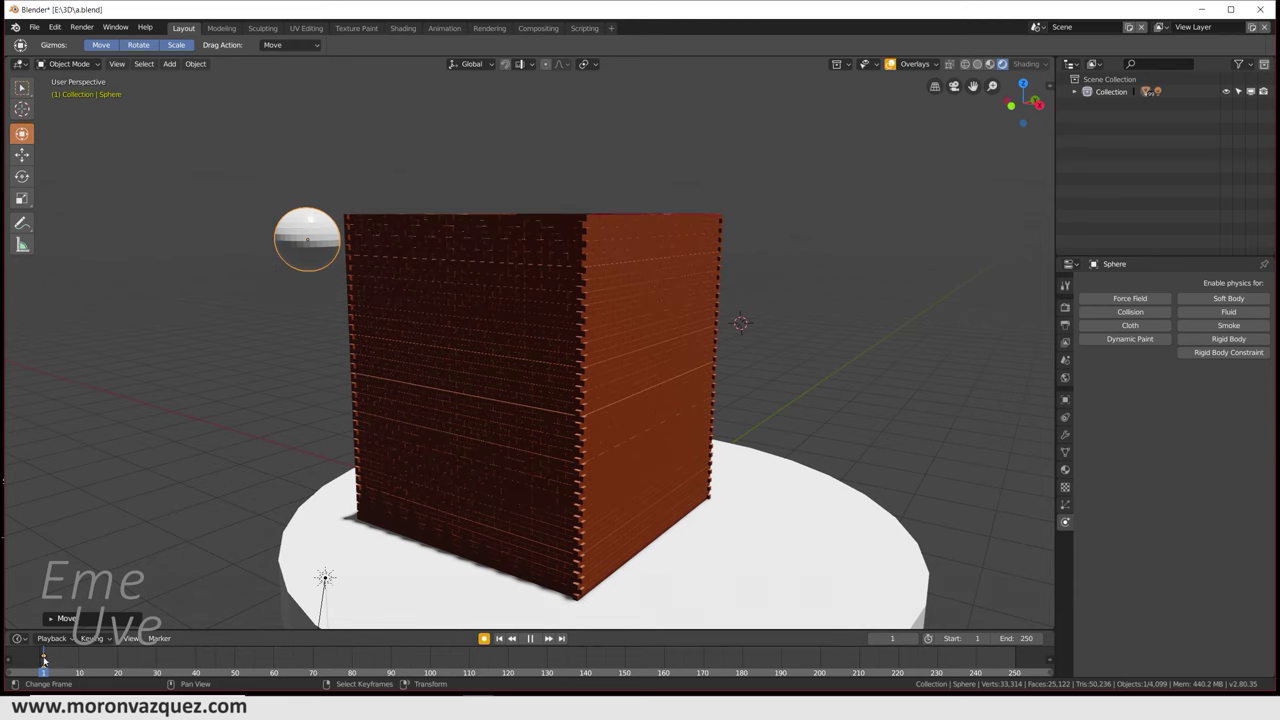
{"action": "key", "text": "space"}
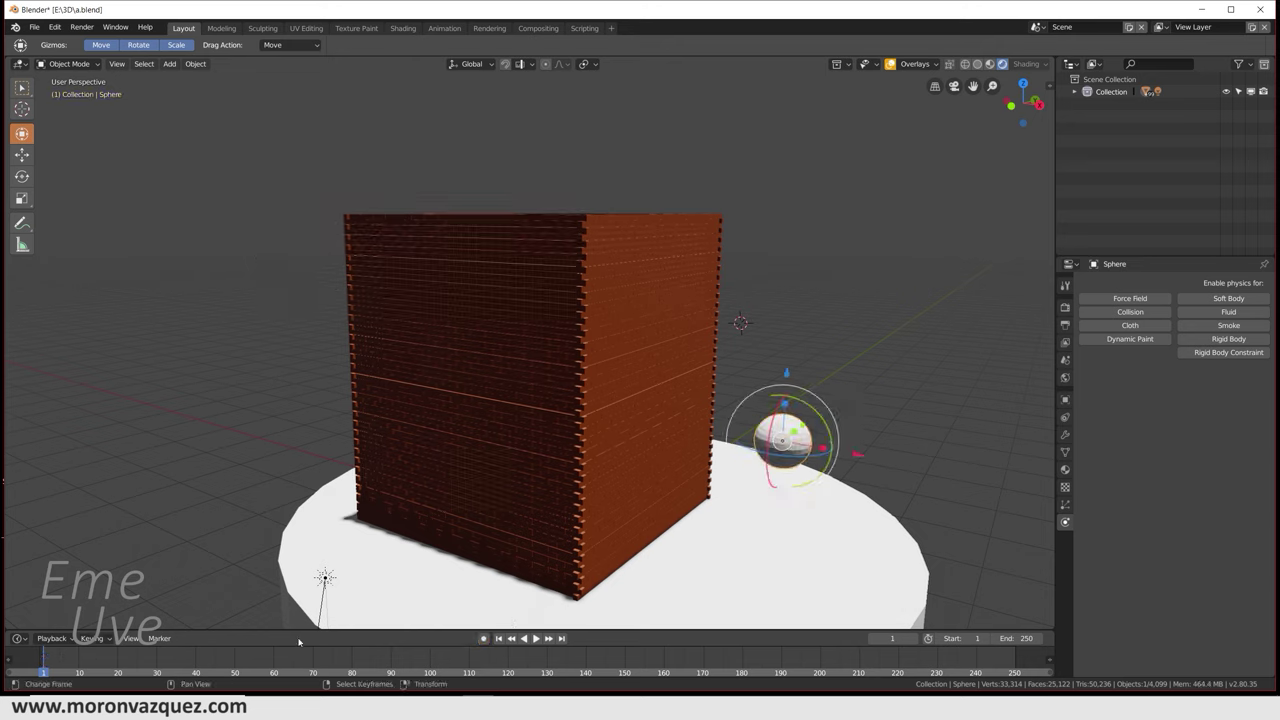
Step: At frame 20, move the sphere onto the box's top edge, then replay from the start
{"action": "left_click_drag", "start_coordinate": [766, 408], "coordinate": [768, 410]}
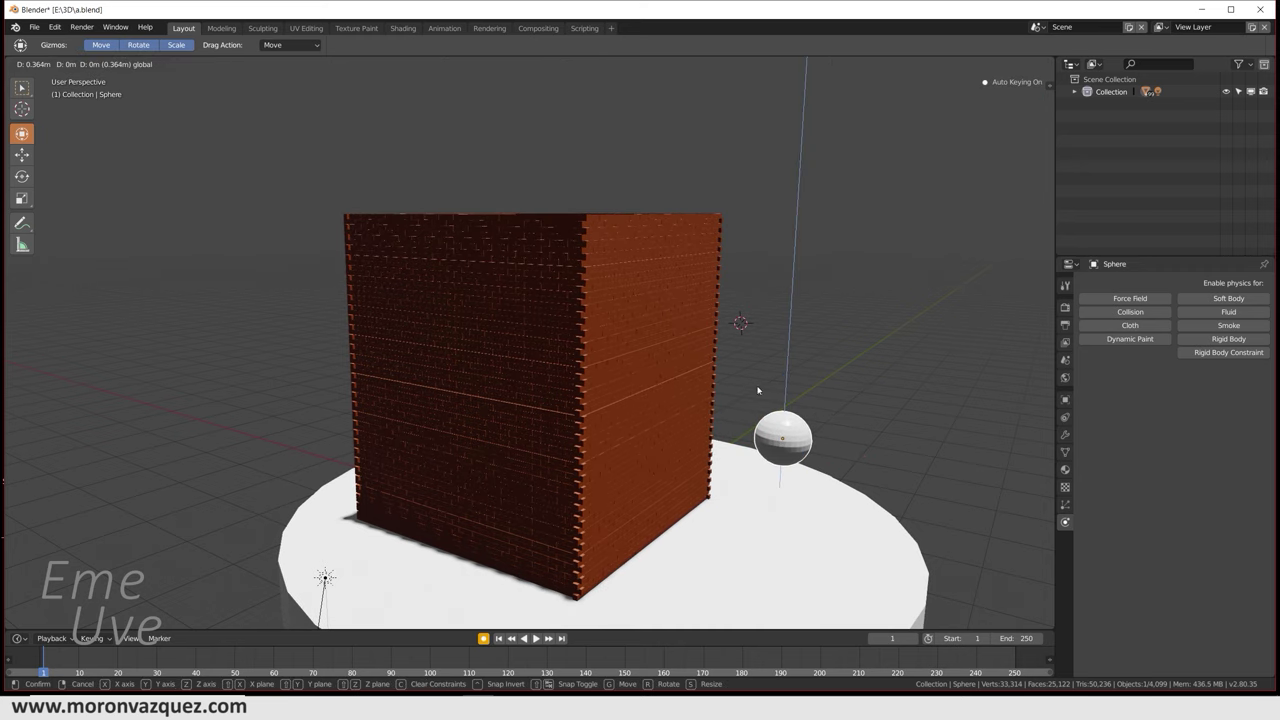
{"action": "left_click", "coordinate": [535, 639]}
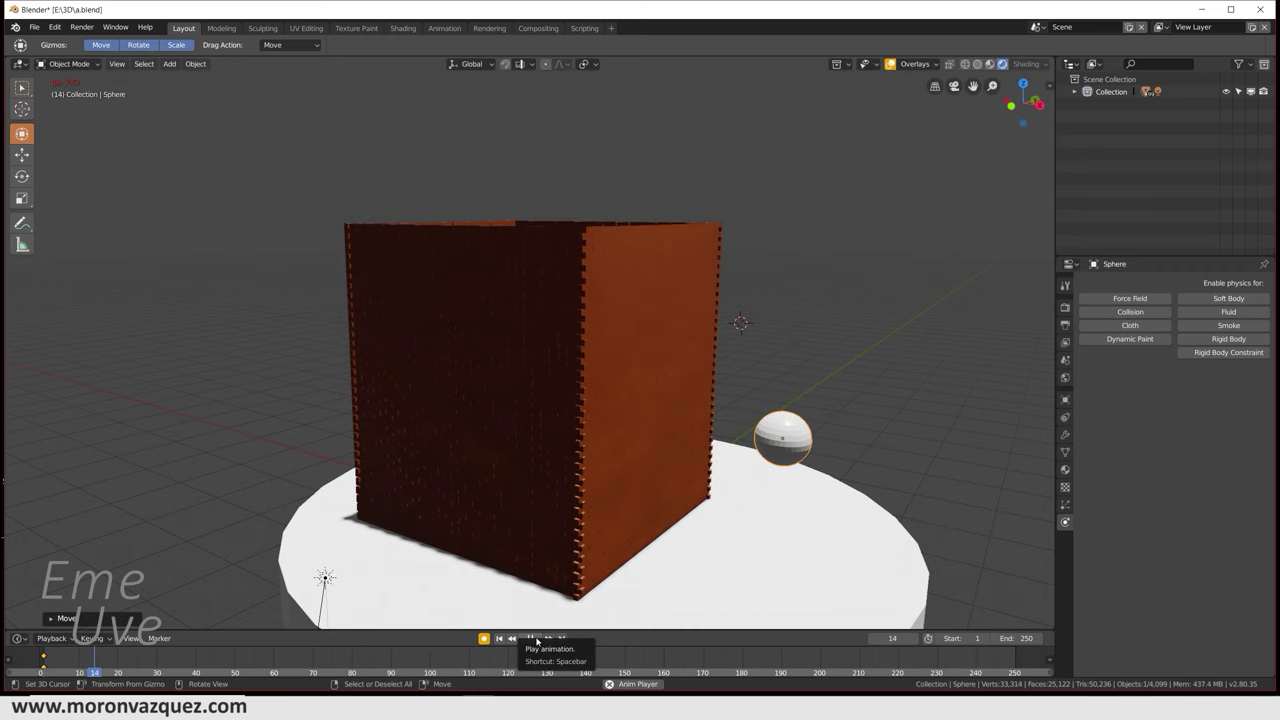
{"action": "left_click", "coordinate": [535, 639]}
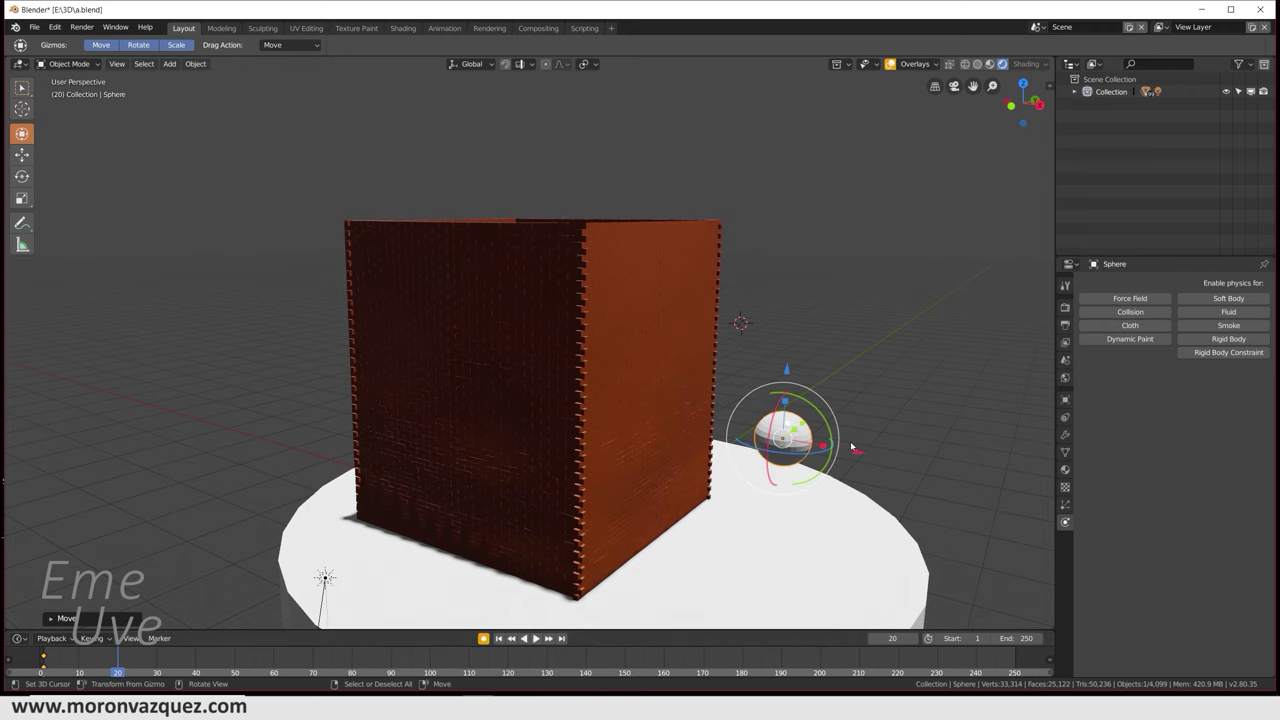
{"action": "left_click_drag", "start_coordinate": [828, 452], "coordinate": [310, 405]}
{"action": "mouse_move", "coordinate": [320, 410]}
{"action": "middle_mouse_down"}
{"action": "mouse_move", "coordinate": [410, 494]}
{"action": "mouse_move", "coordinate": [486, 455]}
{"action": "middle_mouse_up"}
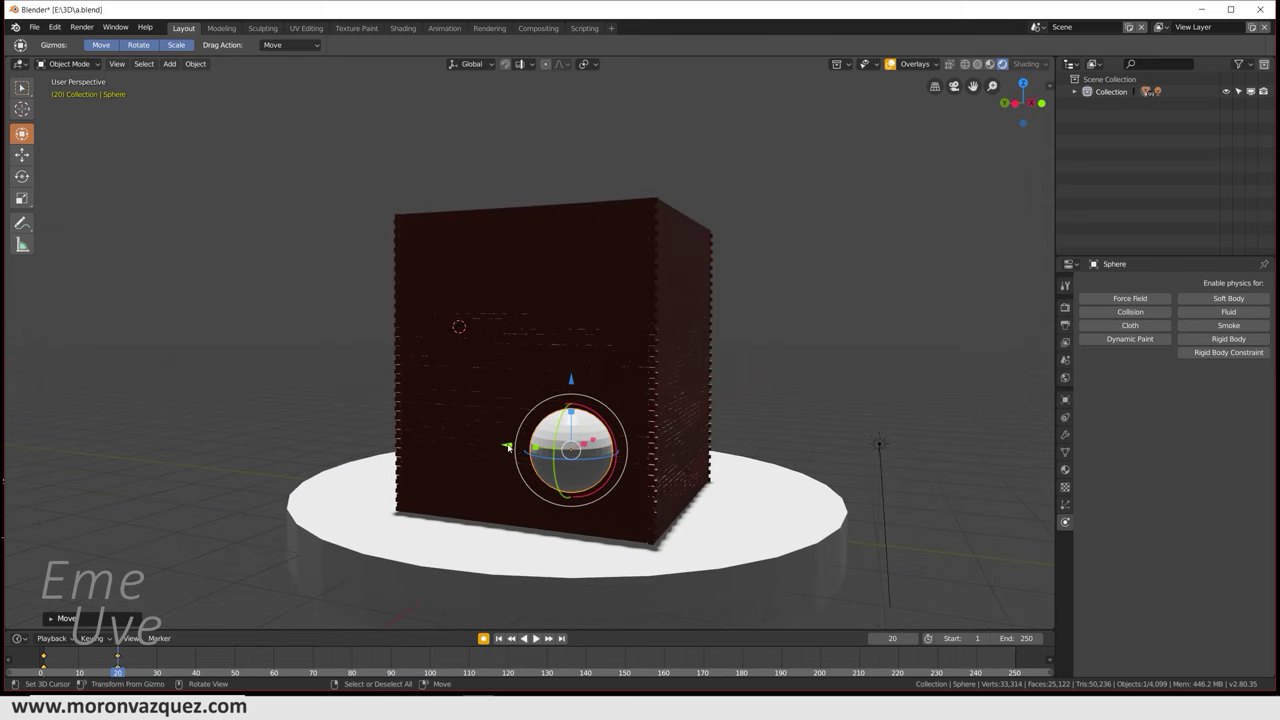
{"action": "left_click_drag", "start_coordinate": [507, 447], "coordinate": [590, 449]}
{"action": "left_click_drag", "start_coordinate": [662, 381], "coordinate": [741, 239]}
{"action": "mouse_move", "coordinate": [741, 239]}
{"action": "middle_mouse_down"}
{"action": "mouse_move", "coordinate": [300, 323]}
{"action": "mouse_move", "coordinate": [334, 322]}
{"action": "middle_mouse_up"}
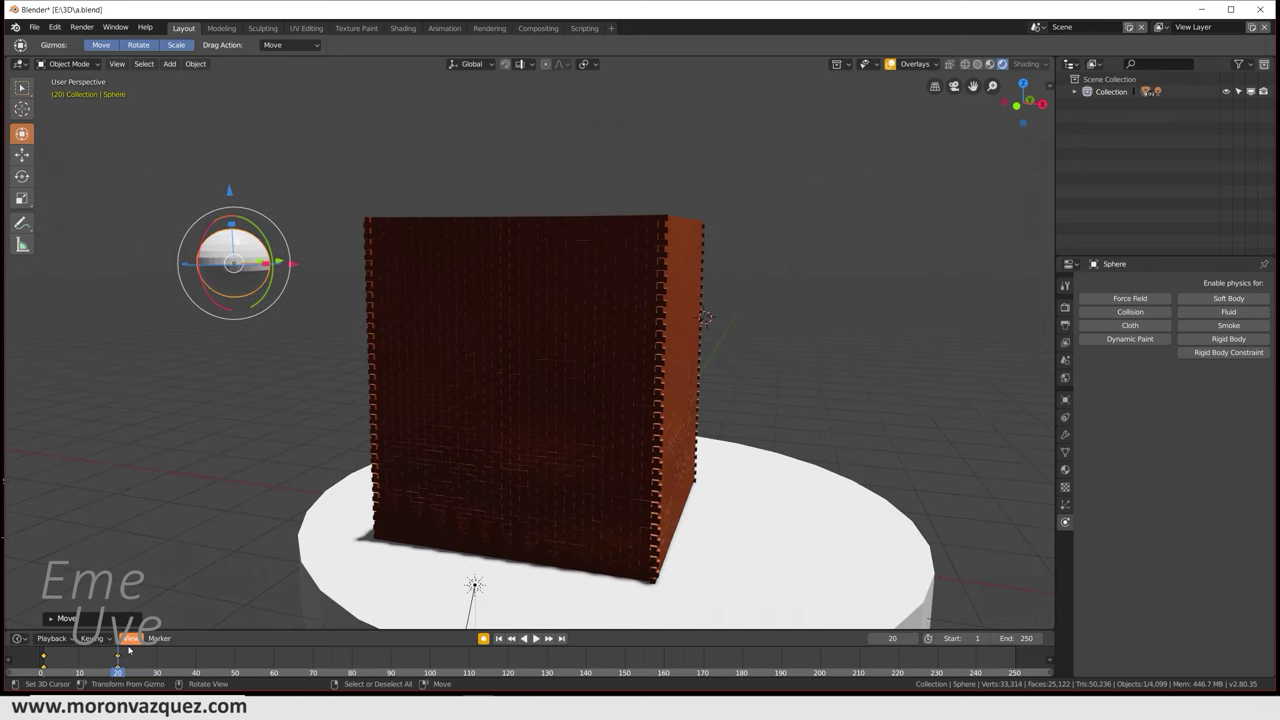
{"action": "left_click", "coordinate": [498, 639]}
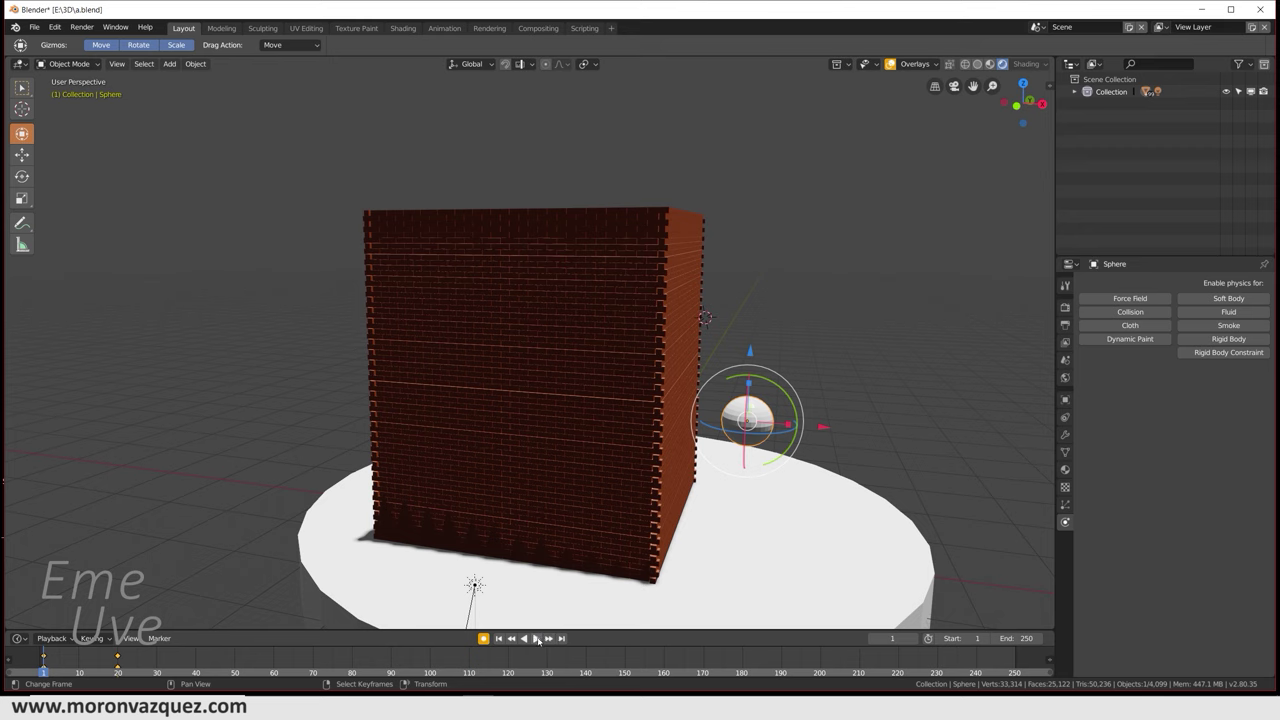
{"action": "left_click", "coordinate": [537, 639]}
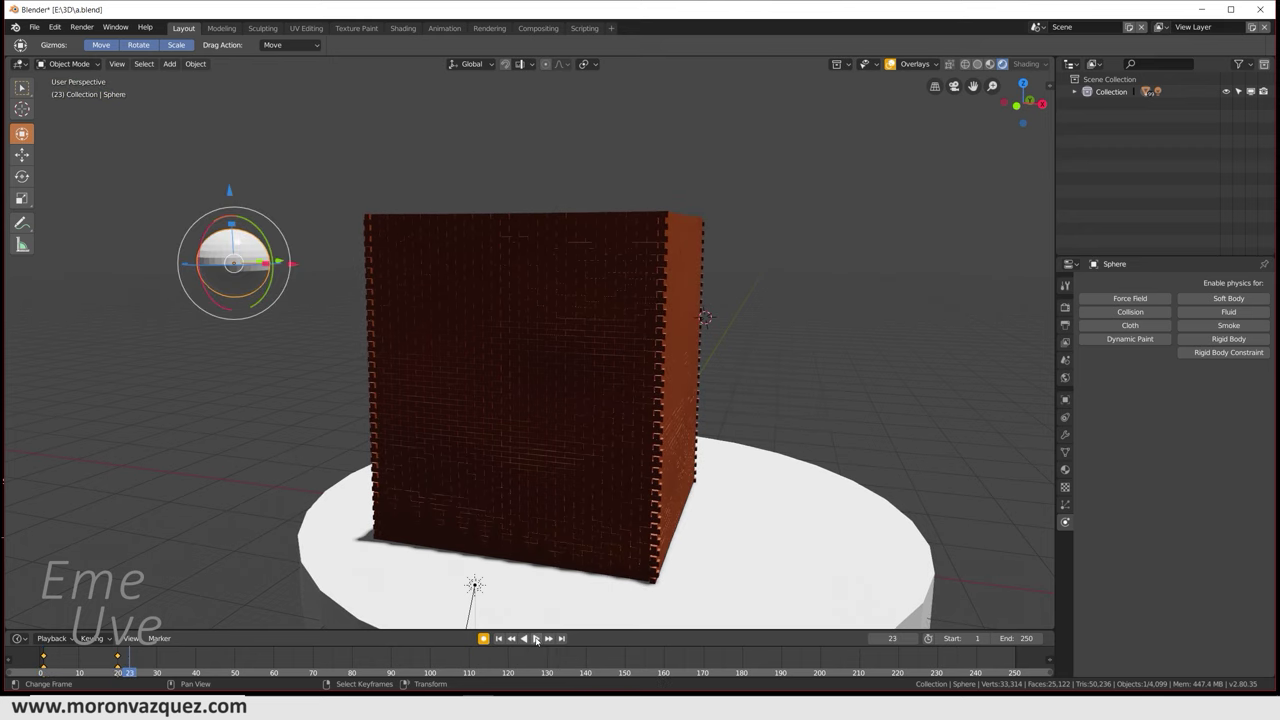
Step: Key the sphere at a new position at frame 100 and preview the motion
{"action": "left_click", "coordinate": [428, 672]}
{"action": "mouse_move", "coordinate": [388, 343]}
{"action": "middle_mouse_down"}
{"action": "mouse_move", "coordinate": [610, 428]}
{"action": "mouse_move", "coordinate": [568, 439]}
{"action": "middle_mouse_up"}
{"action": "scroll", "coordinate": [551, 438], "scroll_direction": "down", "scroll_amount": 3}
{"action": "scroll", "coordinate": [557, 436], "scroll_direction": "down", "scroll_amount": 2}
{"action": "key", "text": "g"}
{"action": "left_click", "coordinate": [126, 289]}
{"action": "left_click", "coordinate": [62, 652]}
{"action": "key", "text": "space"}
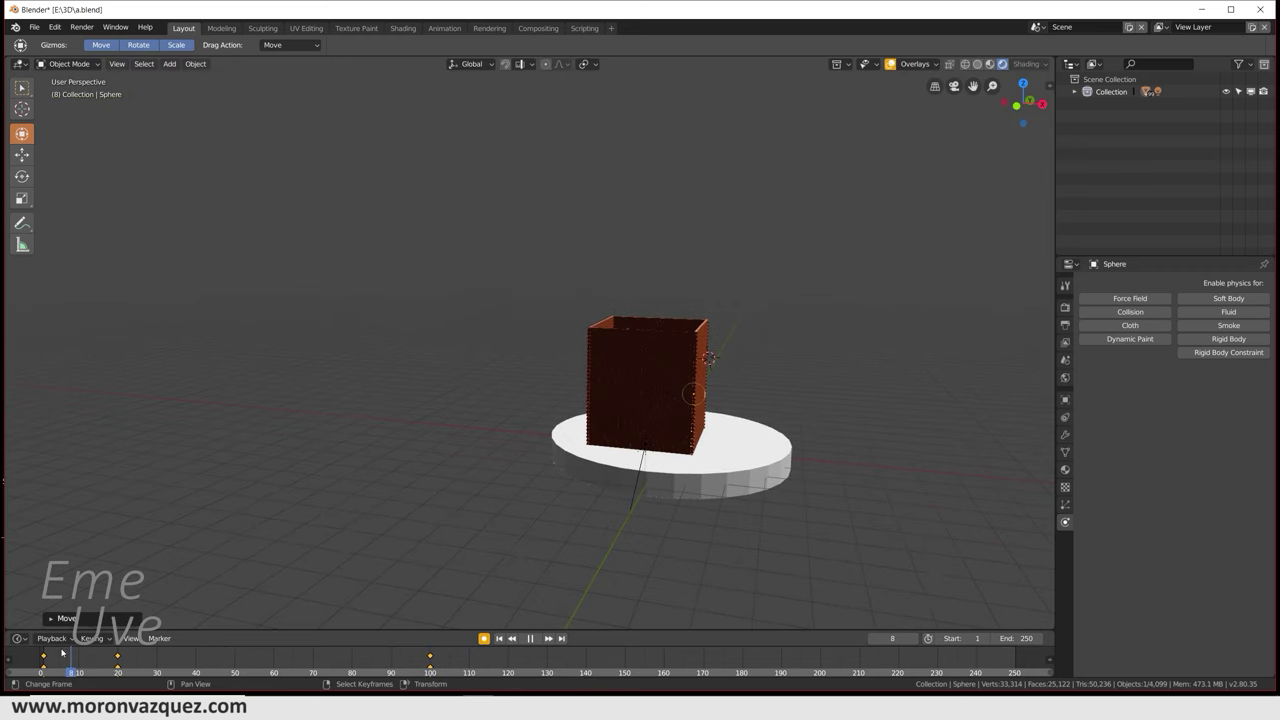
{"action": "key", "text": "Escape"}
{"action": "left_click", "coordinate": [531, 638]}
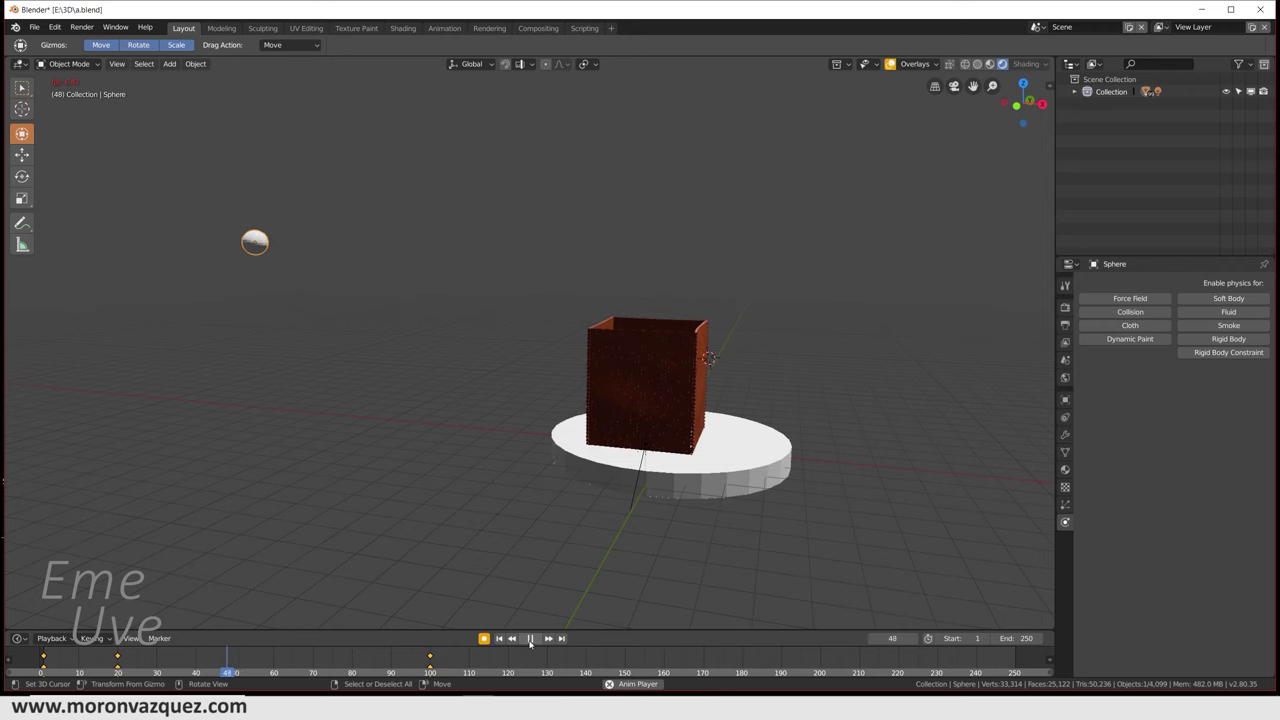
{"action": "left_click", "coordinate": [499, 638]}
Step: Enable Rigid Body physics on the sphere
{"action": "scroll", "coordinate": [766, 509], "scroll_direction": "up", "scroll_amount": 3}
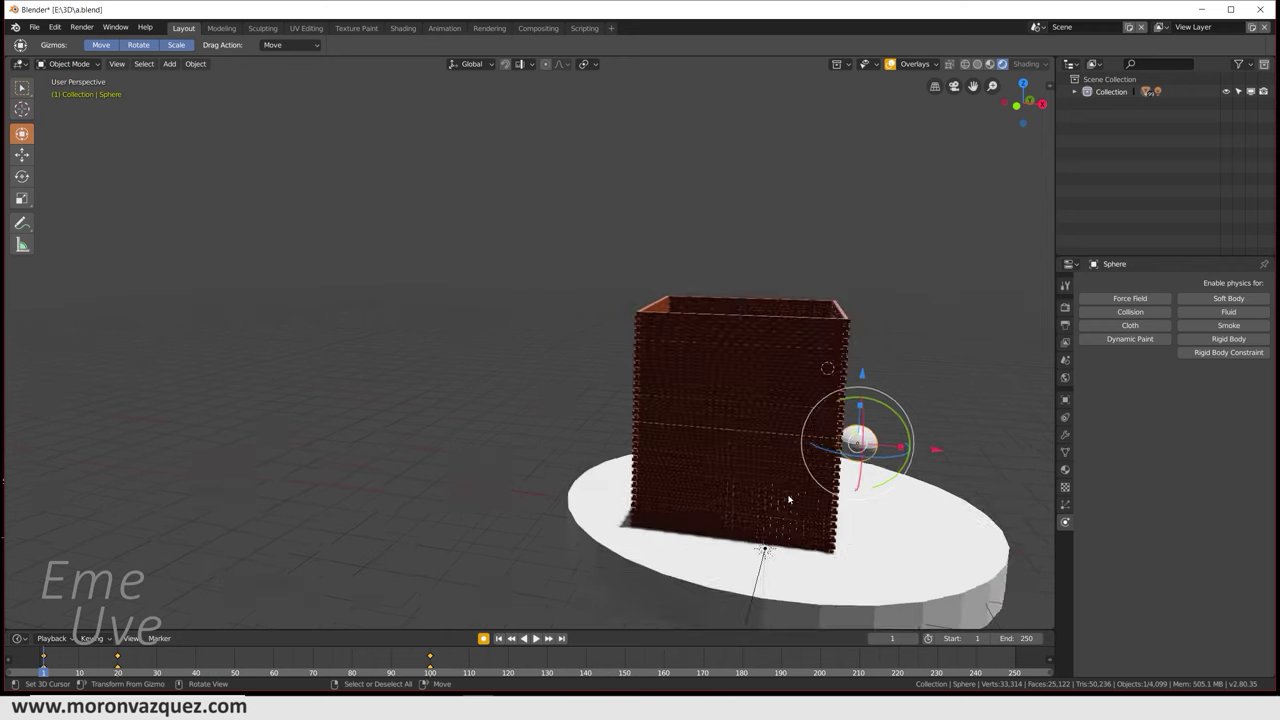
{"action": "mouse_move", "coordinate": [766, 509]}
{"action": "middle_mouse_down"}
{"action": "mouse_move", "coordinate": [770, 497]}
{"action": "mouse_move", "coordinate": [800, 514]}
{"action": "mouse_move", "coordinate": [580, 508]}
{"action": "mouse_move", "coordinate": [425, 451]}
{"action": "middle_mouse_up"}
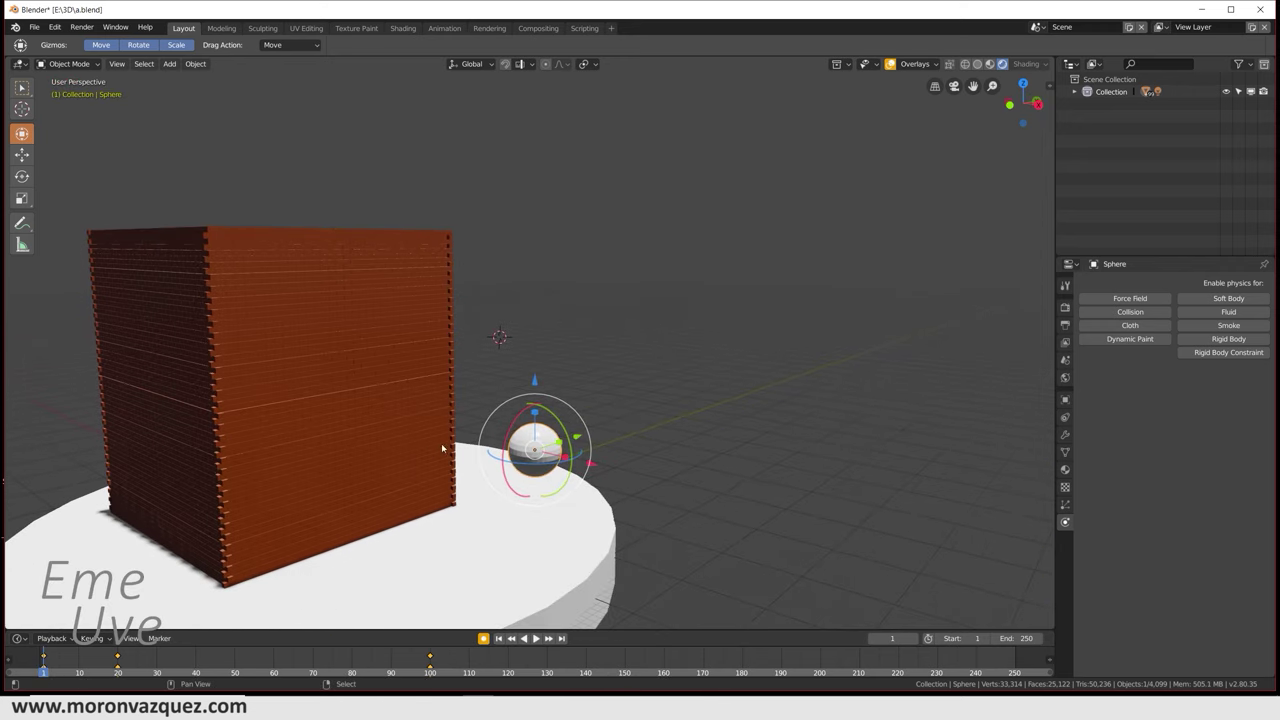
{"action": "left_click", "coordinate": [1222, 341]}
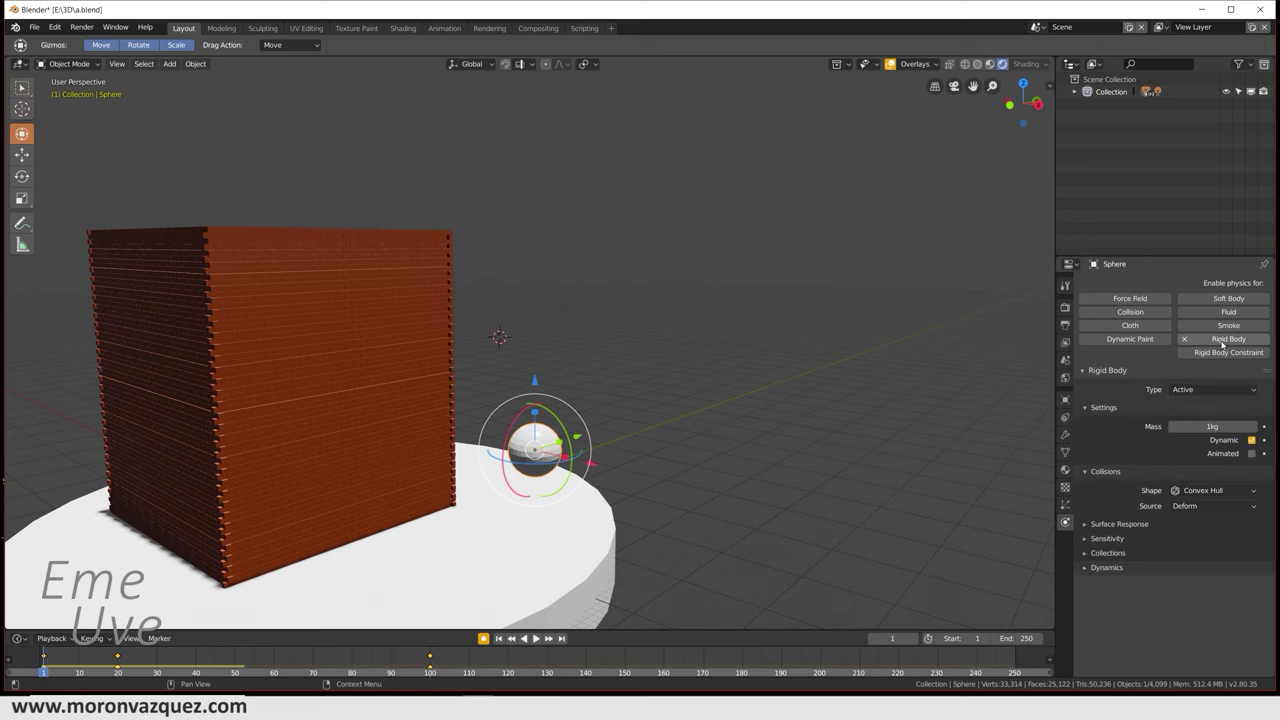
Step: Keep the sphere's rigid body type Active with Animated on, and pull back to the whole scene
{"action": "left_click", "coordinate": [1203, 396]}
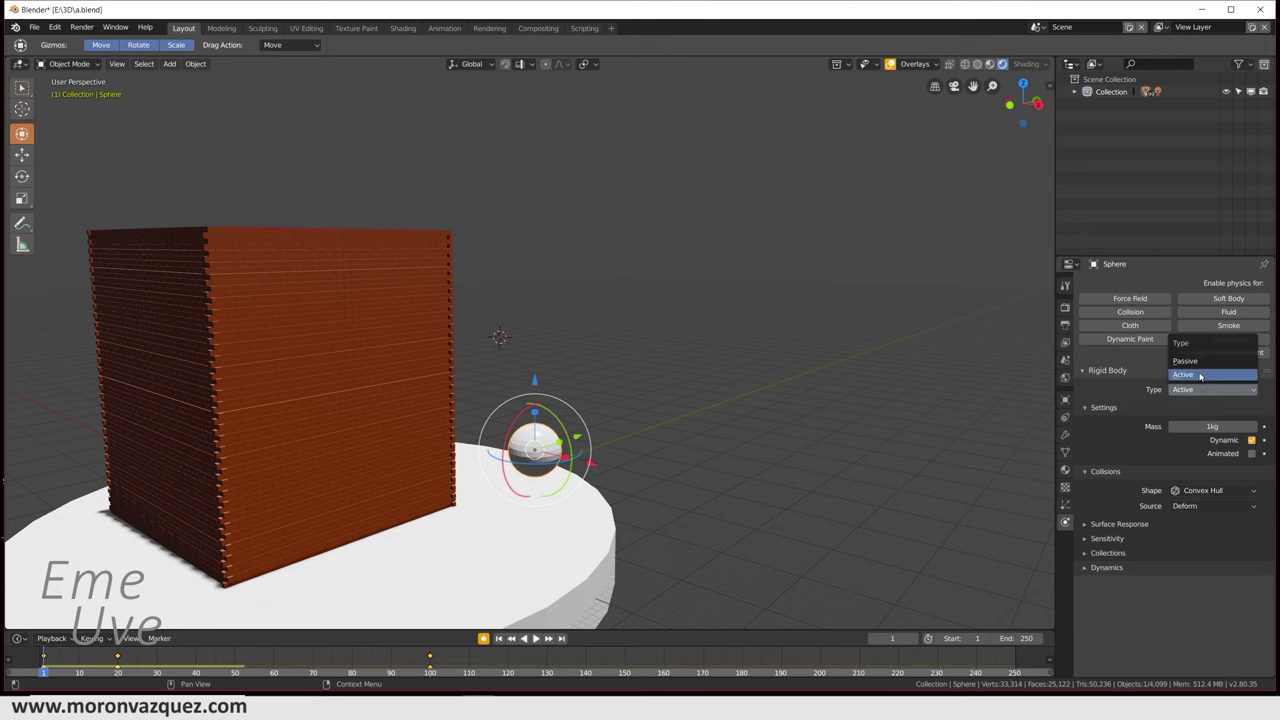
{"action": "left_click", "coordinate": [1198, 376]}
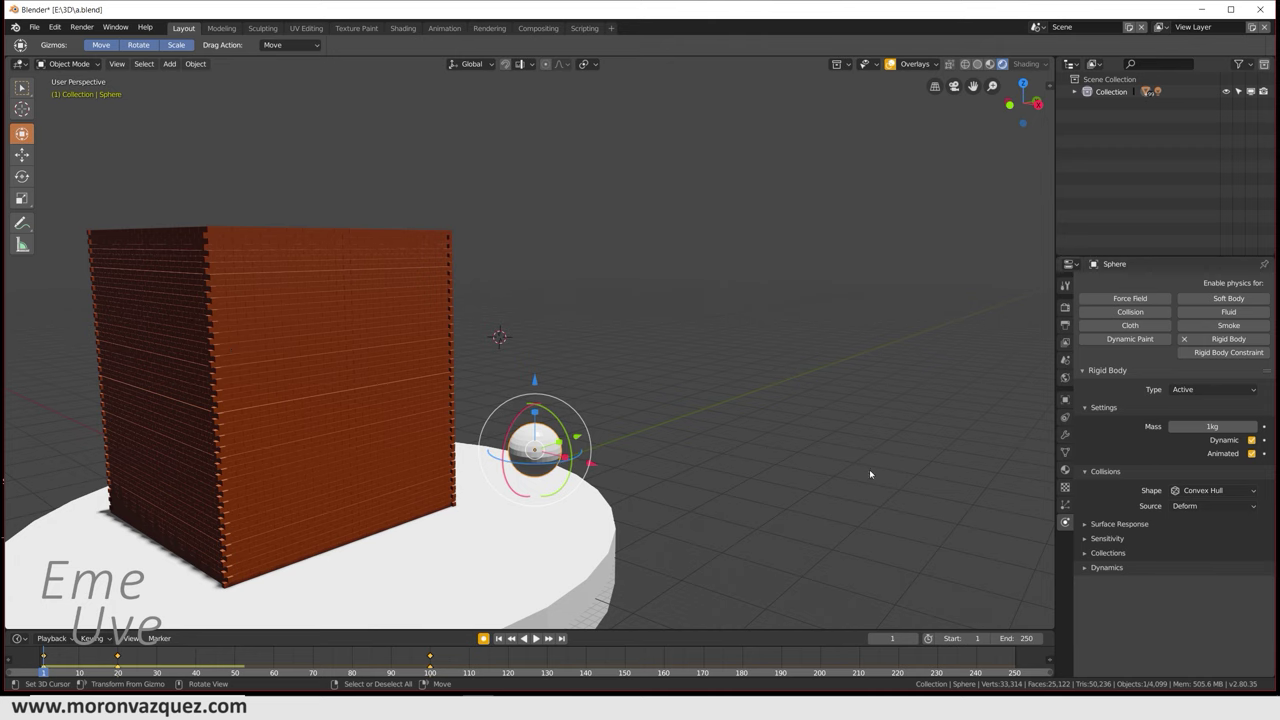
{"action": "middle_click_drag", "start_coordinate": [503, 527], "coordinate": [686, 520]}
{"action": "scroll", "coordinate": [686, 510], "scroll_direction": "down", "scroll_amount": 2}
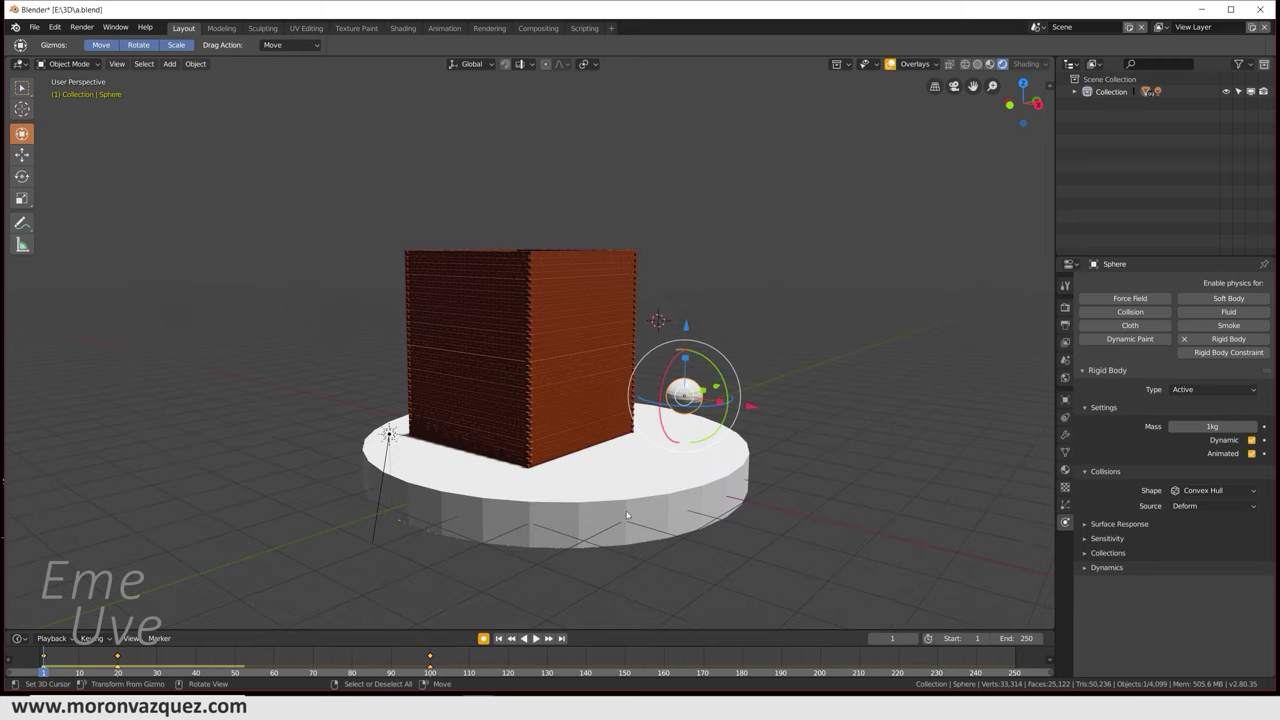
{"action": "left_click", "coordinate": [536, 638]}
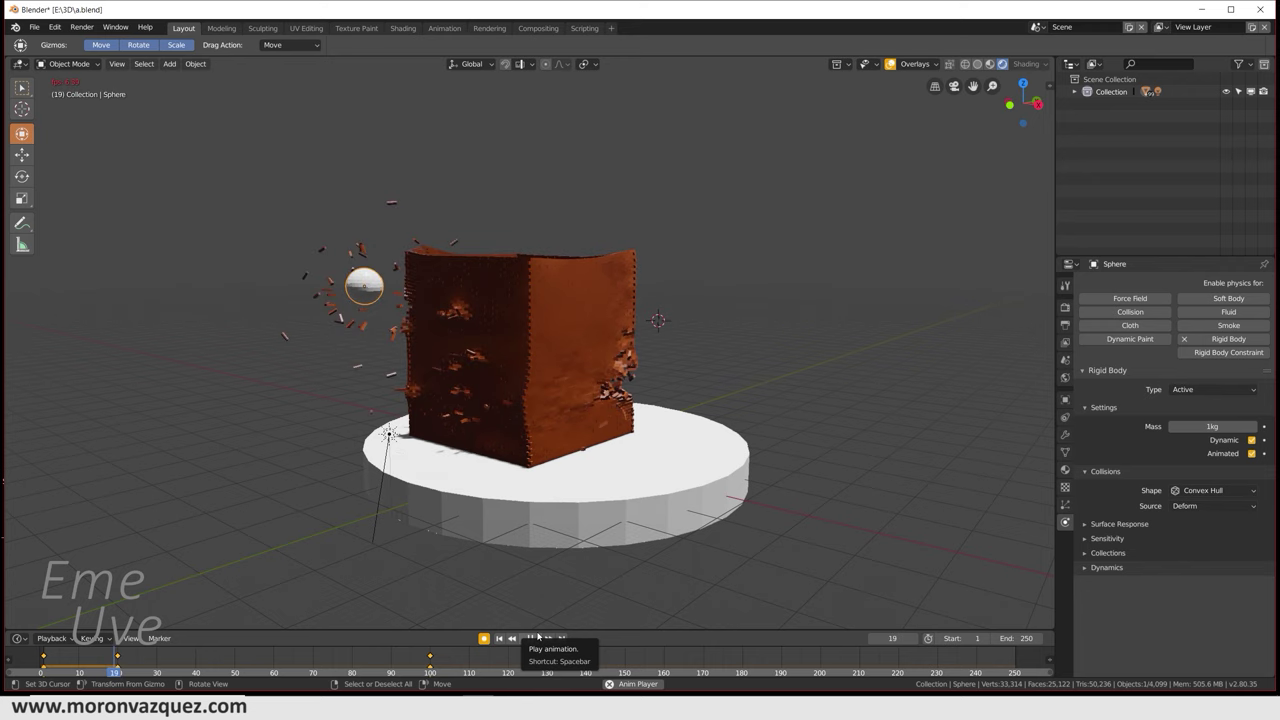
{"action": "left_click", "coordinate": [534, 638]}
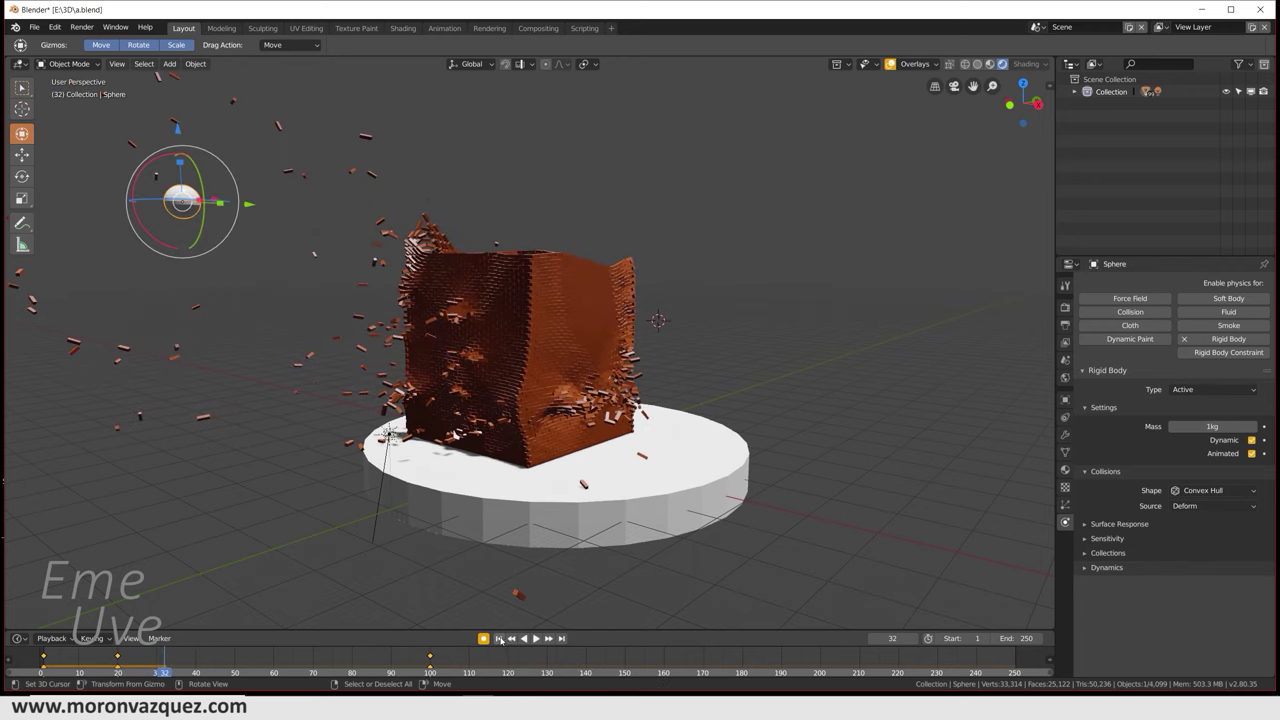
{"action": "left_click", "coordinate": [499, 638]}
{"action": "middle_click_drag", "start_coordinate": [560, 480], "coordinate": [700, 482]}
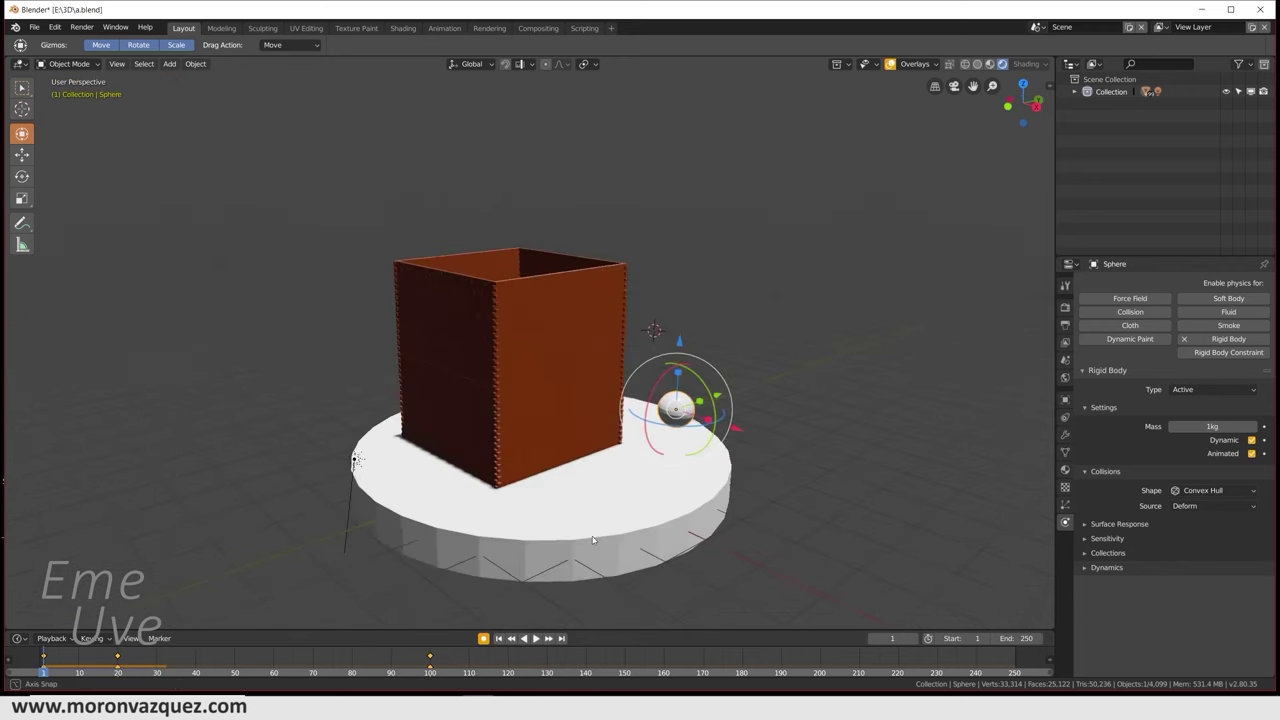
{"action": "scroll", "coordinate": [700, 482], "scroll_direction": "up", "scroll_amount": 4}
{"action": "middle_click_drag", "start_coordinate": [700, 482], "coordinate": [578, 527], "text": "shift"}
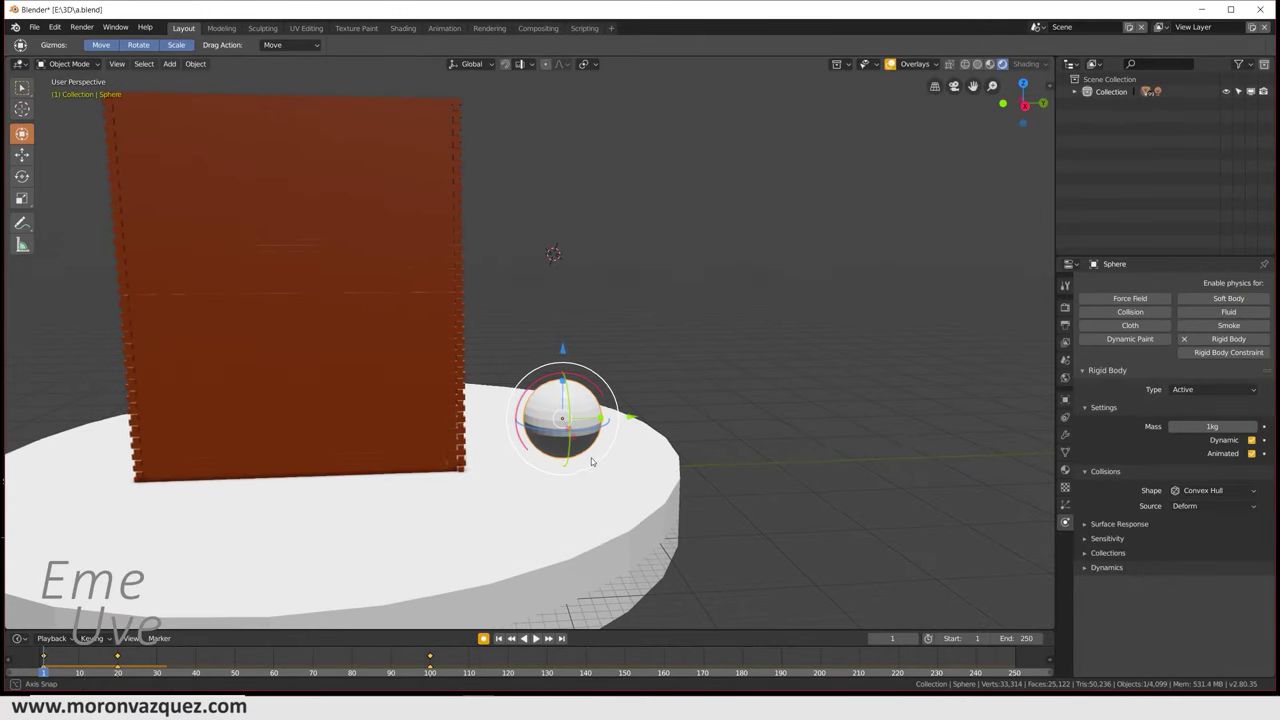
{"action": "left_click", "coordinate": [535, 638]}
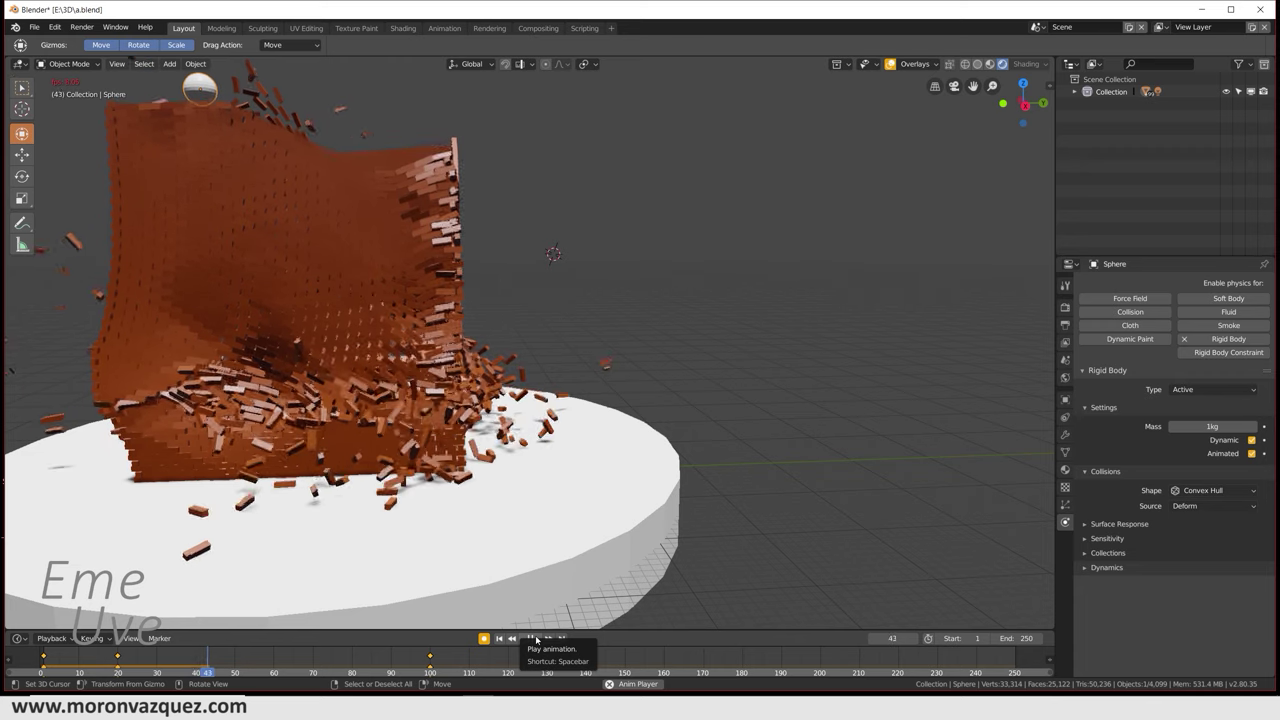
{"action": "key", "text": "space"}
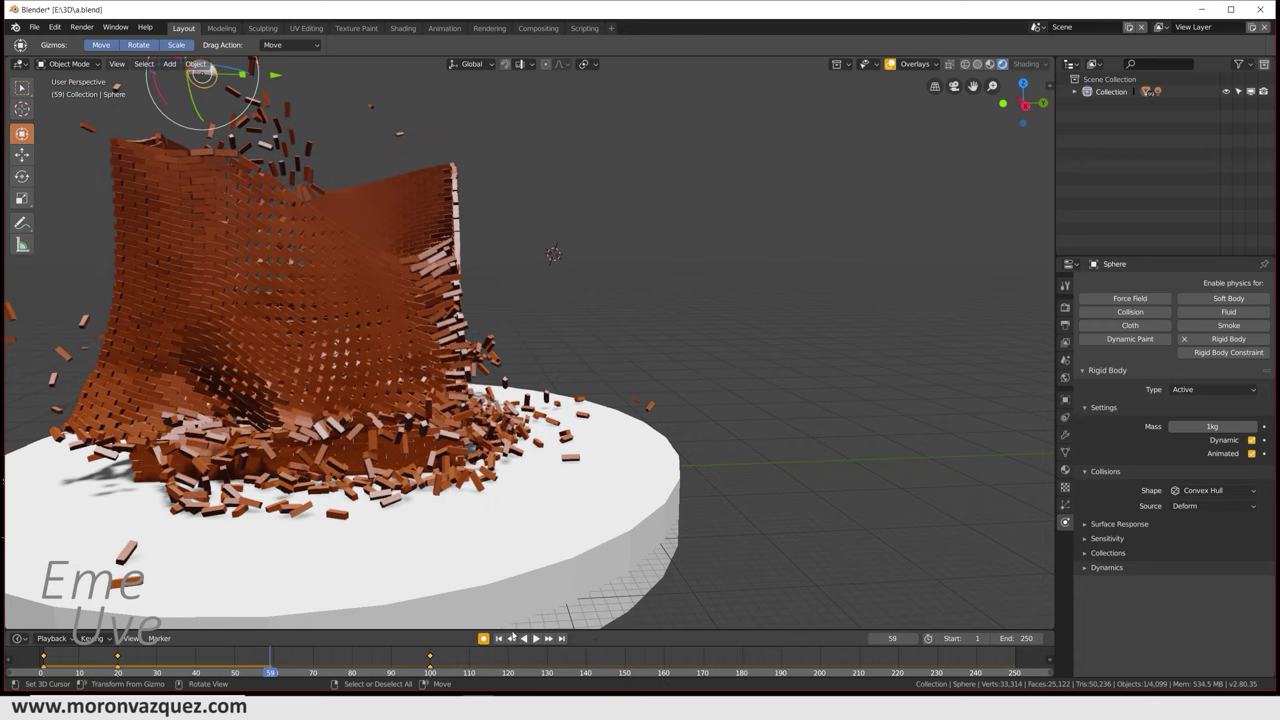
{"action": "left_click", "coordinate": [499, 638]}
{"action": "mouse_move", "coordinate": [520, 529]}
{"action": "middle_mouse_down"}
{"action": "mouse_move", "coordinate": [637, 520]}
{"action": "mouse_move", "coordinate": [623, 540]}
{"action": "middle_mouse_up"}
{"action": "left_click", "coordinate": [537, 639]}
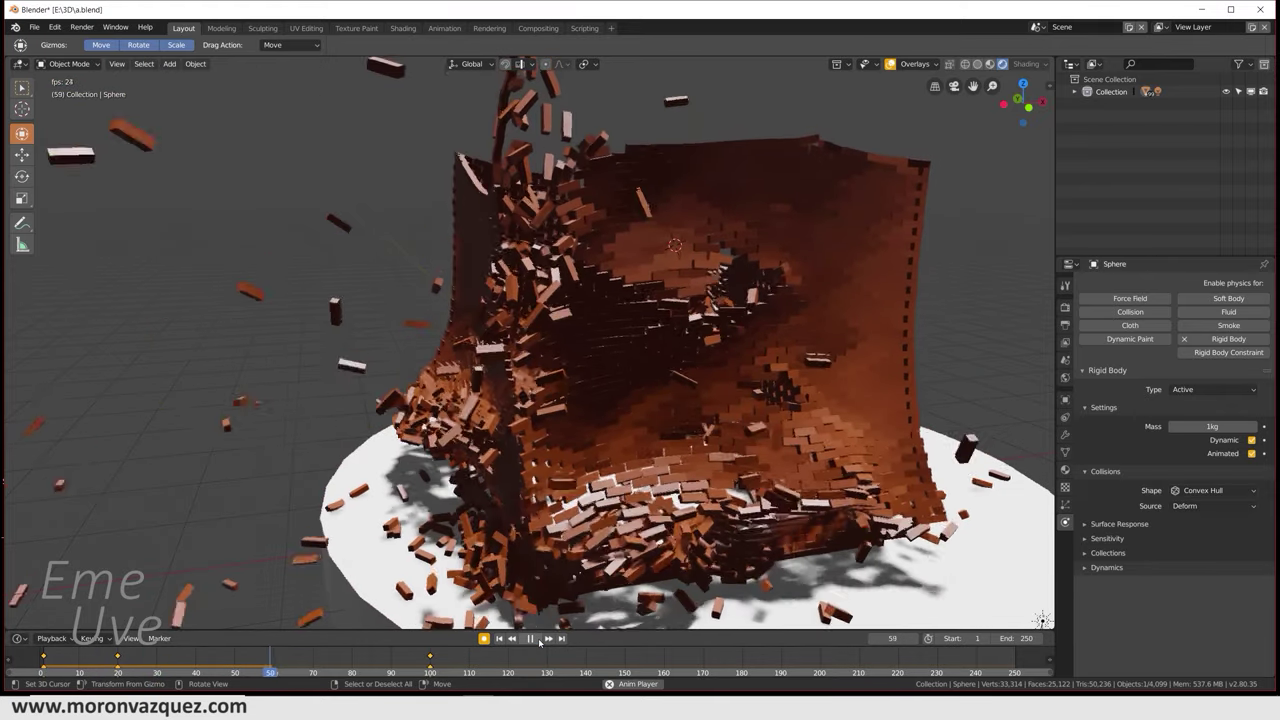
{"action": "left_click", "coordinate": [535, 639]}
{"action": "left_click", "coordinate": [499, 639]}
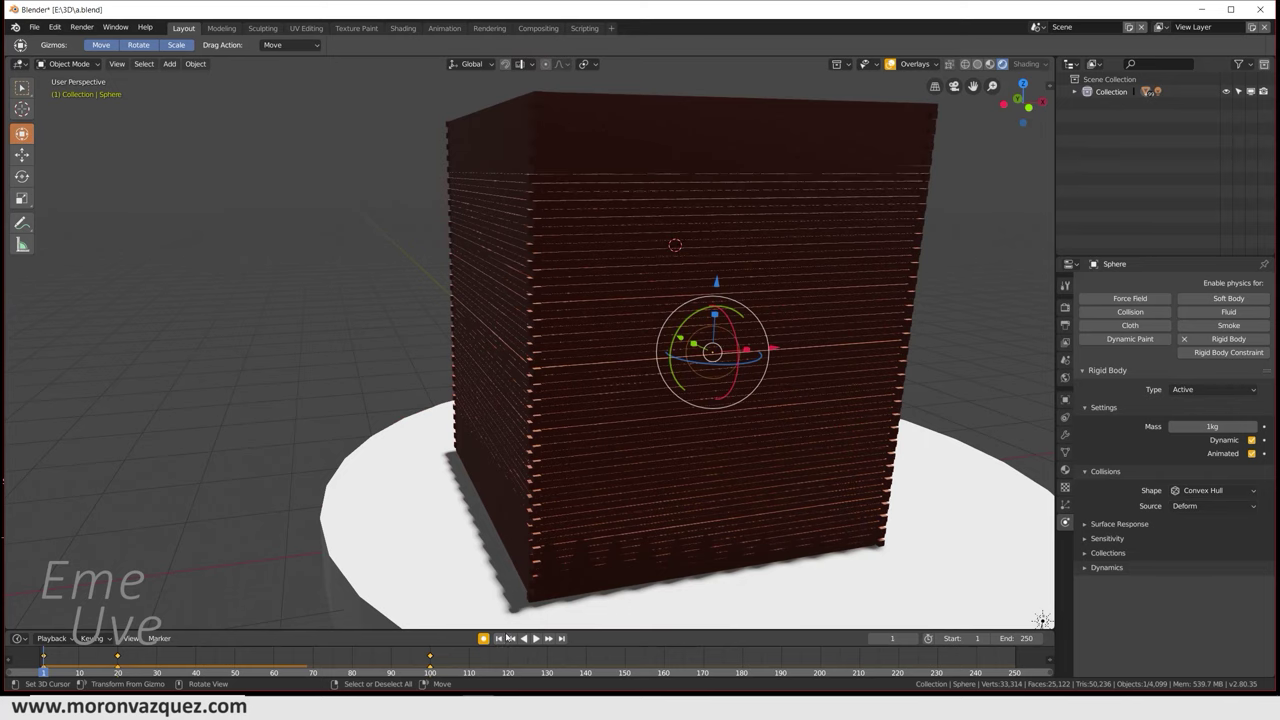
Step: Move the sphere's frame-20 keyframe to frame 40
{"action": "left_click_drag", "start_coordinate": [116, 660], "coordinate": [120, 658]}
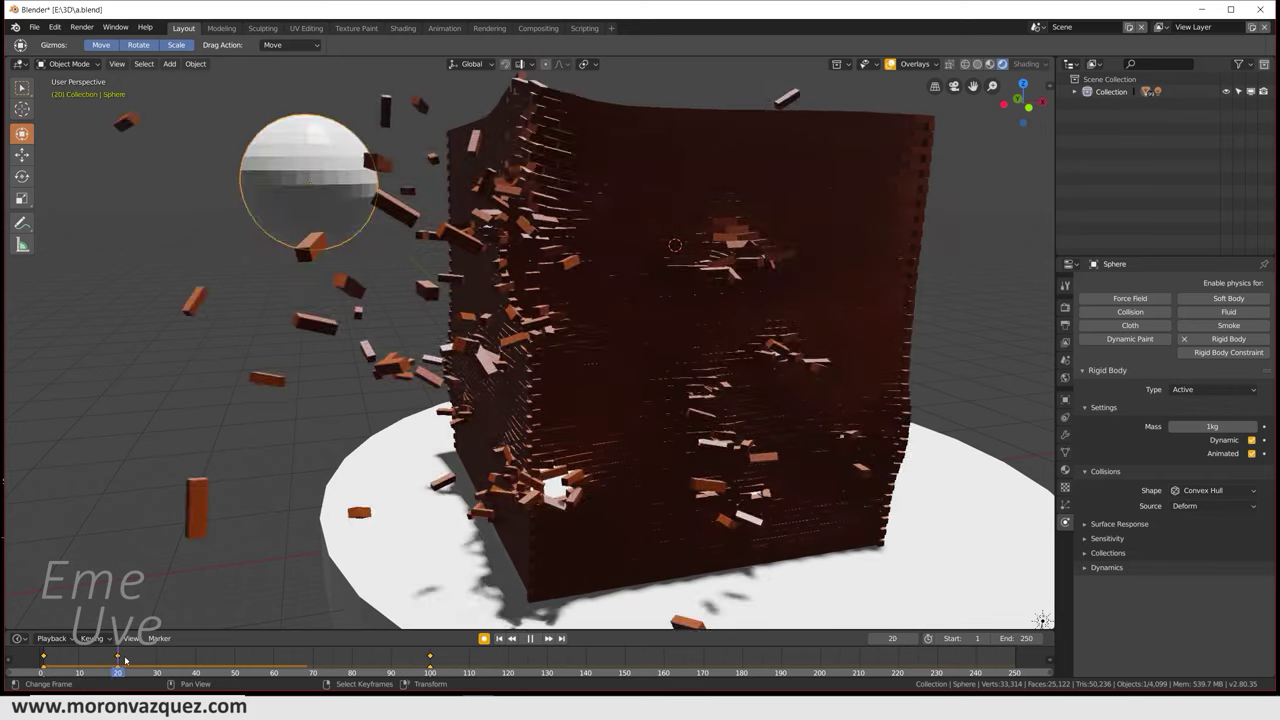
{"action": "key", "text": "g"}
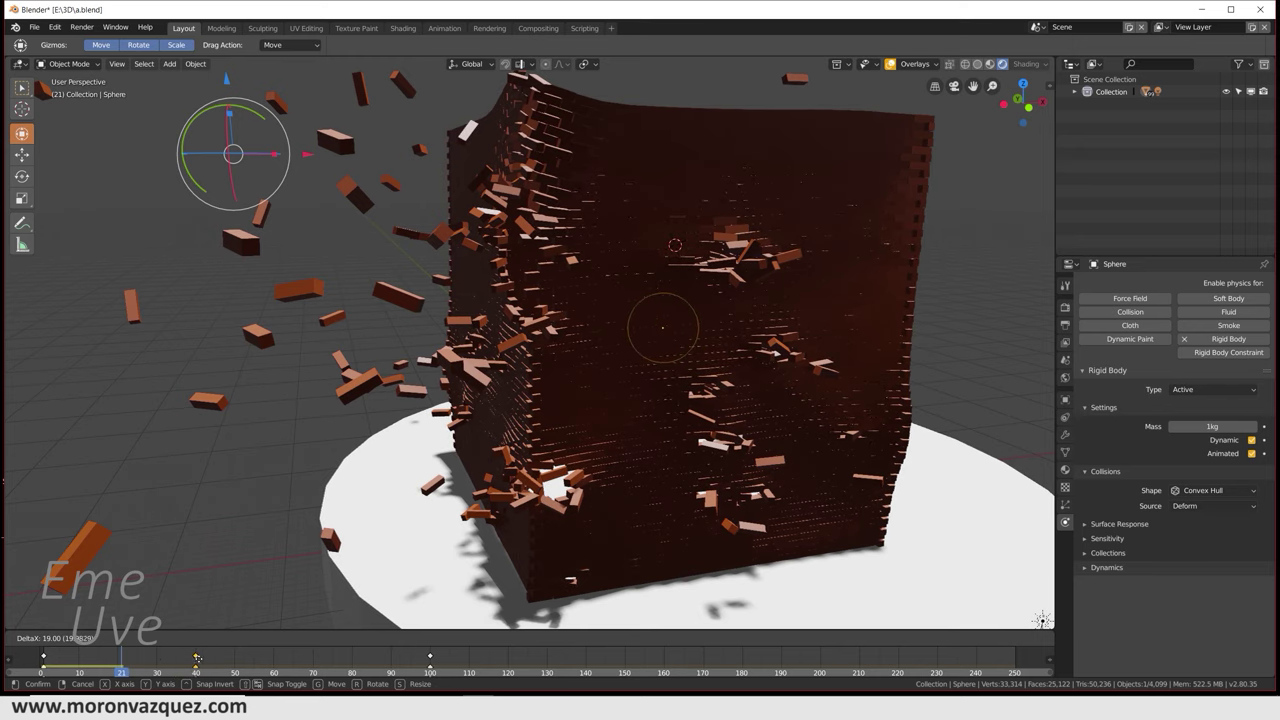
{"action": "key", "text": "Return"}
Step: Play the retimed smash from frame 1, orbit around the collapse, and reset to frame 1
{"action": "left_click", "coordinate": [498, 638]}
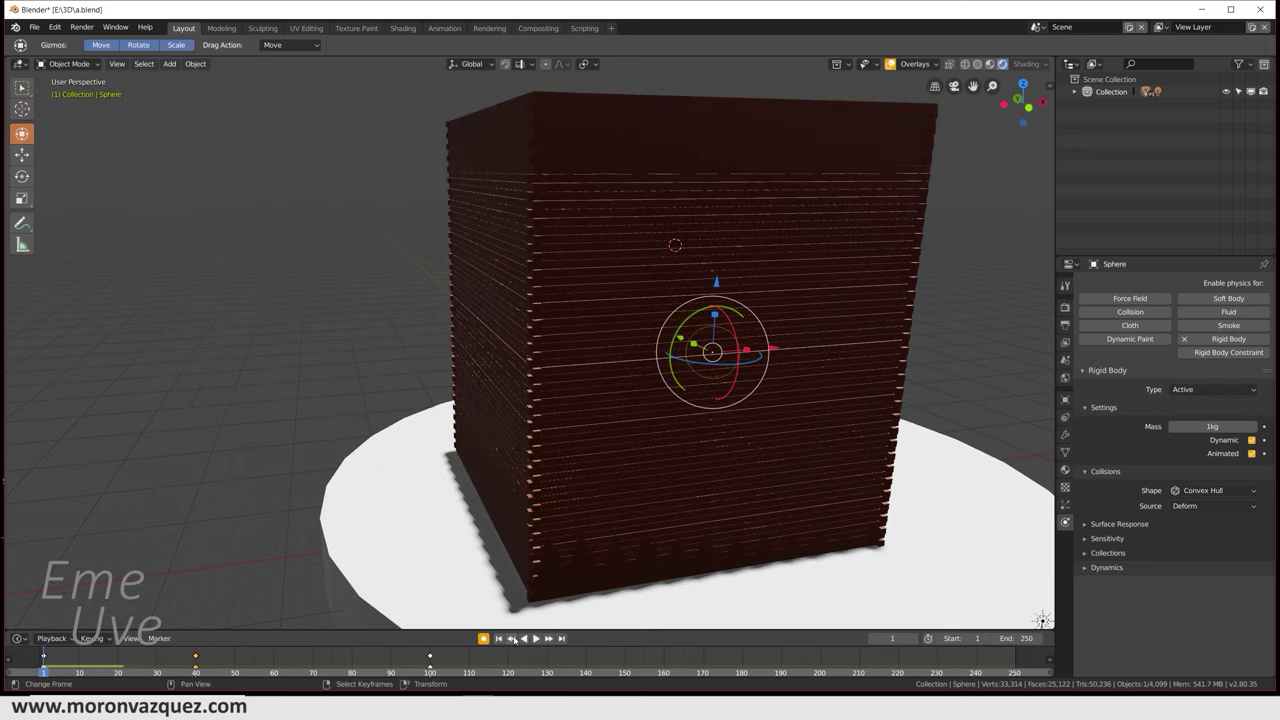
{"action": "left_click", "coordinate": [537, 638]}
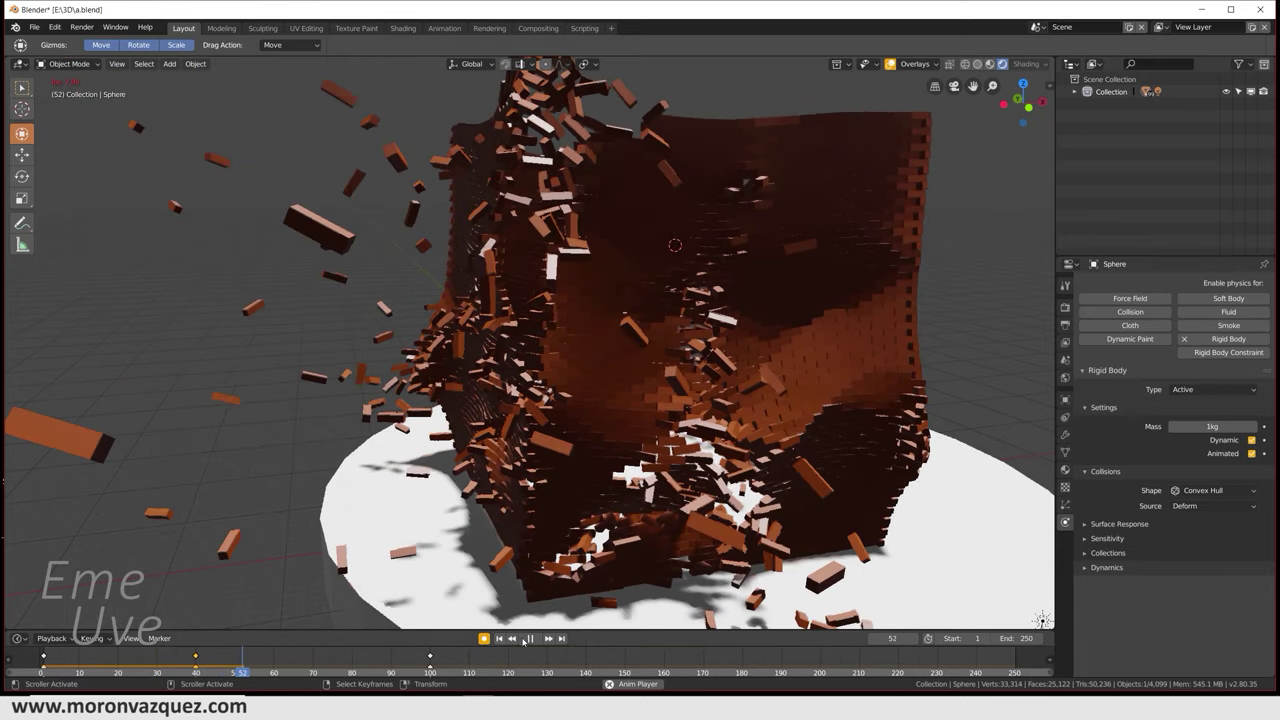
{"action": "key", "text": "Escape"}
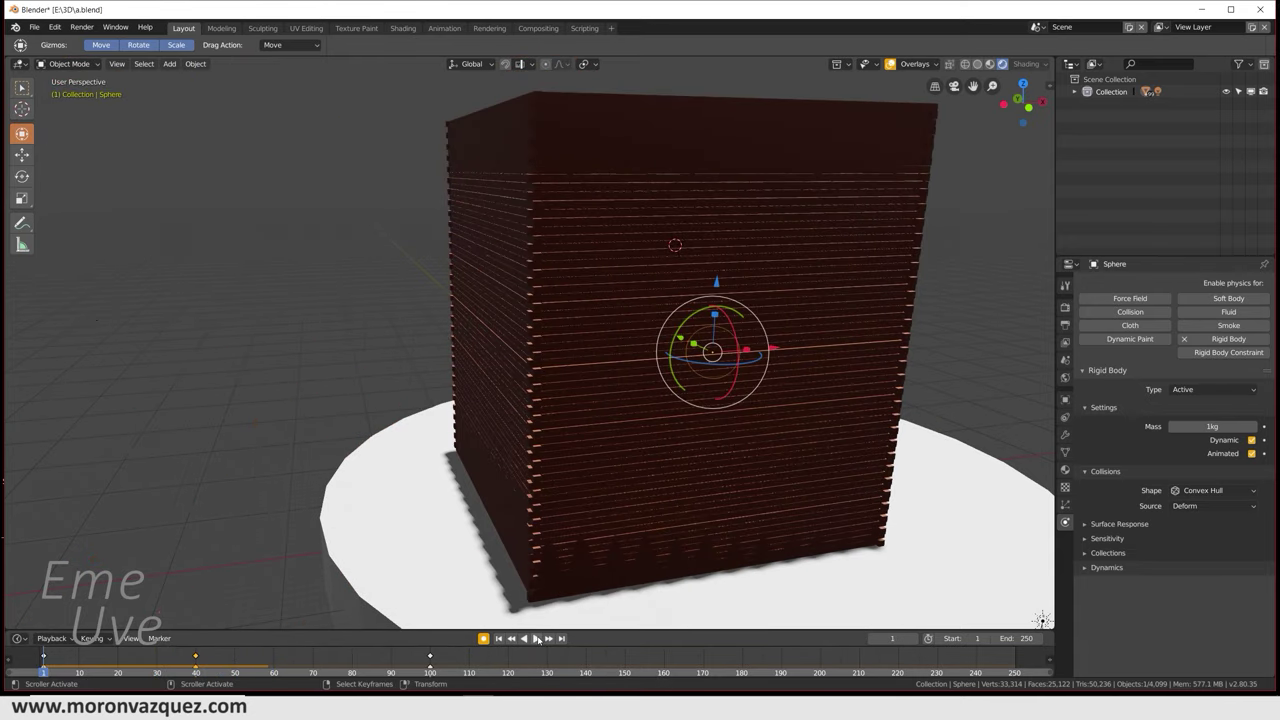
{"action": "left_click", "coordinate": [537, 638]}
{"action": "middle_click_drag", "start_coordinate": [737, 543], "coordinate": [645, 563]}
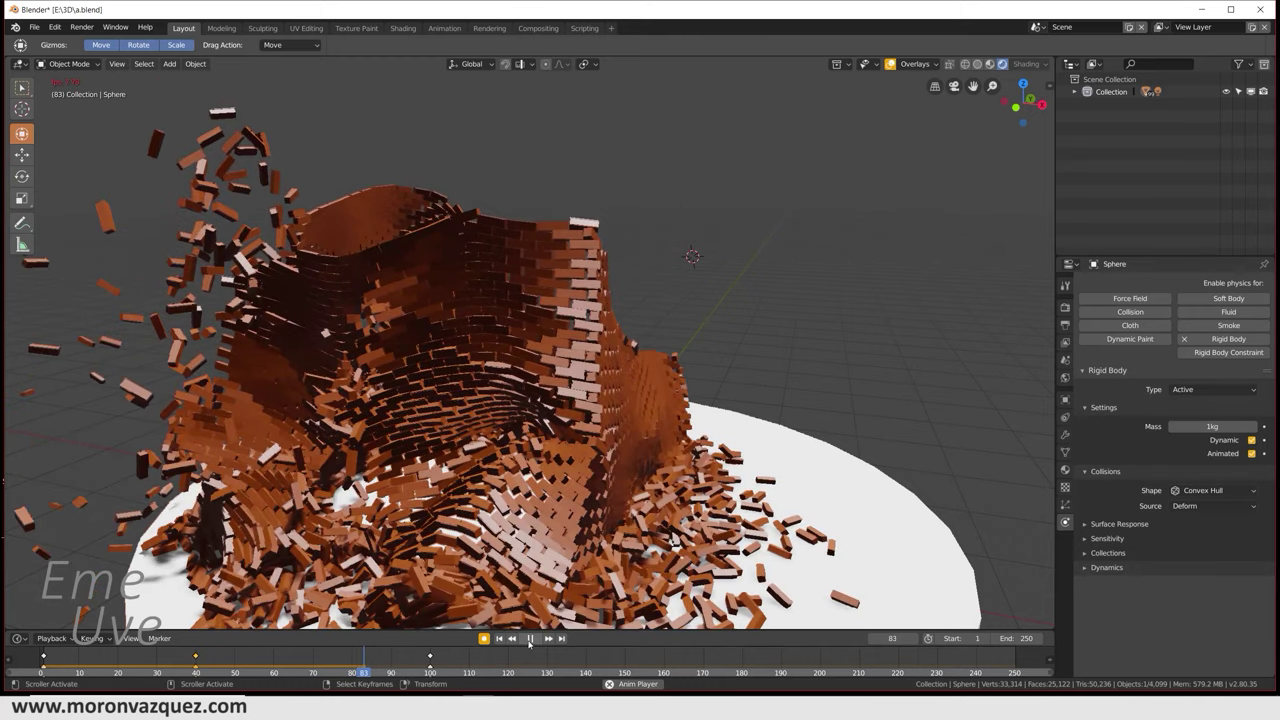
{"action": "middle_click_drag", "start_coordinate": [520, 560], "coordinate": [497, 523]}
{"action": "scroll", "coordinate": [497, 523], "scroll_direction": "down", "scroll_amount": 4}
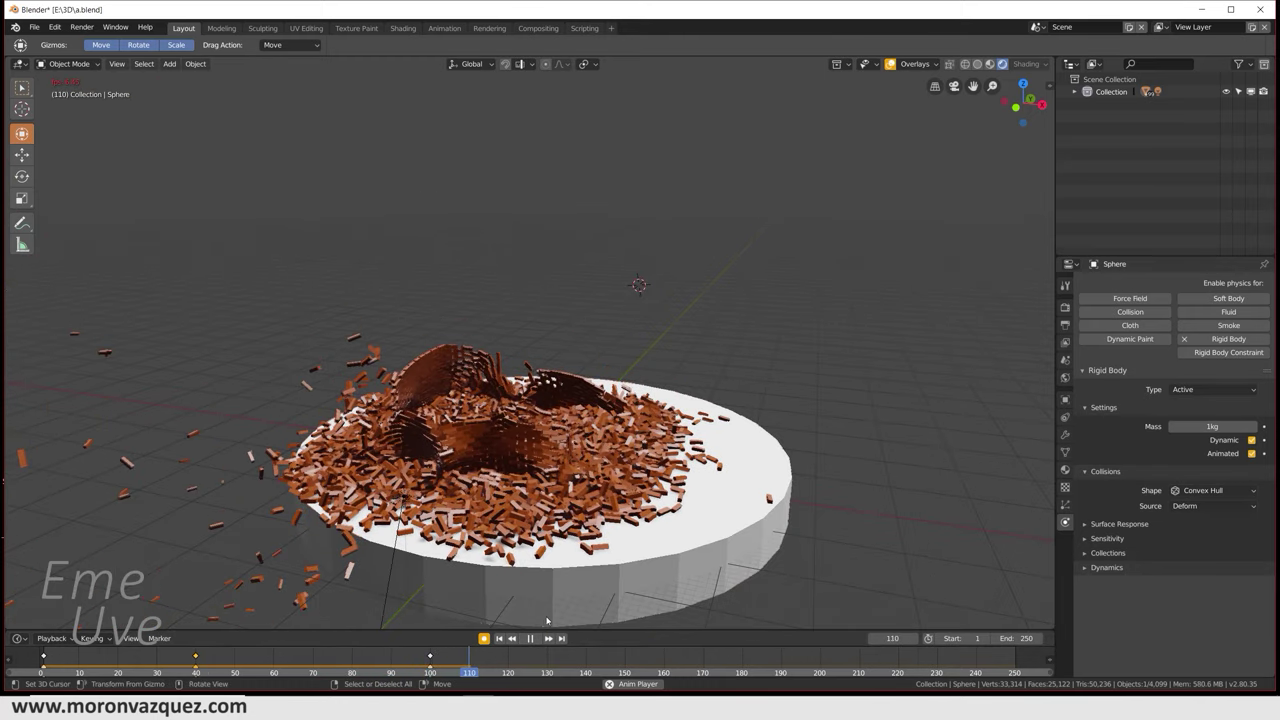
{"action": "left_click", "coordinate": [499, 638]}
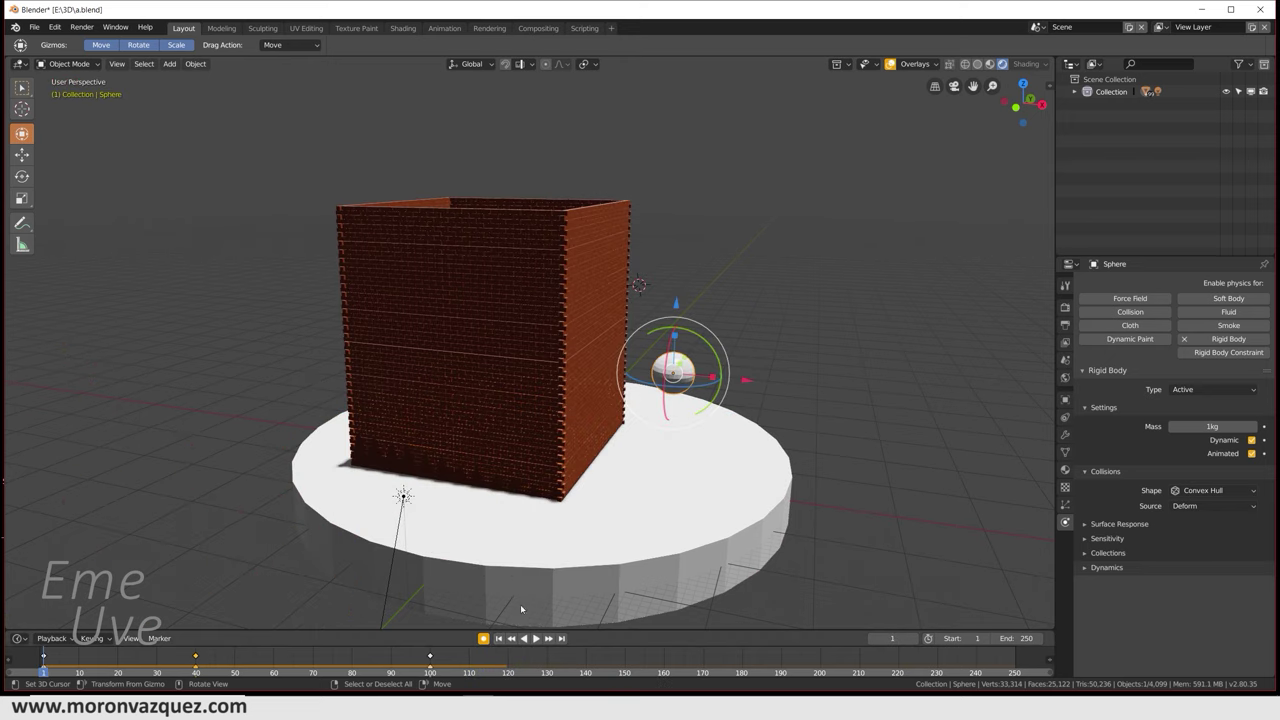
Step: Enable Eevee Bloom and raise its Threshold to 2.830
{"action": "scroll", "coordinate": [520, 608], "scroll_direction": "up", "scroll_amount": 4}
{"action": "middle_click_drag", "start_coordinate": [520, 608], "coordinate": [1053, 507]}
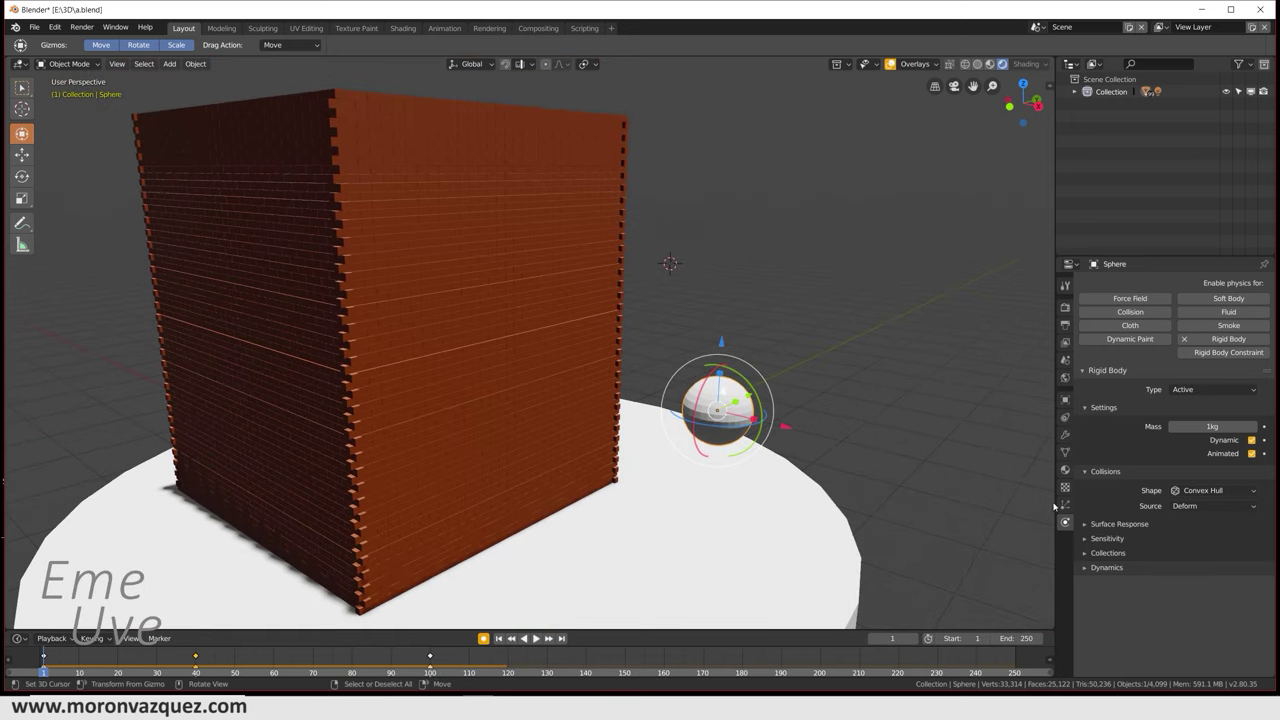
{"action": "left_click", "coordinate": [1066, 309]}
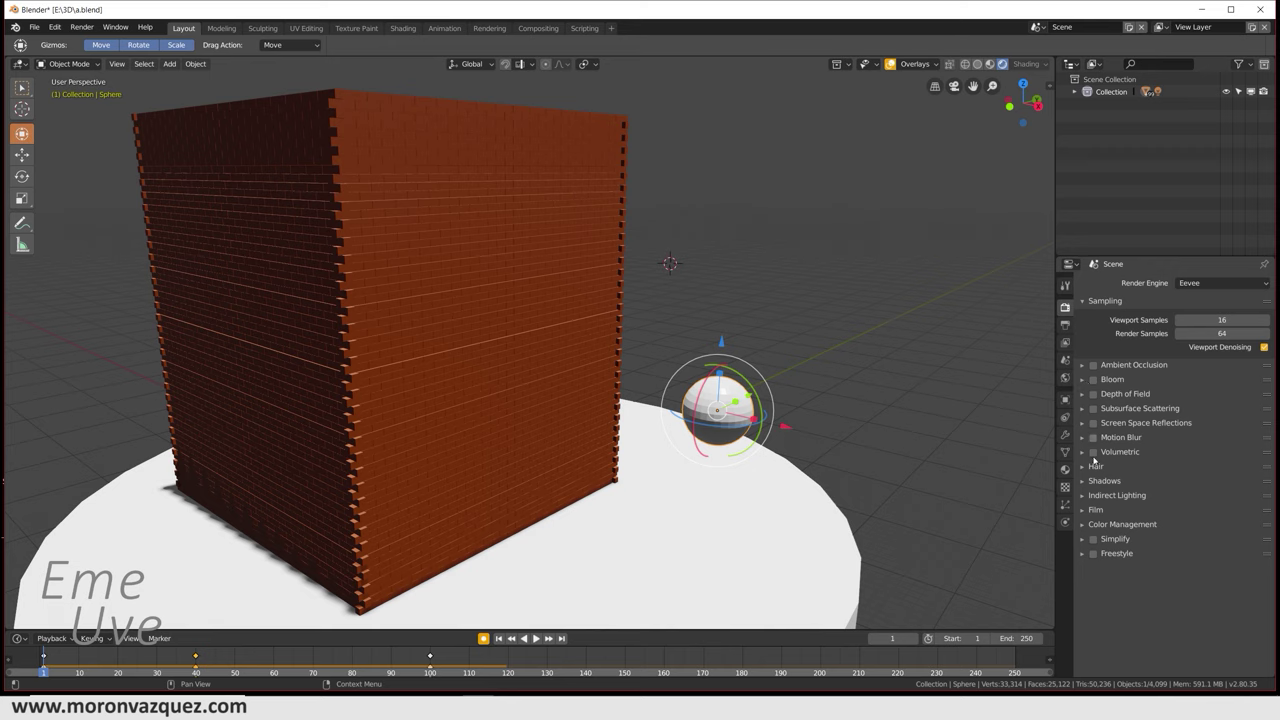
{"action": "left_click", "coordinate": [1093, 380]}
{"action": "left_click", "coordinate": [1112, 379]}
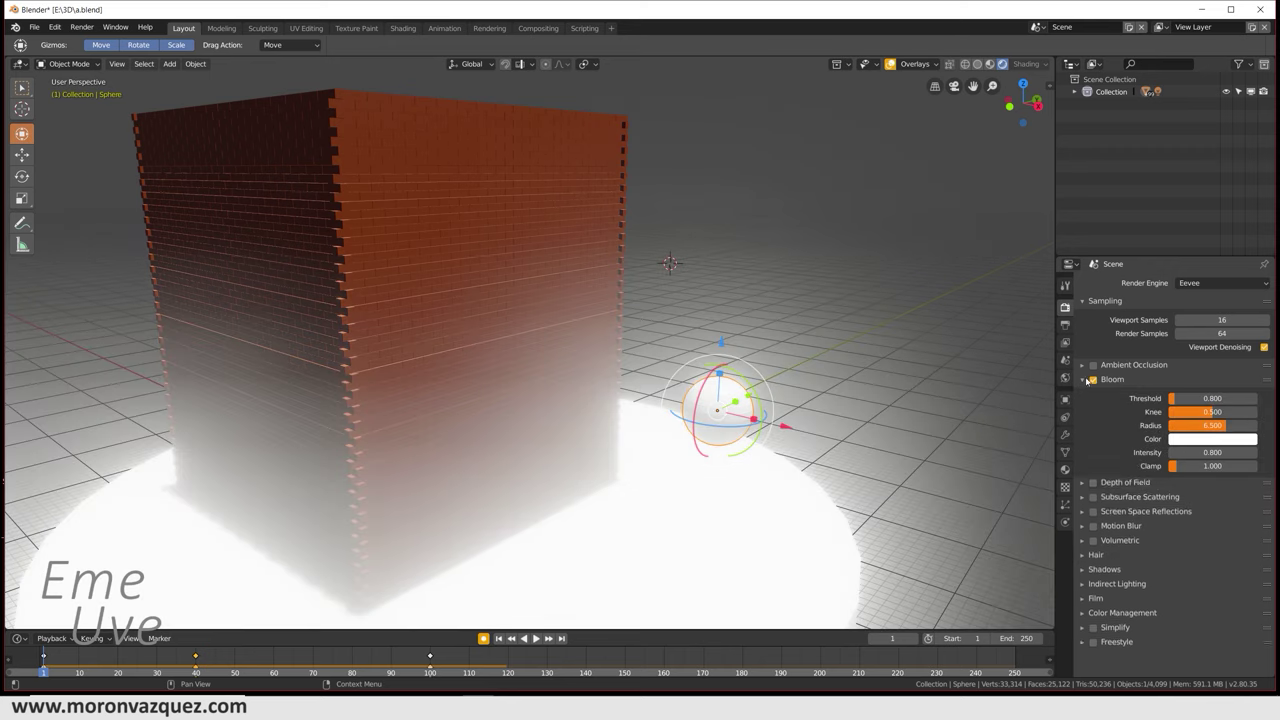
{"action": "mouse_move", "coordinate": [1212, 398]}
{"action": "left_mouse_down"}
{"action": "mouse_move", "coordinate": [1245, 398]}
{"action": "mouse_move", "coordinate": [1205, 398]}
{"action": "left_mouse_up"}
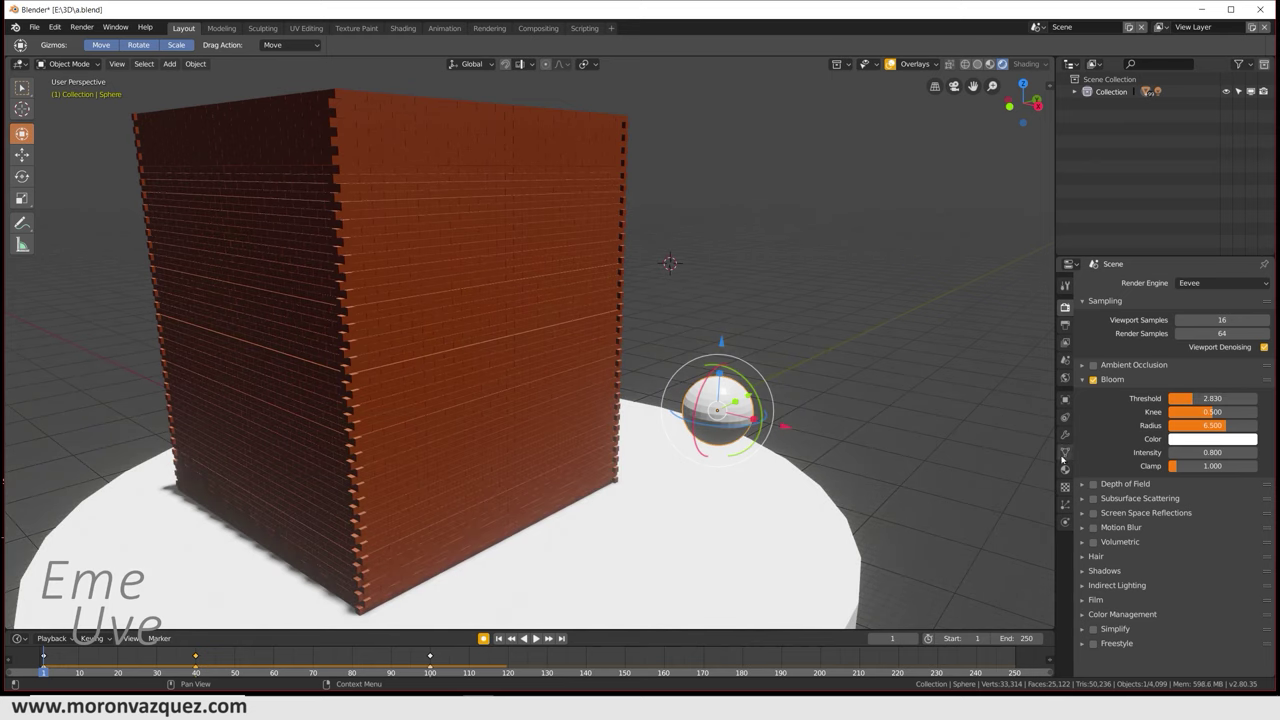
{"action": "left_click", "coordinate": [1066, 470]}
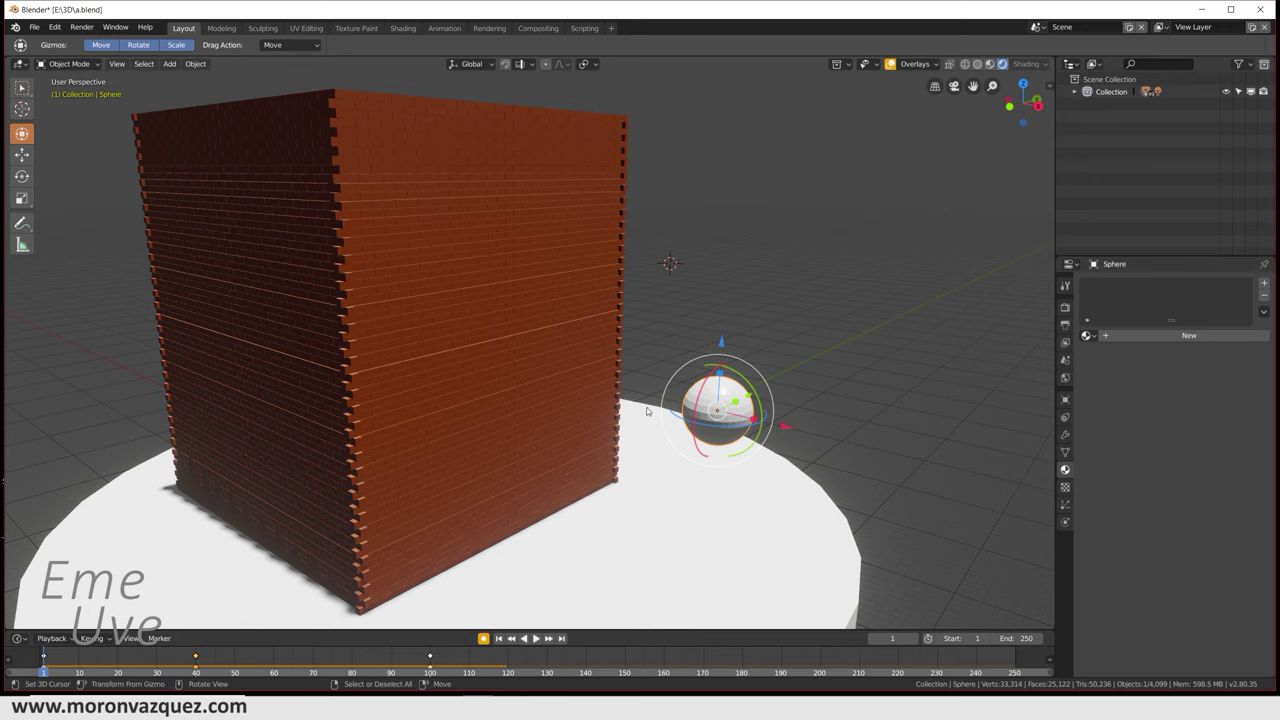
Step: Set the World background colour to pure black
{"action": "left_click", "coordinate": [1088, 335]}
{"action": "key", "text": "Escape"}
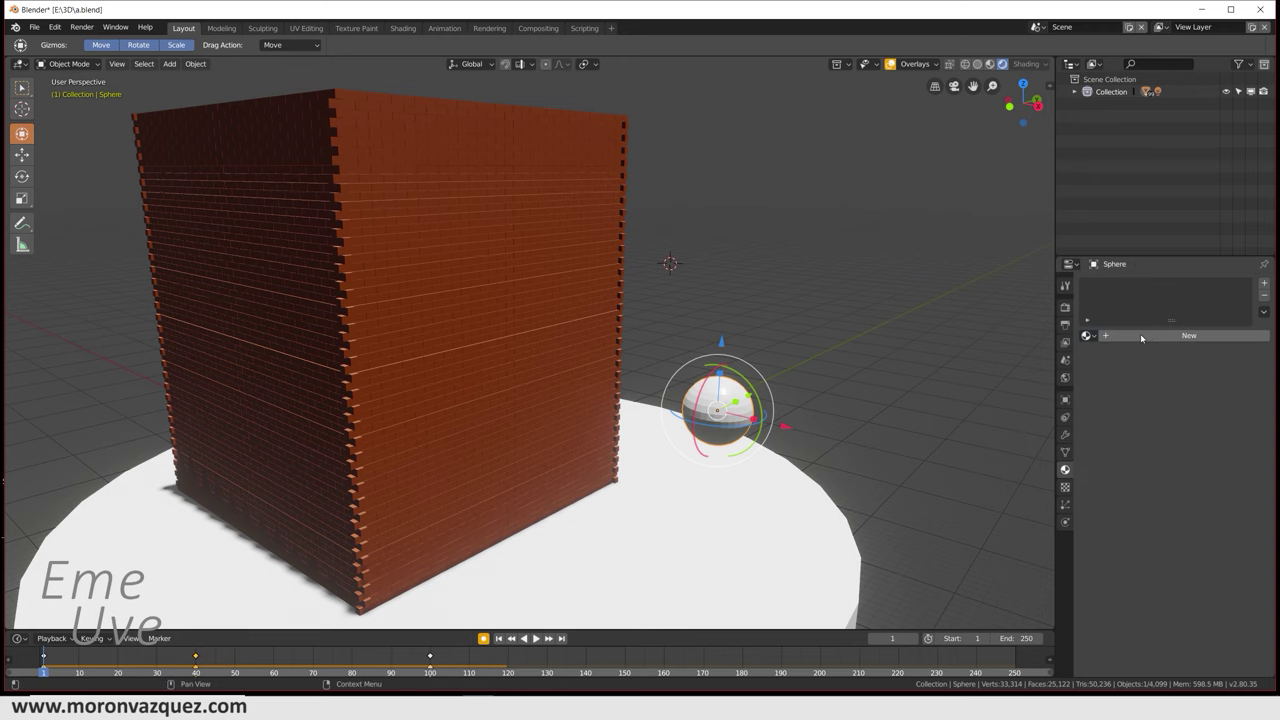
{"action": "left_click", "coordinate": [1065, 377]}
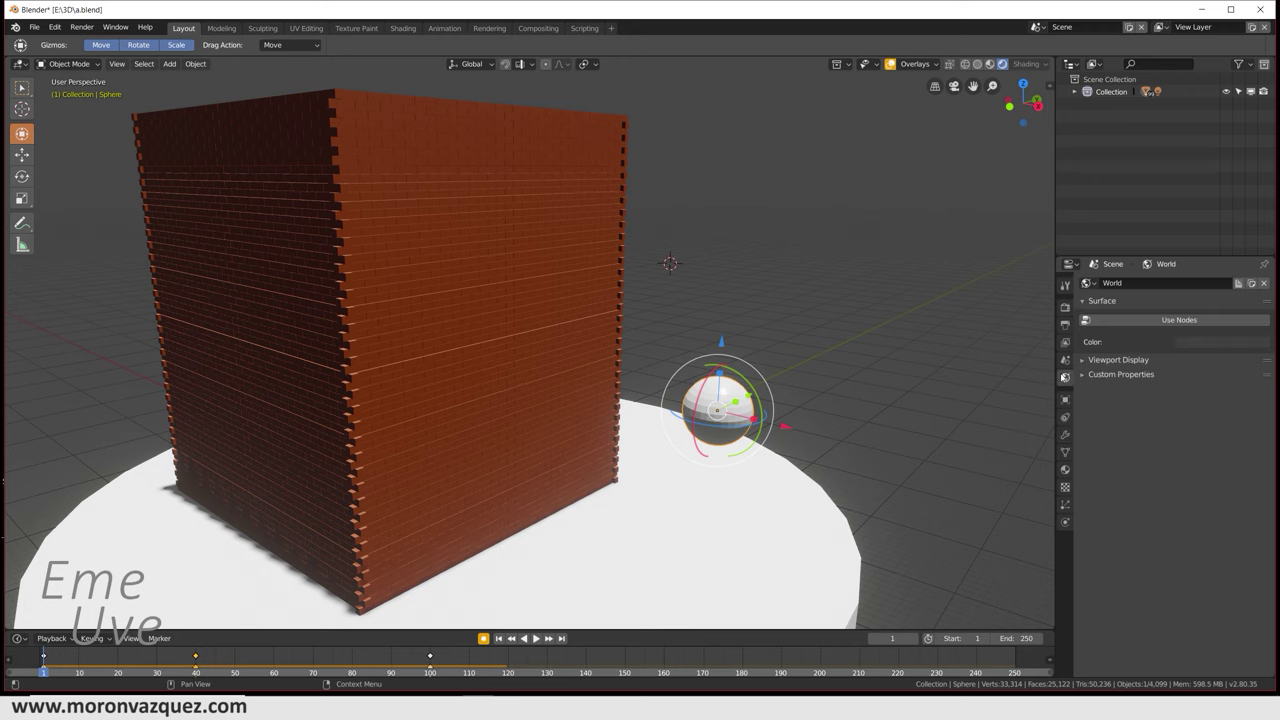
{"action": "left_click", "coordinate": [1192, 341]}
{"action": "left_click_drag", "start_coordinate": [1260, 251], "coordinate": [1260, 266]}
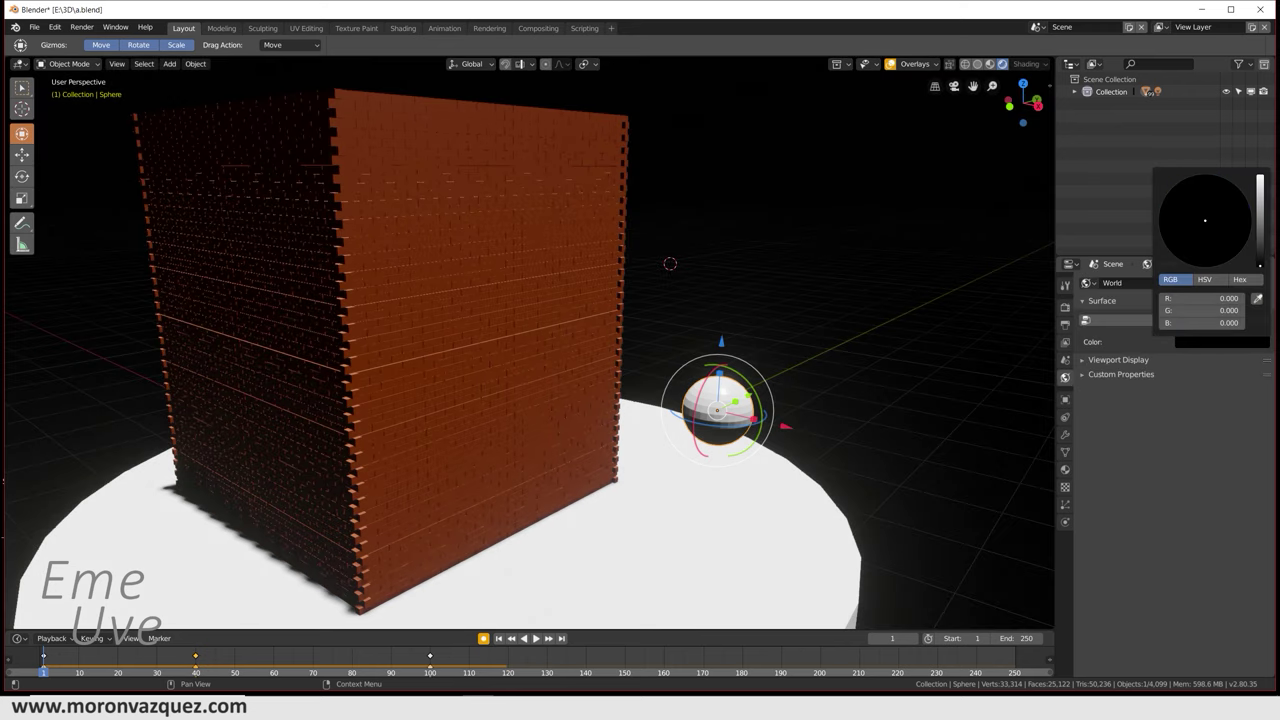
{"action": "left_click", "coordinate": [195, 63]}
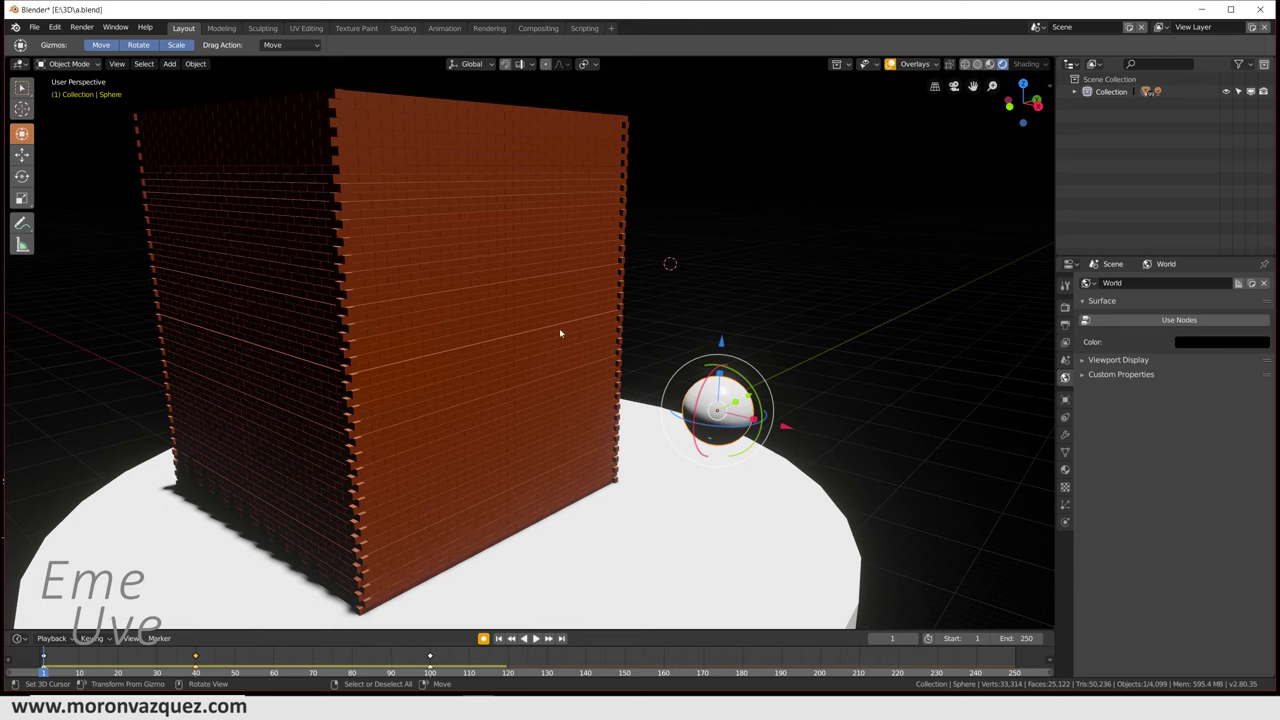
{"action": "scroll", "coordinate": [547, 367], "scroll_direction": "down", "scroll_amount": 2}
{"action": "scroll", "coordinate": [620, 345], "scroll_direction": "down", "scroll_amount": 2}
{"action": "scroll", "coordinate": [632, 336], "scroll_direction": "down", "scroll_amount": 1}
{"action": "middle_click_drag", "start_coordinate": [632, 336], "coordinate": [632, 396]}
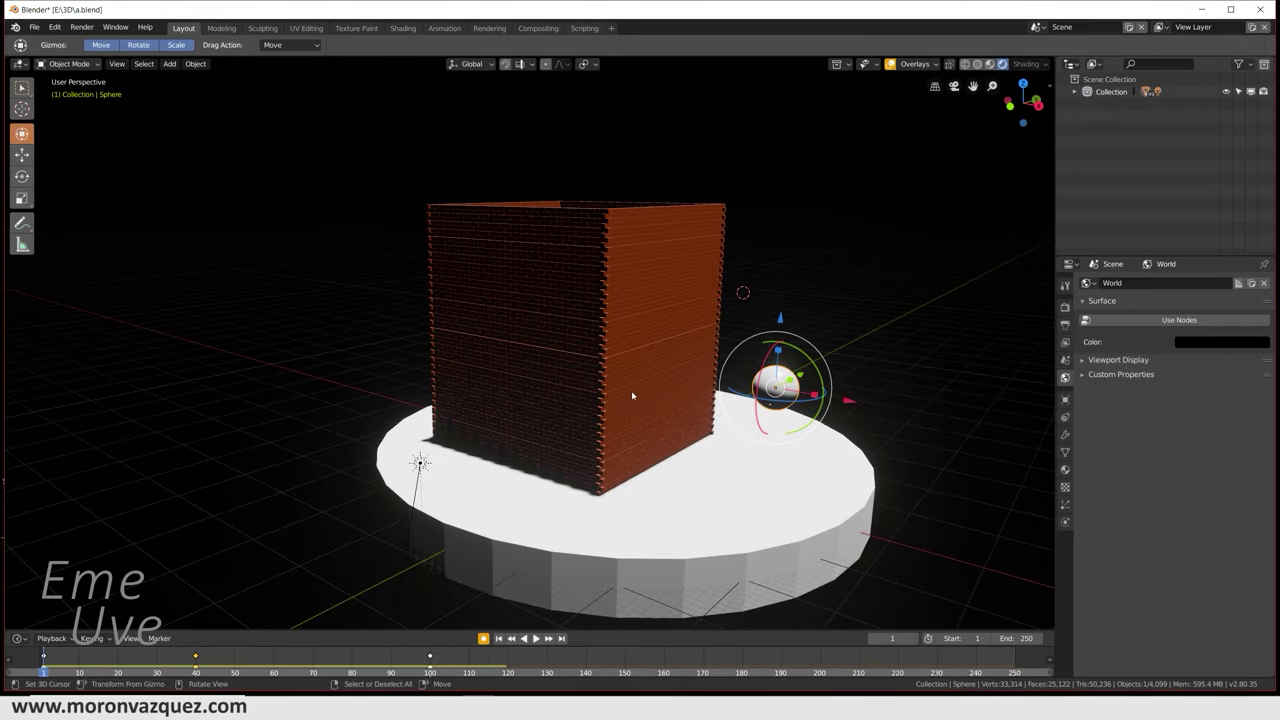
{"action": "left_click", "coordinate": [537, 639]}
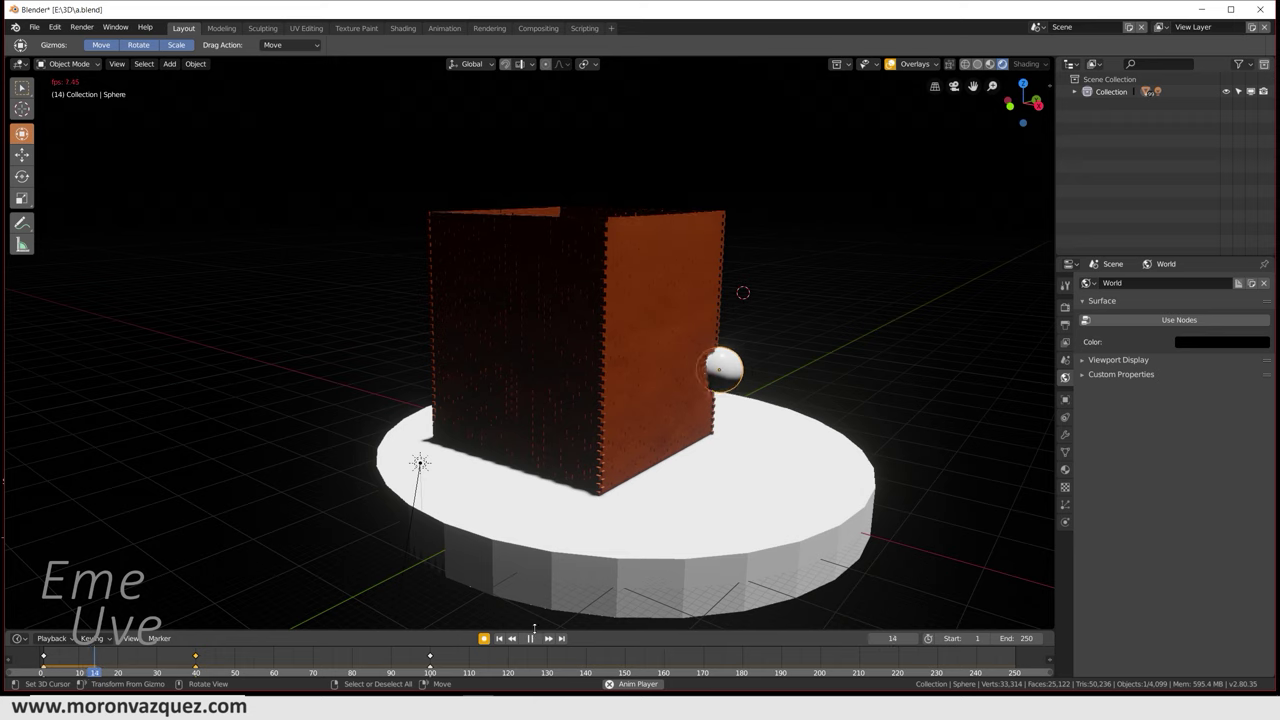
{"action": "middle_click_drag", "start_coordinate": [538, 459], "coordinate": [595, 458]}
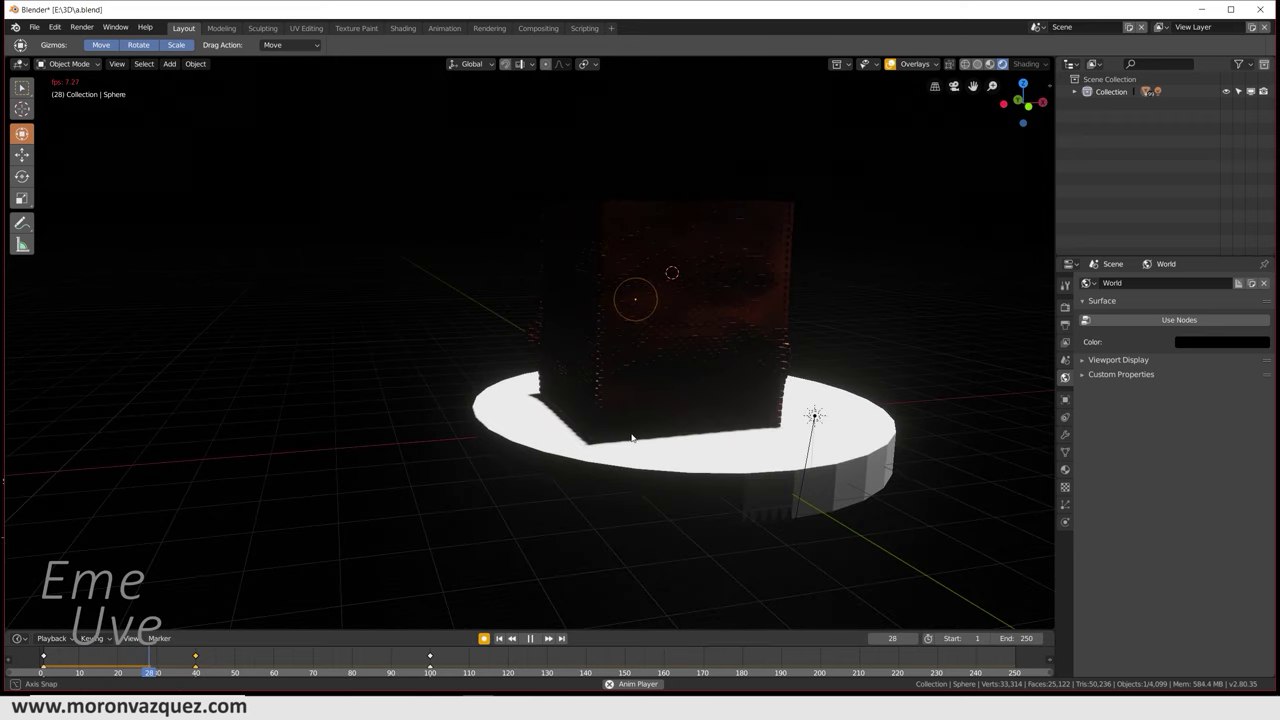
{"action": "middle_click_drag", "start_coordinate": [595, 458], "coordinate": [583, 430]}
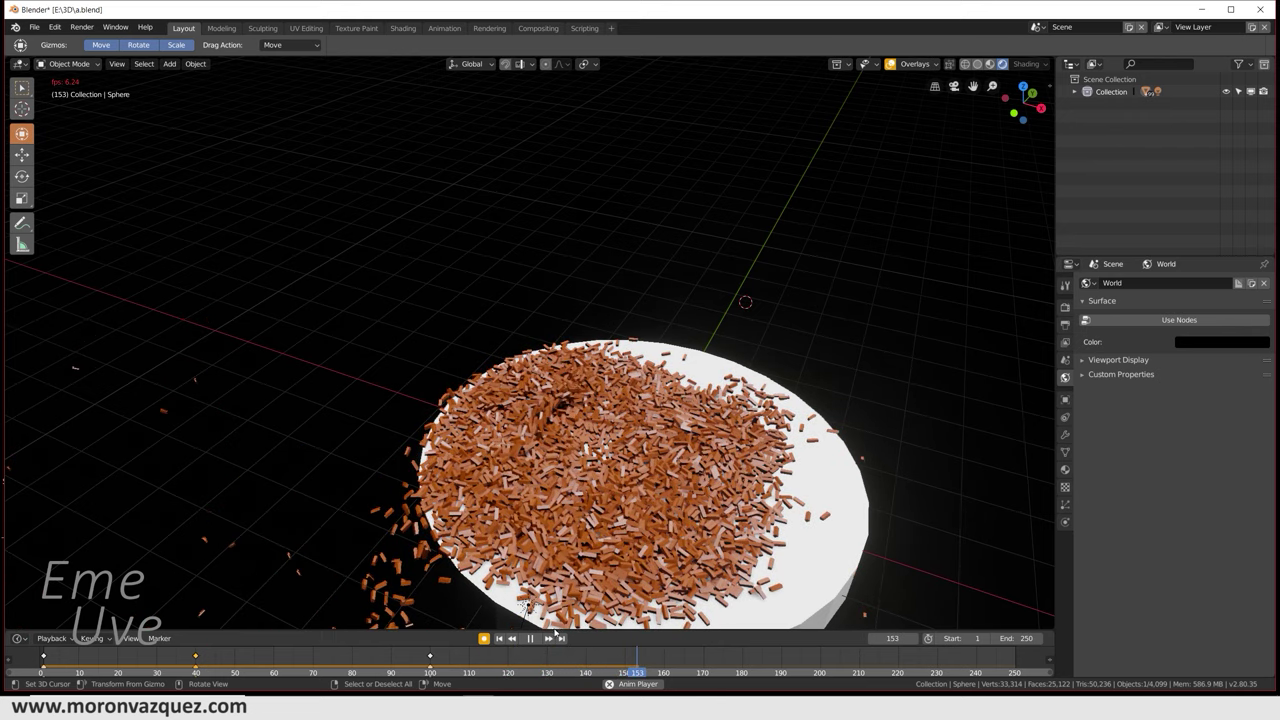
{"action": "left_click", "coordinate": [528, 639]}
{"action": "left_click", "coordinate": [498, 639]}
{"action": "scroll", "coordinate": [713, 494], "scroll_direction": "up", "scroll_amount": 2}
{"action": "scroll", "coordinate": [713, 494], "scroll_direction": "up", "scroll_amount": 4}
{"action": "scroll", "coordinate": [713, 494], "scroll_direction": "down", "scroll_amount": 3}
{"action": "scroll", "coordinate": [714, 494], "scroll_direction": "down", "scroll_amount": 3}
{"action": "middle_click_drag", "start_coordinate": [714, 494], "coordinate": [575, 463]}
{"action": "scroll", "coordinate": [575, 463], "scroll_direction": "up", "scroll_amount": 4}
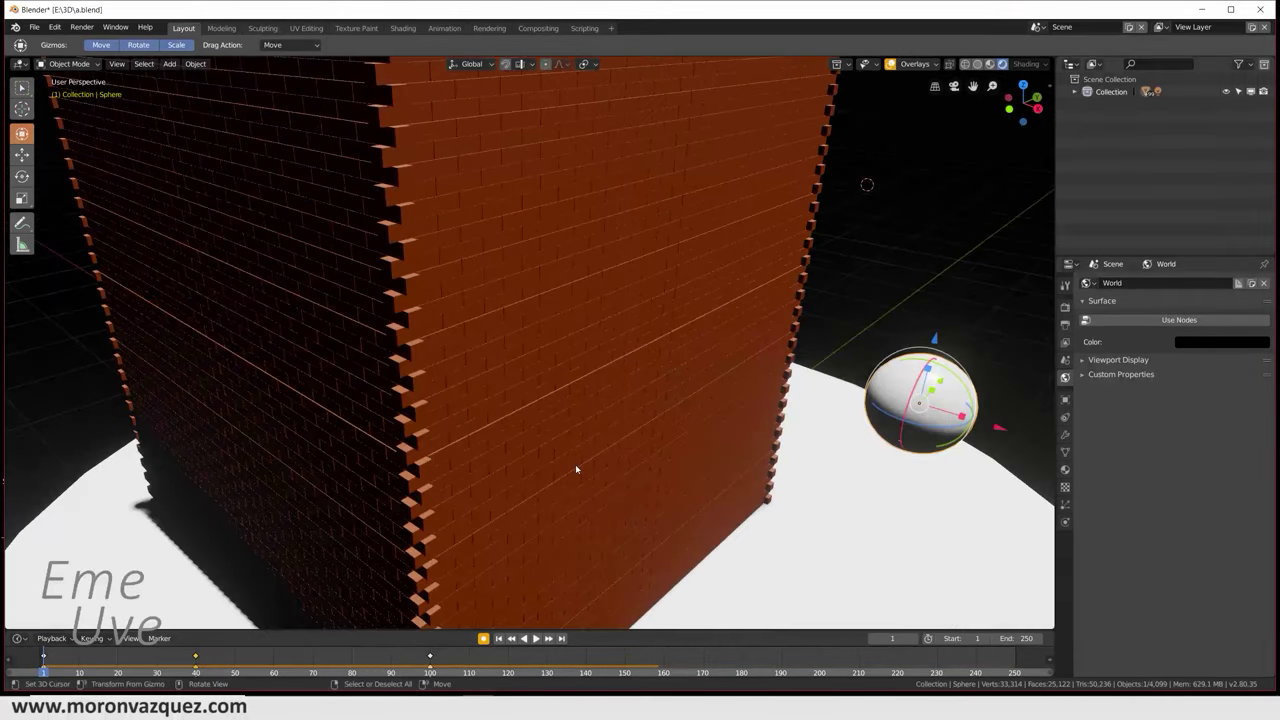
{"action": "scroll", "coordinate": [575, 464], "scroll_direction": "down", "scroll_amount": 3}
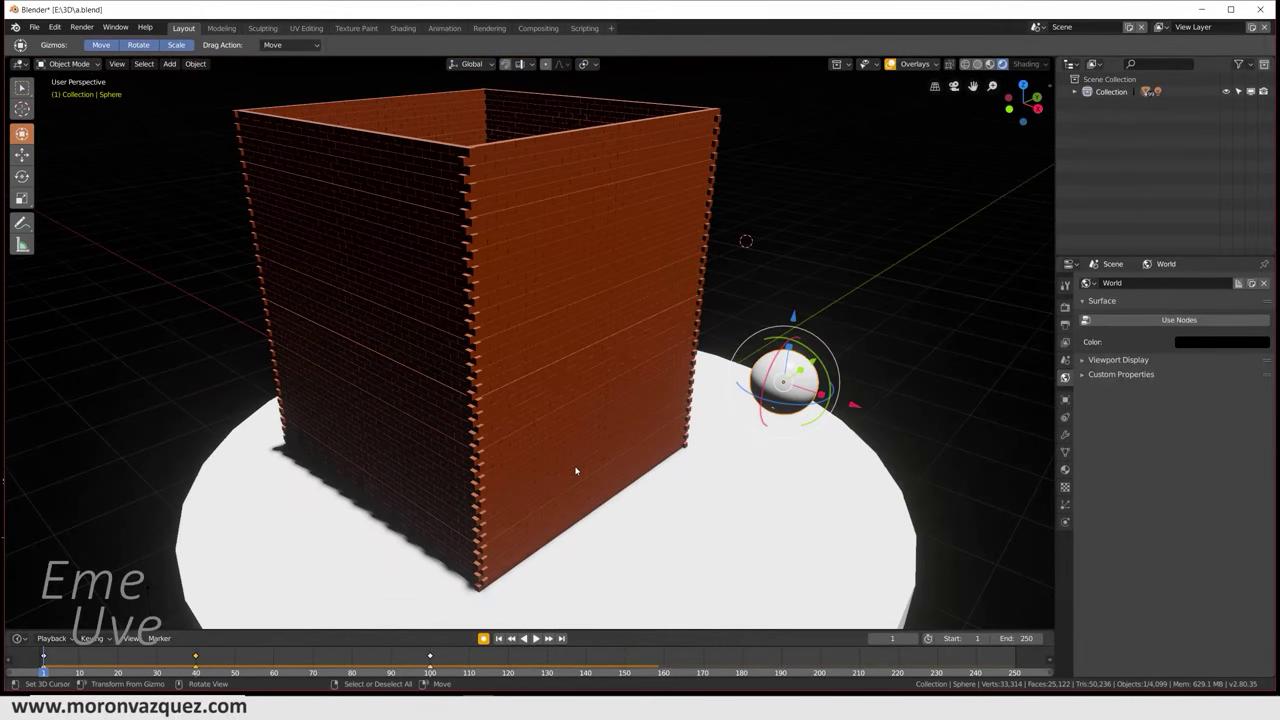
{"action": "left_click", "coordinate": [537, 638]}
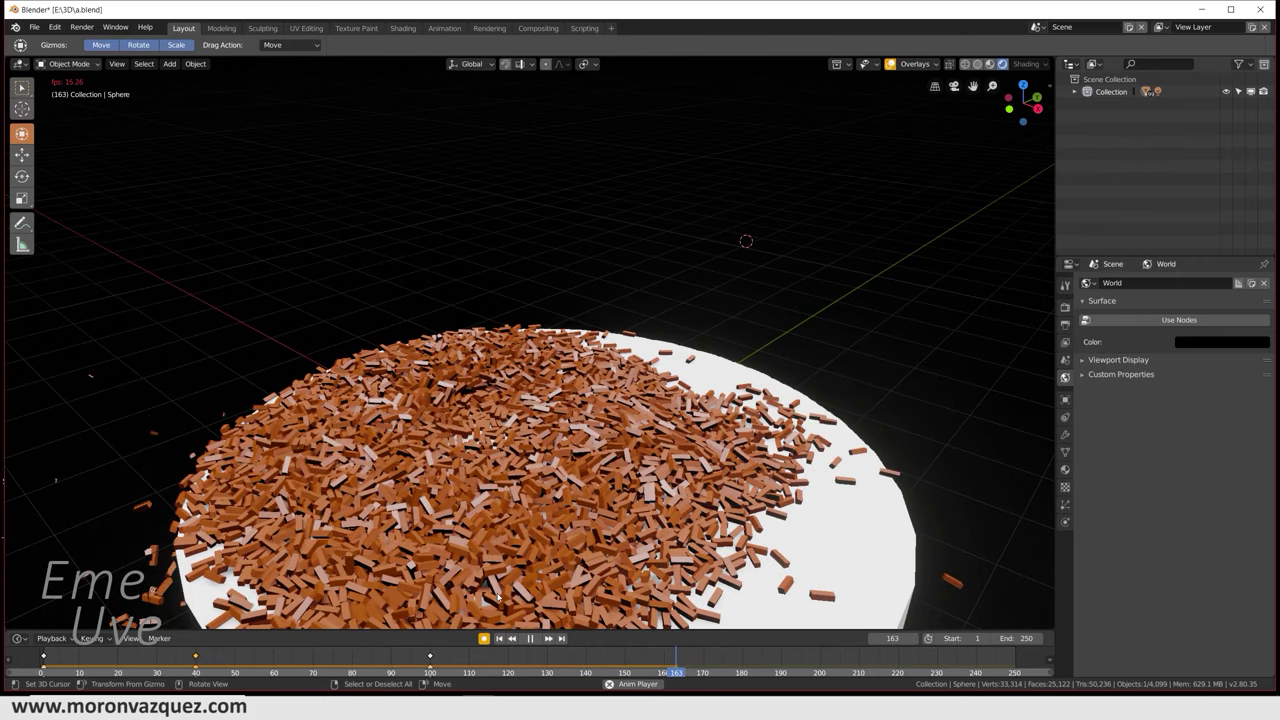
{"action": "mouse_move", "coordinate": [497, 596]}
{"action": "middle_mouse_down"}
{"action": "mouse_move", "coordinate": [560, 538]}
{"action": "mouse_move", "coordinate": [604, 578]}
{"action": "middle_mouse_up"}
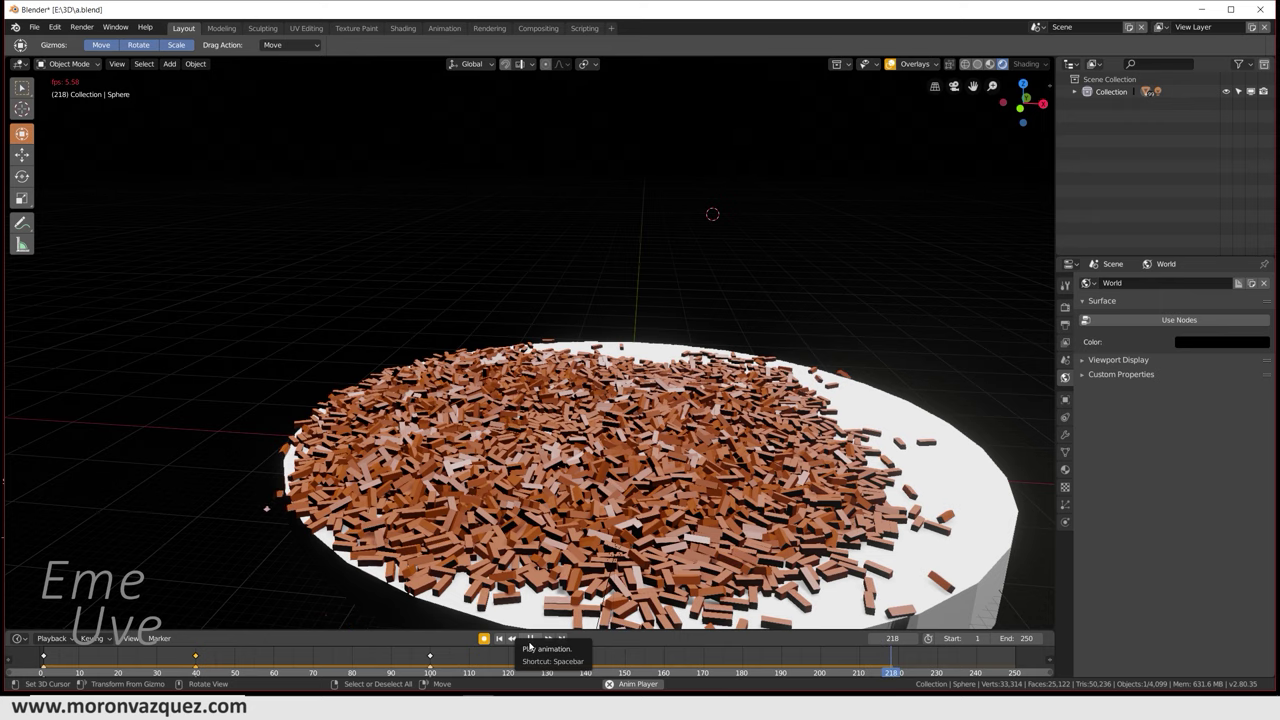
{"action": "left_click", "coordinate": [531, 638]}
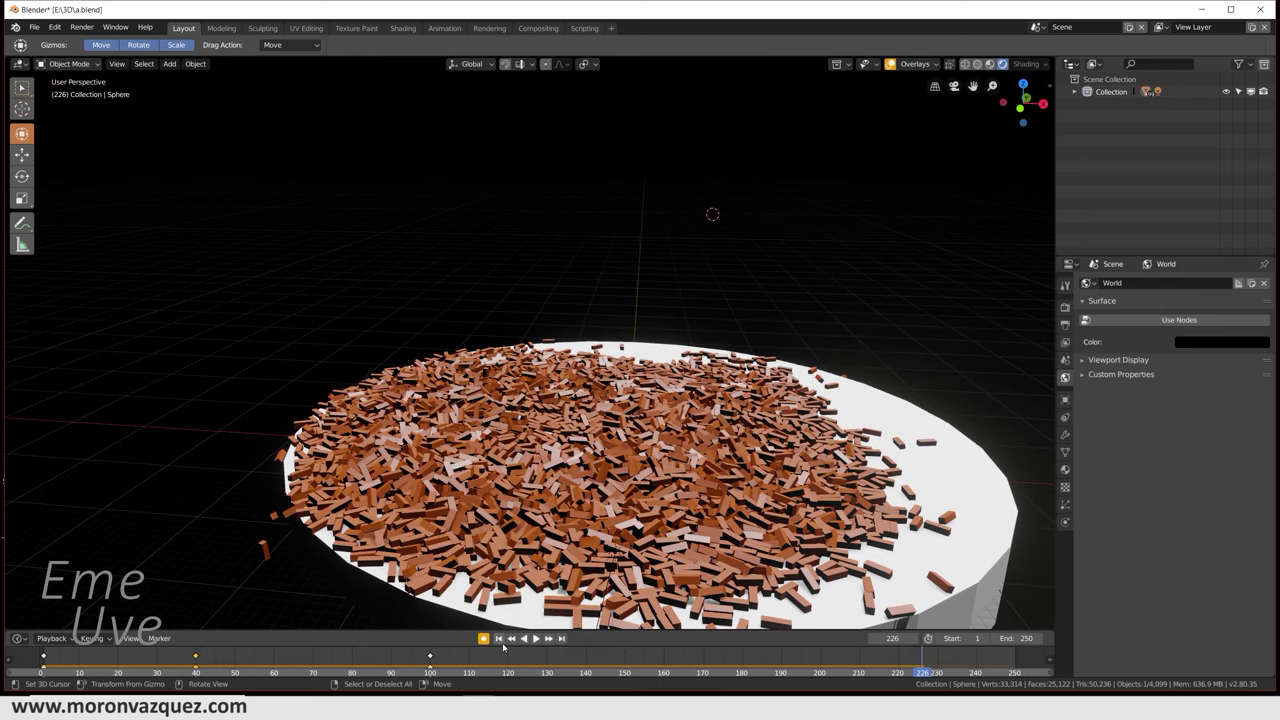
{"action": "left_click", "coordinate": [499, 639]}
{"action": "middle_click_drag", "start_coordinate": [755, 446], "coordinate": [720, 412]}
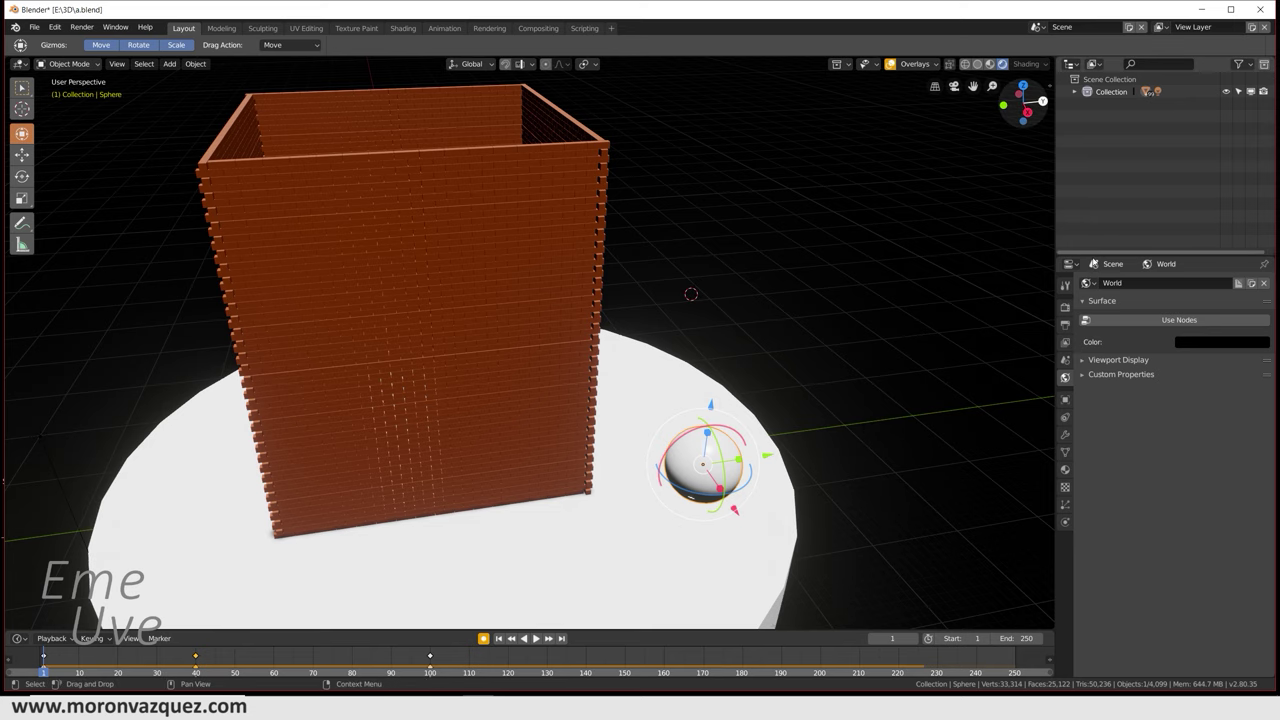
Step: Save the project file and switch the render engine to Cycles
{"action": "left_click", "coordinate": [34, 27]}
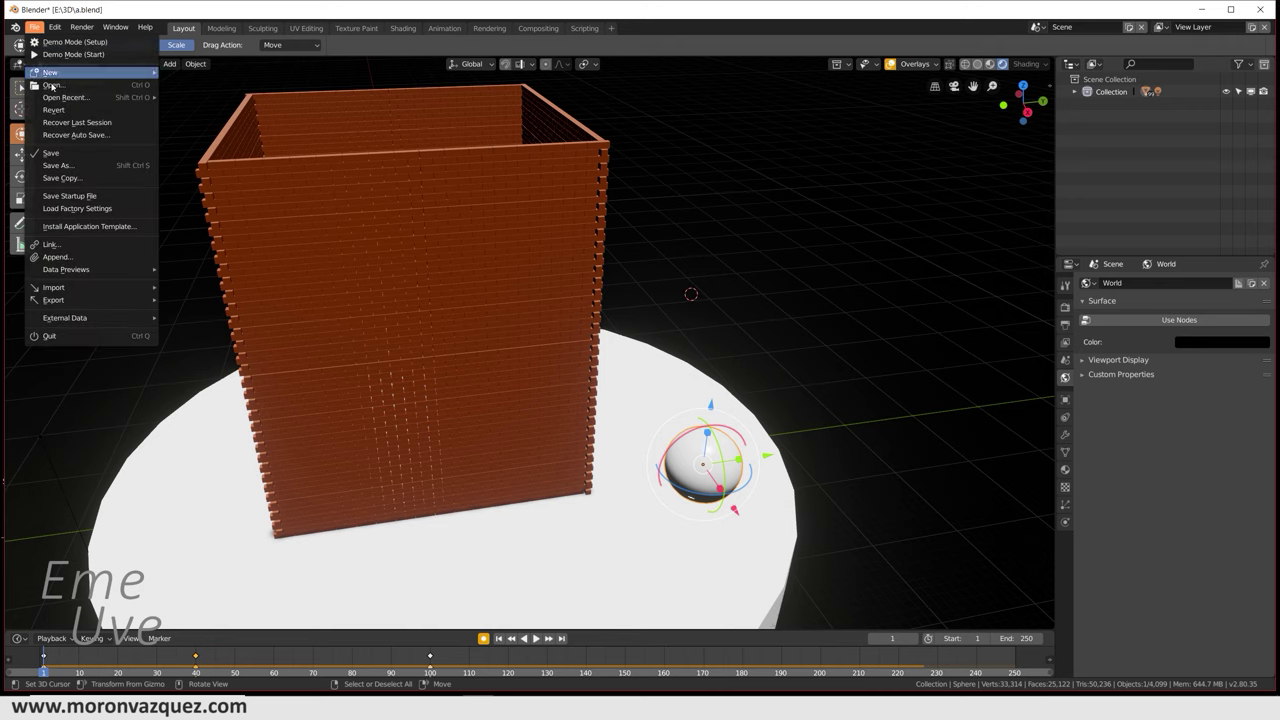
{"action": "left_click", "coordinate": [54, 155]}
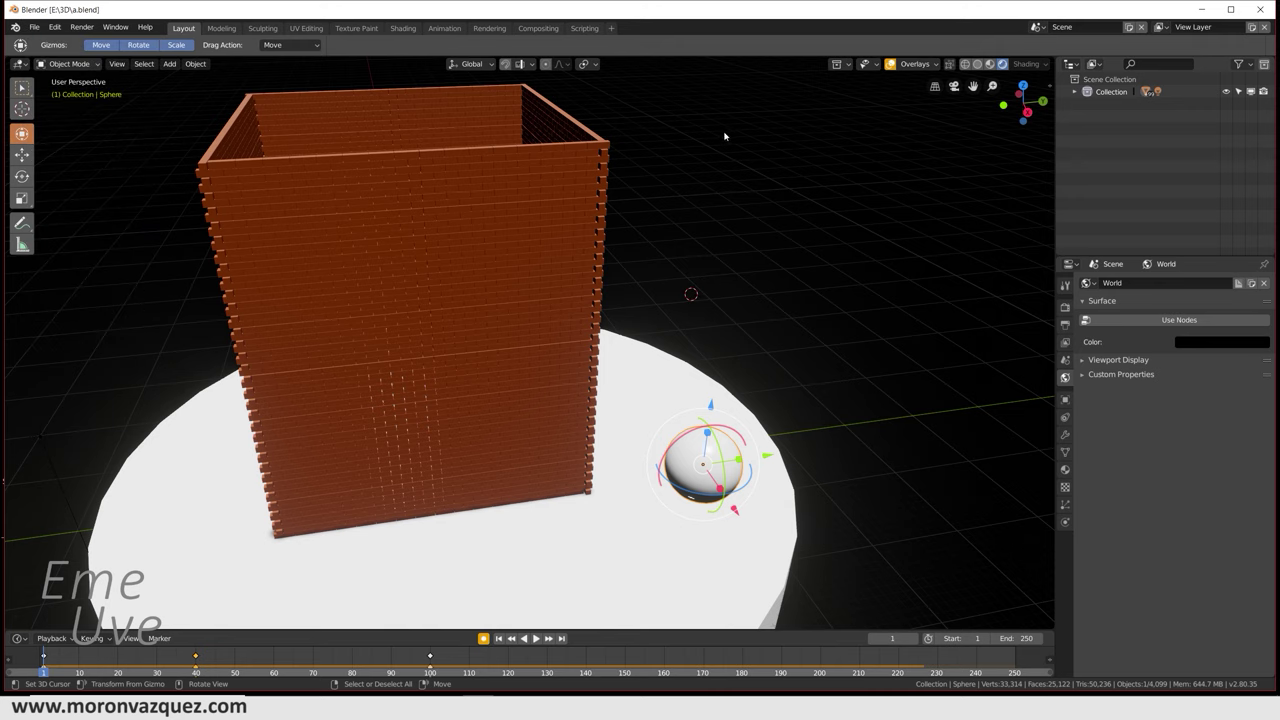
{"action": "left_click", "coordinate": [1067, 308]}
{"action": "left_click", "coordinate": [1197, 284]}
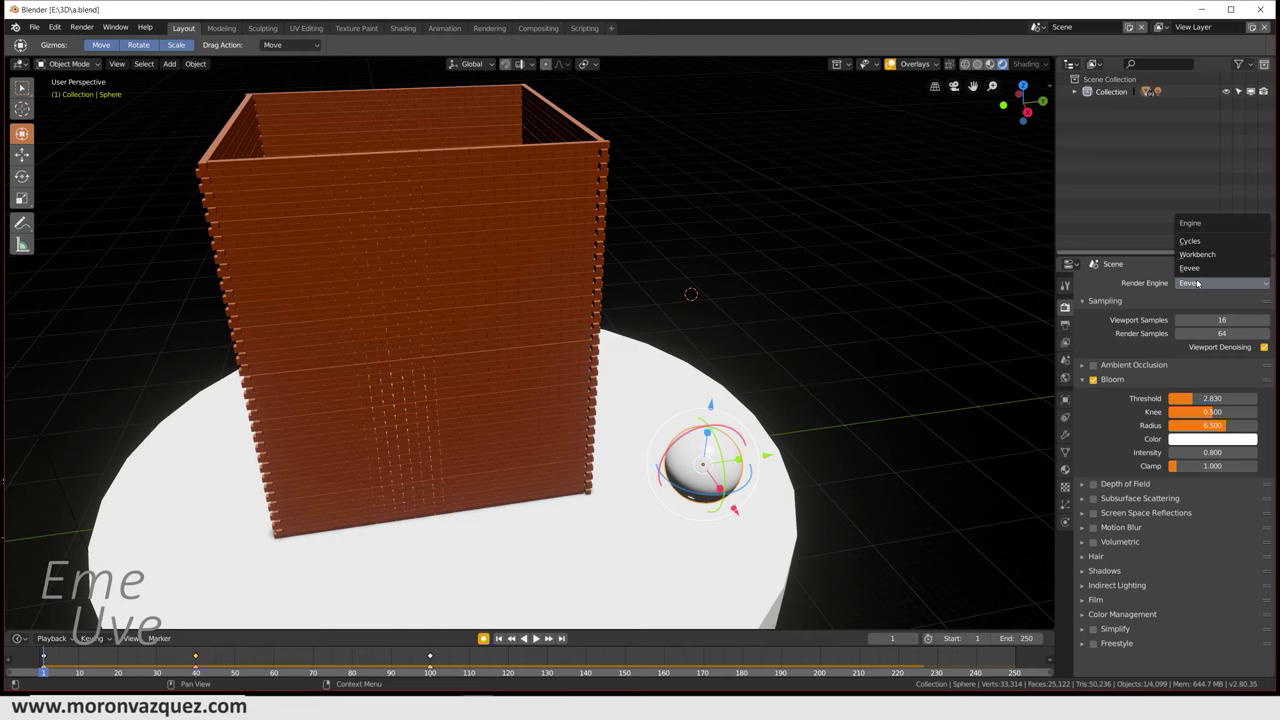
{"action": "left_click", "coordinate": [1205, 242]}
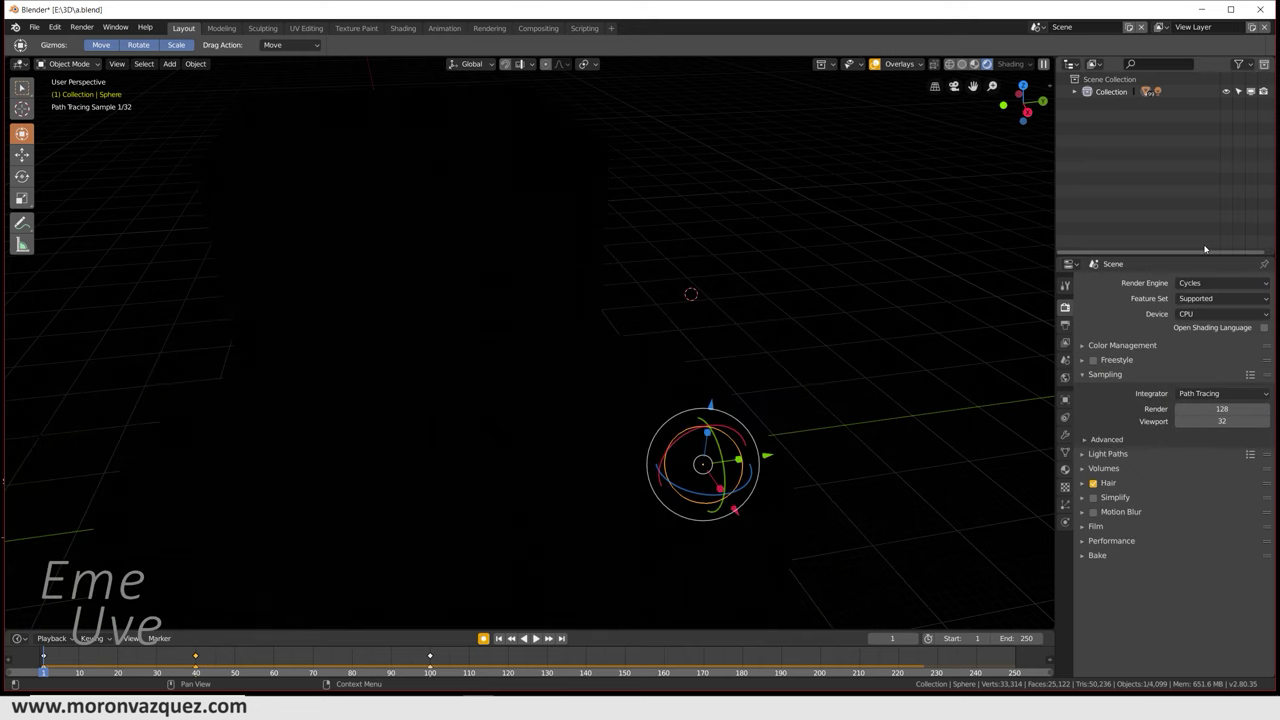
Step: Orbit the path-traced viewport from above, then set the render engine back to Eevee
{"action": "key", "text": "shift+a"}
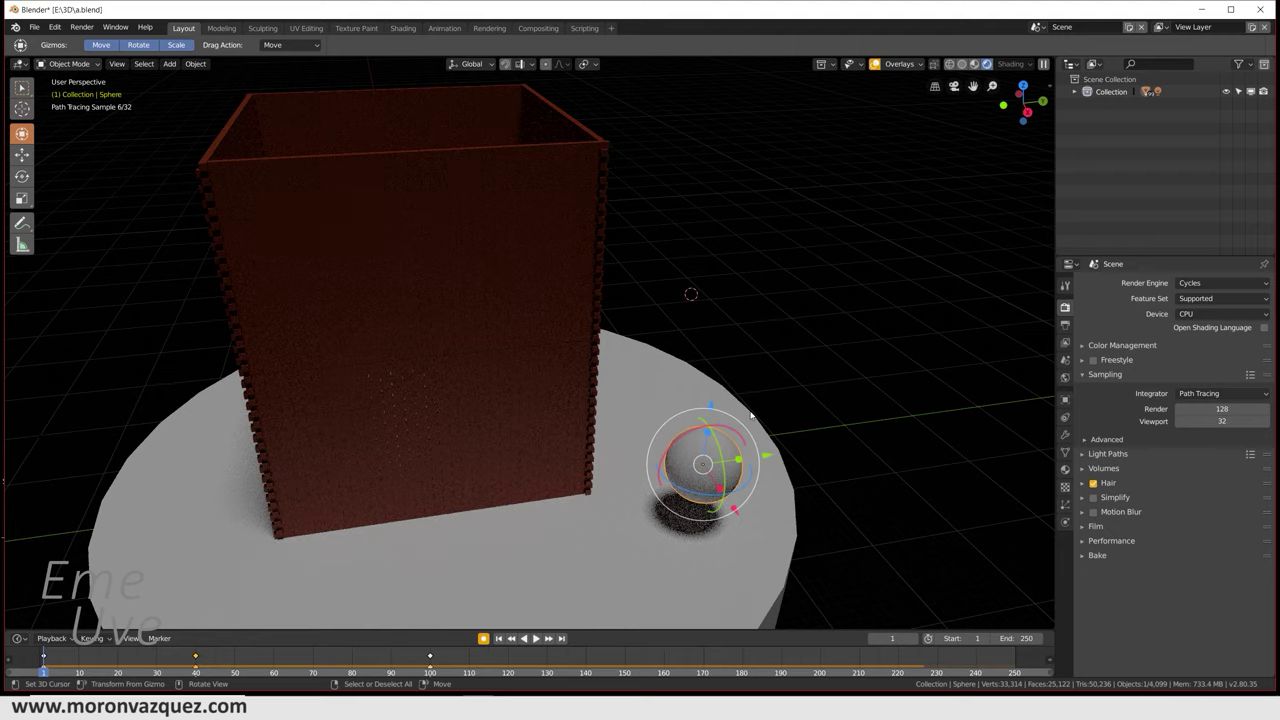
{"action": "middle_click_drag", "start_coordinate": [855, 457], "coordinate": [826, 402]}
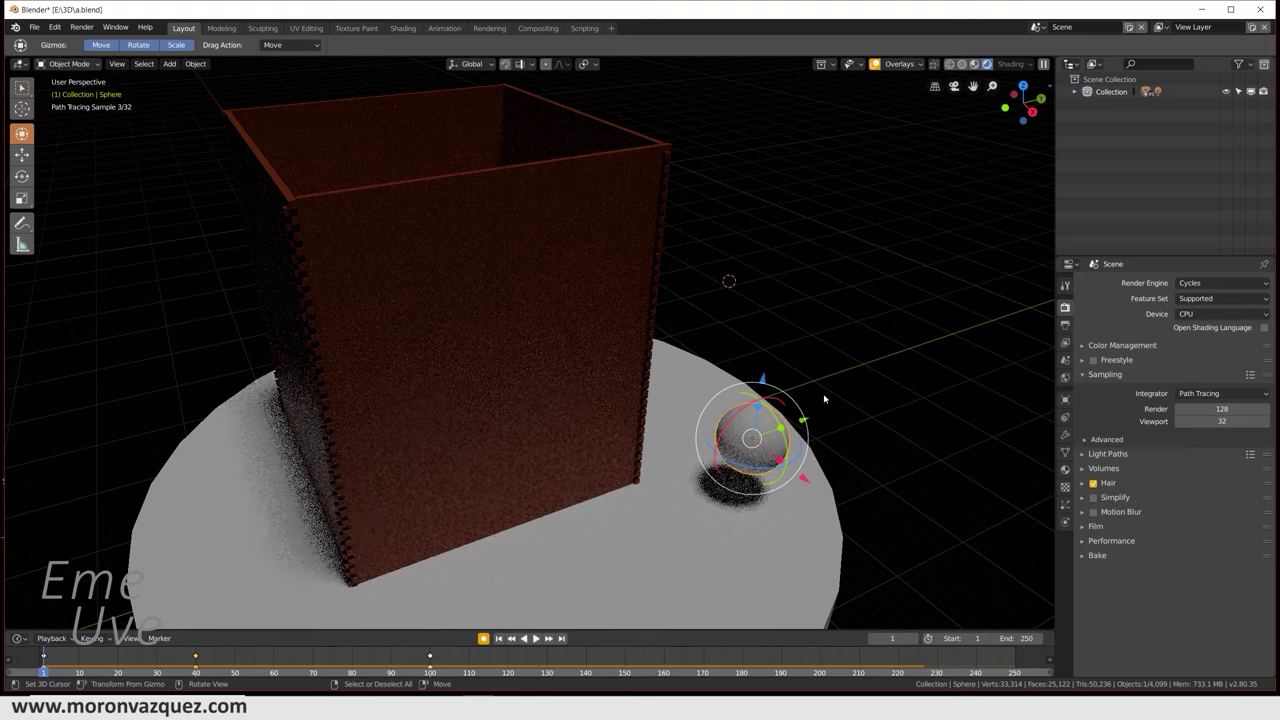
{"action": "middle_click_drag", "start_coordinate": [813, 409], "coordinate": [758, 408]}
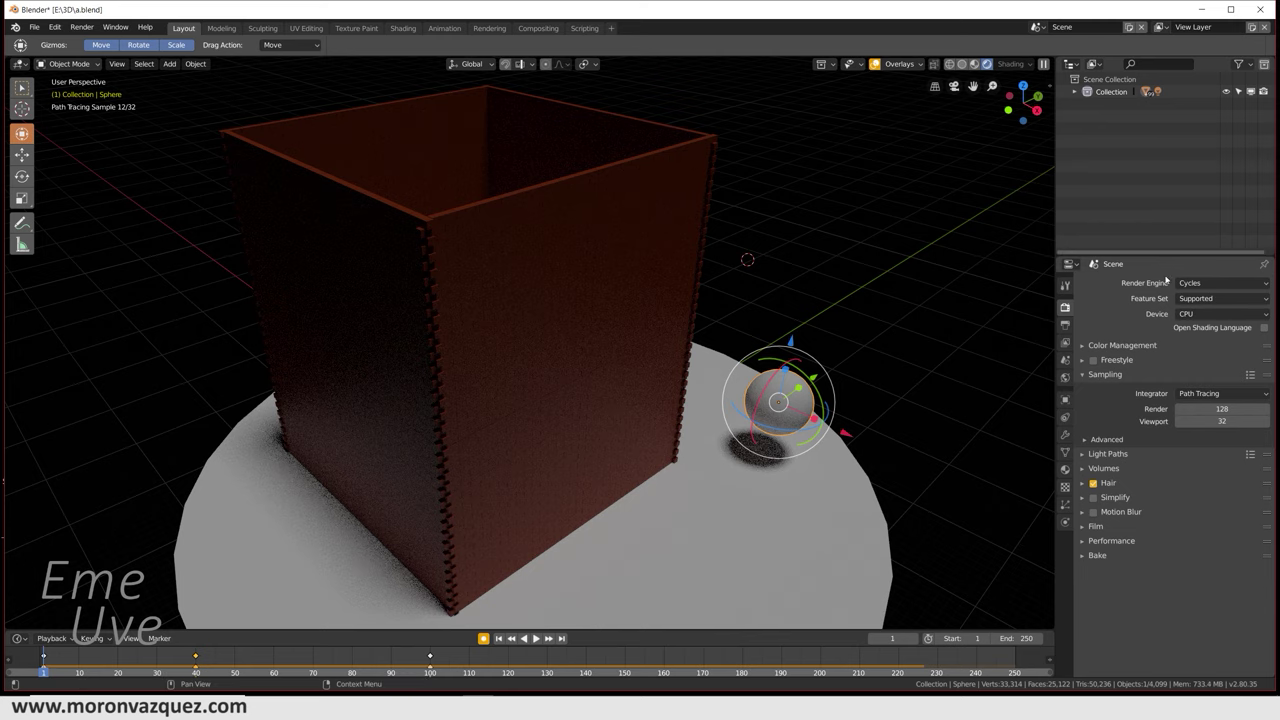
{"action": "left_click", "coordinate": [1215, 285]}
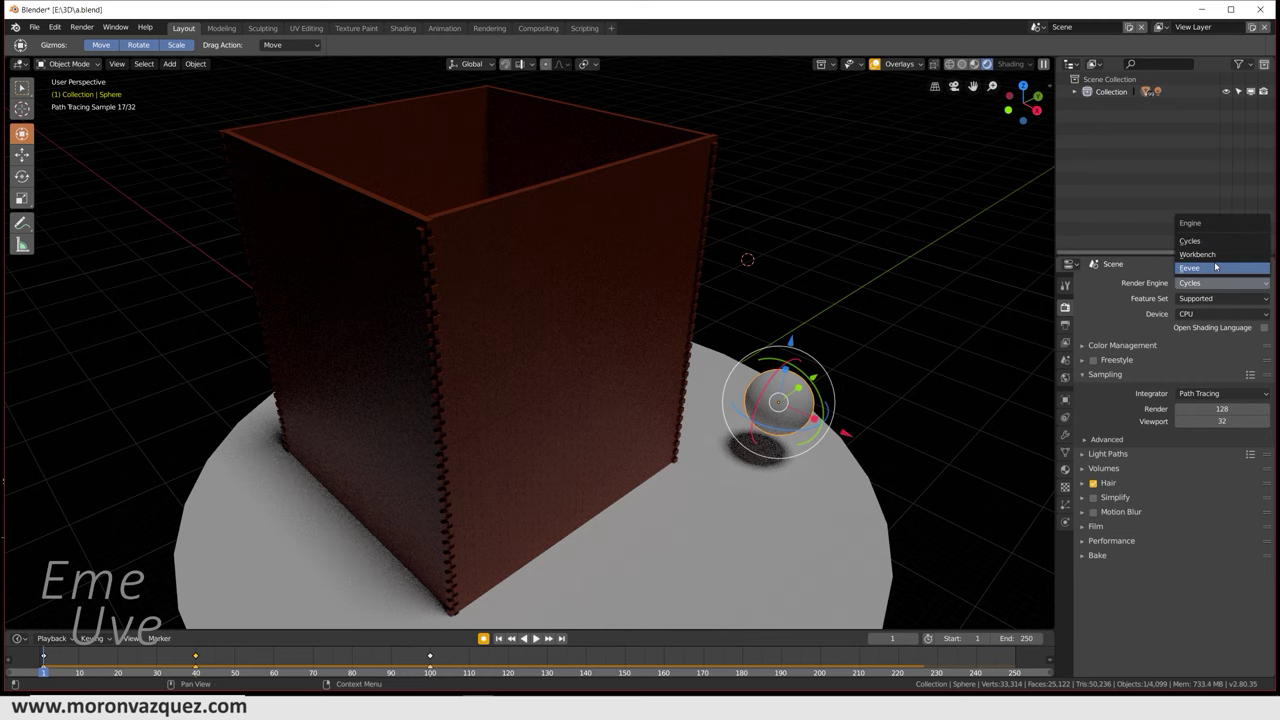
{"action": "left_click", "coordinate": [1212, 268]}
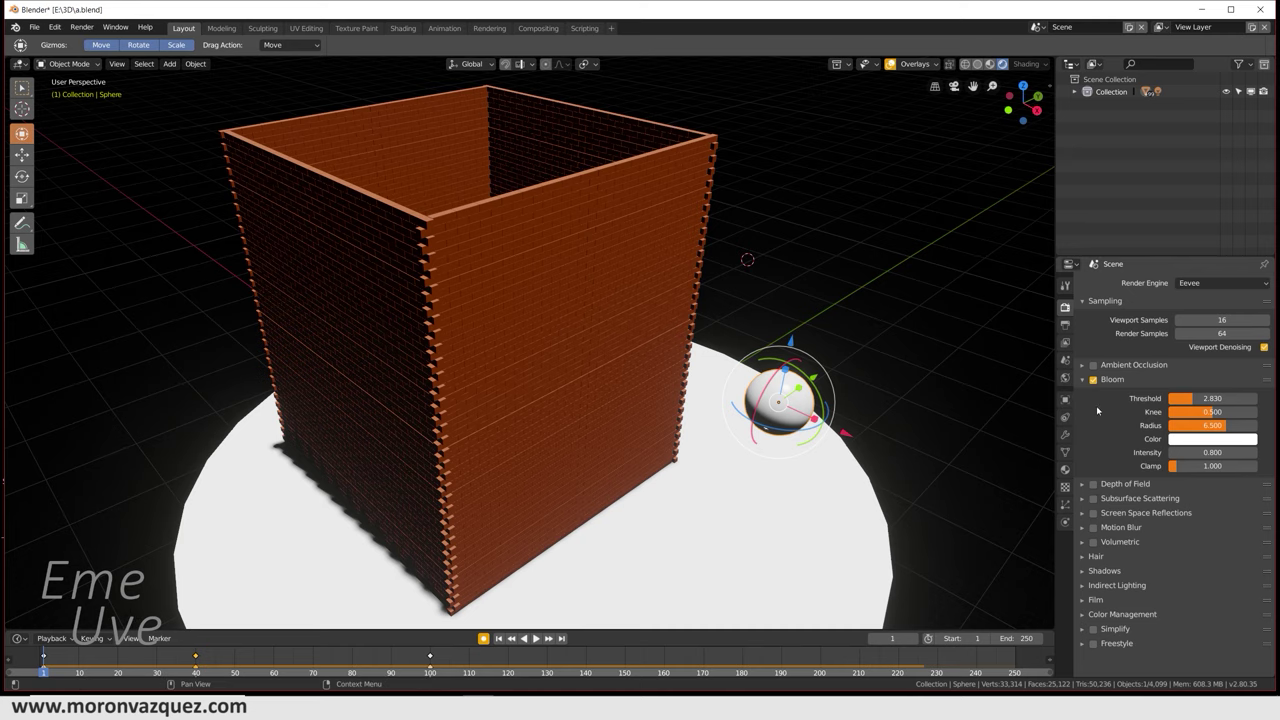
Step: Lower Bloom Threshold to 2.710, then play the smash and stop at frame 38
{"action": "mouse_move", "coordinate": [1188, 398]}
{"action": "left_mouse_down"}
{"action": "mouse_move", "coordinate": [1160, 398]}
{"action": "mouse_move", "coordinate": [1185, 398]}
{"action": "left_mouse_up"}
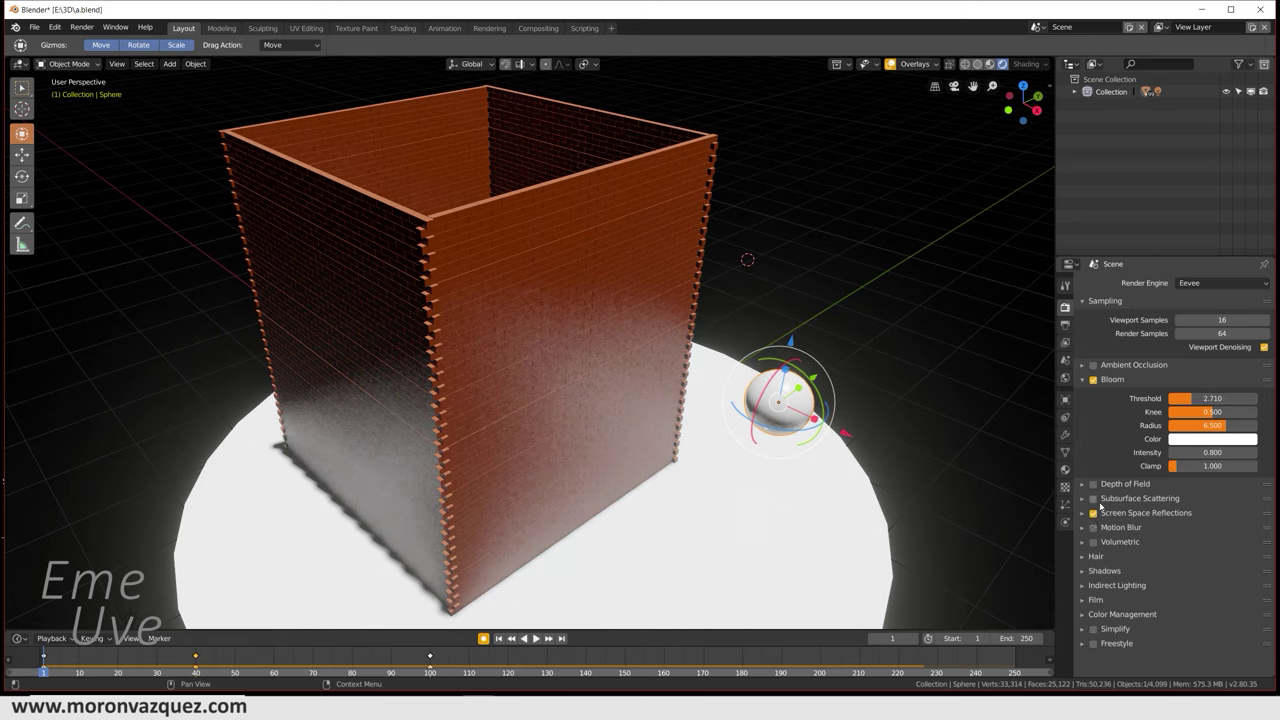
{"action": "middle_click_drag", "start_coordinate": [880, 490], "coordinate": [878, 488]}
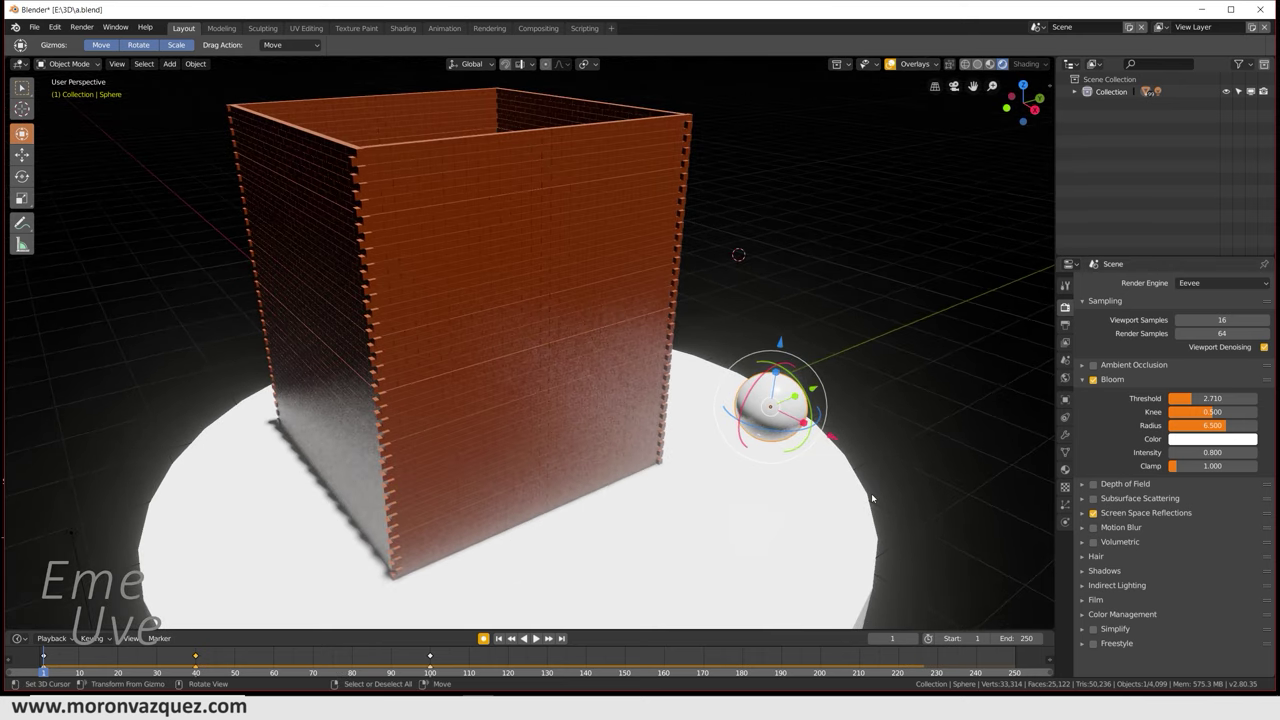
{"action": "key", "text": "space"}
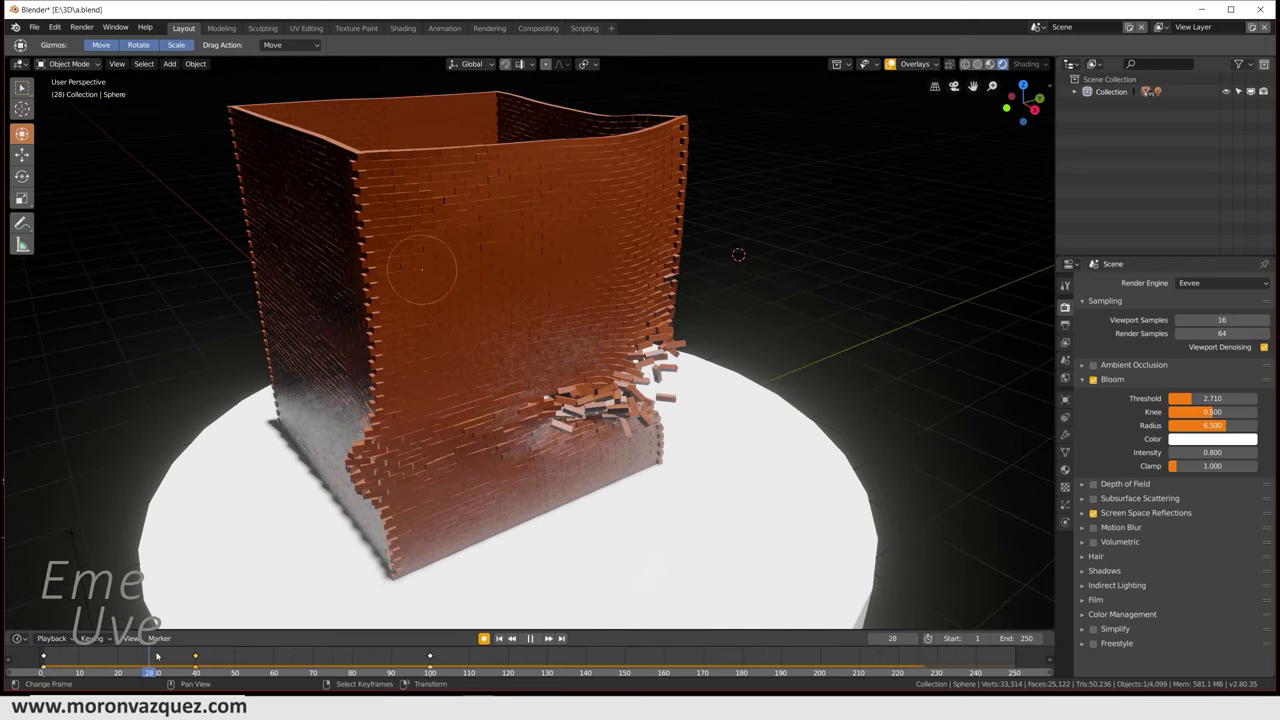
{"action": "left_click", "coordinate": [190, 656]}
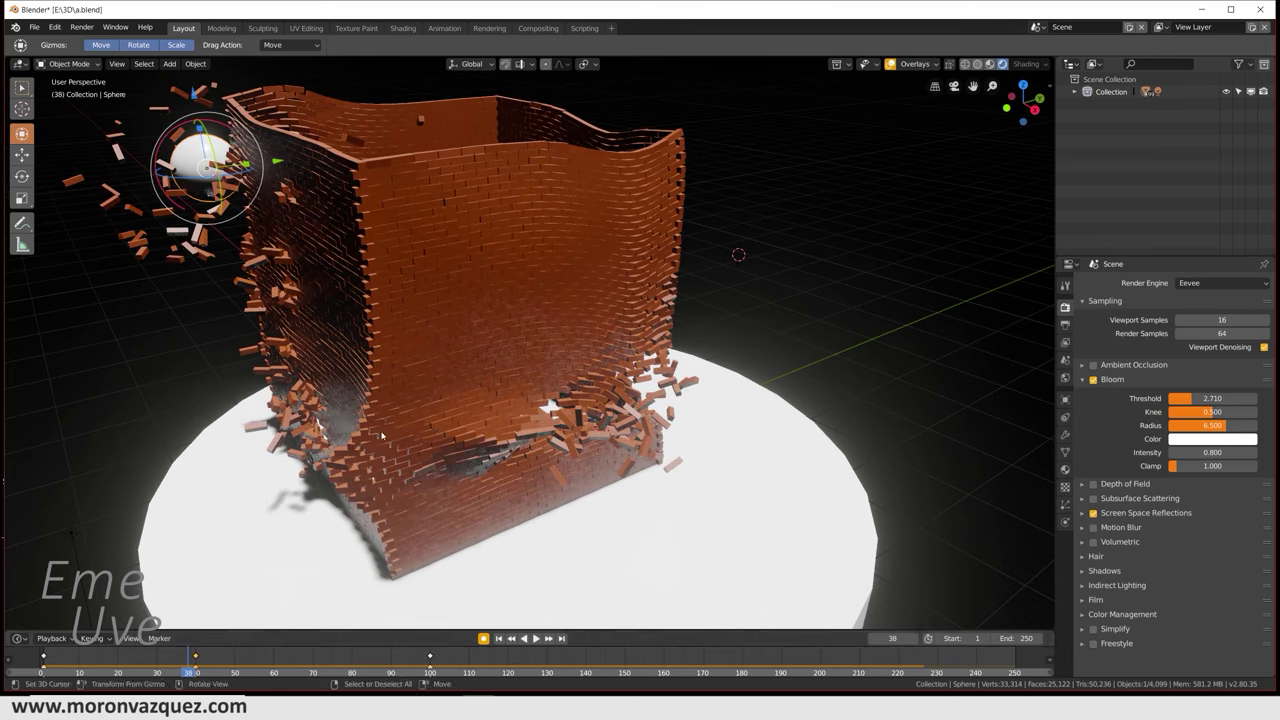
{"action": "key", "text": "shift+a"}
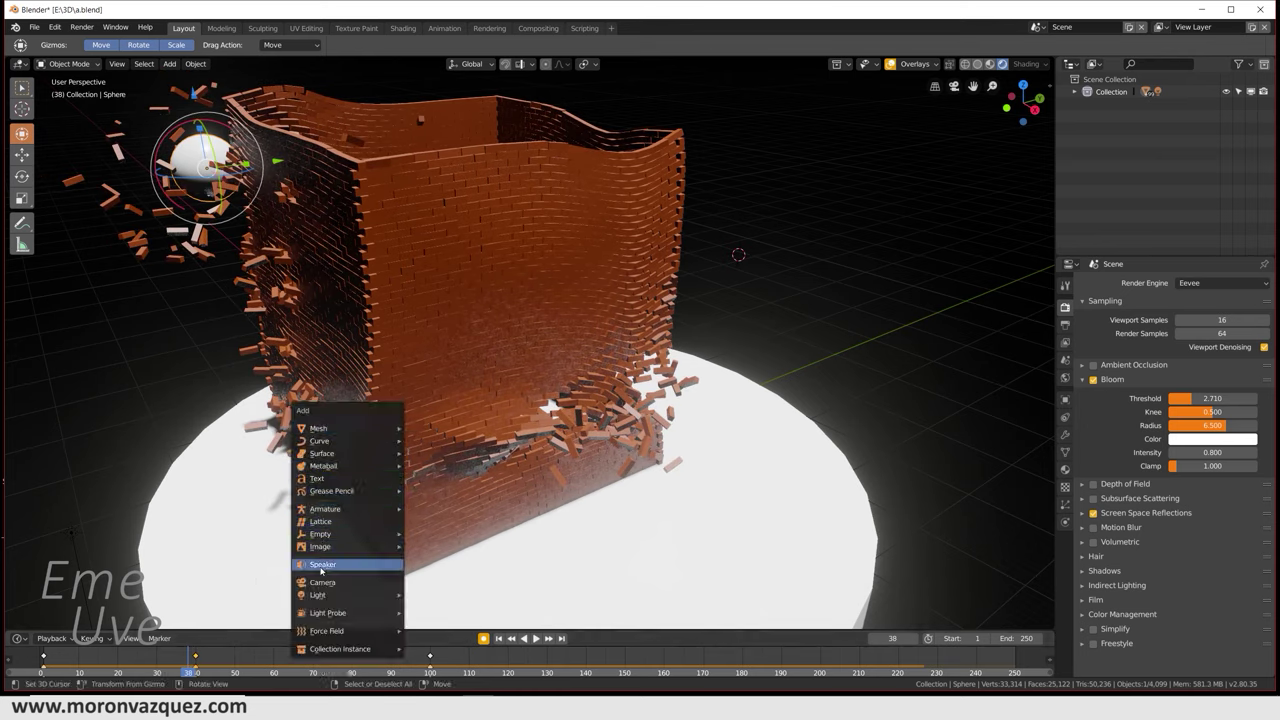
Step: Add a camera, look through it, and show the sidebar's camera lock settings
{"action": "left_click", "coordinate": [340, 584]}
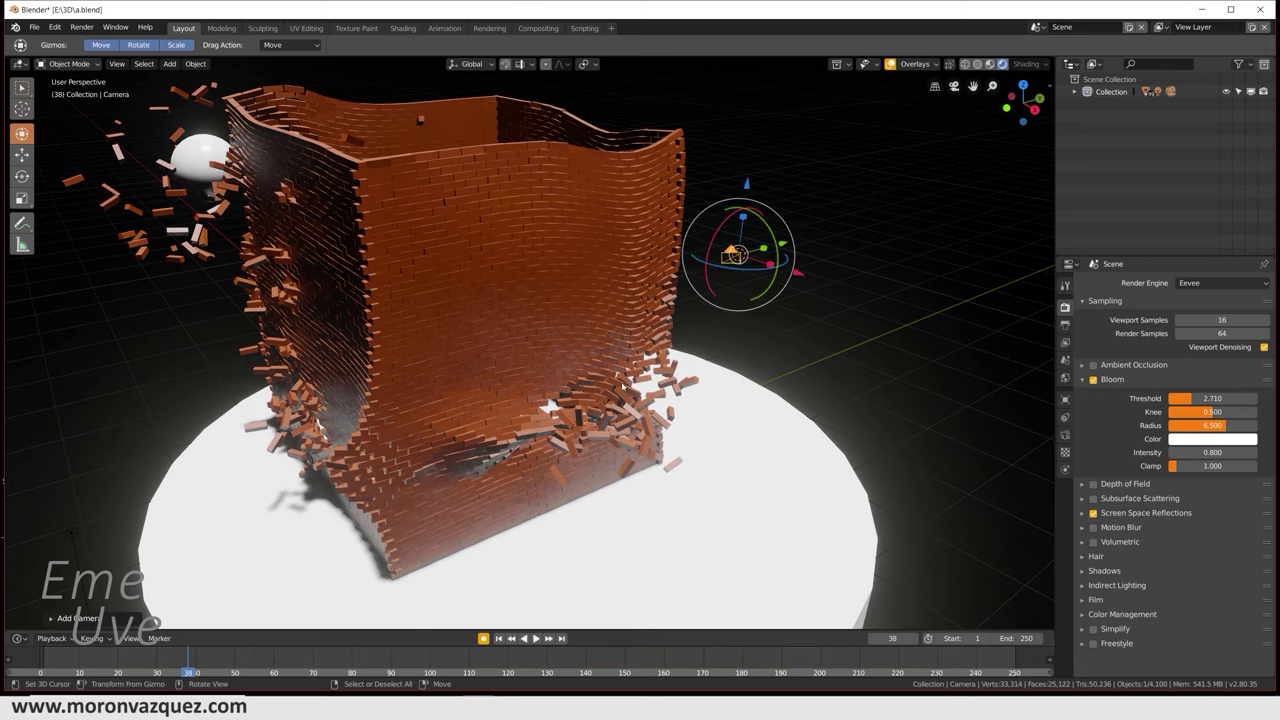
{"action": "key", "text": "ctrl+KP_0"}
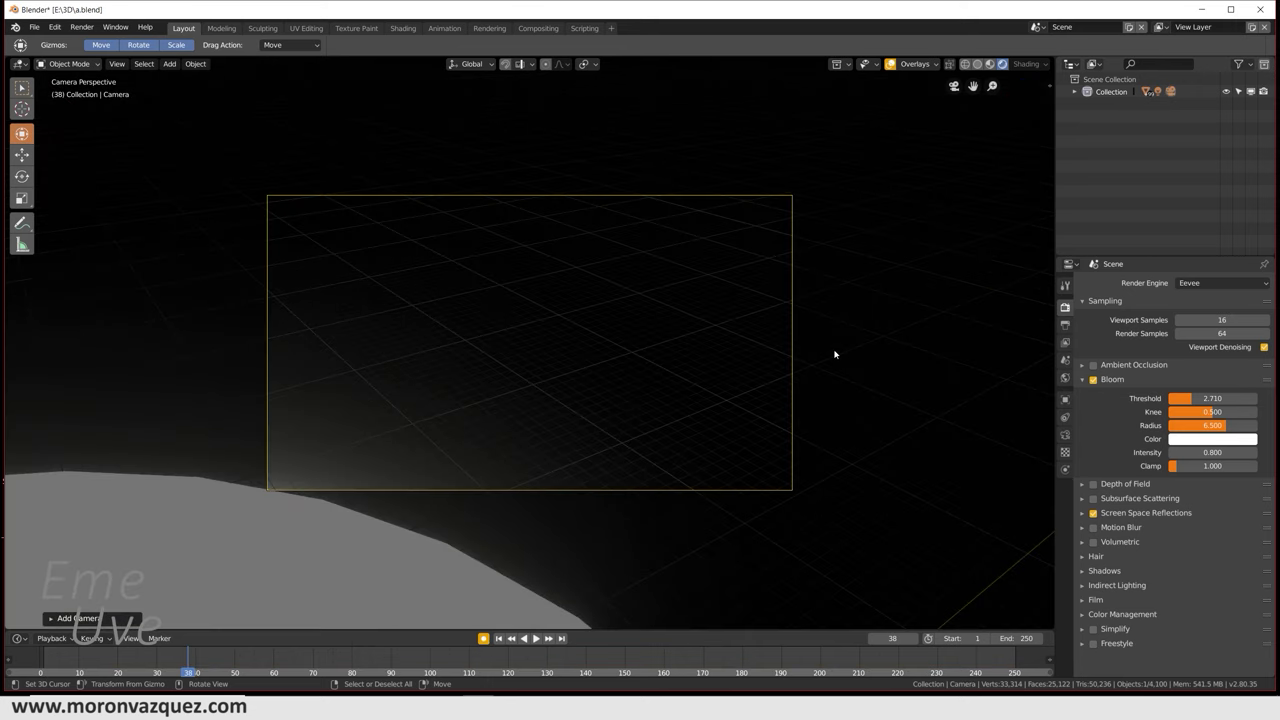
{"action": "key", "text": "n"}
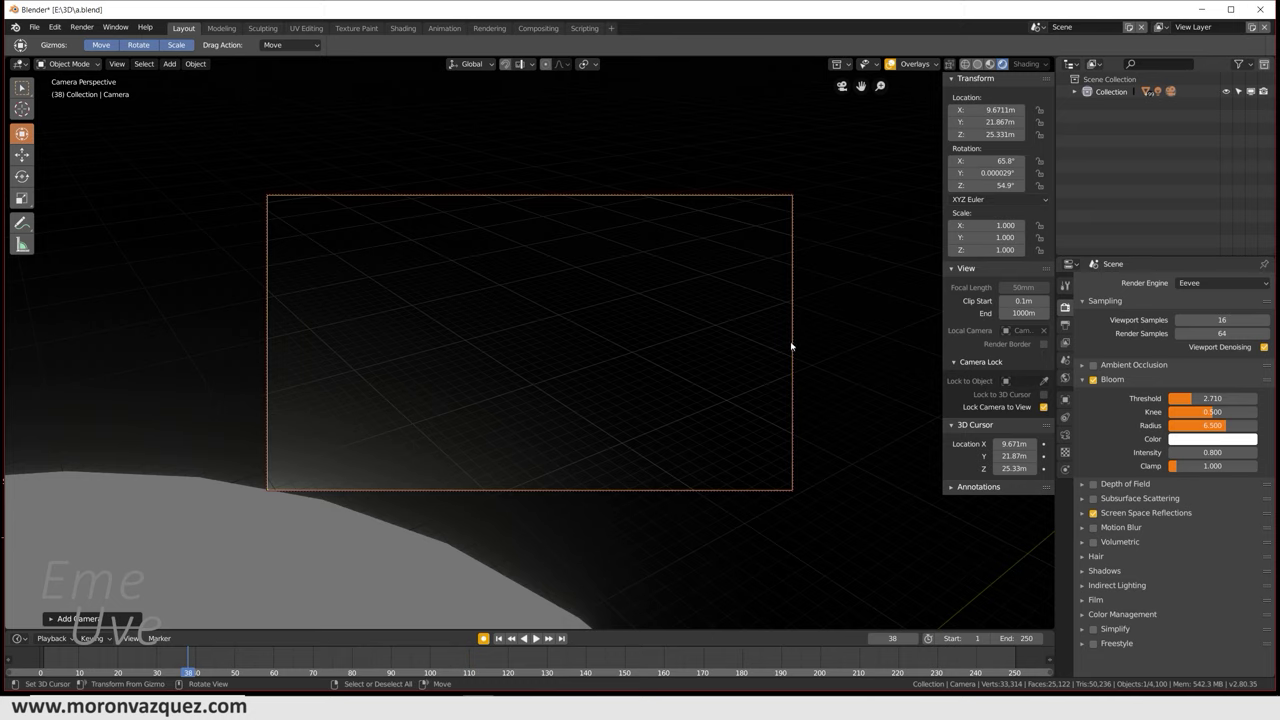
Step: Zoom and pan the camera view to frame the brick box, sphere and round base
{"action": "scroll", "coordinate": [528, 385], "scroll_direction": "down", "scroll_amount": 4}
{"action": "scroll", "coordinate": [530, 390], "scroll_direction": "down", "scroll_amount": 4}
{"action": "scroll", "coordinate": [534, 399], "scroll_direction": "down", "scroll_amount": 3}
{"action": "mouse_move", "coordinate": [534, 399]}
{"action": "middle_mouse_down", "text": "shift"}
{"action": "mouse_move", "coordinate": [629, 342]}
{"action": "mouse_move", "coordinate": [586, 319]}
{"action": "mouse_move", "coordinate": [611, 418]}
{"action": "middle_mouse_up", "text": "shift"}
{"action": "scroll", "coordinate": [629, 342], "scroll_direction": "up", "scroll_amount": 2}
{"action": "scroll", "coordinate": [629, 342], "scroll_direction": "up", "scroll_amount": 3}
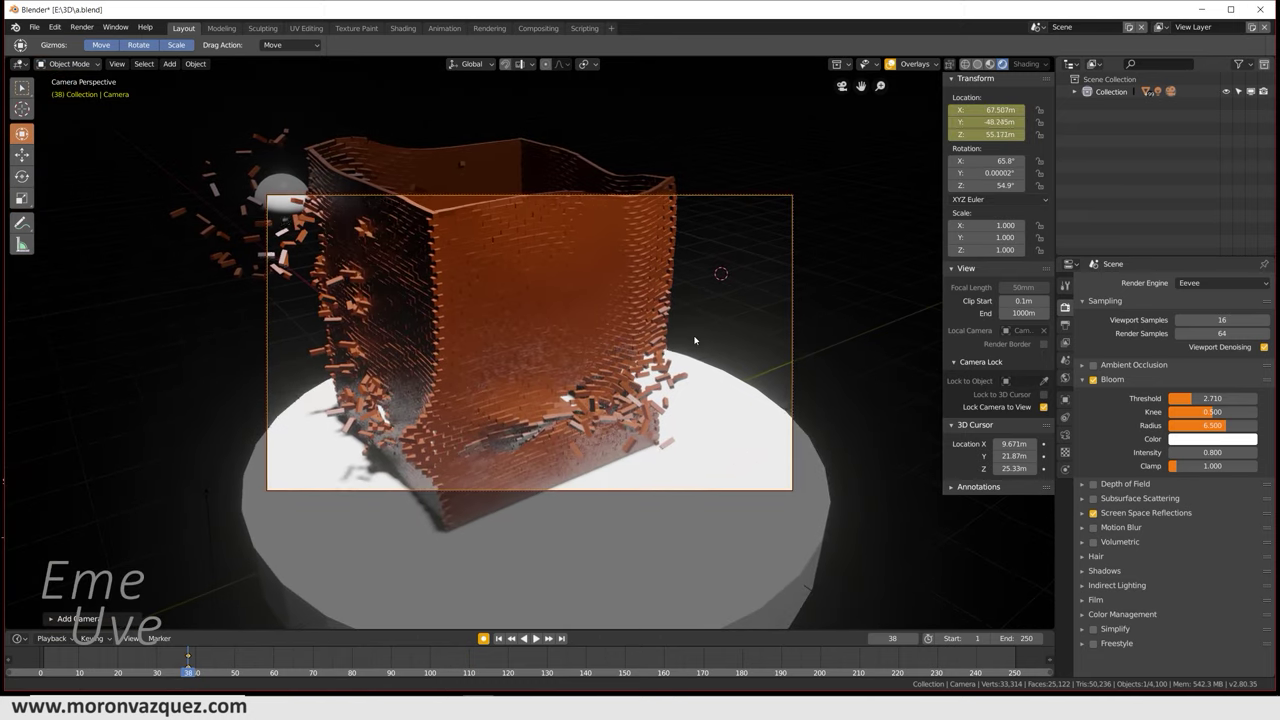
{"action": "scroll", "coordinate": [611, 418], "scroll_direction": "down", "scroll_amount": 2}
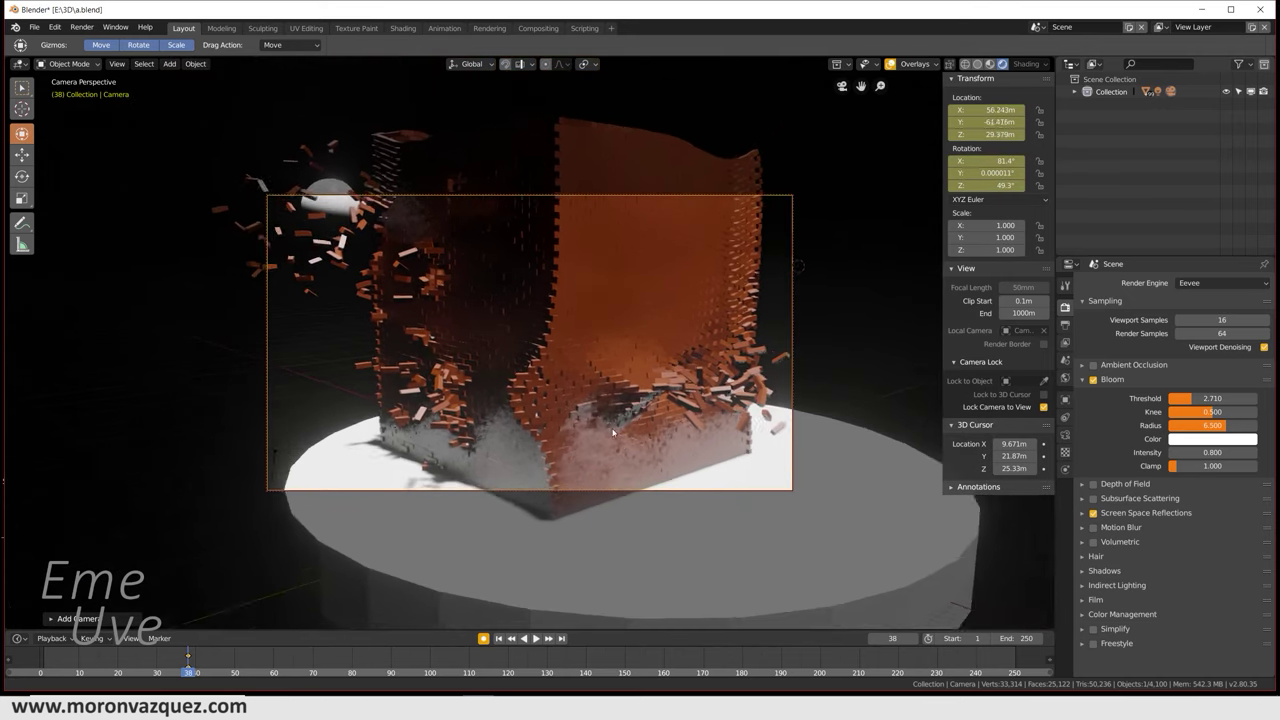
{"action": "scroll", "coordinate": [610, 425], "scroll_direction": "down", "scroll_amount": 2}
{"action": "scroll", "coordinate": [607, 437], "scroll_direction": "down", "scroll_amount": 2}
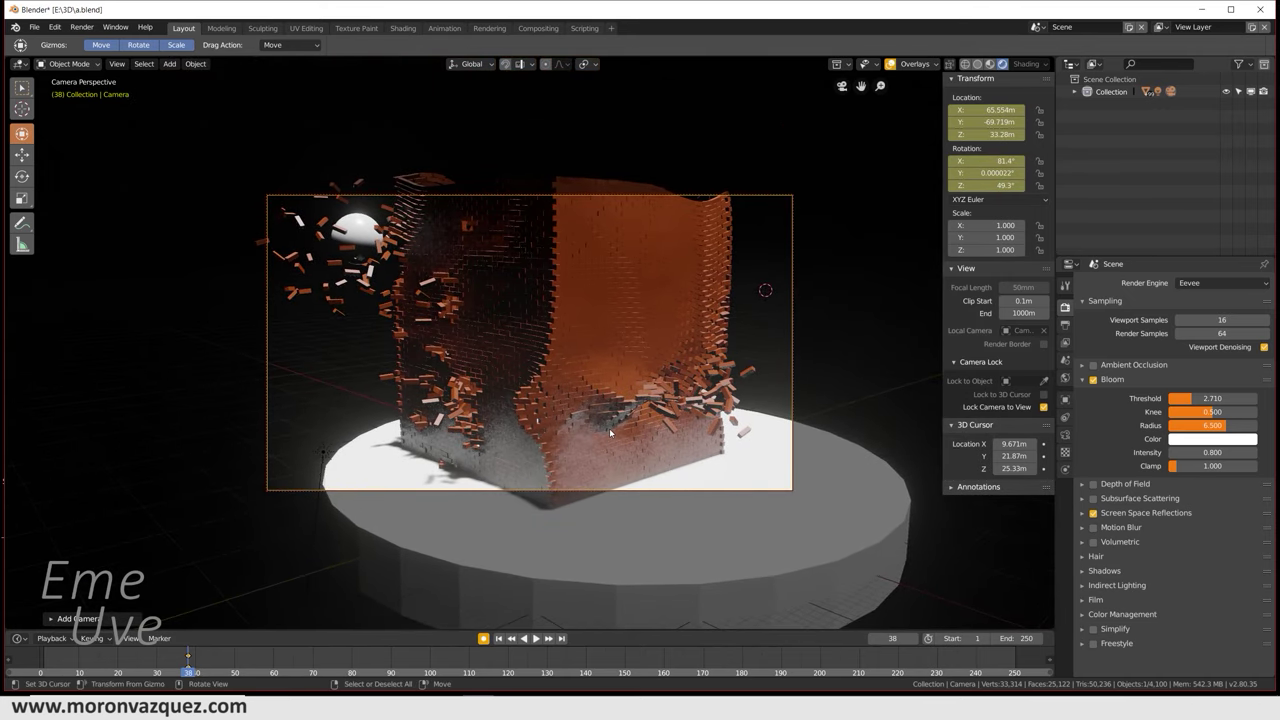
{"action": "left_click", "coordinate": [80, 27]}
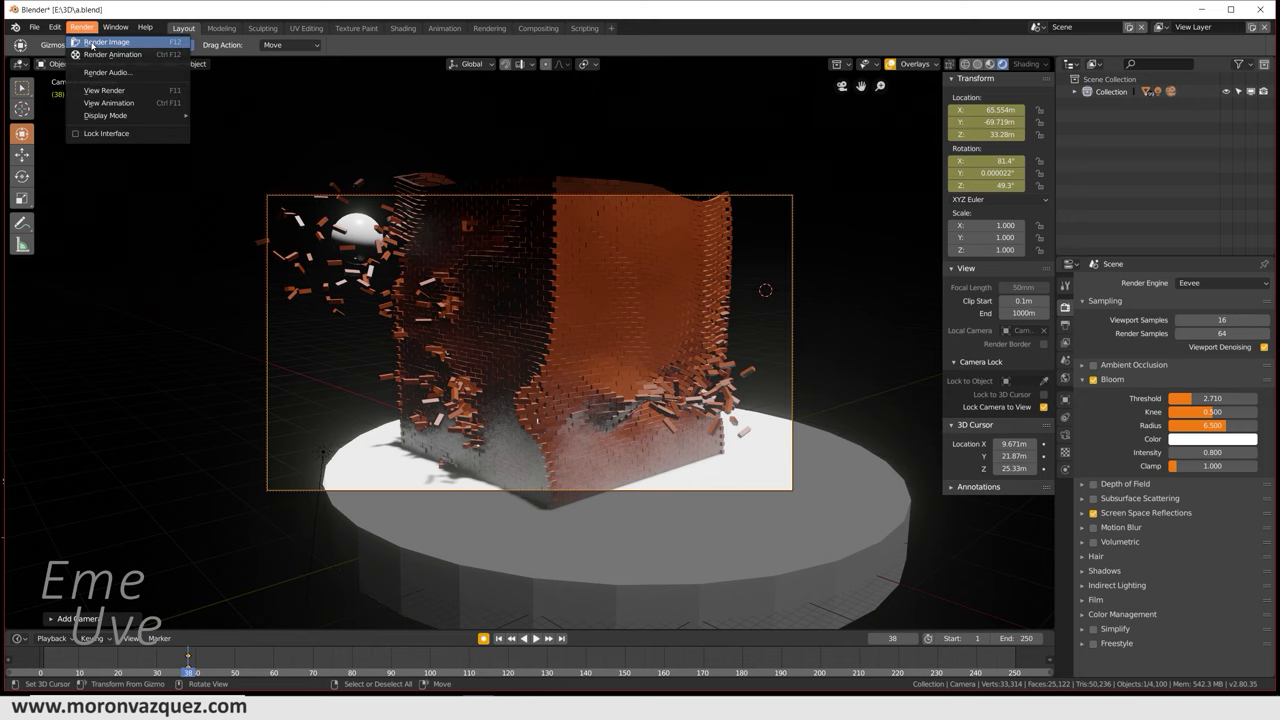
Step: Render frame 38 through the camera in Eevee, then expand Screen Space Reflections
{"action": "left_click", "coordinate": [98, 41]}
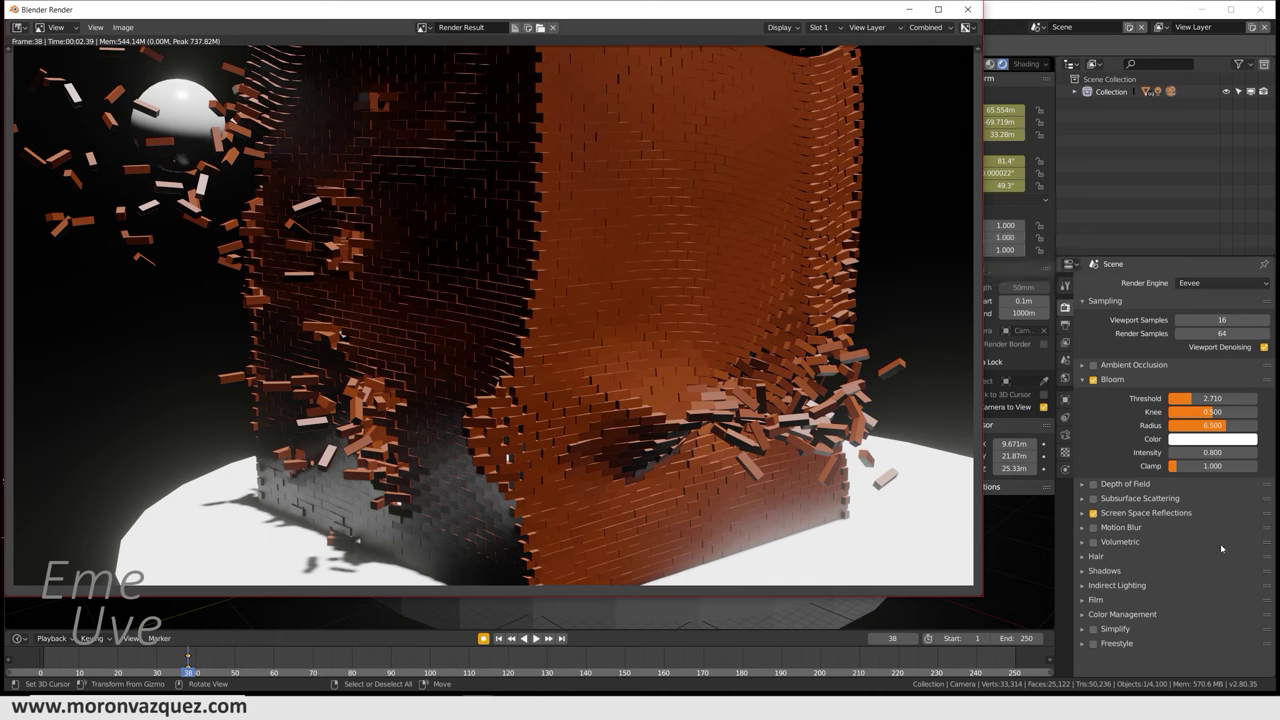
{"action": "left_click", "coordinate": [1082, 514]}
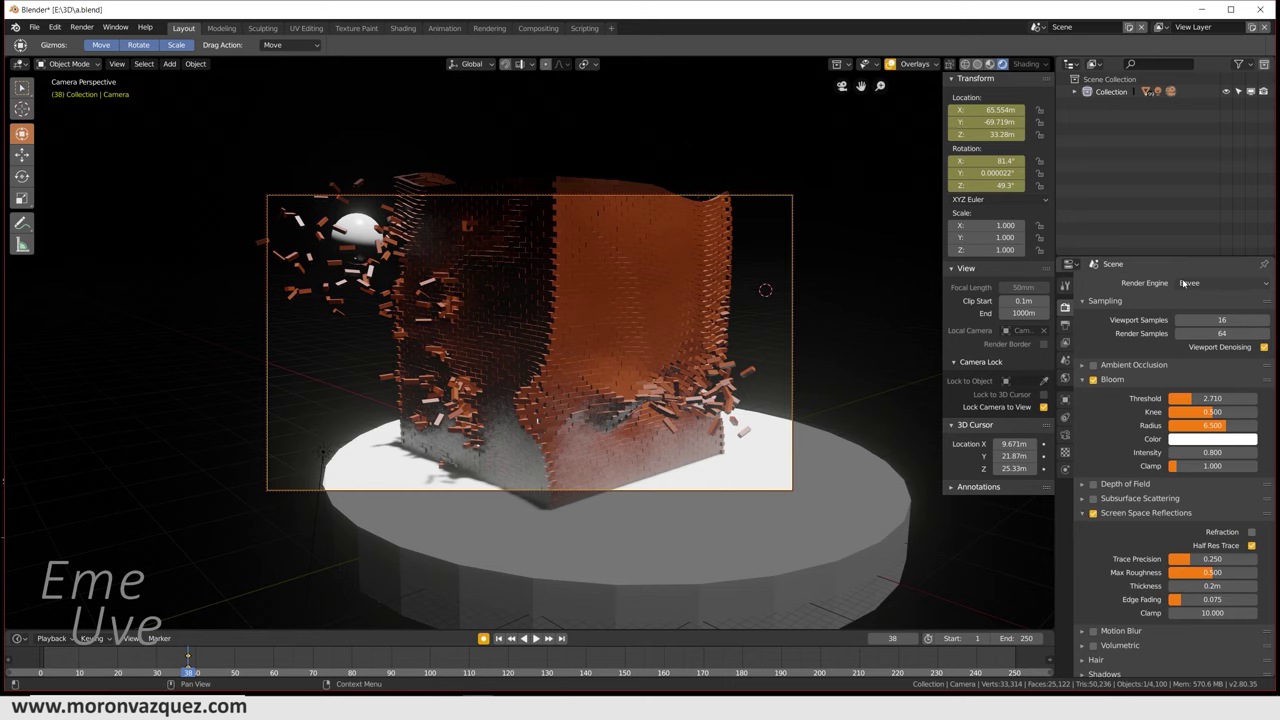
Step: Switch the render engine to Cycles with GPU Compute as the device
{"action": "left_click", "coordinate": [1183, 286]}
{"action": "left_click", "coordinate": [1208, 242]}
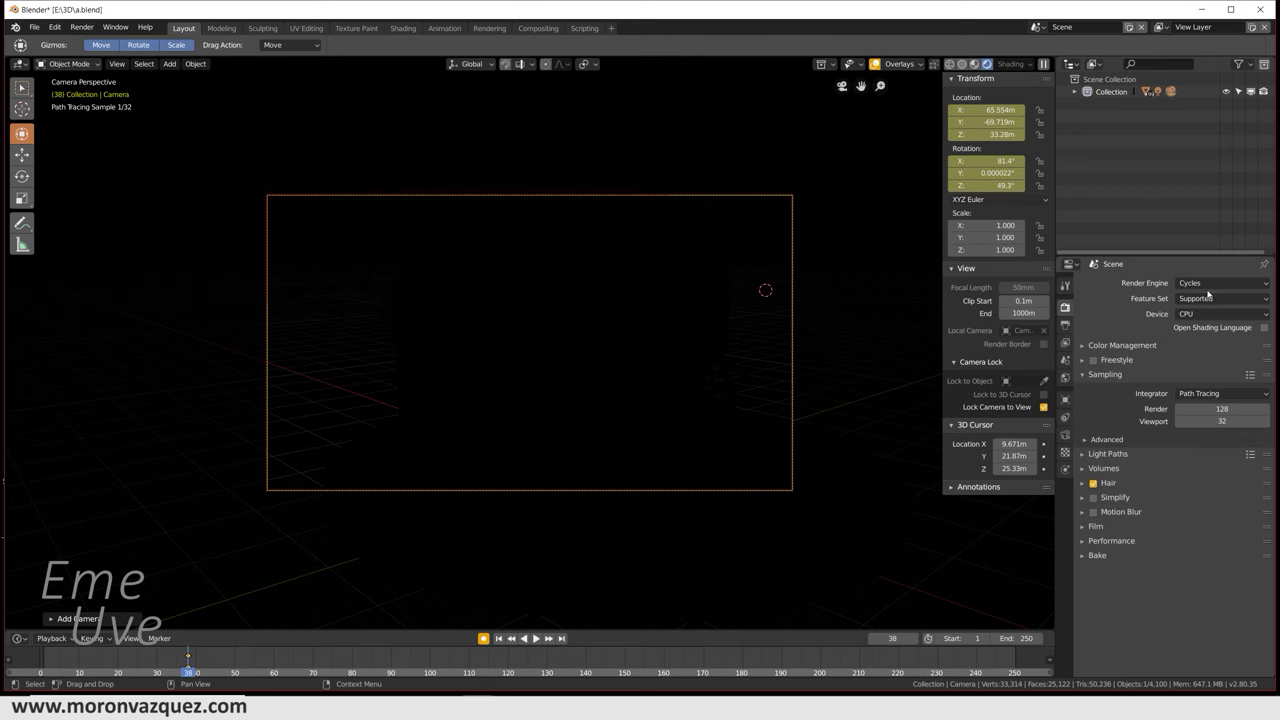
{"action": "left_click", "coordinate": [1206, 313]}
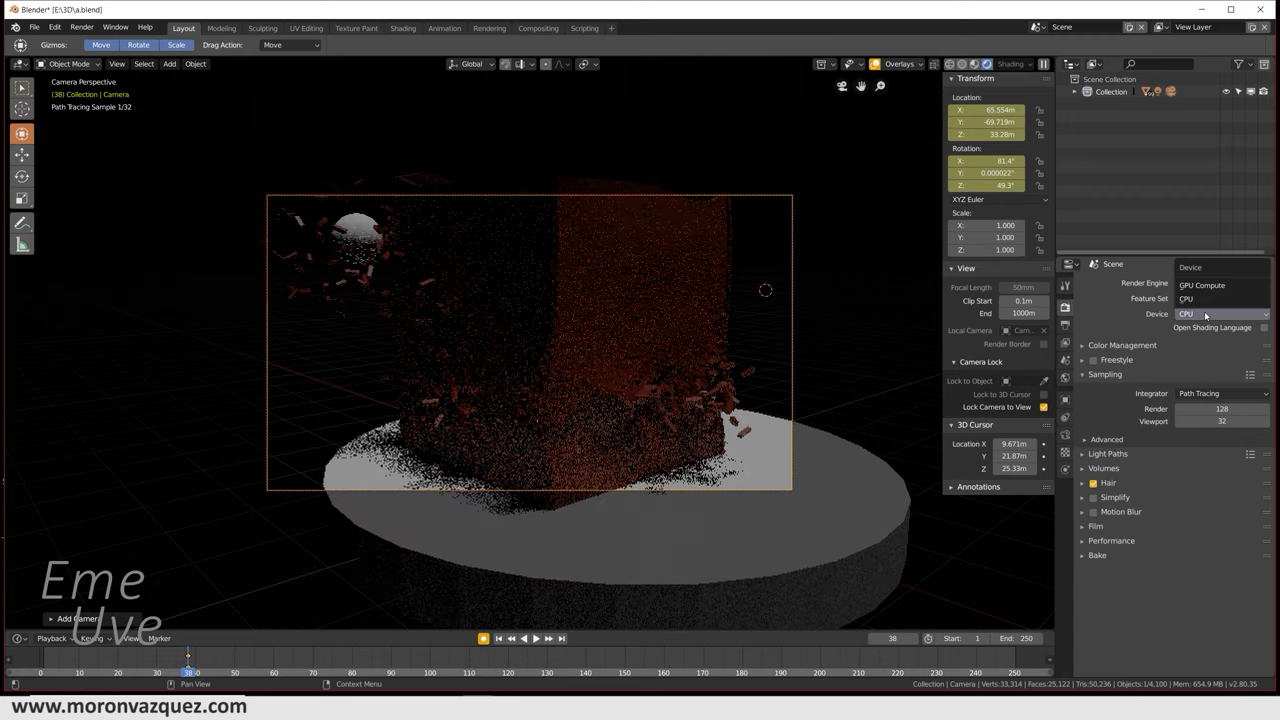
{"action": "left_click", "coordinate": [1201, 286]}
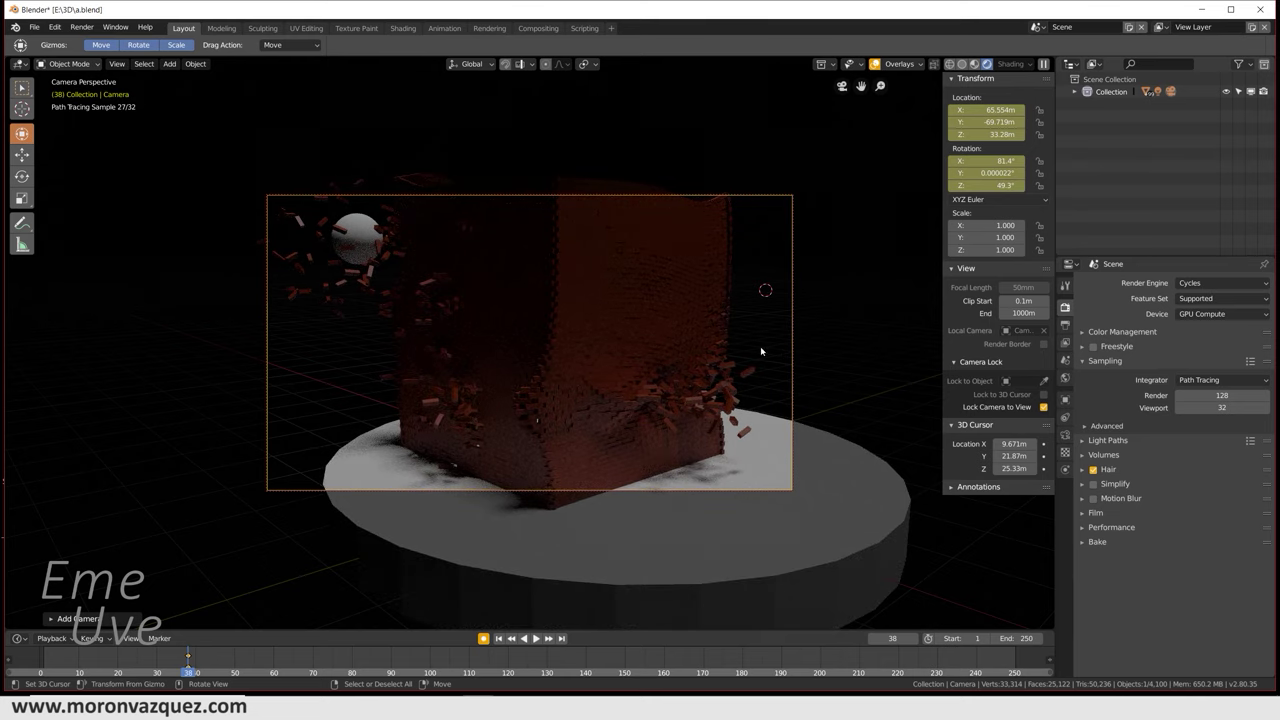
Step: Set the Cycles render sample count to 250
{"action": "middle_click_drag", "start_coordinate": [622, 375], "coordinate": [623, 369]}
{"action": "left_click", "coordinate": [1212, 394]}
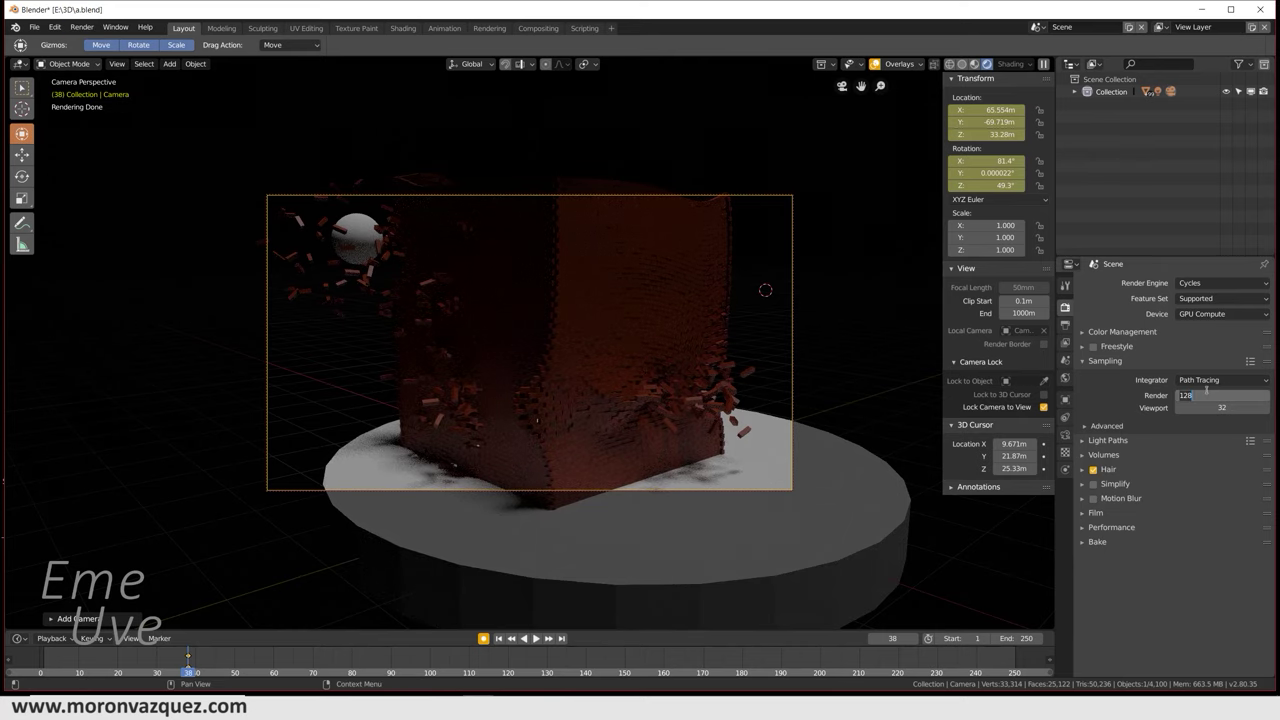
{"action": "type", "text": "250"}
{"action": "key", "text": "Return"}
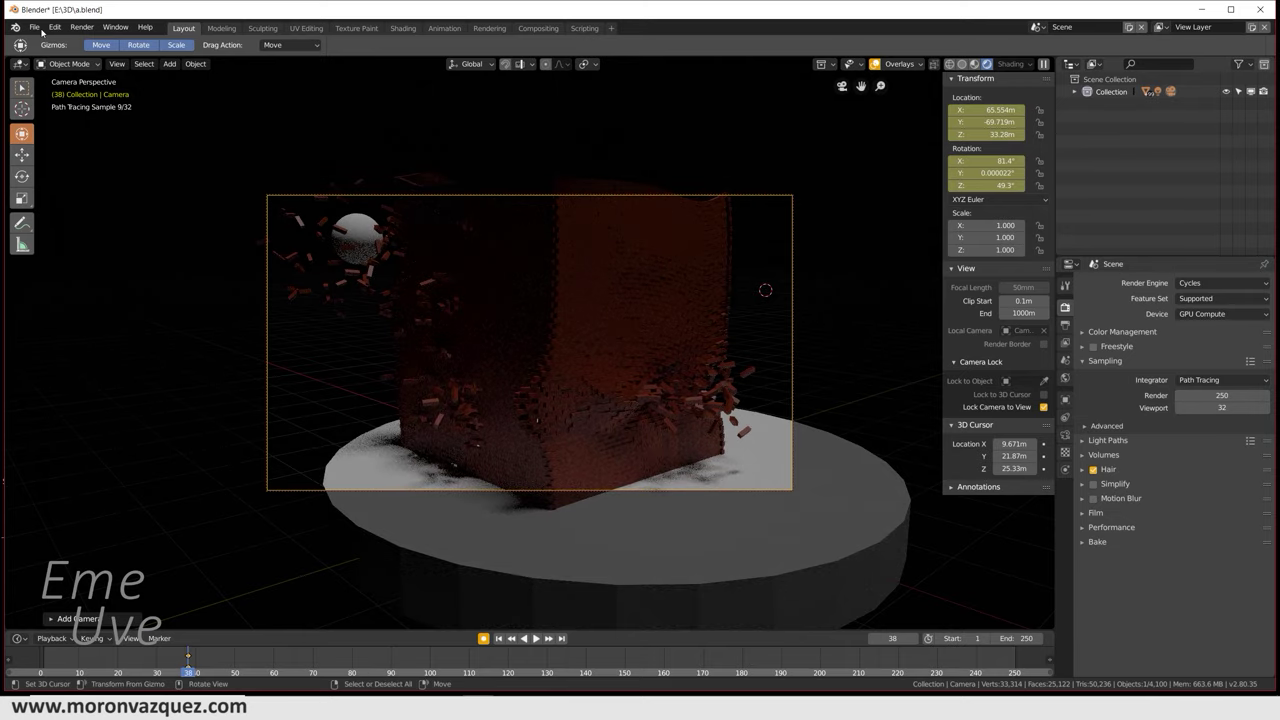
{"action": "left_click", "coordinate": [83, 28]}
Step: Render frame 38 with Cycles, zoom to inspect the darker result, then close the window
{"action": "left_click", "coordinate": [90, 41]}
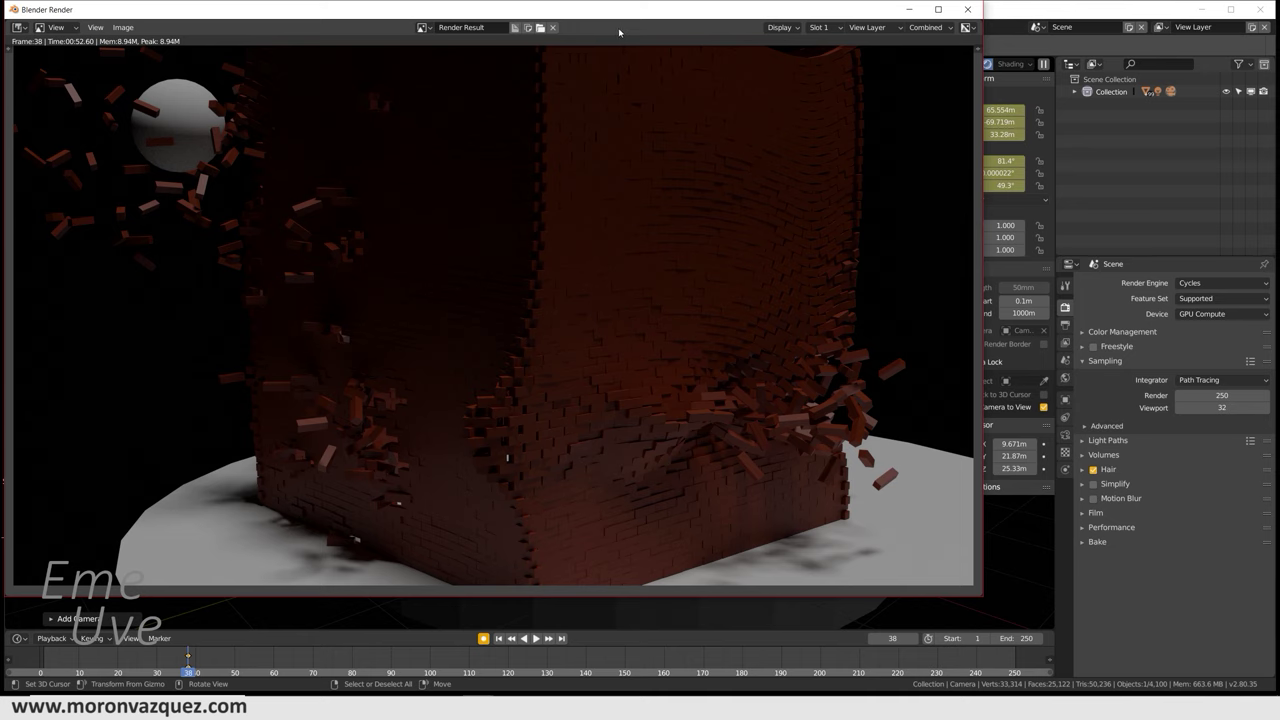
{"action": "left_click_drag", "start_coordinate": [605, 10], "coordinate": [614, 14]}
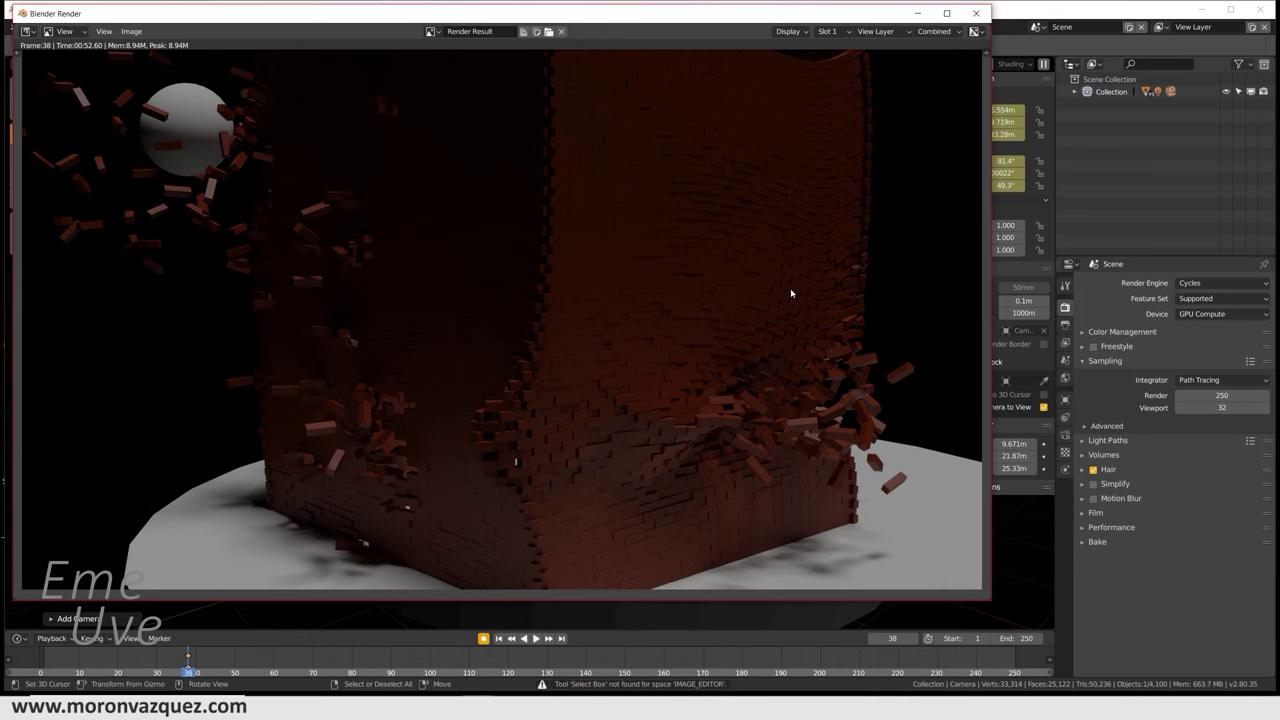
{"action": "scroll", "coordinate": [790, 293], "scroll_direction": "down", "scroll_amount": 1}
{"action": "scroll", "coordinate": [790, 294], "scroll_direction": "up", "scroll_amount": 1}
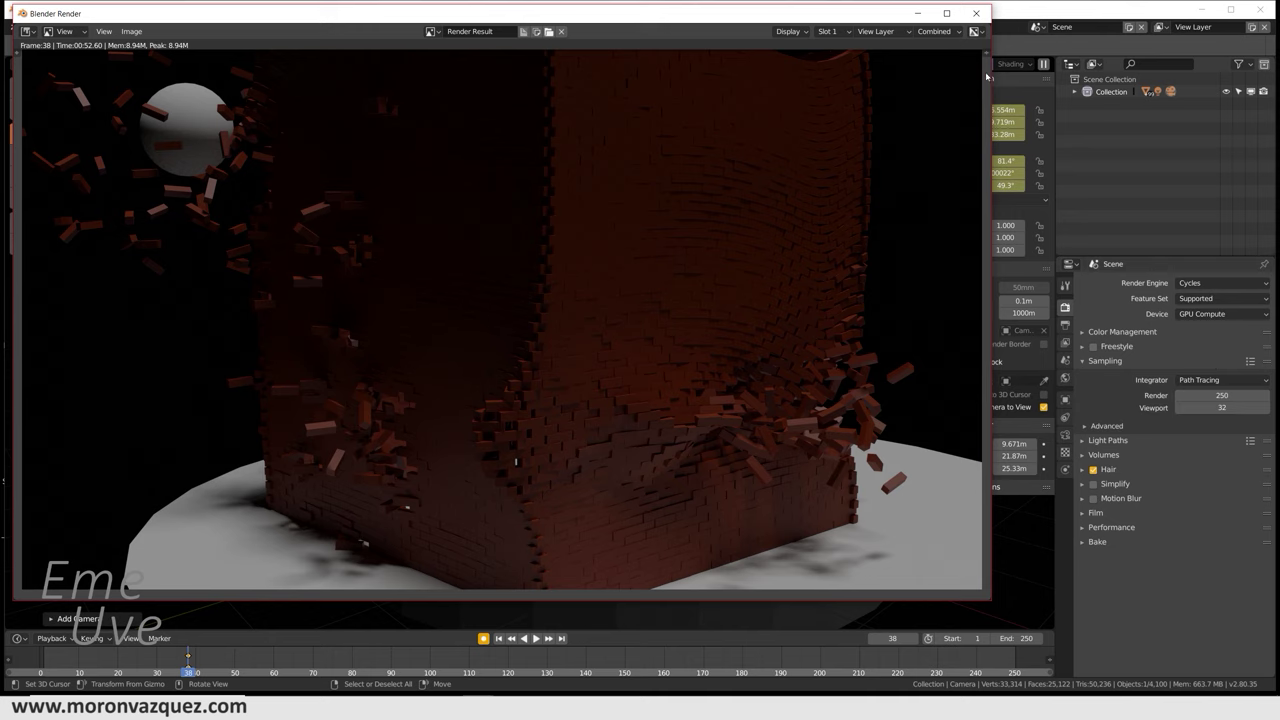
{"action": "left_click", "coordinate": [980, 14]}
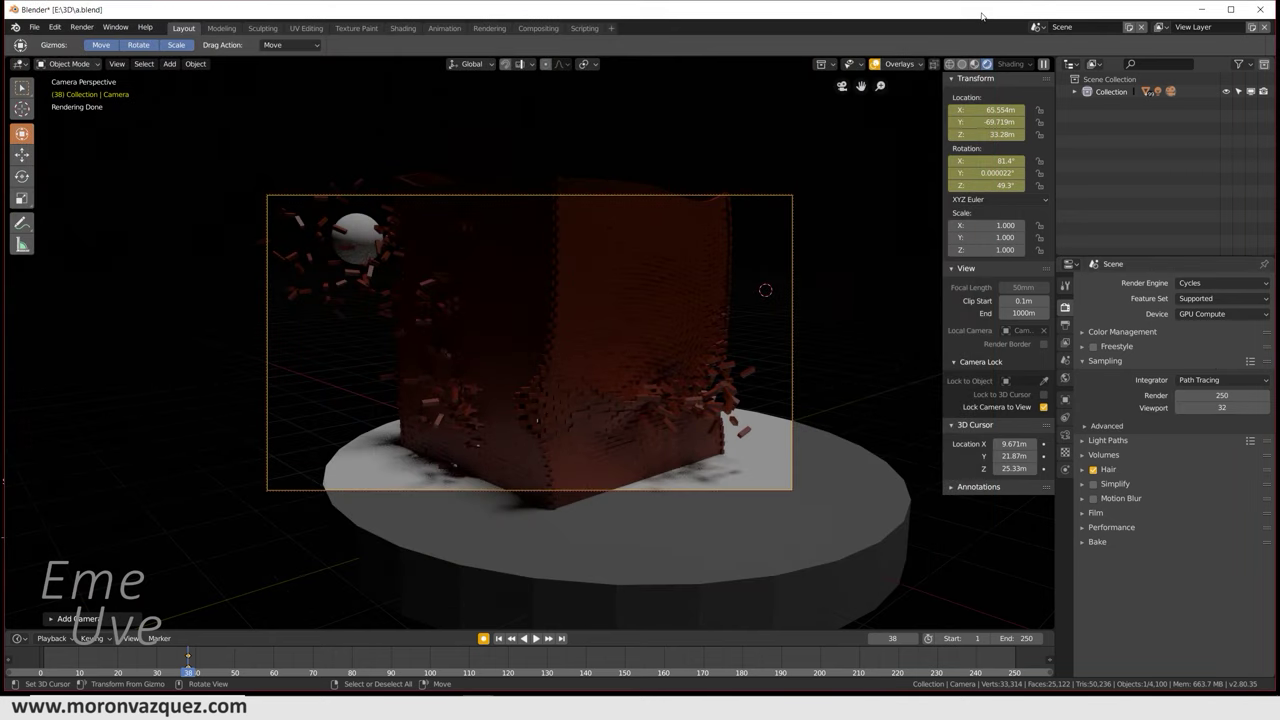
Step: Switch the render engine back to Eevee and re-render frame 38
{"action": "left_click", "coordinate": [1222, 284]}
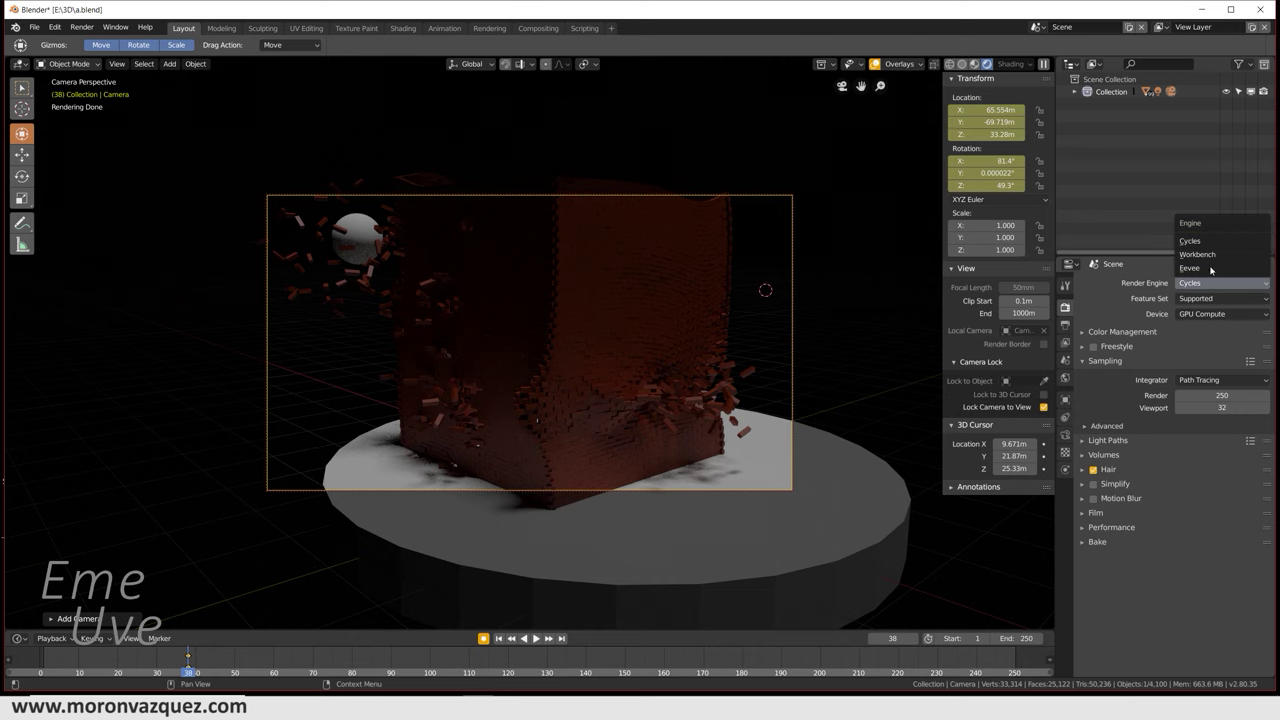
{"action": "left_click", "coordinate": [1211, 268]}
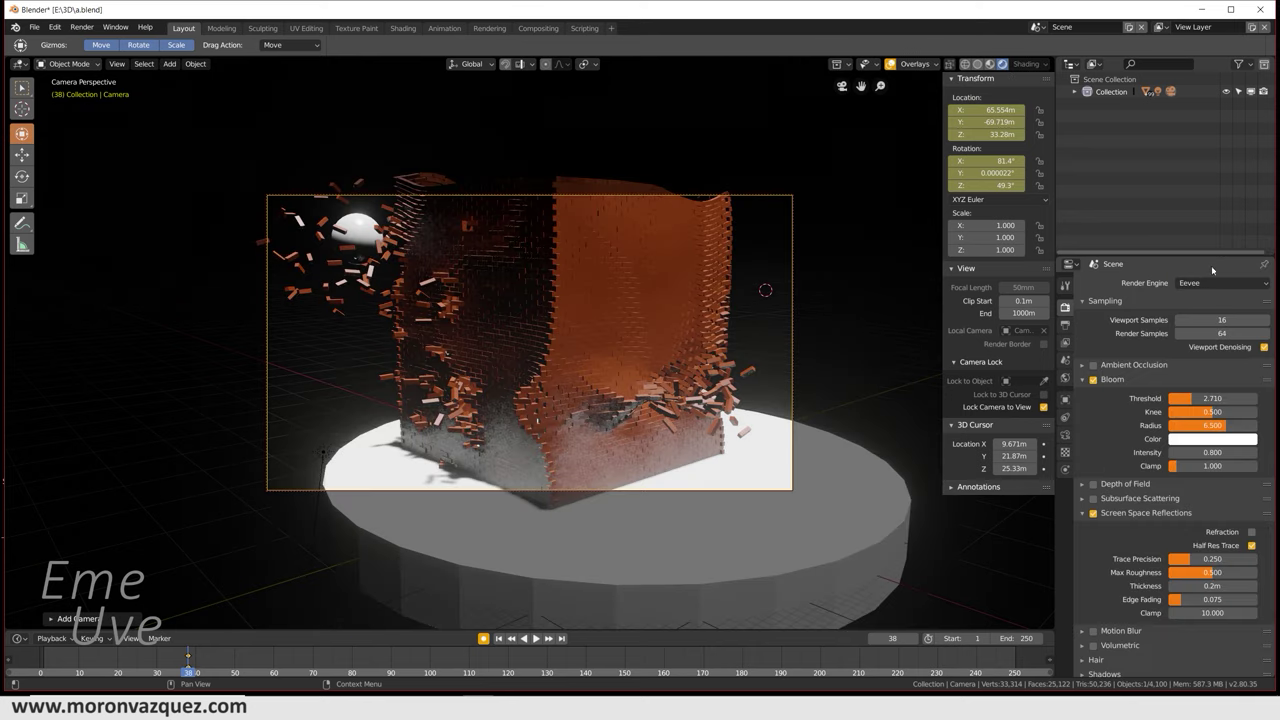
{"action": "left_click", "coordinate": [82, 28]}
{"action": "left_click", "coordinate": [89, 40]}
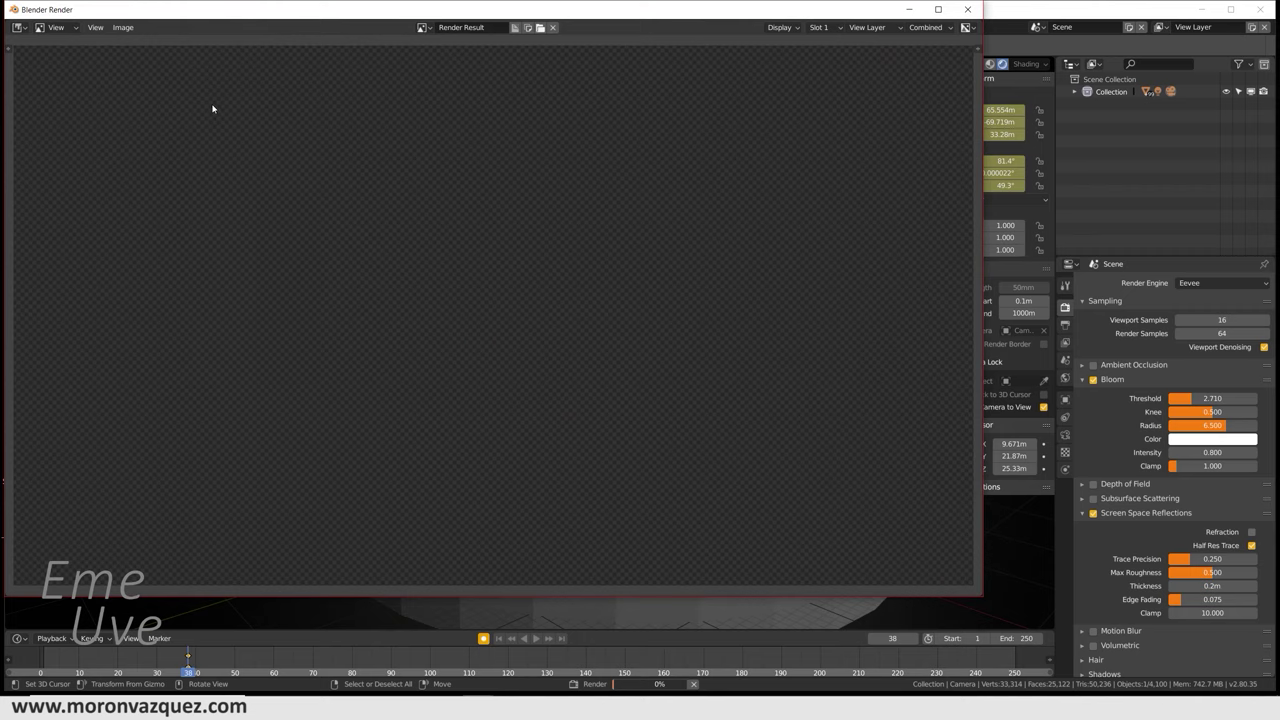